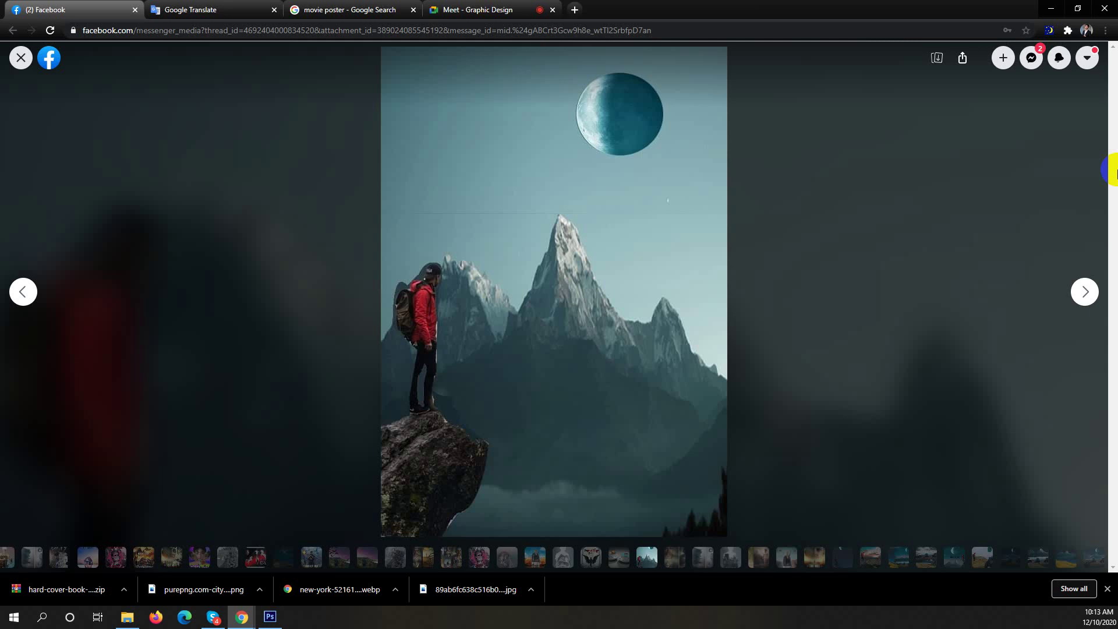
Page through the shared RUNNER, CITY, BRINK, KGF and PUBG poster examples for reference.
{"action": "key", "text": "Right"}
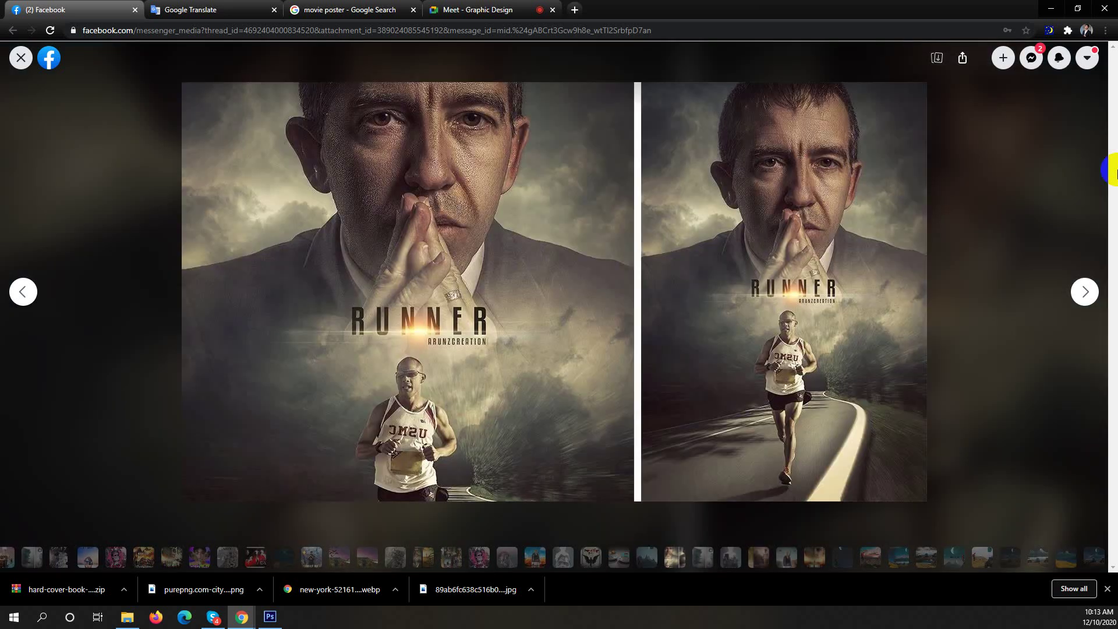
{"action": "key", "text": "Right"}
{"action": "key", "text": "Left"}
{"action": "key", "text": "Right"}
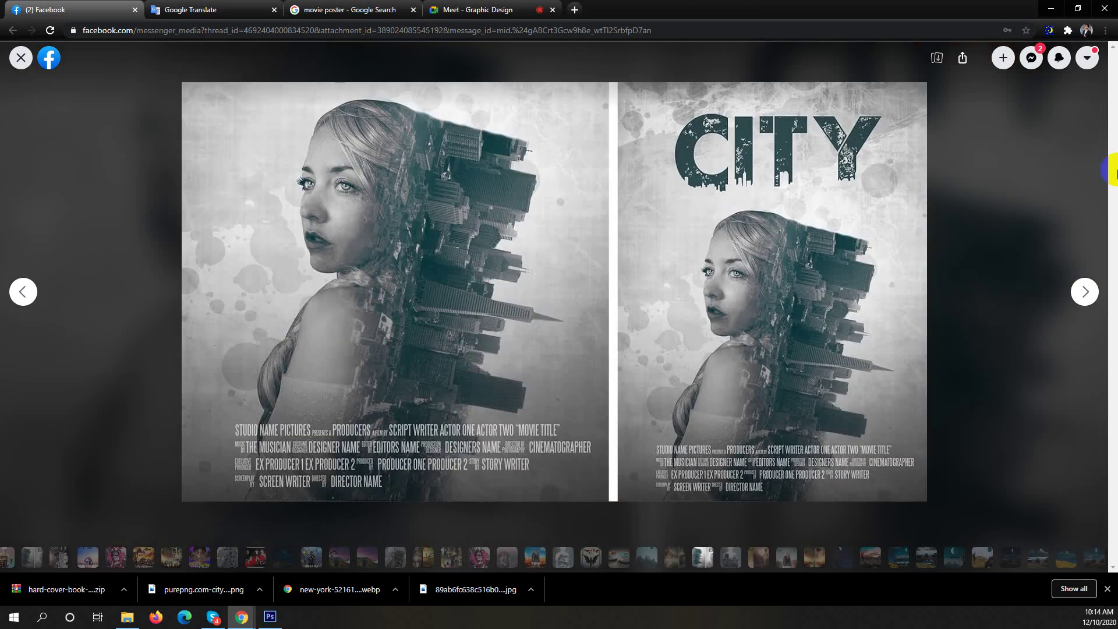
{"action": "key", "text": "Right"}
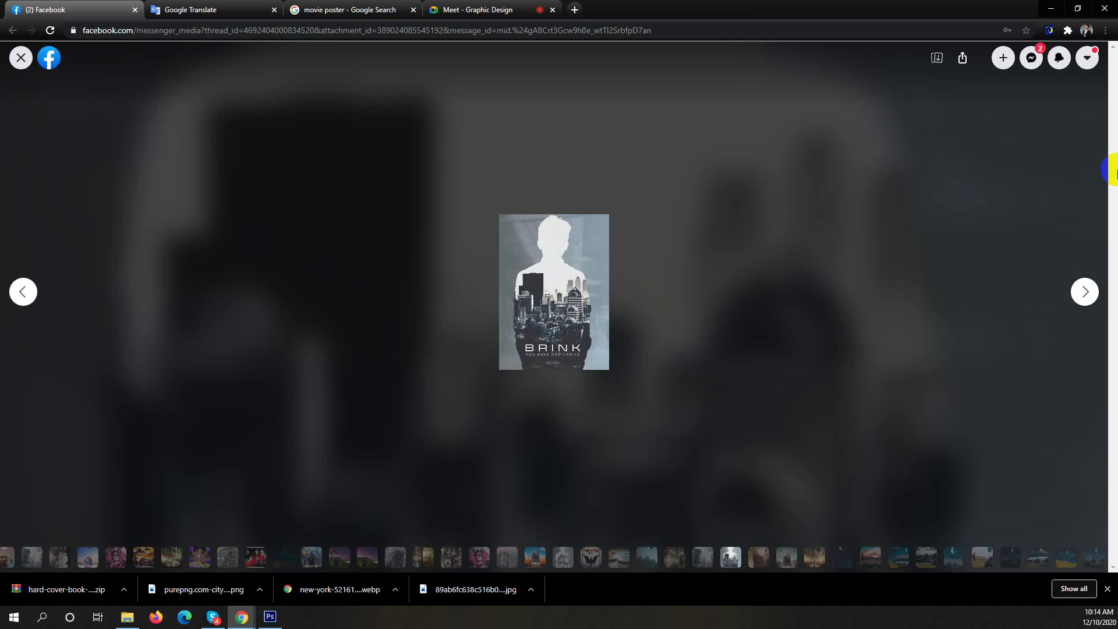
{"action": "key", "text": "Right"}
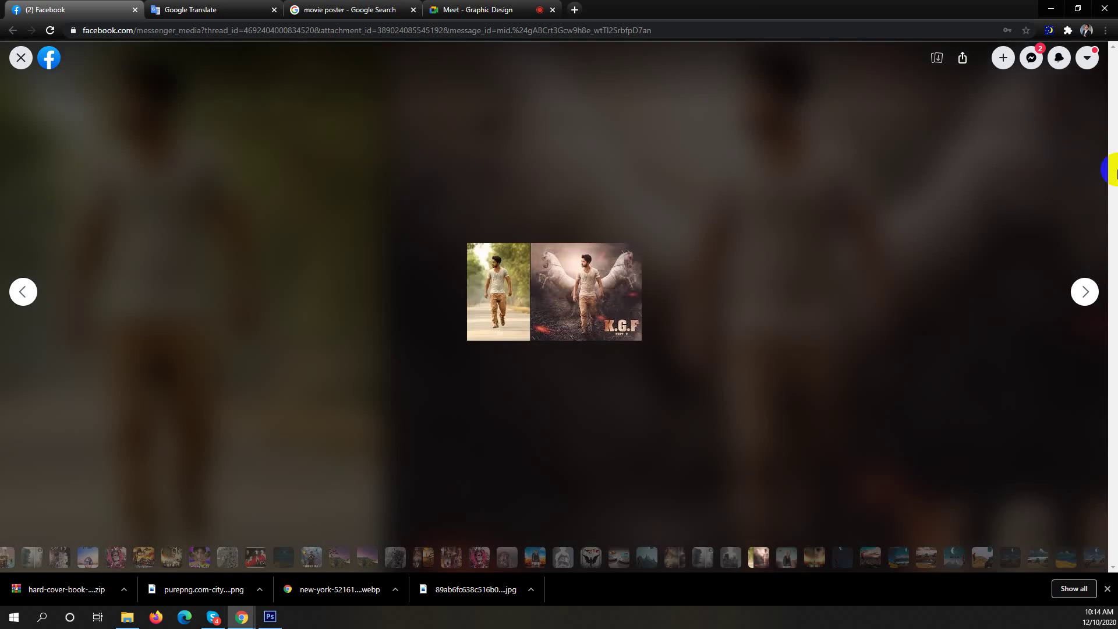
{"action": "key", "text": "Right"}
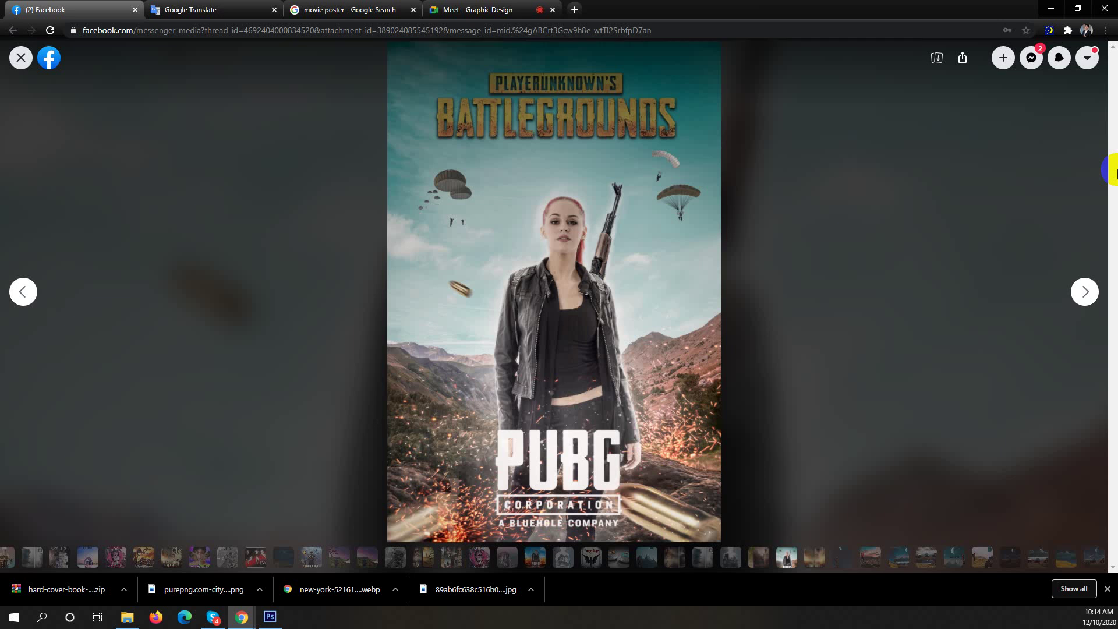
{"action": "key", "text": "Right"}
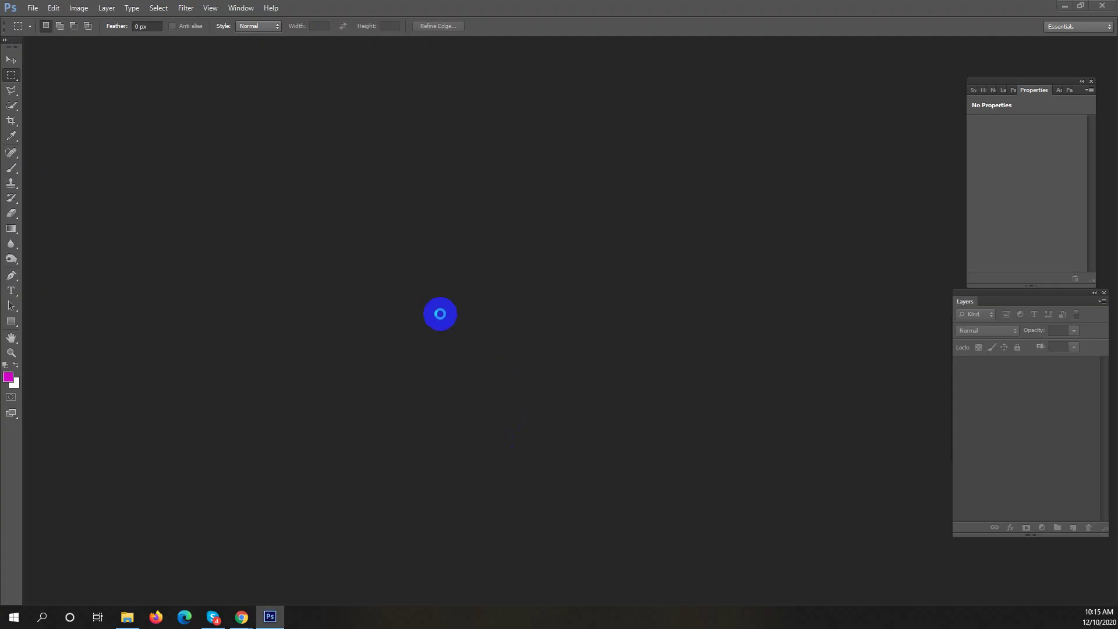
Open the JPG photo of the woman in the red dress from the Desktop.
{"action": "double_click", "coordinate": [440, 318]}
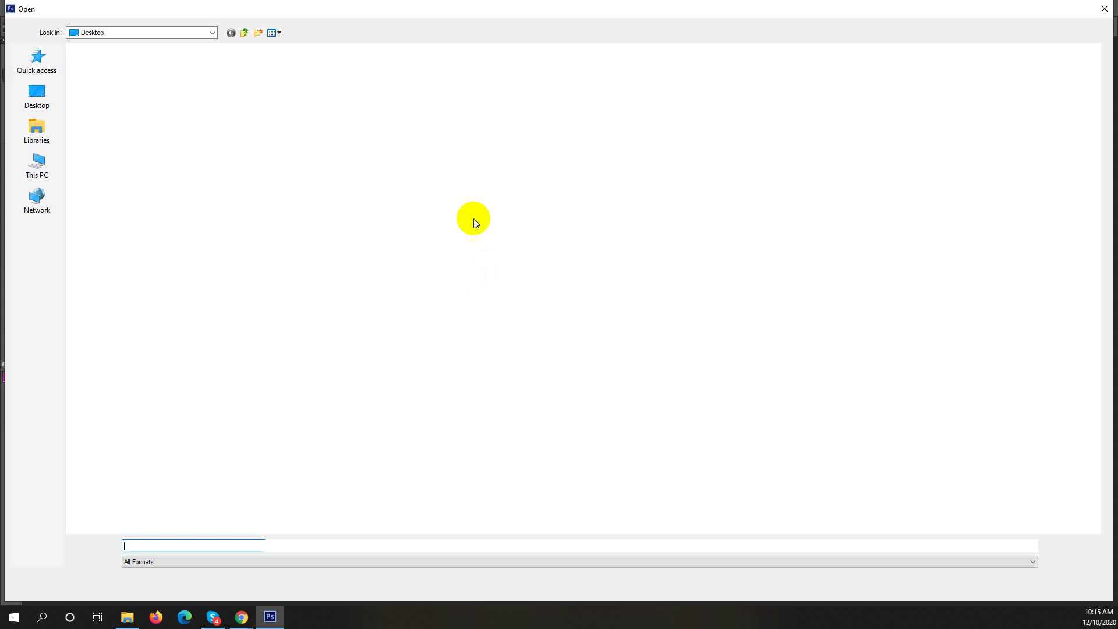
{"action": "left_click", "coordinate": [46, 93]}
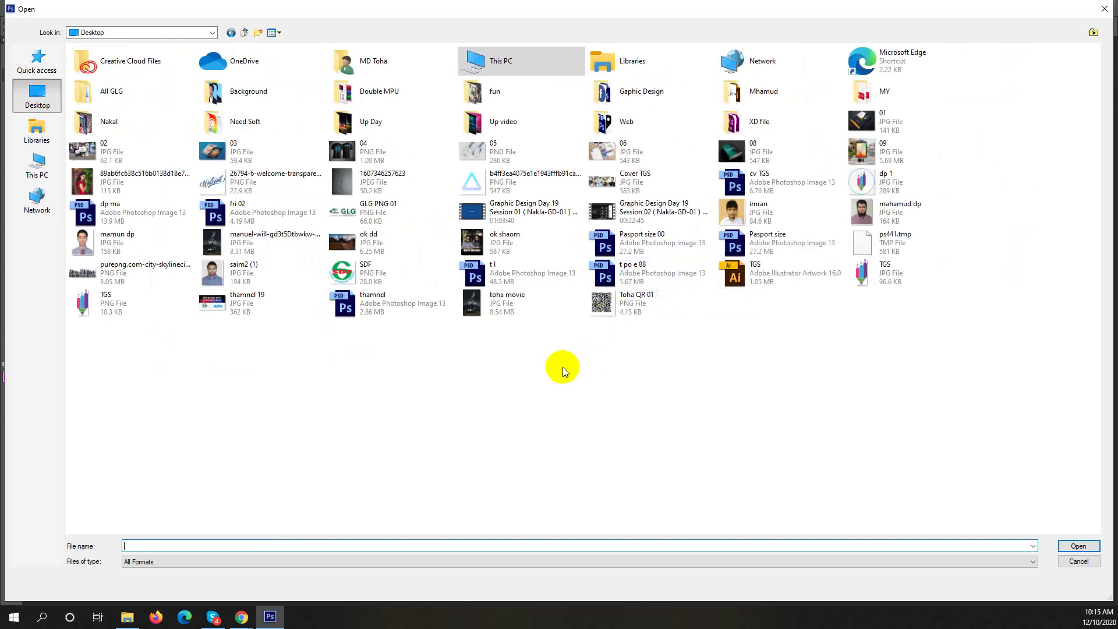
{"action": "left_click", "coordinate": [143, 180]}
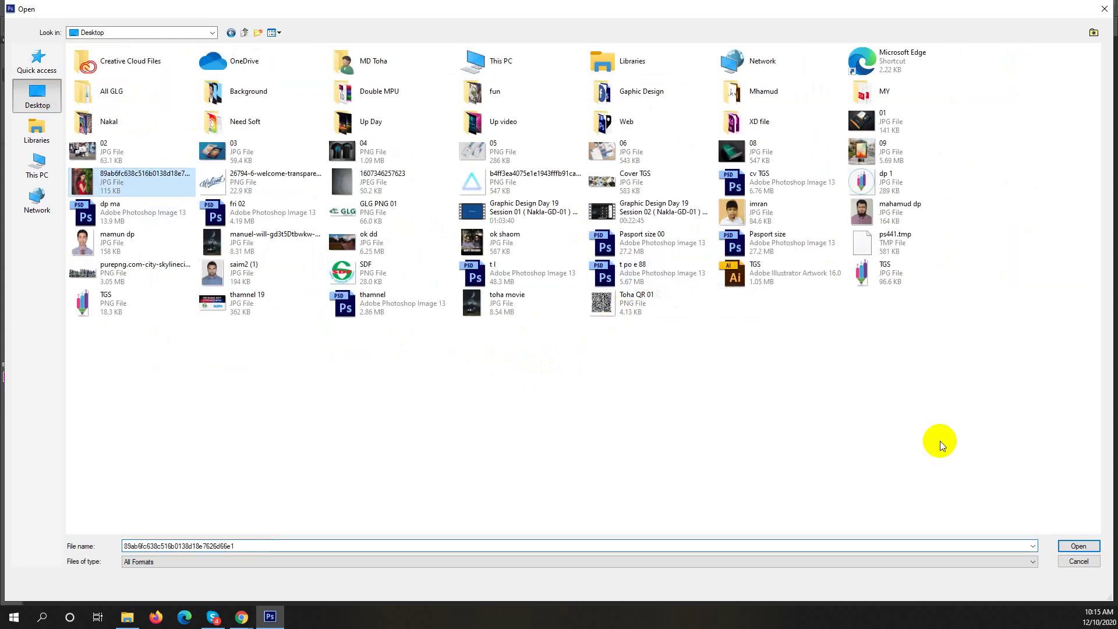
{"action": "left_click", "coordinate": [1078, 546]}
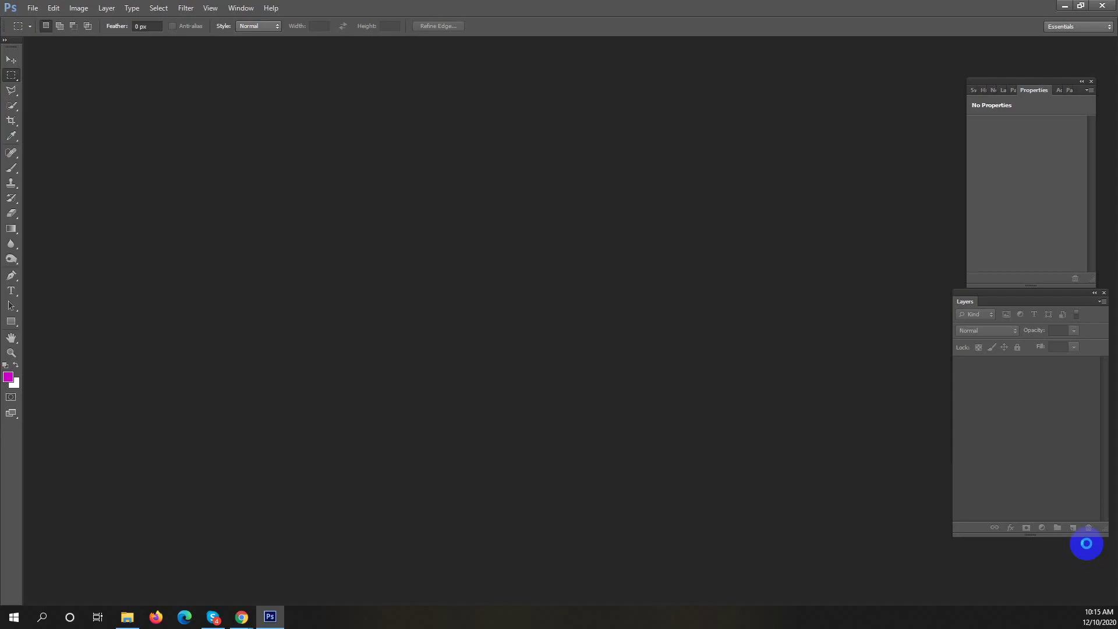
Reset default colours and float the photo in a resized window with room around the canvas.
{"action": "key", "text": "d"}
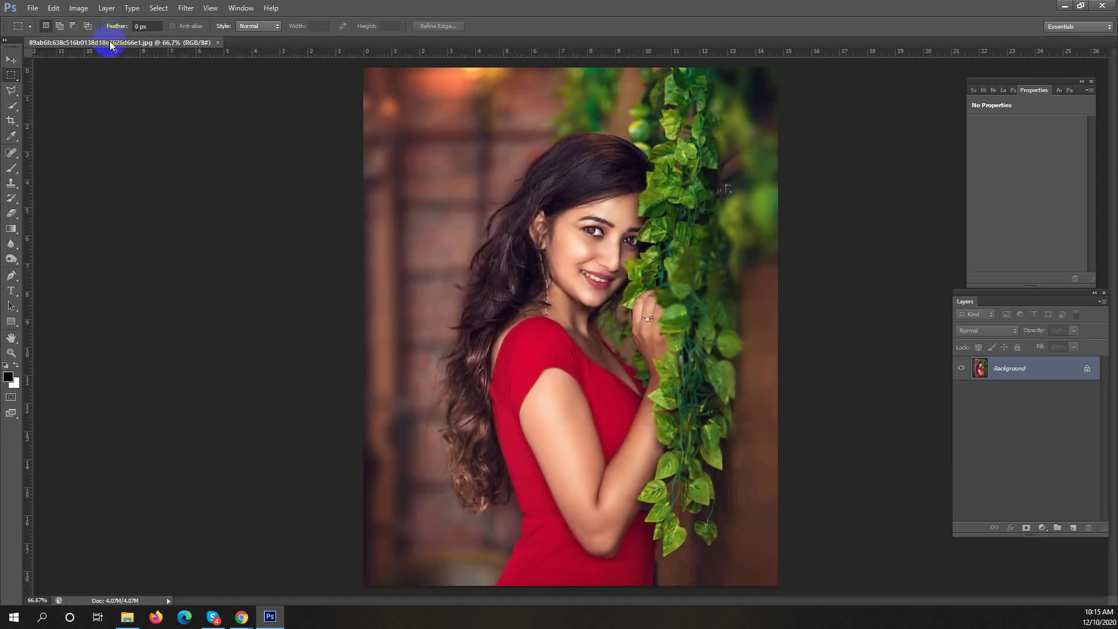
{"action": "left_click_drag", "start_coordinate": [114, 44], "coordinate": [445, 64]}
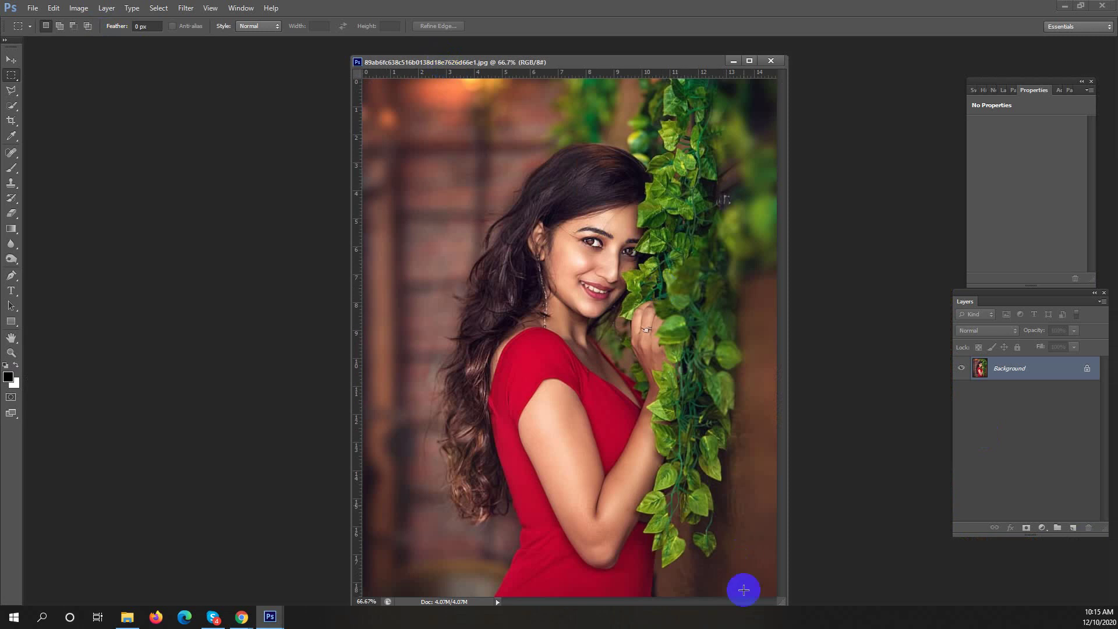
{"action": "left_click_drag", "start_coordinate": [786, 610], "coordinate": [798, 589]}
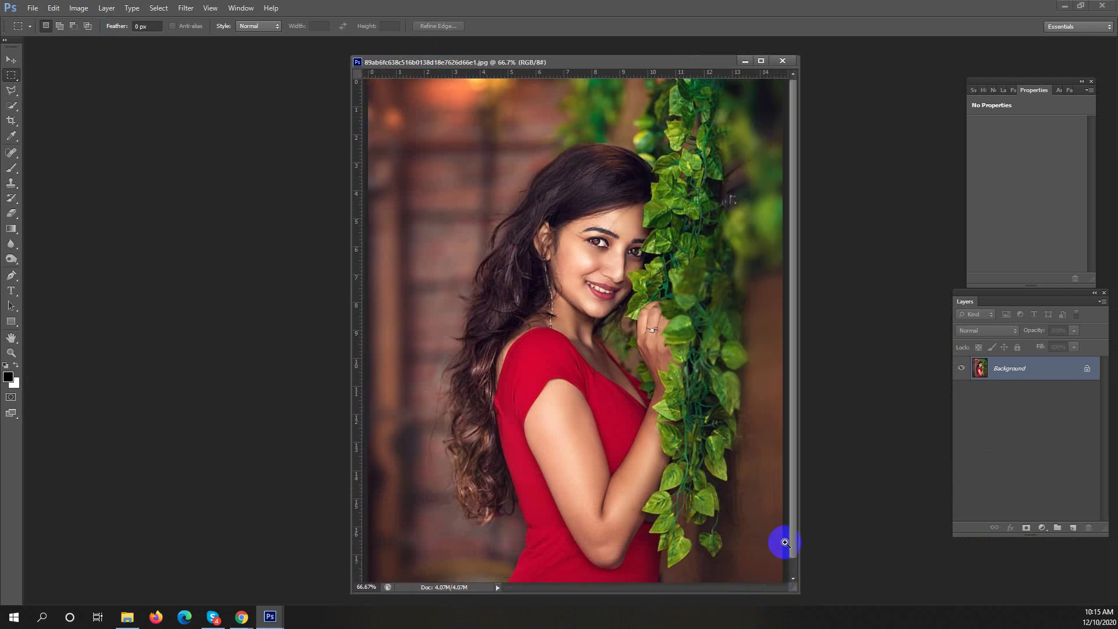
{"action": "left_click_drag", "start_coordinate": [726, 451], "coordinate": [726, 409]}
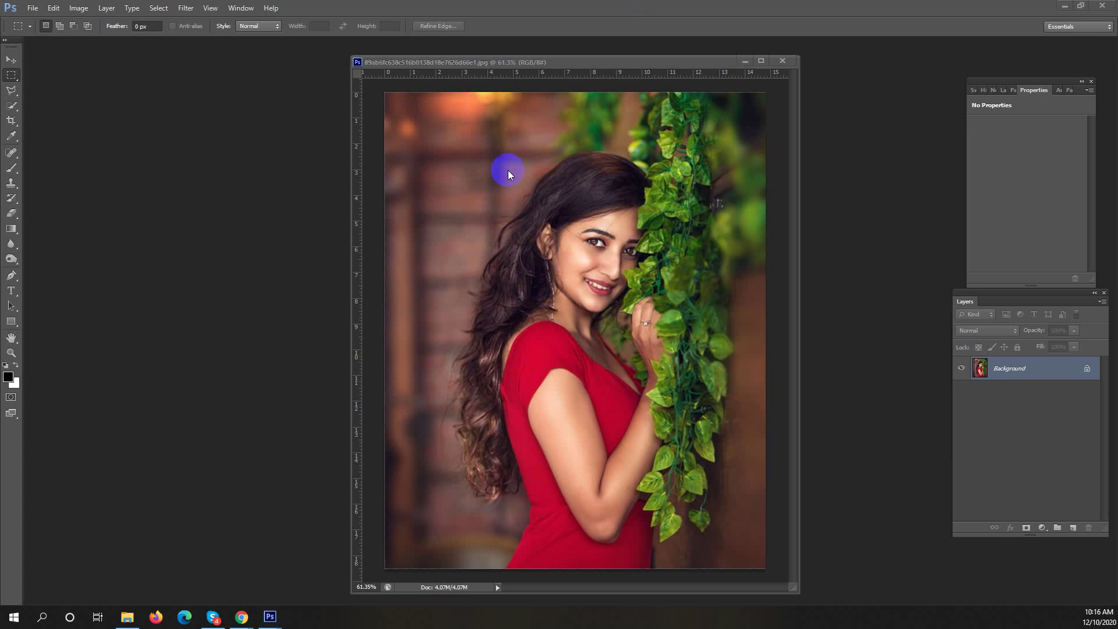
{"action": "left_click", "coordinate": [12, 72]}
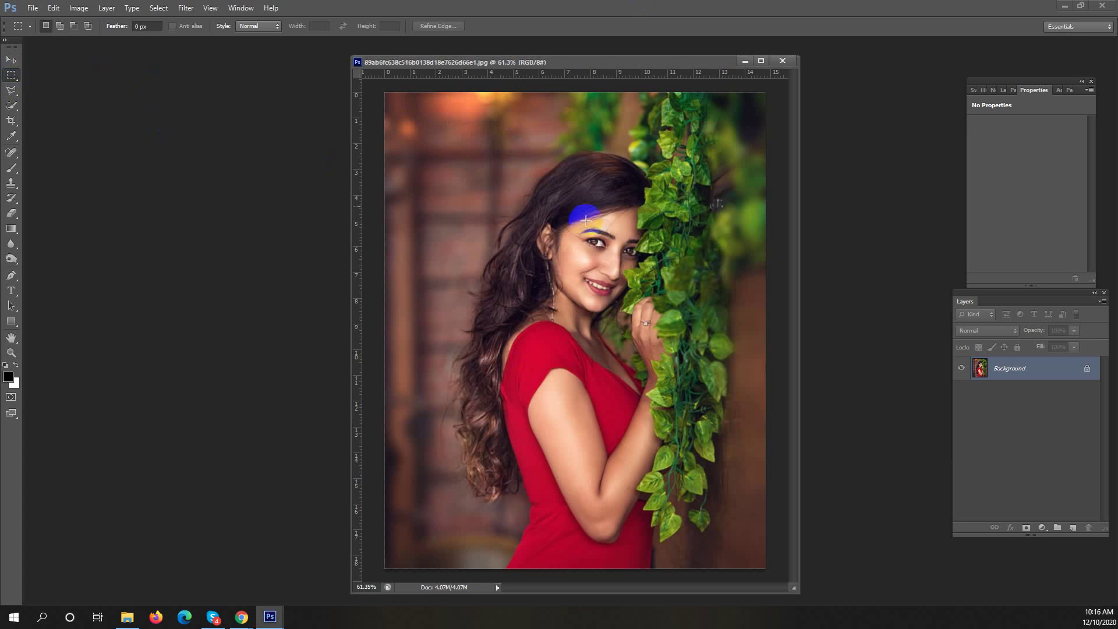
{"action": "scroll", "coordinate": [571, 228], "scroll_direction": "down", "scroll_amount": 7}
{"action": "scroll", "coordinate": [609, 226], "scroll_direction": "up", "scroll_amount": 5}
{"action": "scroll", "coordinate": [585, 218], "scroll_direction": "down", "scroll_amount": 6}
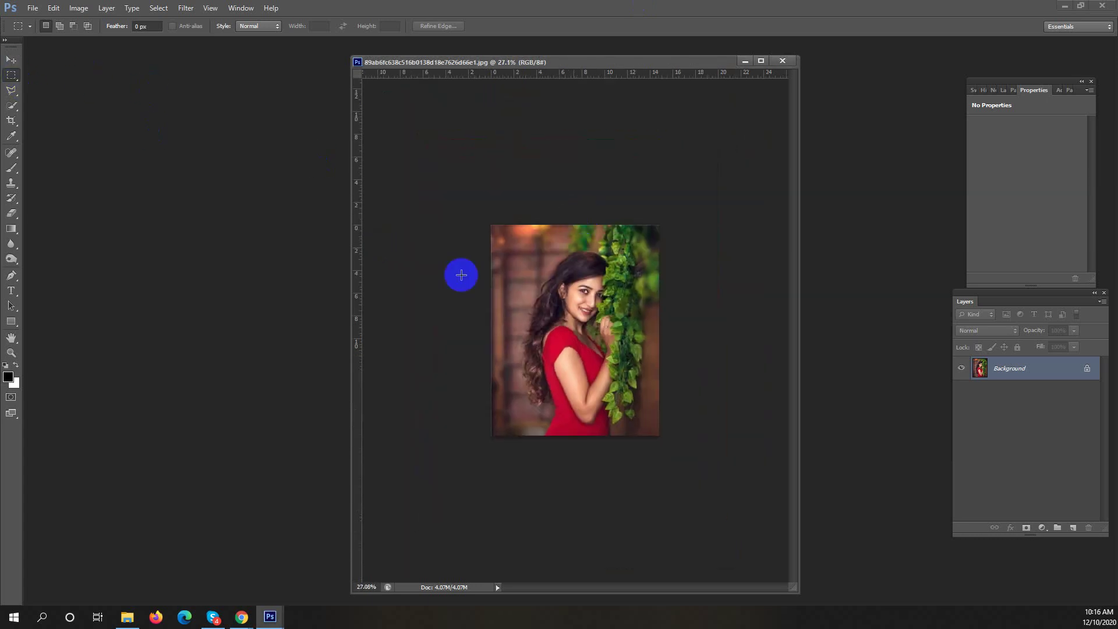
{"action": "left_click_drag", "start_coordinate": [349, 296], "coordinate": [149, 287]}
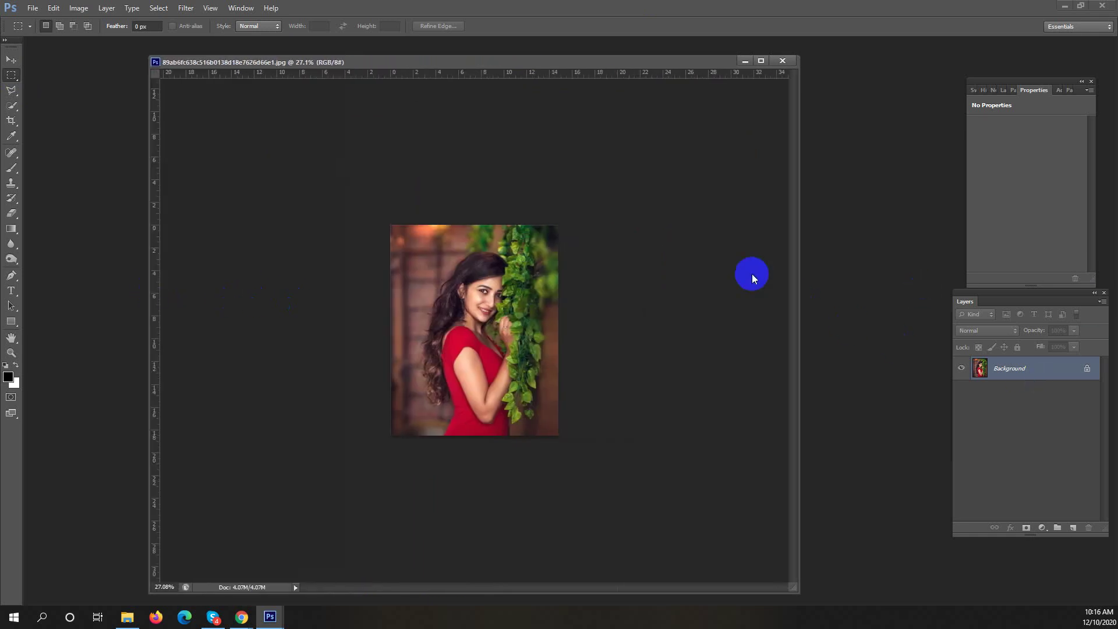
Convert Background to Layer 0 and extend the canvas with empty space on the left.
{"action": "key", "text": "ctrl+o"}
{"action": "key", "text": "Return"}
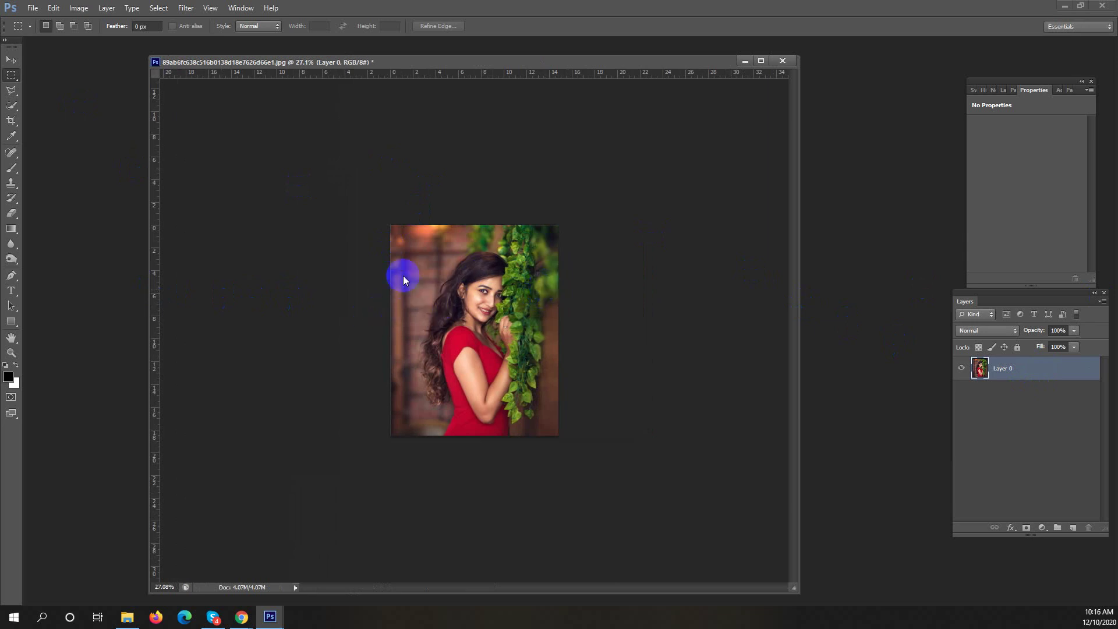
{"action": "key", "text": "ctrl+o"}
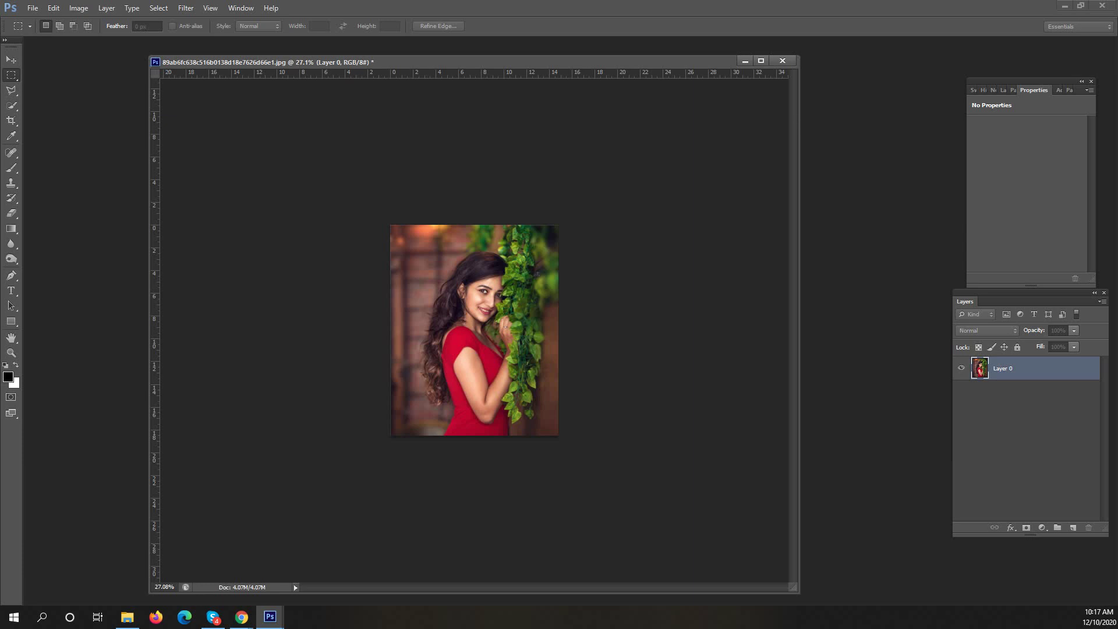
{"action": "left_click", "coordinate": [519, 159]}
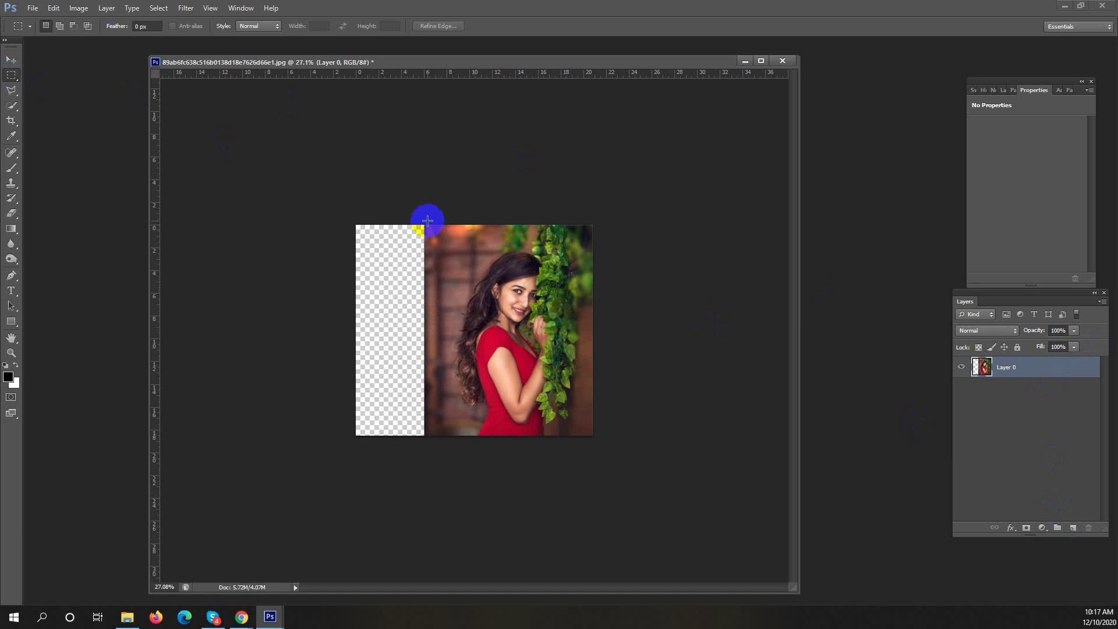
Stretch a strip of blurred background across the empty left area, then deselect.
{"action": "left_click_drag", "start_coordinate": [426, 221], "coordinate": [452, 462]}
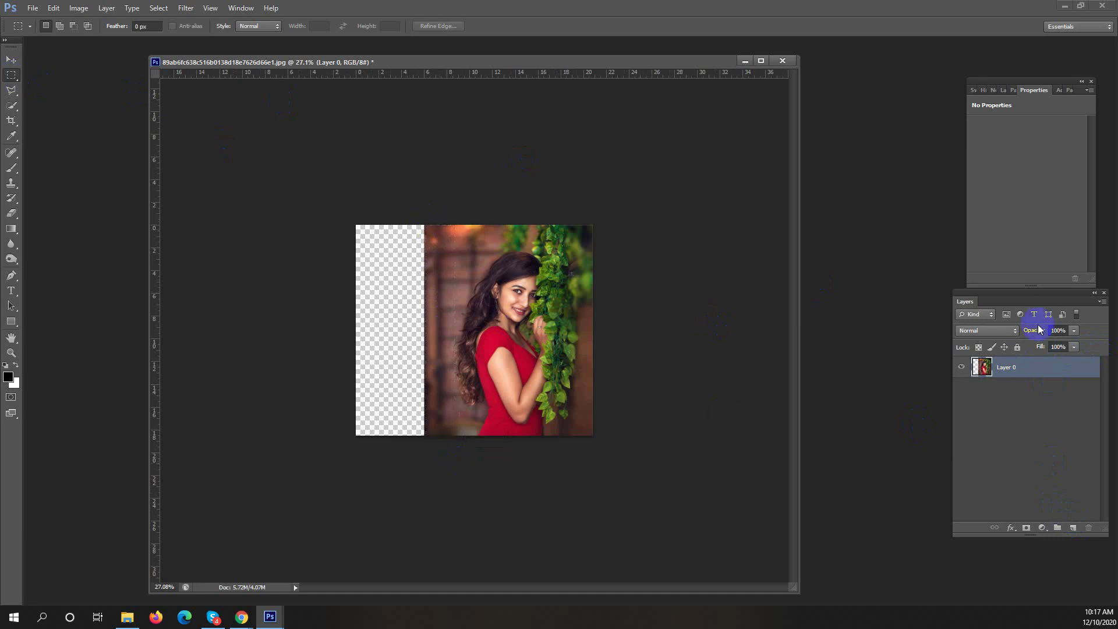
{"action": "left_click", "coordinate": [10, 60]}
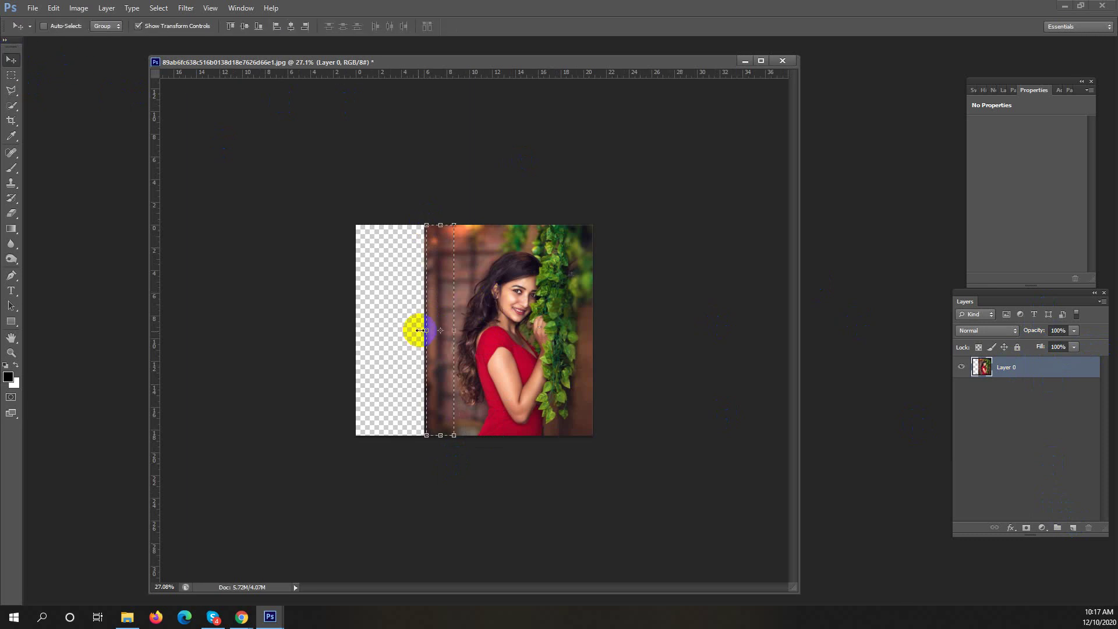
{"action": "mouse_move", "coordinate": [359, 330]}
{"action": "left_mouse_down"}
{"action": "mouse_move", "coordinate": [342, 330]}
{"action": "mouse_move", "coordinate": [354, 331]}
{"action": "left_mouse_up"}
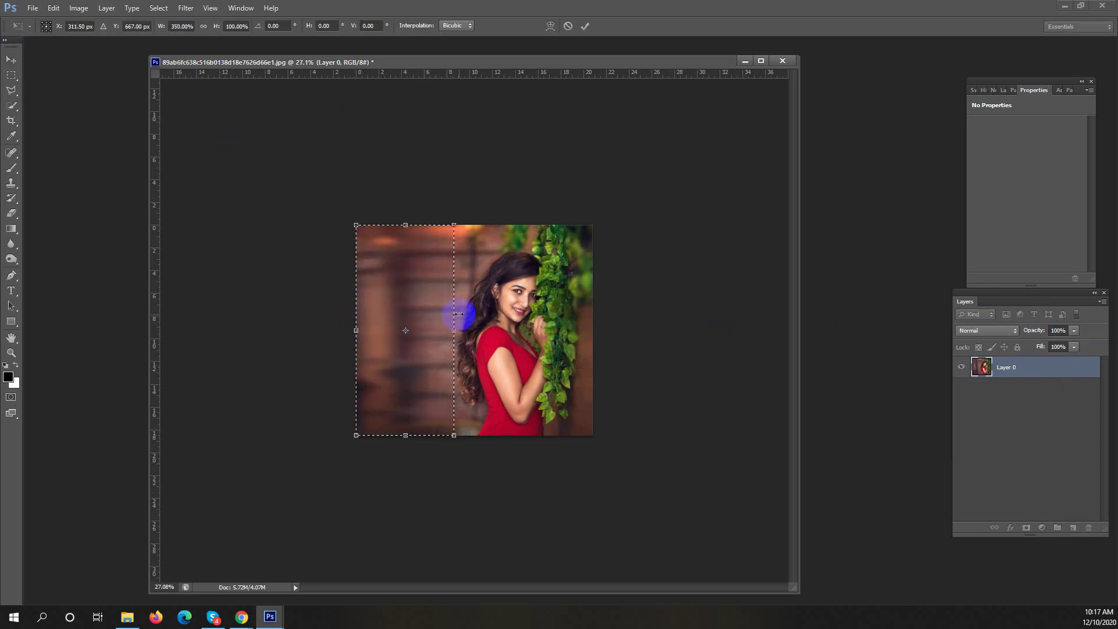
{"action": "left_click", "coordinate": [11, 75]}
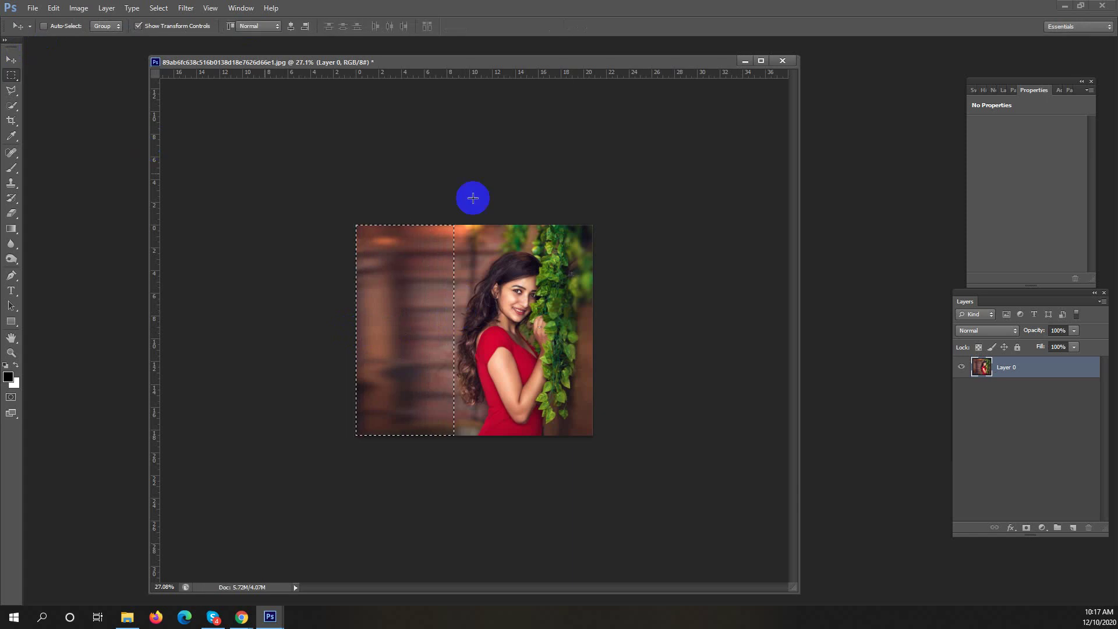
{"action": "key", "text": "ctrl+d"}
{"action": "left_click_drag", "start_coordinate": [565, 297], "coordinate": [586, 307]}
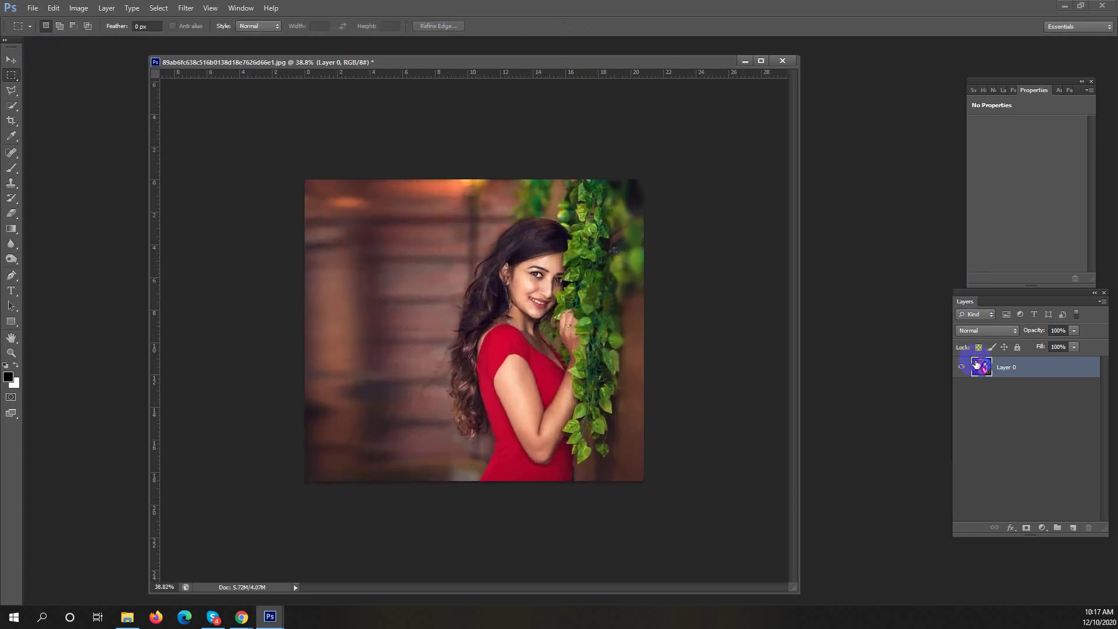
Place the city skyline image into the poster document.
{"action": "left_click", "coordinate": [35, 9]}
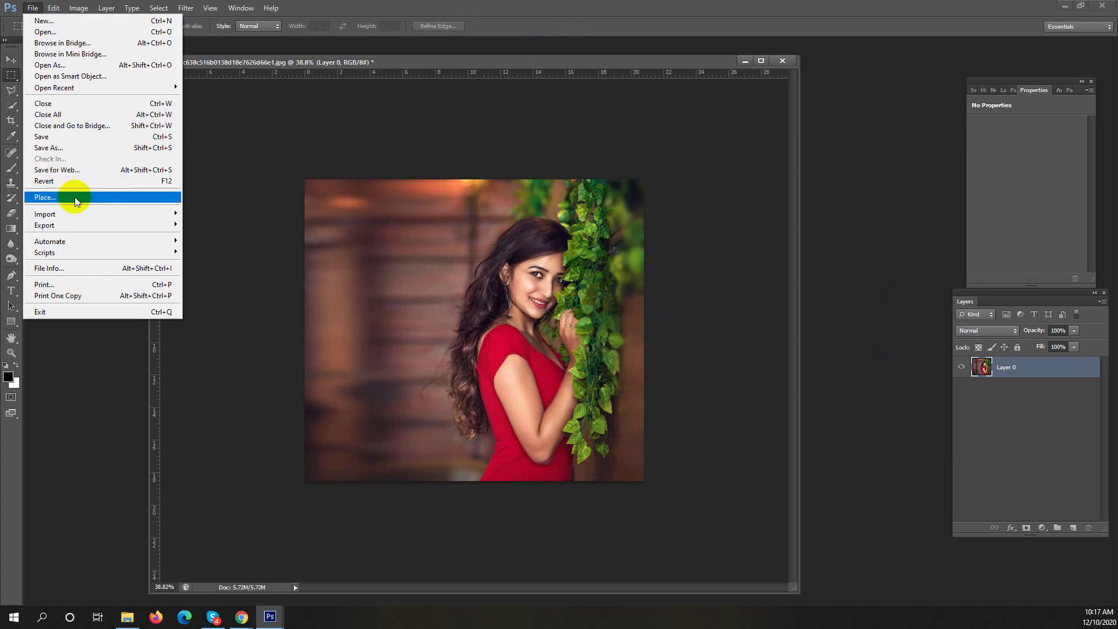
{"action": "left_click", "coordinate": [76, 198]}
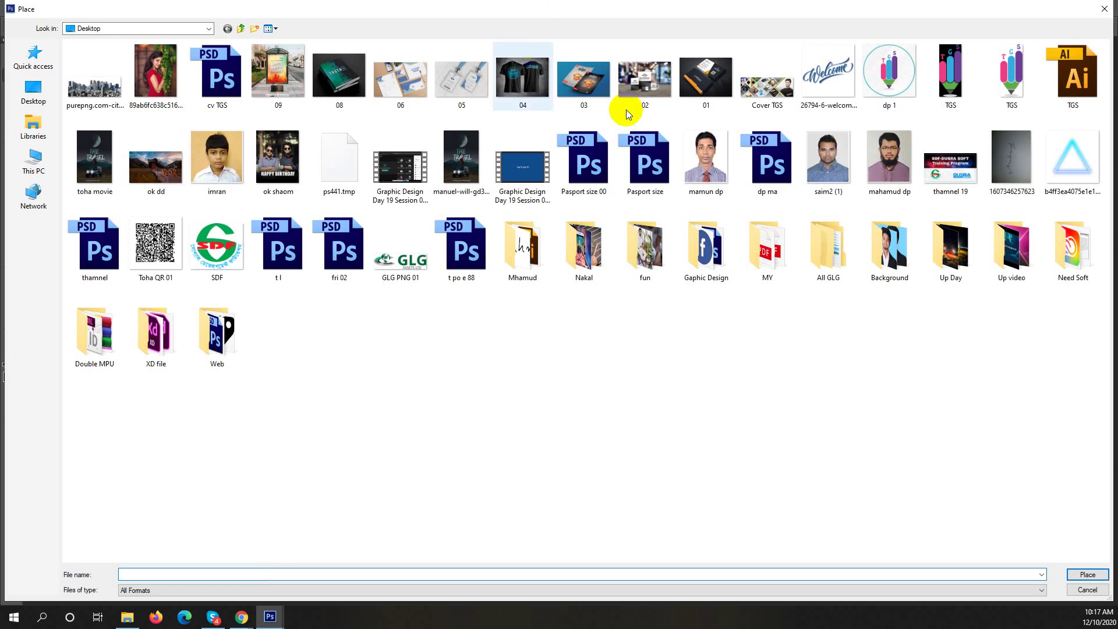
{"action": "left_click", "coordinate": [119, 103]}
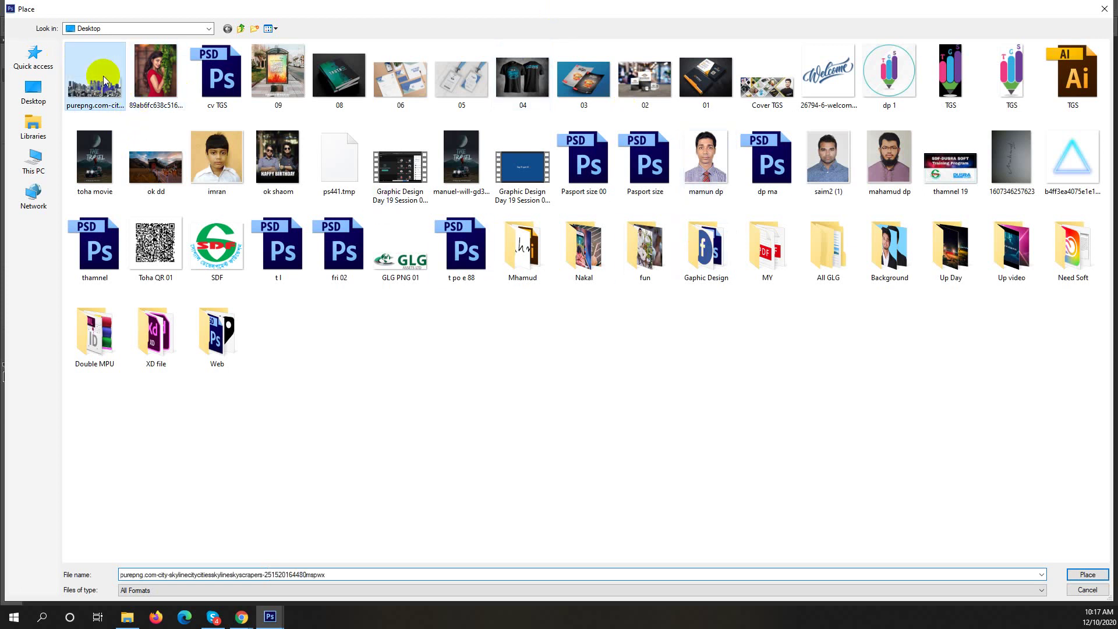
{"action": "left_click", "coordinate": [1085, 574]}
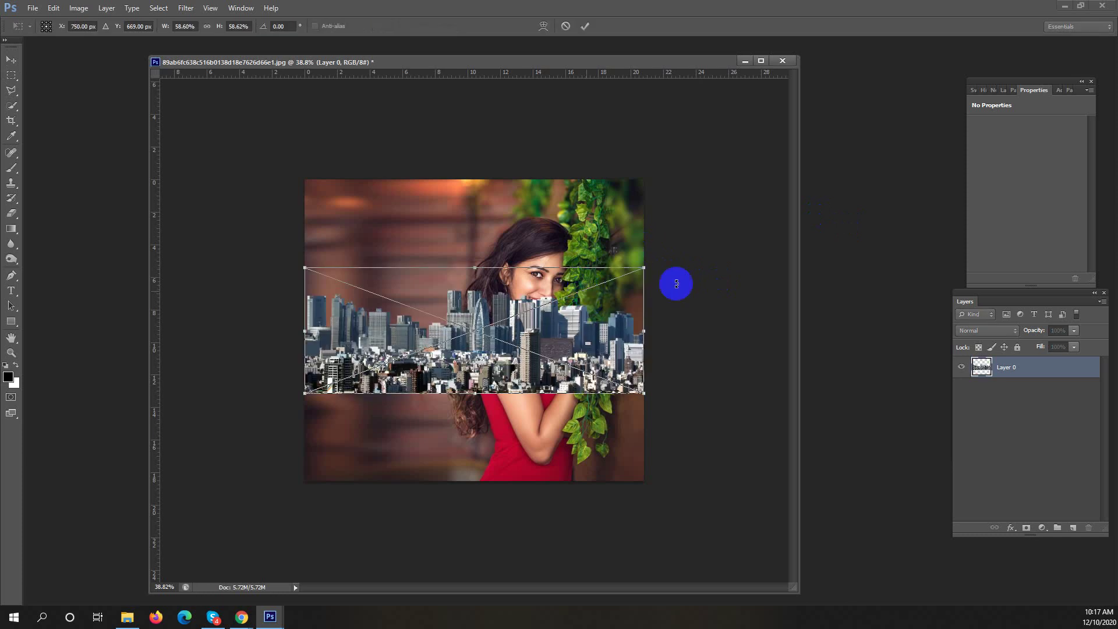
Rotate the skyline -90°, position and widen it left of the woman, and commit.
{"action": "left_click_drag", "start_coordinate": [594, 195], "coordinate": [434, 190]}
{"action": "mouse_move", "coordinate": [467, 297]}
{"action": "left_mouse_down"}
{"action": "mouse_move", "coordinate": [433, 274]}
{"action": "mouse_move", "coordinate": [473, 303]}
{"action": "left_mouse_up"}
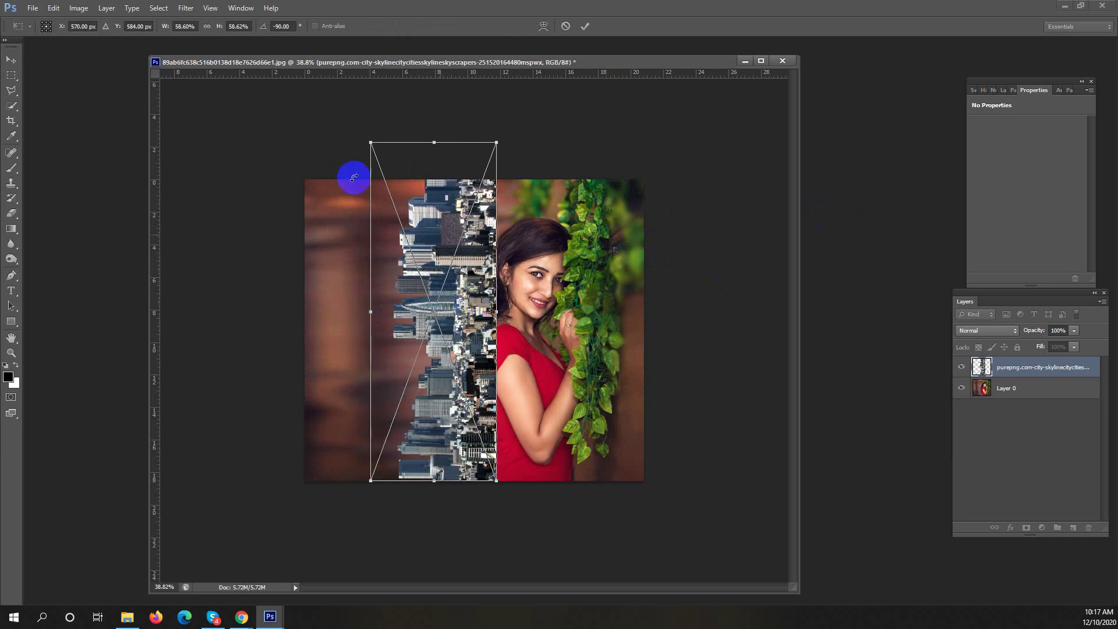
{"action": "left_click_drag", "start_coordinate": [370, 312], "coordinate": [354, 312]}
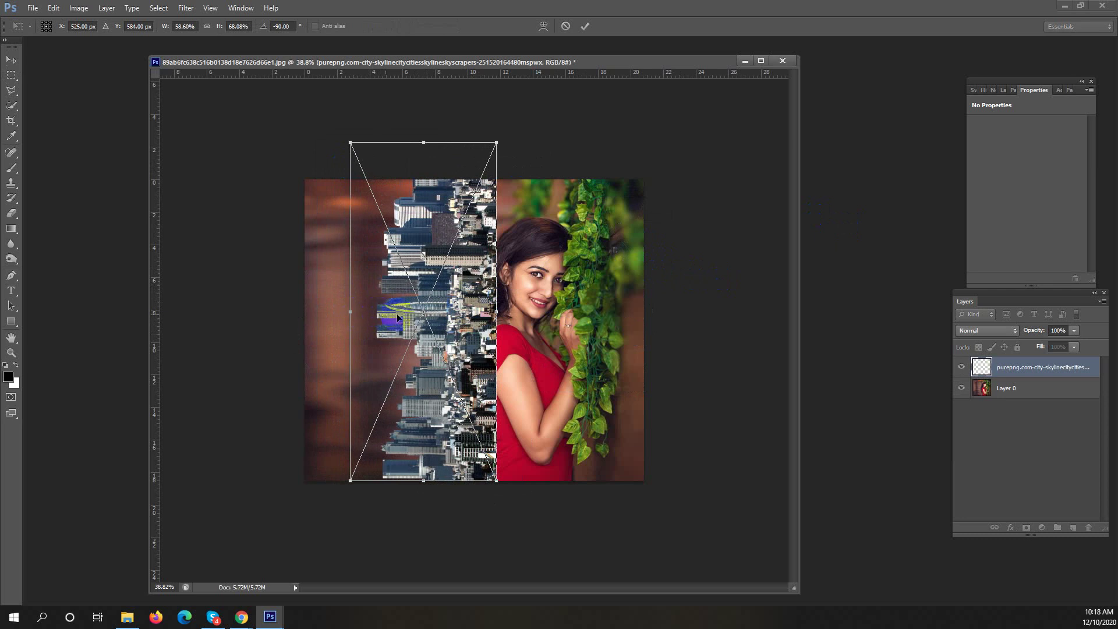
{"action": "key", "text": "Return"}
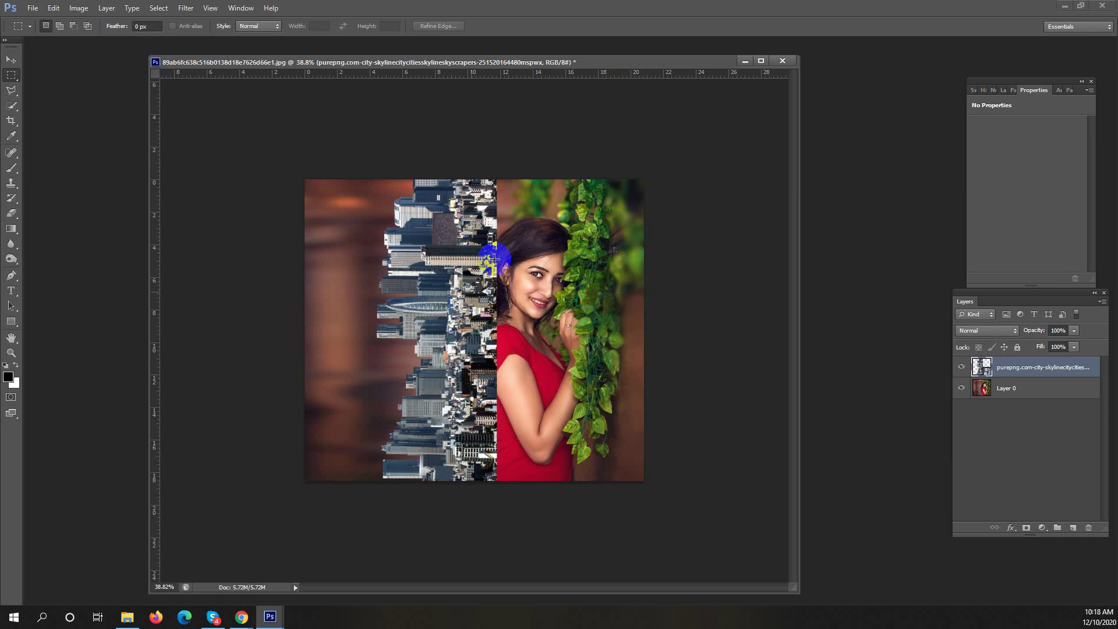
Lower the skyline layer's opacity and rasterize it for erasing.
{"action": "left_click", "coordinate": [1074, 330]}
{"action": "left_click_drag", "start_coordinate": [1074, 343], "coordinate": [1048, 343]}
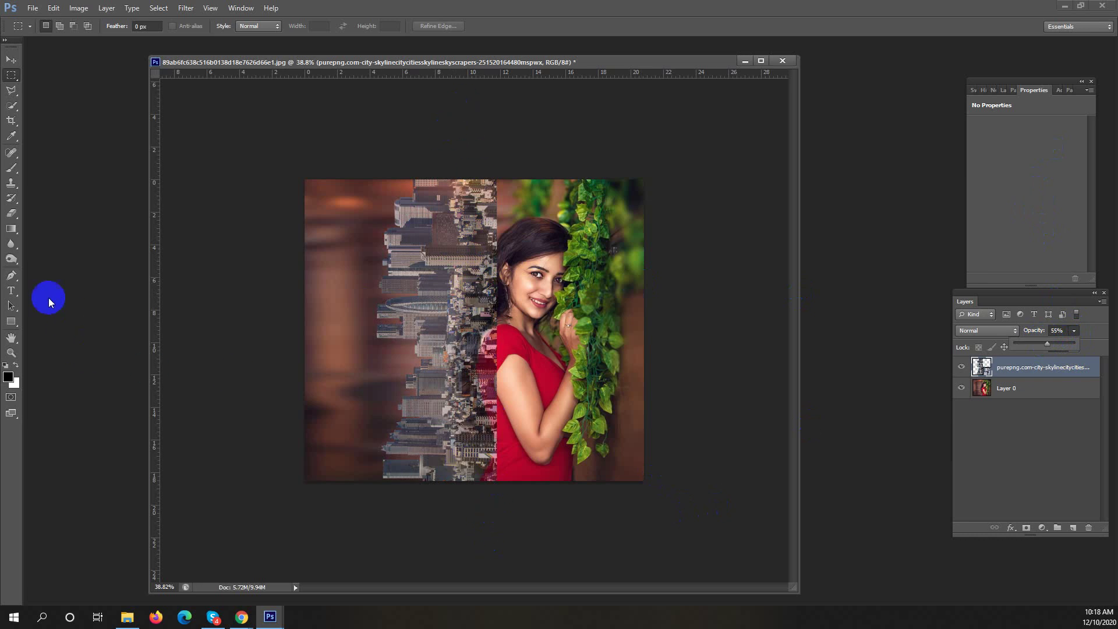
{"action": "left_click", "coordinate": [11, 213]}
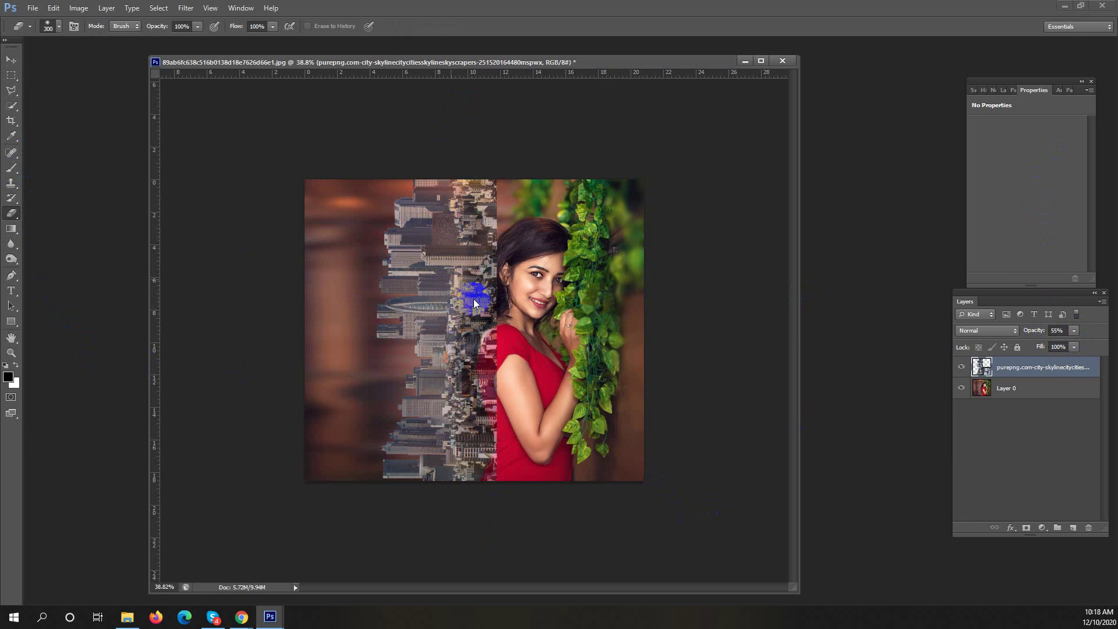
{"action": "left_click", "coordinate": [507, 236]}
Erase the skyline's edge with a 500 px soft brush, then restore 100% opacity.
{"action": "right_click", "coordinate": [485, 316]}
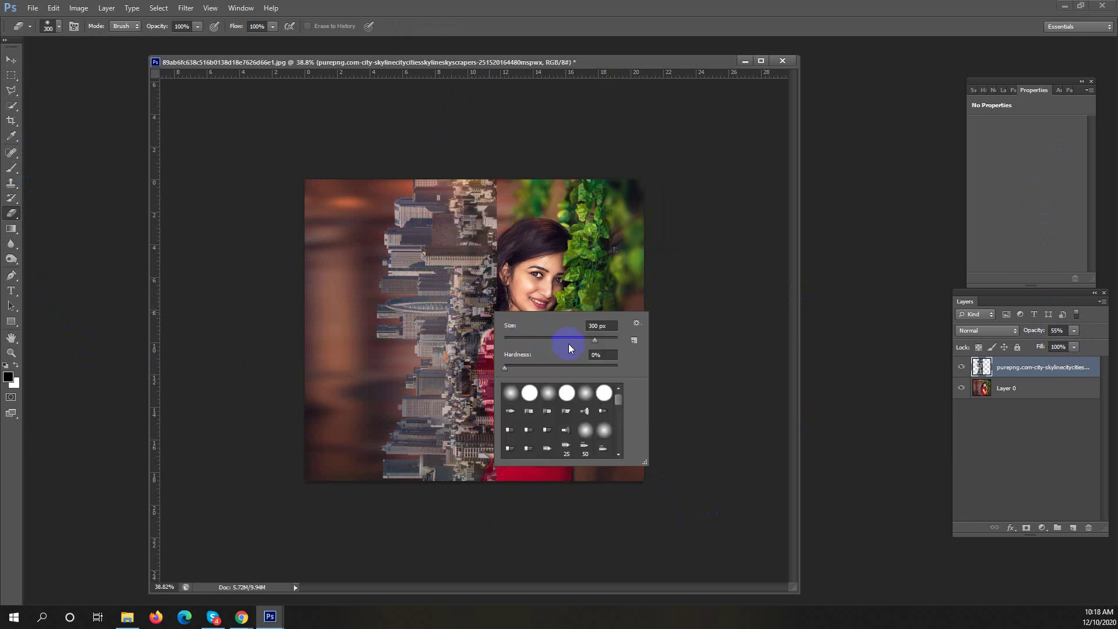
{"action": "left_click_drag", "start_coordinate": [599, 344], "coordinate": [603, 341]}
{"action": "type", "text": "500"}
{"action": "key", "text": "Return"}
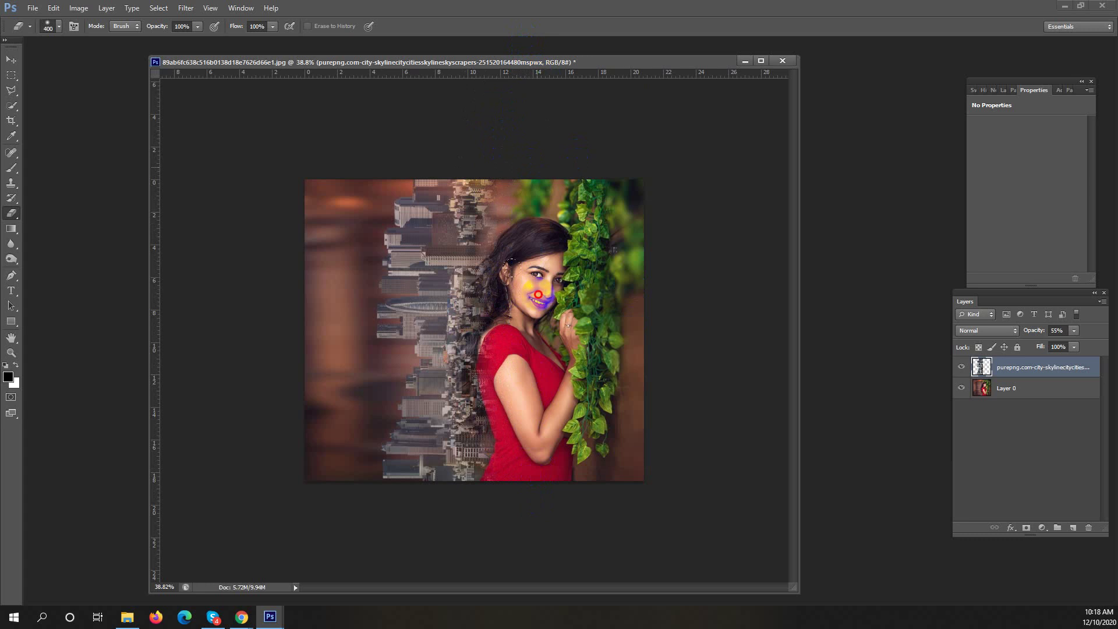
{"action": "left_click", "coordinate": [1063, 331]}
{"action": "left_click_drag", "start_coordinate": [1078, 343], "coordinate": [1114, 344]}
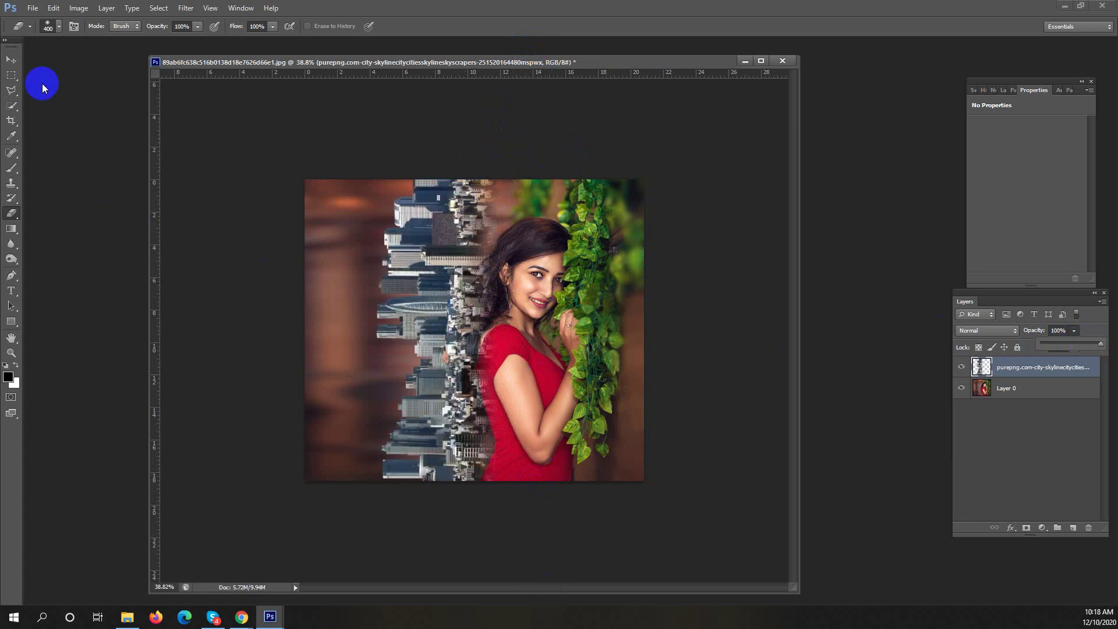
Nudge the skyline a few pixels right and shift a strip of buildings right.
{"action": "left_click", "coordinate": [13, 63]}
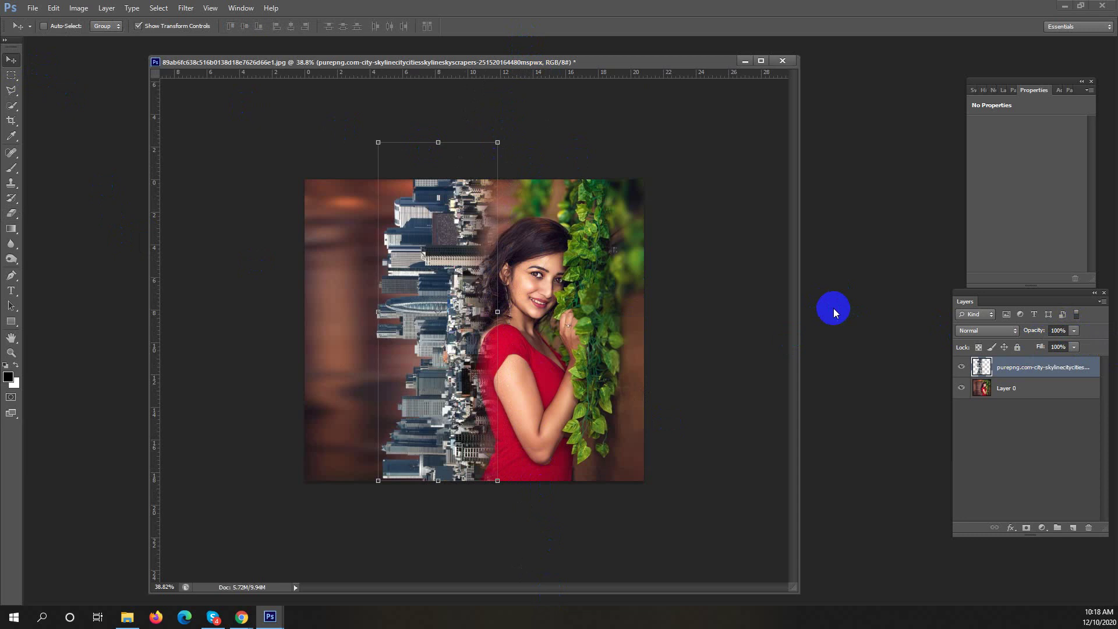
{"action": "key", "text": "Right"}
{"action": "key", "text": "Right"}
{"action": "key", "text": "Right"}
{"action": "key", "text": "Right"}
{"action": "key", "text": "Right"}
{"action": "key", "text": "Right"}
{"action": "key", "text": "Right"}
{"action": "key", "text": "Right"}
{"action": "key", "text": "Right"}
{"action": "key", "text": "Right"}
{"action": "key", "text": "Right"}
{"action": "key", "text": "Right"}
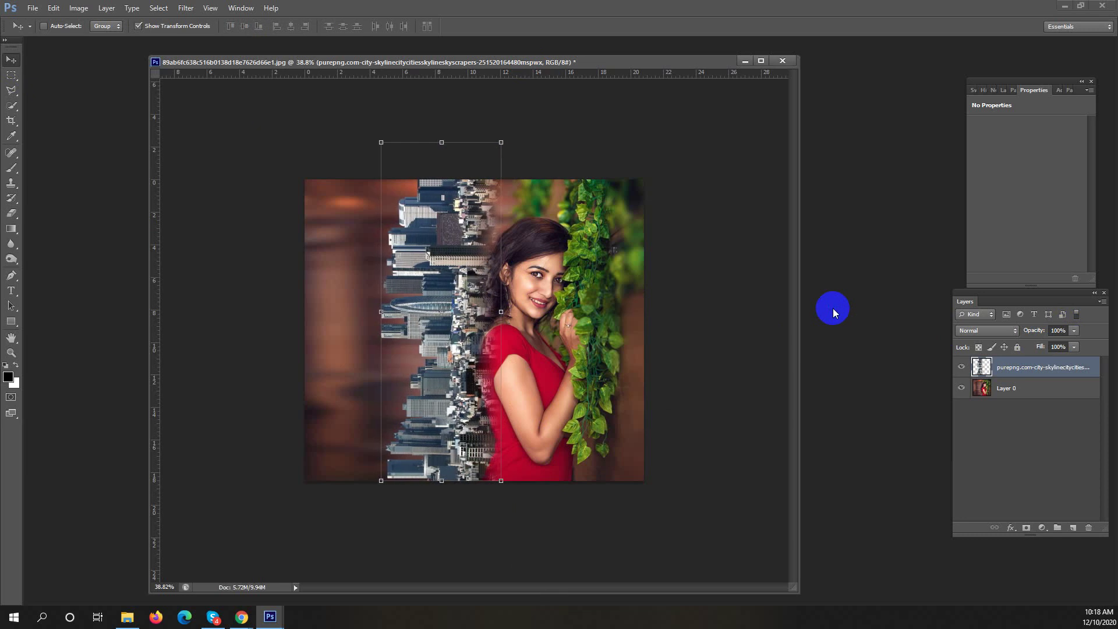
{"action": "key", "text": "Right"}
{"action": "key", "text": "Right"}
{"action": "key", "text": "Right"}
{"action": "key", "text": "Right"}
{"action": "key", "text": "Right"}
{"action": "key", "text": "Right"}
{"action": "key", "text": "Right"}
{"action": "key", "text": "Right"}
{"action": "key", "text": "Right"}
{"action": "key", "text": "Right"}
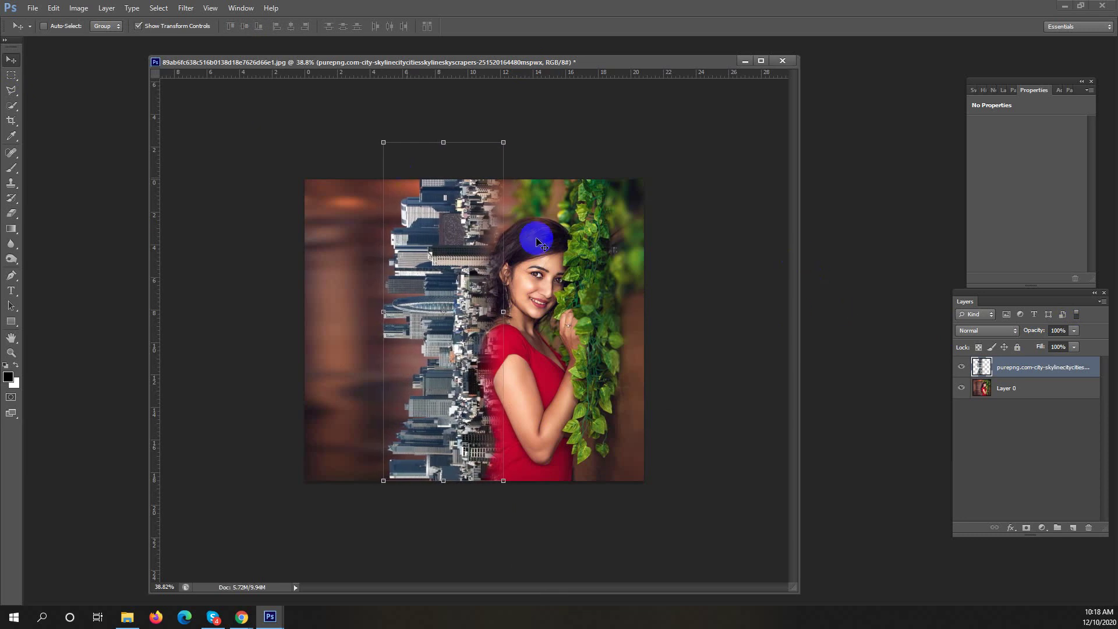
{"action": "key", "text": "m"}
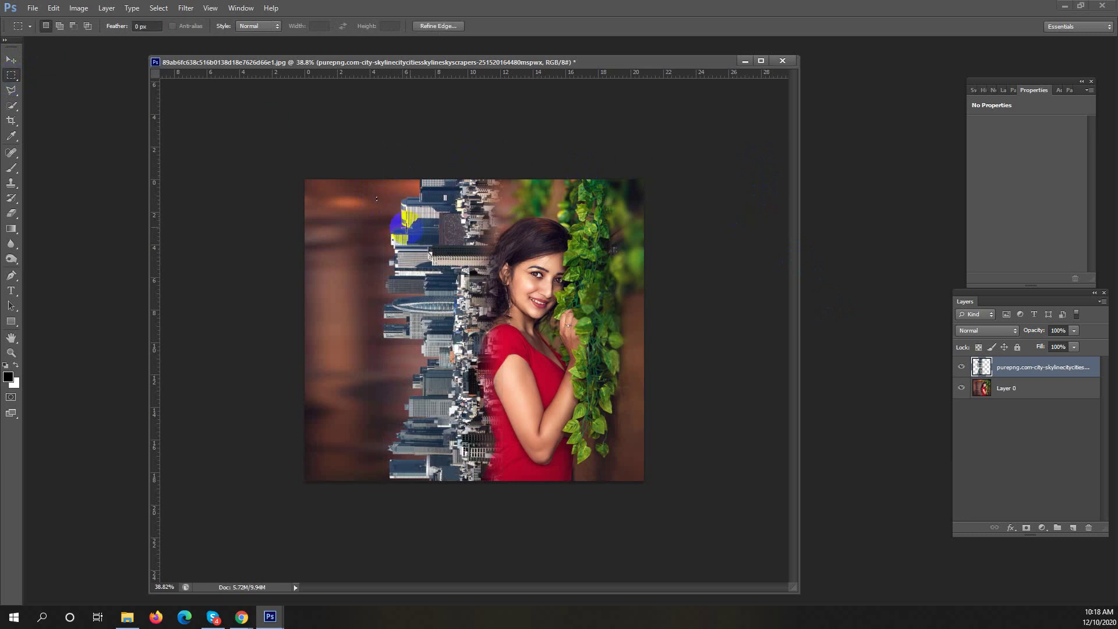
{"action": "left_click_drag", "start_coordinate": [389, 226], "coordinate": [497, 248]}
{"action": "key", "text": "ctrl+d"}
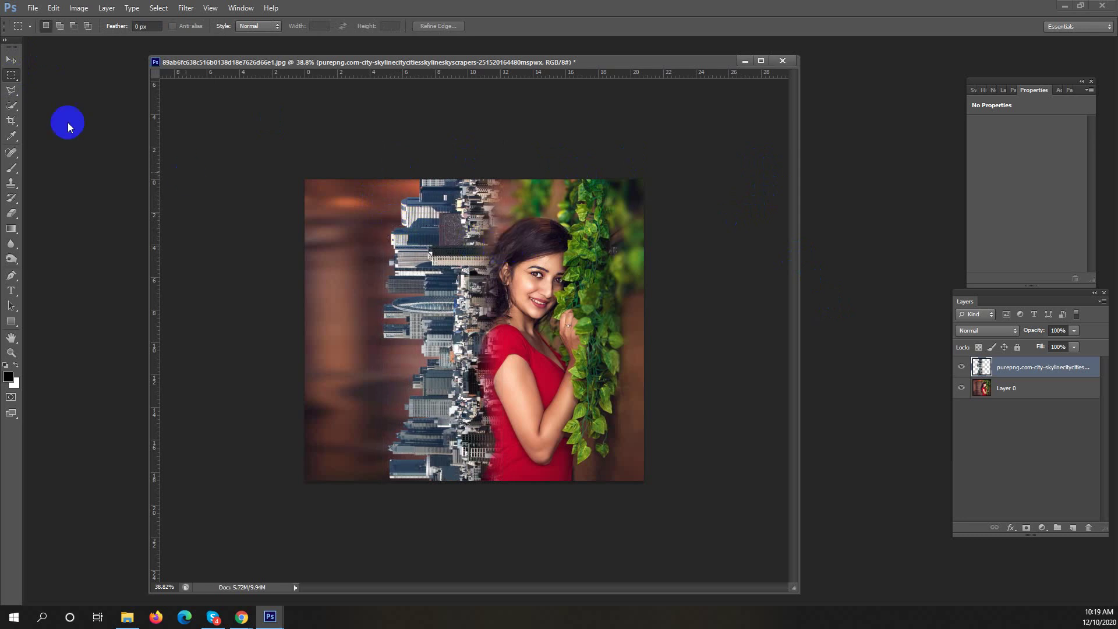
{"action": "left_click", "coordinate": [11, 60]}
{"action": "key", "text": "Right"}
{"action": "key", "text": "Right"}
{"action": "key", "text": "Right"}
{"action": "key", "text": "Right"}
{"action": "key", "text": "Right"}
{"action": "key", "text": "Right"}
{"action": "key", "text": "Right"}
{"action": "key", "text": "Right"}
{"action": "key", "text": "Right"}
{"action": "key", "text": "Right"}
{"action": "key", "text": "Right"}
{"action": "key", "text": "Right"}
{"action": "key", "text": "Right"}
{"action": "key", "text": "Right"}
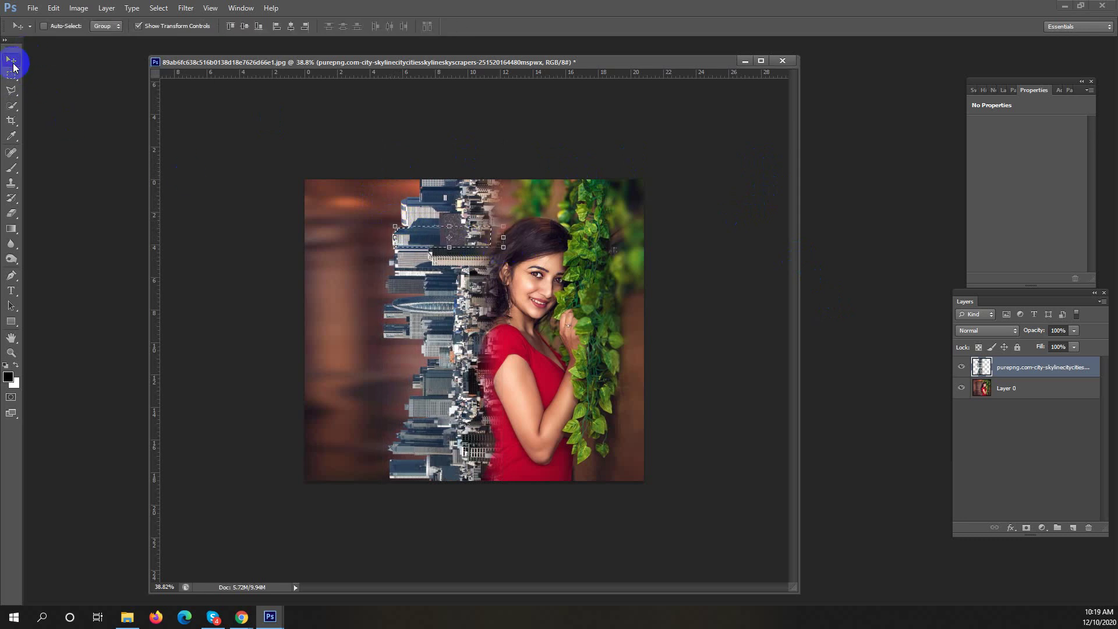
{"action": "left_click", "coordinate": [12, 74]}
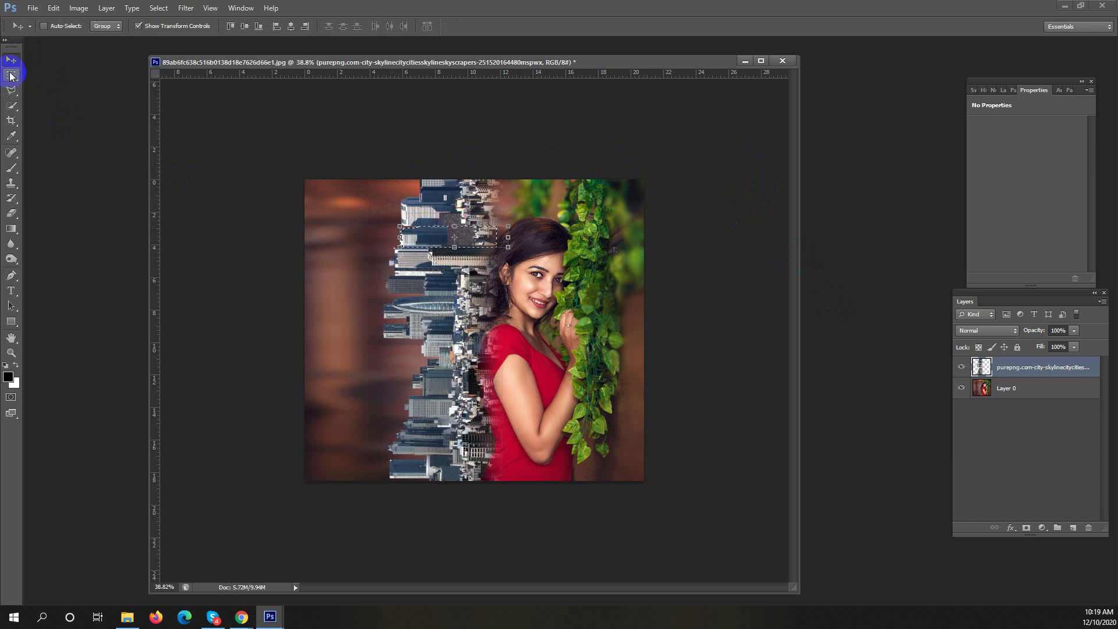
{"action": "left_click", "coordinate": [451, 284]}
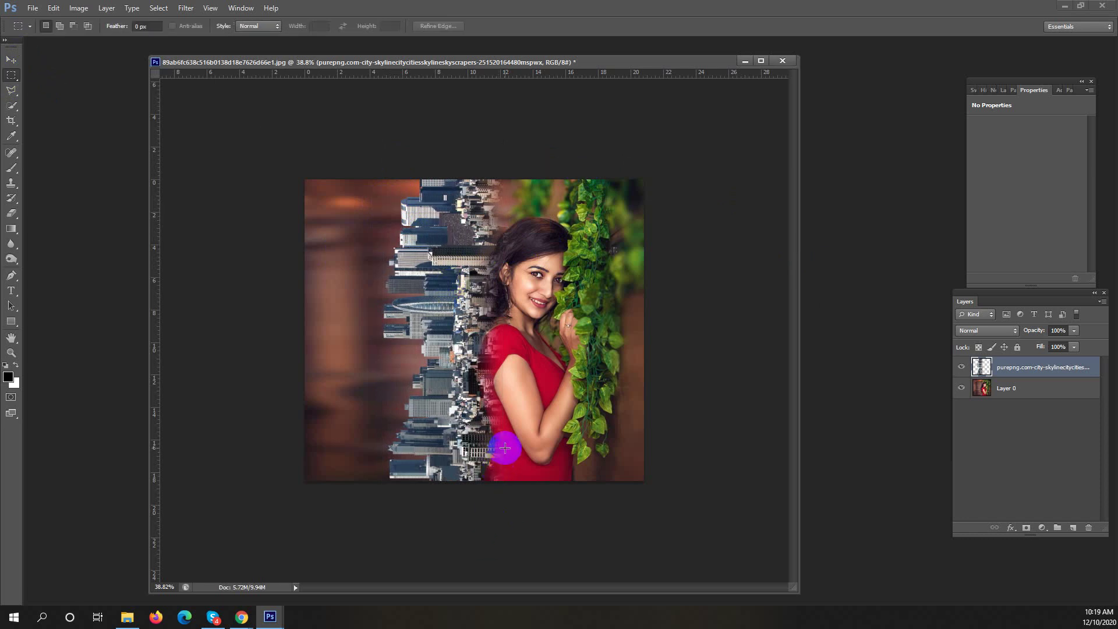
Delete the skyline pixels across the top strip, then nudge the skyline further right.
{"action": "left_click_drag", "start_coordinate": [365, 180], "coordinate": [607, 224]}
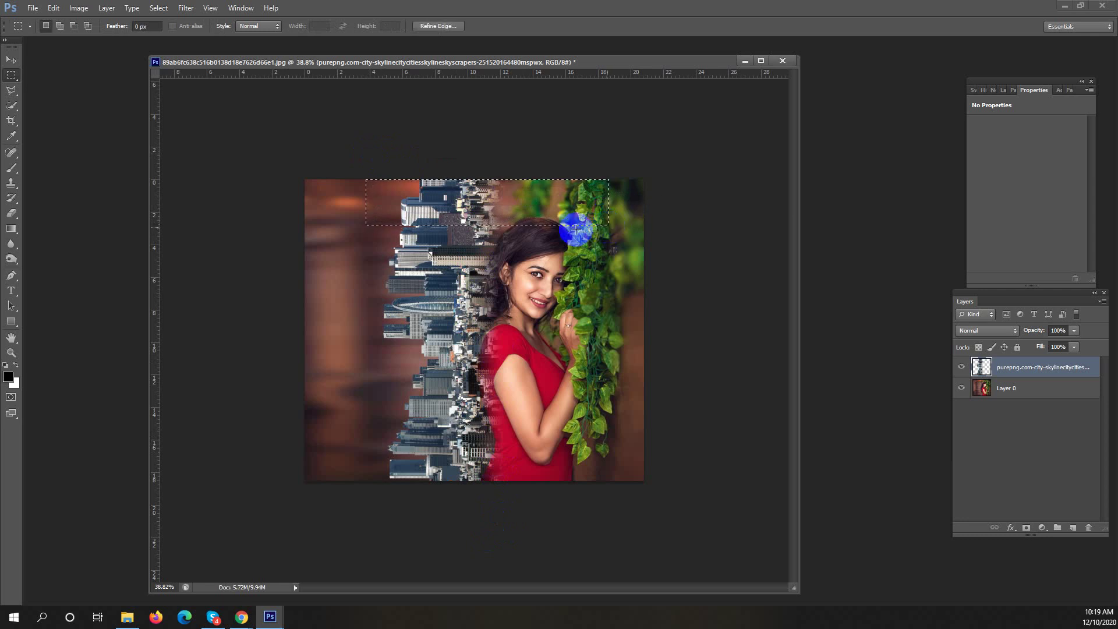
{"action": "key", "text": "Delete"}
{"action": "left_click", "coordinate": [12, 59]}
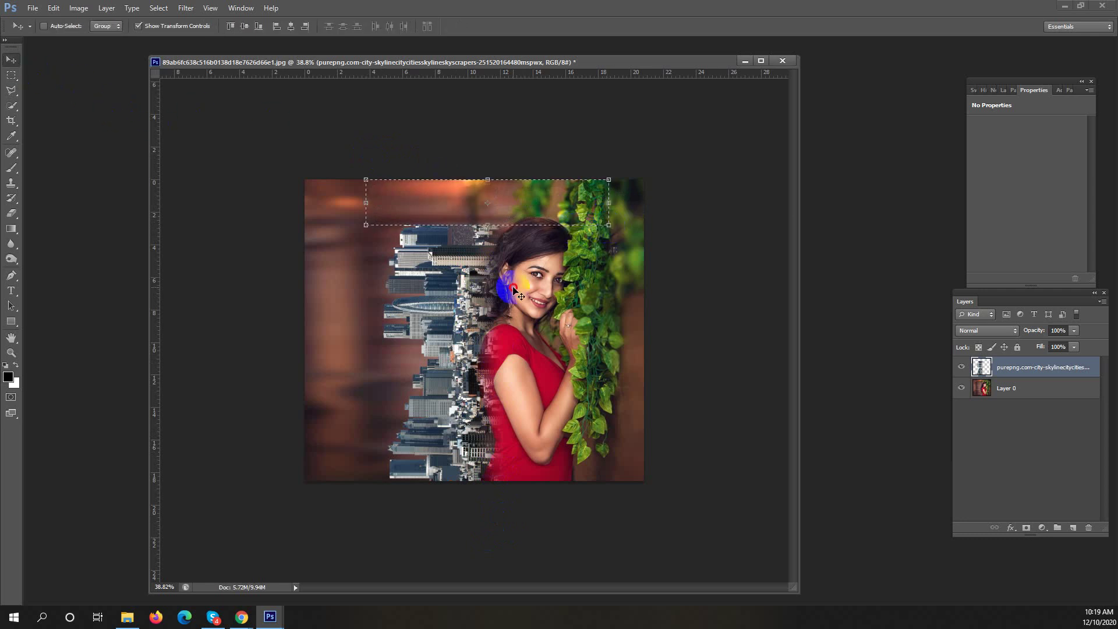
{"action": "left_click", "coordinate": [11, 75]}
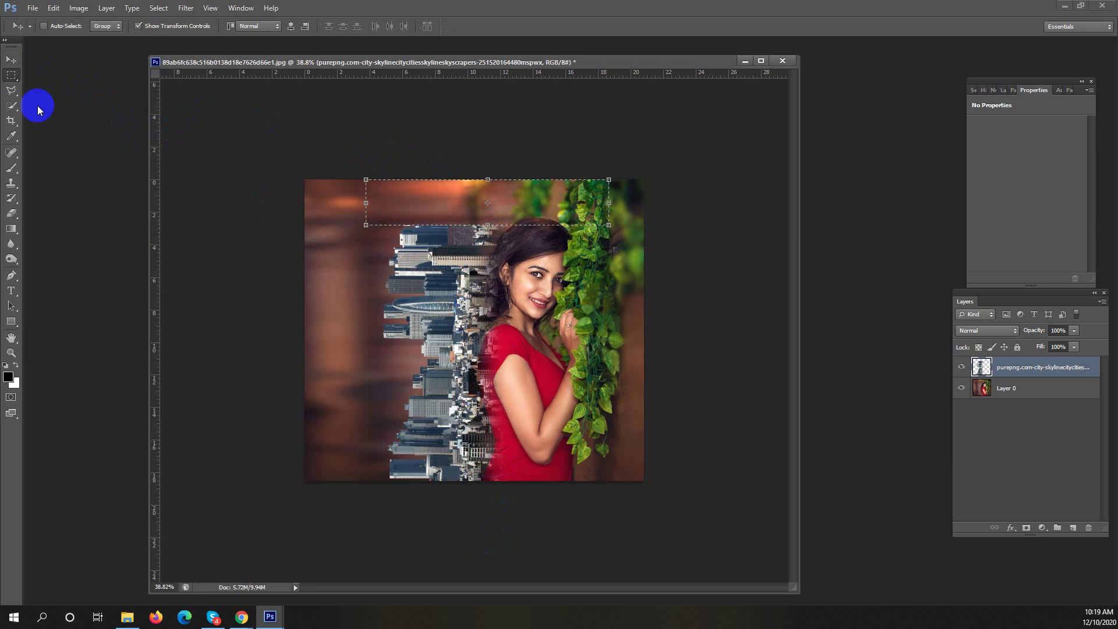
{"action": "key", "text": "ctrl+d"}
{"action": "scroll", "coordinate": [460, 375], "scroll_direction": "up", "scroll_amount": 3}
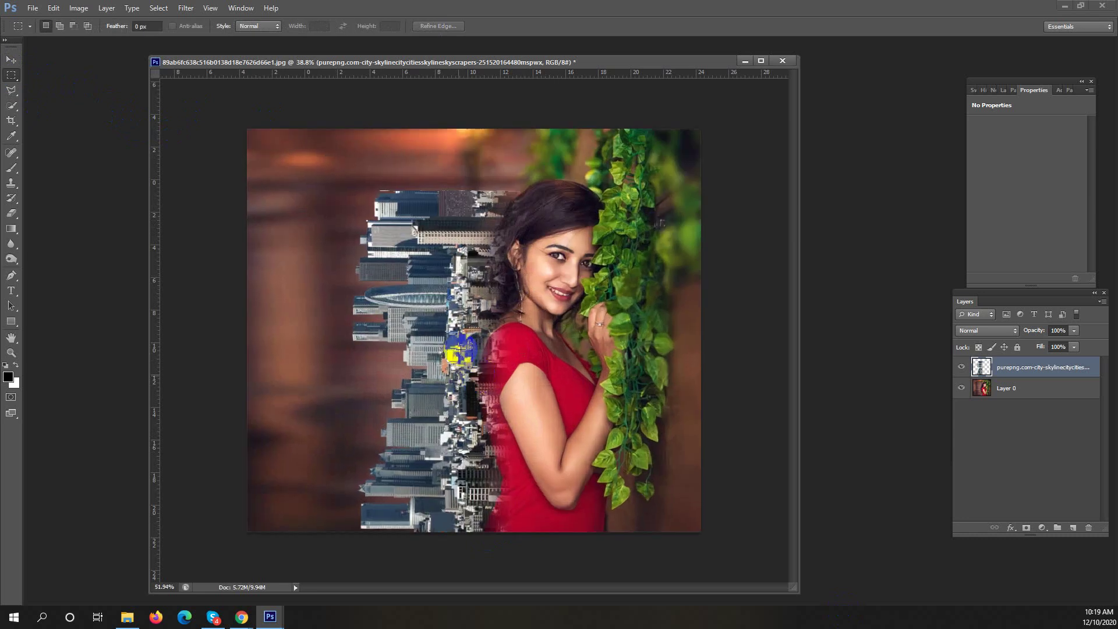
{"action": "left_click", "coordinate": [11, 59]}
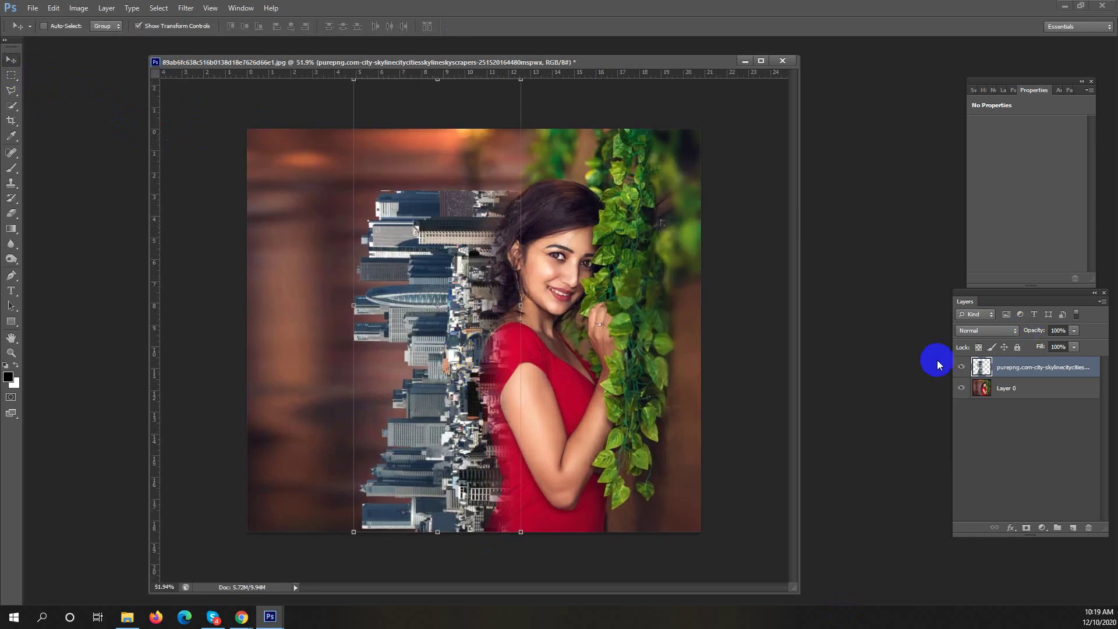
{"action": "key", "text": "Right"}
{"action": "key", "text": "Right"}
{"action": "key", "text": "Right"}
{"action": "key", "text": "Right"}
{"action": "key", "text": "Right"}
{"action": "key", "text": "Right"}
{"action": "key", "text": "Right"}
{"action": "key", "text": "Right"}
{"action": "key", "text": "Right"}
{"action": "key", "text": "Right"}
{"action": "key", "text": "Right"}
{"action": "key", "text": "Right"}
{"action": "key", "text": "Right"}
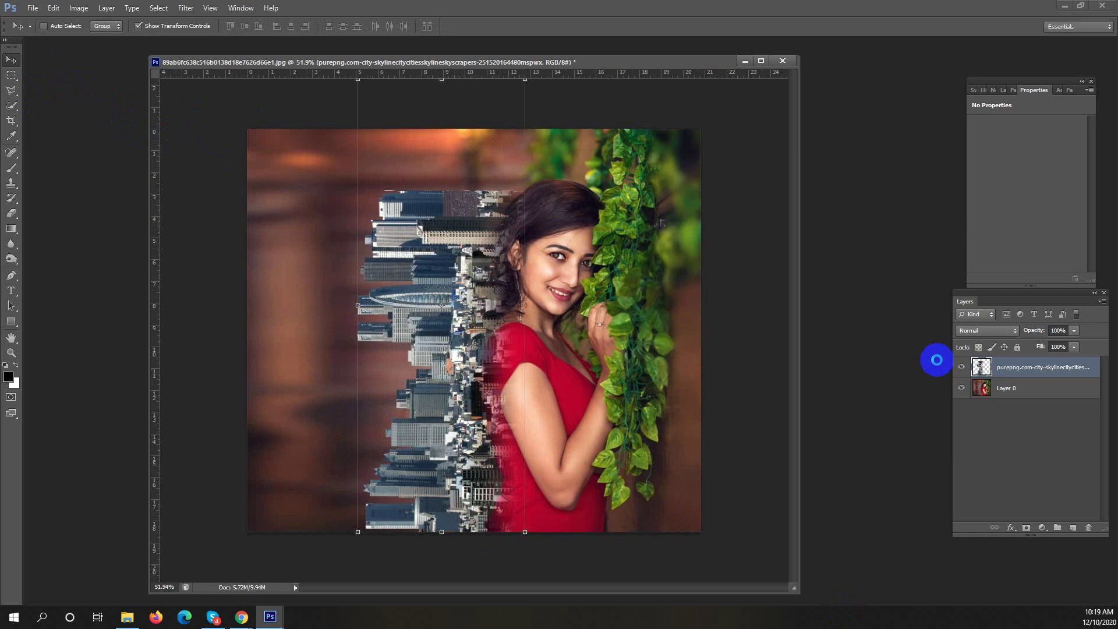
{"action": "key", "text": "Right"}
{"action": "key", "text": "Right"}
Try deleting smeared skyline pixels along the woman's edge, then undo and deselect.
{"action": "left_click", "coordinate": [7, 76]}
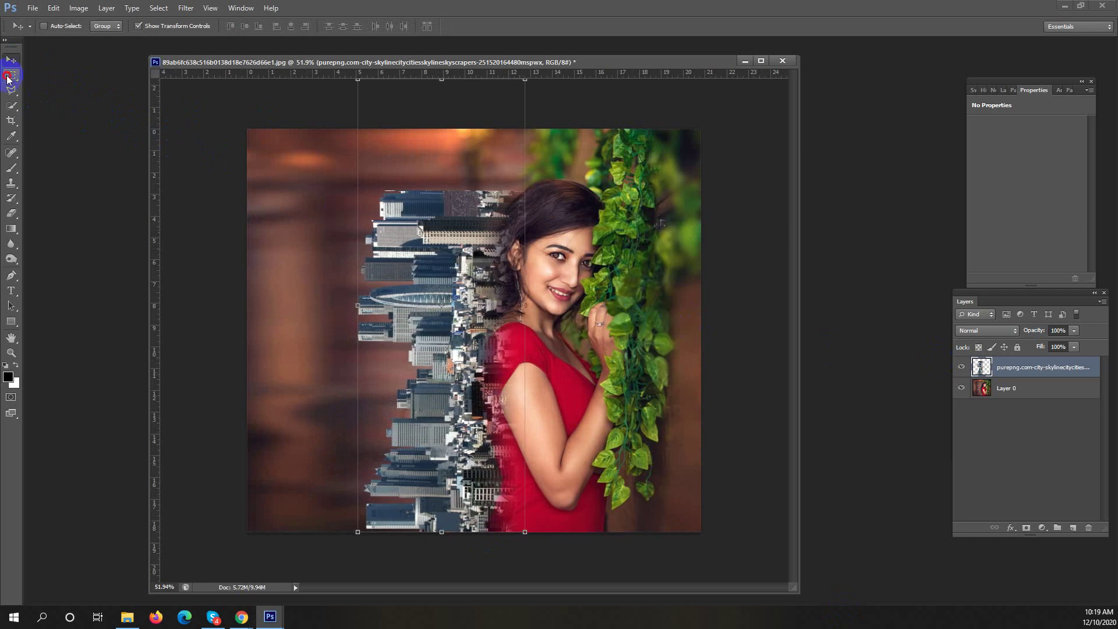
{"action": "left_click_drag", "start_coordinate": [659, 304], "coordinate": [587, 294]}
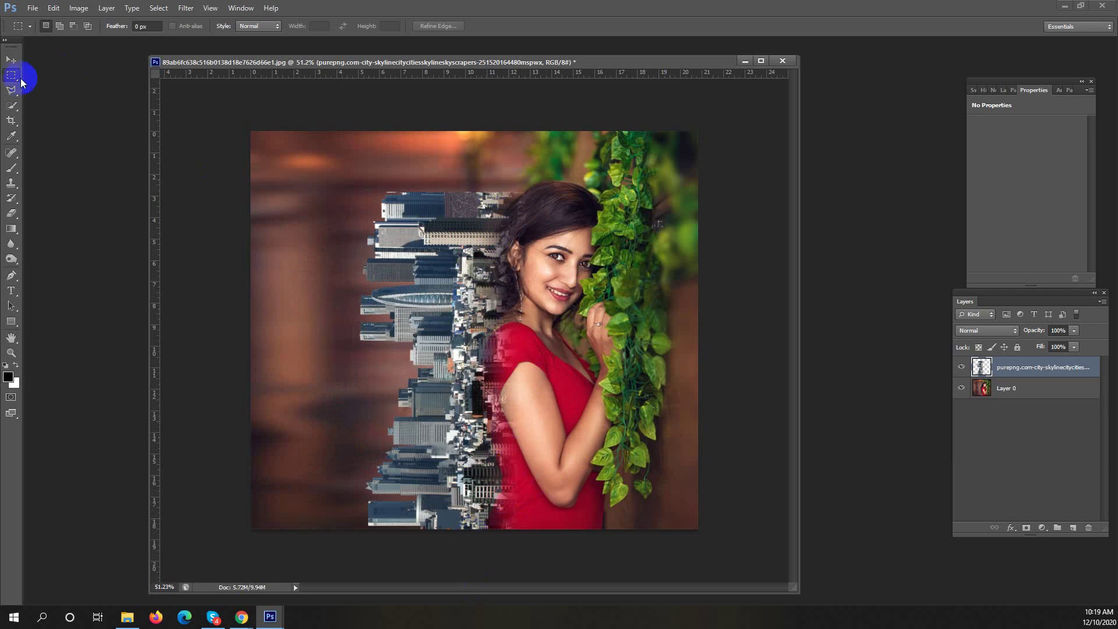
{"action": "left_click_drag", "start_coordinate": [649, 539], "coordinate": [495, 175]}
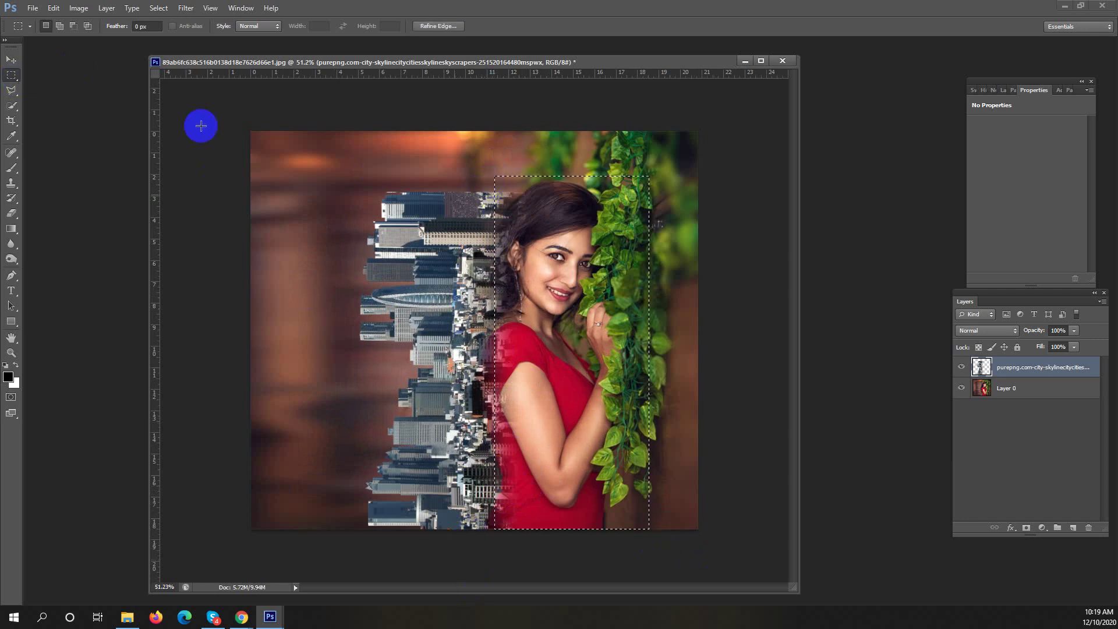
{"action": "key", "text": "Delete"}
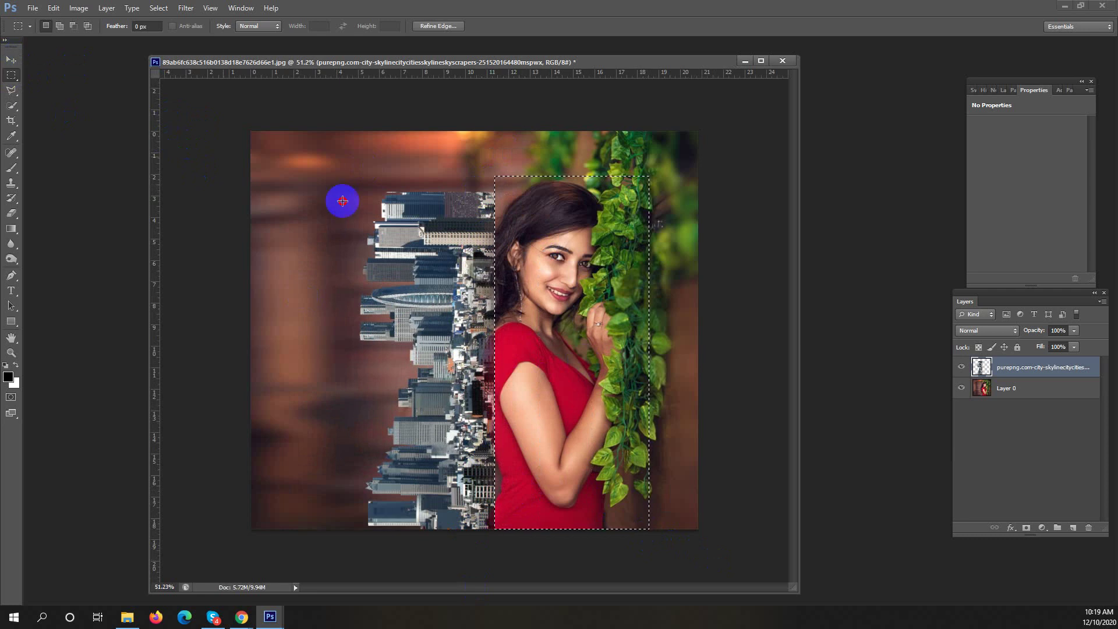
{"action": "left_click", "coordinate": [342, 201]}
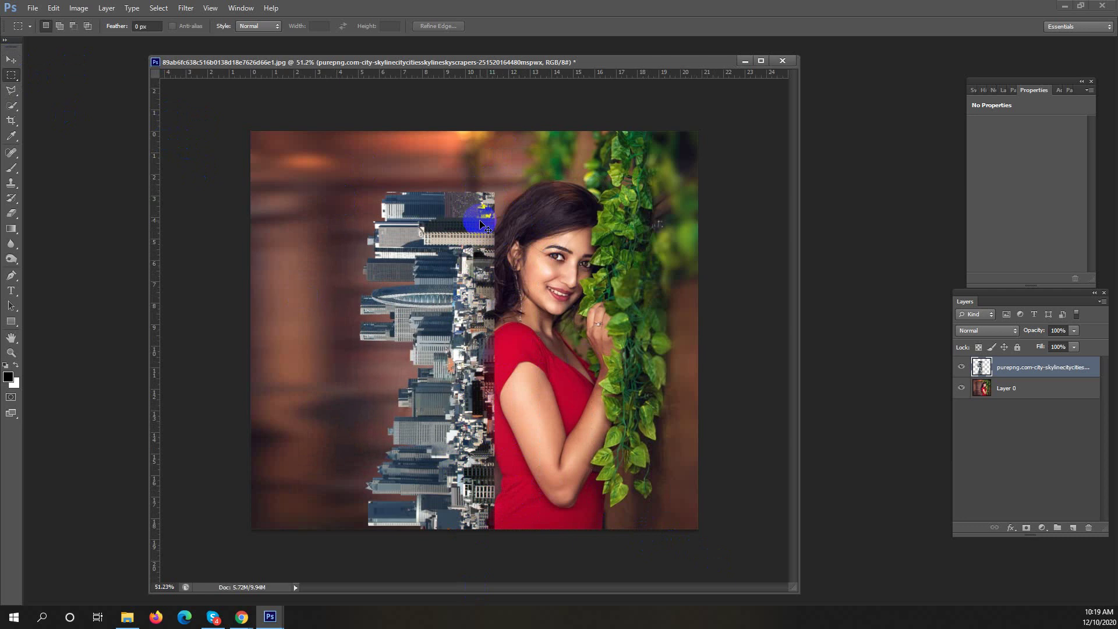
{"action": "key", "text": "ctrl+z"}
{"action": "key", "text": "ctrl+alt+z"}
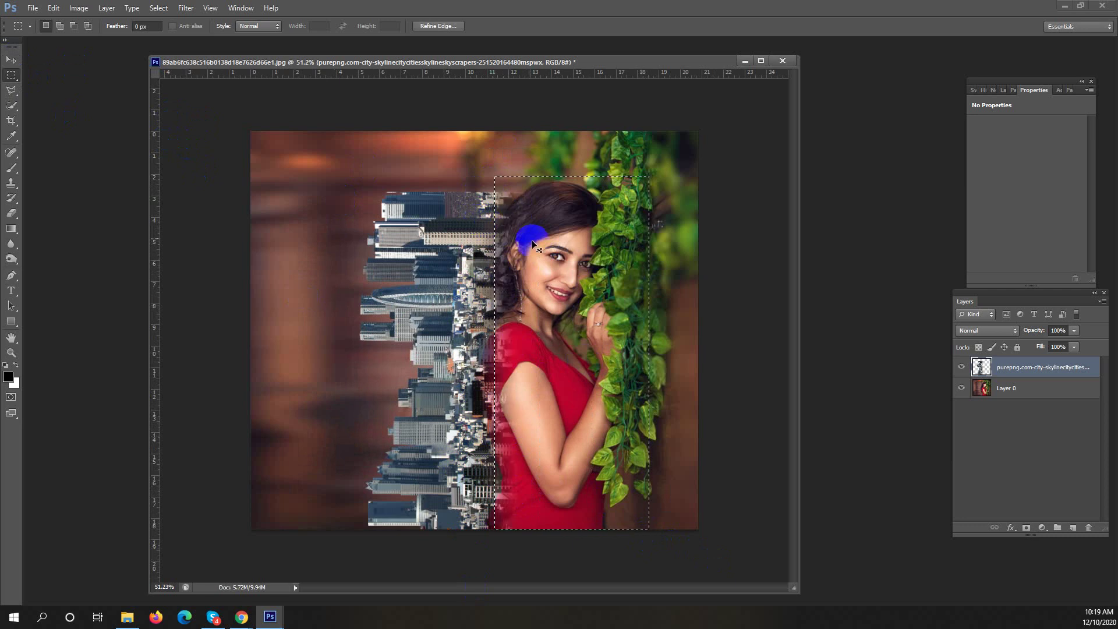
{"action": "key", "text": "ctrl+d"}
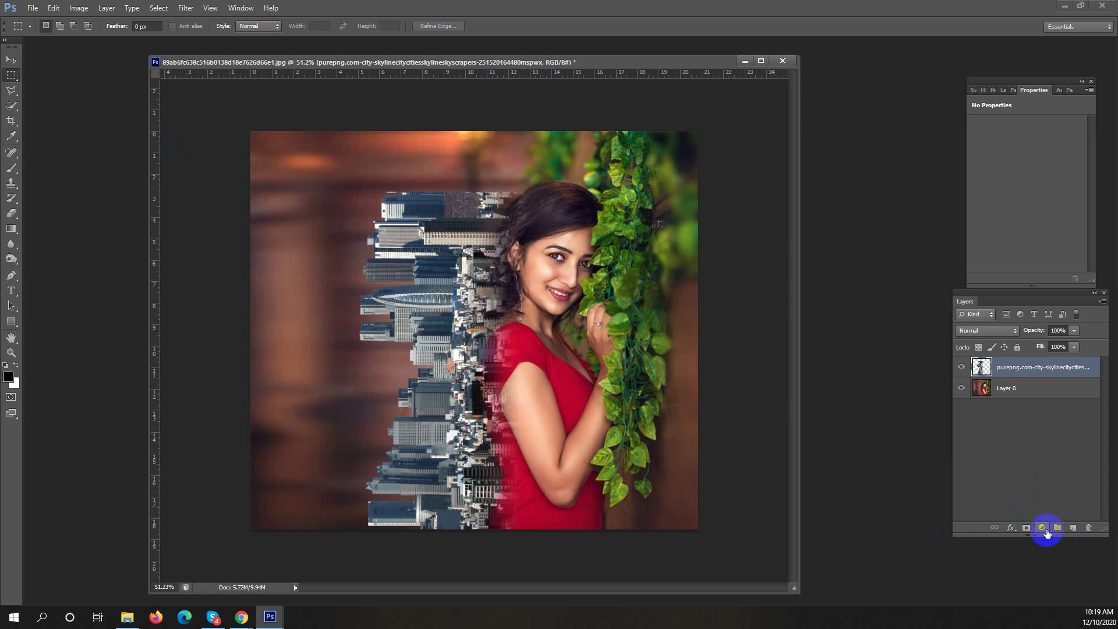
Add Curves 1, try and delete an Exposure layer, then add Brightness/Contrast.
{"action": "left_click", "coordinate": [1042, 528]}
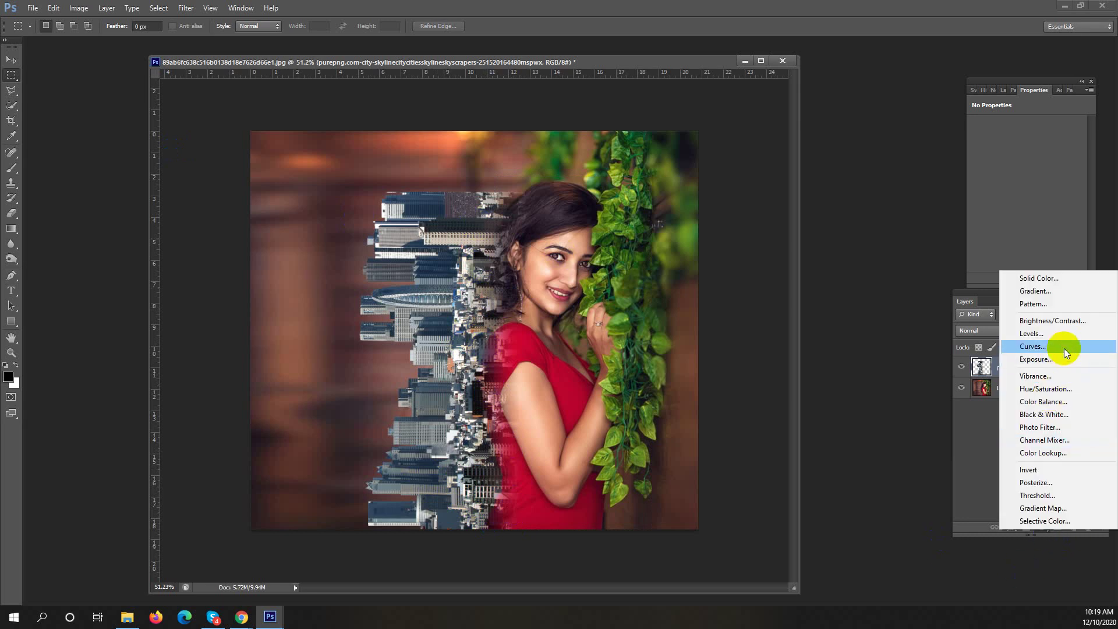
{"action": "left_click", "coordinate": [1063, 348]}
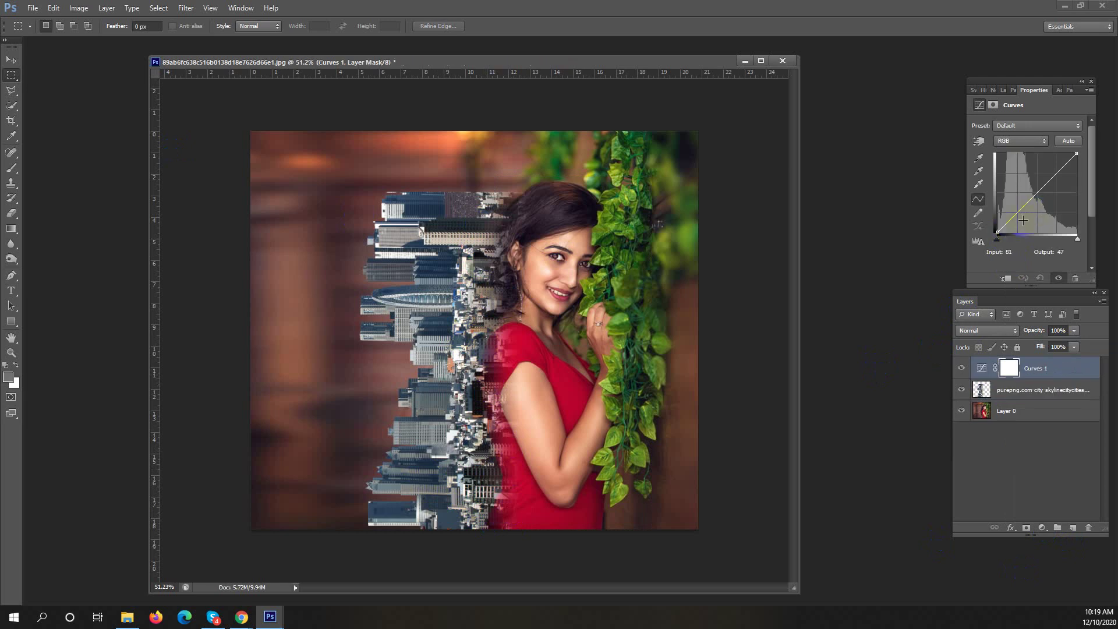
{"action": "left_click", "coordinate": [1048, 527]}
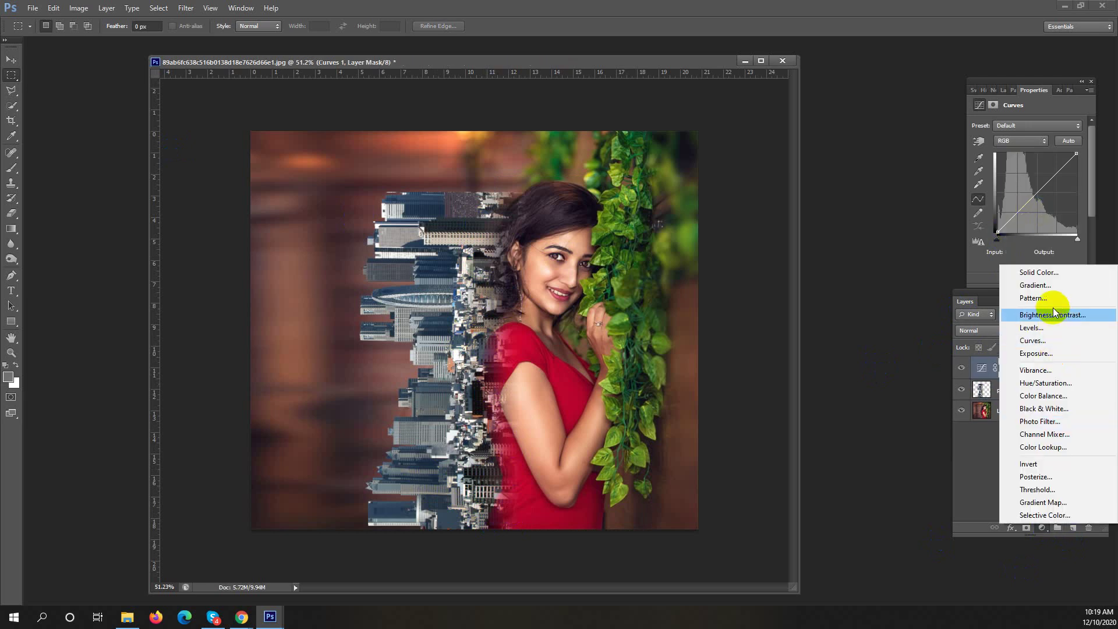
{"action": "left_click", "coordinate": [1053, 353]}
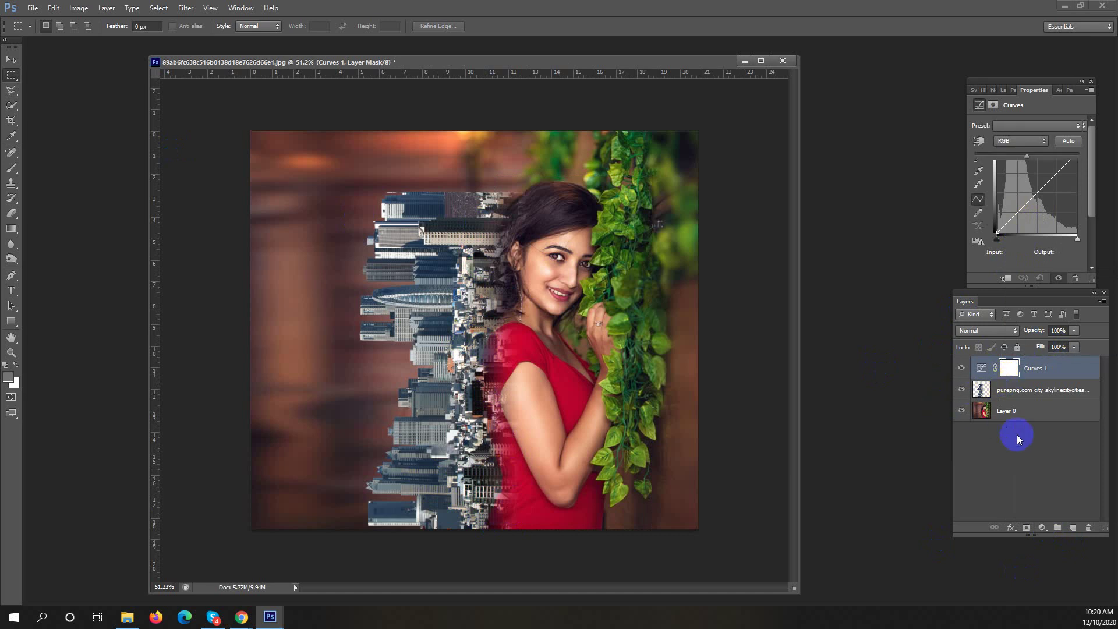
{"action": "mouse_move", "coordinate": [1026, 179]}
{"action": "left_mouse_down"}
{"action": "mouse_move", "coordinate": [1004, 177]}
{"action": "mouse_move", "coordinate": [1028, 179]}
{"action": "mouse_move", "coordinate": [1025, 201]}
{"action": "left_mouse_up"}
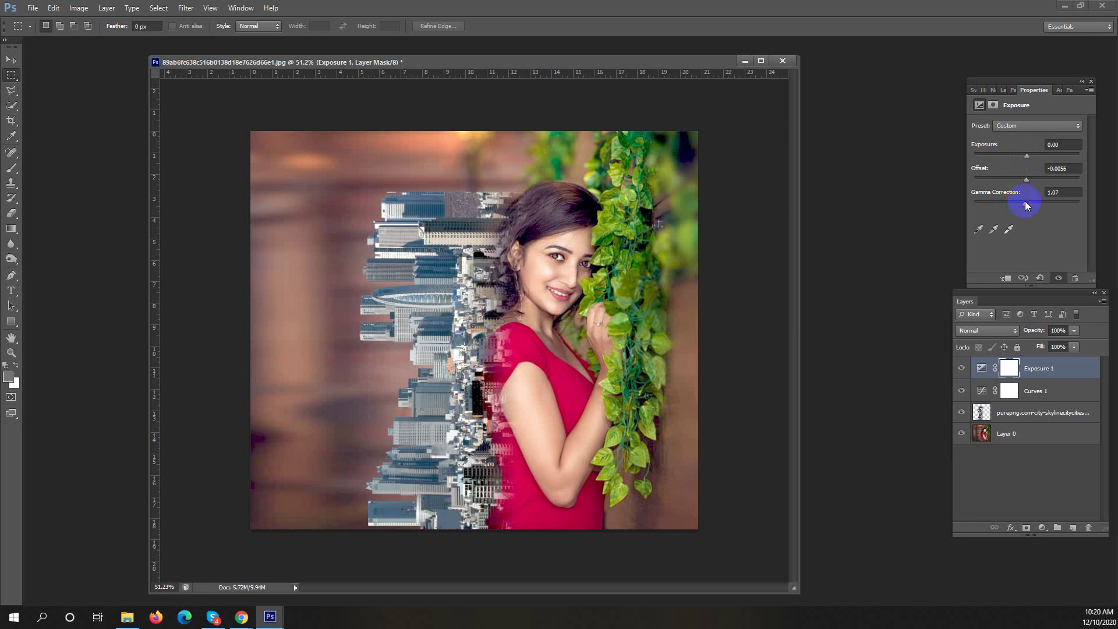
{"action": "key", "text": "Delete"}
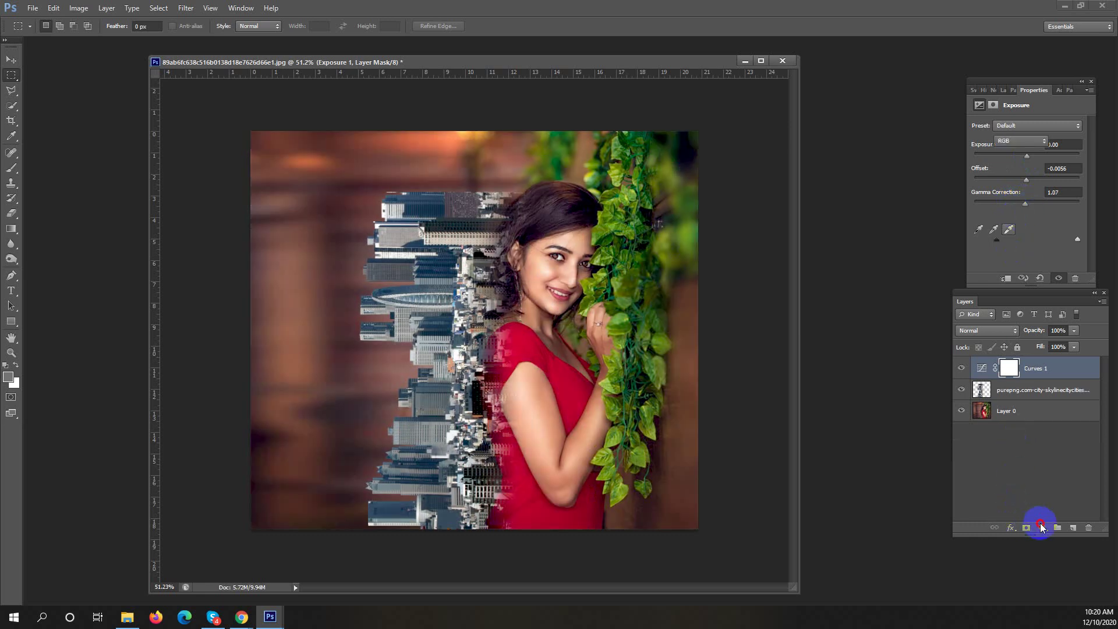
{"action": "left_click", "coordinate": [1039, 523]}
{"action": "left_click", "coordinate": [1056, 316]}
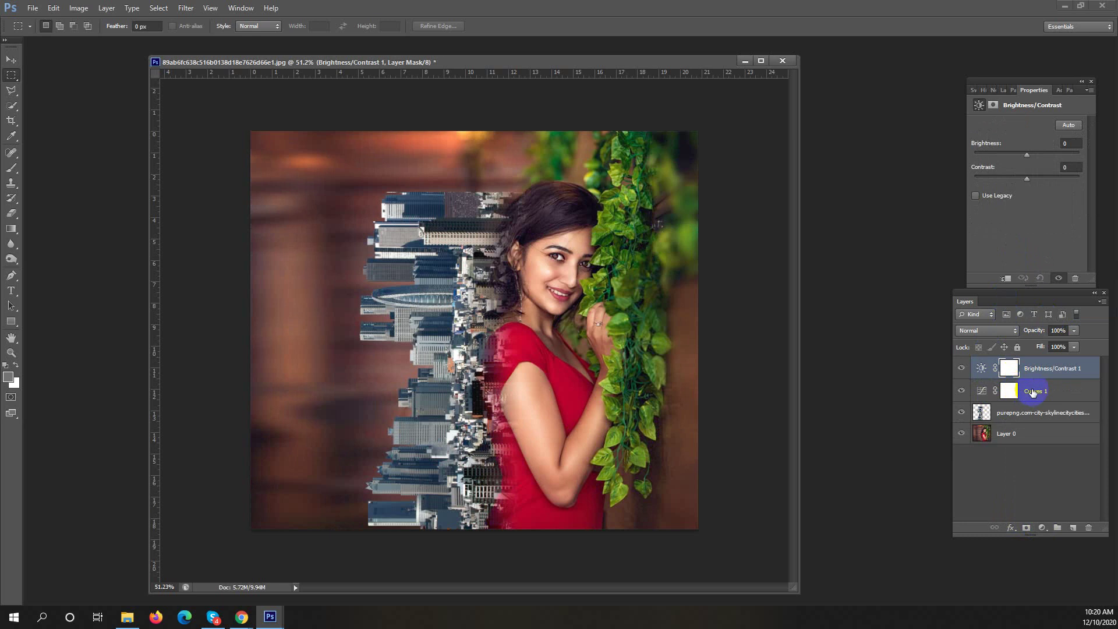
Replace Brightness/Contrast with Hue/Saturation at about -72 saturation and -13 lightness.
{"action": "key", "text": "Delete"}
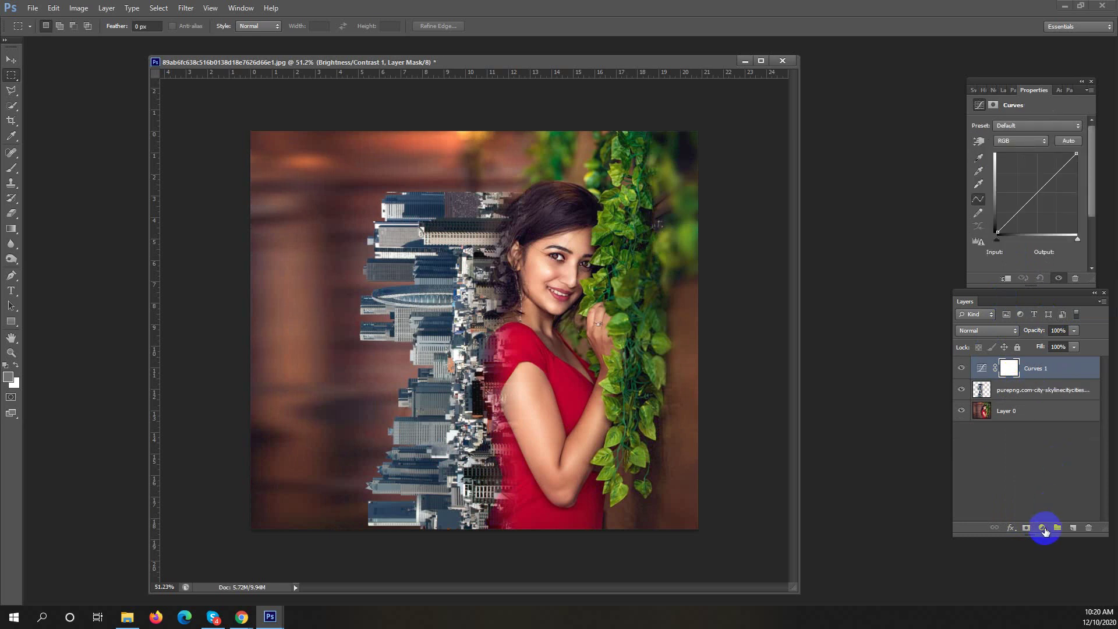
{"action": "left_click", "coordinate": [1043, 530]}
{"action": "left_click", "coordinate": [1044, 387]}
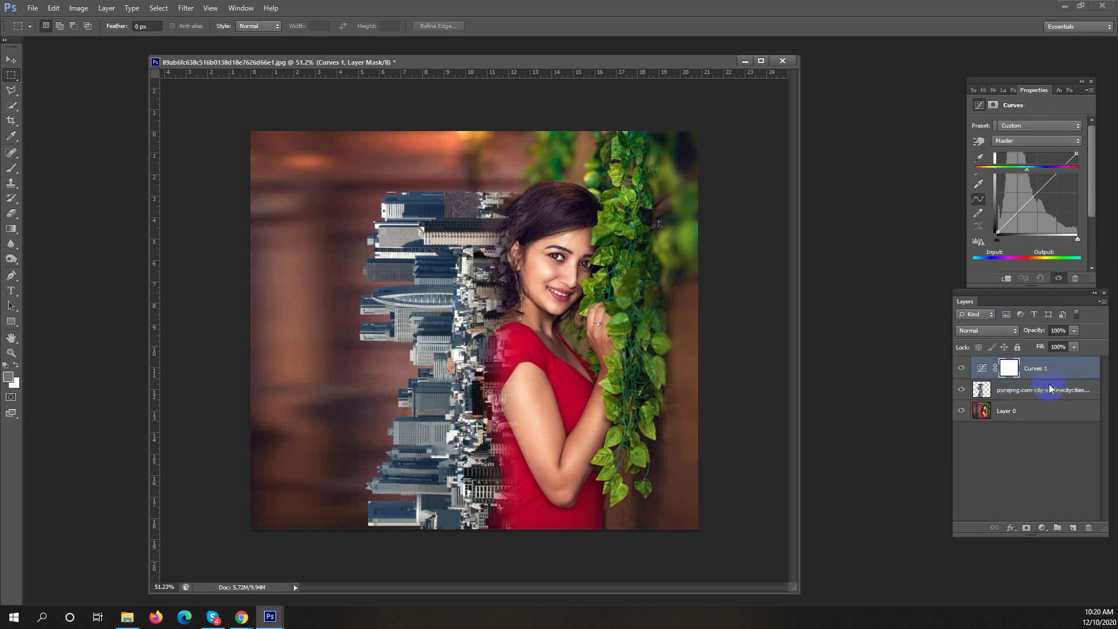
{"action": "mouse_move", "coordinate": [1026, 215]}
{"action": "left_mouse_down"}
{"action": "mouse_move", "coordinate": [1010, 219]}
{"action": "mouse_move", "coordinate": [1016, 192]}
{"action": "mouse_move", "coordinate": [1001, 192]}
{"action": "mouse_move", "coordinate": [1021, 218]}
{"action": "left_mouse_up"}
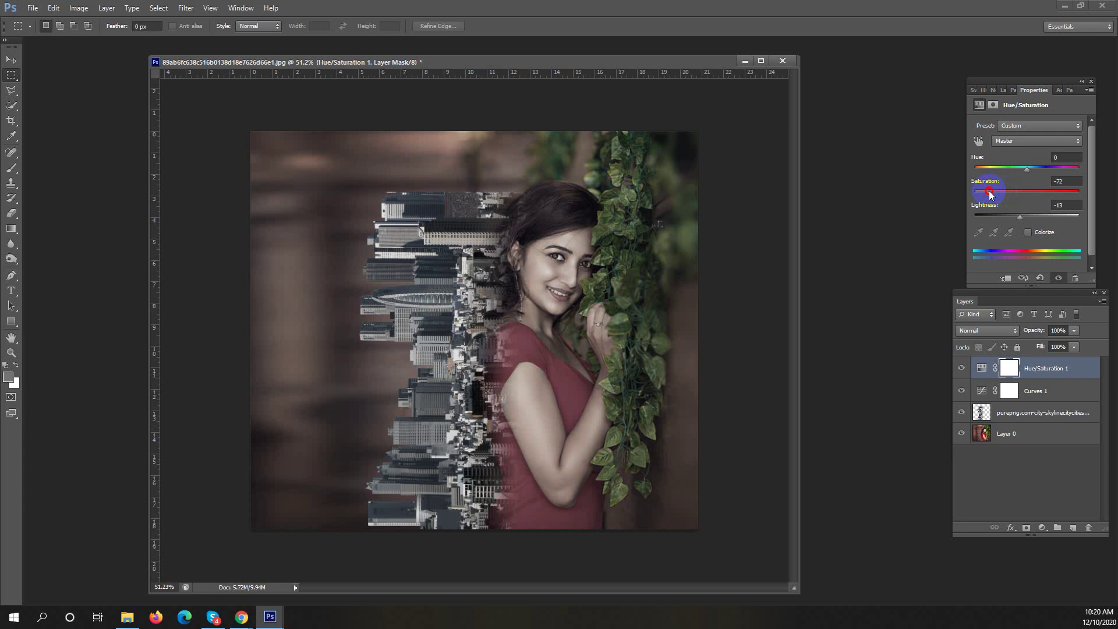
{"action": "left_click_drag", "start_coordinate": [991, 194], "coordinate": [992, 194]}
Bend Curves 1 into an S shape, tweak saturation, and zoom out.
{"action": "left_click", "coordinate": [1034, 388]}
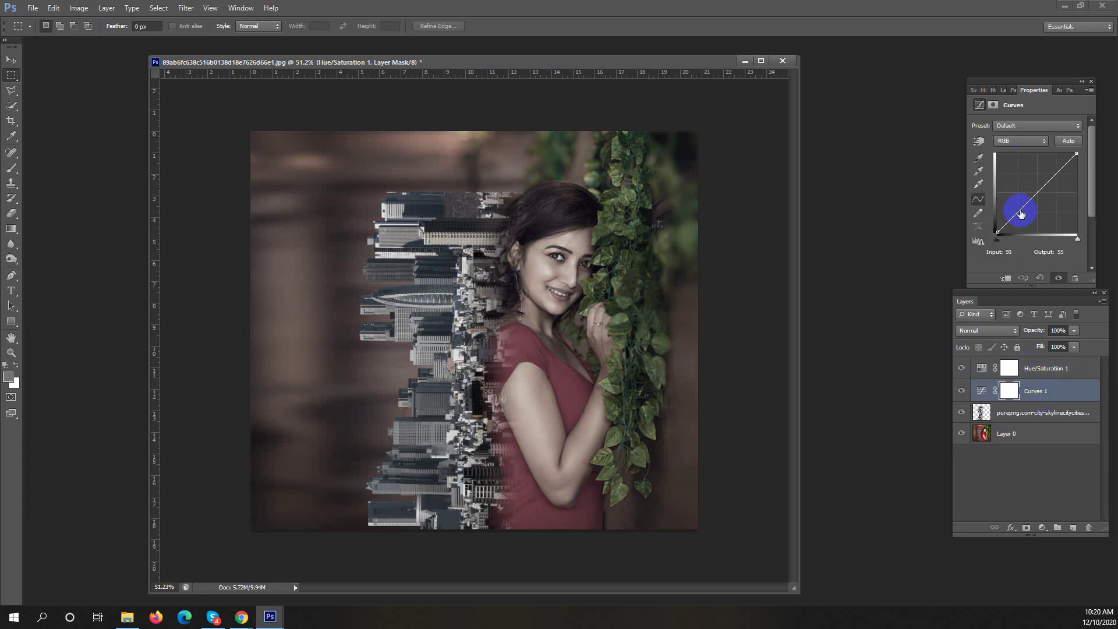
{"action": "left_click_drag", "start_coordinate": [1020, 214], "coordinate": [1025, 215]}
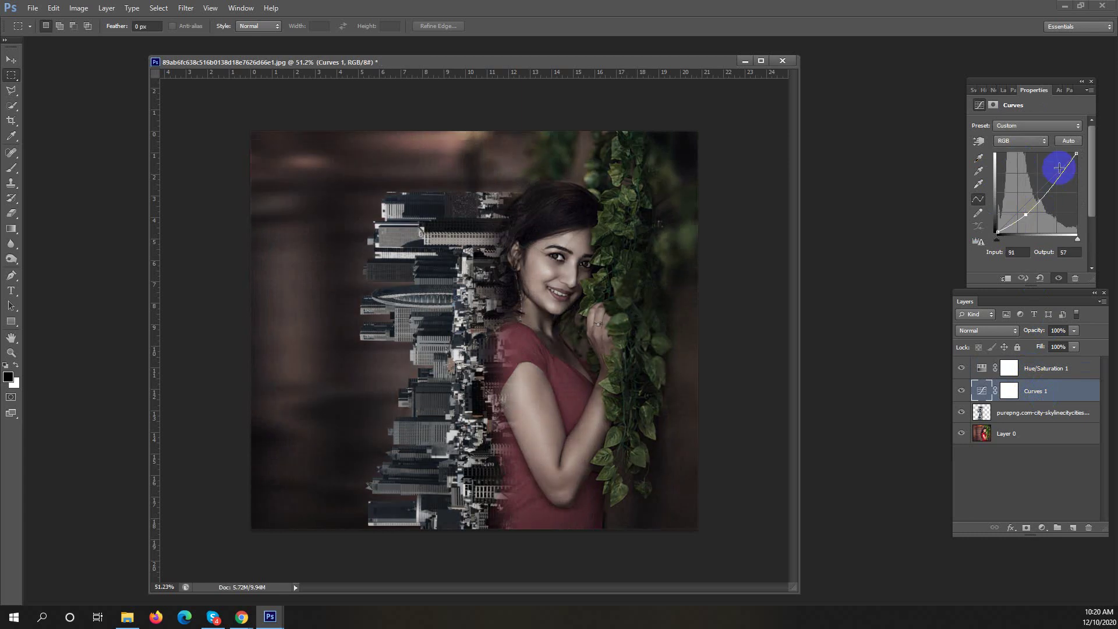
{"action": "left_click_drag", "start_coordinate": [1058, 168], "coordinate": [1053, 169]}
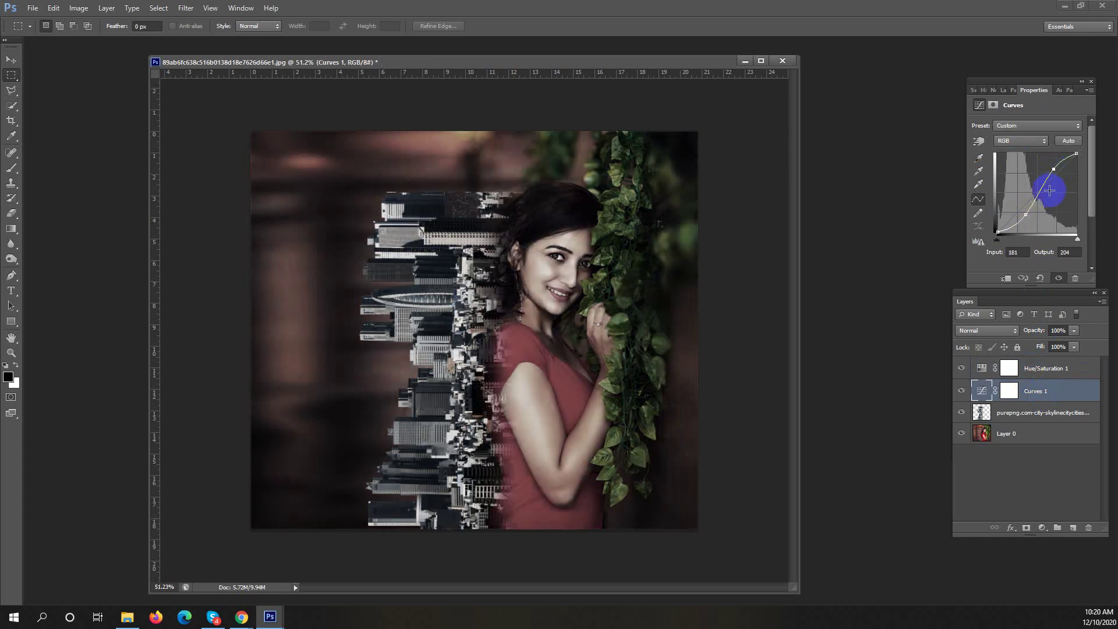
{"action": "left_click", "coordinate": [1041, 372]}
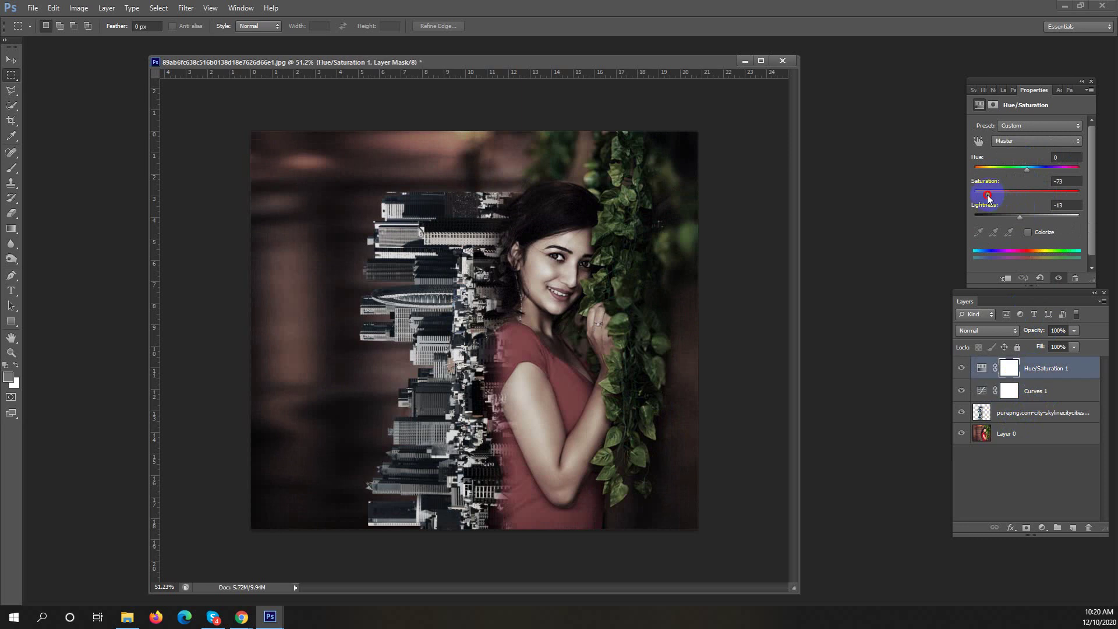
{"action": "left_click", "coordinate": [986, 195]}
{"action": "left_click", "coordinate": [1053, 389]}
{"action": "left_click", "coordinate": [1053, 390]}
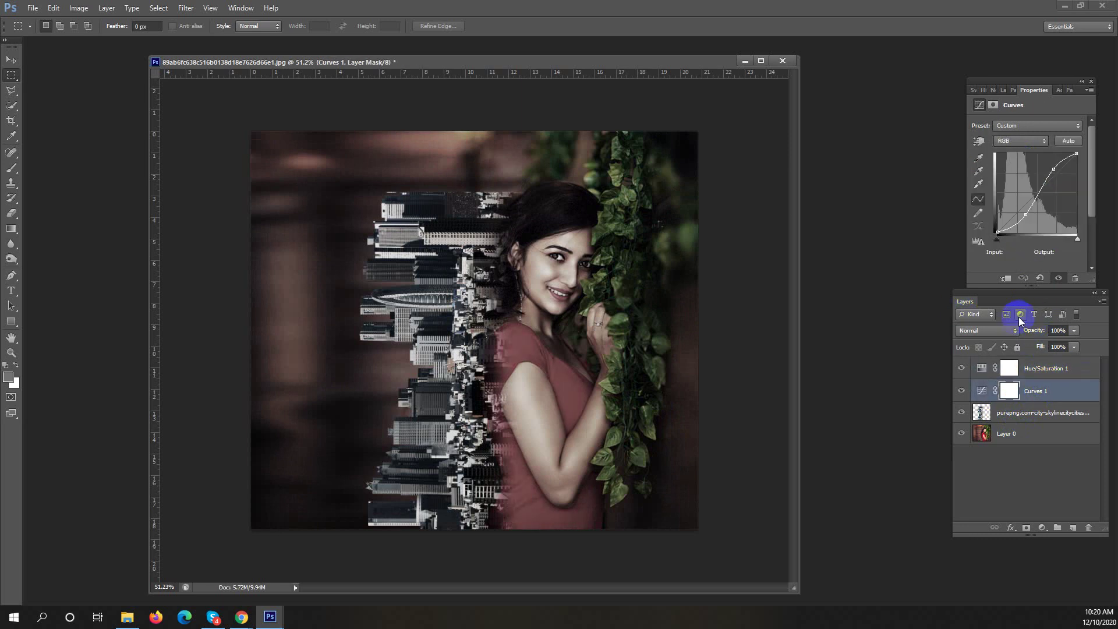
{"action": "mouse_move", "coordinate": [643, 225]}
{"action": "left_mouse_down"}
{"action": "mouse_move", "coordinate": [579, 216]}
{"action": "mouse_move", "coordinate": [631, 193]}
{"action": "left_mouse_up"}
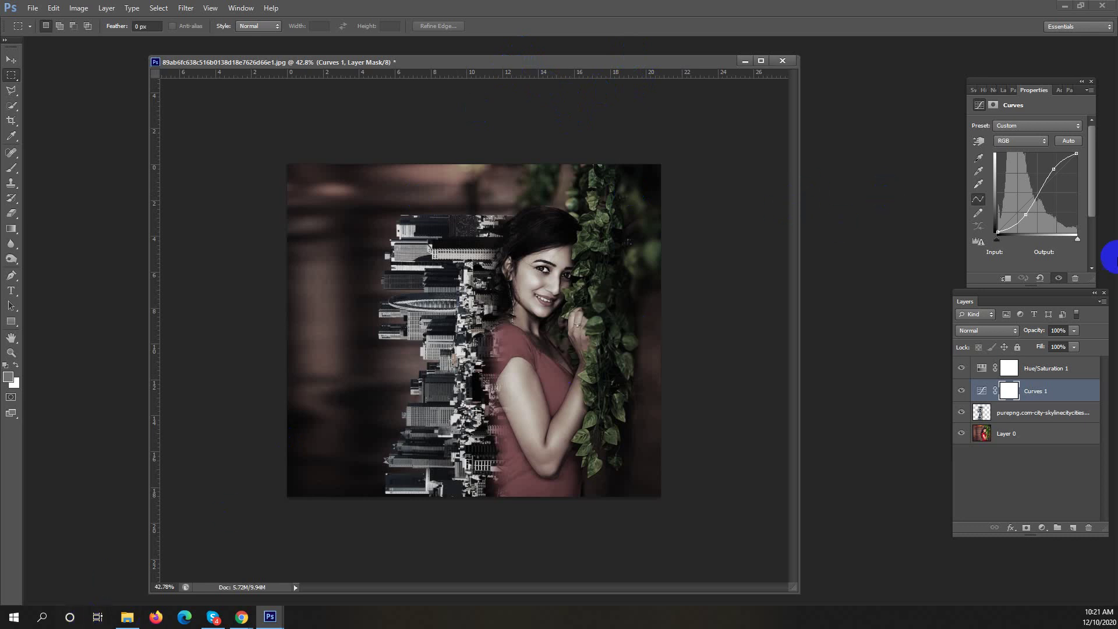
Fine-tune the curve's highlight and shadow points for contrast.
{"action": "left_click", "coordinate": [1054, 170]}
{"action": "left_click_drag", "start_coordinate": [1053, 170], "coordinate": [1050, 167]}
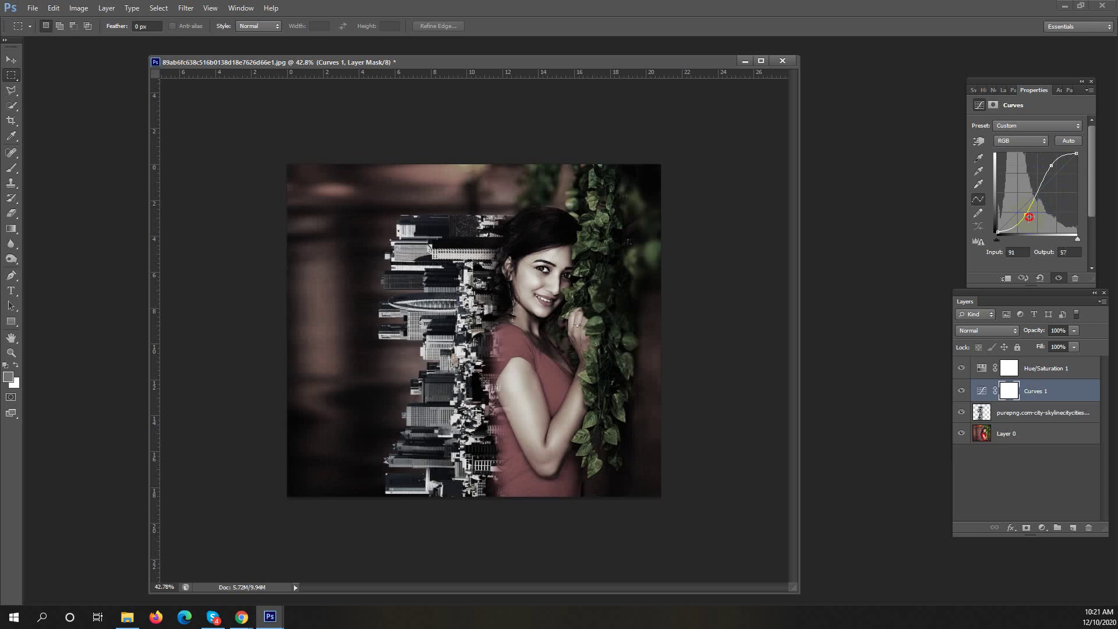
{"action": "left_click_drag", "start_coordinate": [1029, 217], "coordinate": [1037, 220]}
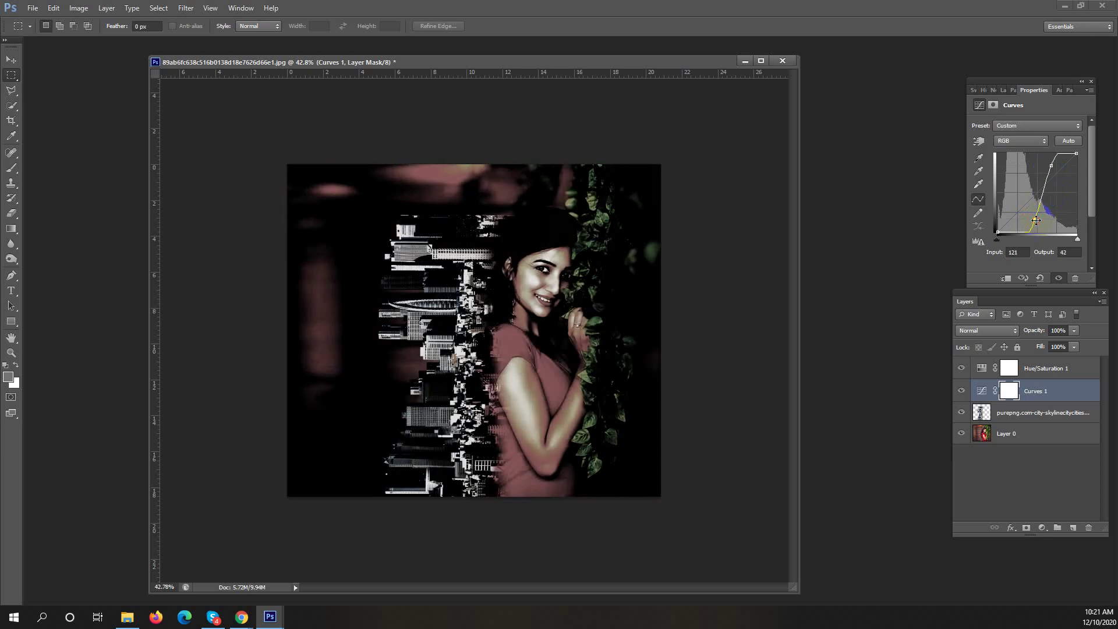
{"action": "left_click_drag", "start_coordinate": [1032, 221], "coordinate": [1030, 218]}
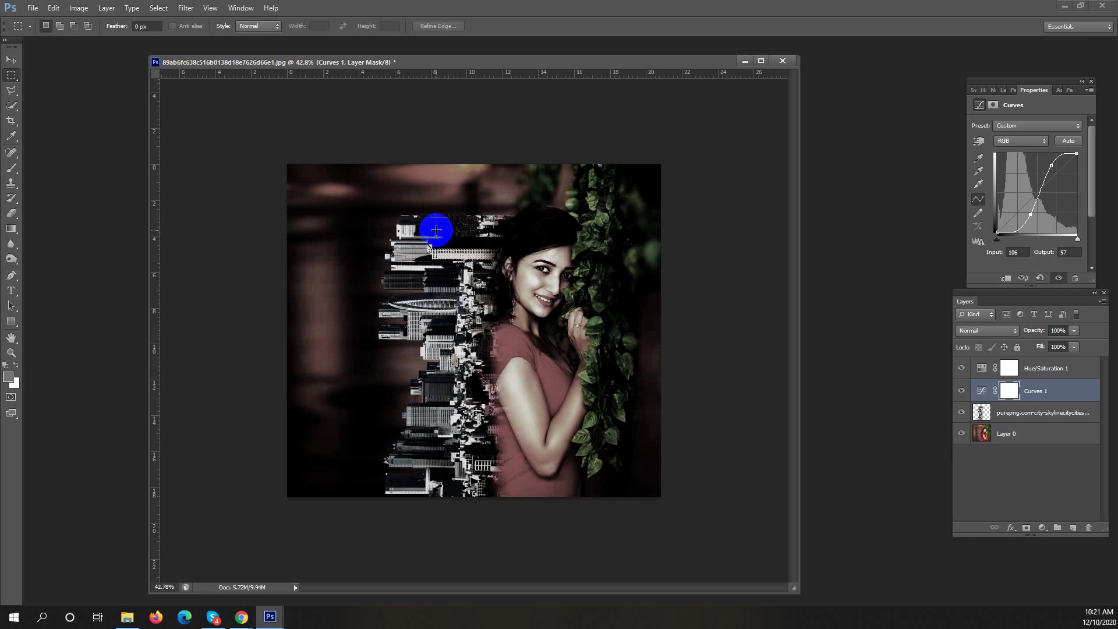
Close the edited photo without saving changes.
{"action": "left_click", "coordinate": [783, 61]}
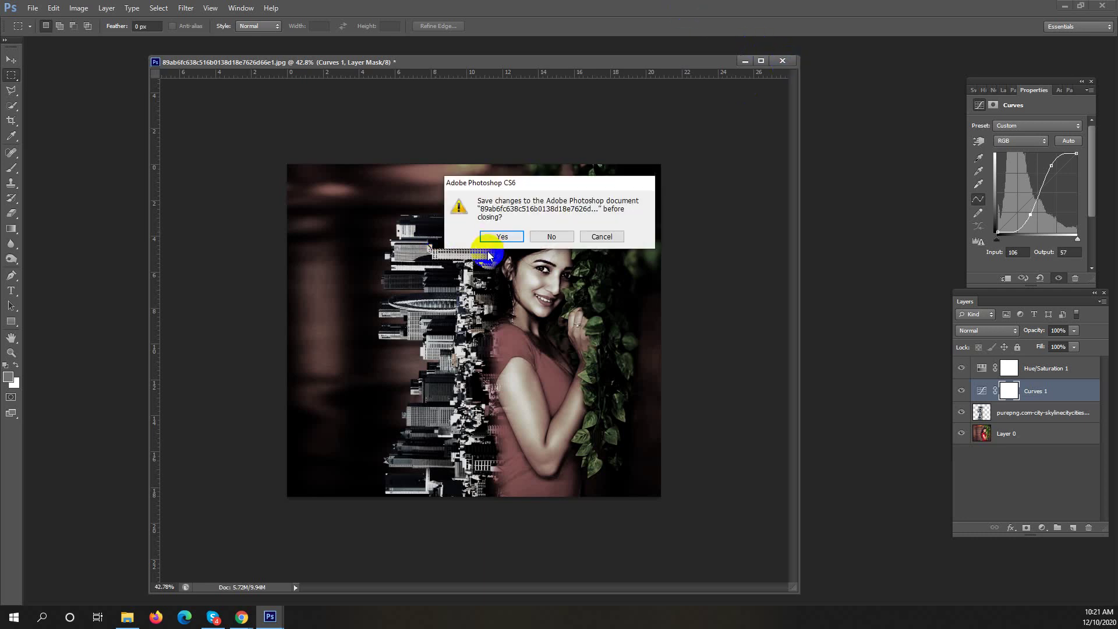
{"action": "left_click", "coordinate": [523, 238]}
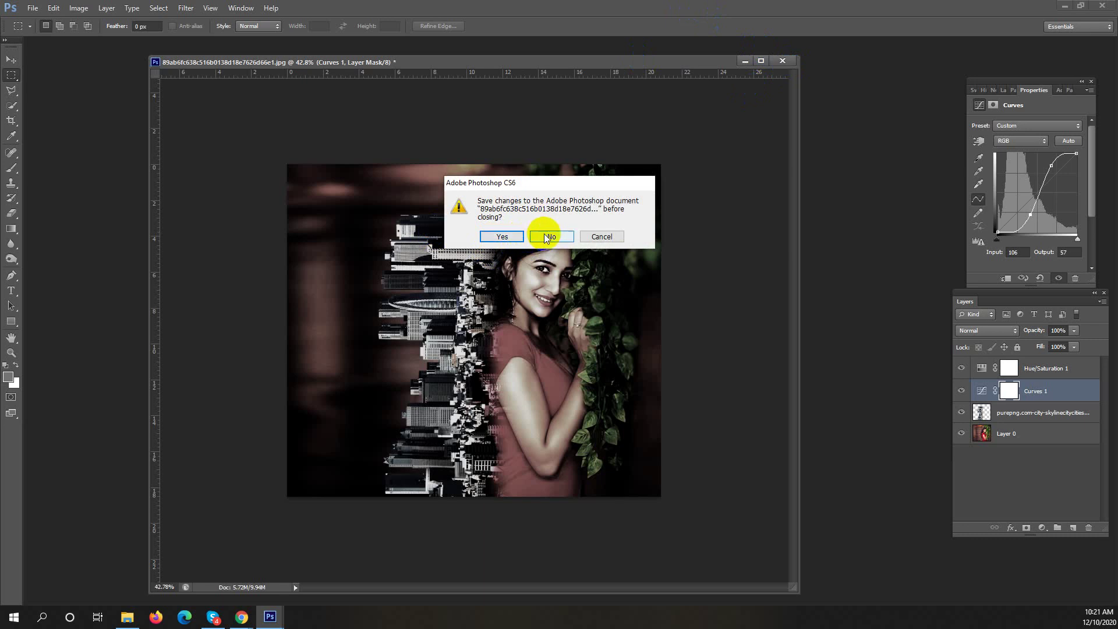
{"action": "left_click", "coordinate": [544, 234]}
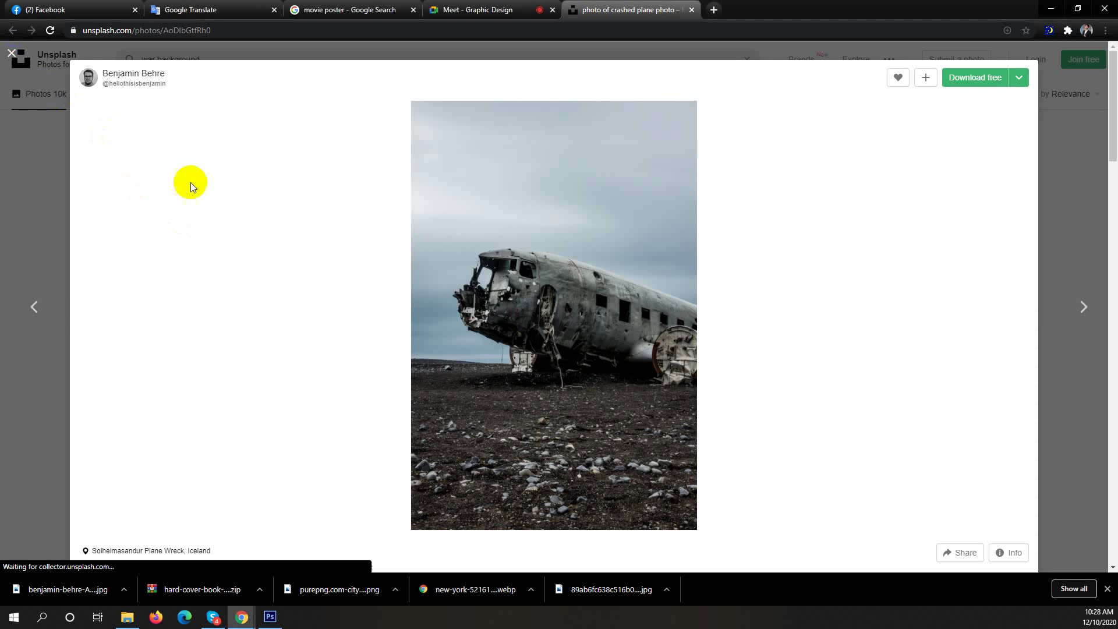
Close the plane wreck preview, scroll the War background results, and select 'war' in search.
{"action": "key", "text": "Escape"}
{"action": "scroll", "coordinate": [296, 256], "scroll_direction": "up", "scroll_amount": 15}
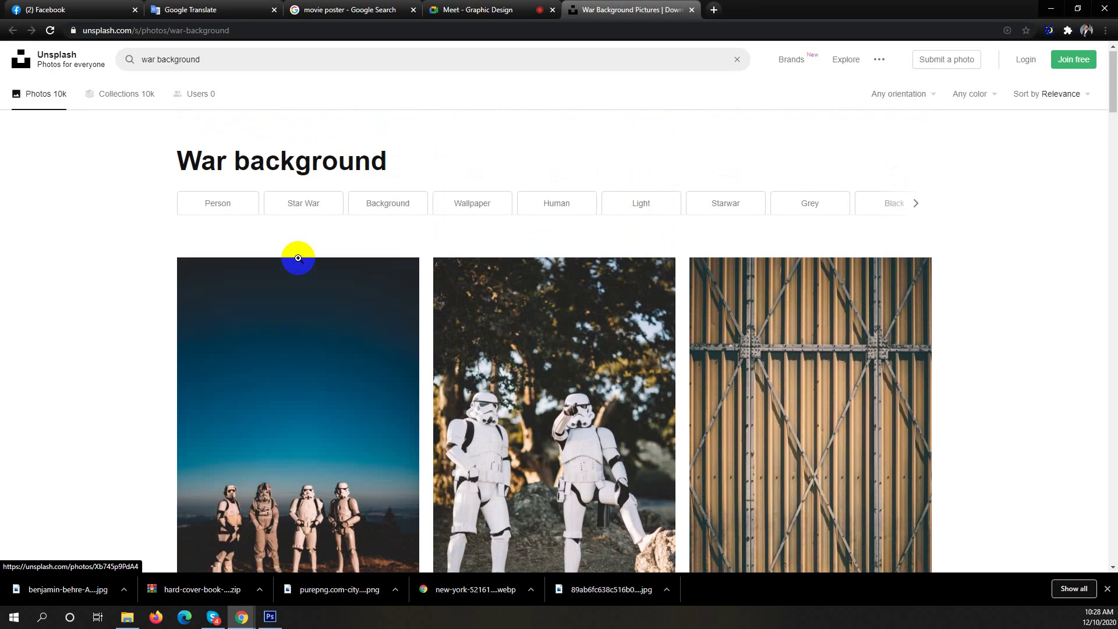
{"action": "scroll", "coordinate": [298, 259], "scroll_direction": "down", "scroll_amount": 20}
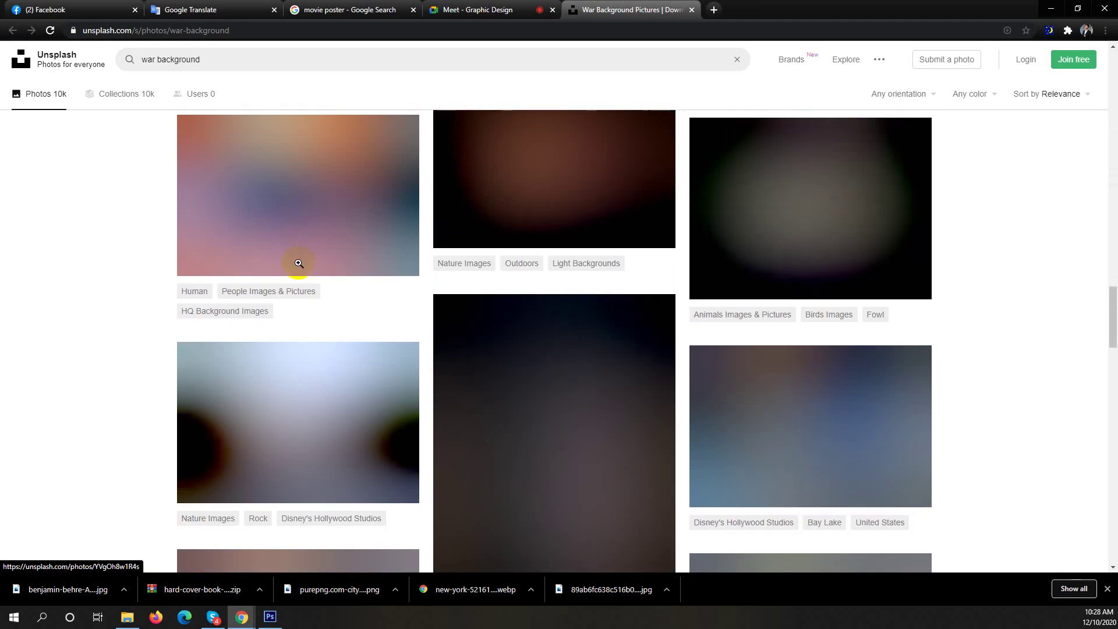
{"action": "scroll", "coordinate": [297, 262], "scroll_direction": "down", "scroll_amount": 2}
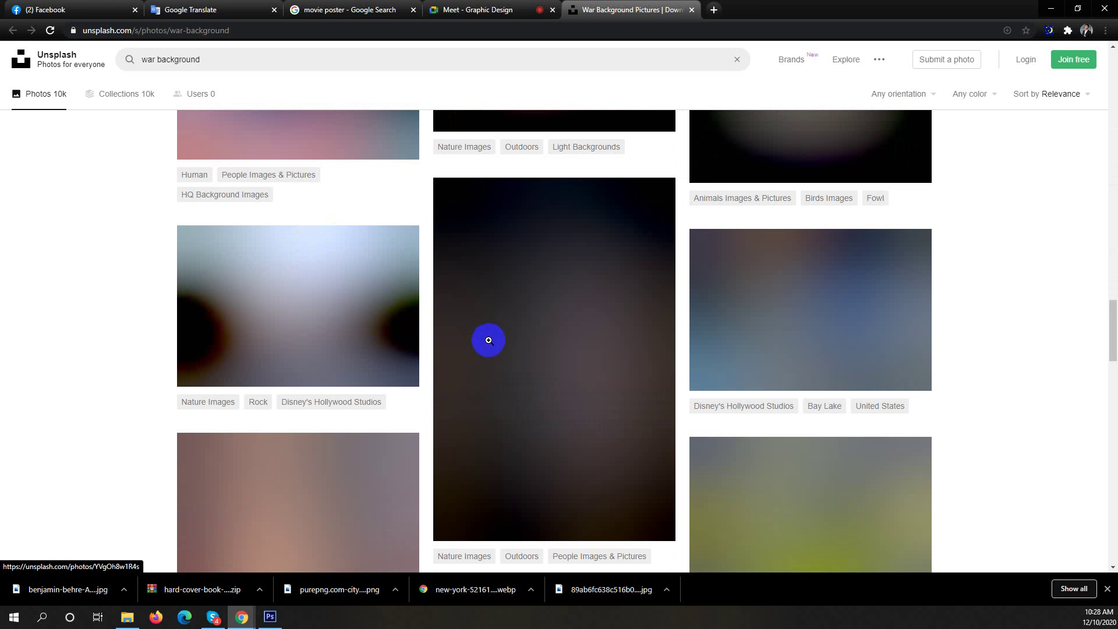
{"action": "scroll", "coordinate": [489, 340], "scroll_direction": "up", "scroll_amount": 5}
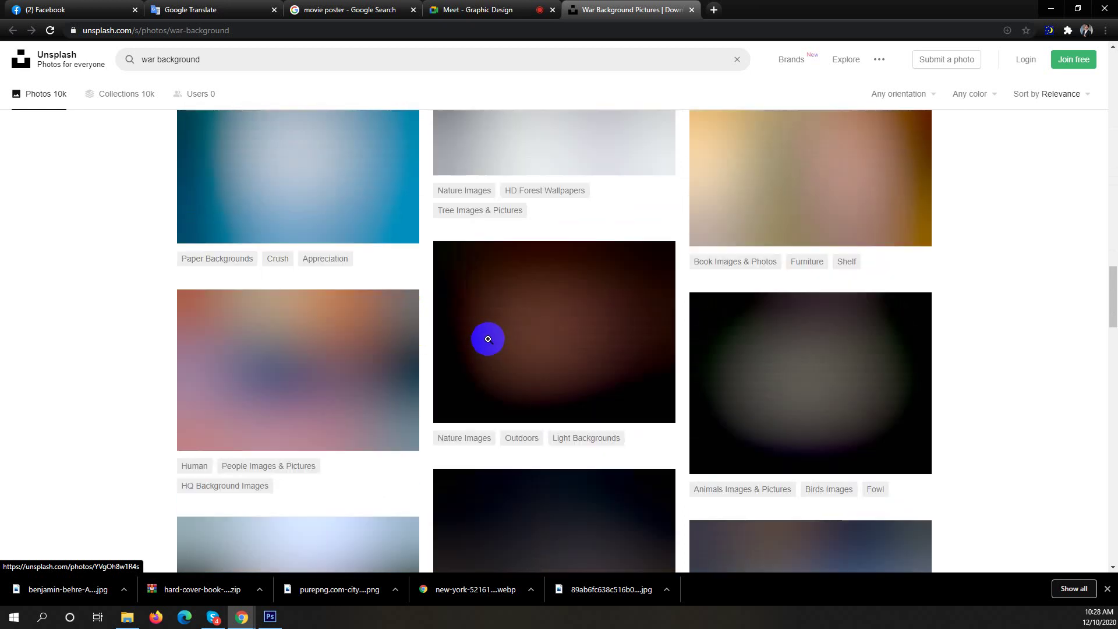
{"action": "scroll", "coordinate": [488, 339], "scroll_direction": "up", "scroll_amount": 15}
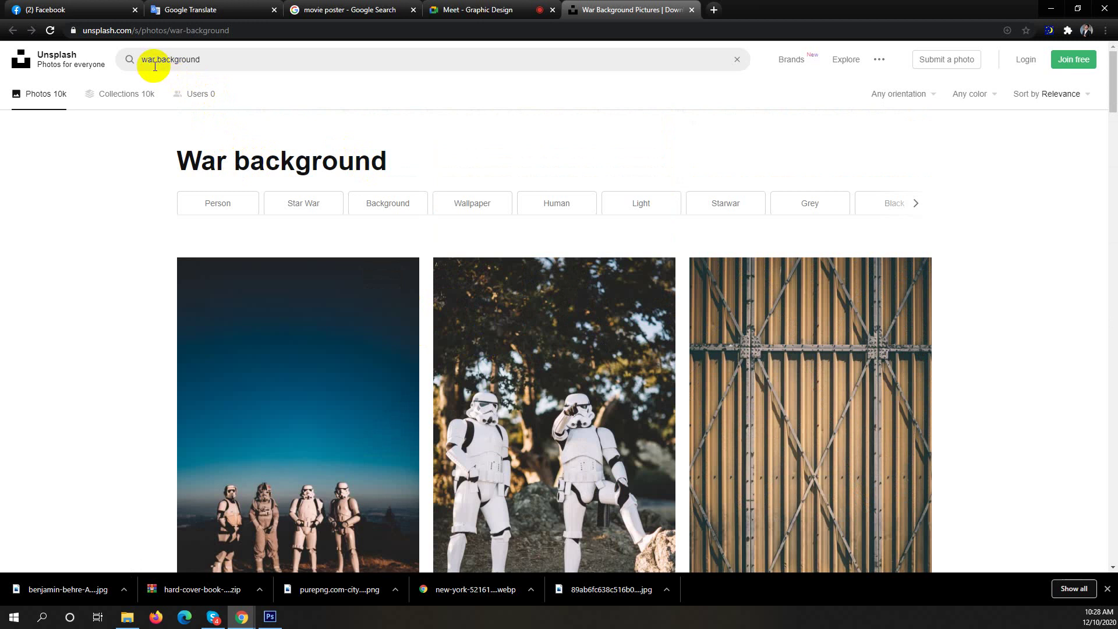
{"action": "left_click", "coordinate": [153, 64]}
{"action": "double_click", "coordinate": [154, 60]}
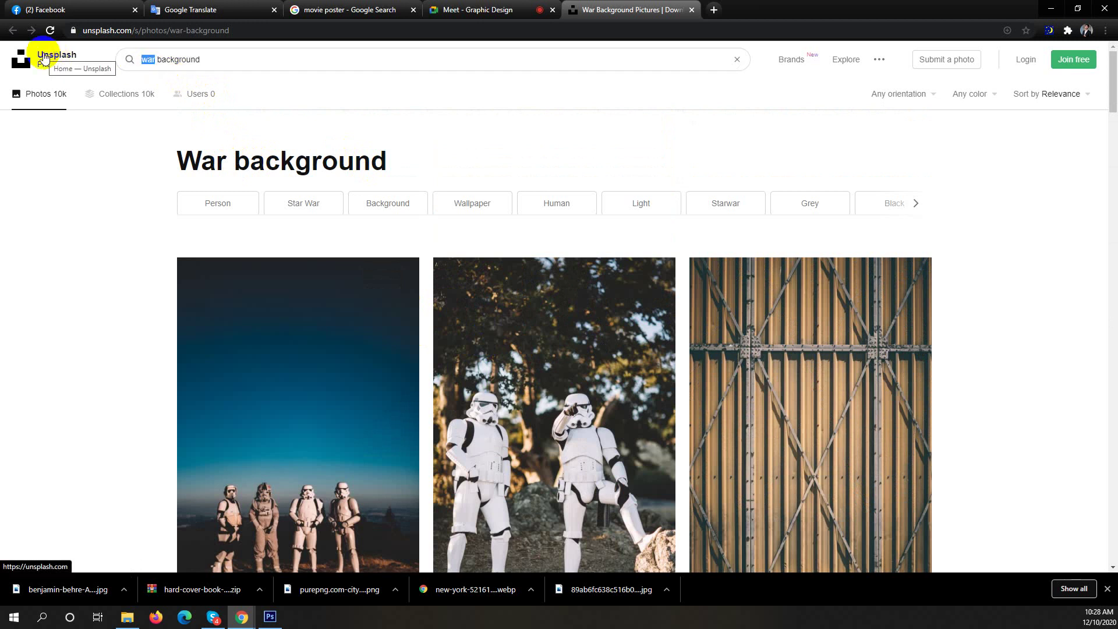
Search Unsplash for 'movie background' and browse down the results.
{"action": "type", "text": "movie"}
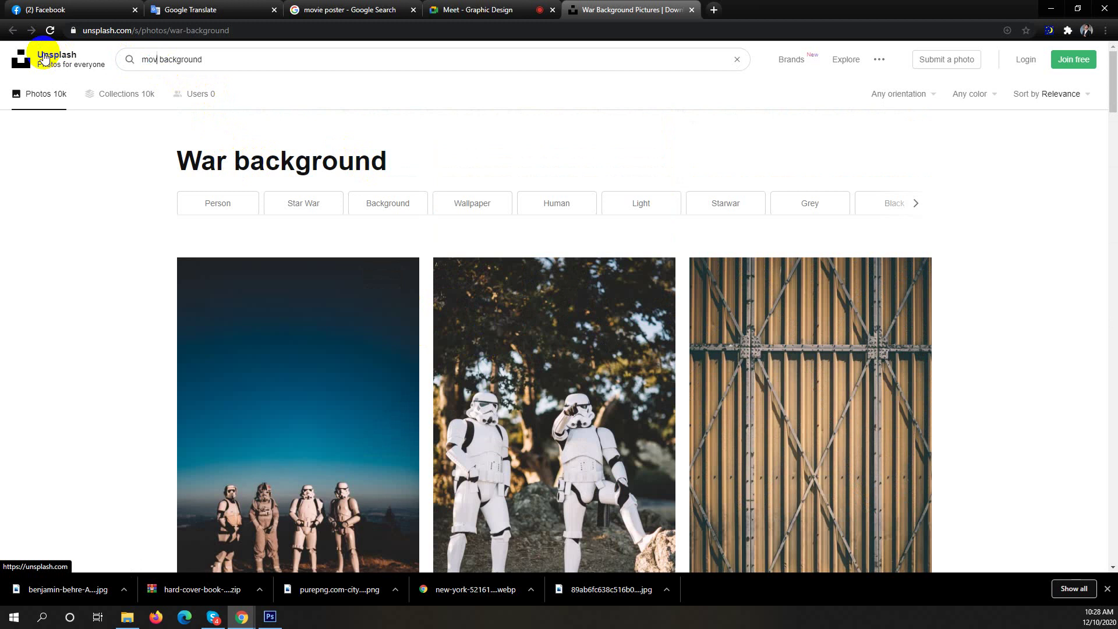
{"action": "key", "text": "Return"}
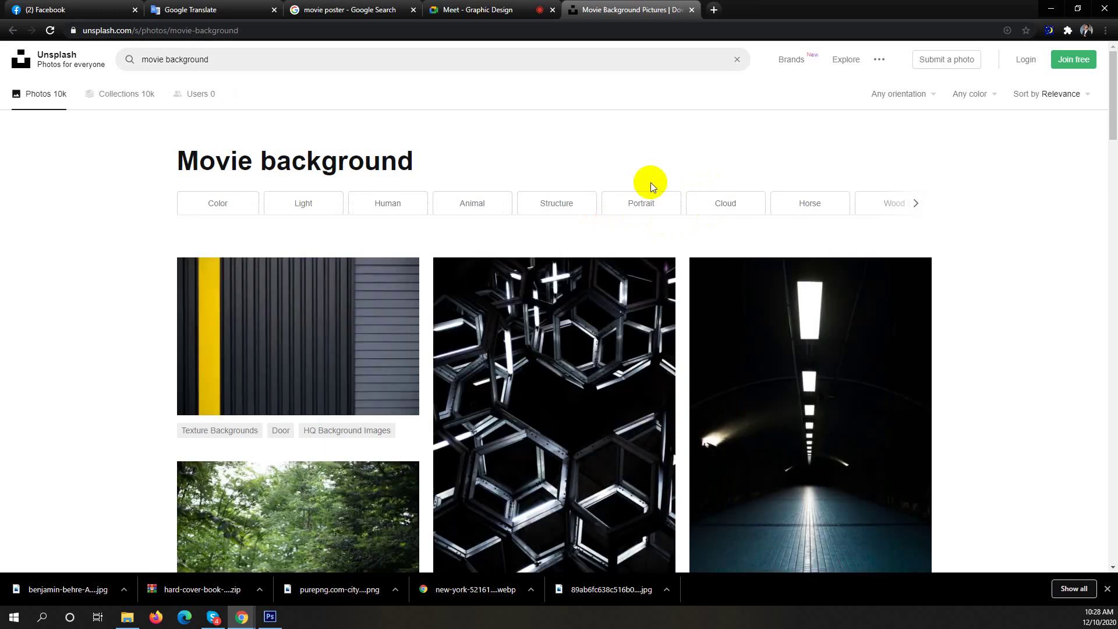
{"action": "scroll", "coordinate": [651, 182], "scroll_direction": "down", "scroll_amount": 4}
{"action": "scroll", "coordinate": [650, 190], "scroll_direction": "down", "scroll_amount": 10}
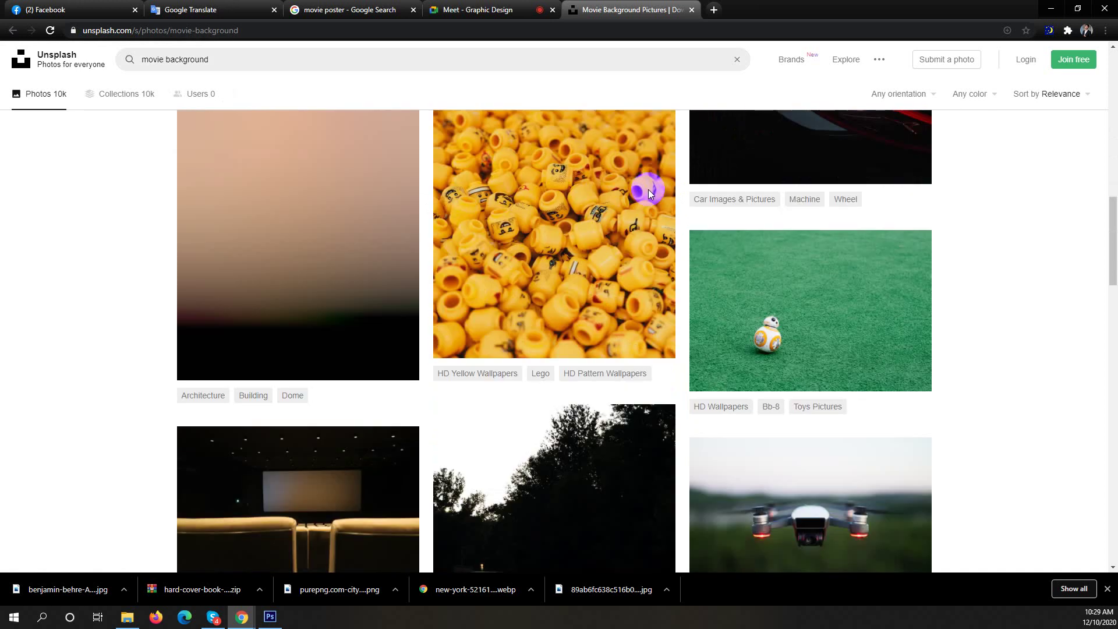
{"action": "scroll", "coordinate": [645, 190], "scroll_direction": "down", "scroll_amount": 7}
{"action": "scroll", "coordinate": [645, 190], "scroll_direction": "down", "scroll_amount": 7}
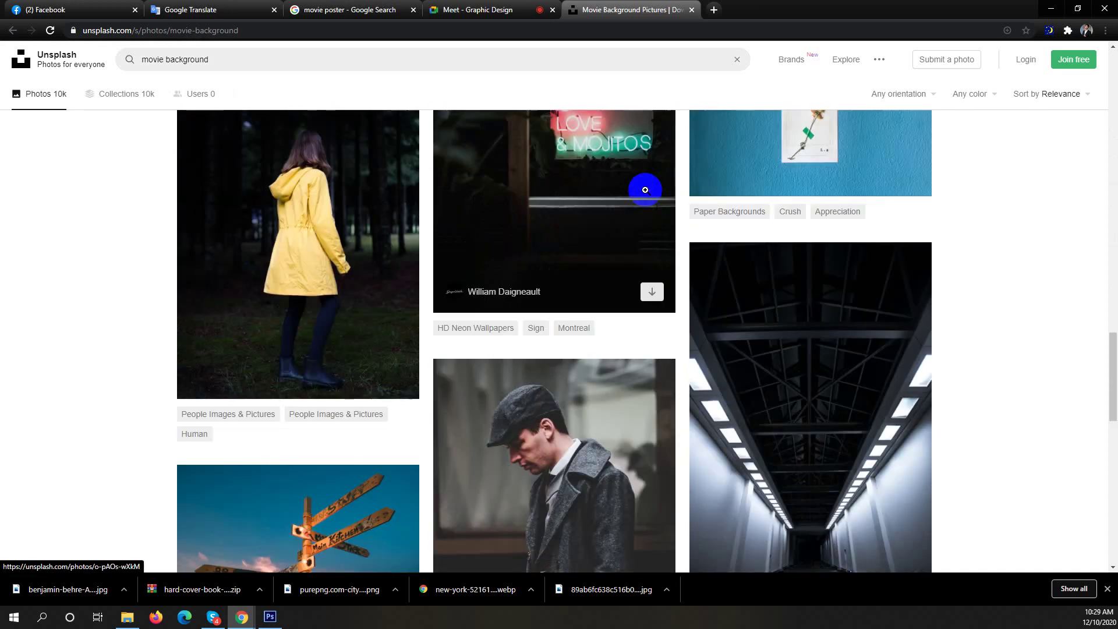
{"action": "scroll", "coordinate": [645, 190], "scroll_direction": "down", "scroll_amount": 4}
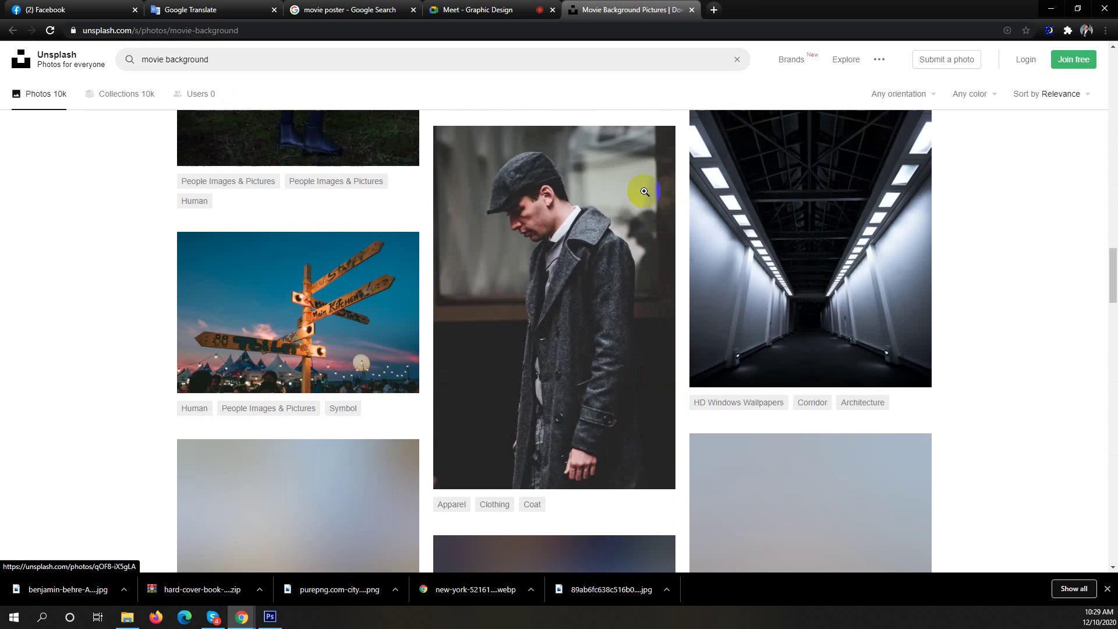
Download the flat-cap man photo for free and go back to the results list.
{"action": "left_click", "coordinate": [535, 179]}
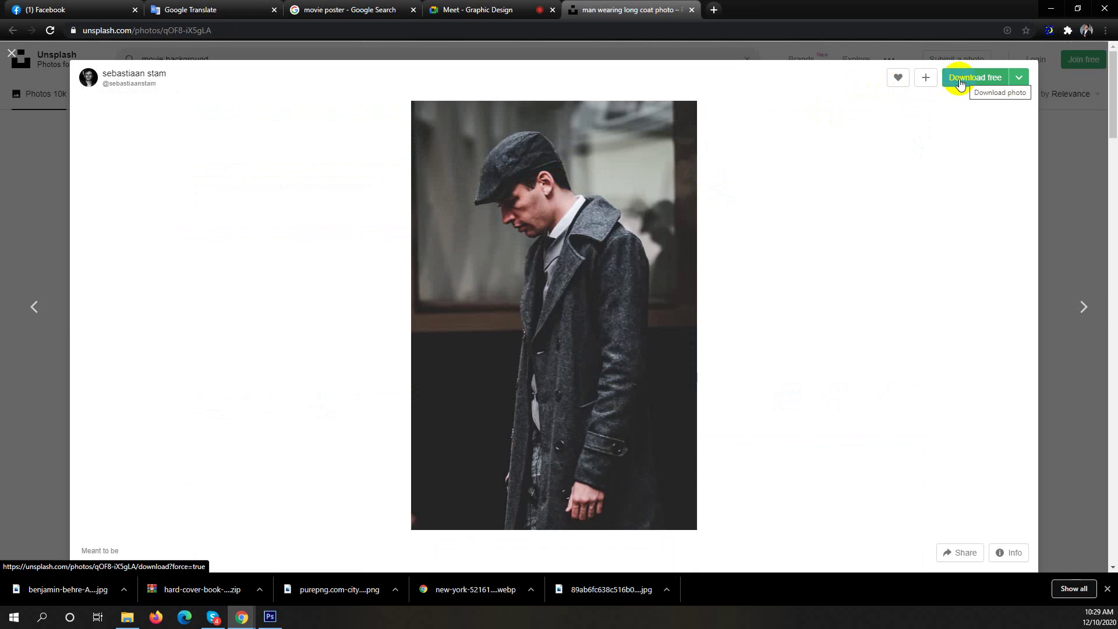
{"action": "left_click", "coordinate": [963, 82]}
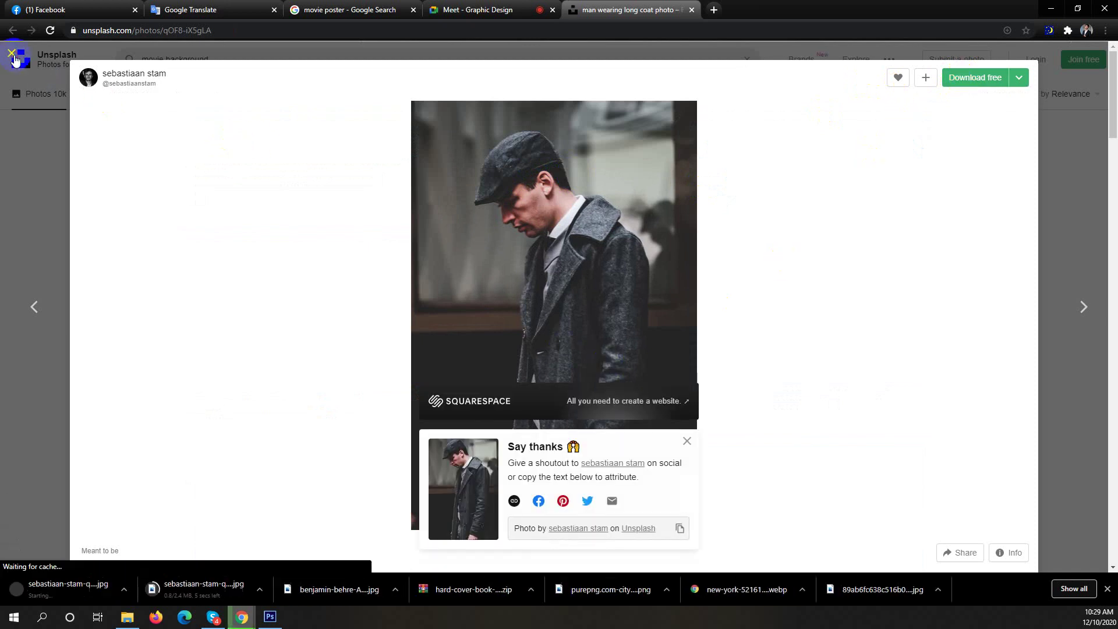
{"action": "left_click", "coordinate": [15, 58]}
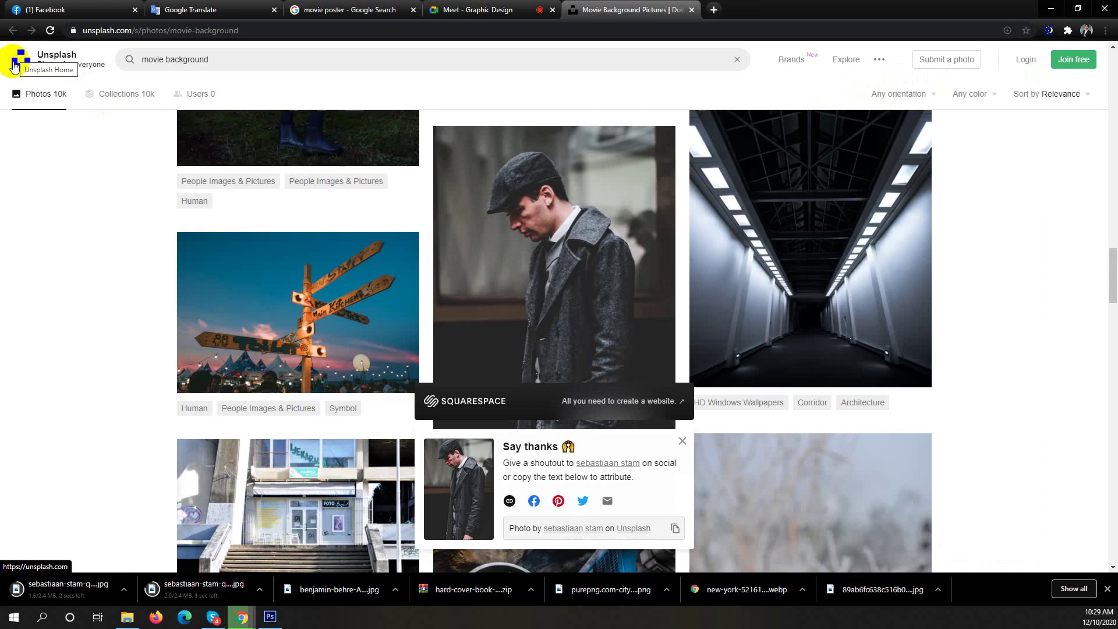
{"action": "scroll", "coordinate": [429, 201], "scroll_direction": "down", "scroll_amount": 4}
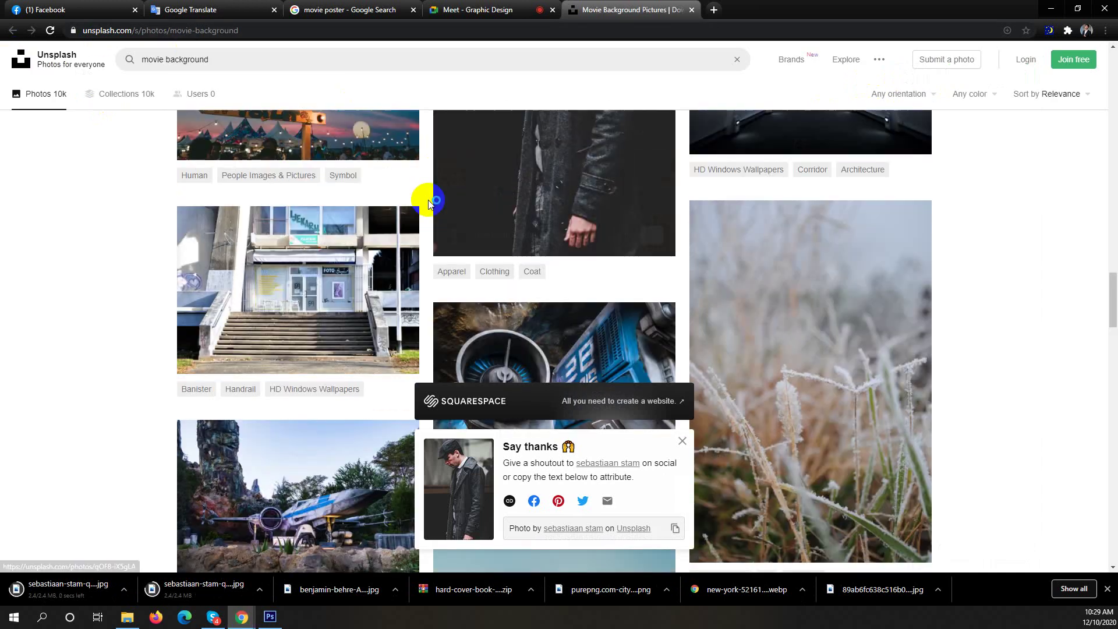
{"action": "scroll", "coordinate": [429, 201], "scroll_direction": "down", "scroll_amount": 3}
{"action": "scroll", "coordinate": [429, 203], "scroll_direction": "down", "scroll_amount": 4}
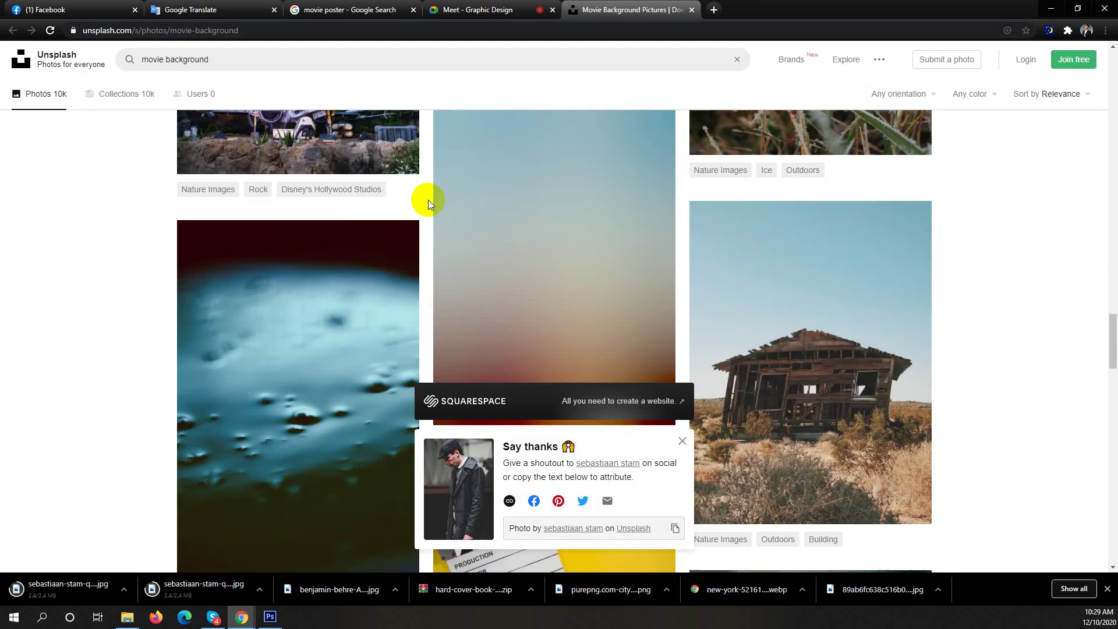
{"action": "scroll", "coordinate": [428, 203], "scroll_direction": "up", "scroll_amount": 10}
{"action": "scroll", "coordinate": [428, 200], "scroll_direction": "up", "scroll_amount": 20}
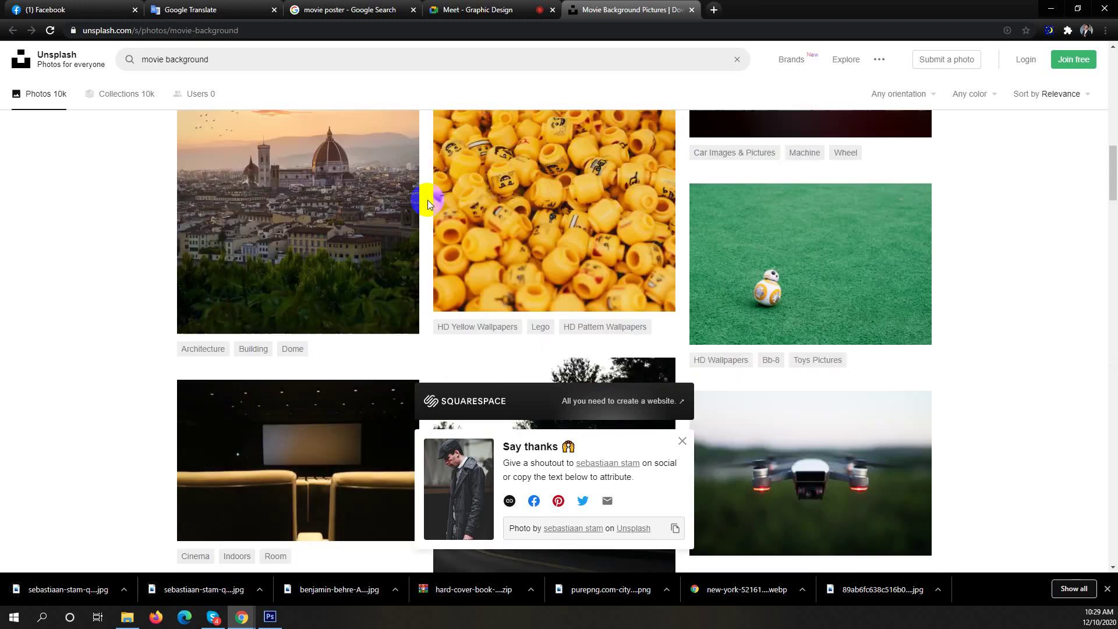
{"action": "scroll", "coordinate": [428, 202], "scroll_direction": "up", "scroll_amount": 2}
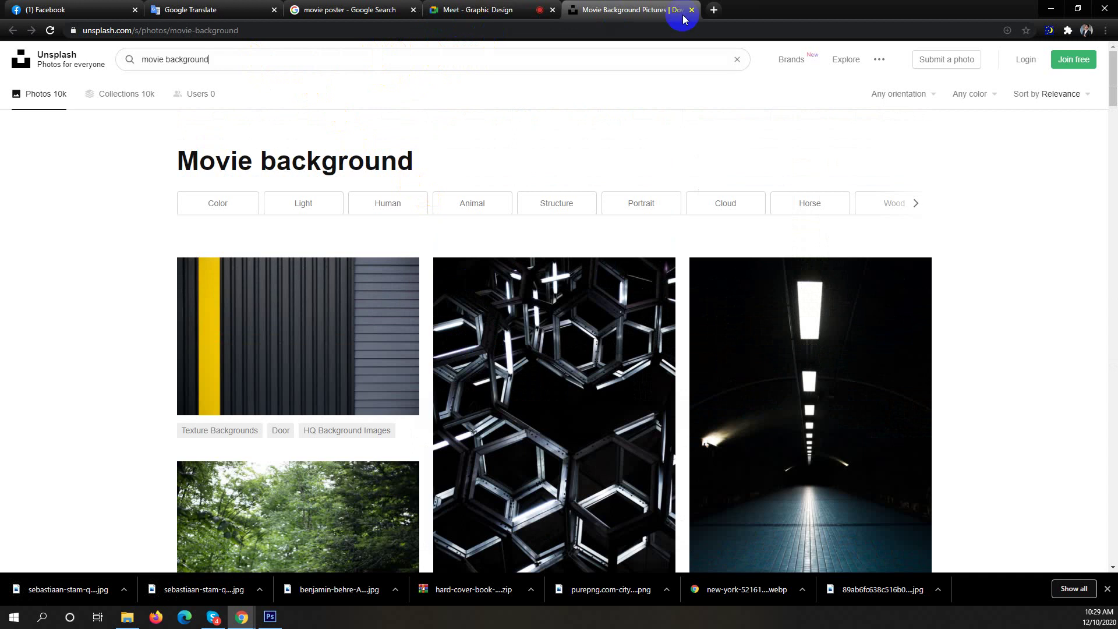
In a new tab, show Google image results for 'png man', then hide the browser.
{"action": "left_click", "coordinate": [713, 9]}
{"action": "type", "text": "p"}
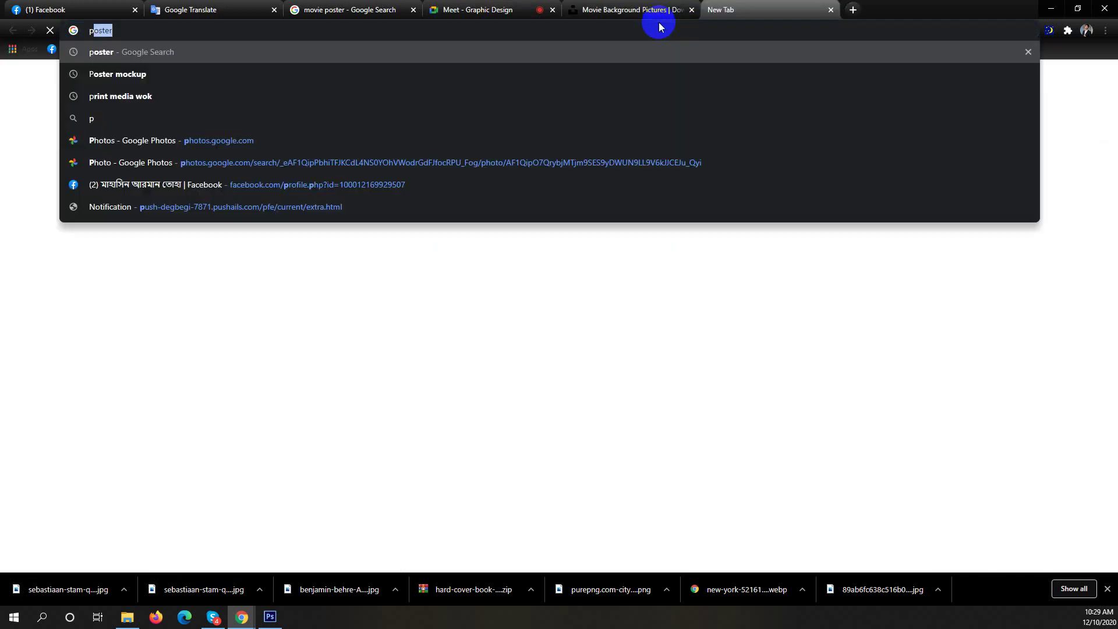
{"action": "type", "text": "ng man"}
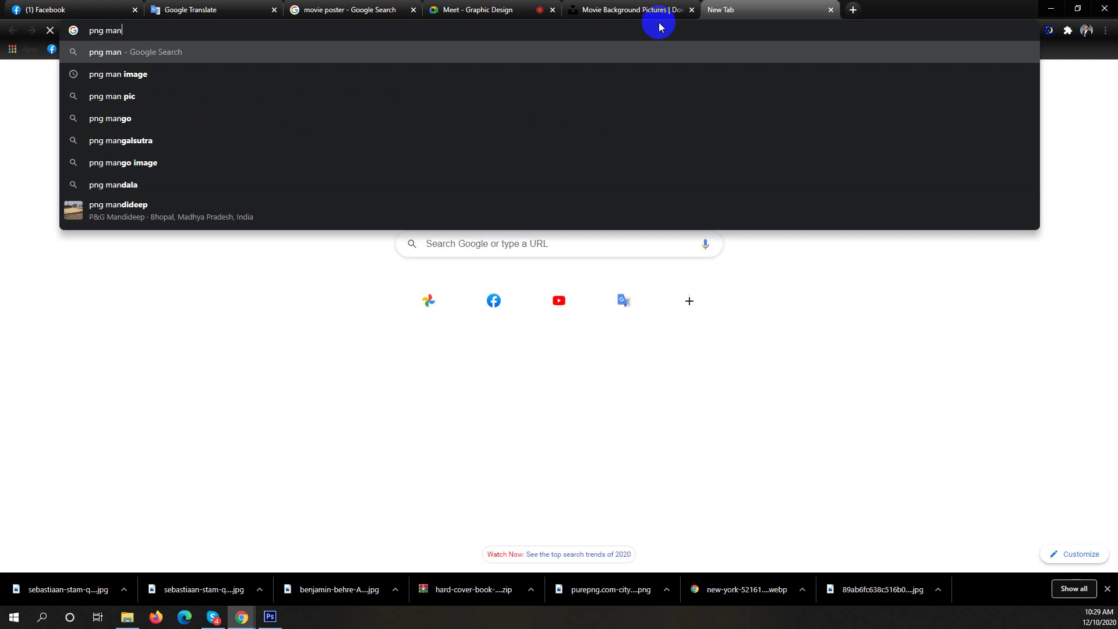
{"action": "type", "text": "s"}
{"action": "key", "text": "BackSpace"}
{"action": "key", "text": "Return"}
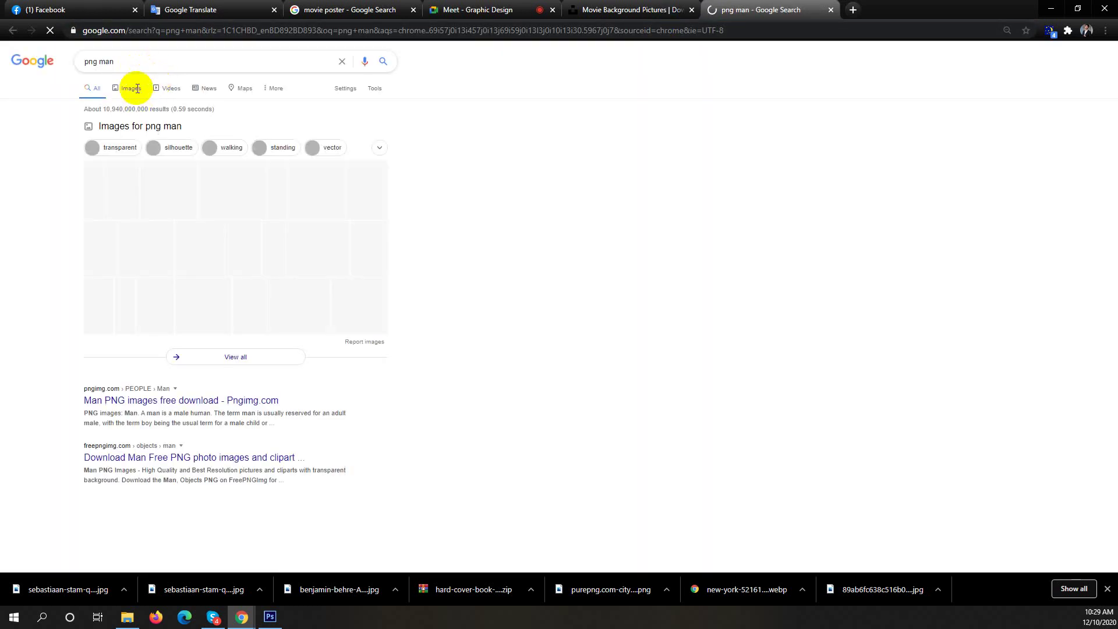
{"action": "left_click", "coordinate": [139, 92]}
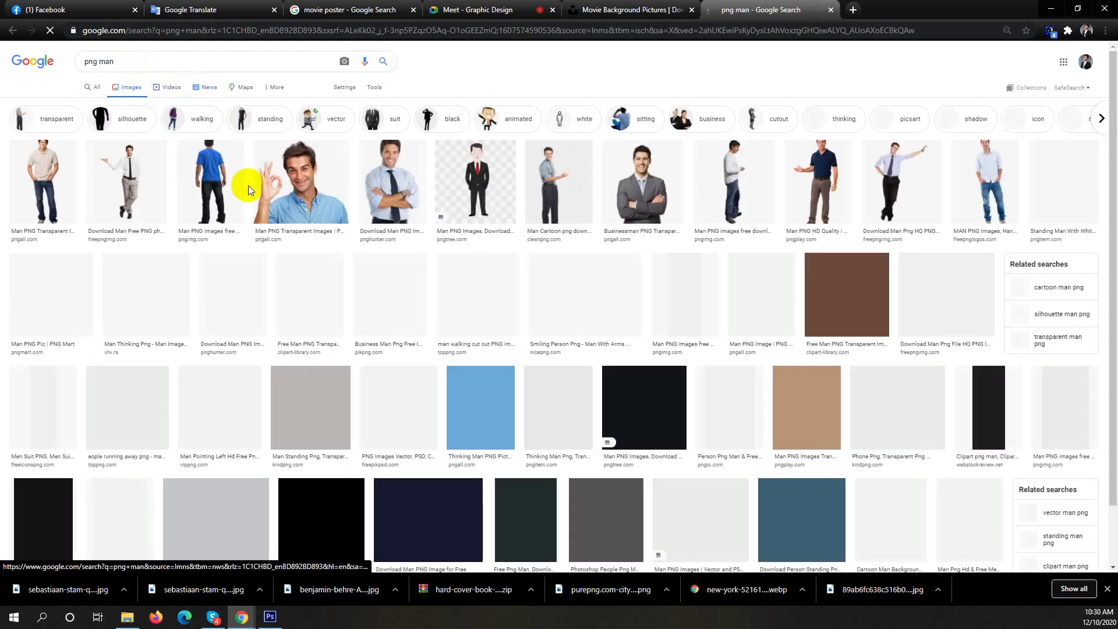
{"action": "scroll", "coordinate": [254, 186], "scroll_direction": "down", "scroll_amount": 2}
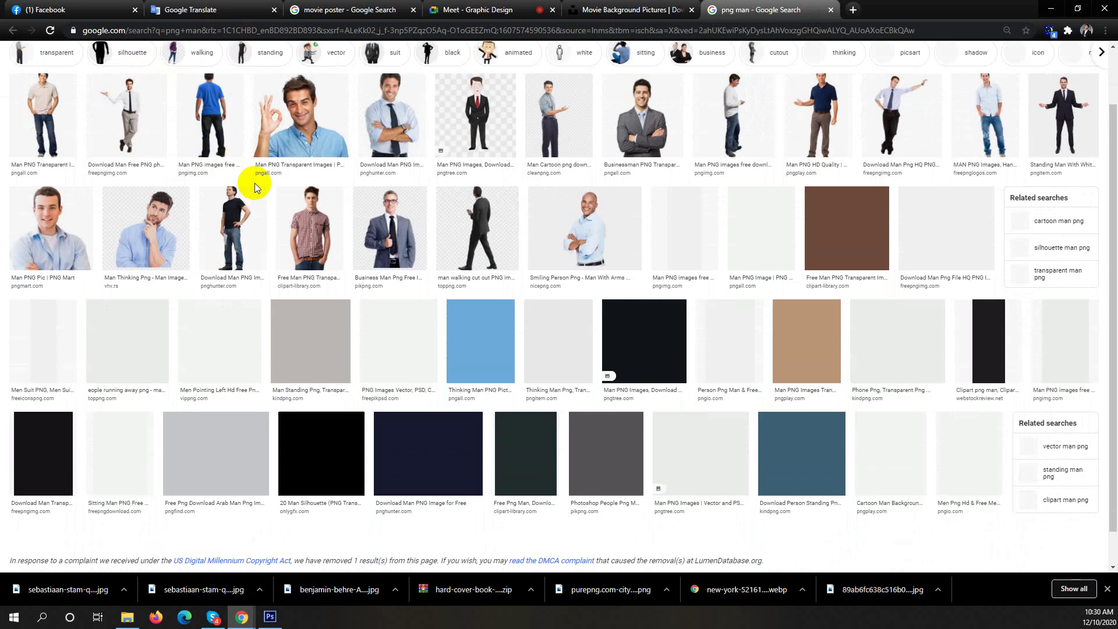
{"action": "scroll", "coordinate": [268, 186], "scroll_direction": "up", "scroll_amount": 2}
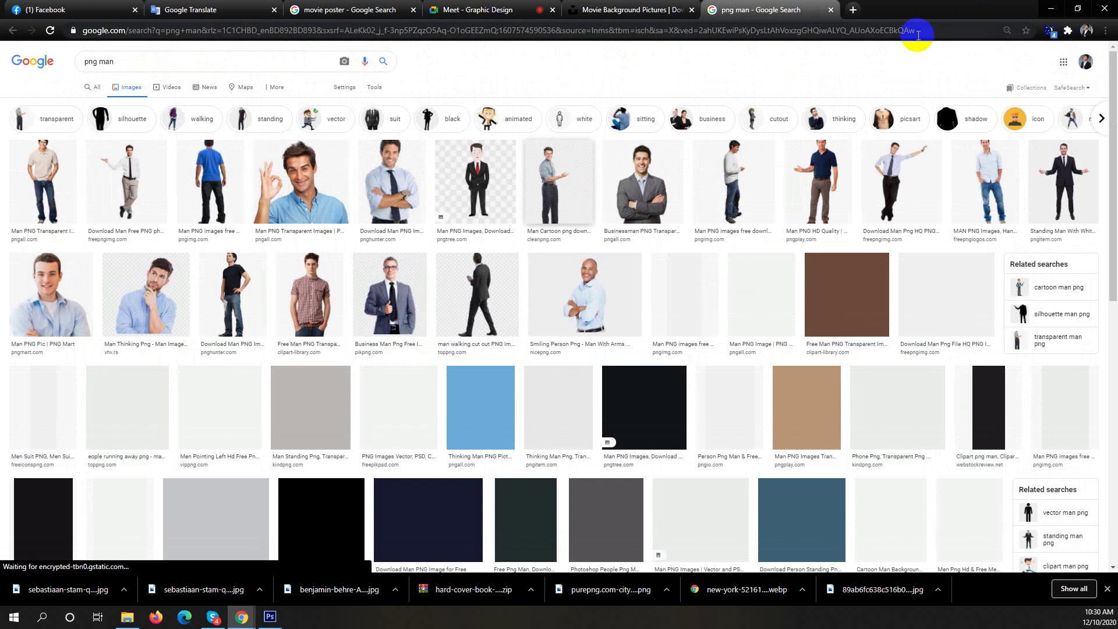
{"action": "left_click", "coordinate": [1058, 8]}
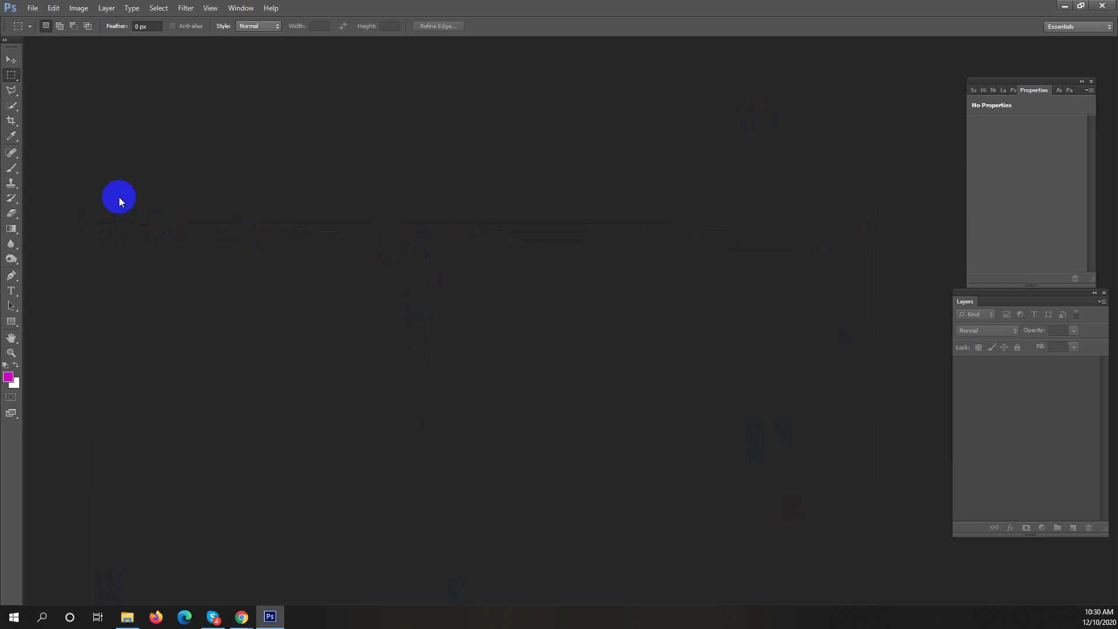
Open the benjamin-behre plane wreck photo from This PC > Downloads in Photoshop.
{"action": "key", "text": "ctrl+o"}
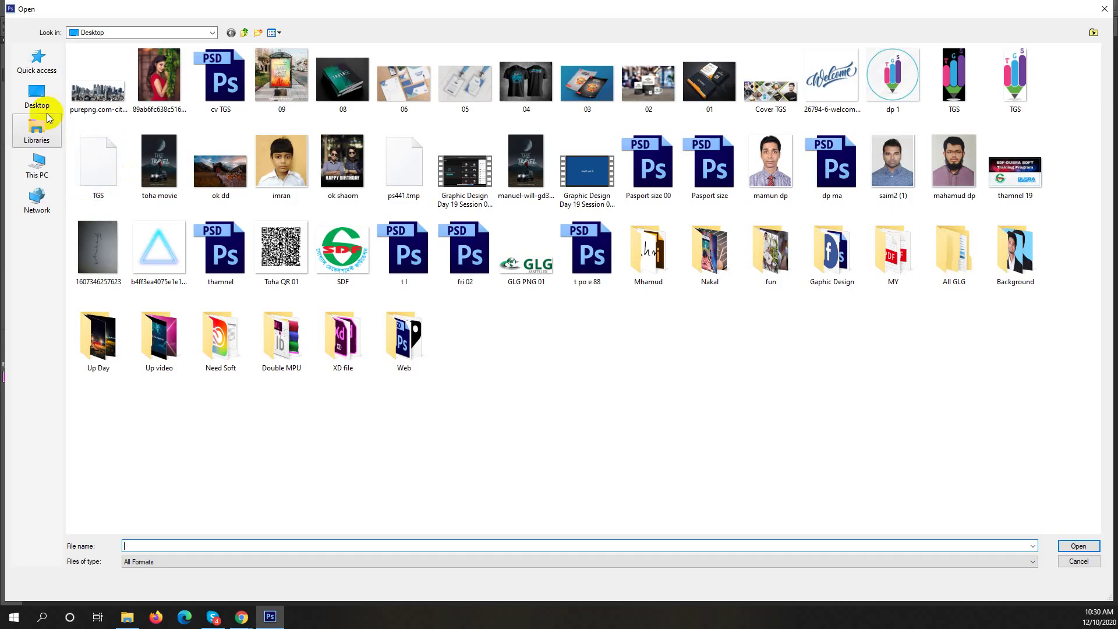
{"action": "left_click", "coordinate": [47, 117]}
{"action": "left_click", "coordinate": [49, 96]}
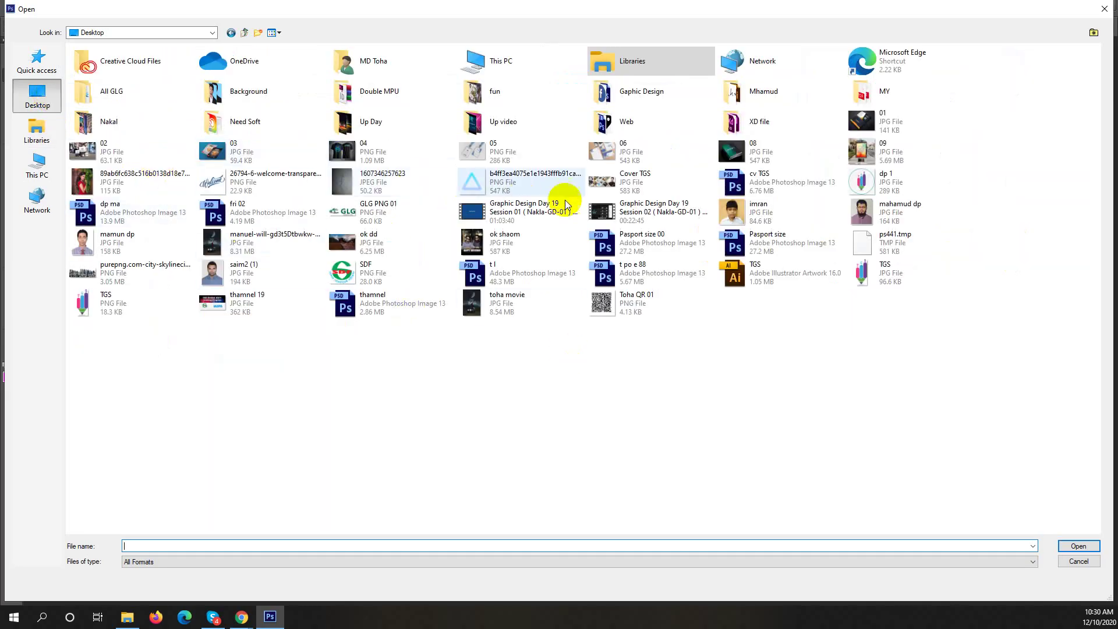
{"action": "left_click", "coordinate": [60, 154]}
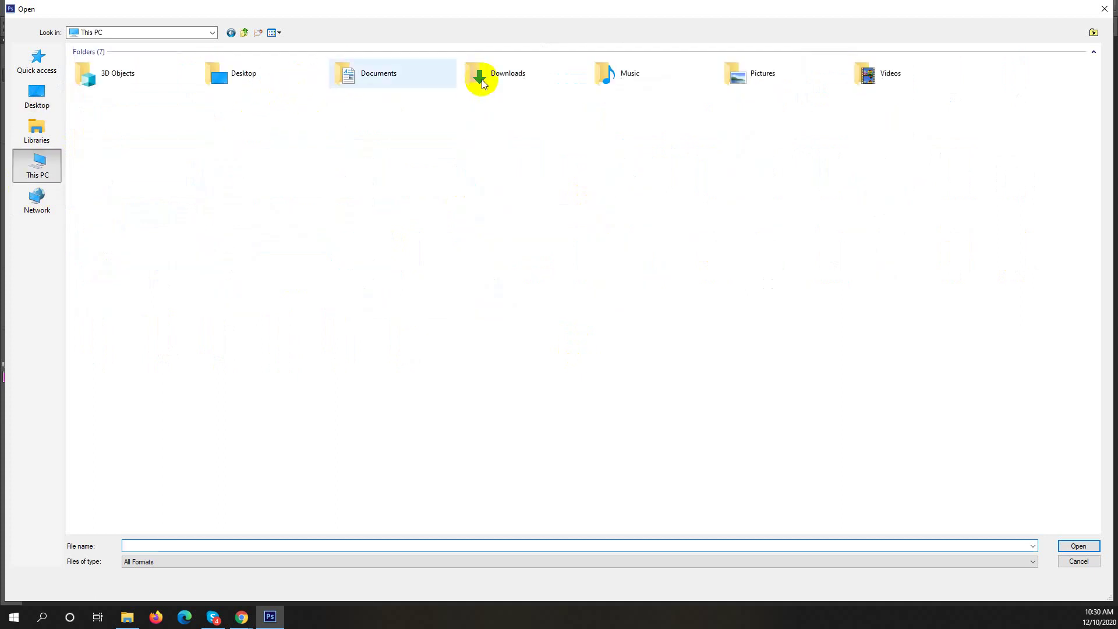
{"action": "double_click", "coordinate": [482, 83]}
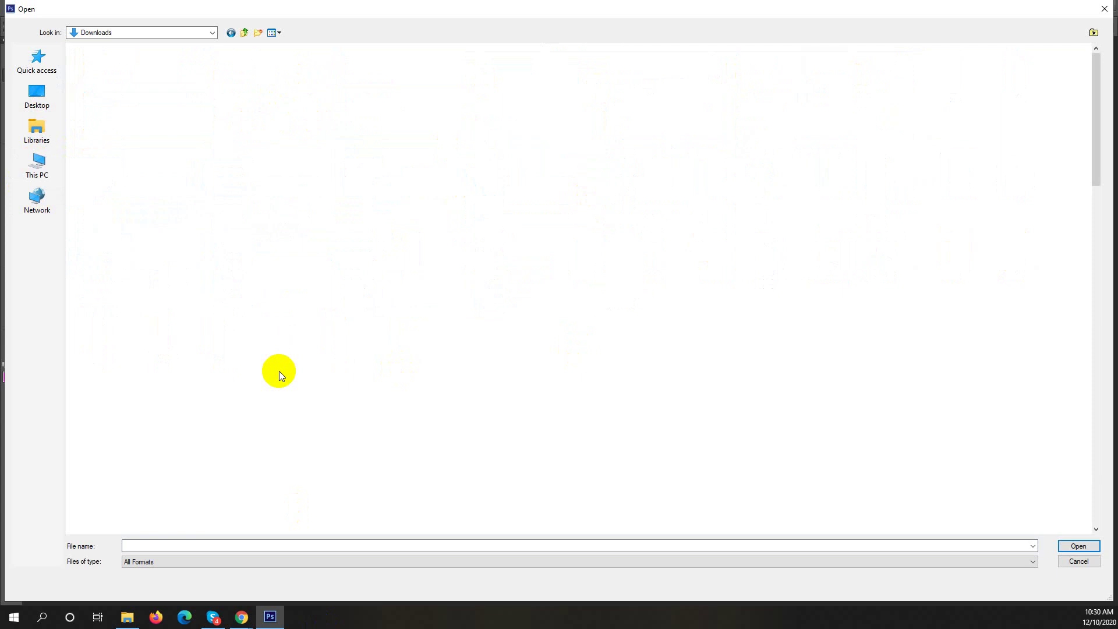
{"action": "right_click", "coordinate": [560, 157]}
{"action": "left_click", "coordinate": [559, 161]}
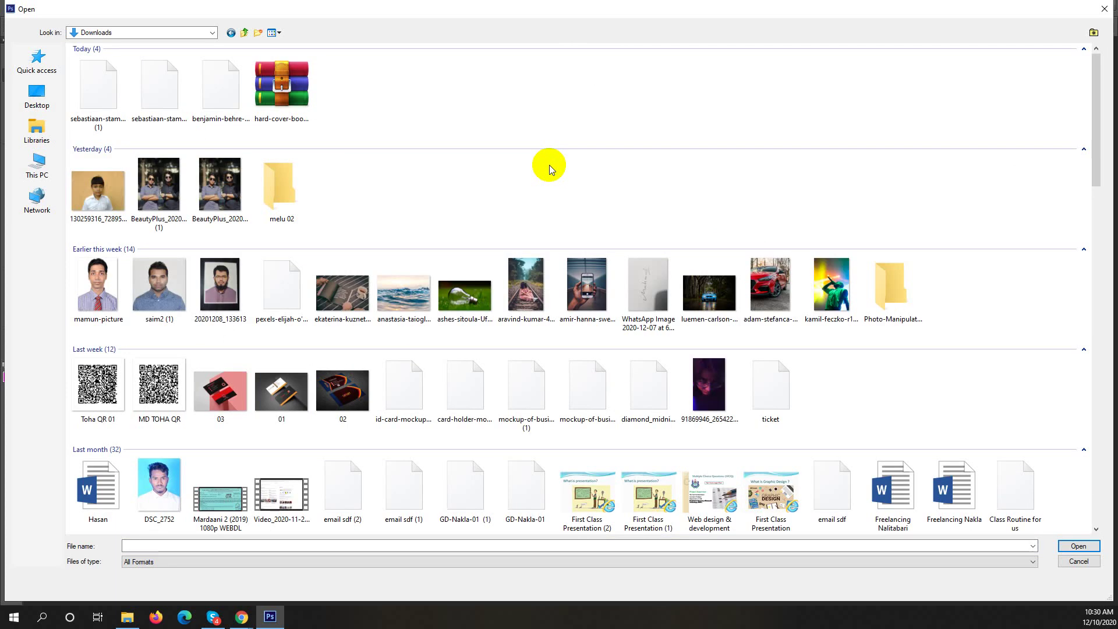
{"action": "left_click", "coordinate": [220, 88]}
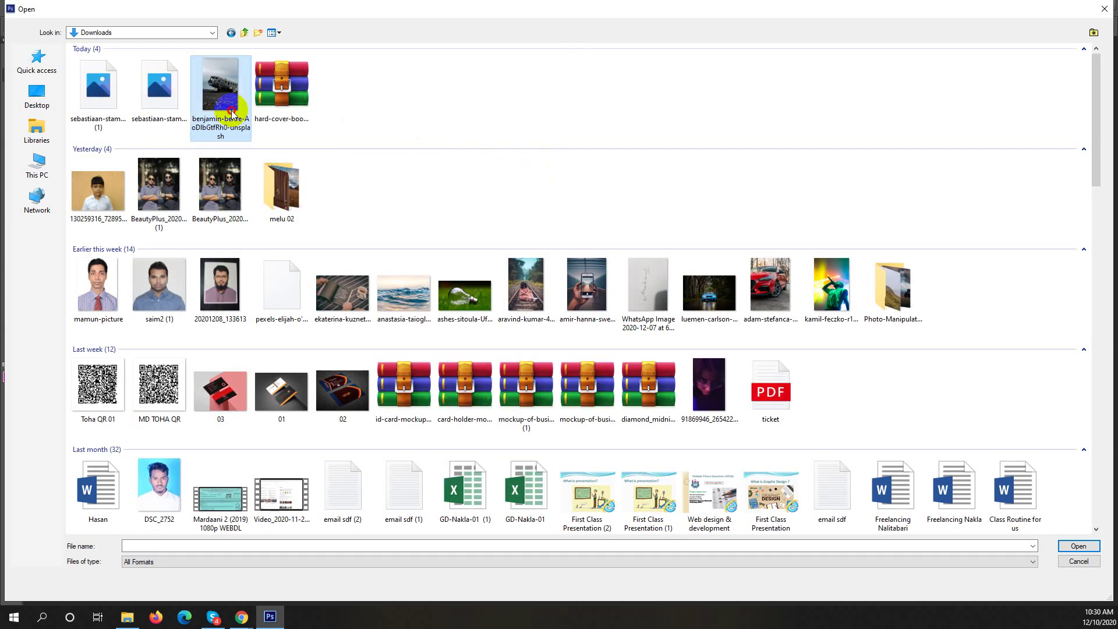
{"action": "left_click", "coordinate": [1072, 545]}
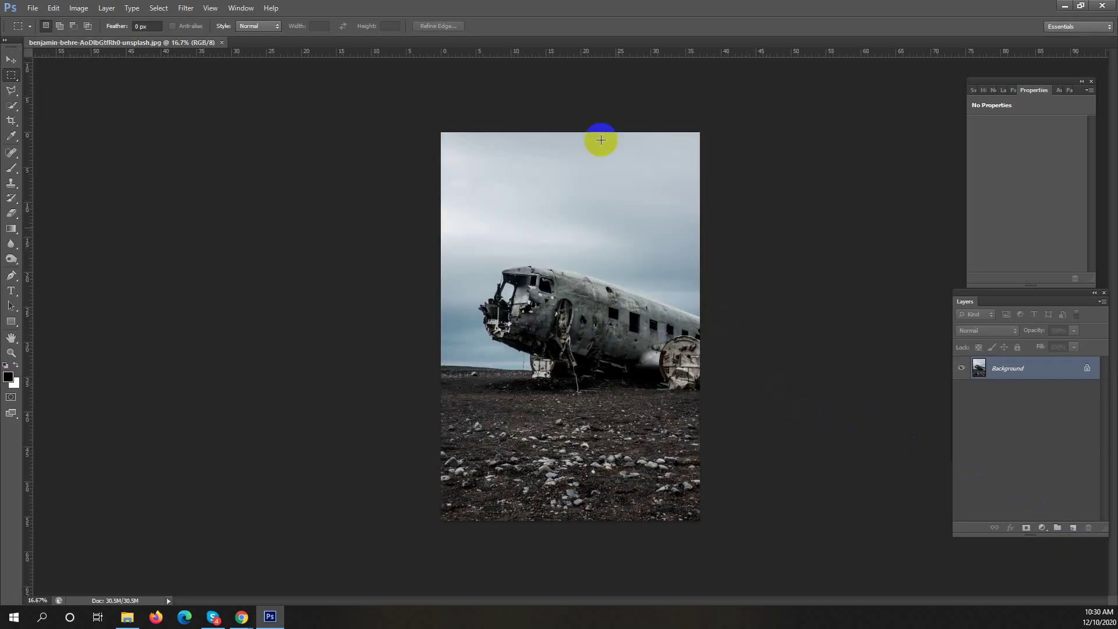
{"action": "left_click", "coordinate": [242, 617]}
In the Unsplash tab, replace the search with 'sky' and run it.
{"action": "left_click", "coordinate": [212, 559]}
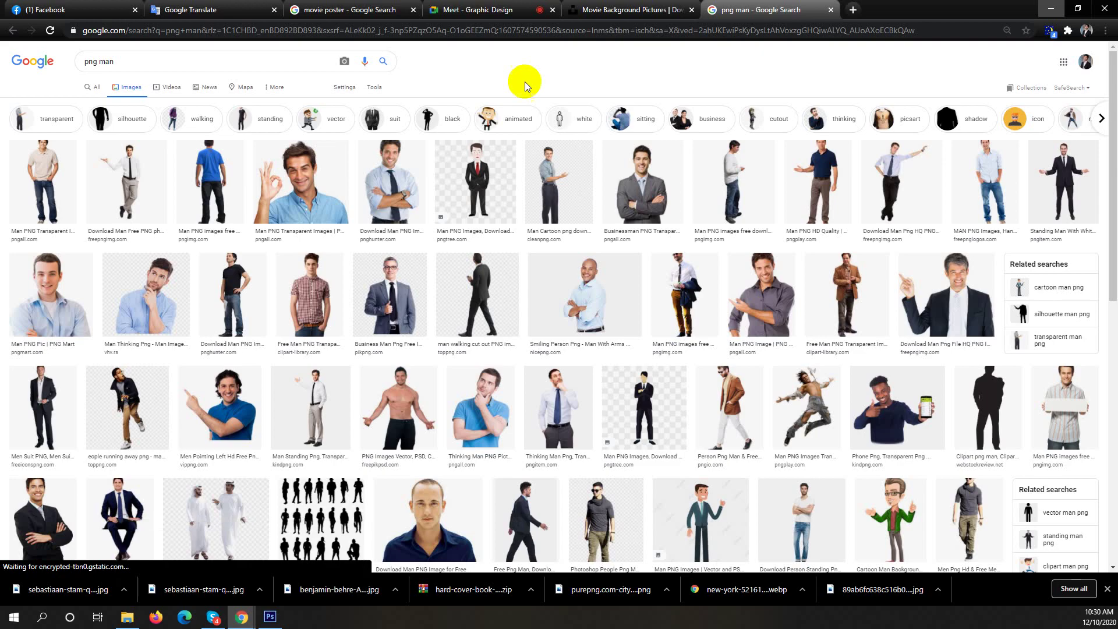
{"action": "left_click", "coordinate": [495, 16]}
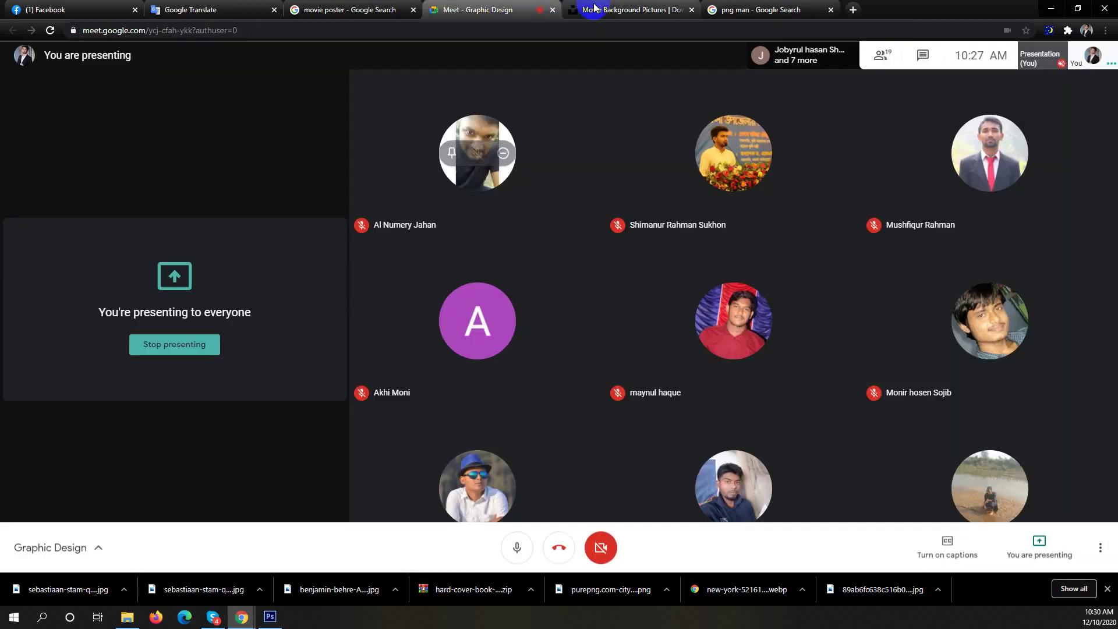
{"action": "left_click", "coordinate": [632, 10]}
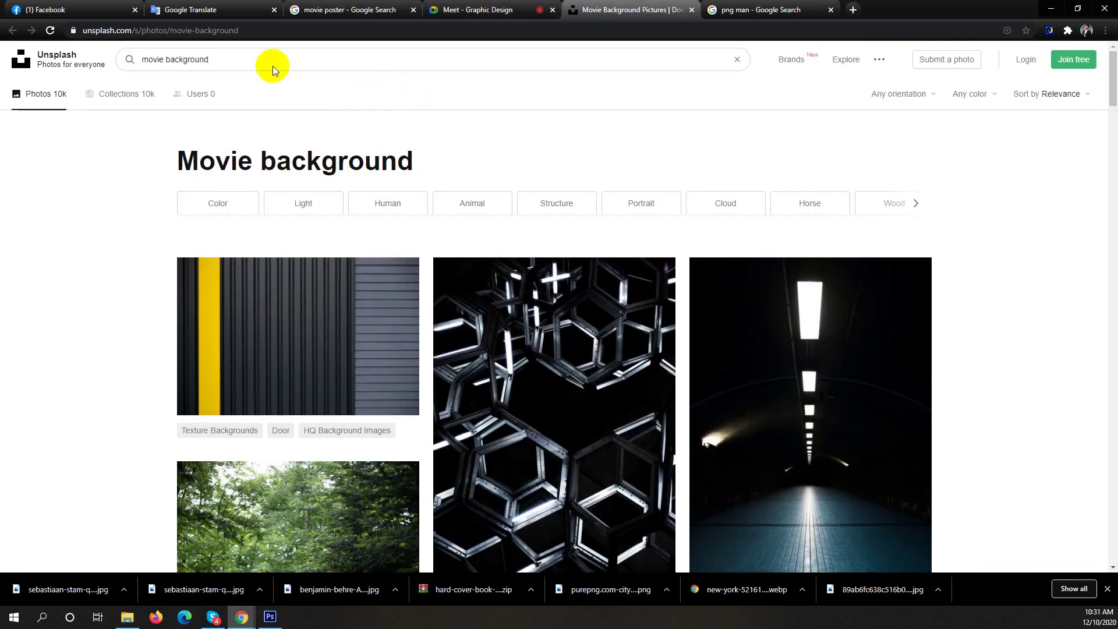
{"action": "left_click_drag", "start_coordinate": [263, 60], "coordinate": [75, 63]}
{"action": "type", "text": "s"}
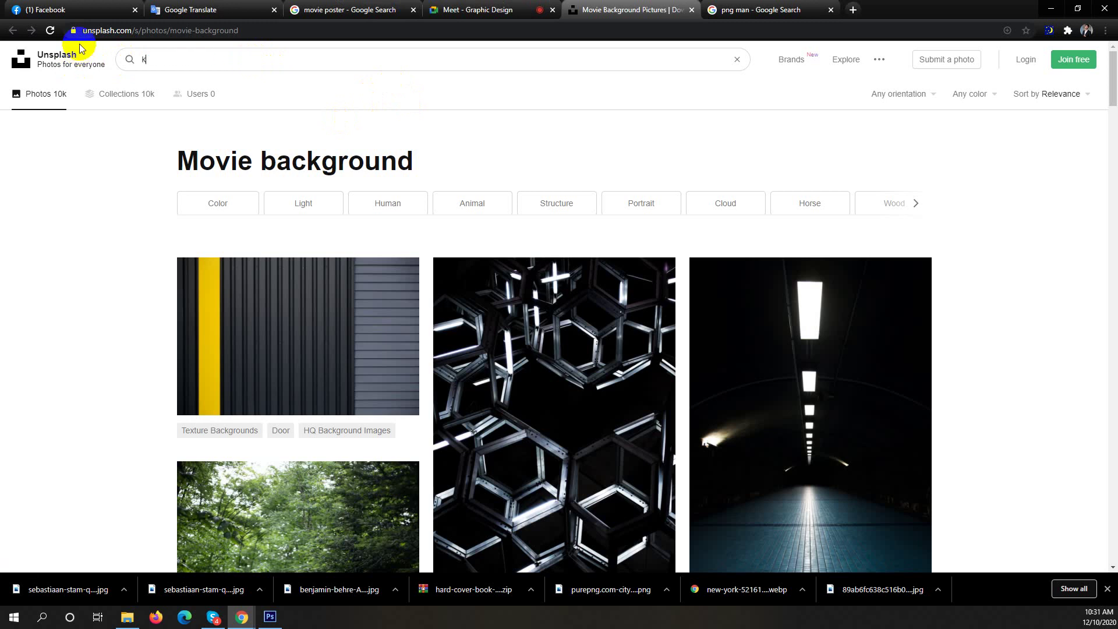
{"action": "key", "text": "BackSpace"}
{"action": "type", "text": "sky"}
{"action": "key", "text": "Return"}
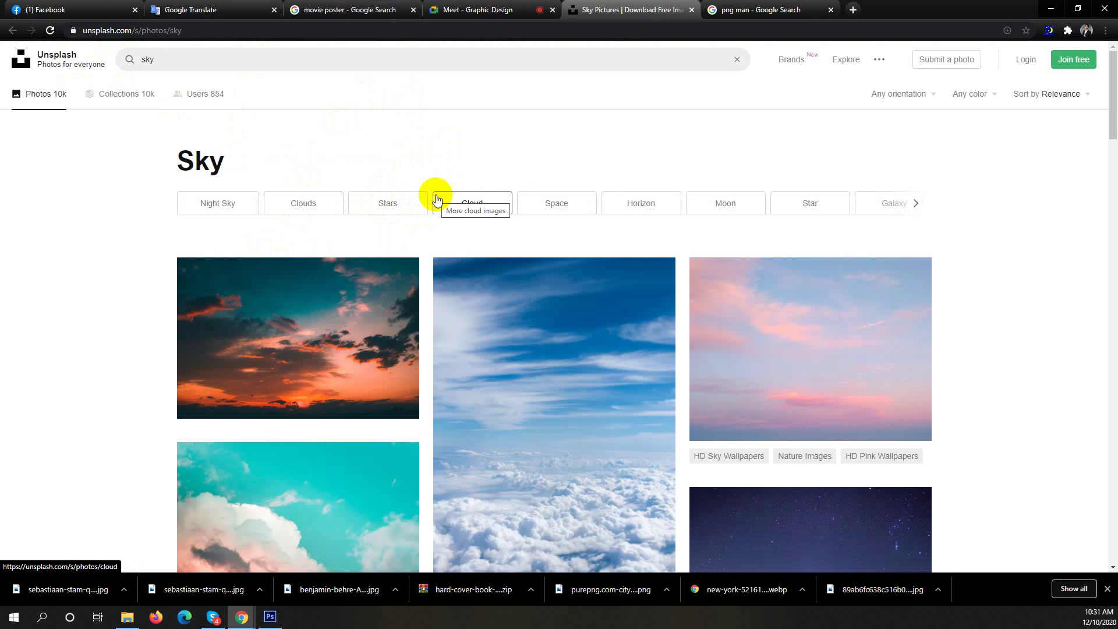
Download the Szabo Viktor pink-and-teal cloud photo and return to Photoshop.
{"action": "scroll", "coordinate": [439, 219], "scroll_direction": "down", "scroll_amount": 1}
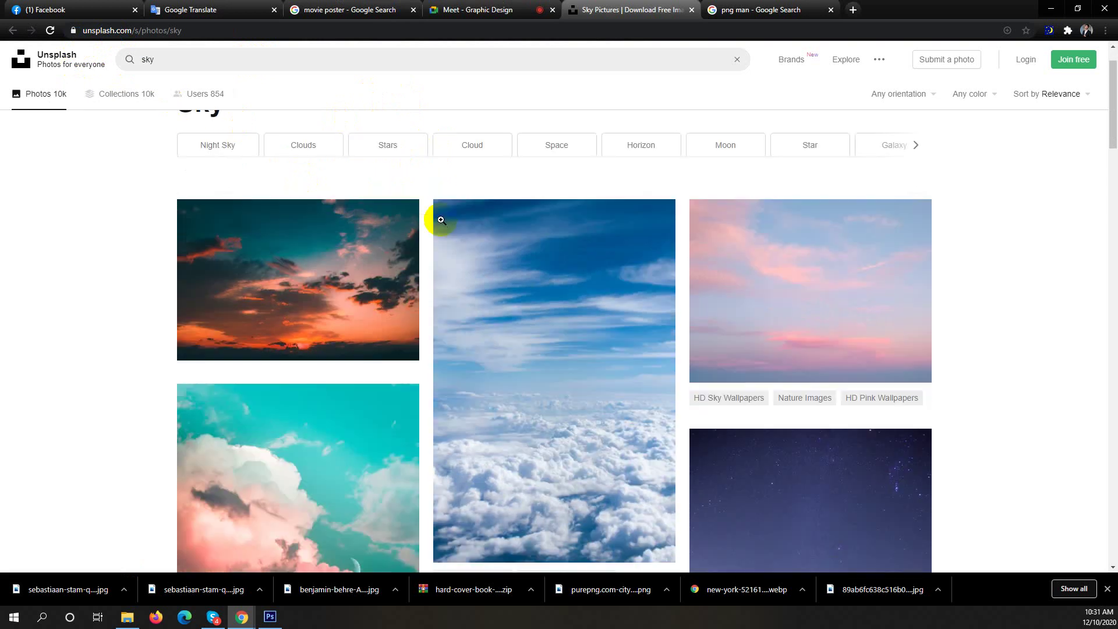
{"action": "scroll", "coordinate": [349, 261], "scroll_direction": "down", "scroll_amount": 4}
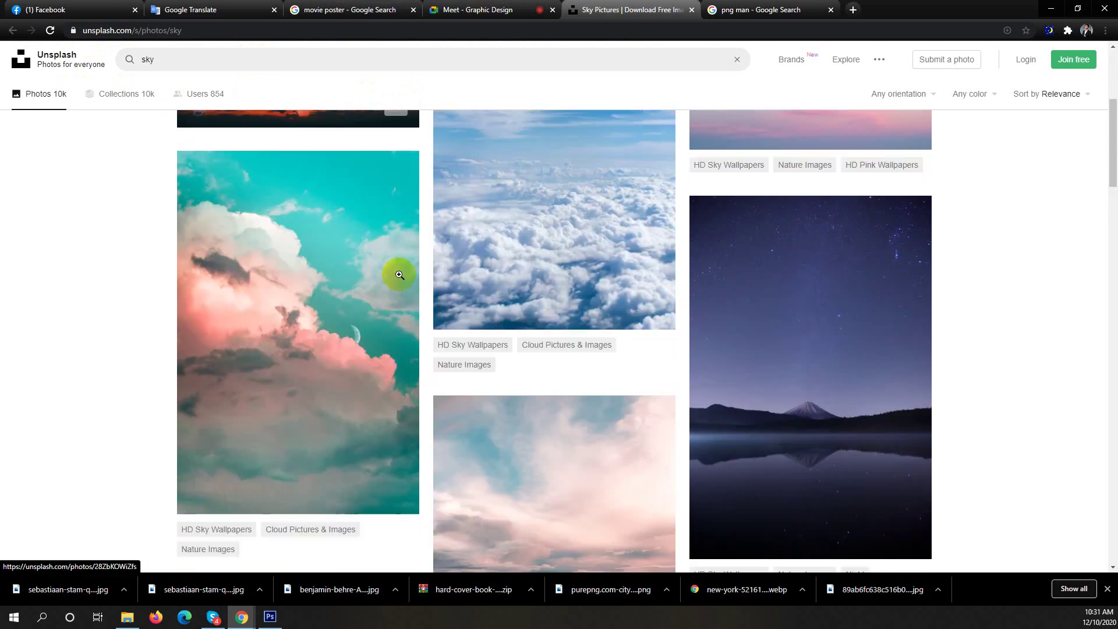
{"action": "left_click", "coordinate": [346, 254]}
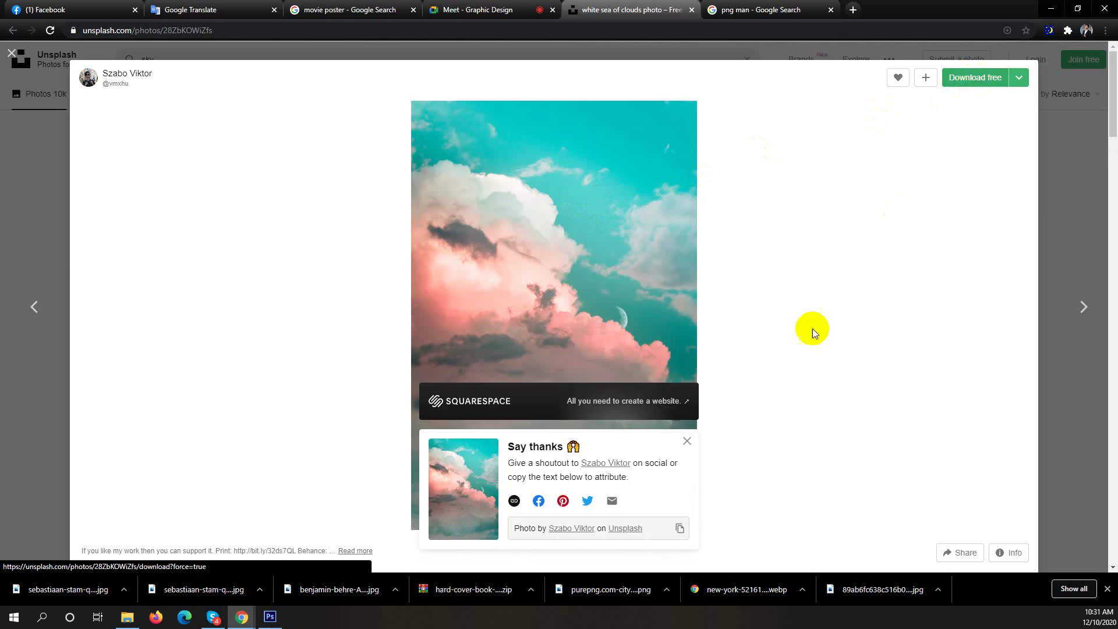
{"action": "left_click", "coordinate": [687, 442]}
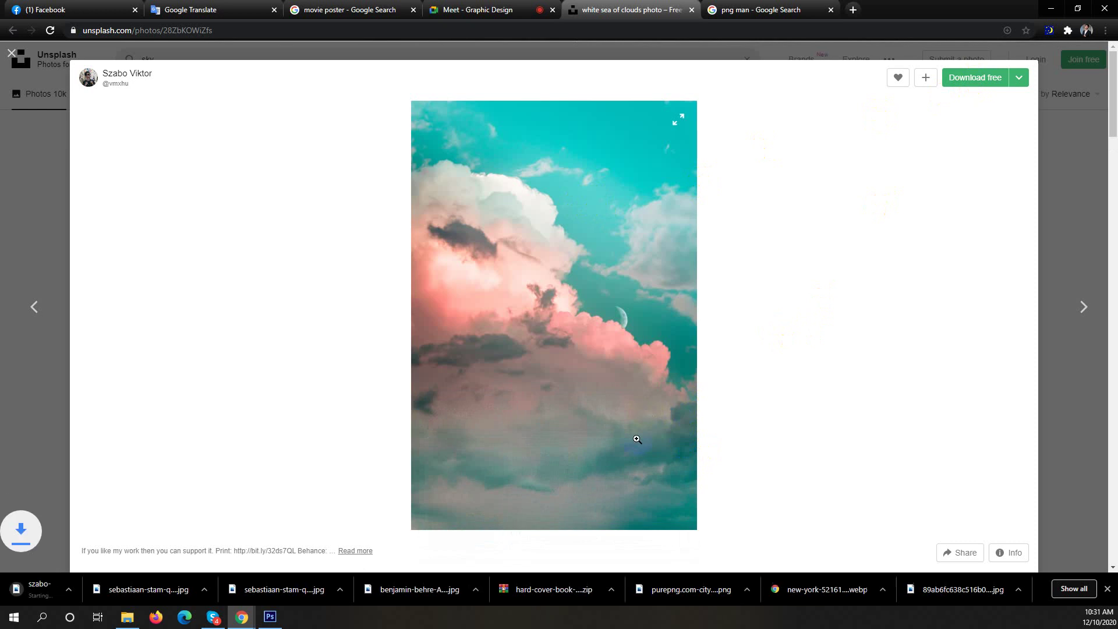
{"action": "left_click", "coordinate": [1051, 8]}
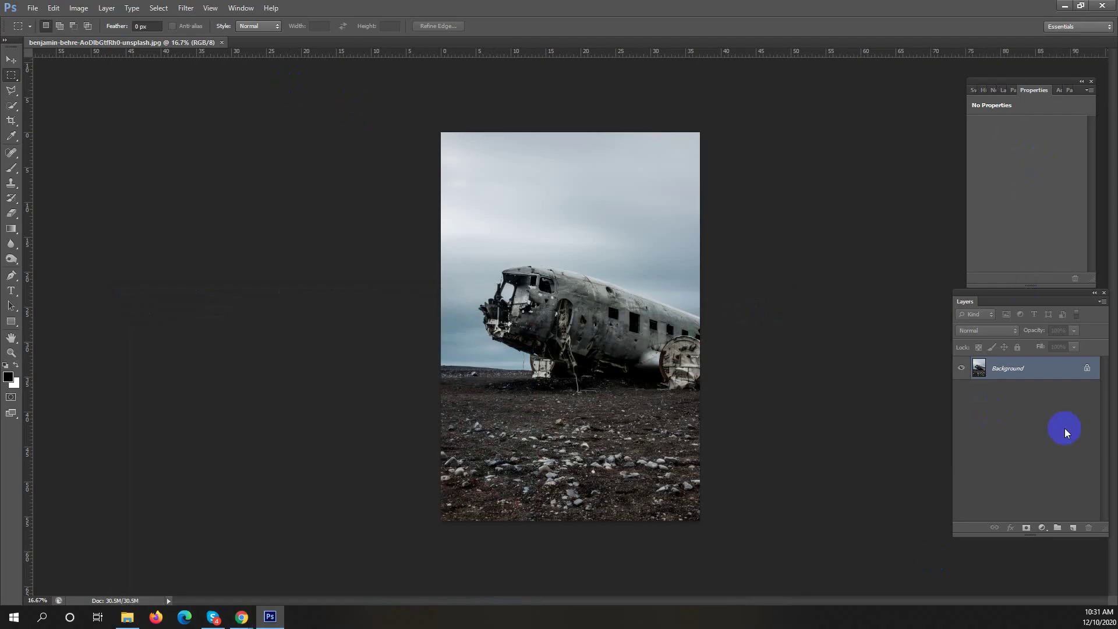
Unlock the plane photo's Background layer as Layer 0.
{"action": "left_click", "coordinate": [1043, 373]}
{"action": "key", "text": "ctrl+o"}
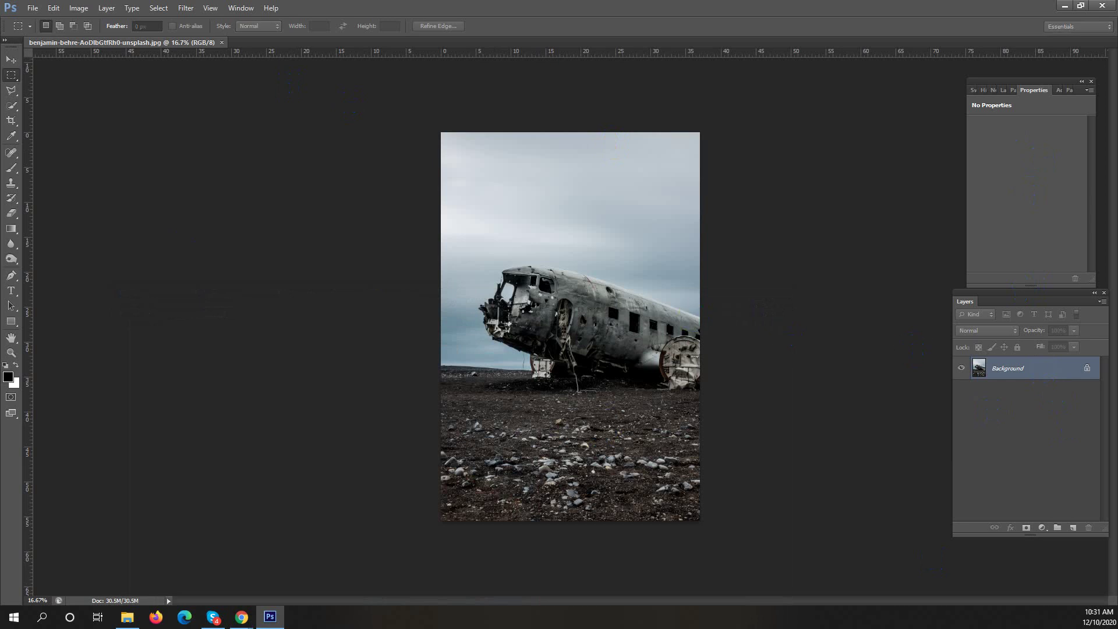
{"action": "left_click", "coordinate": [527, 87]}
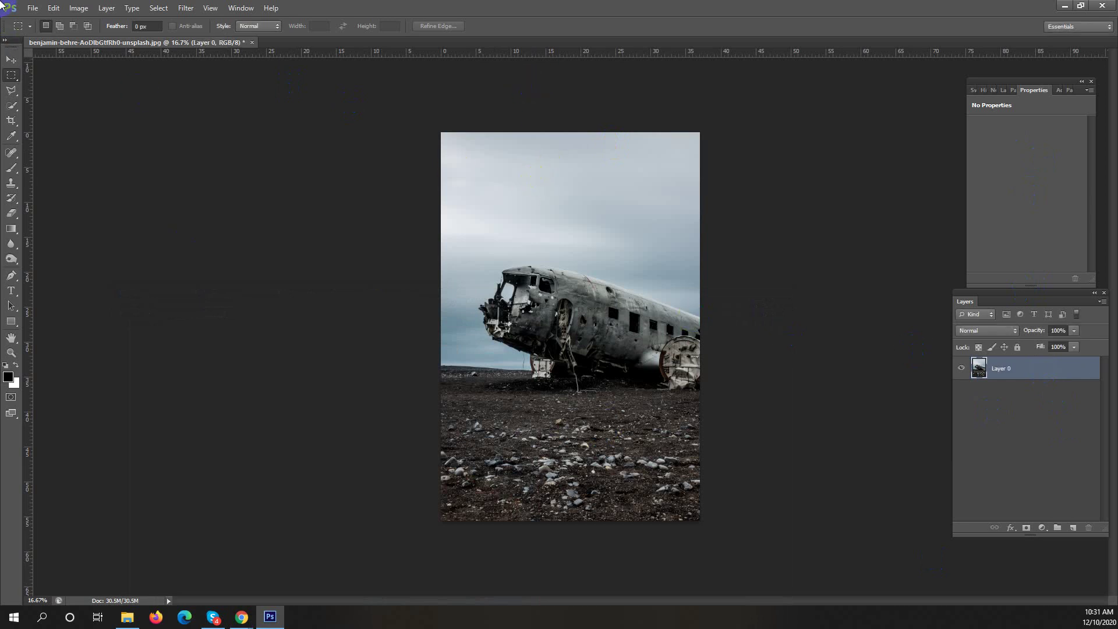
Place the szabo-viktor pink-teal cloud image from Downloads into the document.
{"action": "left_click", "coordinate": [32, 10]}
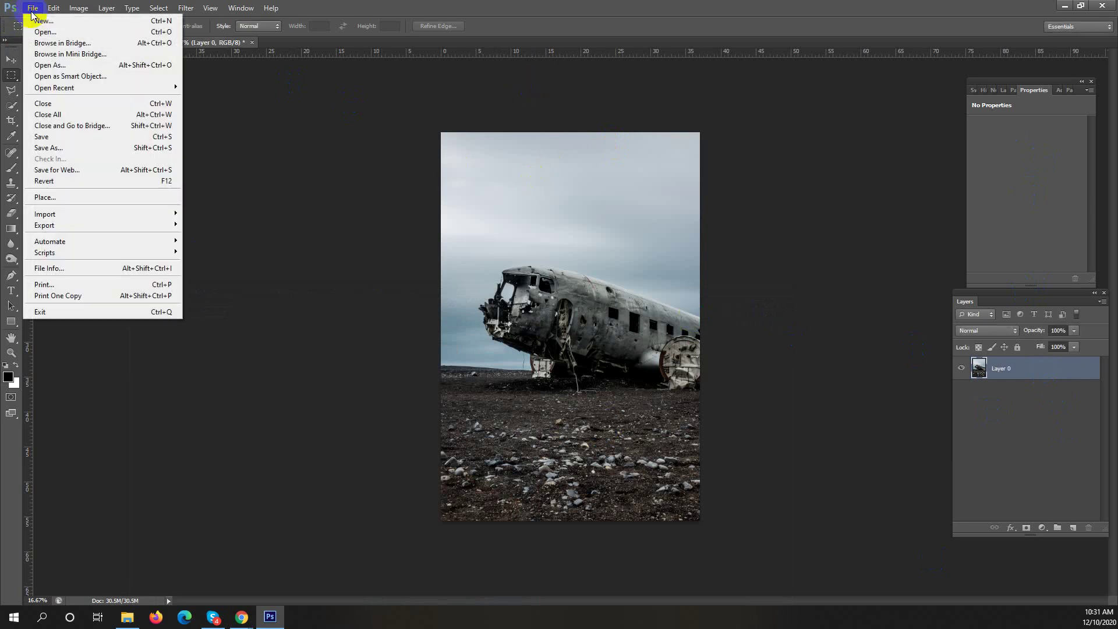
{"action": "left_click", "coordinate": [555, 150]}
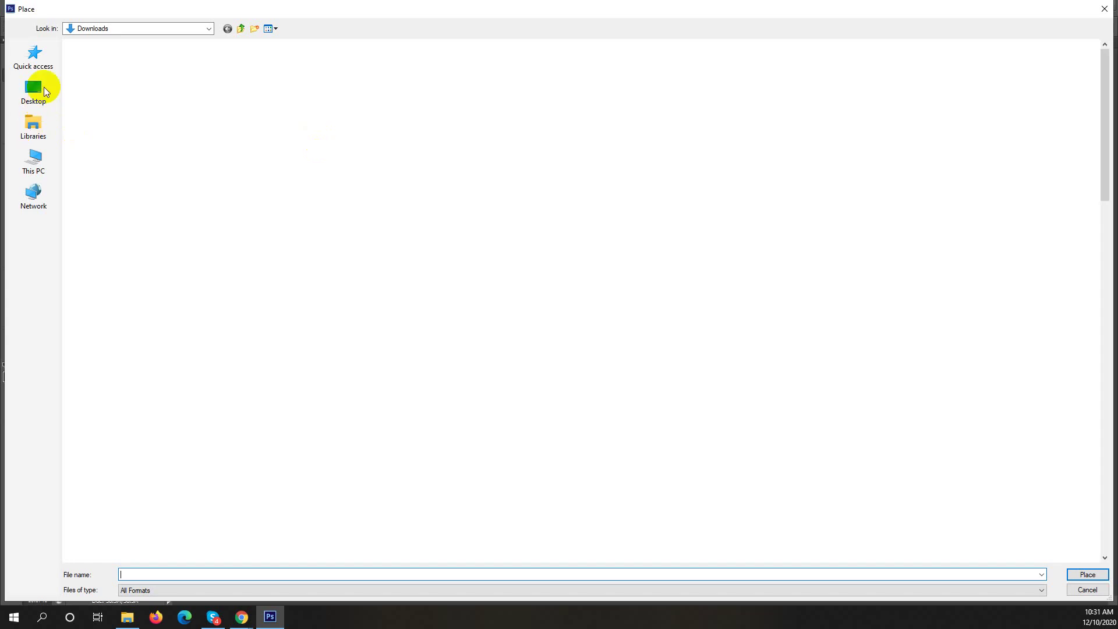
{"action": "left_click", "coordinate": [45, 90]}
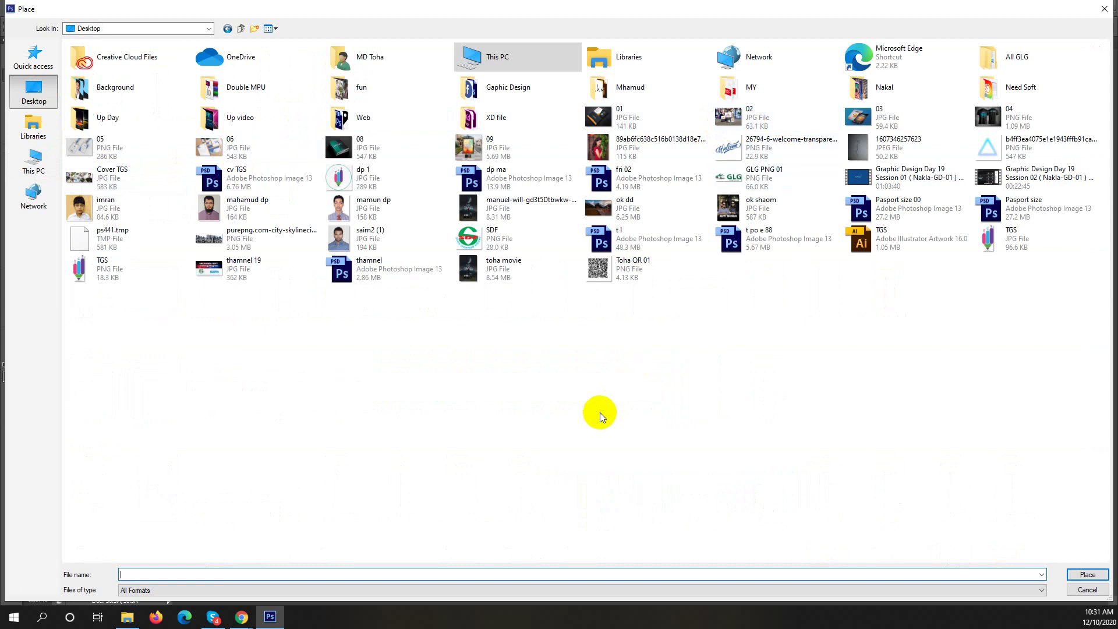
{"action": "left_click", "coordinate": [45, 155]}
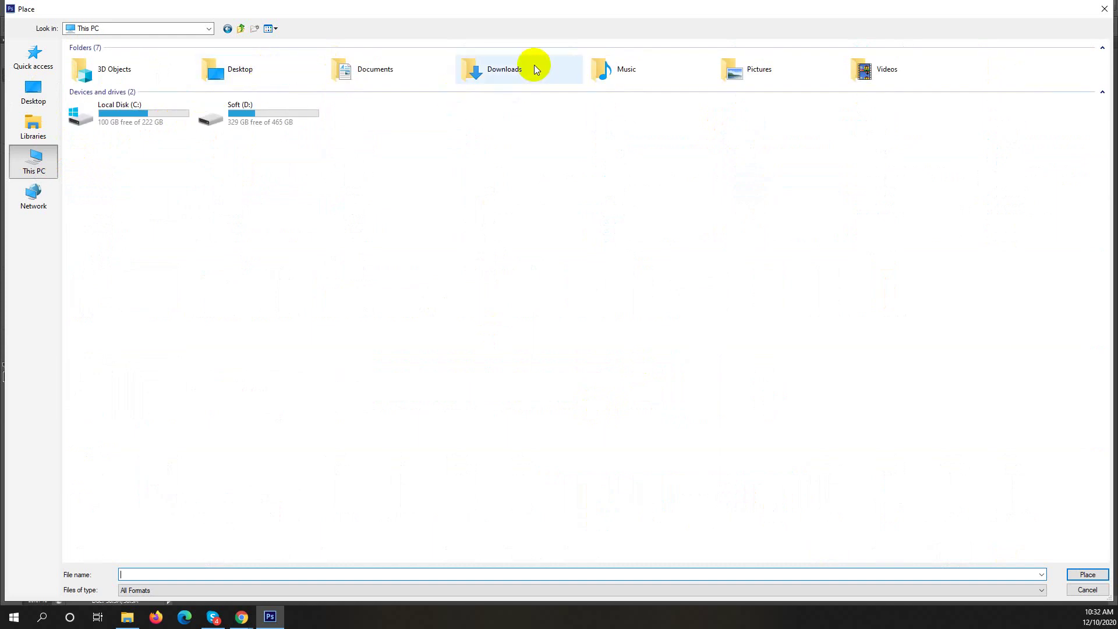
{"action": "double_click", "coordinate": [533, 66]}
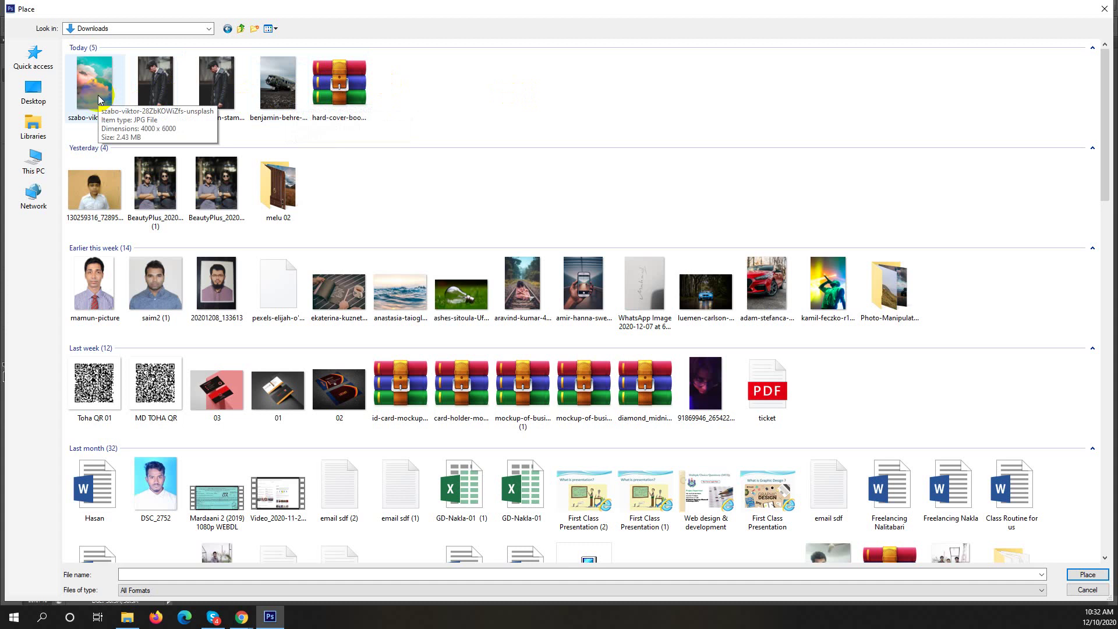
{"action": "left_click", "coordinate": [98, 101]}
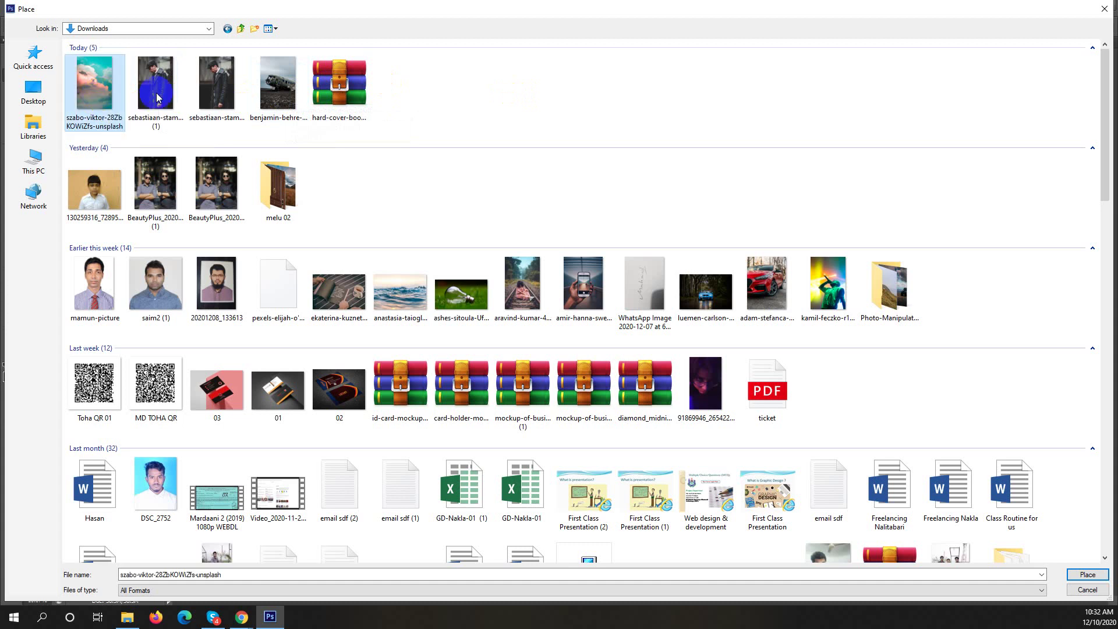
{"action": "left_click", "coordinate": [1078, 578]}
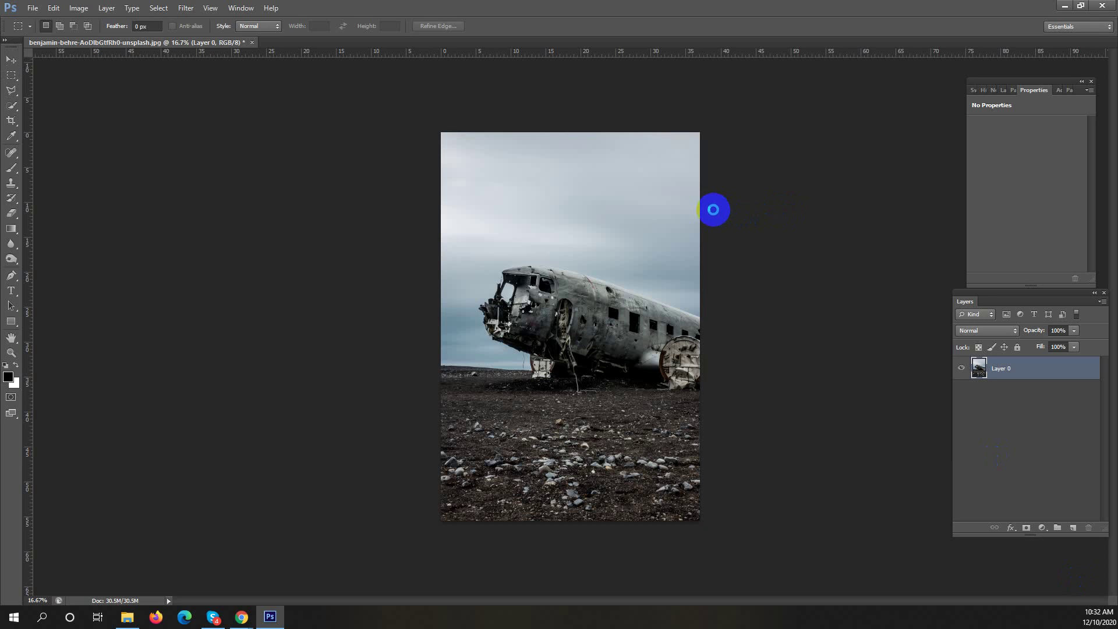
Move the placed clouds up the canvas and commit the placement.
{"action": "left_click_drag", "start_coordinate": [649, 311], "coordinate": [646, 287]}
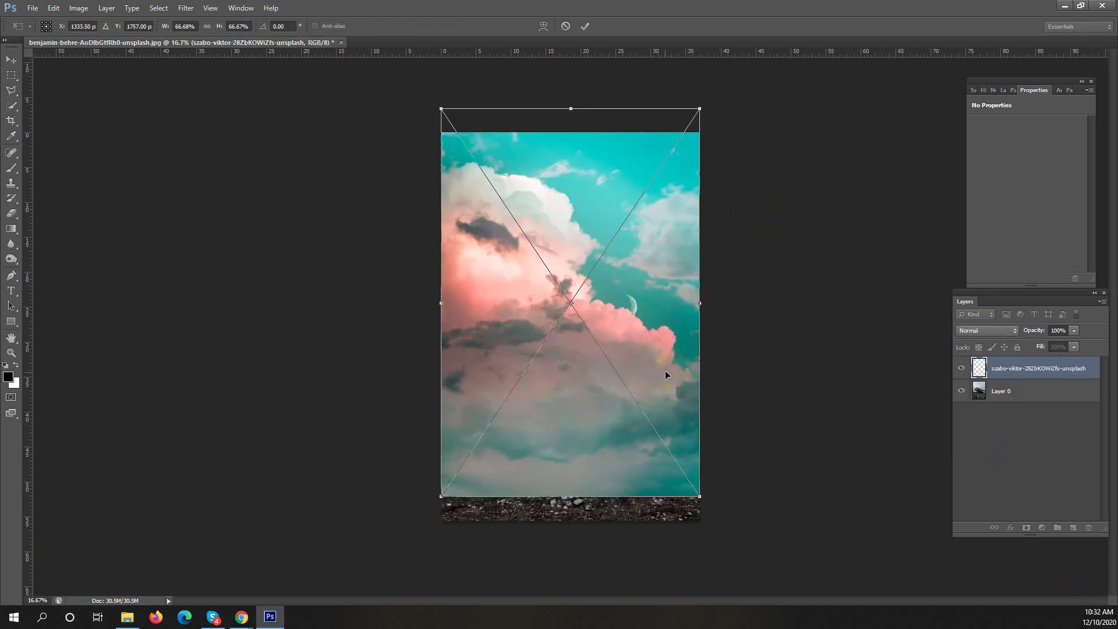
{"action": "key", "text": "Return"}
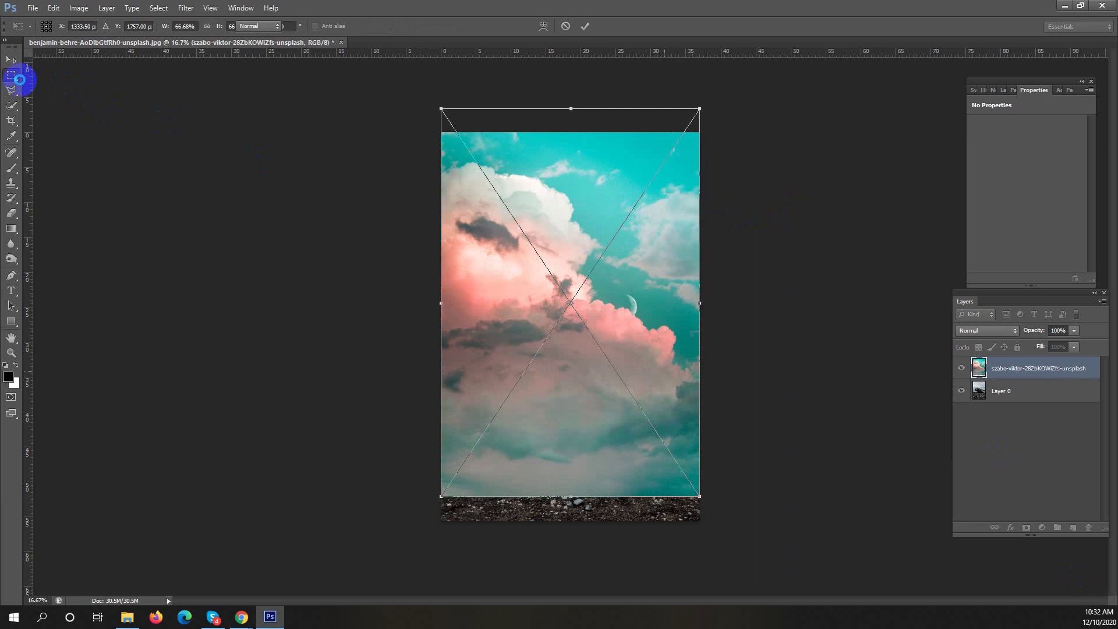
{"action": "left_click", "coordinate": [14, 77]}
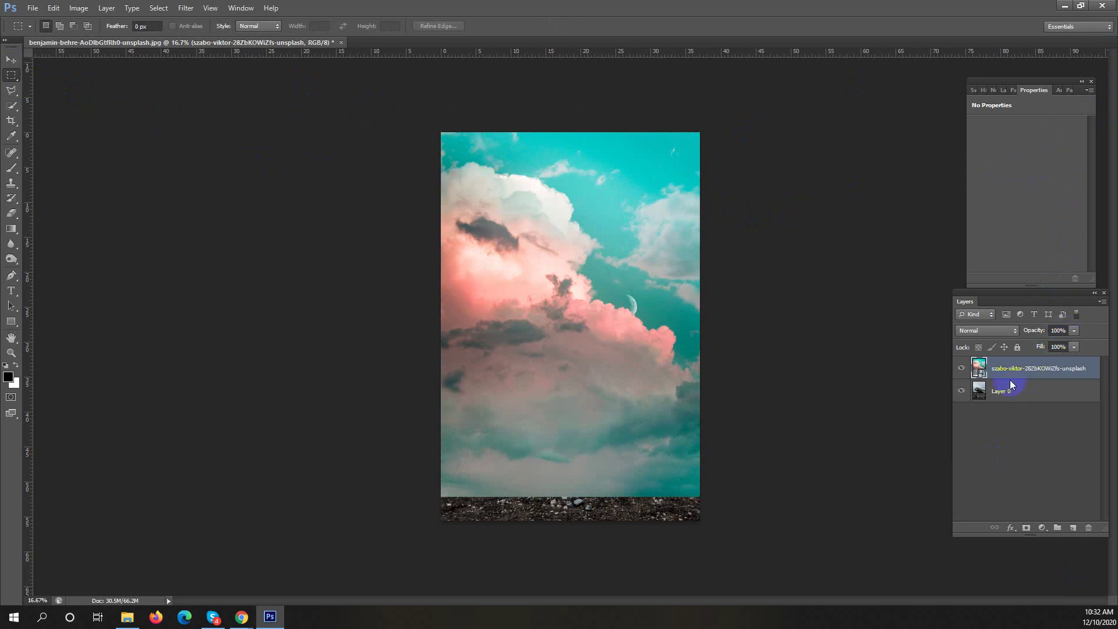
Rasterize the clouds, set about 66% opacity, and erase them off the plane with a 463 px eraser.
{"action": "left_click", "coordinate": [11, 212]}
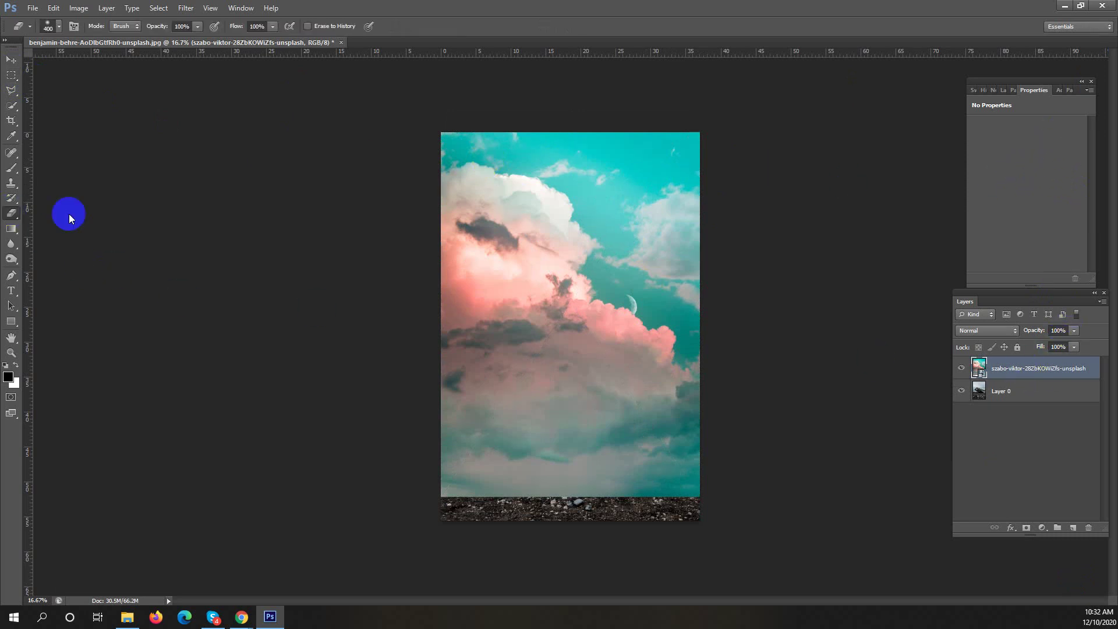
{"action": "left_click", "coordinate": [482, 274]}
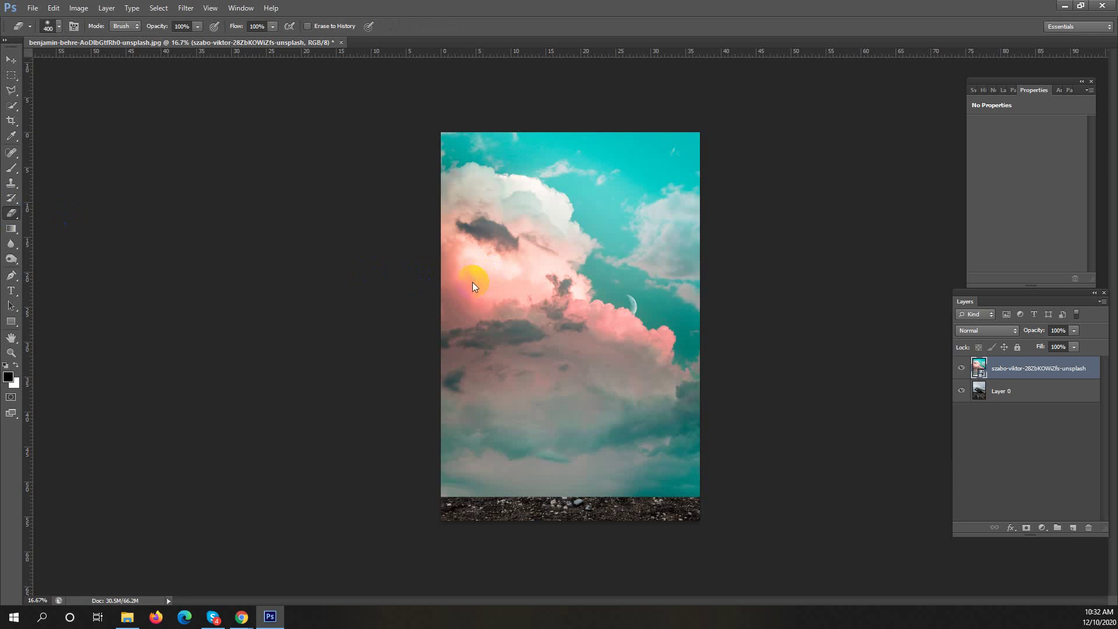
{"action": "left_click", "coordinate": [537, 244]}
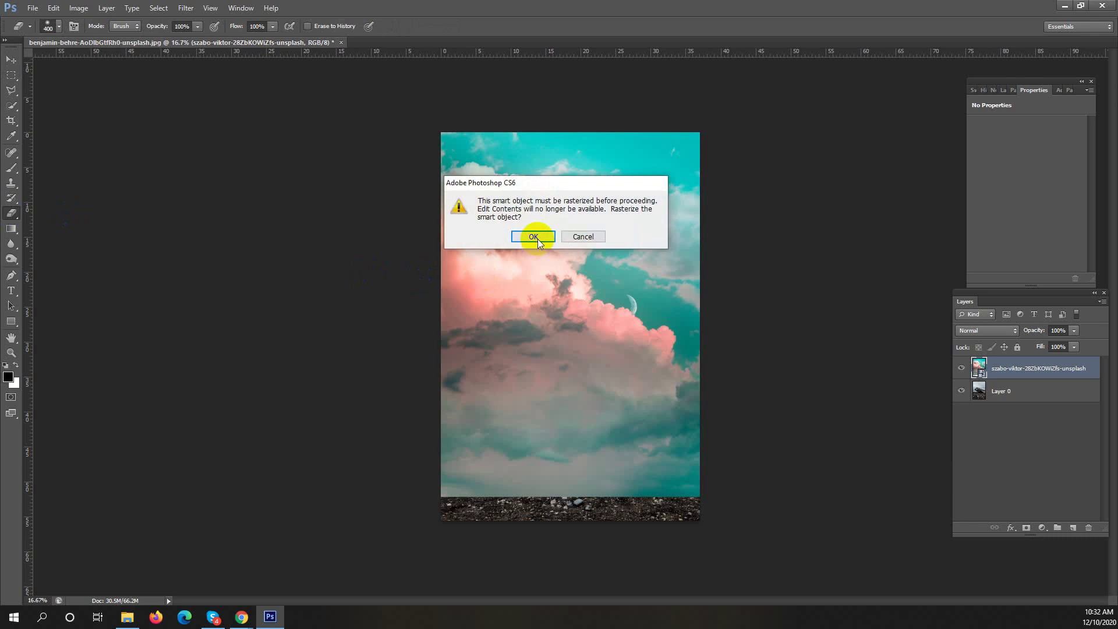
{"action": "left_click", "coordinate": [1073, 330]}
{"action": "left_click", "coordinate": [1050, 343]}
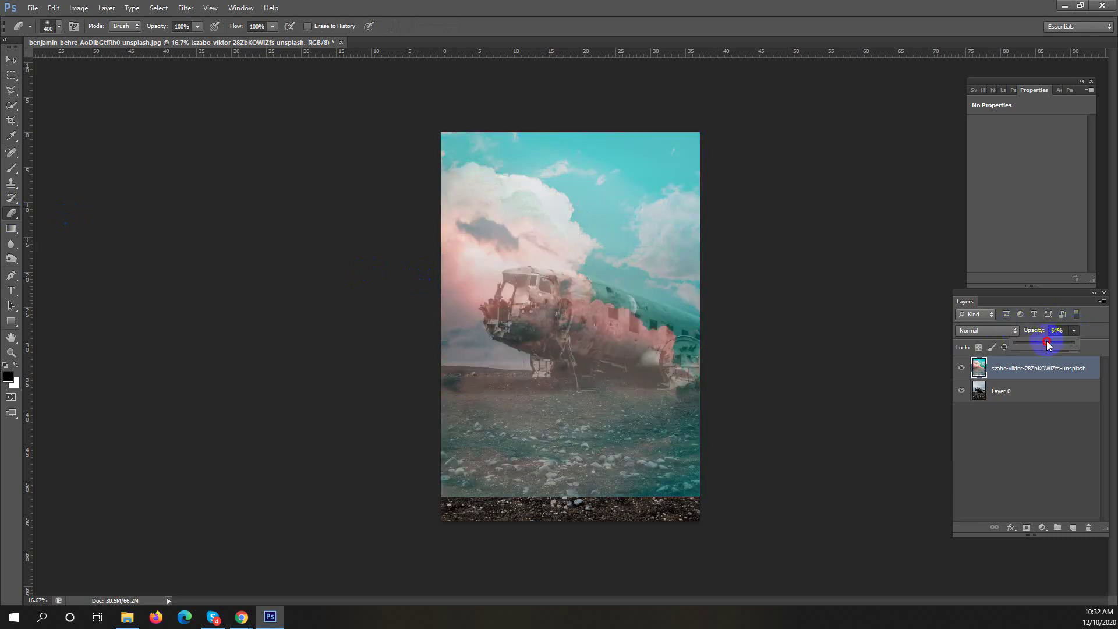
{"action": "left_click_drag", "start_coordinate": [1051, 344], "coordinate": [1054, 344]}
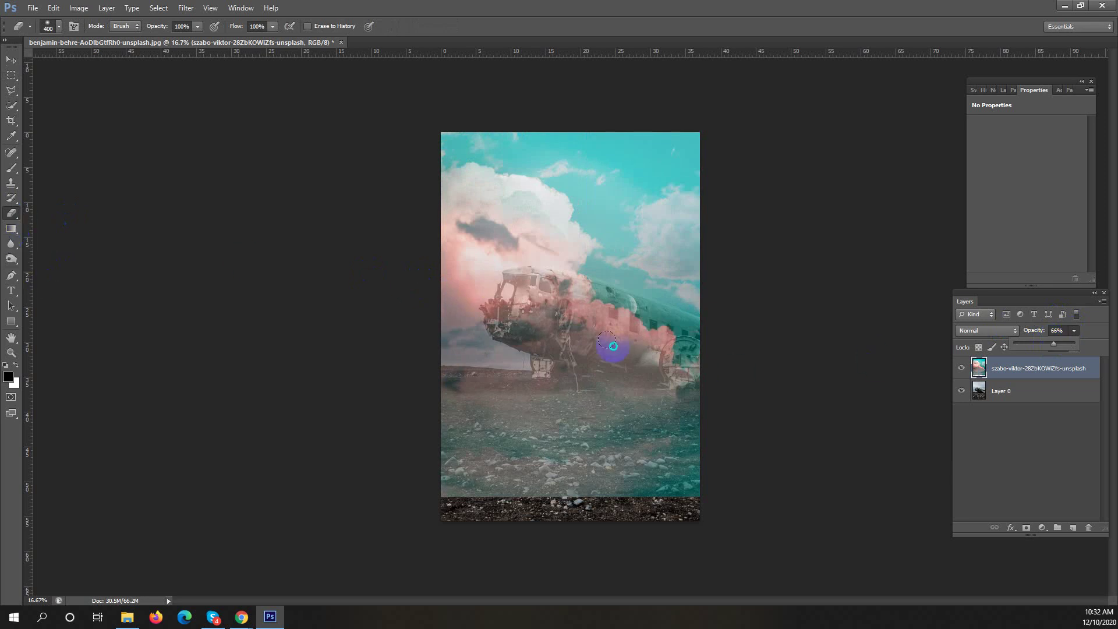
{"action": "right_click", "coordinate": [623, 345]}
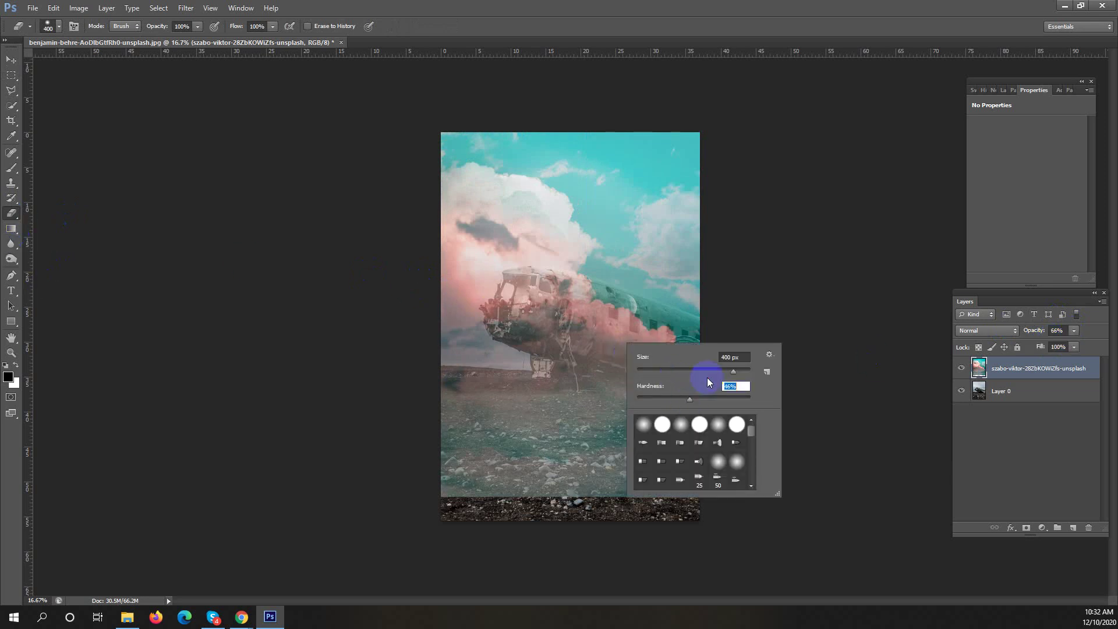
{"action": "left_click", "coordinate": [737, 371]}
{"action": "mouse_move", "coordinate": [588, 325]}
{"action": "left_mouse_down"}
{"action": "mouse_move", "coordinate": [695, 361]}
{"action": "mouse_move", "coordinate": [507, 276]}
{"action": "mouse_move", "coordinate": [577, 286]}
{"action": "mouse_move", "coordinate": [710, 336]}
{"action": "mouse_move", "coordinate": [568, 290]}
{"action": "mouse_move", "coordinate": [581, 302]}
{"action": "mouse_move", "coordinate": [524, 296]}
{"action": "mouse_move", "coordinate": [504, 315]}
{"action": "mouse_move", "coordinate": [595, 353]}
{"action": "mouse_move", "coordinate": [573, 357]}
{"action": "mouse_move", "coordinate": [556, 378]}
{"action": "mouse_move", "coordinate": [538, 352]}
{"action": "mouse_move", "coordinate": [518, 379]}
{"action": "mouse_move", "coordinate": [423, 376]}
{"action": "mouse_move", "coordinate": [586, 379]}
{"action": "mouse_move", "coordinate": [538, 389]}
{"action": "mouse_move", "coordinate": [704, 404]}
{"action": "mouse_move", "coordinate": [429, 414]}
{"action": "mouse_move", "coordinate": [415, 430]}
{"action": "mouse_move", "coordinate": [715, 429]}
{"action": "mouse_move", "coordinate": [431, 443]}
{"action": "mouse_move", "coordinate": [695, 451]}
{"action": "mouse_move", "coordinate": [520, 461]}
{"action": "mouse_move", "coordinate": [670, 464]}
{"action": "mouse_move", "coordinate": [436, 480]}
{"action": "mouse_move", "coordinate": [736, 472]}
{"action": "mouse_move", "coordinate": [405, 475]}
{"action": "mouse_move", "coordinate": [695, 475]}
{"action": "mouse_move", "coordinate": [700, 486]}
{"action": "mouse_move", "coordinate": [419, 488]}
{"action": "mouse_move", "coordinate": [616, 332]}
{"action": "mouse_move", "coordinate": [512, 299]}
{"action": "mouse_move", "coordinate": [582, 302]}
{"action": "mouse_move", "coordinate": [700, 337]}
{"action": "mouse_move", "coordinate": [444, 401]}
{"action": "left_mouse_up"}
Fade the cloud layer to 58% and erase it off the cockpit with a 108 px eraser.
{"action": "left_click", "coordinate": [1017, 347]}
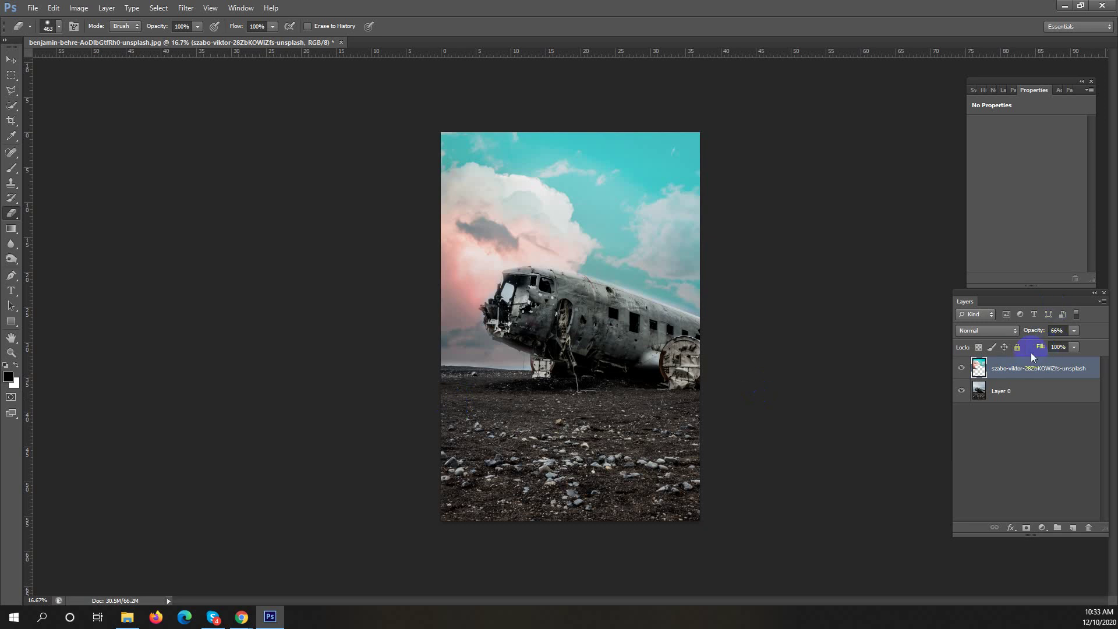
{"action": "left_click_drag", "start_coordinate": [1072, 330], "coordinate": [1106, 349]}
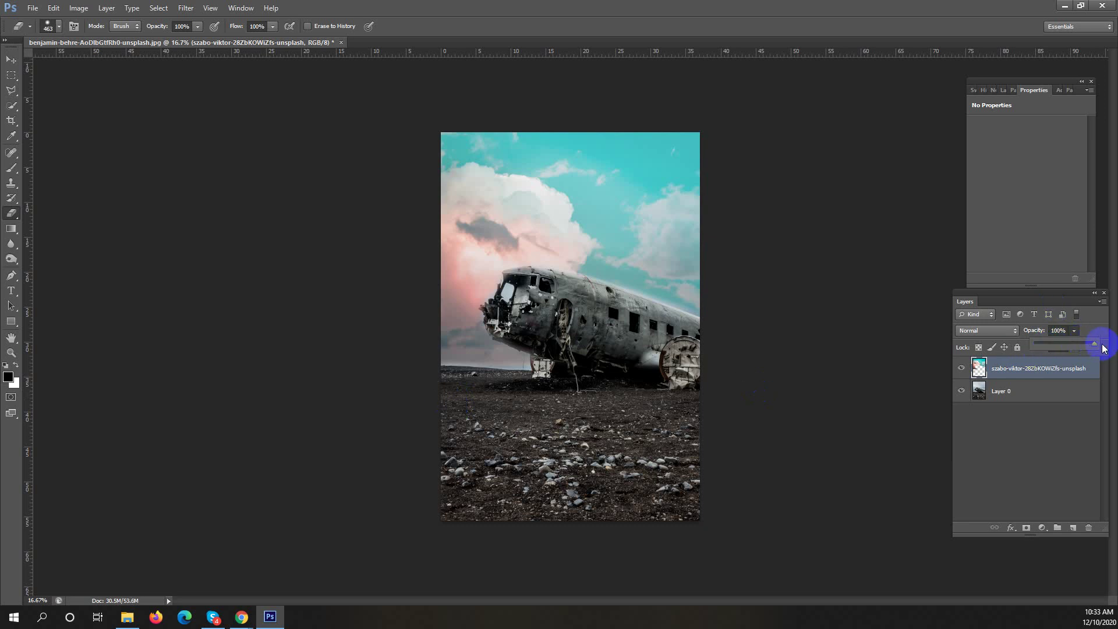
{"action": "left_click", "coordinate": [1082, 343]}
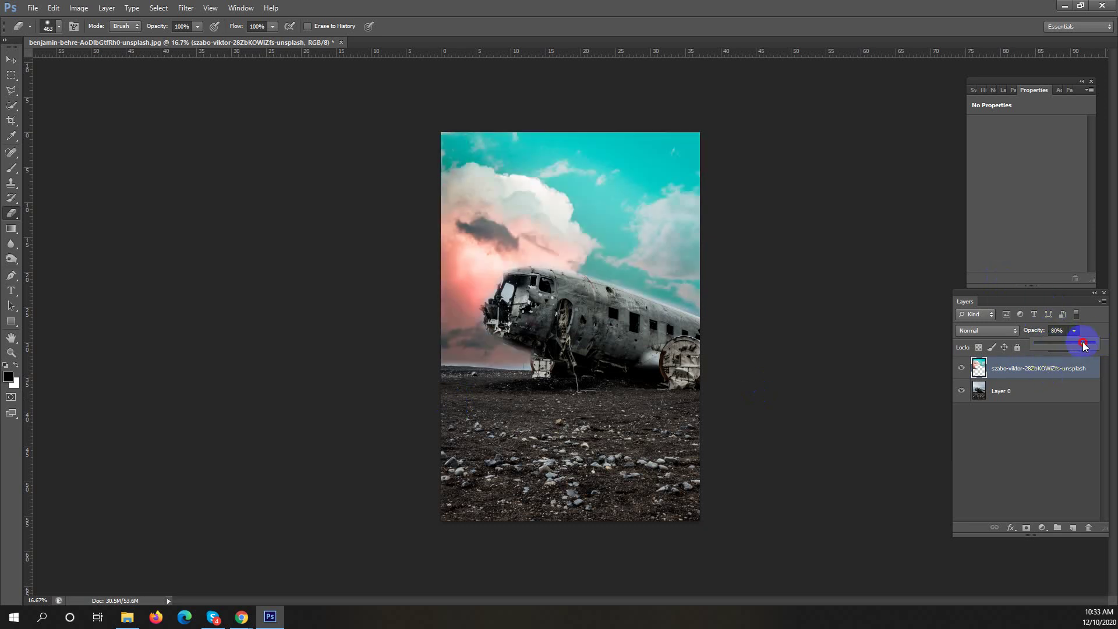
{"action": "left_click_drag", "start_coordinate": [1082, 343], "coordinate": [1069, 343]}
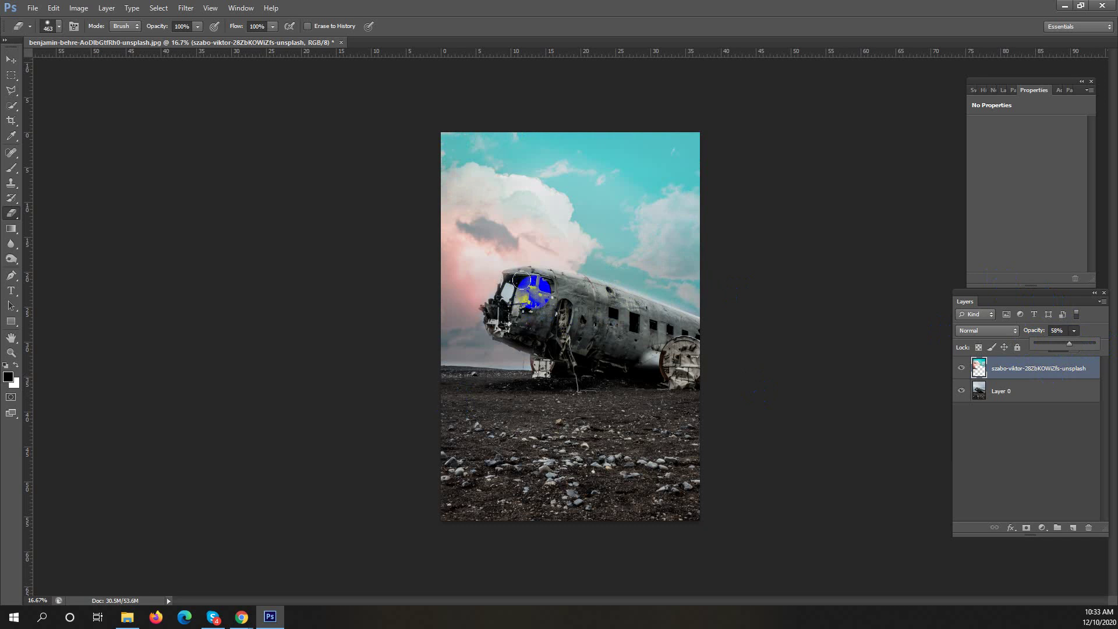
{"action": "left_click_drag", "start_coordinate": [522, 280], "coordinate": [564, 309]}
{"action": "right_click", "coordinate": [571, 322]}
{"action": "left_click", "coordinate": [577, 319]}
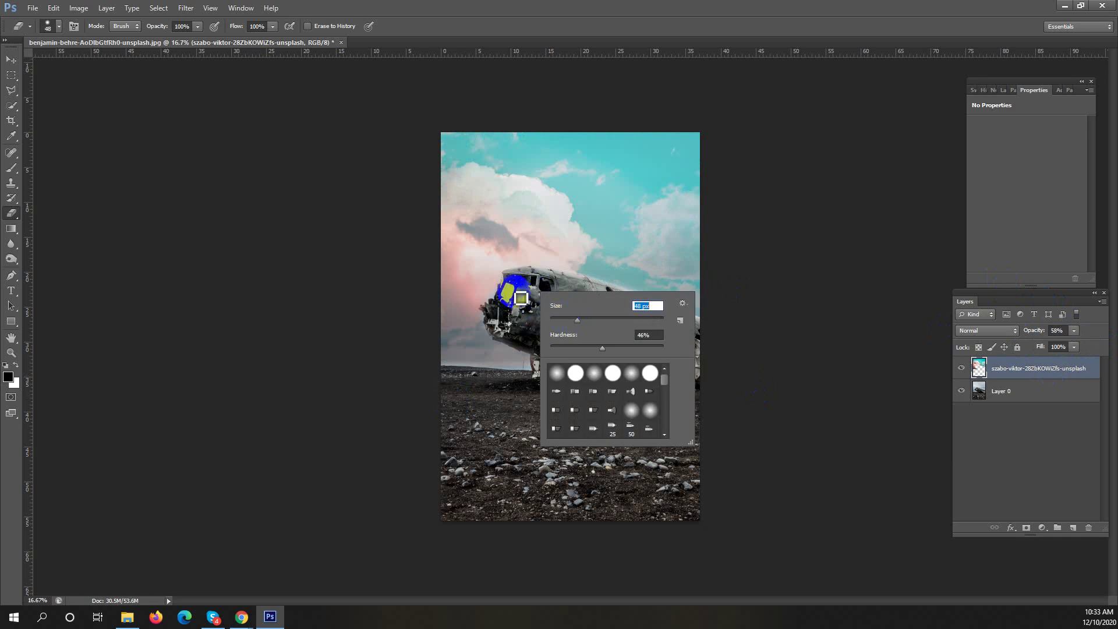
{"action": "left_click", "coordinate": [603, 319]}
{"action": "left_click", "coordinate": [505, 285]}
{"action": "mouse_move", "coordinate": [507, 287]}
{"action": "left_mouse_down"}
{"action": "mouse_move", "coordinate": [503, 277]}
{"action": "mouse_move", "coordinate": [535, 269]}
{"action": "mouse_move", "coordinate": [498, 283]}
{"action": "left_mouse_up"}
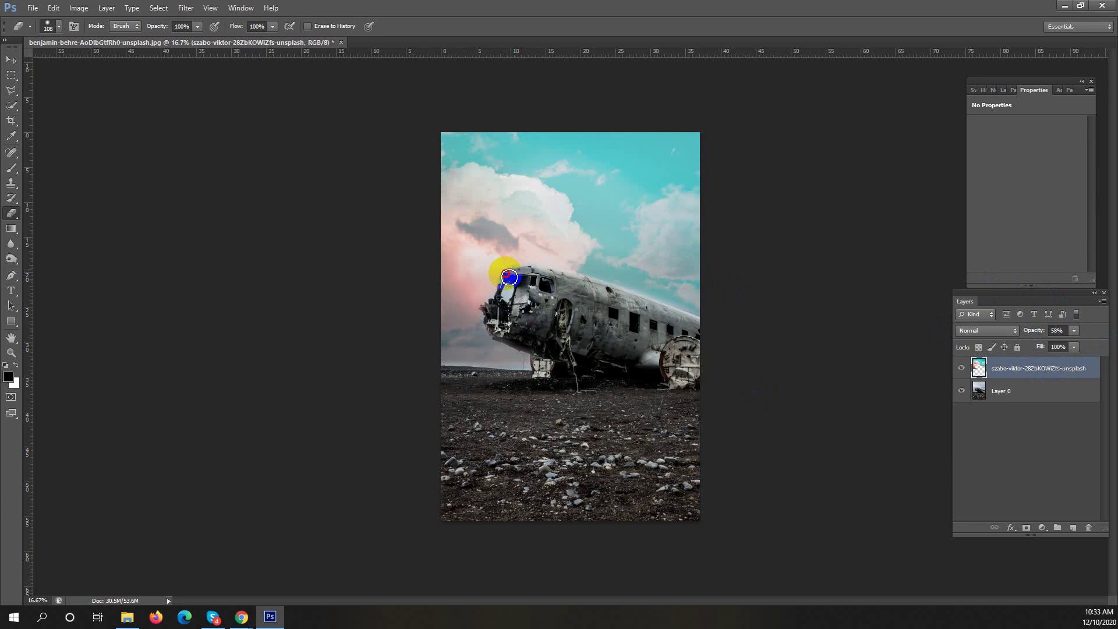
Bring the cloud layer back to 100% opacity.
{"action": "left_click", "coordinate": [1073, 330]}
{"action": "left_click_drag", "start_coordinate": [1074, 338], "coordinate": [1104, 350]}
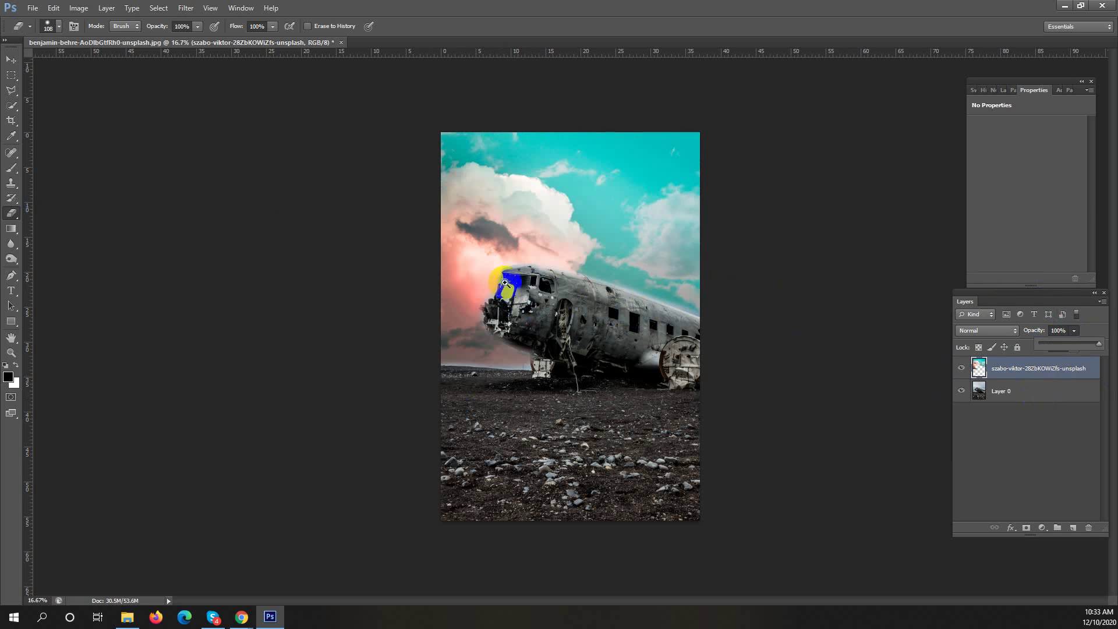
{"action": "scroll", "coordinate": [545, 265], "scroll_direction": "up", "scroll_amount": 16}
{"action": "scroll", "coordinate": [111, 173], "scroll_direction": "left", "scroll_amount": 4}
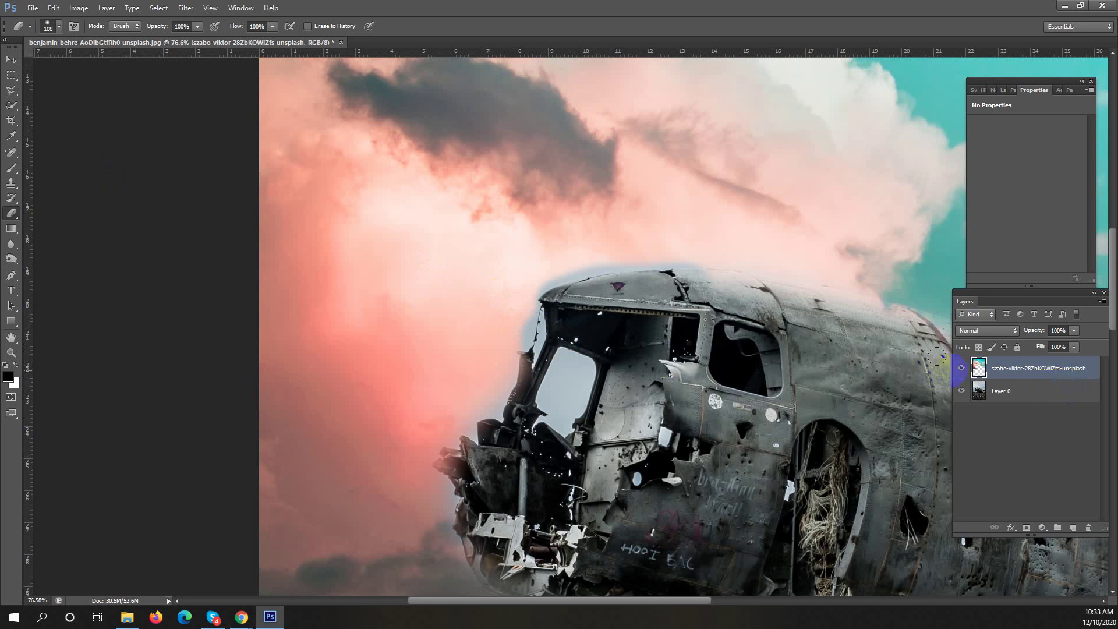
Clone sky with an 89 px Clone Stamp over the cockpit roof edges and nose halo.
{"action": "left_click", "coordinate": [11, 183]}
{"action": "right_click", "coordinate": [525, 339]}
{"action": "mouse_move", "coordinate": [570, 370]}
{"action": "left_mouse_down"}
{"action": "mouse_move", "coordinate": [554, 391]}
{"action": "mouse_move", "coordinate": [567, 361]}
{"action": "mouse_move", "coordinate": [584, 375]}
{"action": "mouse_move", "coordinate": [561, 422]}
{"action": "mouse_move", "coordinate": [542, 411]}
{"action": "mouse_move", "coordinate": [553, 351]}
{"action": "mouse_move", "coordinate": [485, 314]}
{"action": "mouse_move", "coordinate": [538, 338]}
{"action": "mouse_move", "coordinate": [526, 287]}
{"action": "left_mouse_up"}
{"action": "left_click", "coordinate": [468, 360]}
{"action": "left_click", "coordinate": [482, 312], "text": "alt"}
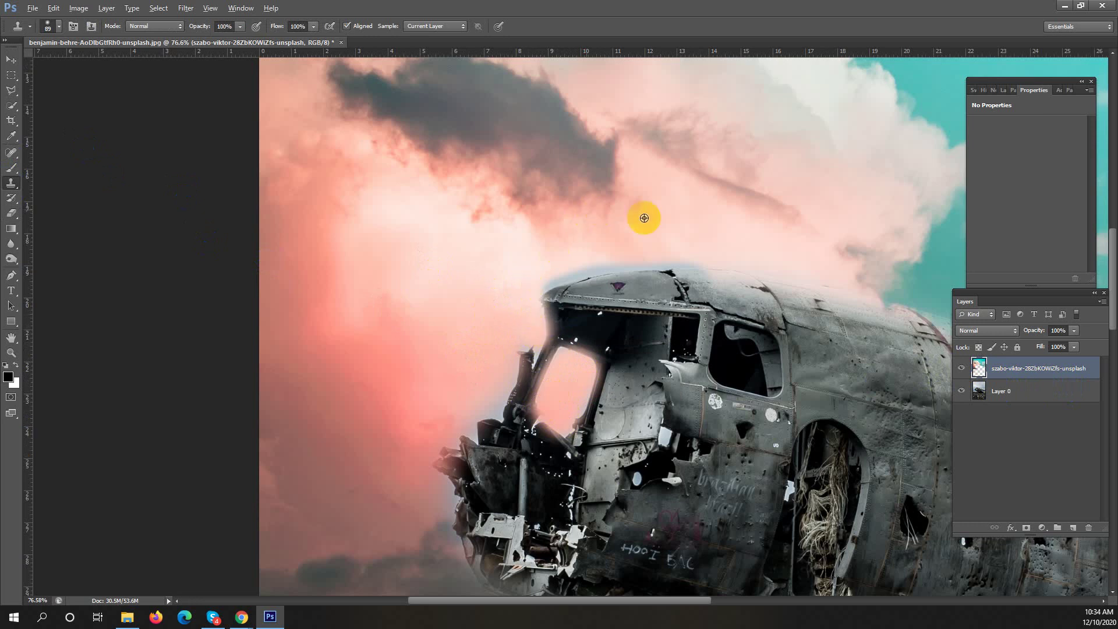
{"action": "left_click", "coordinate": [692, 236], "text": "alt"}
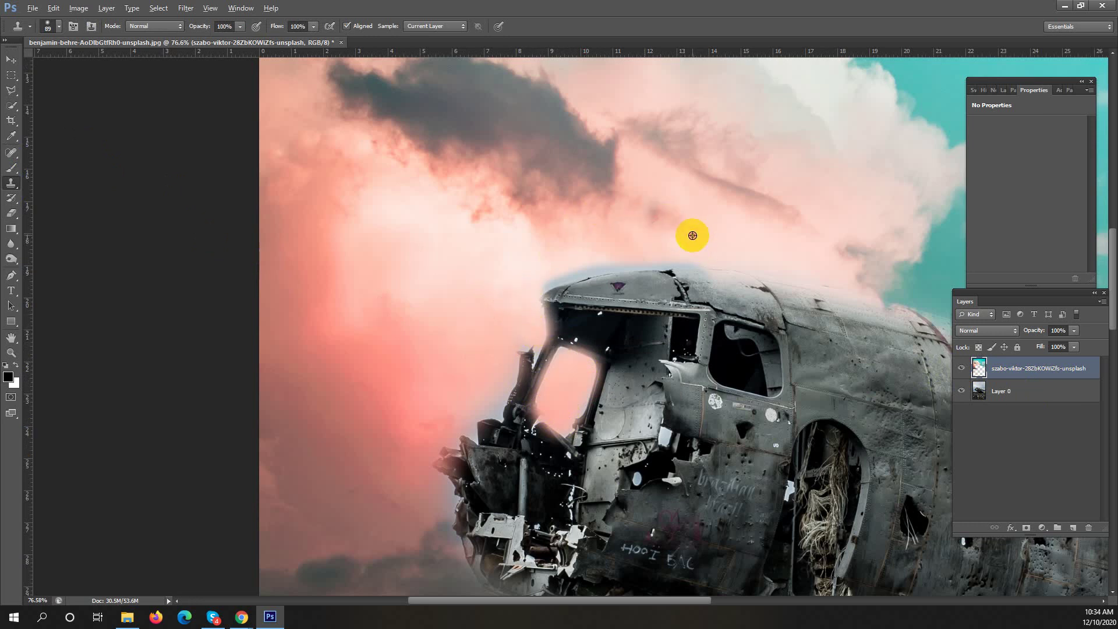
{"action": "mouse_move", "coordinate": [692, 252]}
{"action": "left_mouse_down"}
{"action": "mouse_move", "coordinate": [578, 265]}
{"action": "mouse_move", "coordinate": [551, 285]}
{"action": "left_mouse_up"}
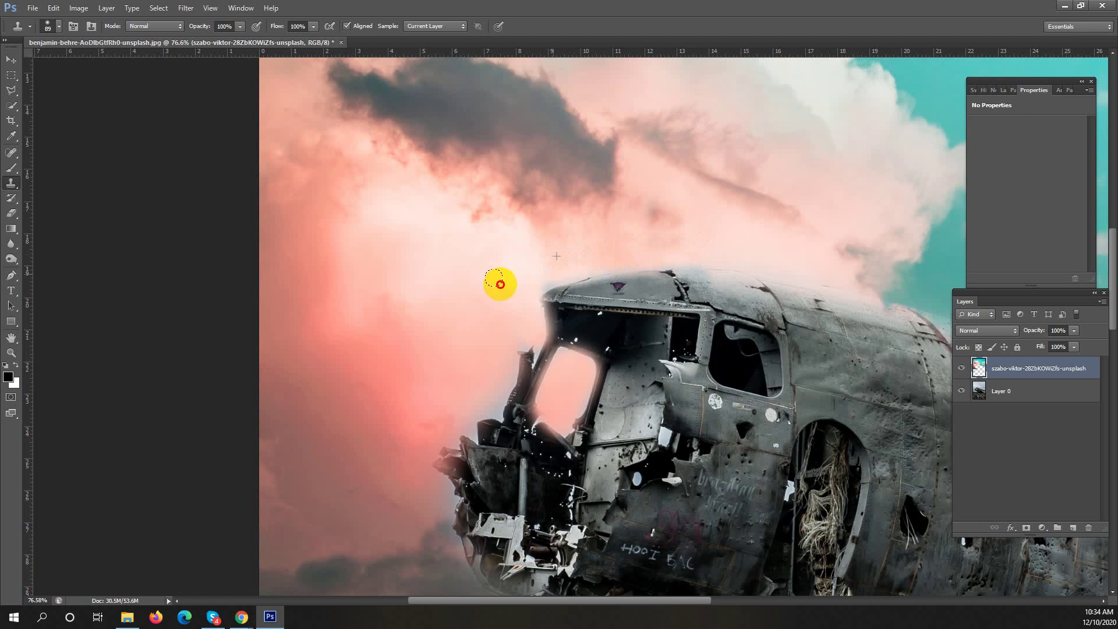
{"action": "mouse_move", "coordinate": [540, 362]}
{"action": "left_mouse_down"}
{"action": "mouse_move", "coordinate": [461, 344]}
{"action": "mouse_move", "coordinate": [458, 316]}
{"action": "left_mouse_up"}
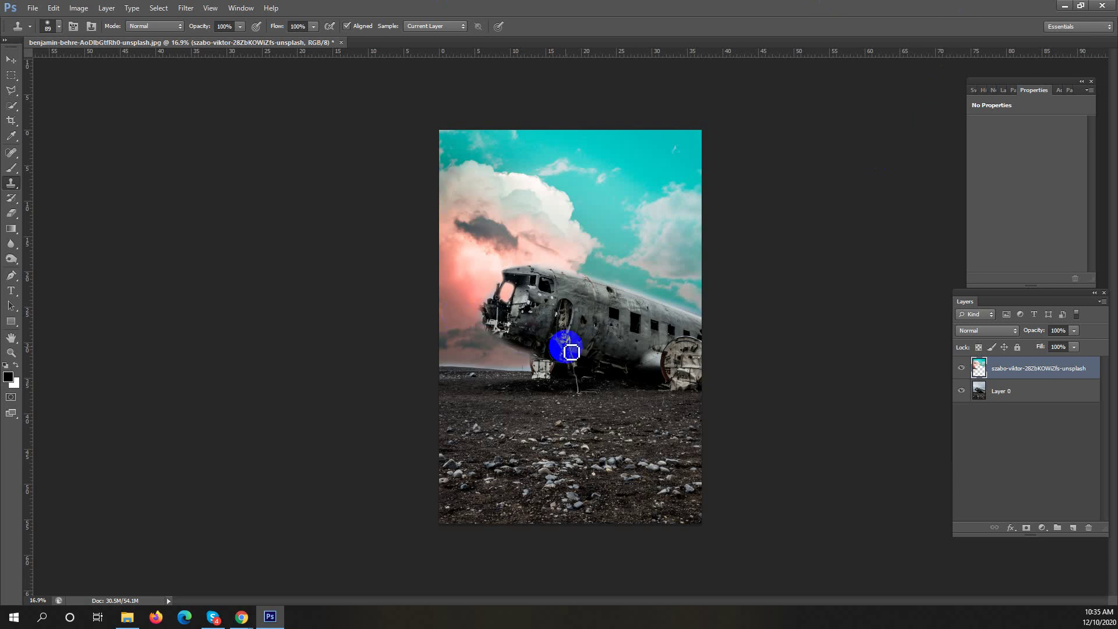
{"action": "left_click_drag", "start_coordinate": [571, 351], "coordinate": [572, 350]}
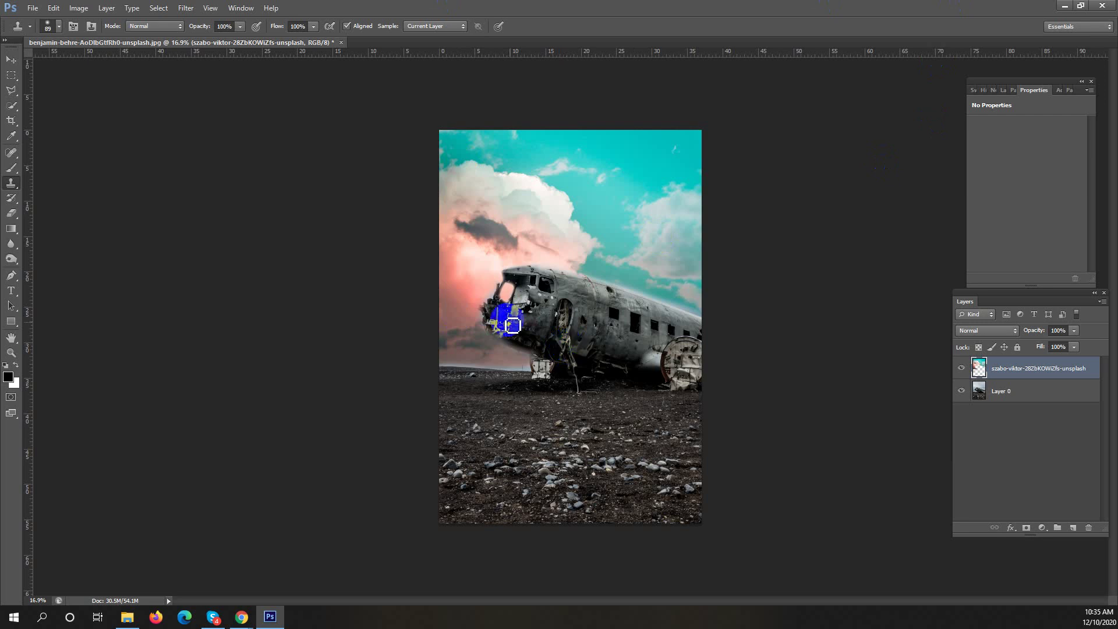
{"action": "left_click_drag", "start_coordinate": [531, 371], "coordinate": [264, 593]}
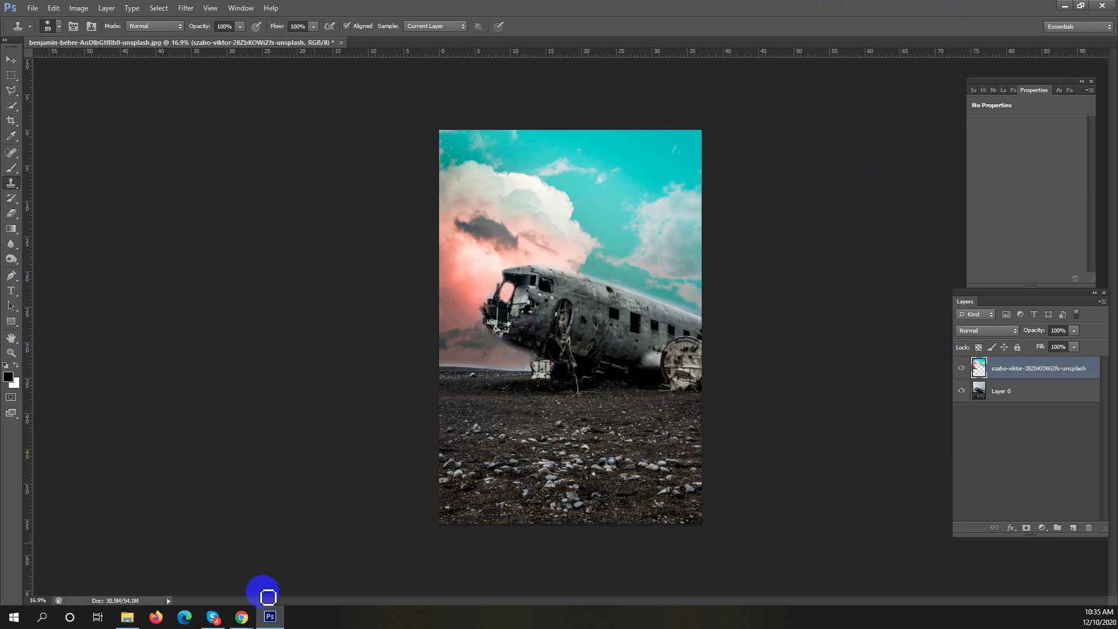
Admit the person waiting to join the Google Meet call and minimize Chrome.
{"action": "left_click", "coordinate": [241, 614]}
{"action": "left_click", "coordinate": [231, 589]}
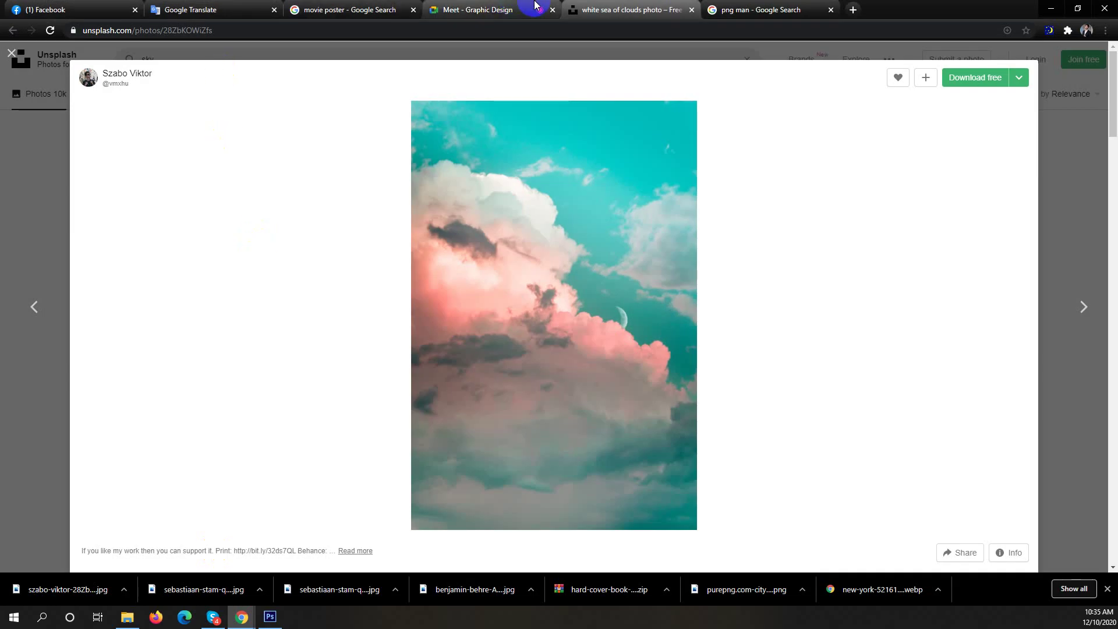
{"action": "left_click", "coordinate": [516, 7]}
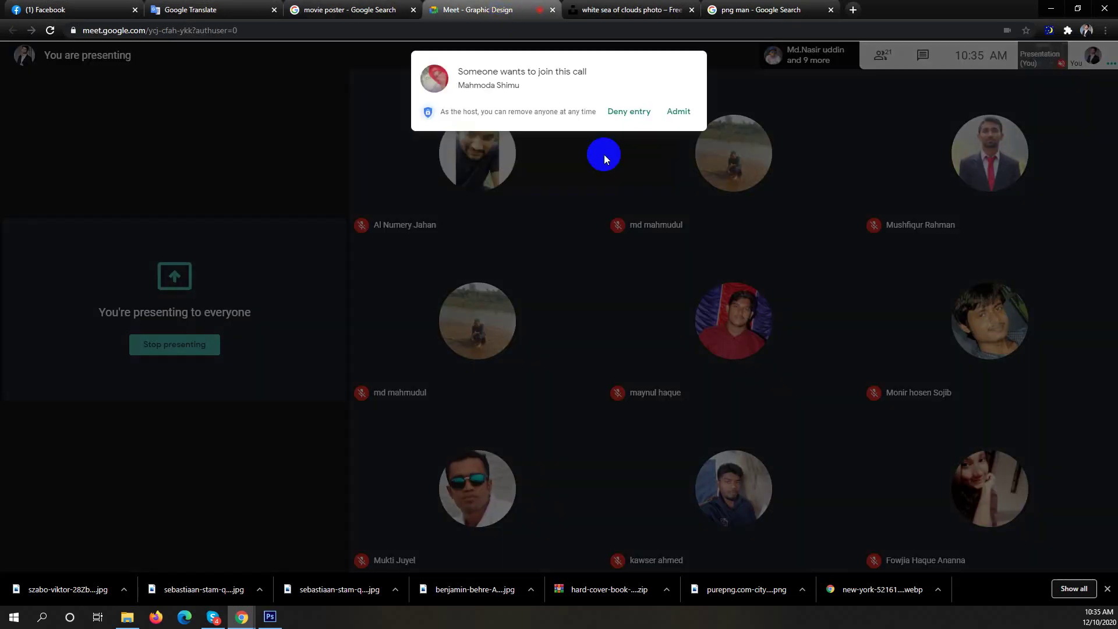
{"action": "left_click", "coordinate": [680, 112]}
{"action": "mouse_move", "coordinate": [688, 106]}
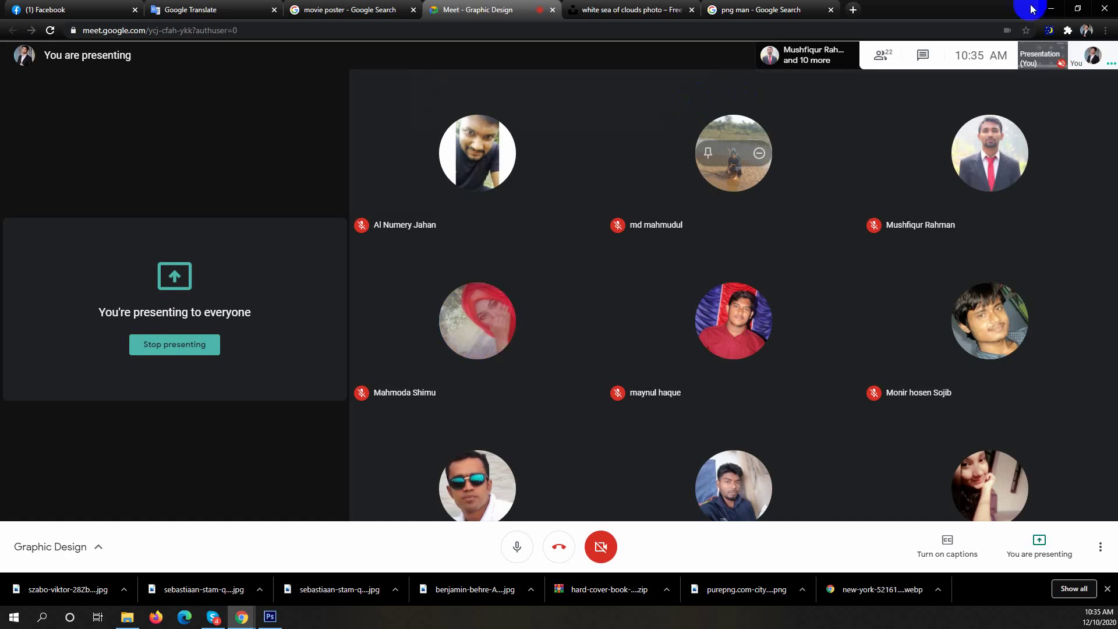
{"action": "left_click", "coordinate": [1051, 8]}
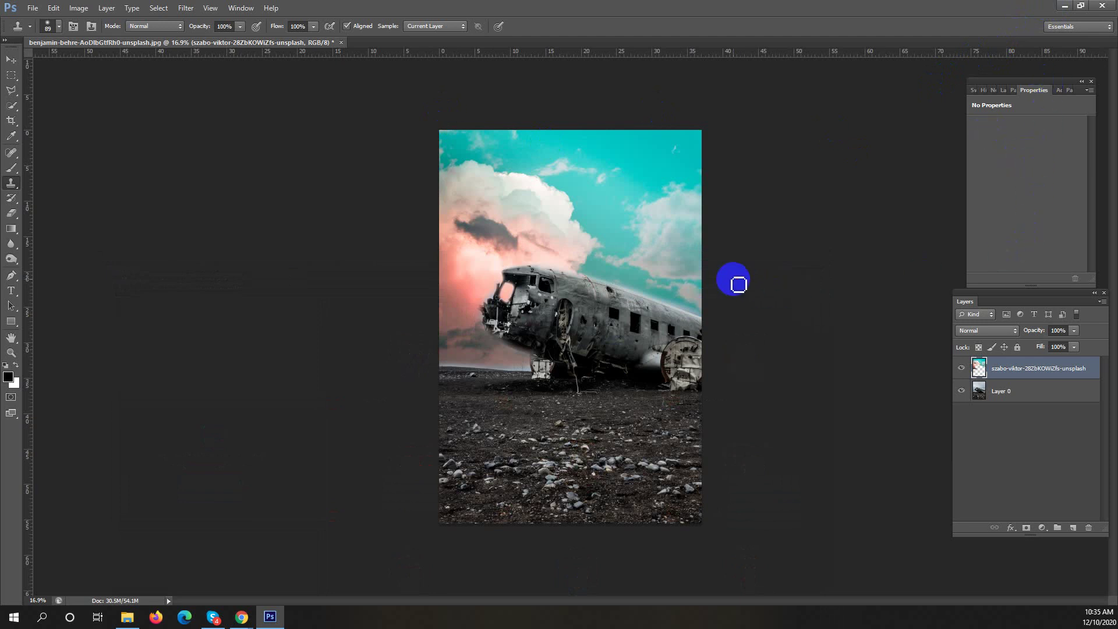
Place the flat-cap man photo, scale it to about 48%, and centre it over the wreck.
{"action": "left_click", "coordinate": [11, 75]}
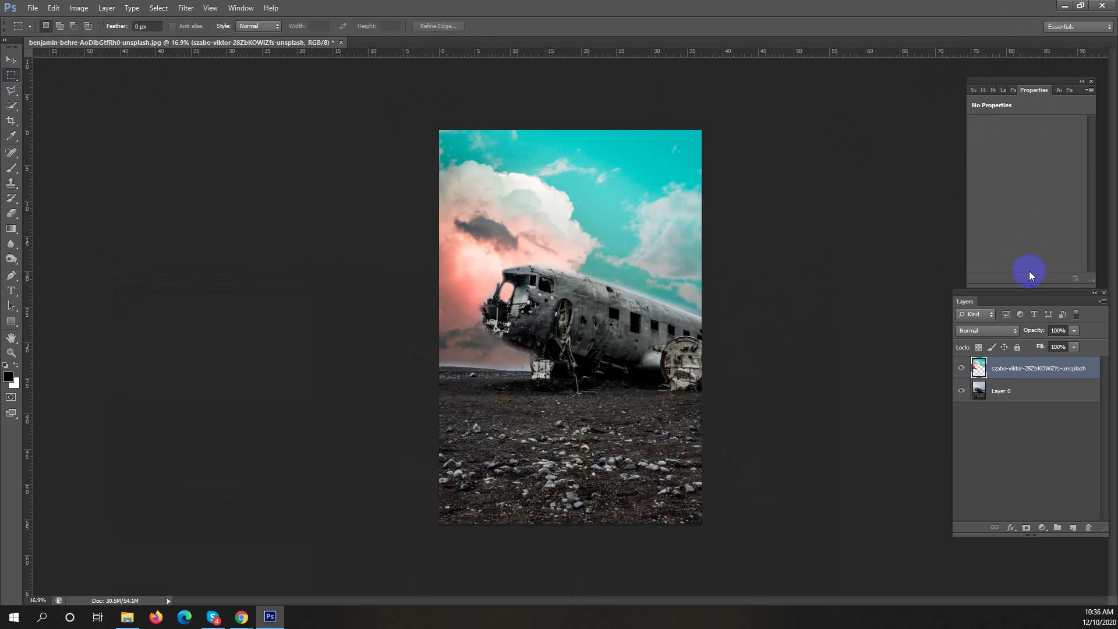
{"action": "left_click", "coordinate": [32, 8]}
{"action": "left_click", "coordinate": [62, 193]}
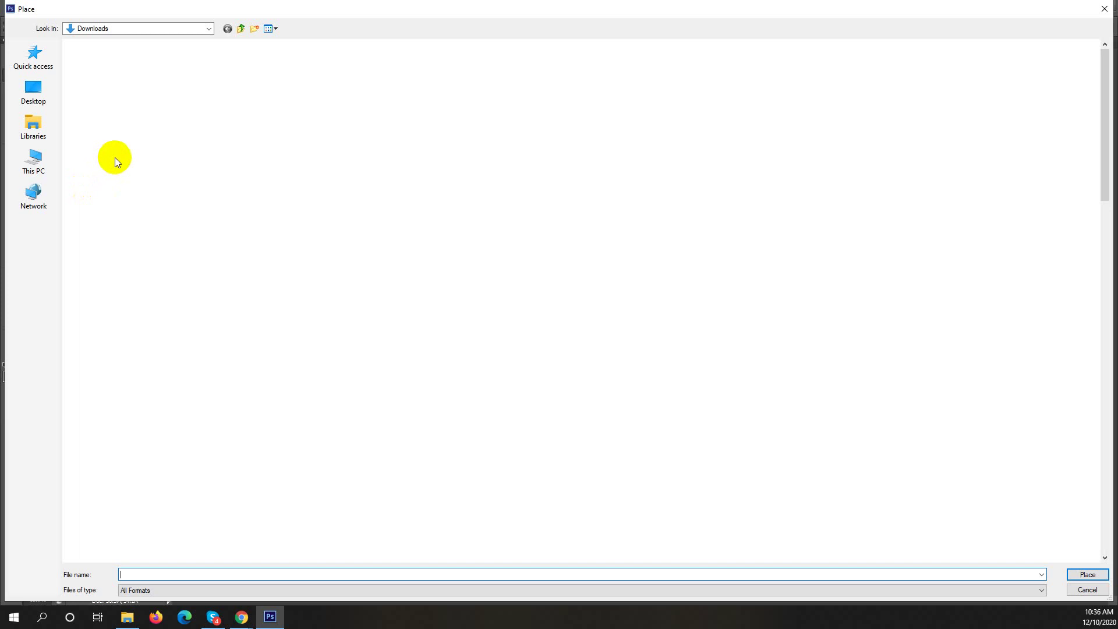
{"action": "left_click", "coordinate": [155, 96]}
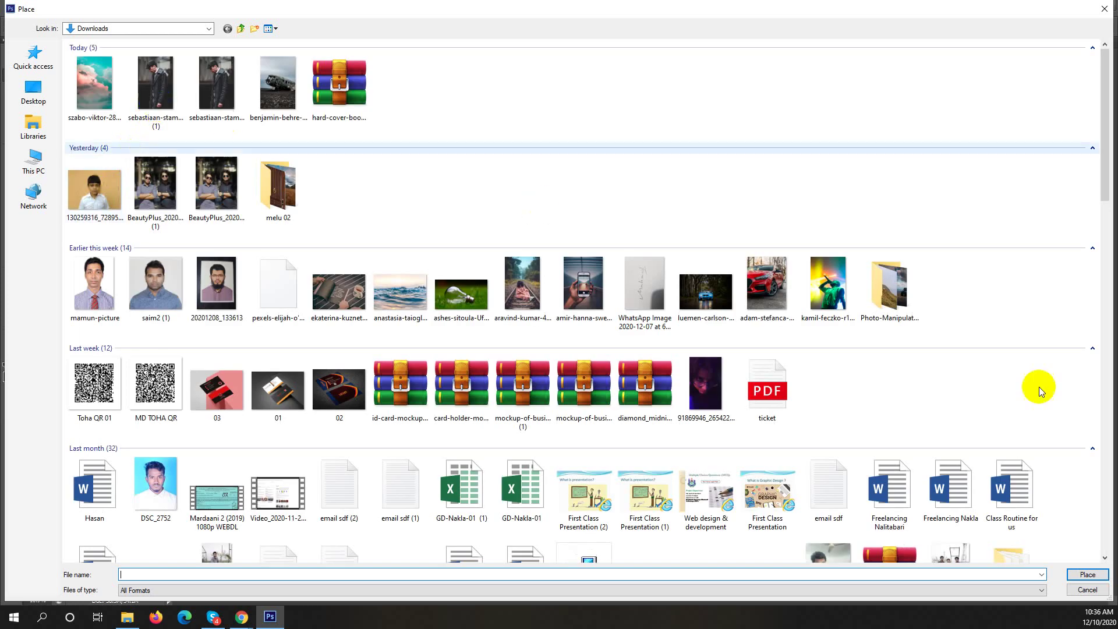
{"action": "left_click", "coordinate": [1088, 574]}
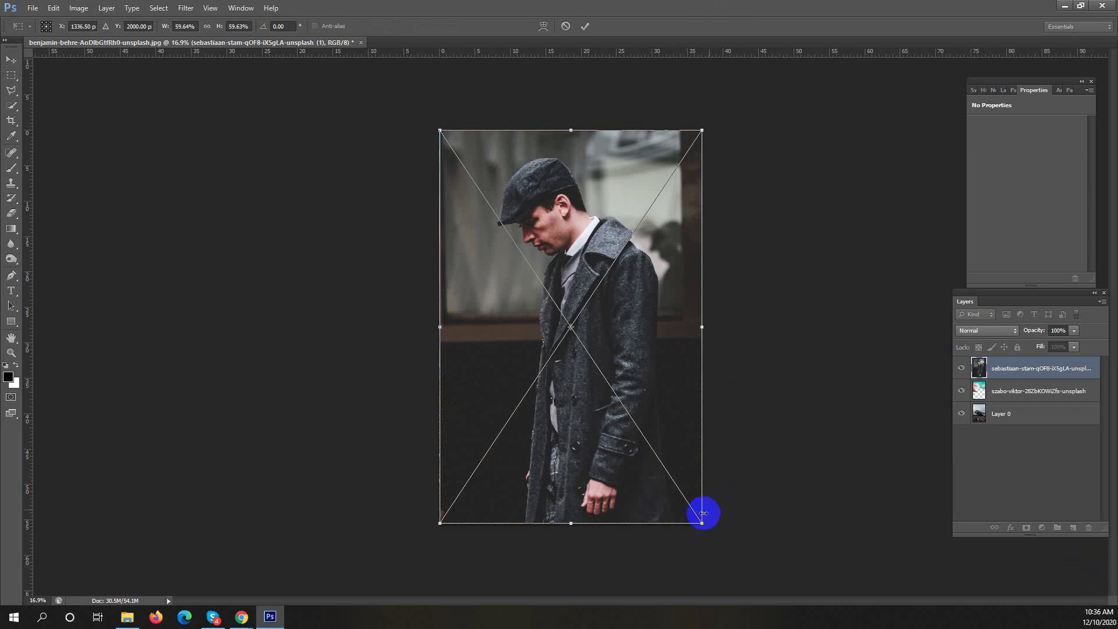
{"action": "left_click_drag", "start_coordinate": [701, 522], "coordinate": [655, 432]}
{"action": "left_click_drag", "start_coordinate": [663, 317], "coordinate": [657, 260]}
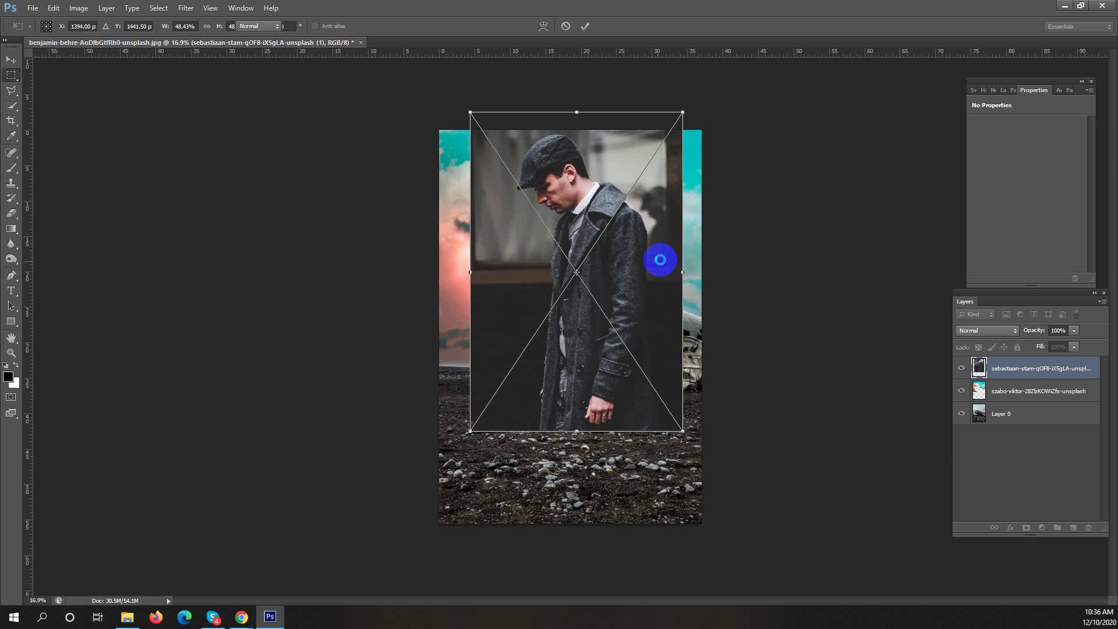
{"action": "key", "text": "Return"}
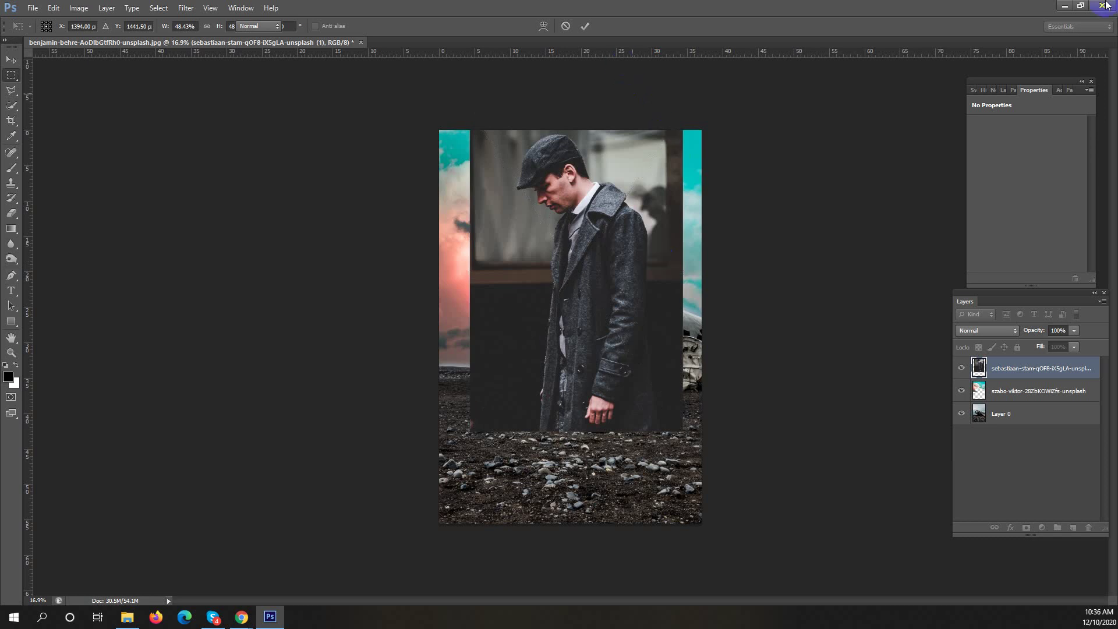
{"action": "left_click", "coordinate": [11, 213]}
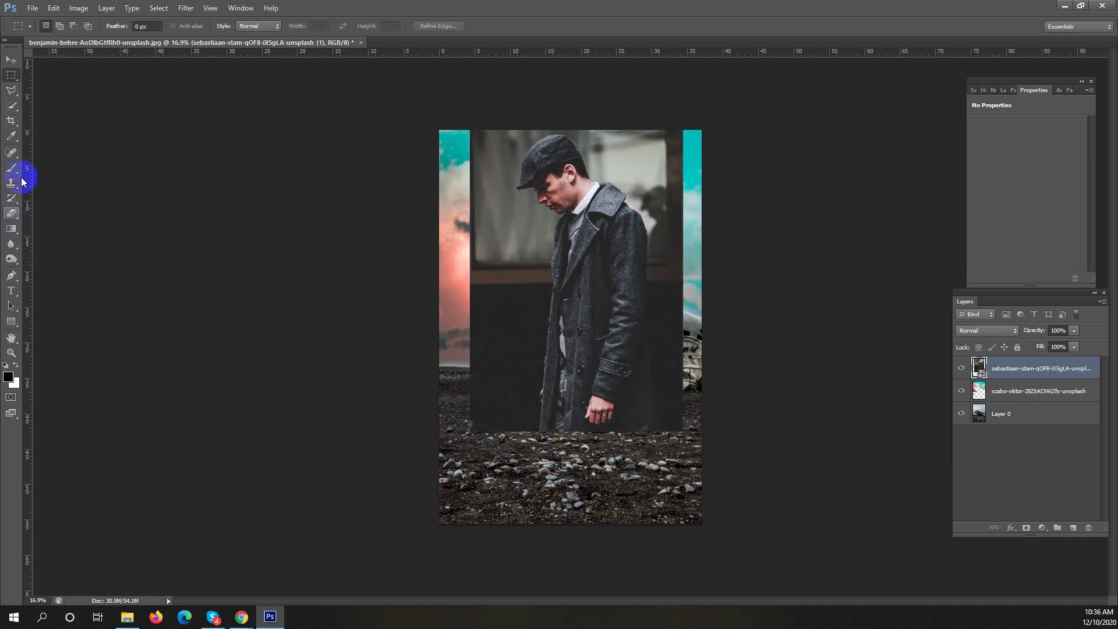
Choose the Background Eraser and rasterize the man's photo layer.
{"action": "left_click", "coordinate": [10, 220]}
{"action": "left_click", "coordinate": [10, 217]}
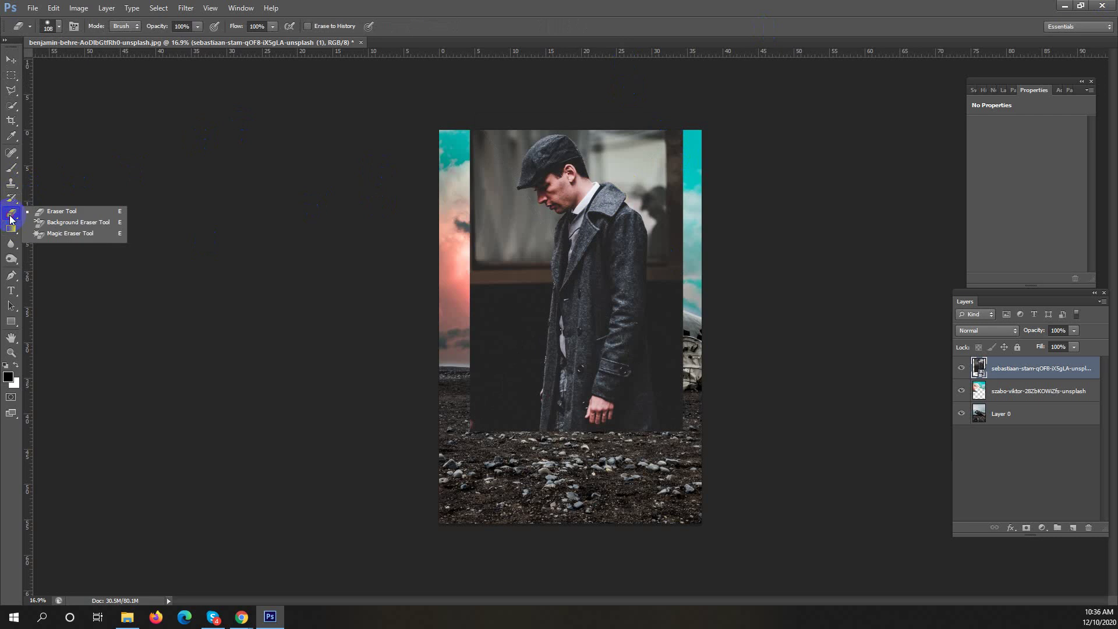
{"action": "left_click", "coordinate": [40, 220]}
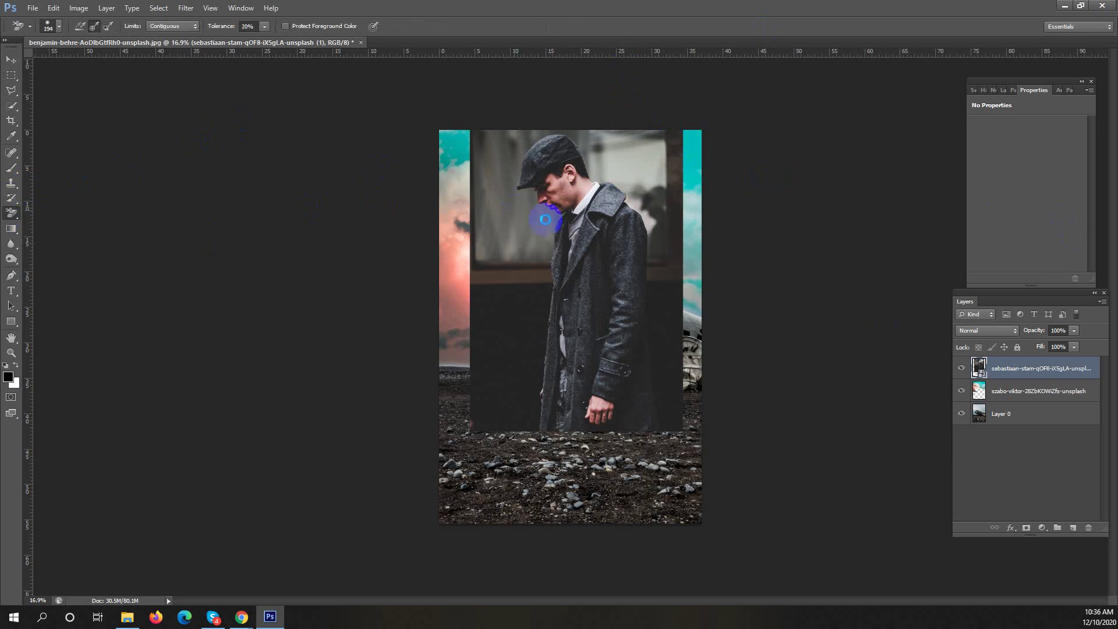
{"action": "left_click", "coordinate": [546, 219]}
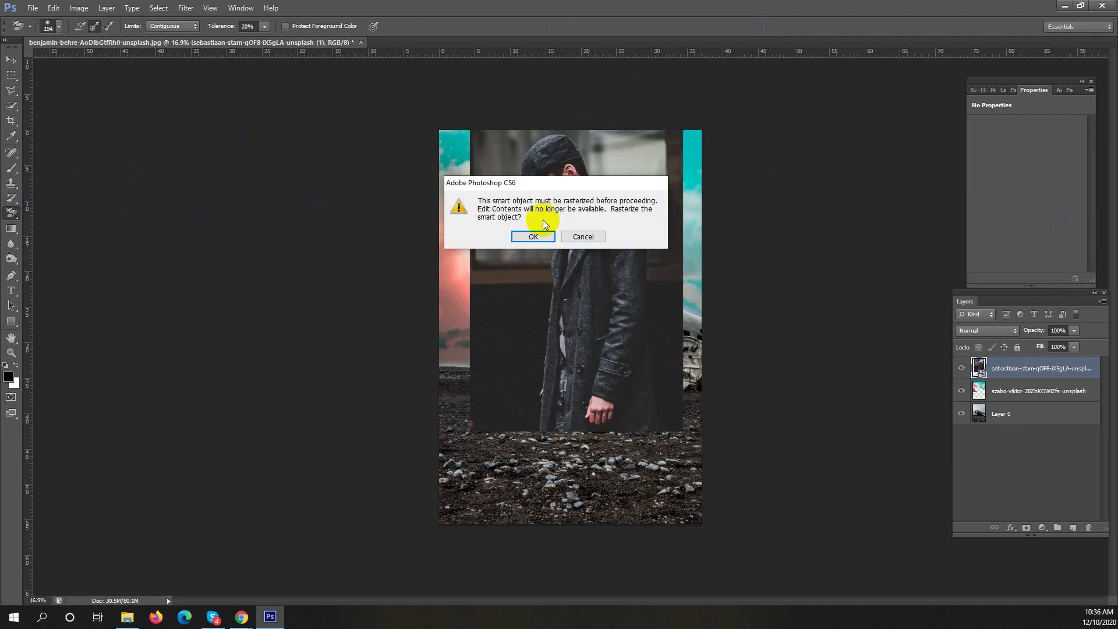
{"action": "left_click", "coordinate": [534, 235]}
Trial-erase the grey backdrop around his face and cap, then undo both strokes.
{"action": "scroll", "coordinate": [526, 220], "scroll_direction": "up", "scroll_amount": 3}
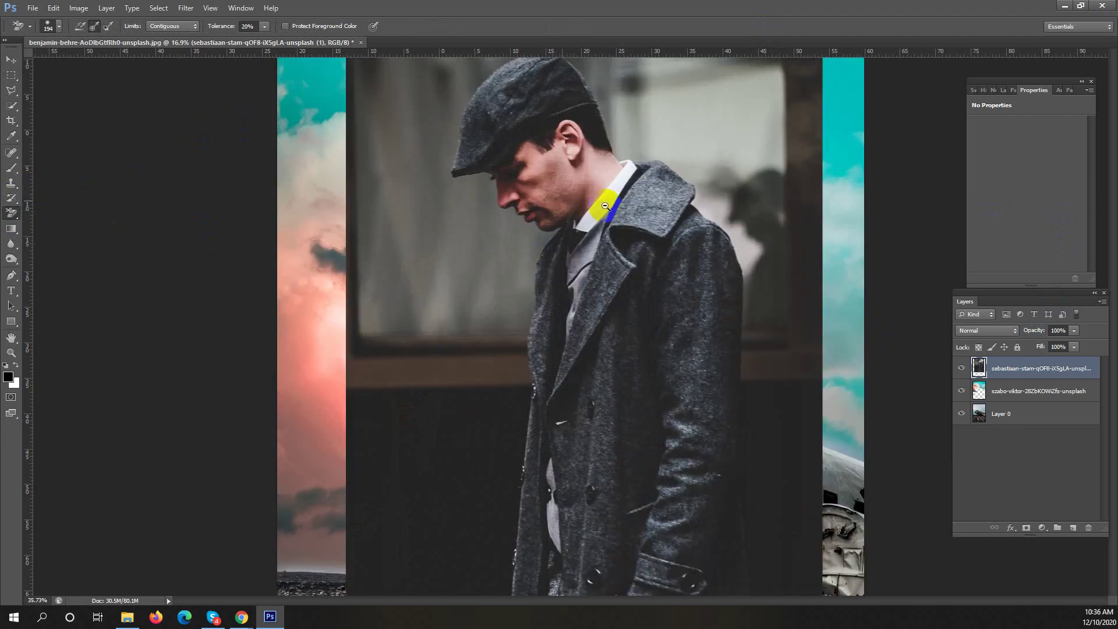
{"action": "mouse_move", "coordinate": [540, 223]}
{"action": "left_mouse_down"}
{"action": "mouse_move", "coordinate": [503, 206]}
{"action": "mouse_move", "coordinate": [487, 161]}
{"action": "mouse_move", "coordinate": [477, 177]}
{"action": "mouse_move", "coordinate": [456, 178]}
{"action": "mouse_move", "coordinate": [436, 157]}
{"action": "mouse_move", "coordinate": [447, 111]}
{"action": "mouse_move", "coordinate": [472, 81]}
{"action": "mouse_move", "coordinate": [446, 149]}
{"action": "mouse_move", "coordinate": [470, 209]}
{"action": "mouse_move", "coordinate": [572, 231]}
{"action": "mouse_move", "coordinate": [515, 219]}
{"action": "mouse_move", "coordinate": [447, 172]}
{"action": "mouse_move", "coordinate": [459, 158]}
{"action": "mouse_move", "coordinate": [449, 110]}
{"action": "left_mouse_up"}
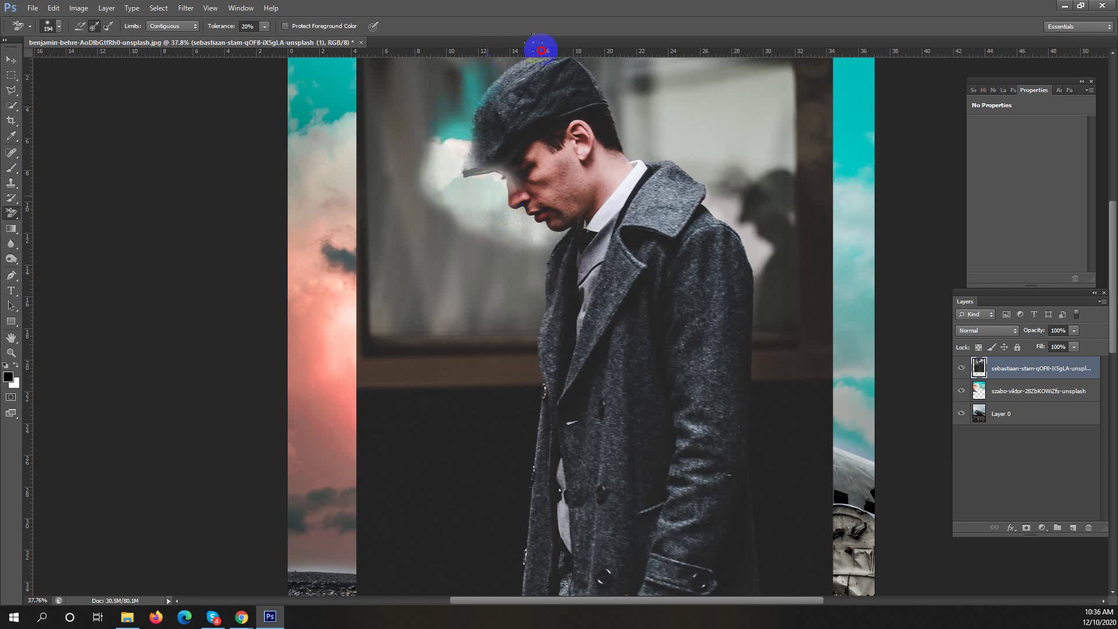
{"action": "mouse_move", "coordinate": [574, 53]}
{"action": "left_mouse_down"}
{"action": "mouse_move", "coordinate": [651, 166]}
{"action": "mouse_move", "coordinate": [654, 179]}
{"action": "mouse_move", "coordinate": [605, 89]}
{"action": "mouse_move", "coordinate": [650, 184]}
{"action": "mouse_move", "coordinate": [682, 99]}
{"action": "mouse_move", "coordinate": [661, 129]}
{"action": "mouse_move", "coordinate": [742, 226]}
{"action": "mouse_move", "coordinate": [736, 256]}
{"action": "mouse_move", "coordinate": [725, 239]}
{"action": "mouse_move", "coordinate": [739, 329]}
{"action": "mouse_move", "coordinate": [704, 123]}
{"action": "mouse_move", "coordinate": [687, 111]}
{"action": "mouse_move", "coordinate": [659, 126]}
{"action": "mouse_move", "coordinate": [614, 105]}
{"action": "mouse_move", "coordinate": [705, 185]}
{"action": "left_mouse_up"}
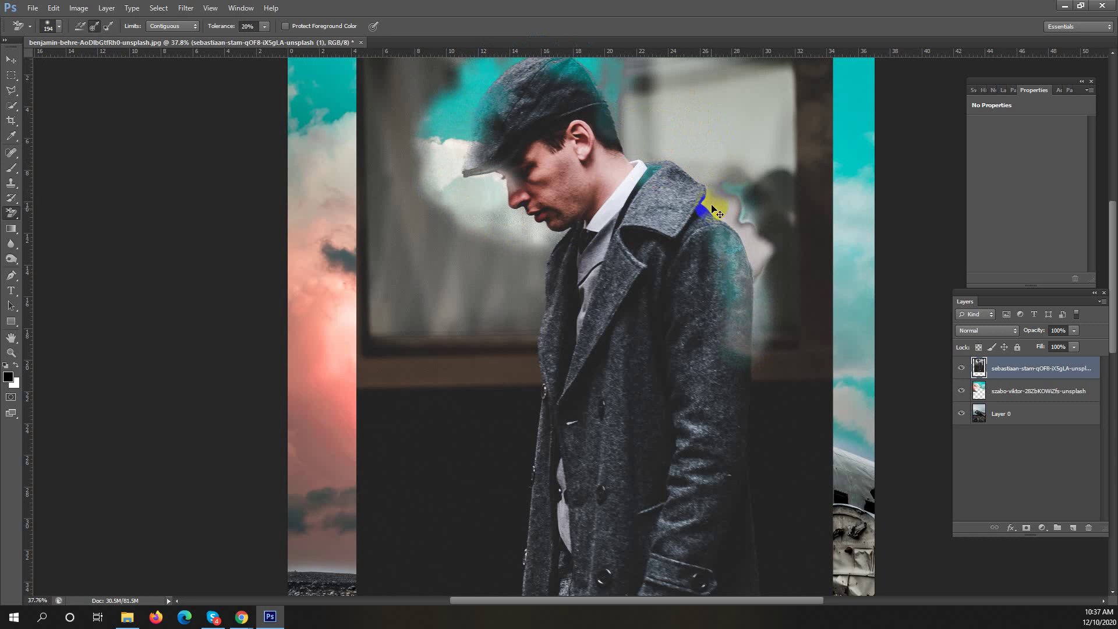
{"action": "key", "text": "ctrl+z"}
{"action": "key", "text": "ctrl+alt+z"}
{"action": "key", "text": "ctrl+alt+z"}
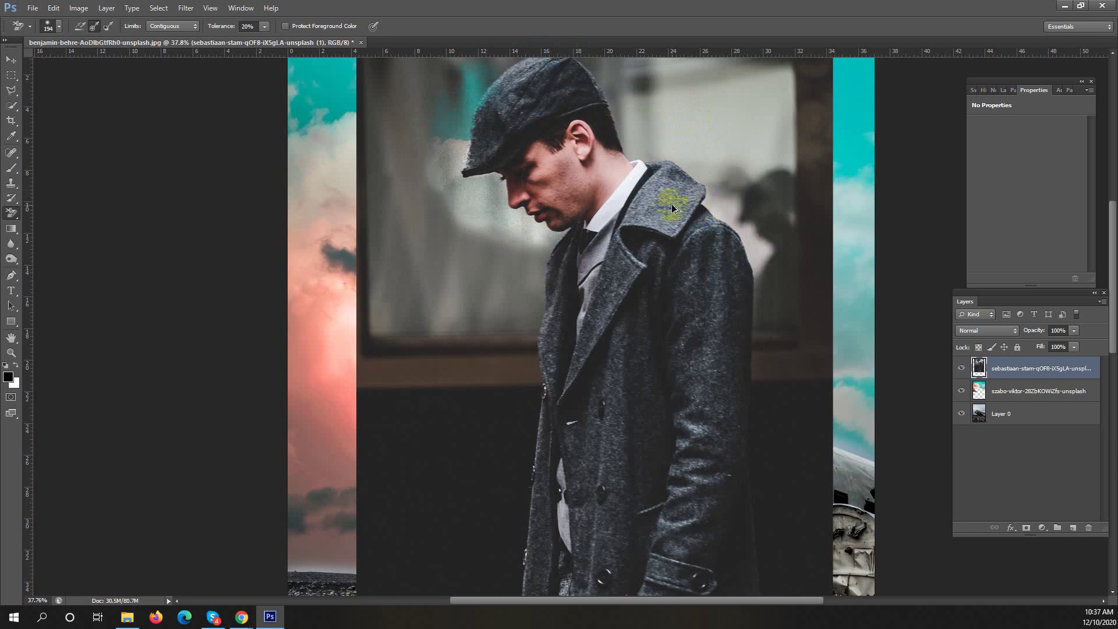
{"action": "scroll", "coordinate": [648, 199], "scroll_direction": "down", "scroll_amount": 4}
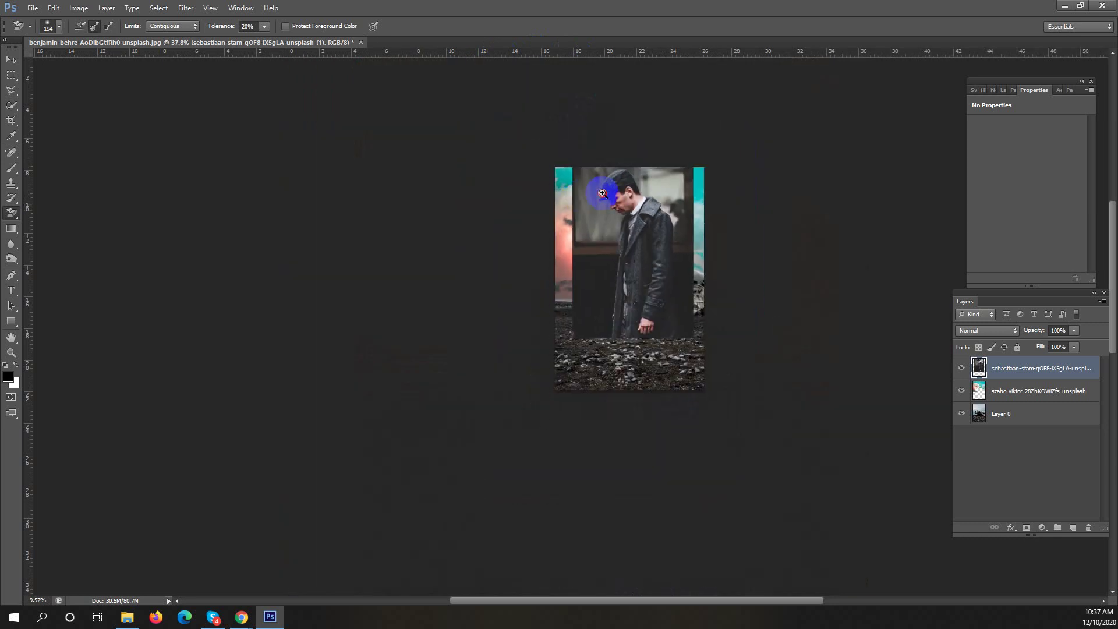
Brush a Quick Selection over the man's head, neck, coat edge, collar and shoulder.
{"action": "scroll", "coordinate": [645, 196], "scroll_direction": "up", "scroll_amount": 6}
{"action": "left_click_drag", "start_coordinate": [609, 182], "coordinate": [580, 282]}
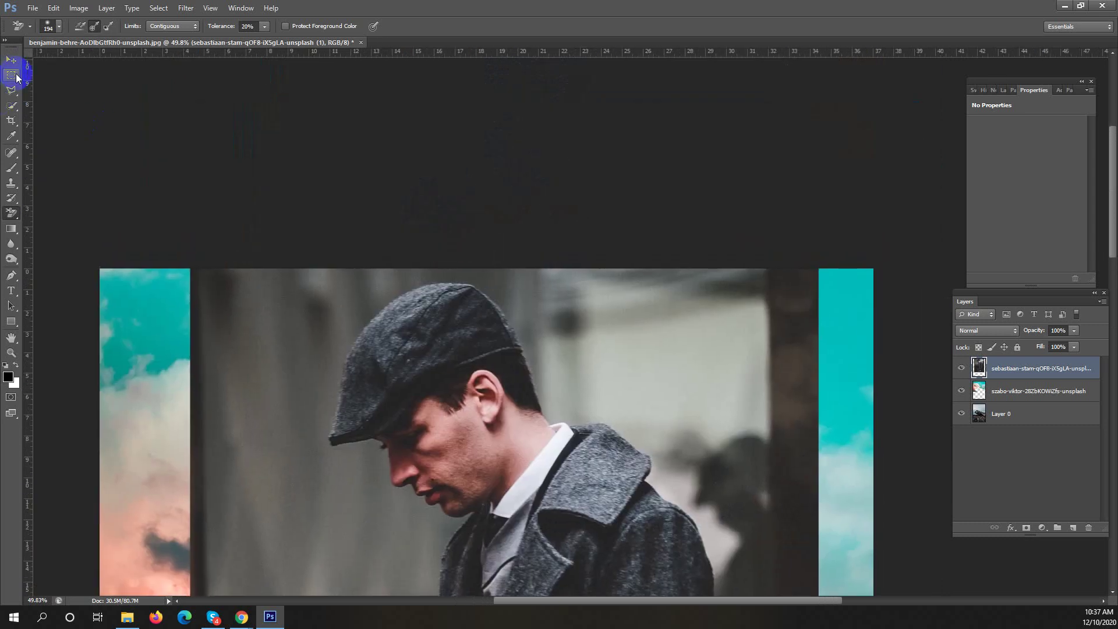
{"action": "left_click_drag", "start_coordinate": [494, 334], "coordinate": [474, 200]}
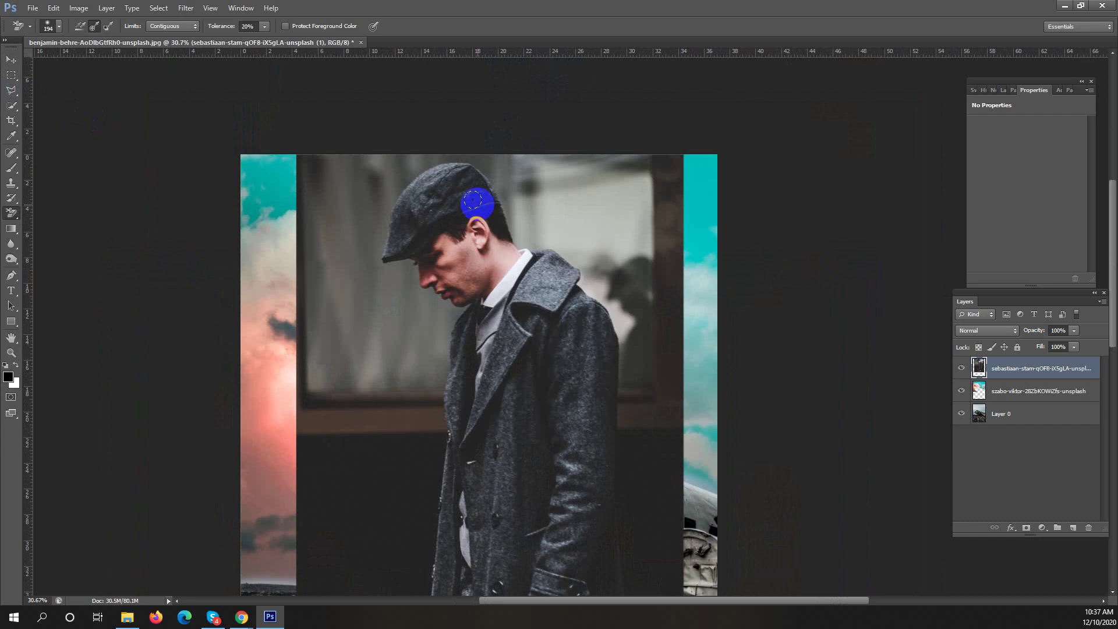
{"action": "left_click", "coordinate": [285, 188]}
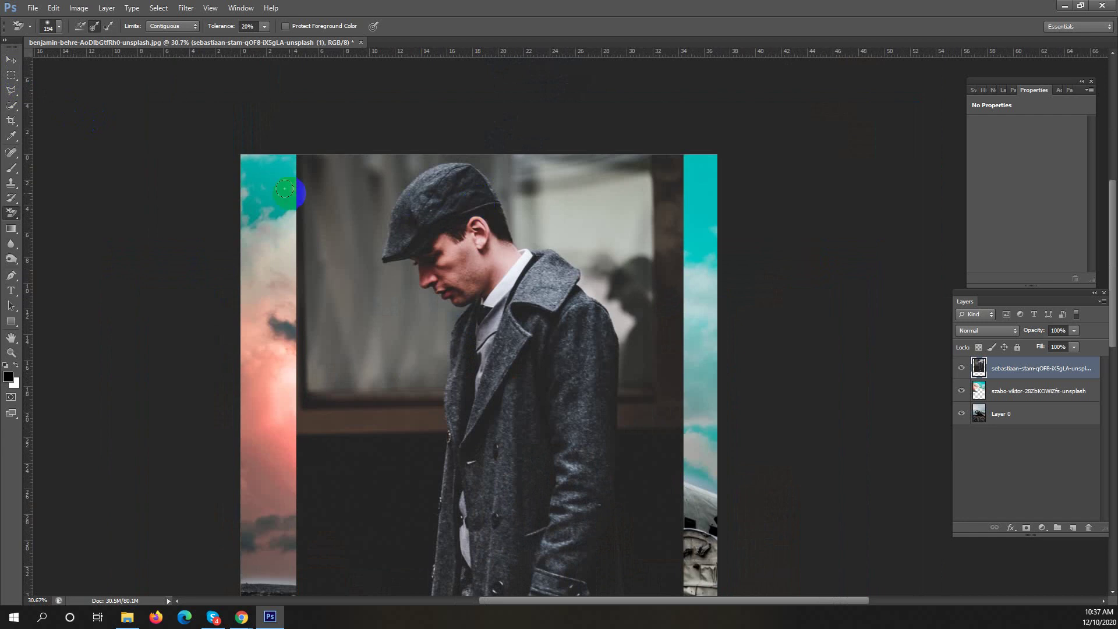
{"action": "left_click", "coordinate": [12, 106]}
{"action": "mouse_move", "coordinate": [488, 259]}
{"action": "left_mouse_down"}
{"action": "mouse_move", "coordinate": [431, 229]}
{"action": "mouse_move", "coordinate": [429, 238]}
{"action": "mouse_move", "coordinate": [473, 227]}
{"action": "mouse_move", "coordinate": [498, 239]}
{"action": "mouse_move", "coordinate": [526, 284]}
{"action": "mouse_move", "coordinate": [483, 474]}
{"action": "mouse_move", "coordinate": [497, 452]}
{"action": "mouse_move", "coordinate": [442, 306]}
{"action": "mouse_move", "coordinate": [471, 377]}
{"action": "mouse_move", "coordinate": [456, 375]}
{"action": "left_mouse_up"}
{"action": "left_click", "coordinate": [456, 375]}
{"action": "mouse_move", "coordinate": [561, 307]}
{"action": "left_mouse_down"}
{"action": "mouse_move", "coordinate": [581, 332]}
{"action": "mouse_move", "coordinate": [588, 491]}
{"action": "mouse_move", "coordinate": [601, 456]}
{"action": "mouse_move", "coordinate": [577, 404]}
{"action": "left_mouse_up"}
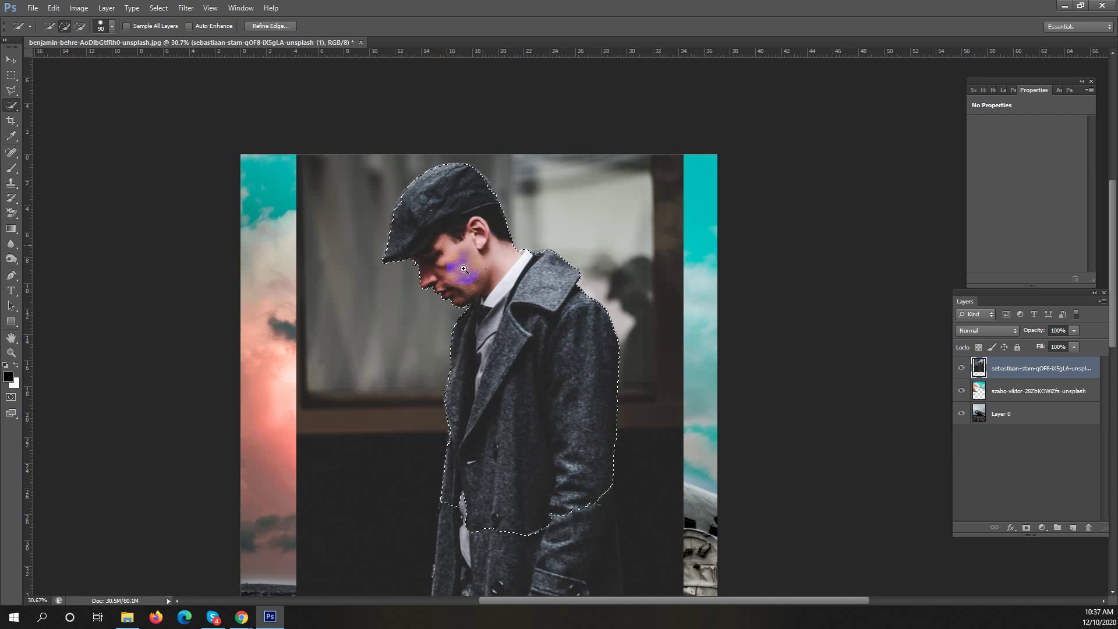
Zoom in and trace a Polygonal Lasso outline up the cap's front edge and top.
{"action": "mouse_move", "coordinate": [463, 270]}
{"action": "left_mouse_down"}
{"action": "mouse_move", "coordinate": [512, 278]}
{"action": "mouse_move", "coordinate": [515, 311]}
{"action": "left_mouse_up"}
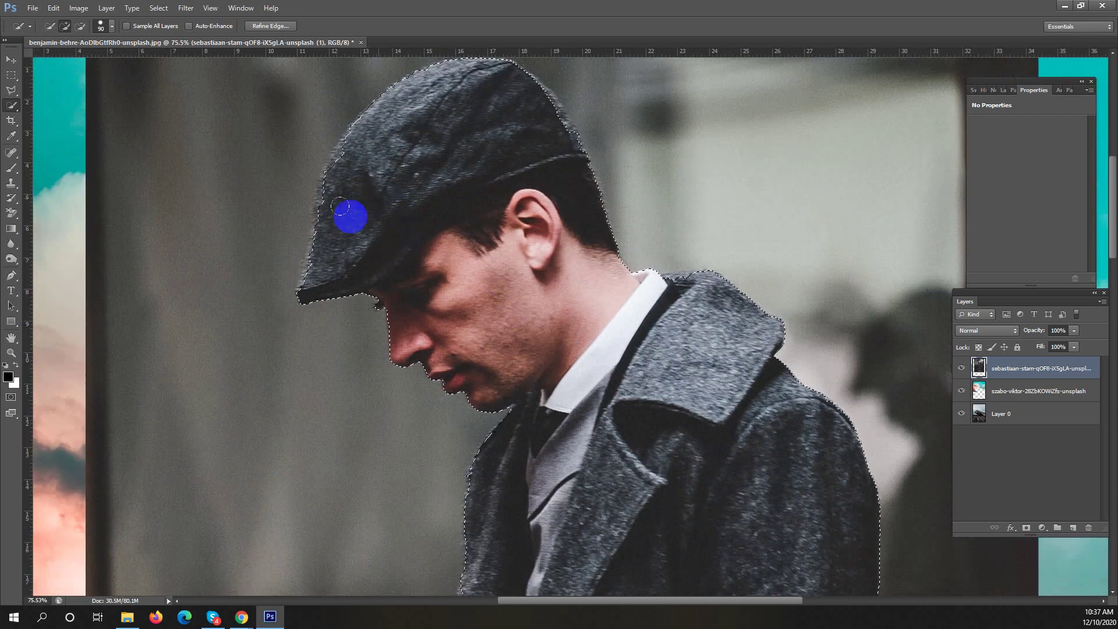
{"action": "left_click", "coordinate": [12, 92]}
{"action": "left_click", "coordinate": [298, 286]}
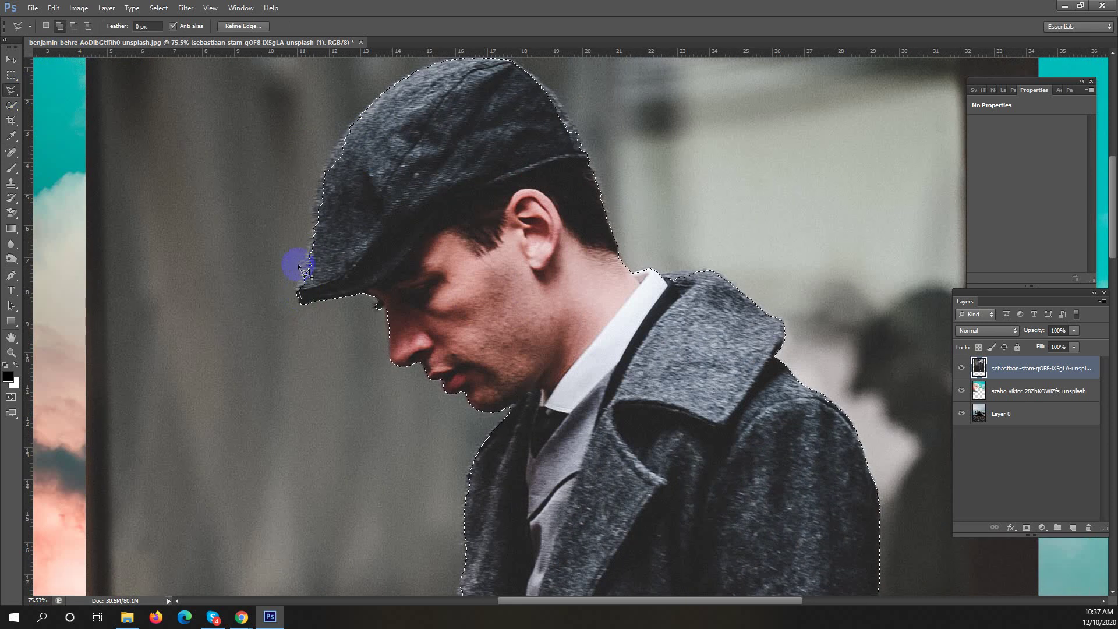
{"action": "left_click", "coordinate": [310, 237]}
{"action": "left_click", "coordinate": [319, 183]}
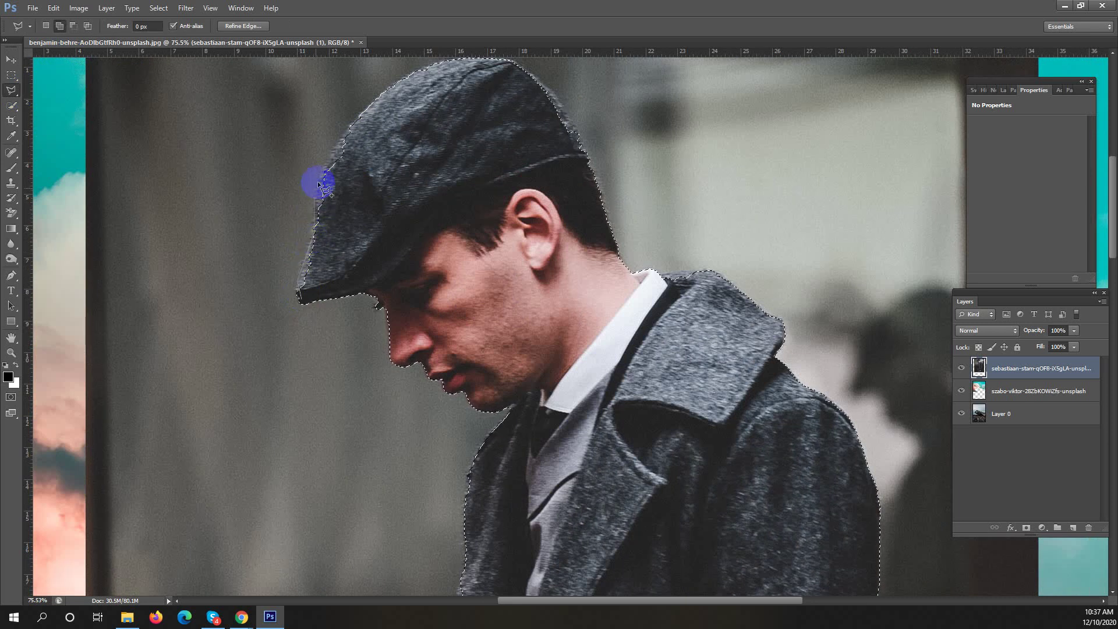
{"action": "left_click", "coordinate": [333, 144]}
{"action": "left_click", "coordinate": [351, 126]}
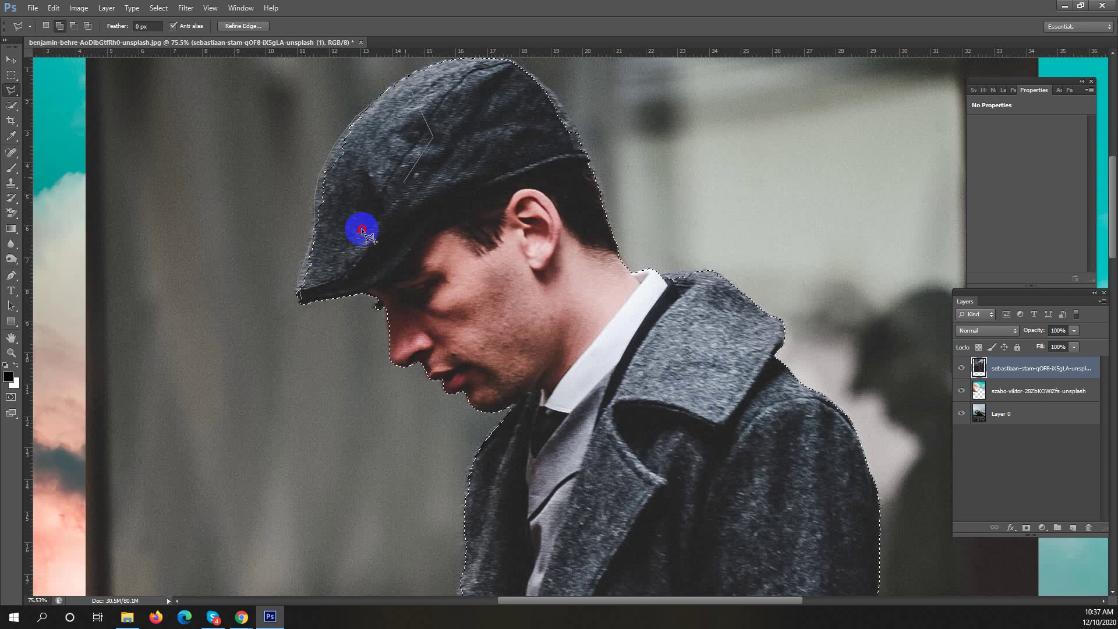
{"action": "key", "text": "Return"}
Trace outlines along the cap's right edge behind the ear and around the collar.
{"action": "left_click_drag", "start_coordinate": [480, 92], "coordinate": [470, 145]}
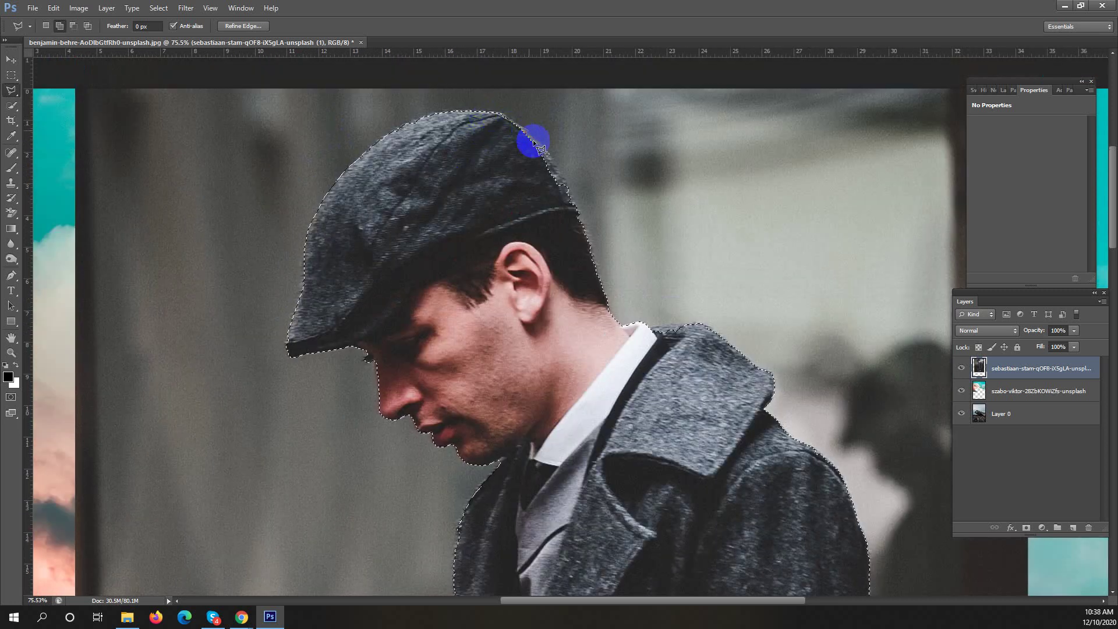
{"action": "mouse_move", "coordinate": [560, 183]}
{"action": "left_mouse_down"}
{"action": "mouse_move", "coordinate": [592, 255]}
{"action": "mouse_move", "coordinate": [573, 279]}
{"action": "left_mouse_up"}
{"action": "double_click", "coordinate": [503, 166]}
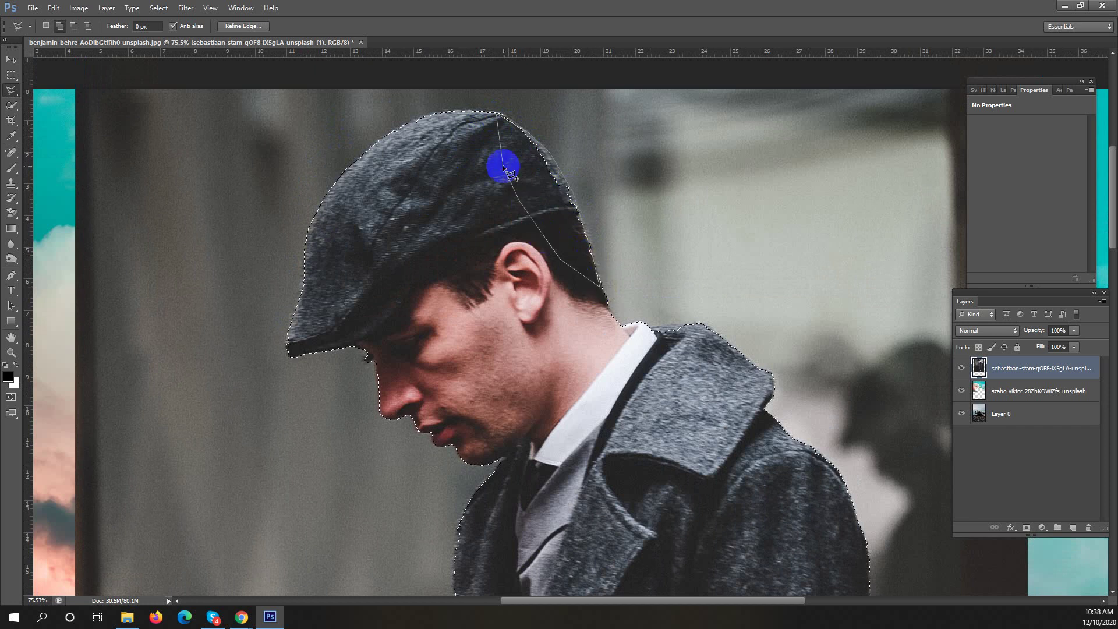
{"action": "left_click_drag", "start_coordinate": [550, 352], "coordinate": [444, 174]}
{"action": "left_click", "coordinate": [562, 173]}
{"action": "left_click", "coordinate": [539, 156]}
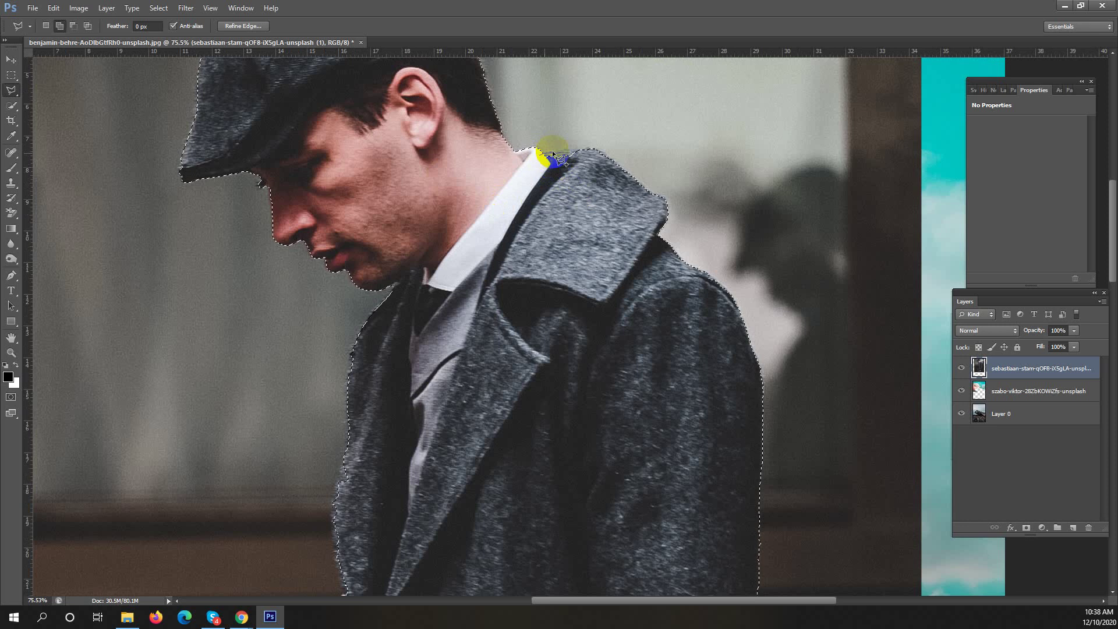
{"action": "left_click", "coordinate": [589, 150]}
{"action": "left_click", "coordinate": [539, 210]}
{"action": "left_click_drag", "start_coordinate": [539, 208], "coordinate": [539, 208]}
Fix the notch beside the cap brim and reshape the selection along the face edge.
{"action": "left_click_drag", "start_coordinate": [264, 170], "coordinate": [274, 242]}
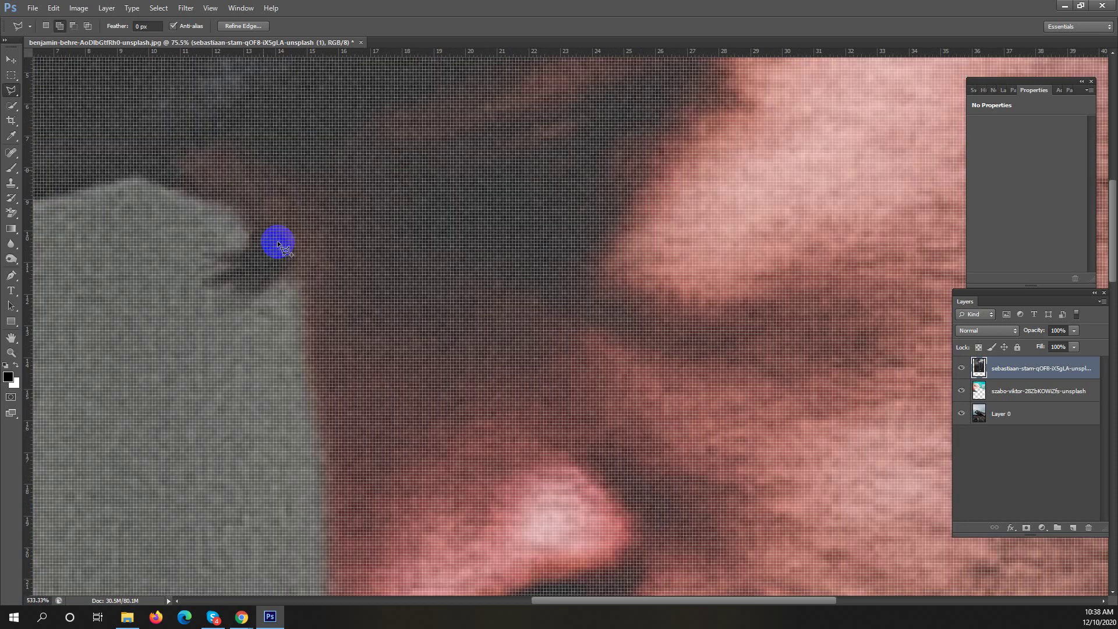
{"action": "mouse_move", "coordinate": [208, 257]}
{"action": "left_mouse_down"}
{"action": "mouse_move", "coordinate": [267, 252]}
{"action": "mouse_move", "coordinate": [210, 281]}
{"action": "left_mouse_up"}
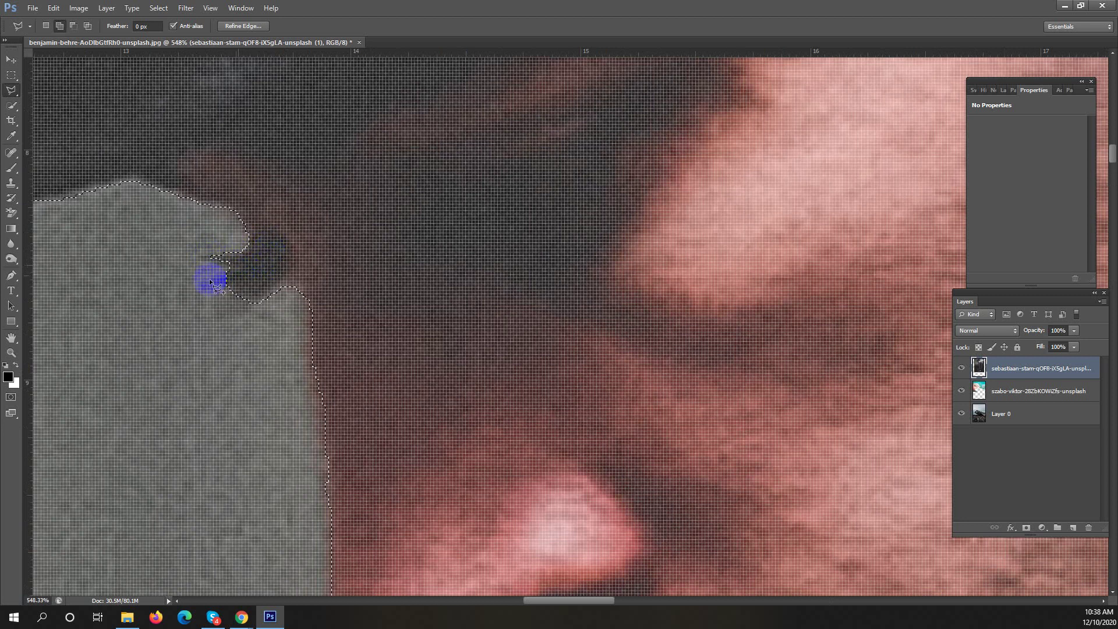
{"action": "left_click", "coordinate": [283, 269]}
{"action": "double_click", "coordinate": [287, 266]}
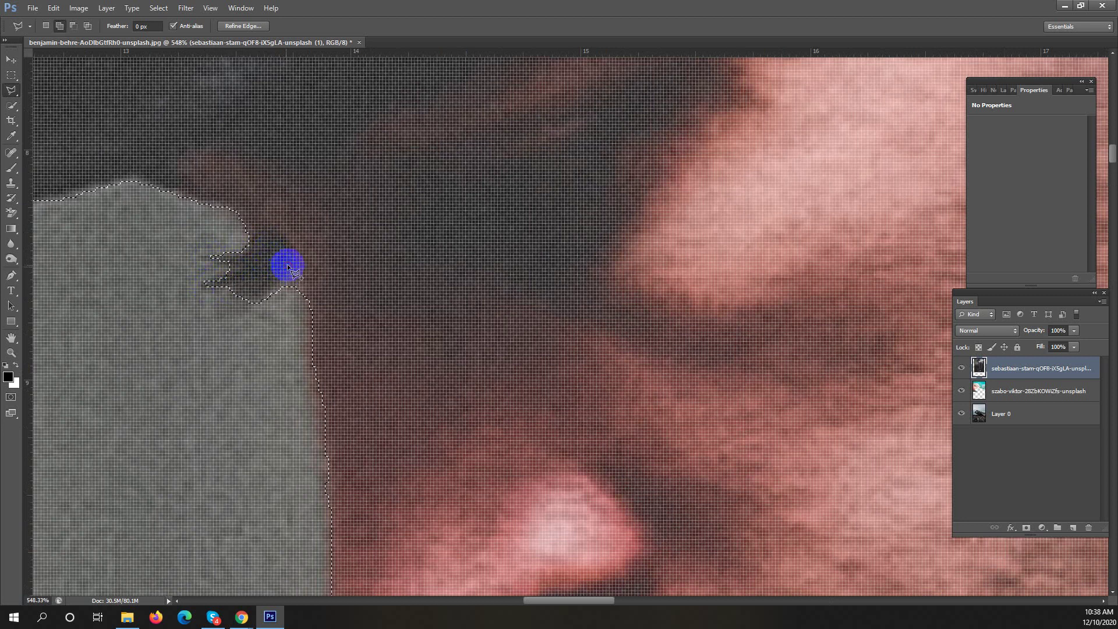
{"action": "left_click", "coordinate": [309, 296]}
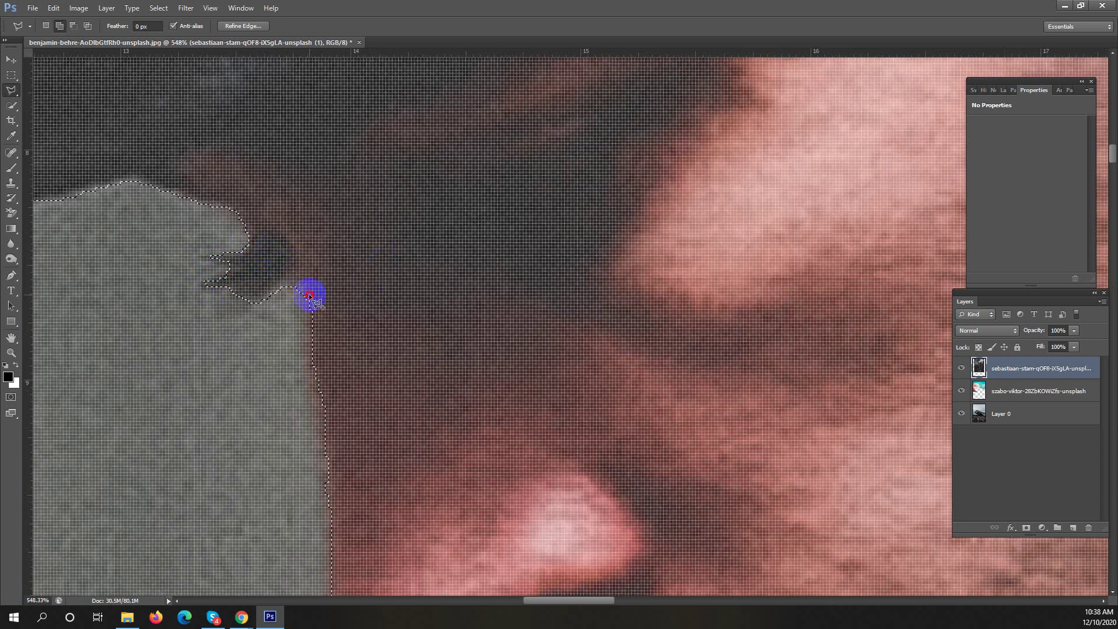
{"action": "left_click", "coordinate": [307, 367]}
{"action": "left_click", "coordinate": [321, 507]}
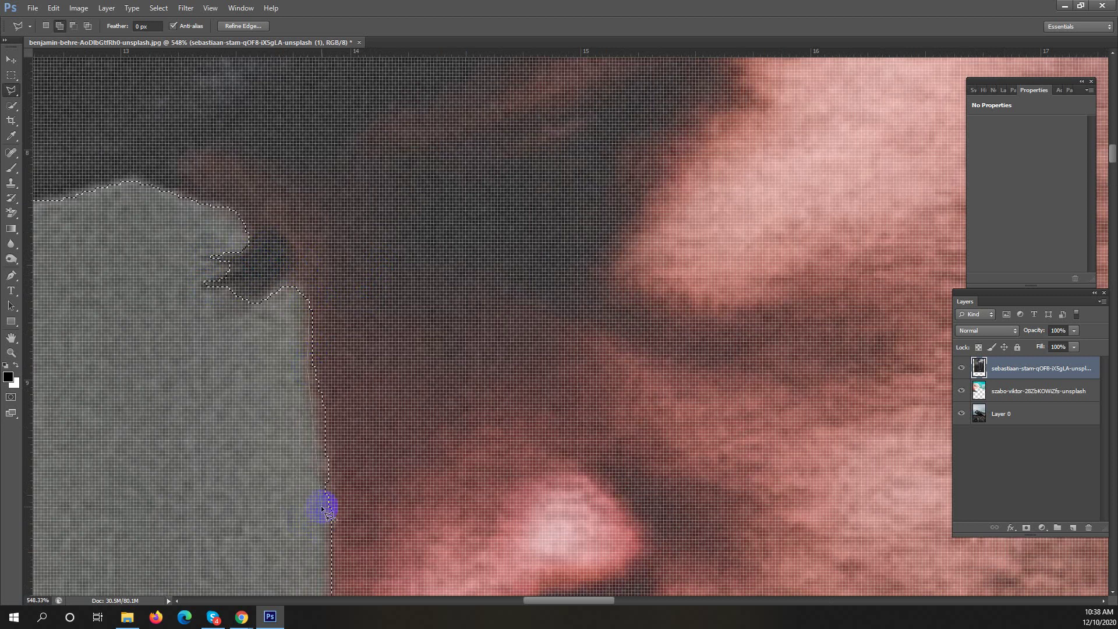
{"action": "left_click", "coordinate": [327, 560]}
{"action": "left_click", "coordinate": [409, 520]}
{"action": "left_click", "coordinate": [454, 380]}
{"action": "double_click", "coordinate": [379, 235]}
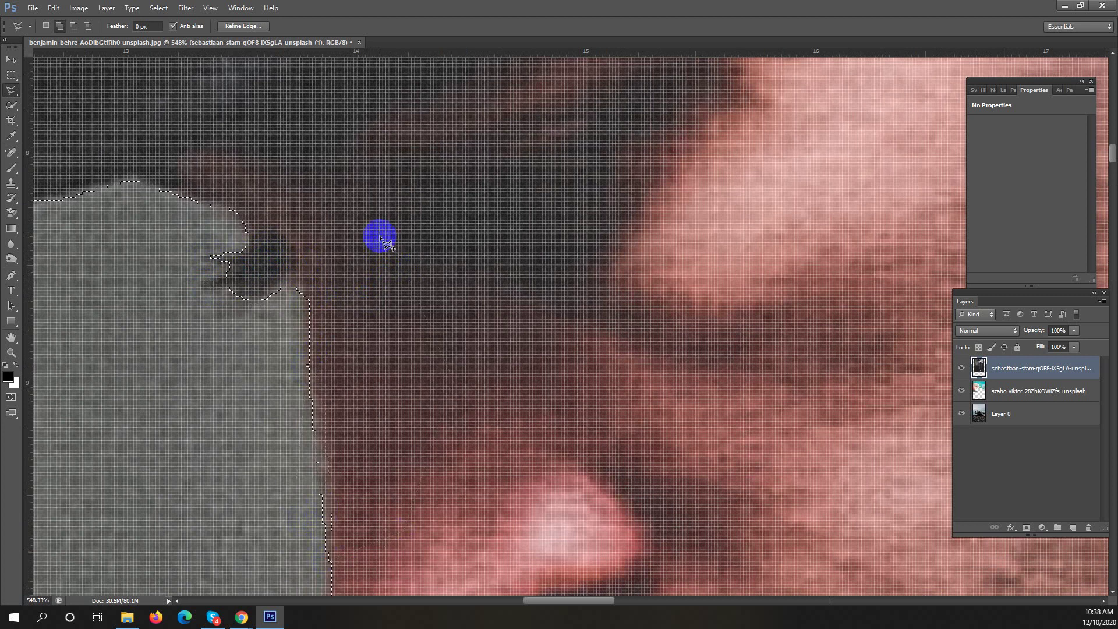
Zoom in and trace the selection edge along the nose and lips.
{"action": "scroll", "coordinate": [379, 235], "scroll_direction": "down", "scroll_amount": 5}
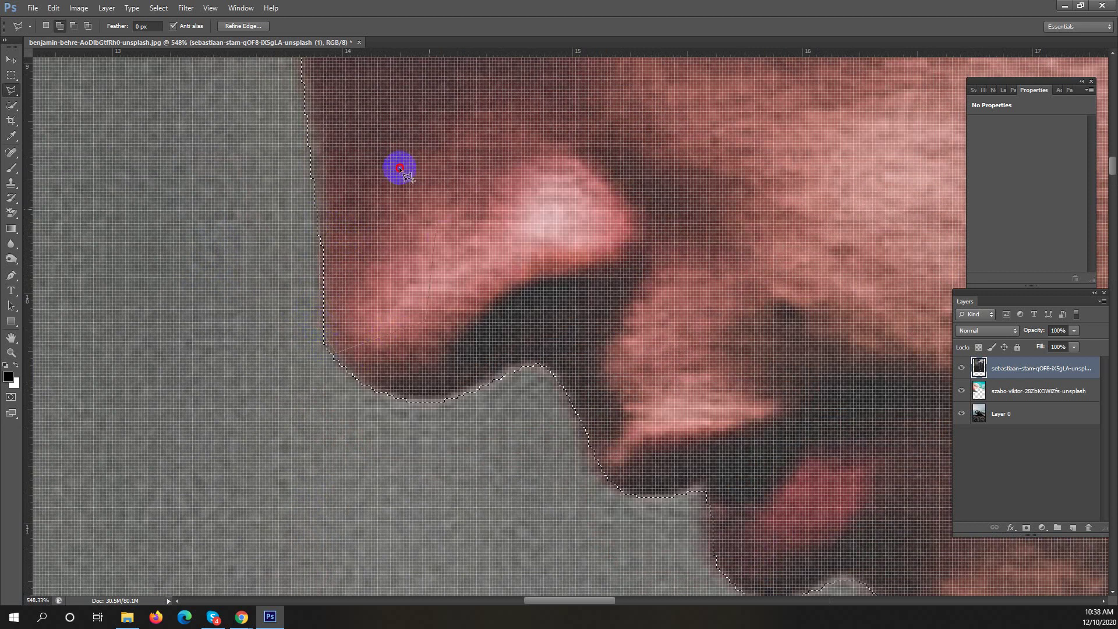
{"action": "left_click_drag", "start_coordinate": [667, 287], "coordinate": [610, 272]}
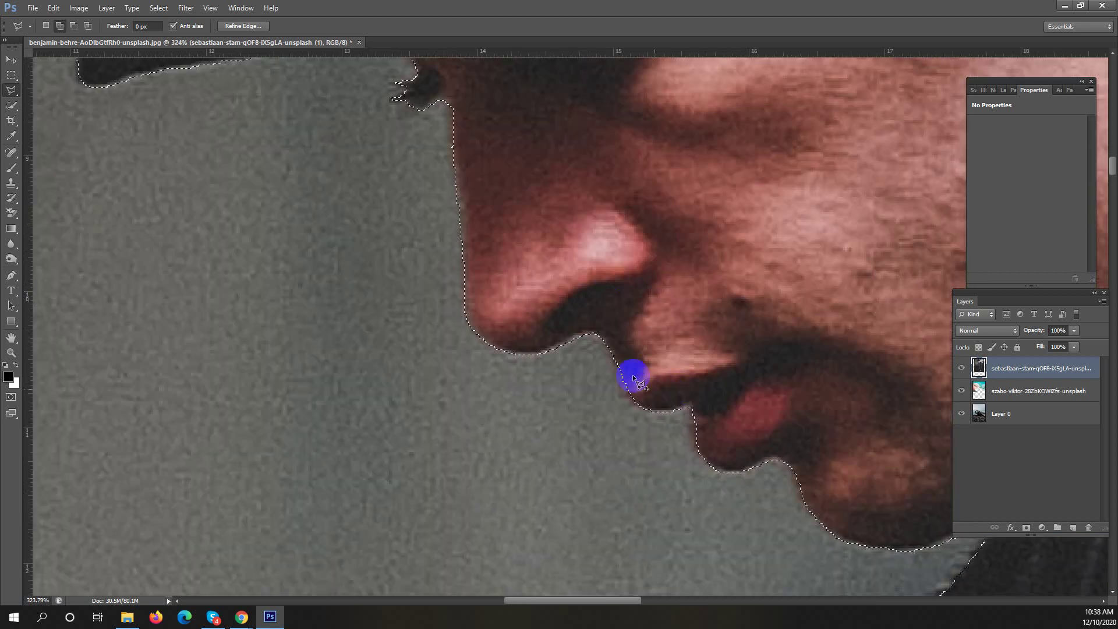
{"action": "left_click_drag", "start_coordinate": [631, 376], "coordinate": [679, 374]}
{"action": "left_click", "coordinate": [576, 313]}
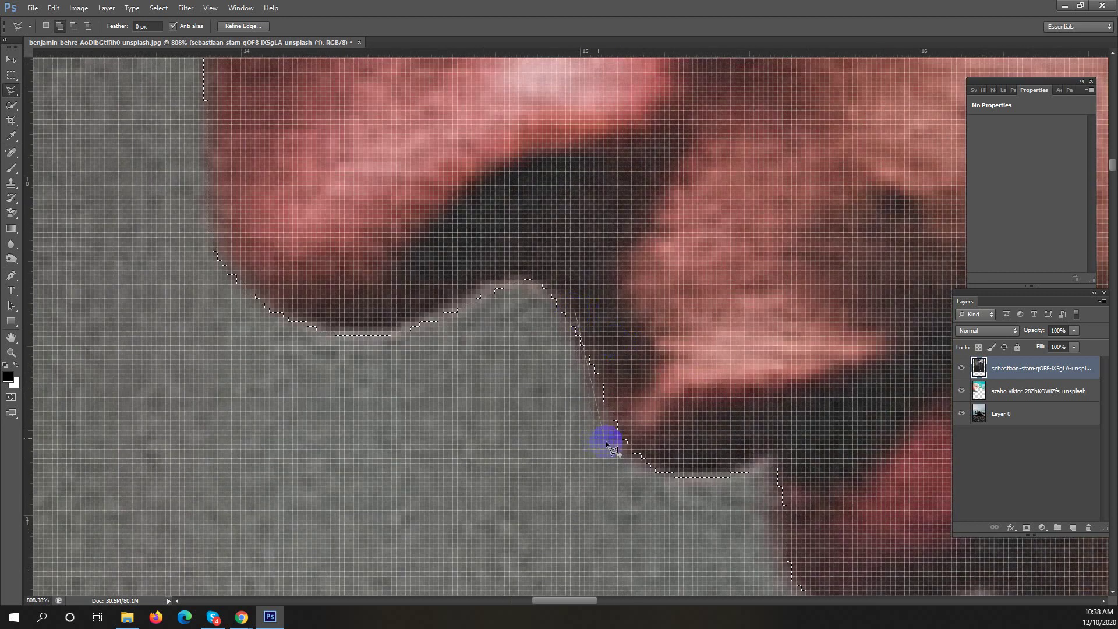
{"action": "left_click", "coordinate": [605, 441]}
{"action": "left_click", "coordinate": [696, 466]}
{"action": "left_click", "coordinate": [732, 361]}
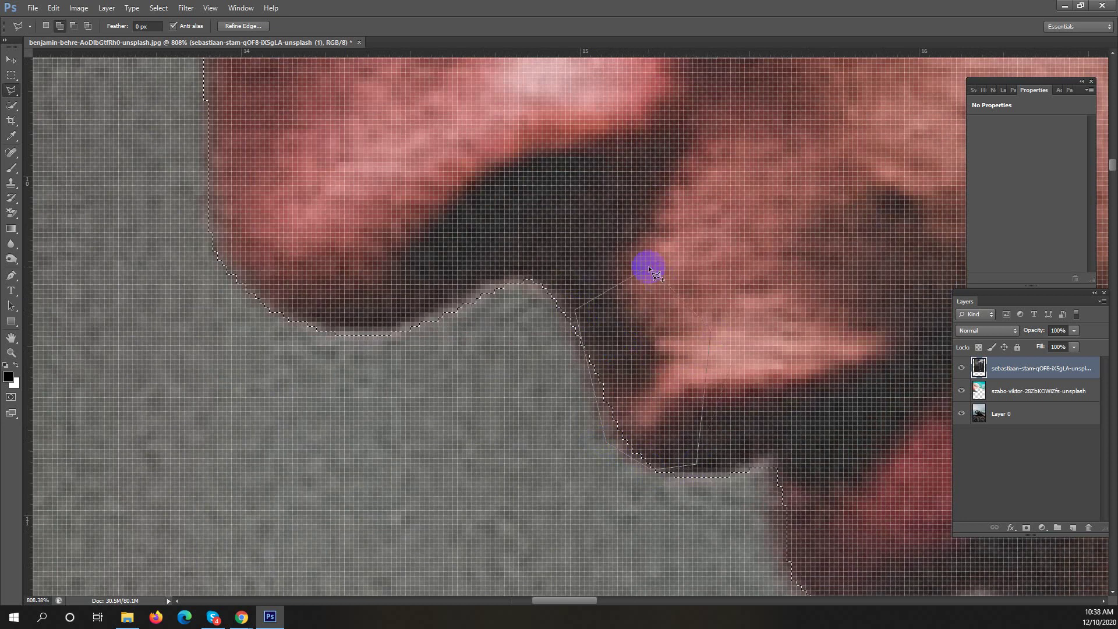
Cut the area below the chin out of the selection, then zoom out.
{"action": "scroll", "coordinate": [767, 349], "scroll_direction": "down", "scroll_amount": 5}
{"action": "left_click_drag", "start_coordinate": [803, 349], "coordinate": [606, 327]}
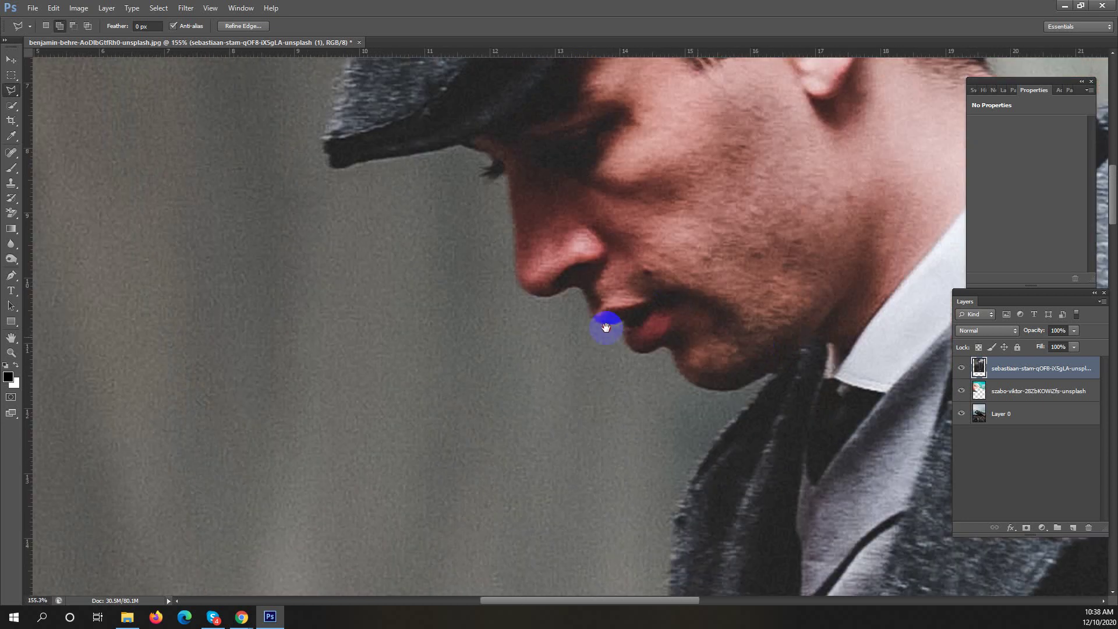
{"action": "scroll", "coordinate": [606, 327], "scroll_direction": "up", "scroll_amount": 5}
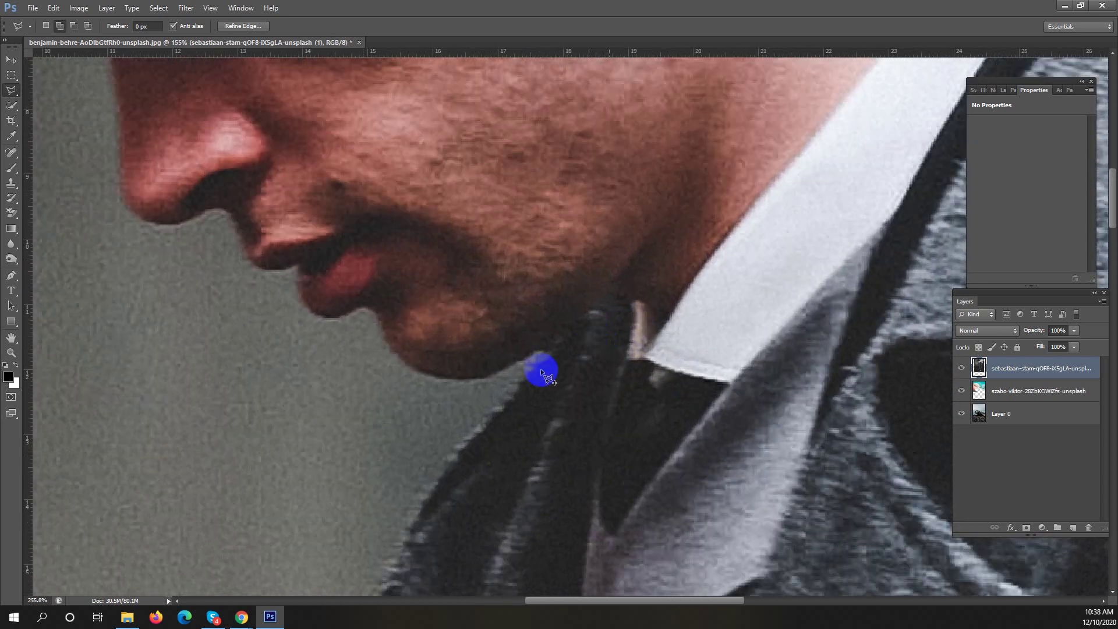
{"action": "left_click", "coordinate": [516, 366], "text": "alt"}
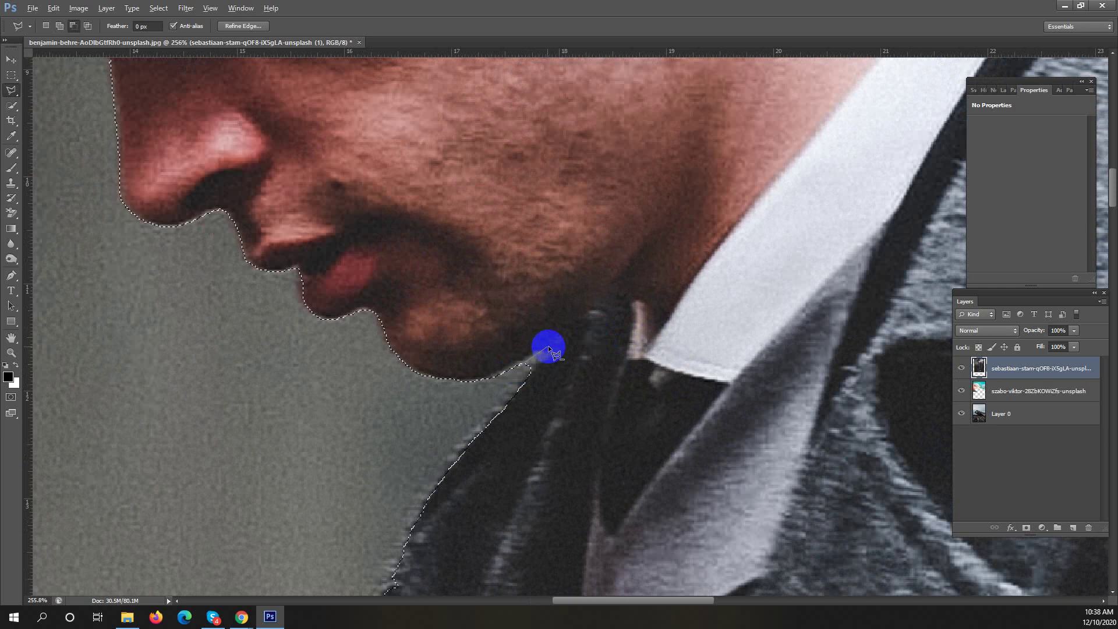
{"action": "left_click", "coordinate": [547, 345]}
{"action": "left_click", "coordinate": [506, 384]}
{"action": "left_click", "coordinate": [506, 385]}
{"action": "left_click_drag", "start_coordinate": [661, 368], "coordinate": [513, 335]}
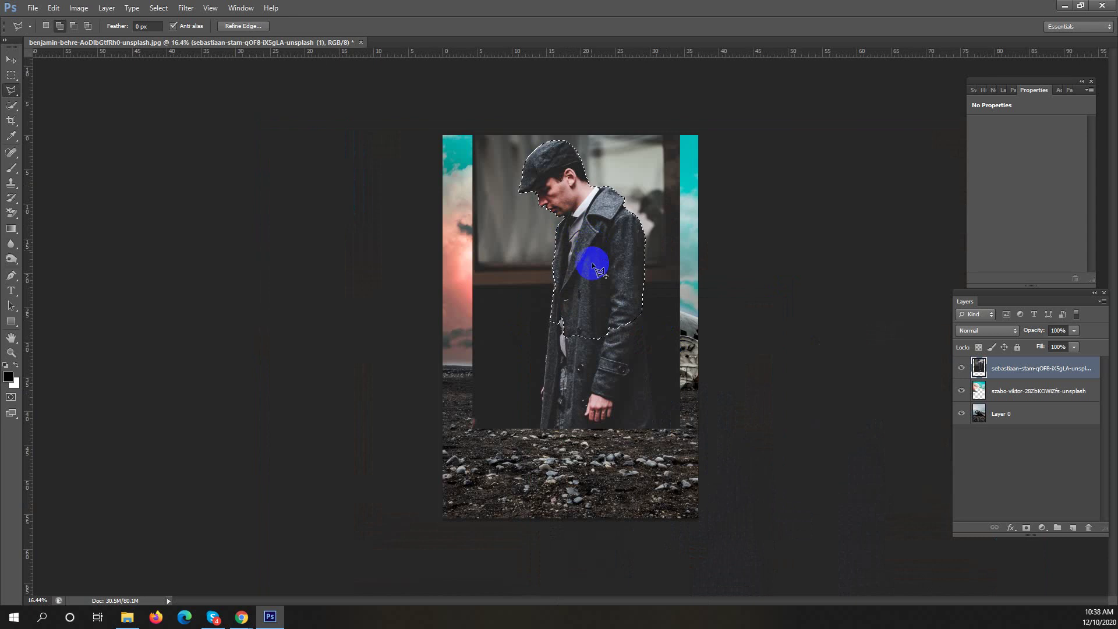
Extend the man's selection over his lower coat with Quick Selection.
{"action": "left_click", "coordinate": [12, 106]}
{"action": "mouse_move", "coordinate": [553, 329]}
{"action": "left_mouse_down"}
{"action": "mouse_move", "coordinate": [621, 336]}
{"action": "mouse_move", "coordinate": [641, 321]}
{"action": "left_mouse_up"}
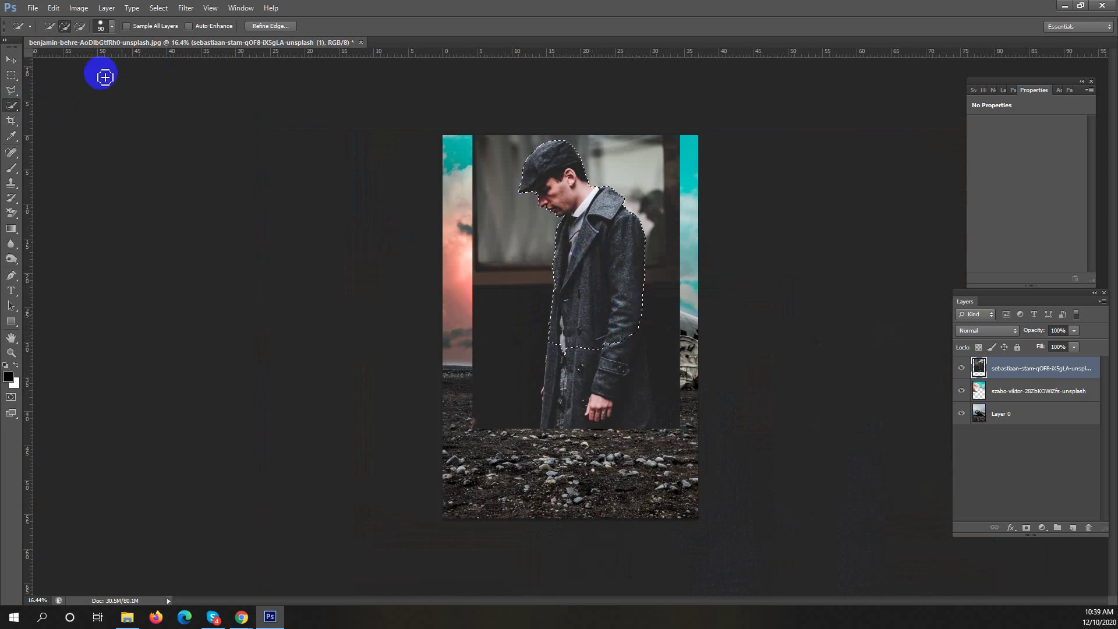
{"action": "left_click", "coordinate": [11, 74]}
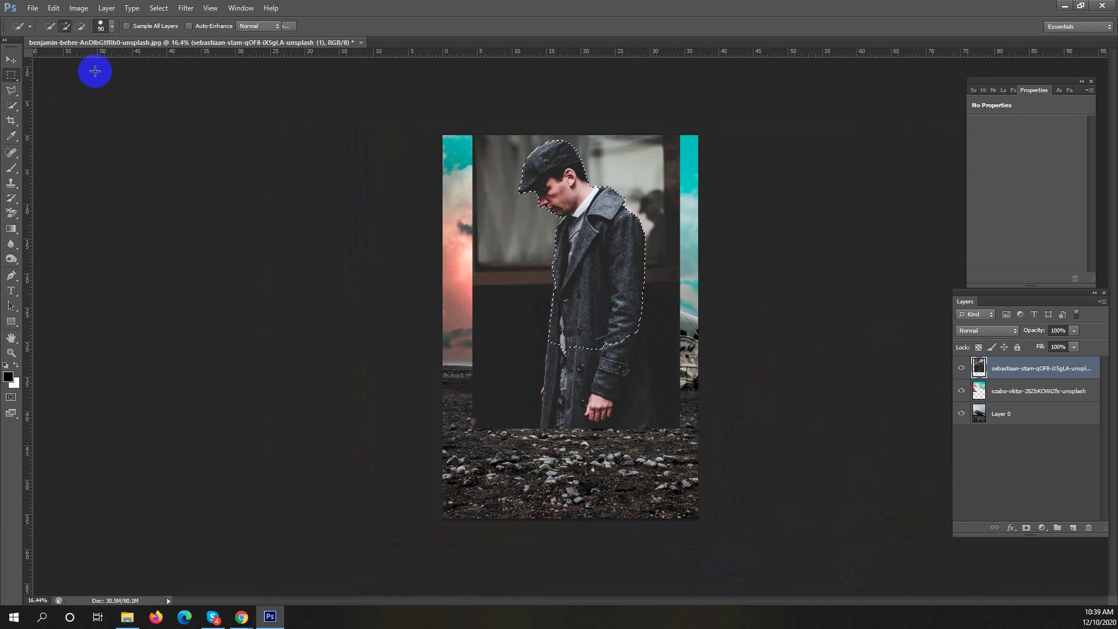
{"action": "right_click", "coordinate": [599, 265]}
{"action": "left_click", "coordinate": [640, 279]}
Invert the selection, delete the grey backdrop from the man's layer, and shift him slightly.
{"action": "left_click", "coordinate": [1010, 375]}
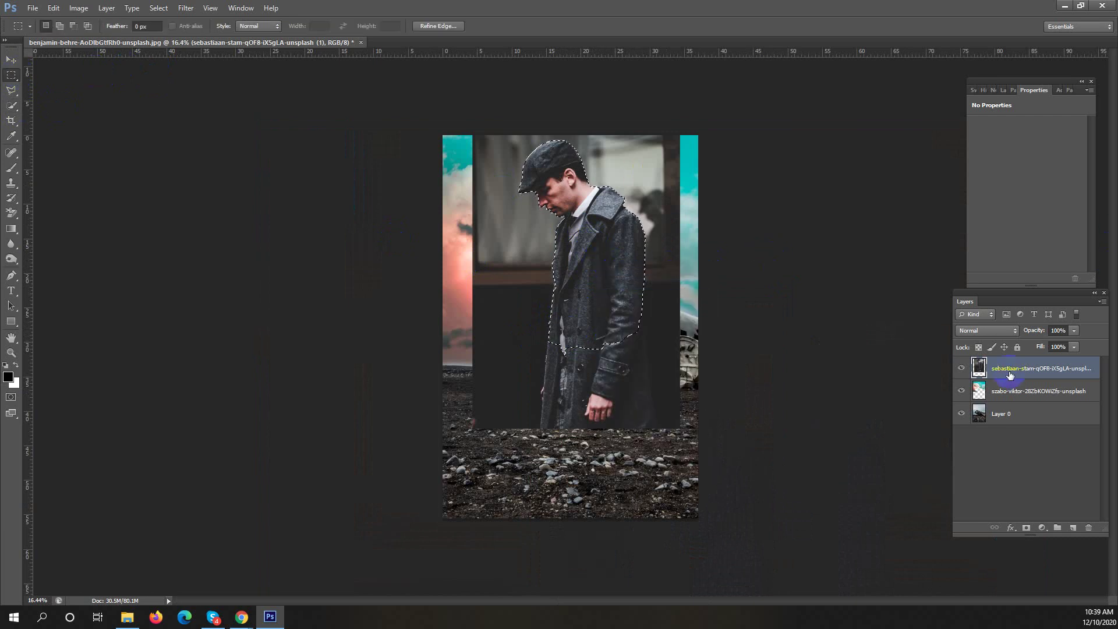
{"action": "key", "text": "ctrl+shift+i"}
{"action": "key", "text": "Delete"}
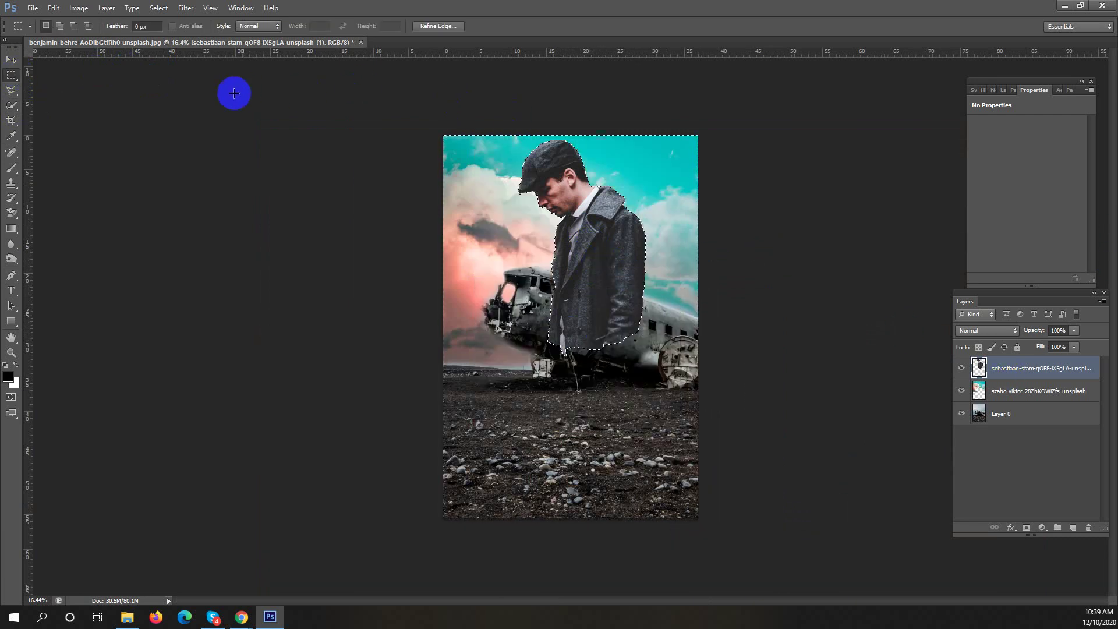
{"action": "key", "text": "ctrl+d"}
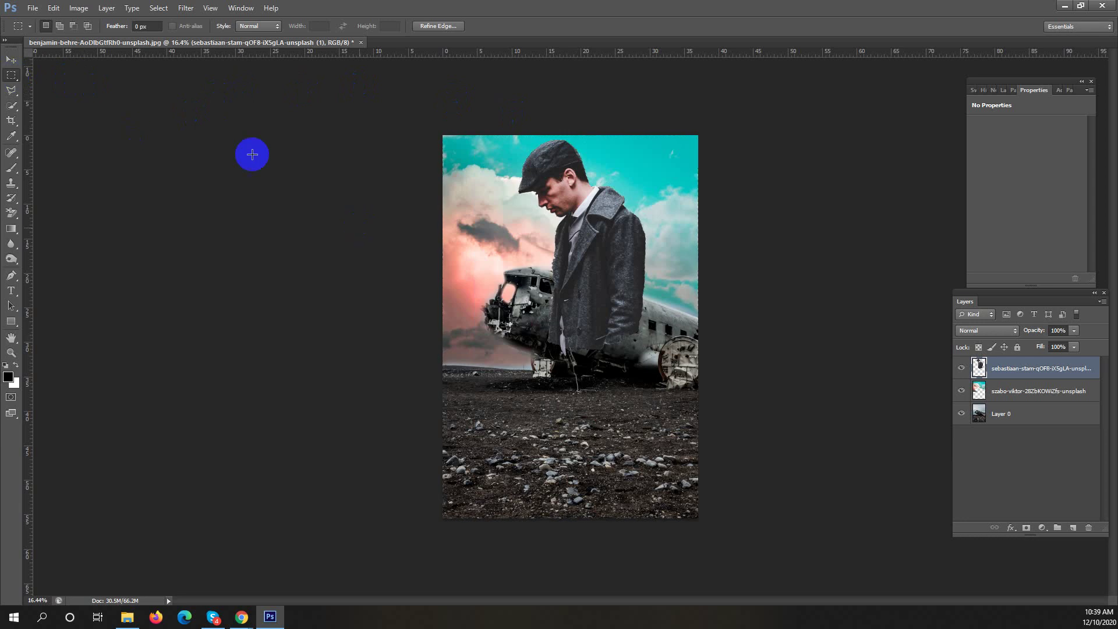
{"action": "left_click", "coordinate": [11, 59]}
{"action": "mouse_move", "coordinate": [610, 298]}
{"action": "left_mouse_down"}
{"action": "mouse_move", "coordinate": [574, 277]}
{"action": "mouse_move", "coordinate": [589, 272]}
{"action": "mouse_move", "coordinate": [618, 301]}
{"action": "left_mouse_up"}
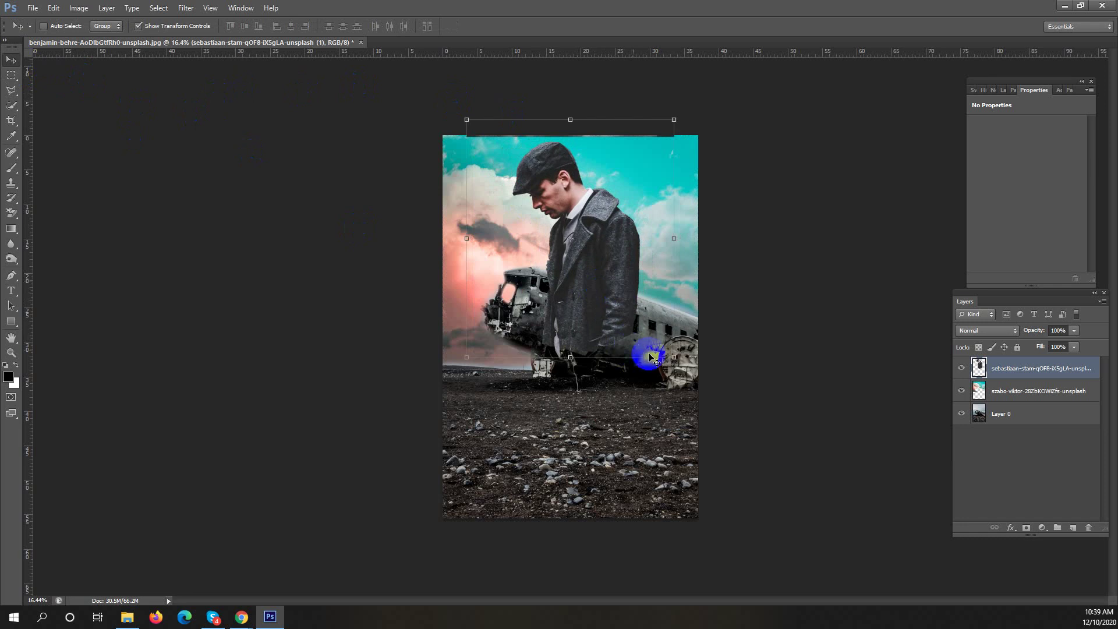
Scale the man to about 91%, raise him, and delete the dark strip along the top edge.
{"action": "mouse_move", "coordinate": [665, 357]}
{"action": "left_mouse_down"}
{"action": "mouse_move", "coordinate": [644, 326]}
{"action": "mouse_move", "coordinate": [664, 346]}
{"action": "left_mouse_up"}
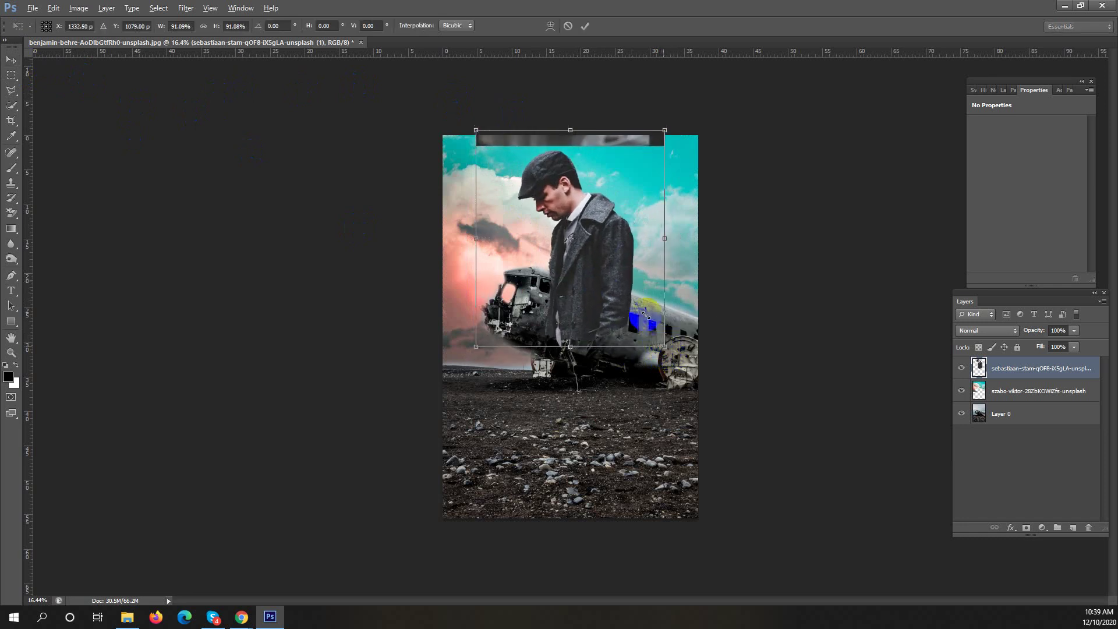
{"action": "left_click_drag", "start_coordinate": [605, 263], "coordinate": [608, 259]}
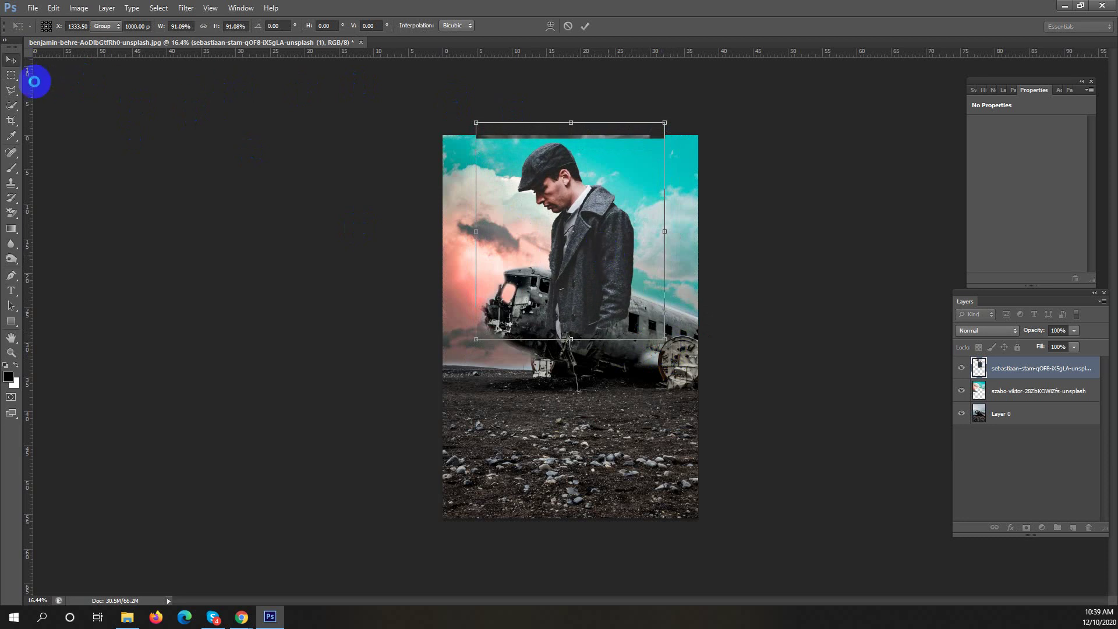
{"action": "key", "text": "Return"}
{"action": "left_click", "coordinate": [11, 75]}
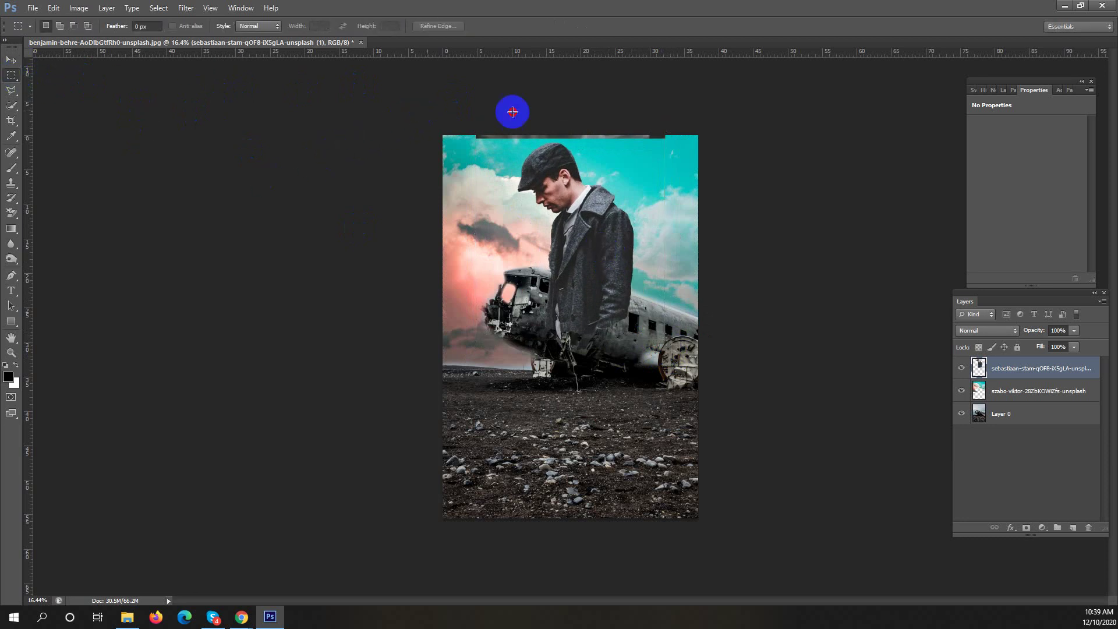
{"action": "left_click_drag", "start_coordinate": [466, 131], "coordinate": [722, 139]}
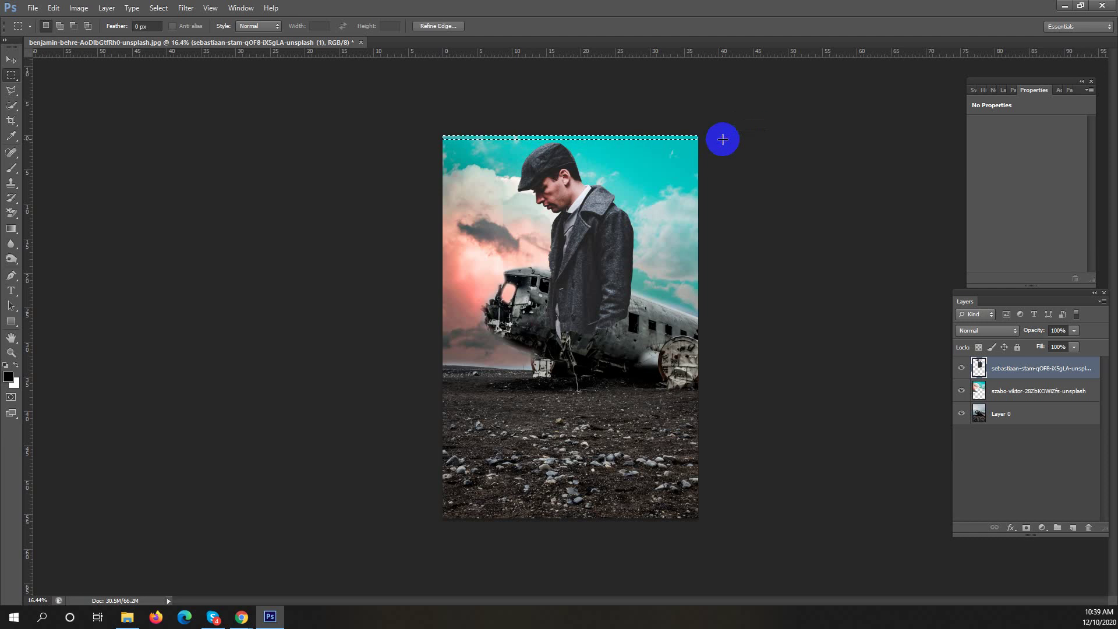
{"action": "left_click", "coordinate": [552, 196]}
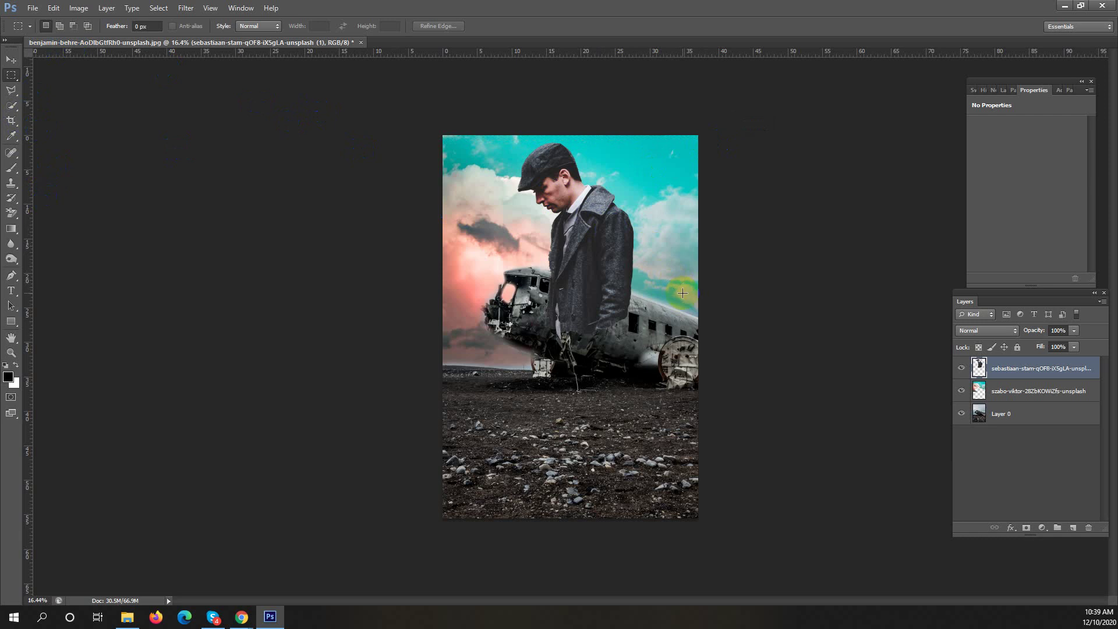
Try the man layer at about 57% opacity, then restore it to 100%.
{"action": "left_click_drag", "start_coordinate": [616, 281], "coordinate": [975, 138]}
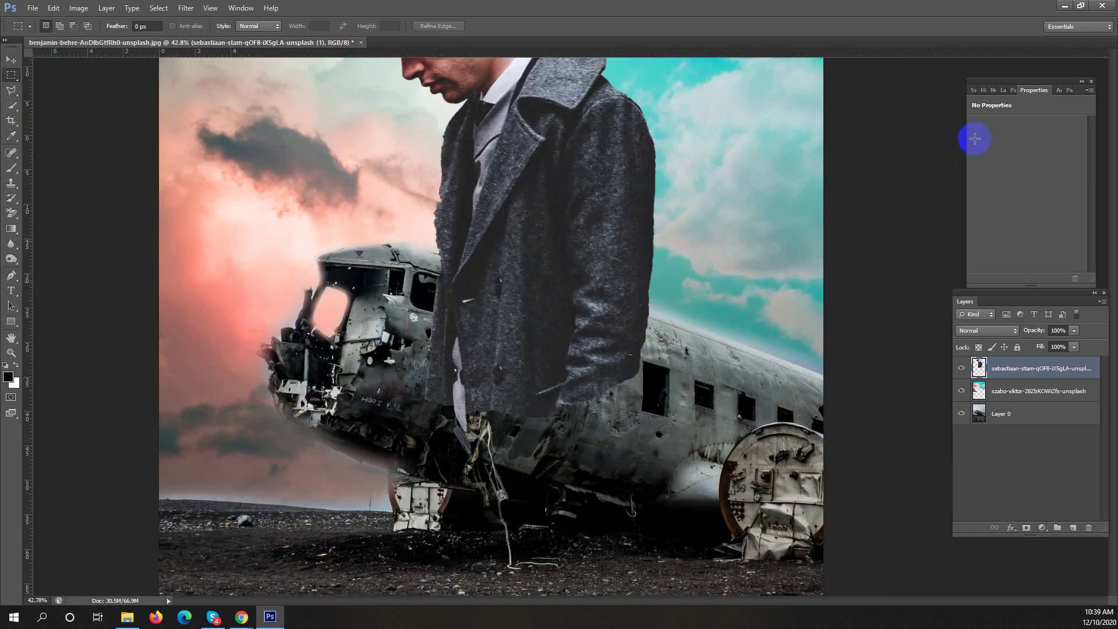
{"action": "left_click", "coordinate": [1074, 330]}
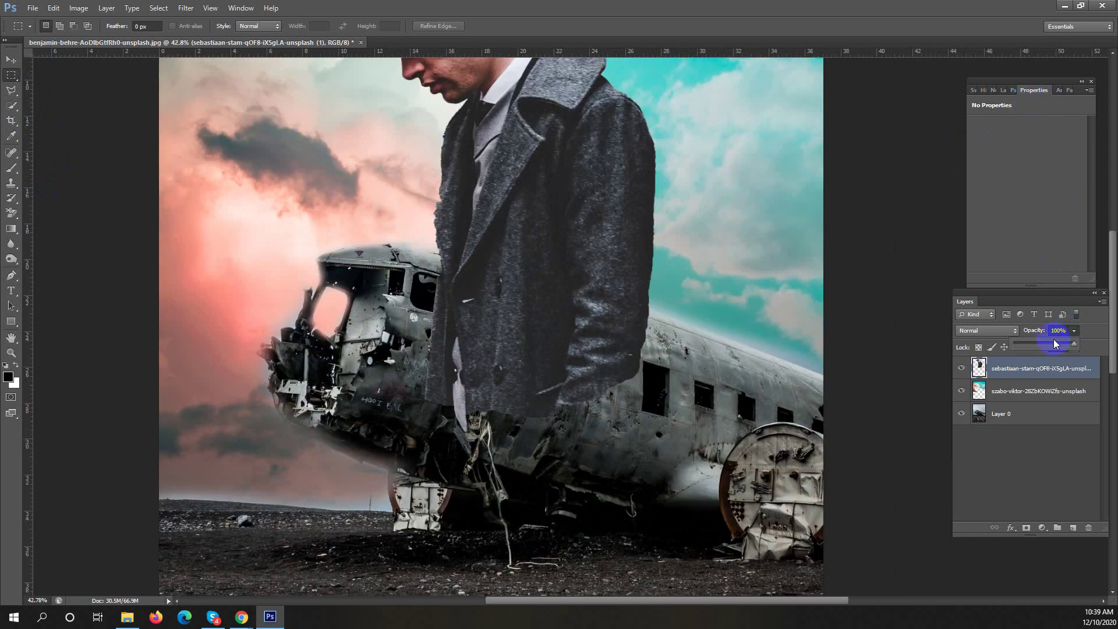
{"action": "left_click", "coordinate": [1047, 342]}
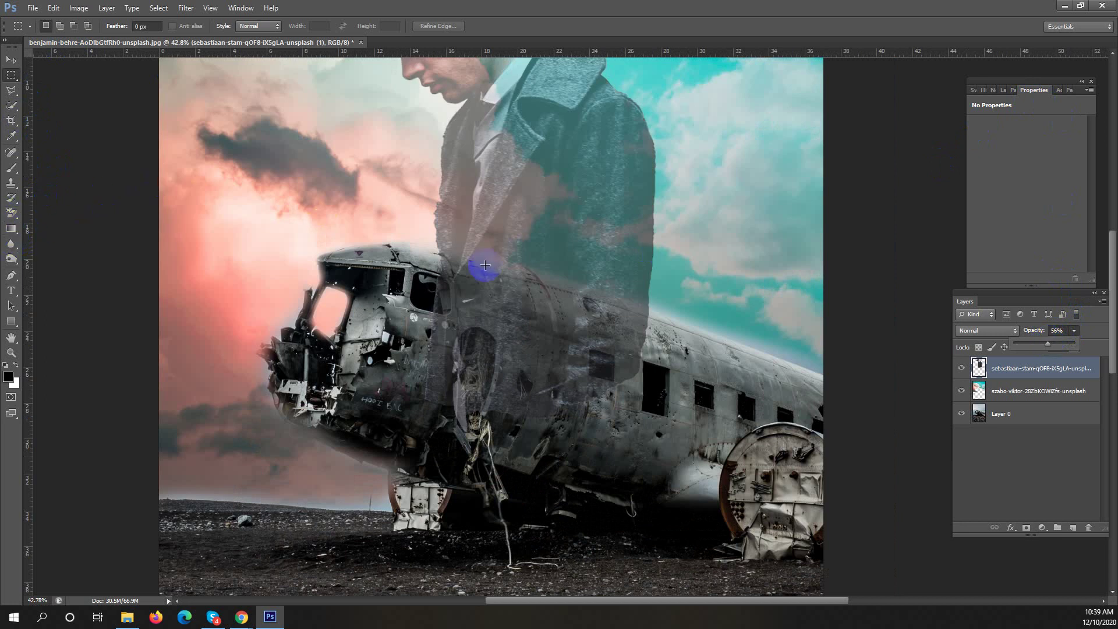
{"action": "scroll", "coordinate": [554, 222], "scroll_direction": "down", "scroll_amount": 5}
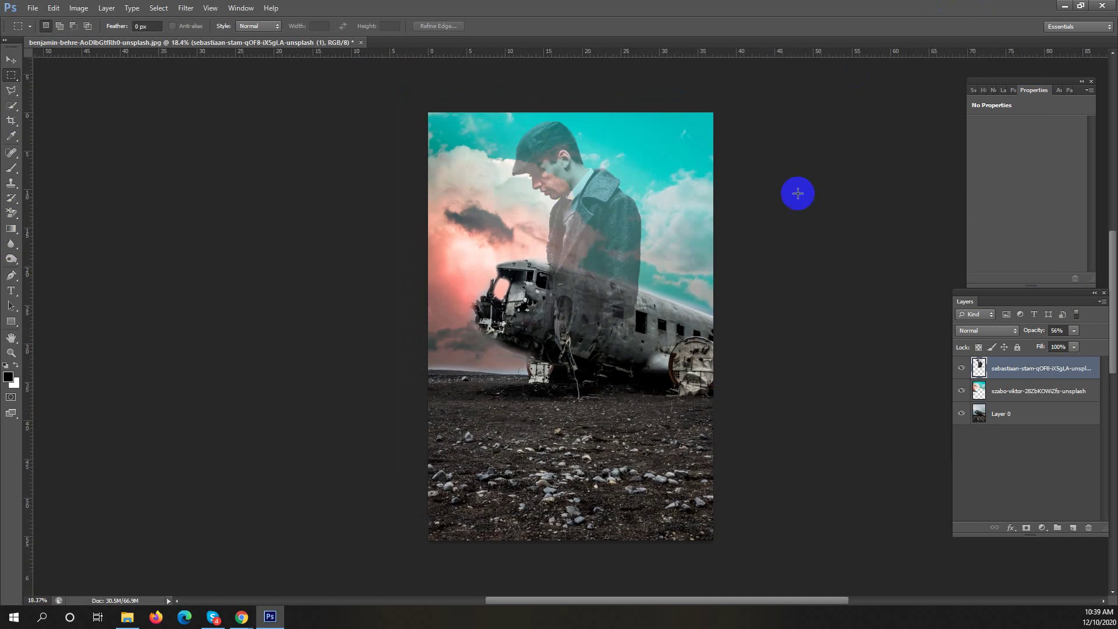
{"action": "left_click", "coordinate": [1074, 332]}
{"action": "left_click_drag", "start_coordinate": [1074, 335], "coordinate": [1104, 343]}
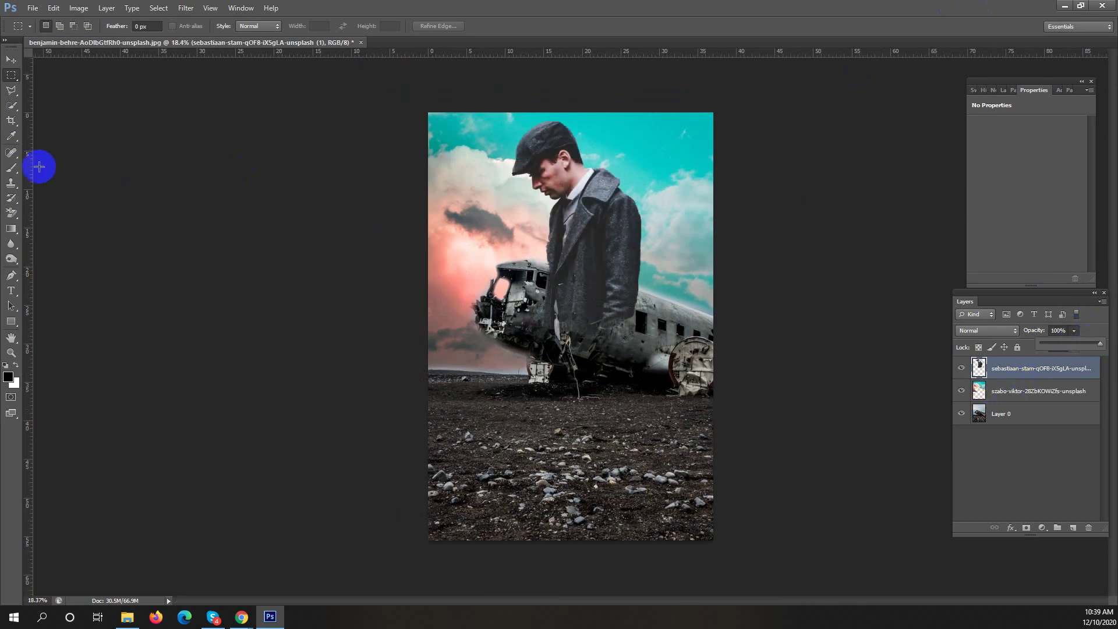
Erase the man's lower coat with a 3376 px, 0% hardness Eraser so the wreck shows in front.
{"action": "right_click", "coordinate": [13, 213]}
{"action": "left_click", "coordinate": [47, 211]}
{"action": "right_click", "coordinate": [536, 307]}
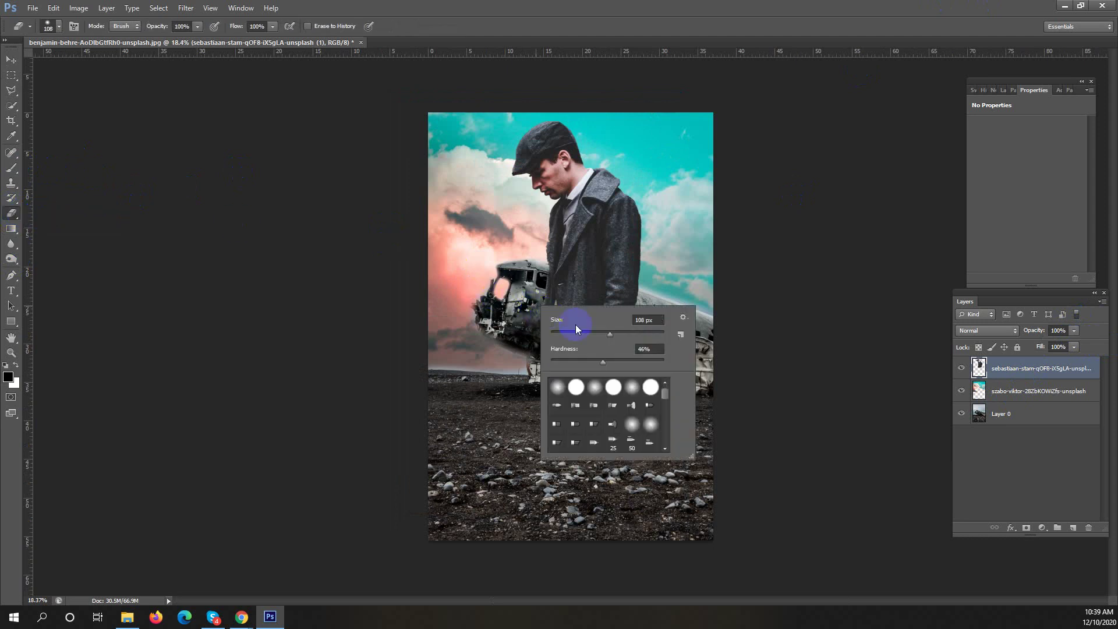
{"action": "left_click_drag", "start_coordinate": [607, 333], "coordinate": [658, 333]}
{"action": "left_click_drag", "start_coordinate": [583, 361], "coordinate": [517, 354]}
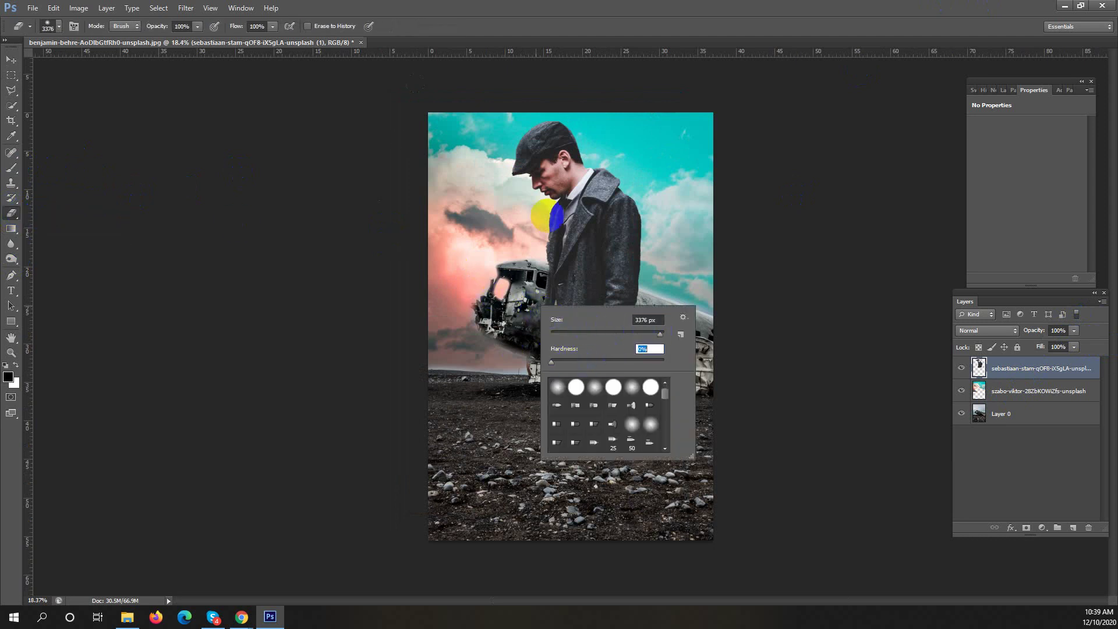
{"action": "left_click", "coordinate": [529, 42]}
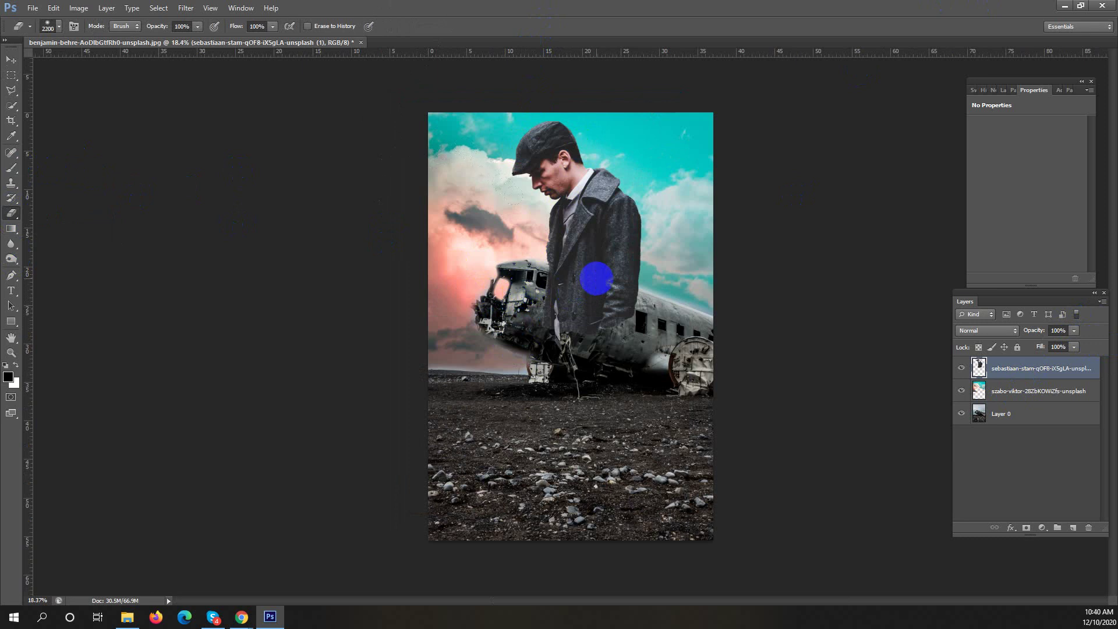
{"action": "mouse_move", "coordinate": [425, 422]}
{"action": "left_mouse_down"}
{"action": "mouse_move", "coordinate": [693, 421]}
{"action": "mouse_move", "coordinate": [449, 388]}
{"action": "mouse_move", "coordinate": [656, 385]}
{"action": "mouse_move", "coordinate": [450, 383]}
{"action": "mouse_move", "coordinate": [677, 392]}
{"action": "mouse_move", "coordinate": [383, 382]}
{"action": "mouse_move", "coordinate": [683, 396]}
{"action": "mouse_move", "coordinate": [304, 382]}
{"action": "mouse_move", "coordinate": [547, 392]}
{"action": "mouse_move", "coordinate": [422, 379]}
{"action": "mouse_move", "coordinate": [367, 201]}
{"action": "left_mouse_up"}
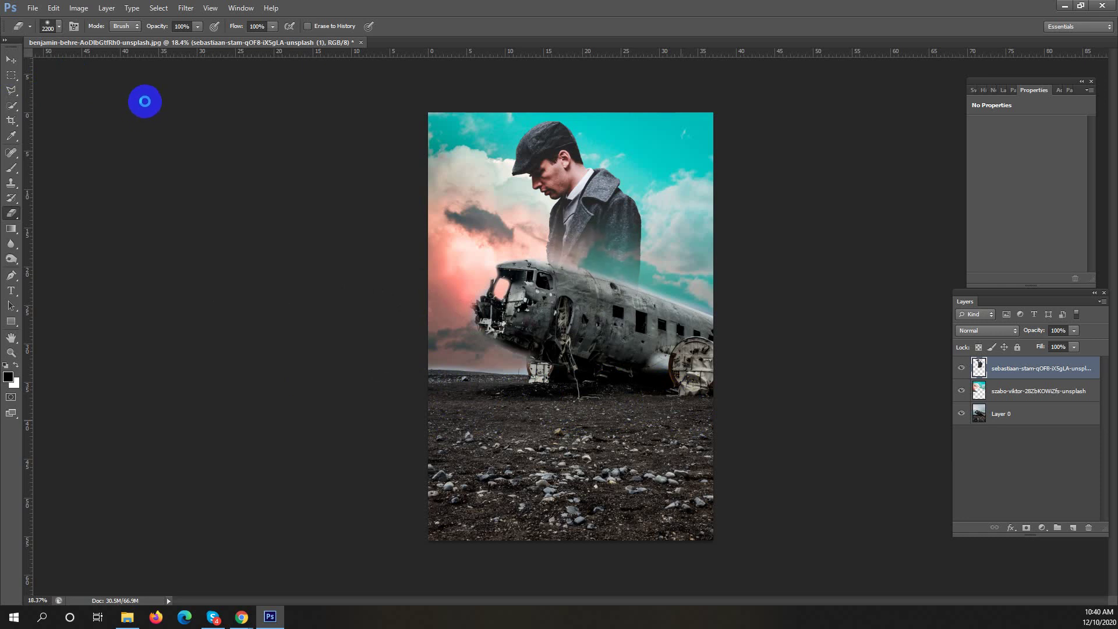
Nudge the man layer a few pixels with the arrow keys.
{"action": "left_click", "coordinate": [12, 60]}
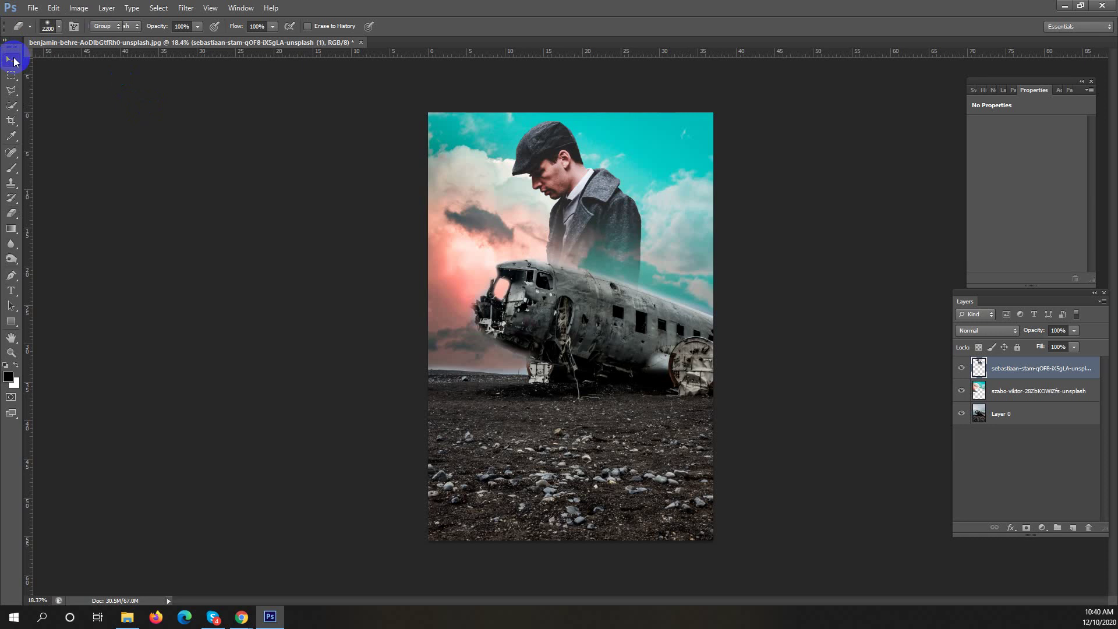
{"action": "key", "text": "shift+Up"}
{"action": "key", "text": "shift+Up"}
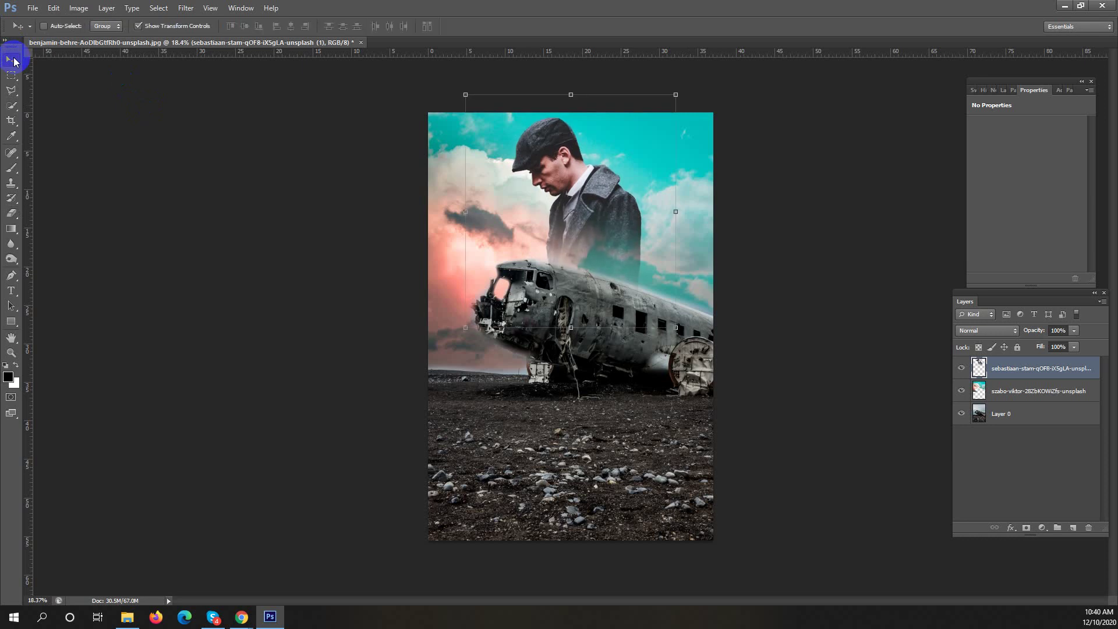
{"action": "key", "text": "shift+Down"}
{"action": "key", "text": "Down"}
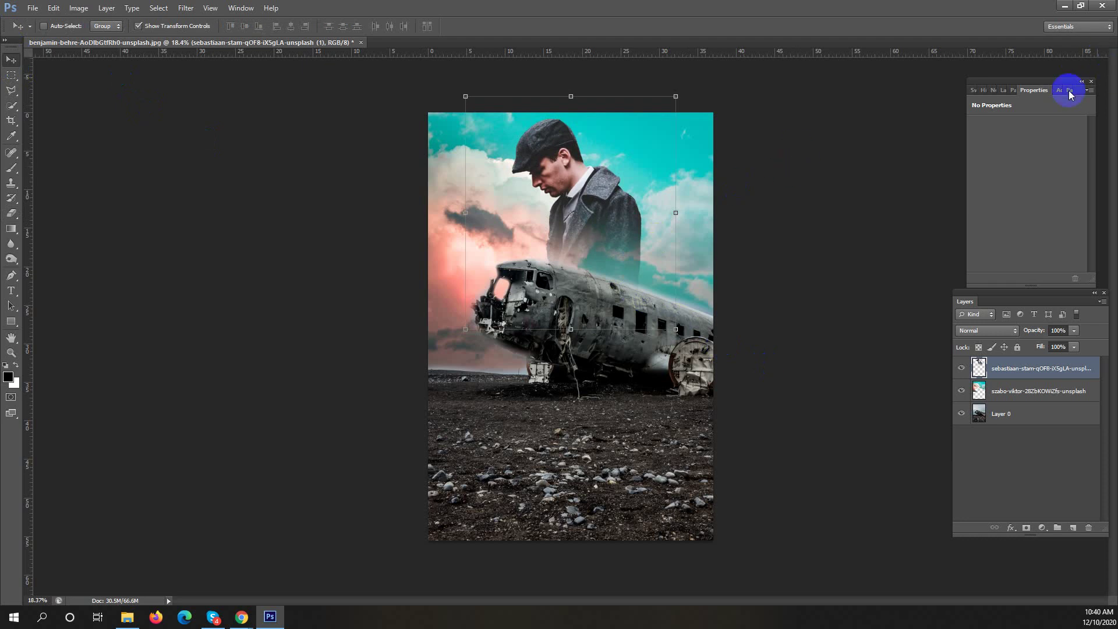
Lower the man layer's opacity to 80%.
{"action": "left_click", "coordinate": [1073, 330]}
{"action": "left_click_drag", "start_coordinate": [1060, 336], "coordinate": [1046, 341]}
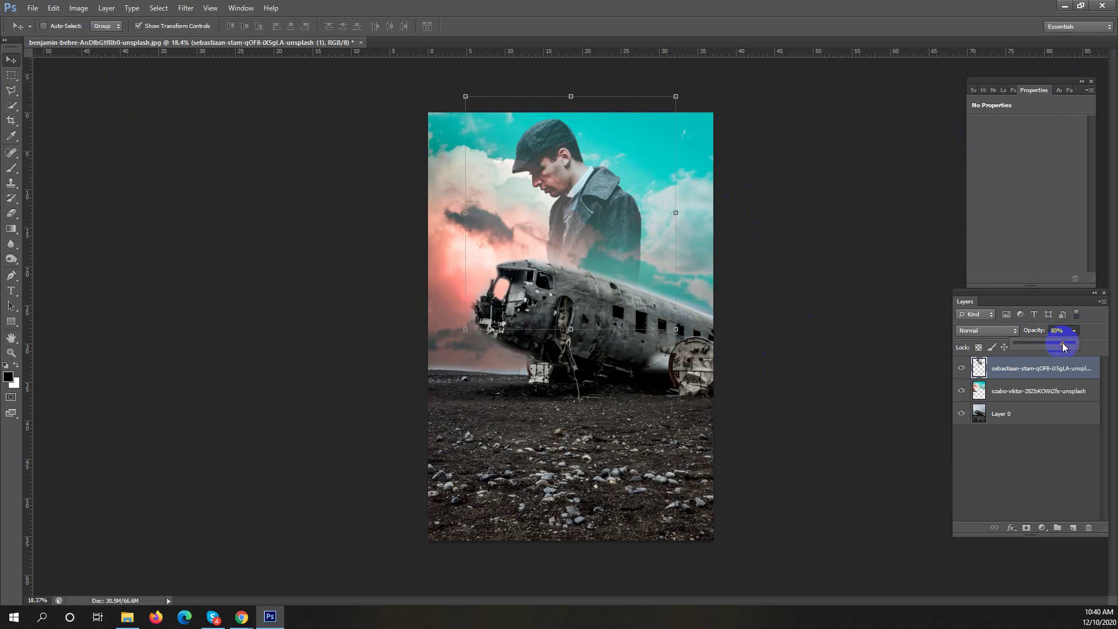
{"action": "left_click", "coordinate": [17, 77]}
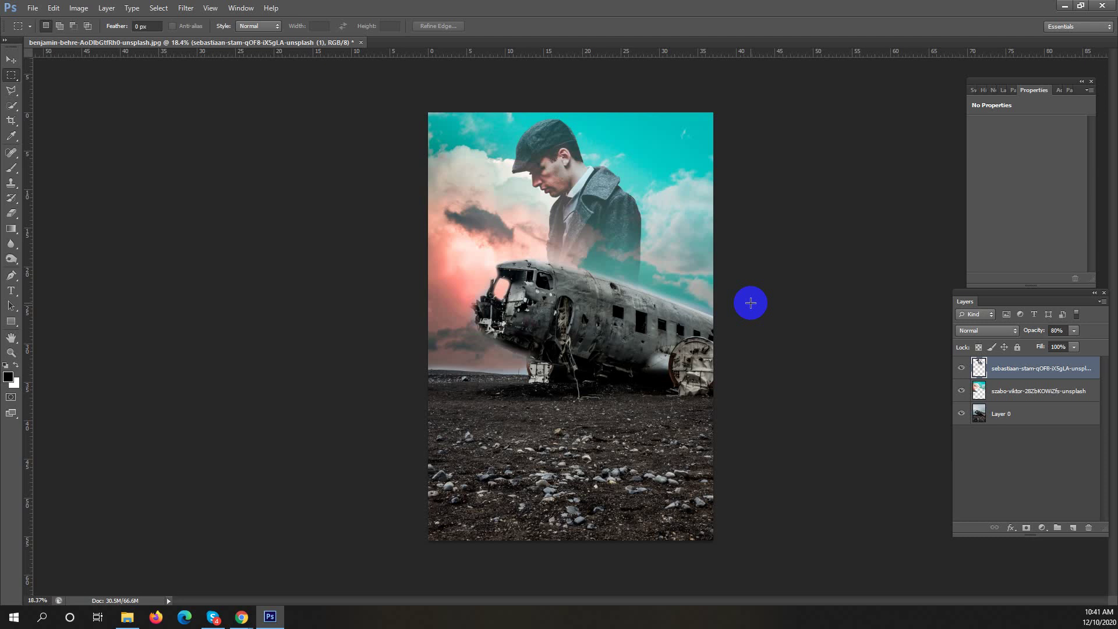
{"action": "left_click", "coordinate": [437, 162]}
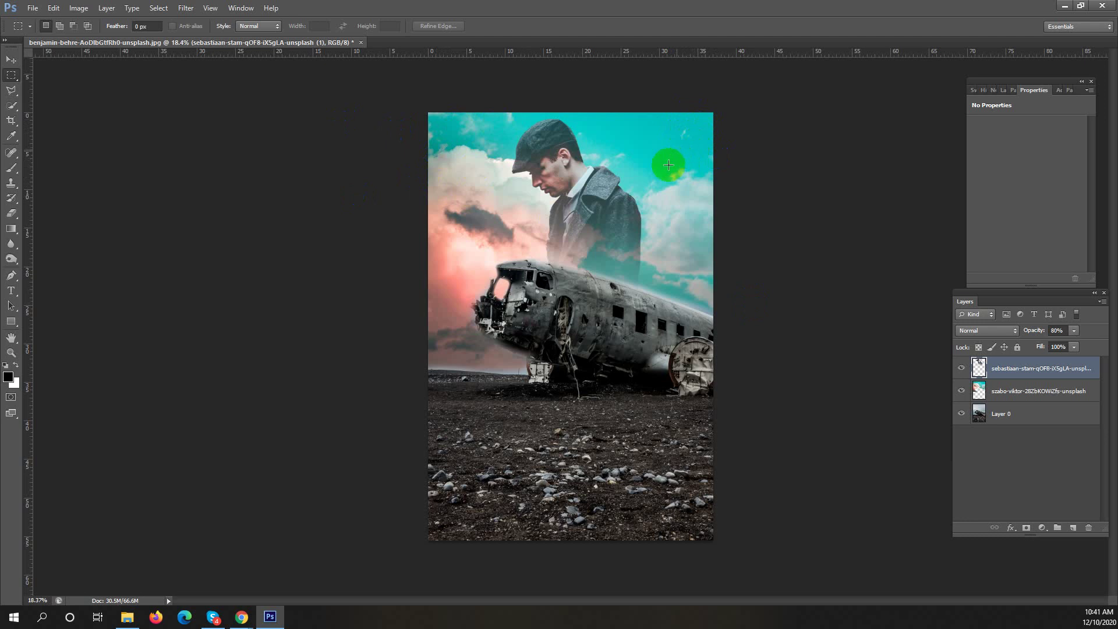
{"action": "left_click", "coordinate": [511, 479]}
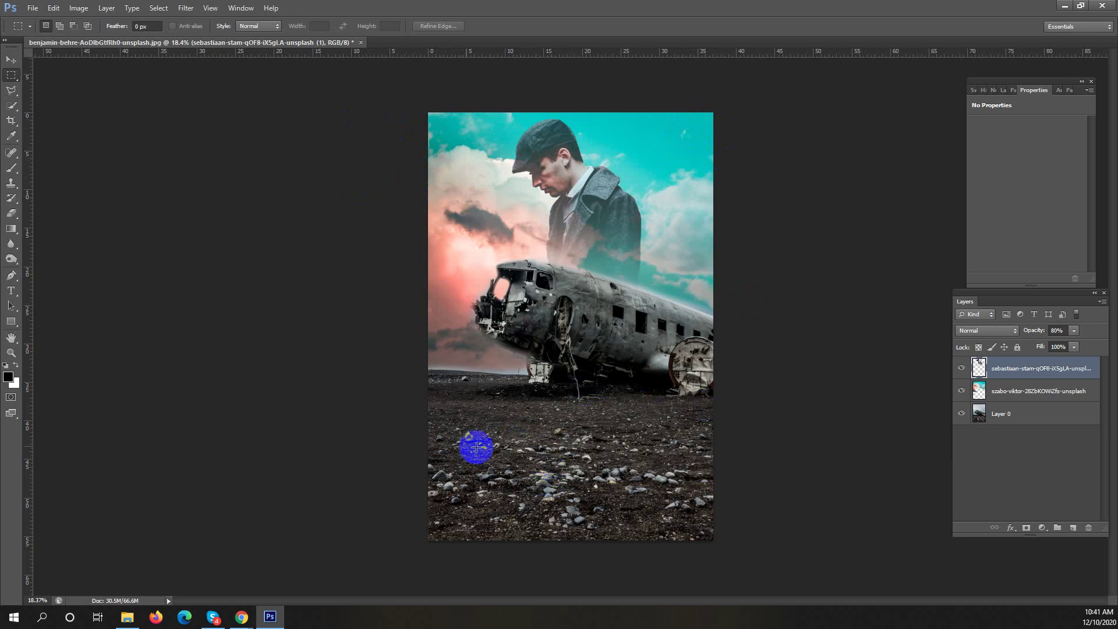
Go back to the Unsplash search and search for 'hill' photos.
{"action": "mouse_move", "coordinate": [240, 619]}
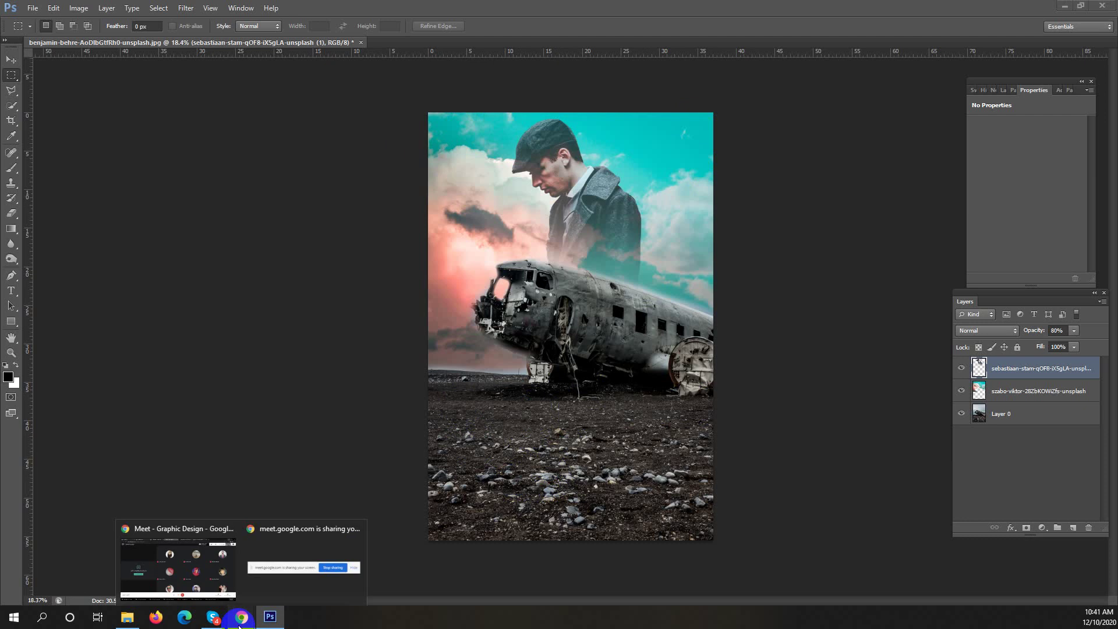
{"action": "left_click", "coordinate": [192, 553]}
{"action": "left_click", "coordinate": [359, 6]}
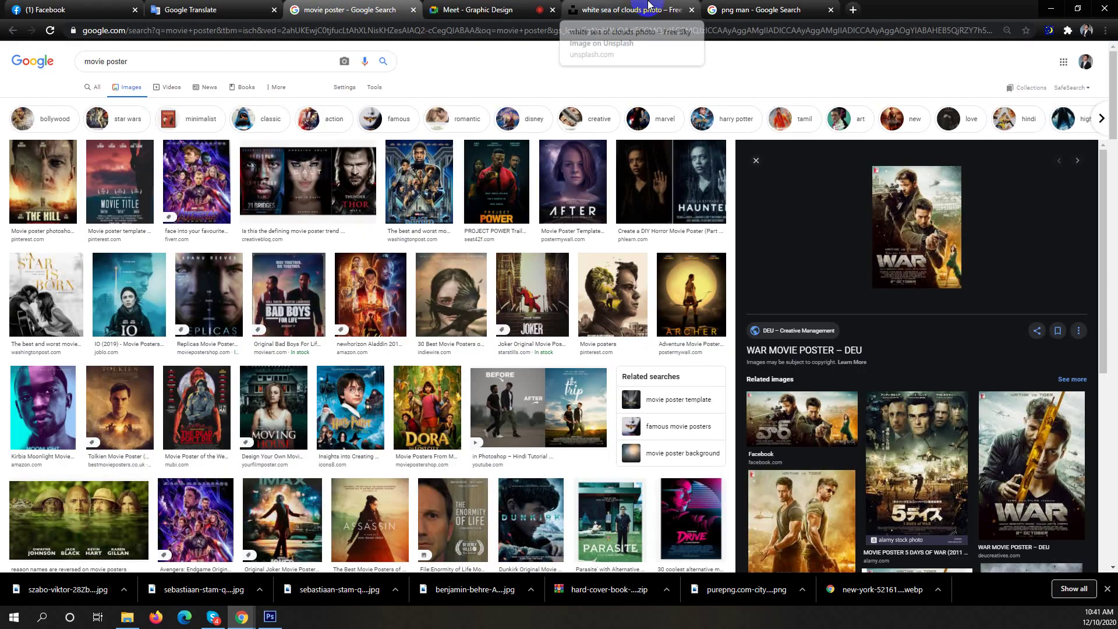
{"action": "left_click", "coordinate": [649, 6]}
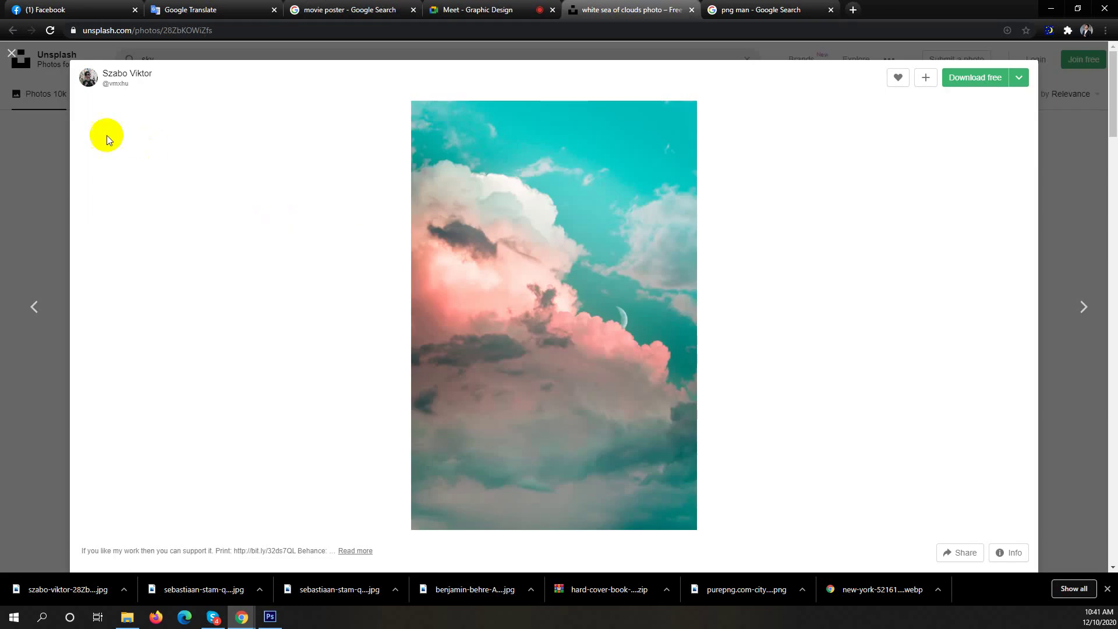
{"action": "left_click", "coordinate": [61, 55]}
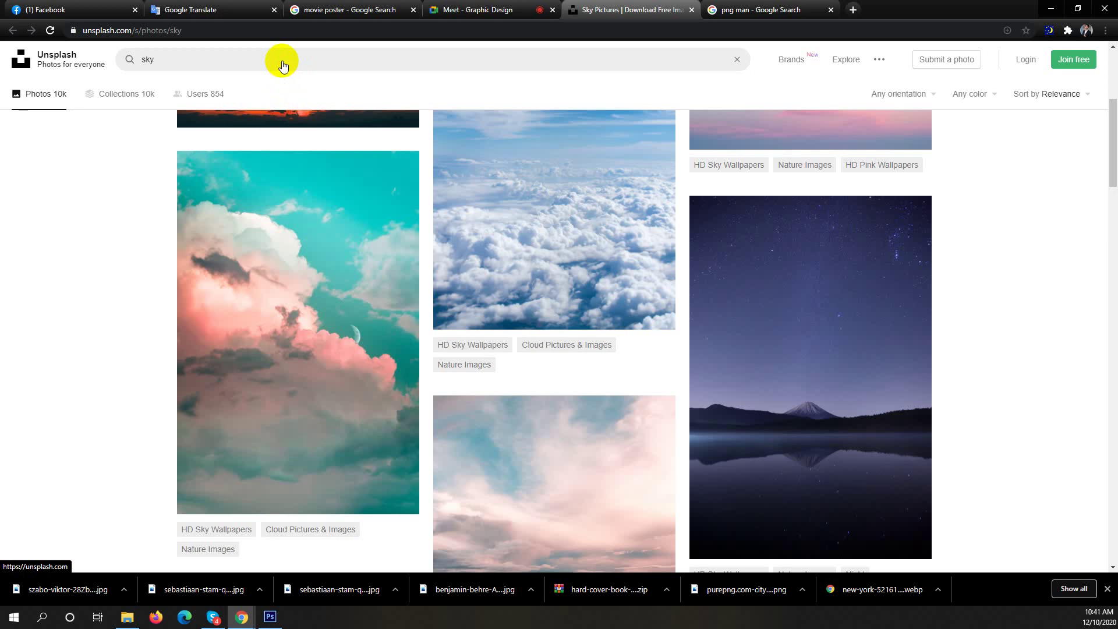
{"action": "left_click", "coordinate": [288, 59]}
{"action": "key", "text": "ctrl+a"}
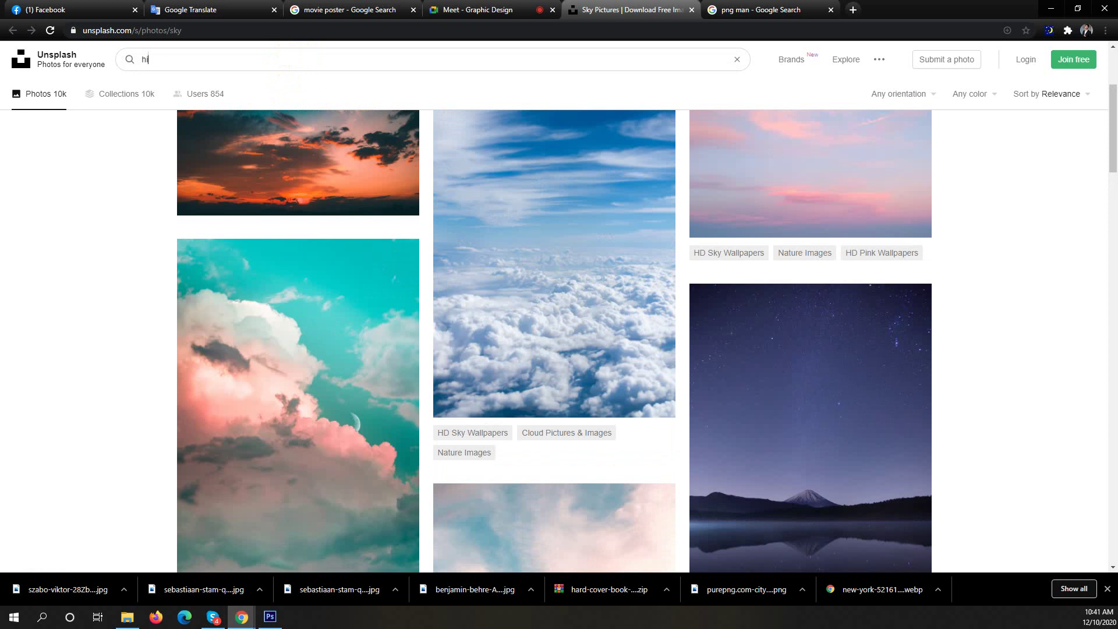
{"action": "key", "text": "Return"}
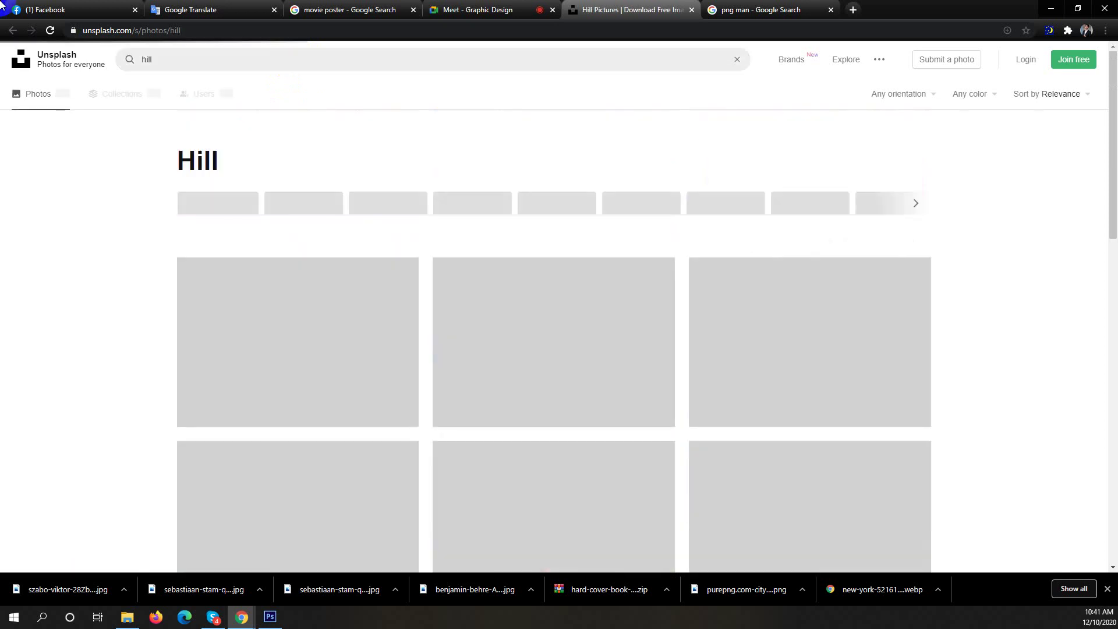
Open the green grassy mountain peak photo and download it free.
{"action": "left_click", "coordinate": [213, 42]}
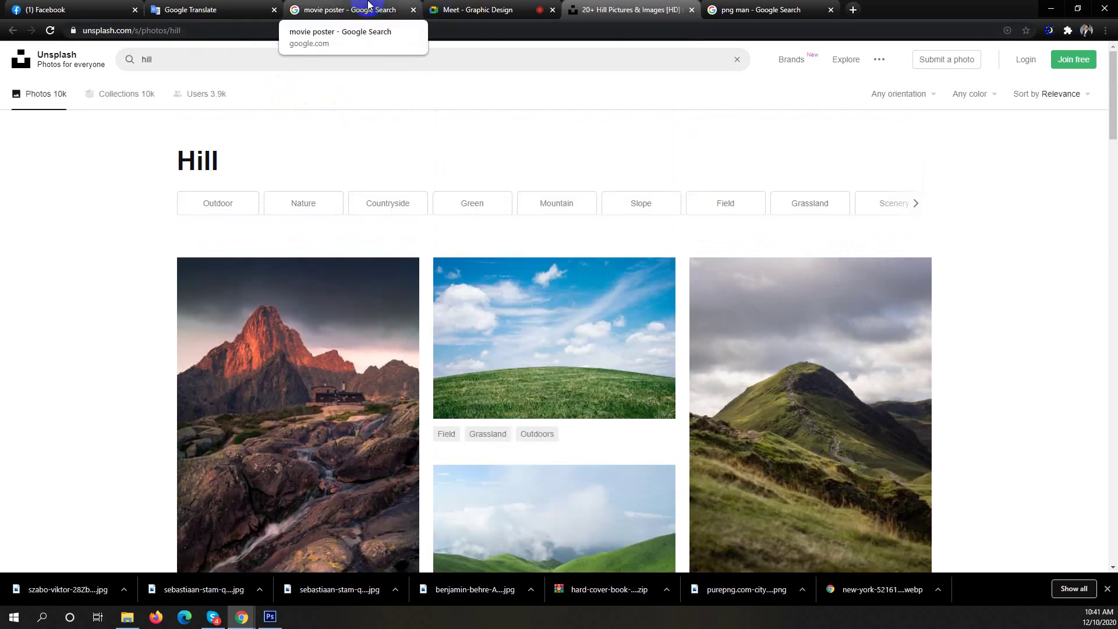
{"action": "scroll", "coordinate": [653, 357], "scroll_direction": "down", "scroll_amount": 3}
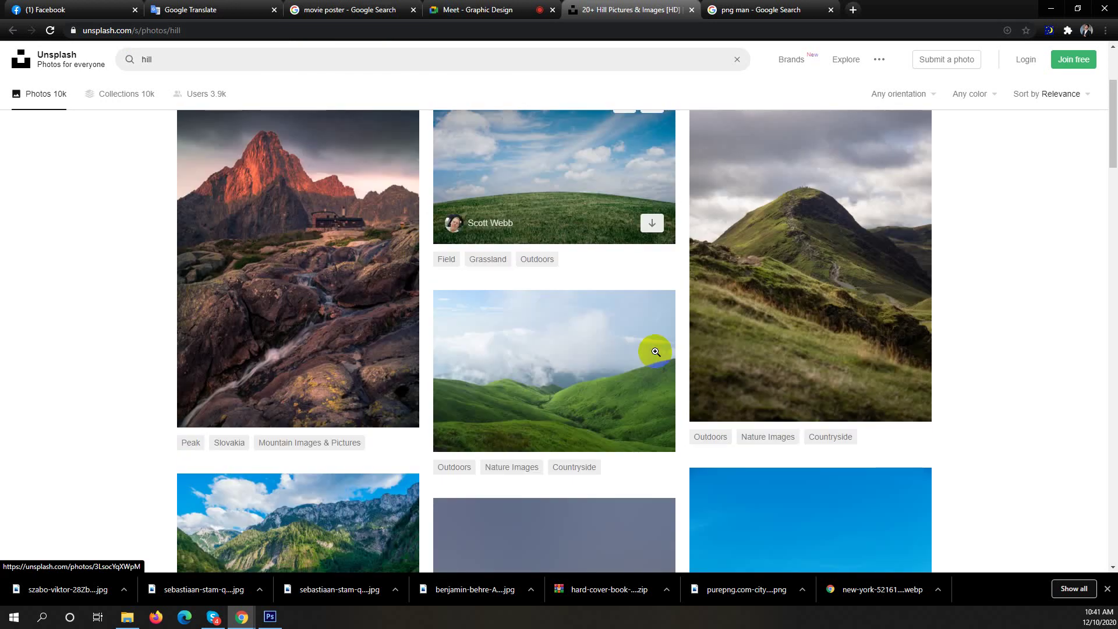
{"action": "scroll", "coordinate": [653, 351], "scroll_direction": "down", "scroll_amount": 6}
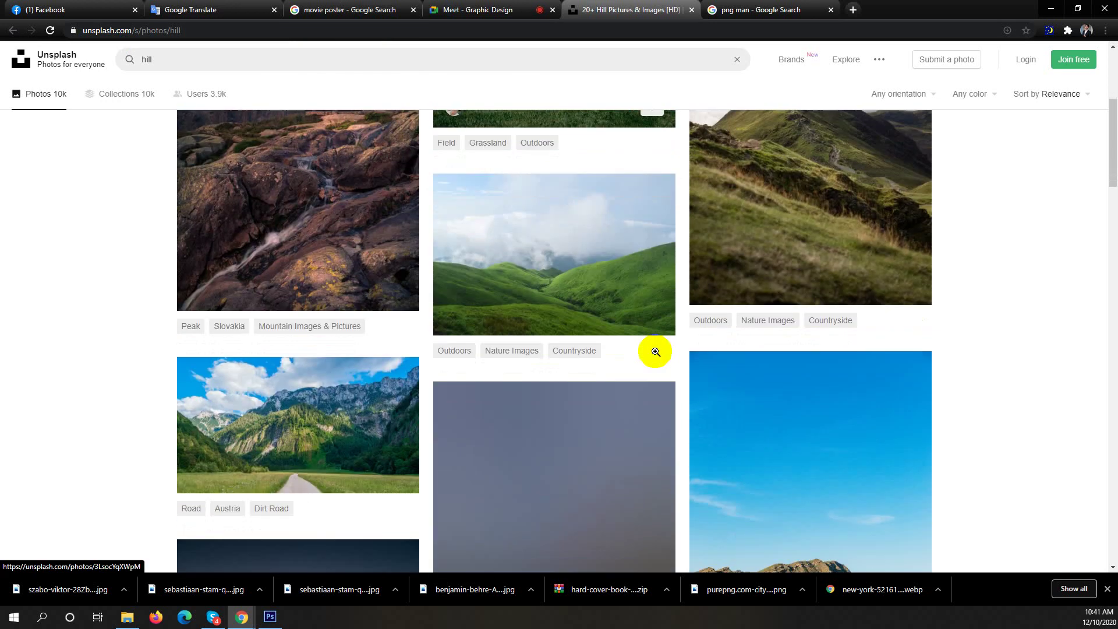
{"action": "scroll", "coordinate": [670, 353], "scroll_direction": "up", "scroll_amount": 6}
{"action": "scroll", "coordinate": [680, 352], "scroll_direction": "up", "scroll_amount": 3}
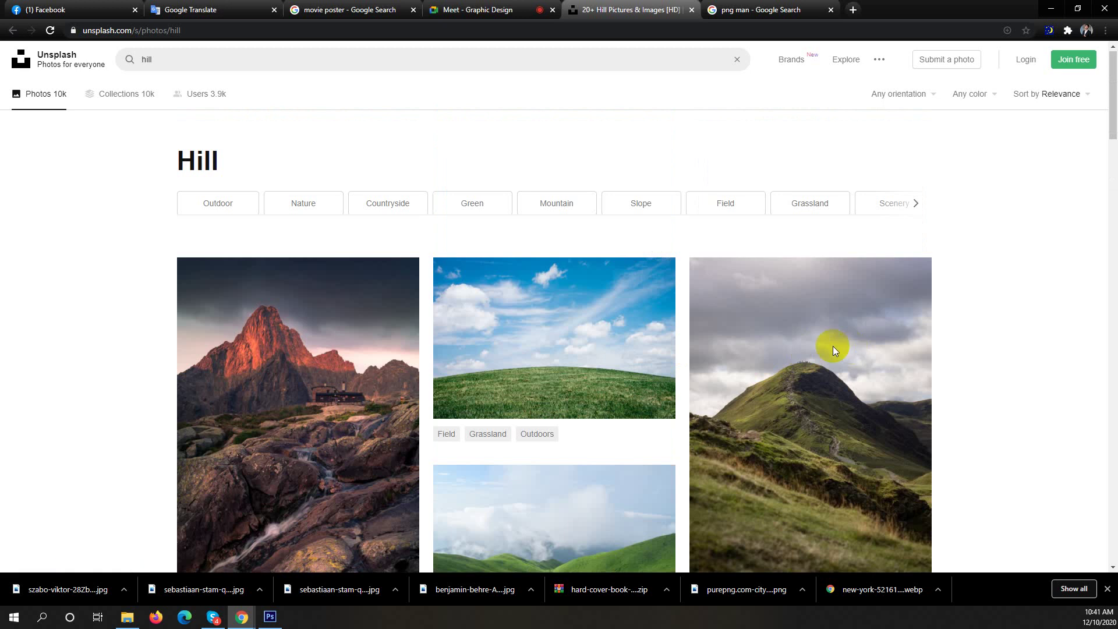
{"action": "left_click", "coordinate": [785, 333]}
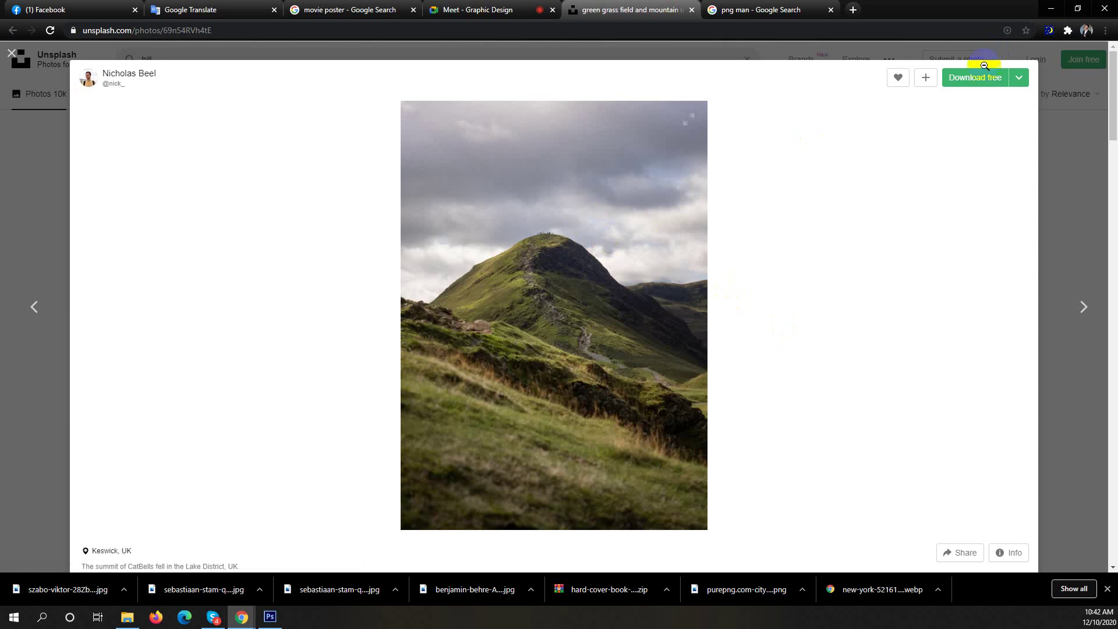
{"action": "left_click", "coordinate": [969, 86]}
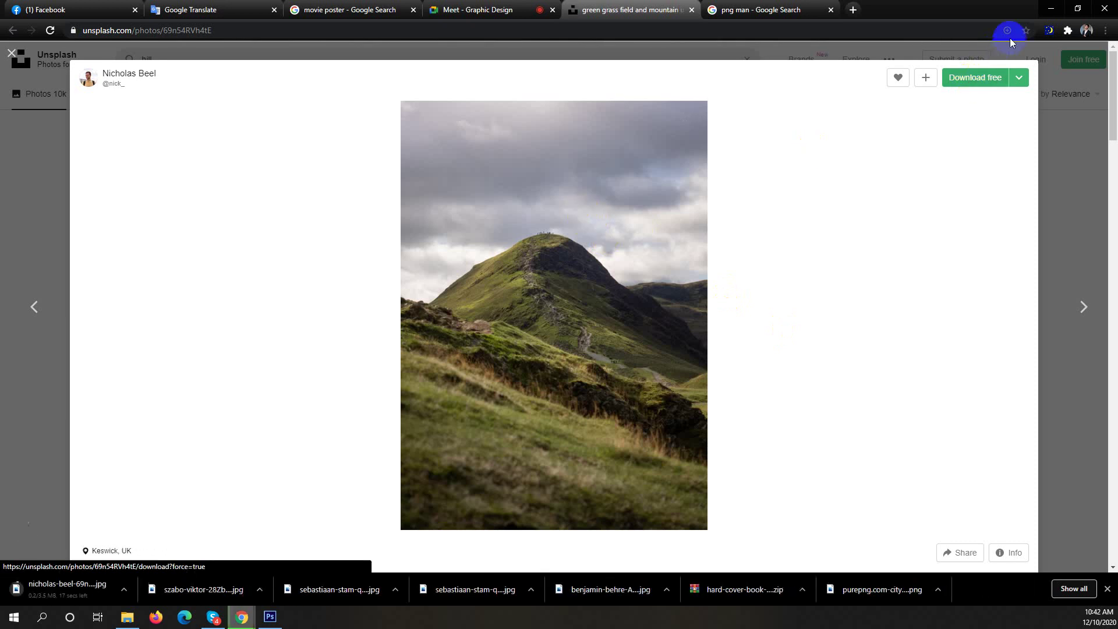
{"action": "left_click", "coordinate": [1049, 10]}
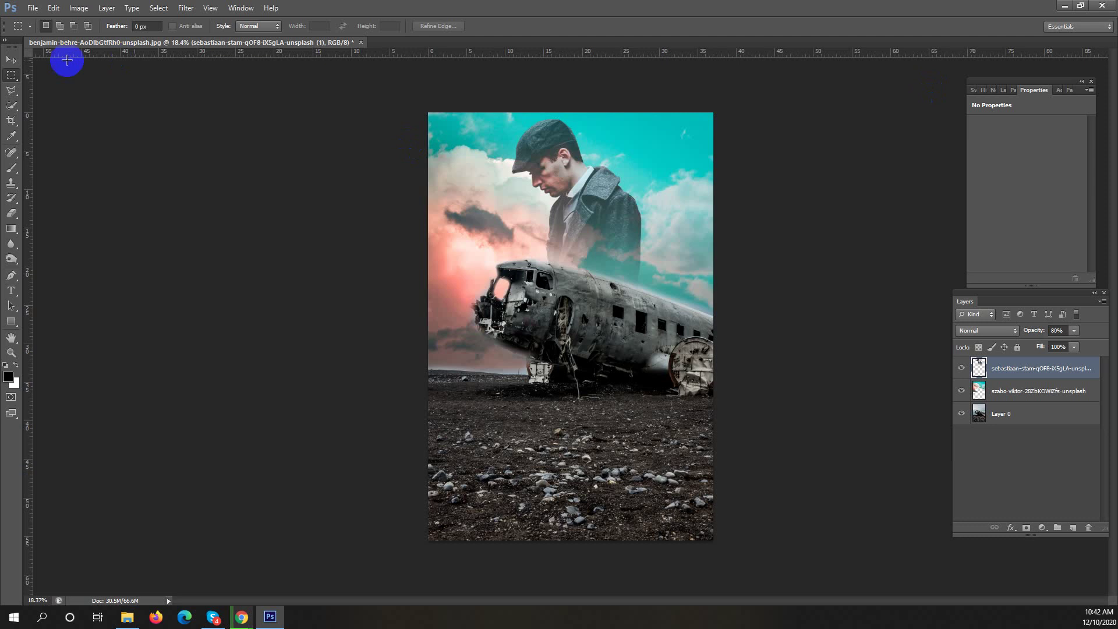
Place the downloaded hill photo from the Downloads folder into the poster via File > Place.
{"action": "left_click", "coordinate": [33, 9]}
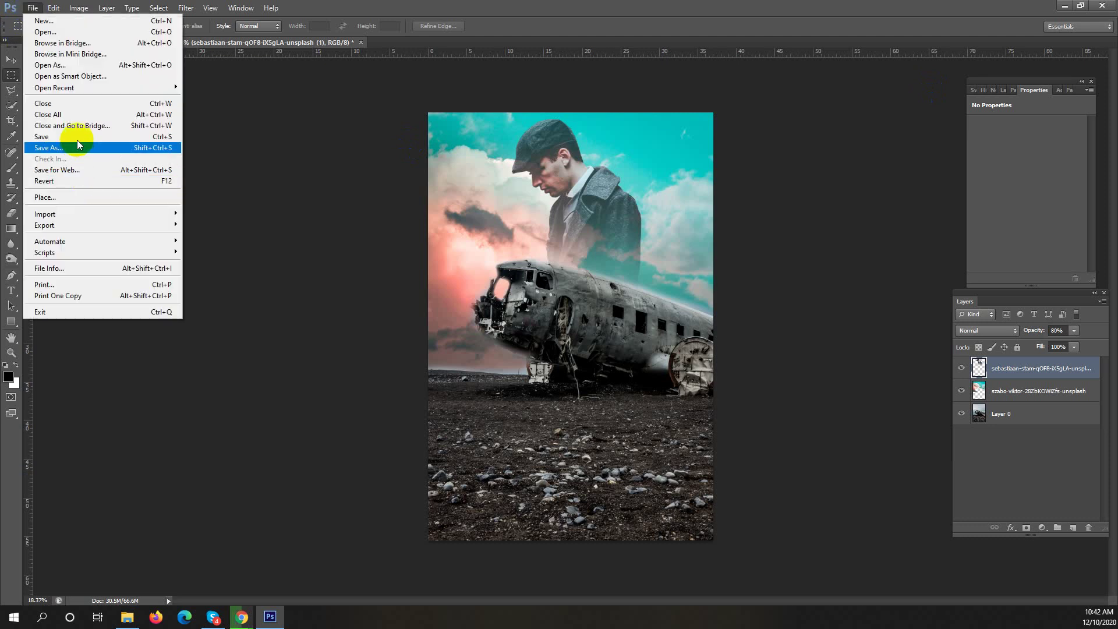
{"action": "left_click", "coordinate": [71, 199]}
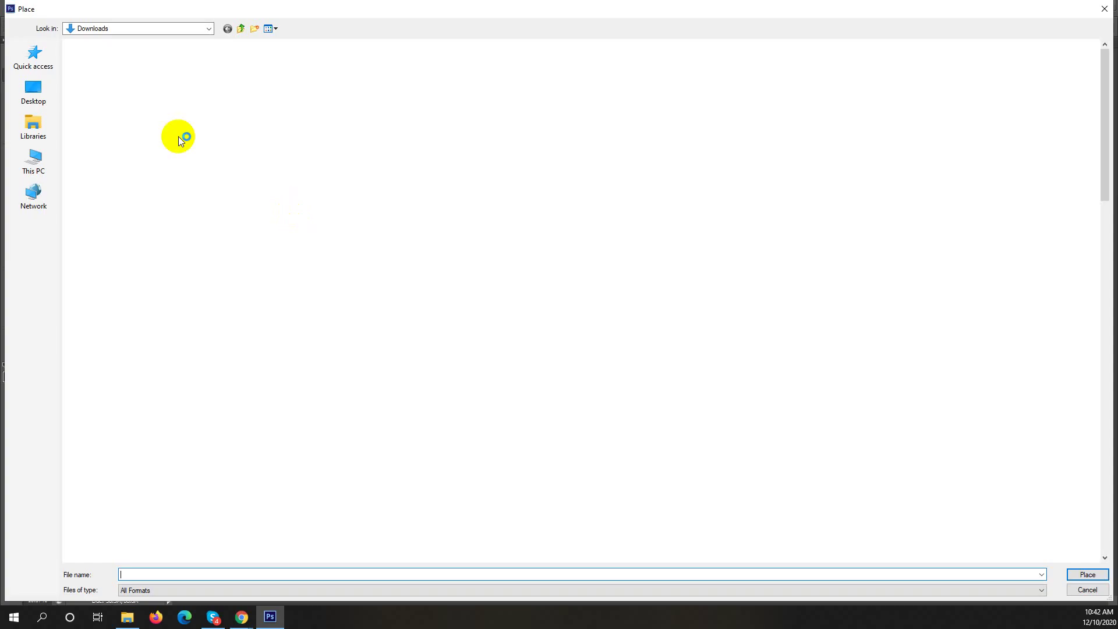
{"action": "left_click", "coordinate": [30, 88]}
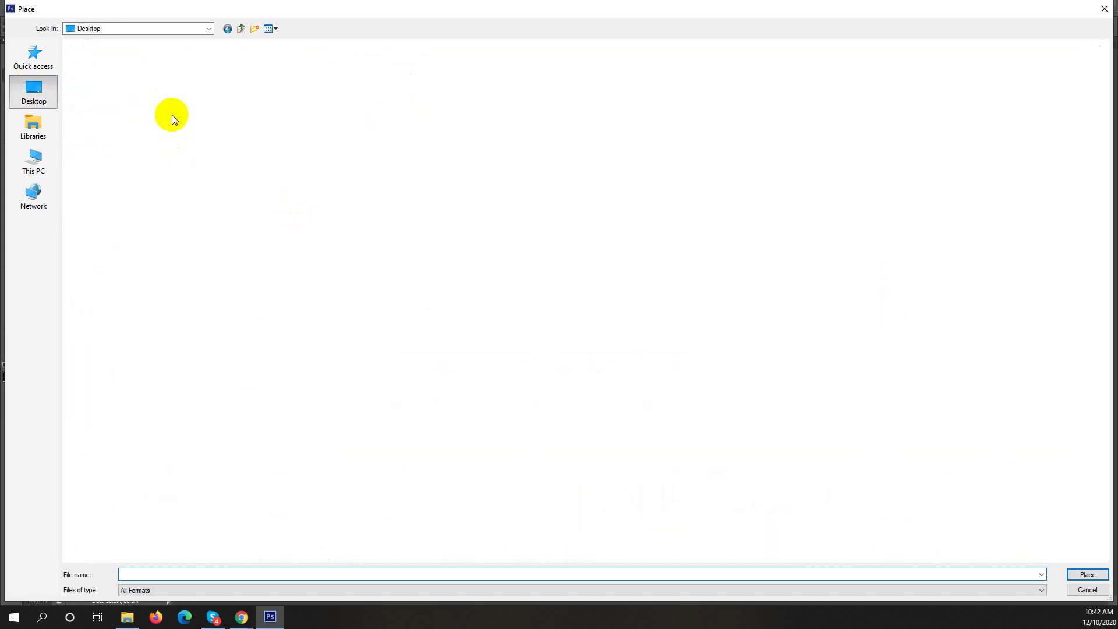
{"action": "left_click", "coordinate": [35, 89]}
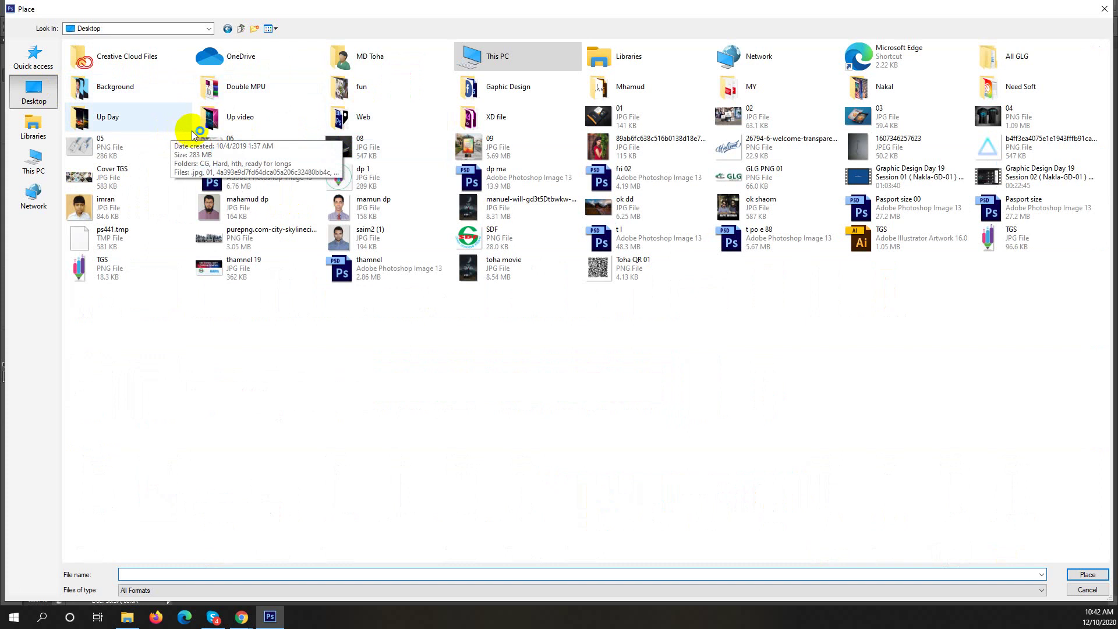
{"action": "left_click", "coordinate": [36, 157]}
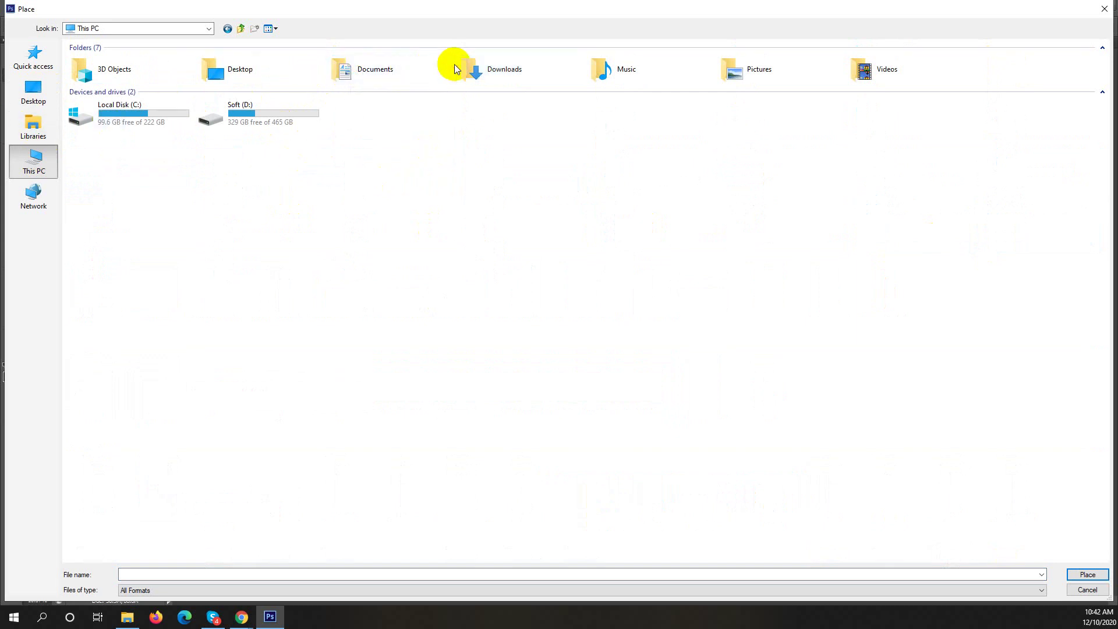
{"action": "double_click", "coordinate": [501, 68]}
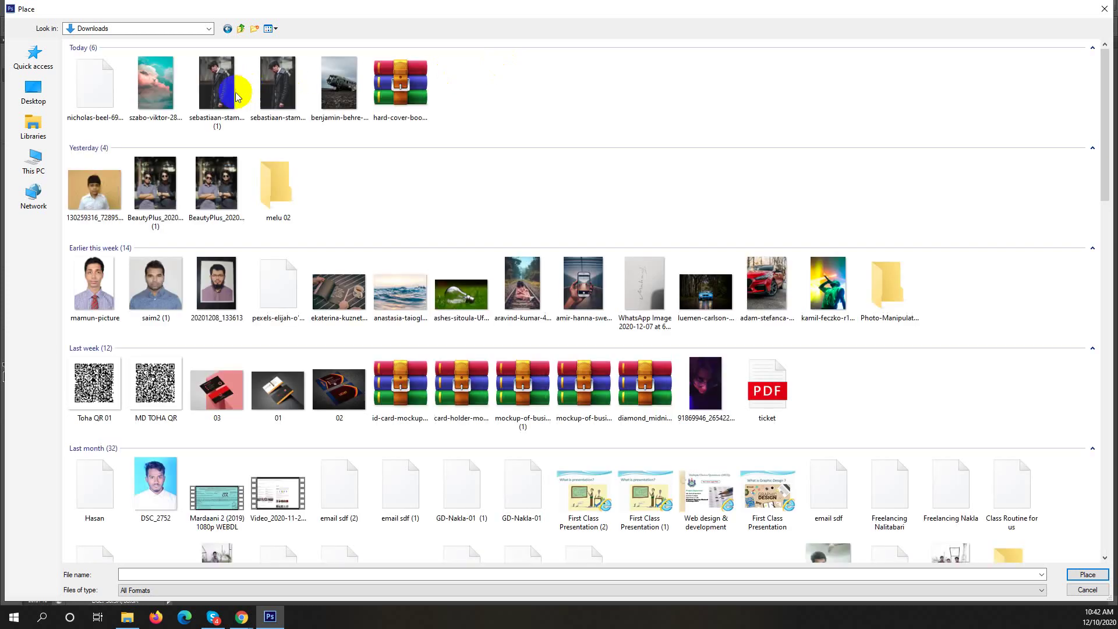
{"action": "right_click", "coordinate": [493, 156]}
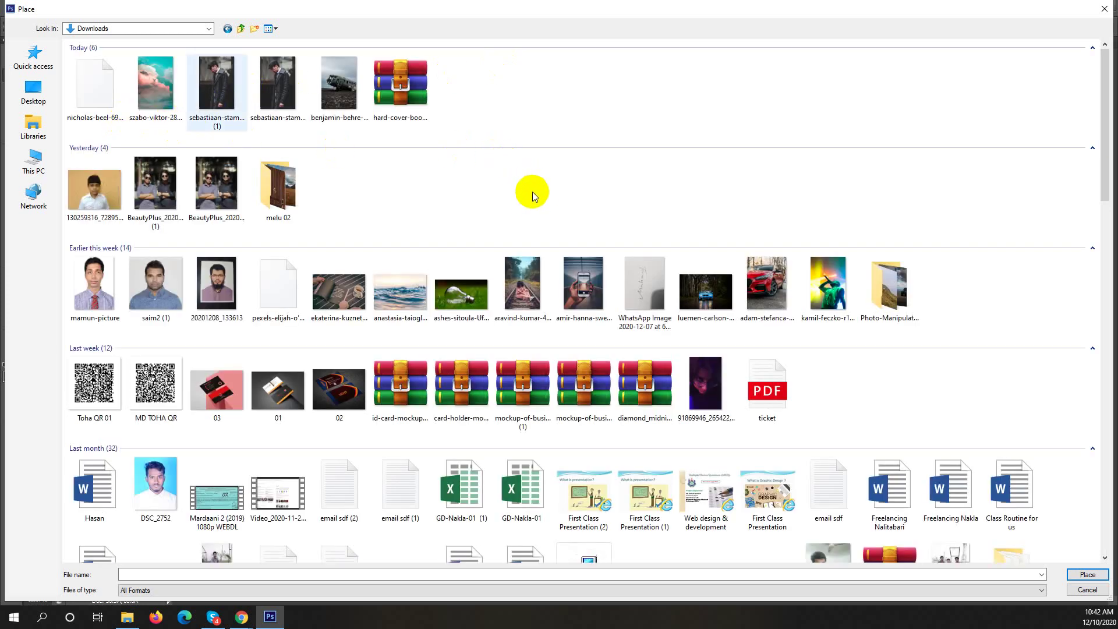
{"action": "left_click", "coordinate": [530, 205]}
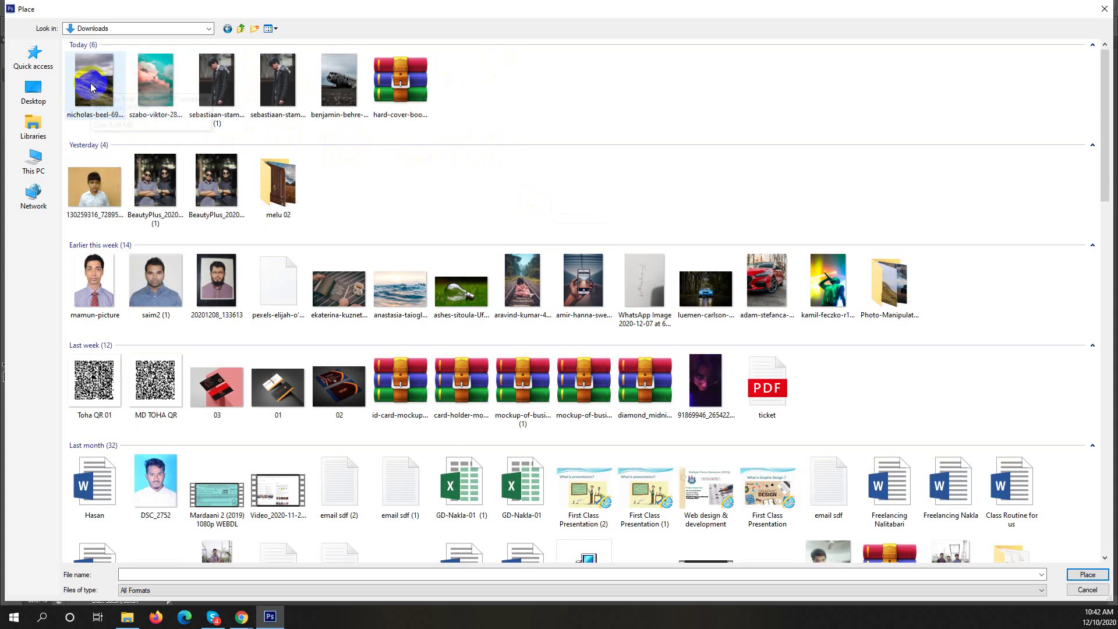
{"action": "left_click", "coordinate": [101, 89]}
{"action": "left_click", "coordinate": [1086, 575]}
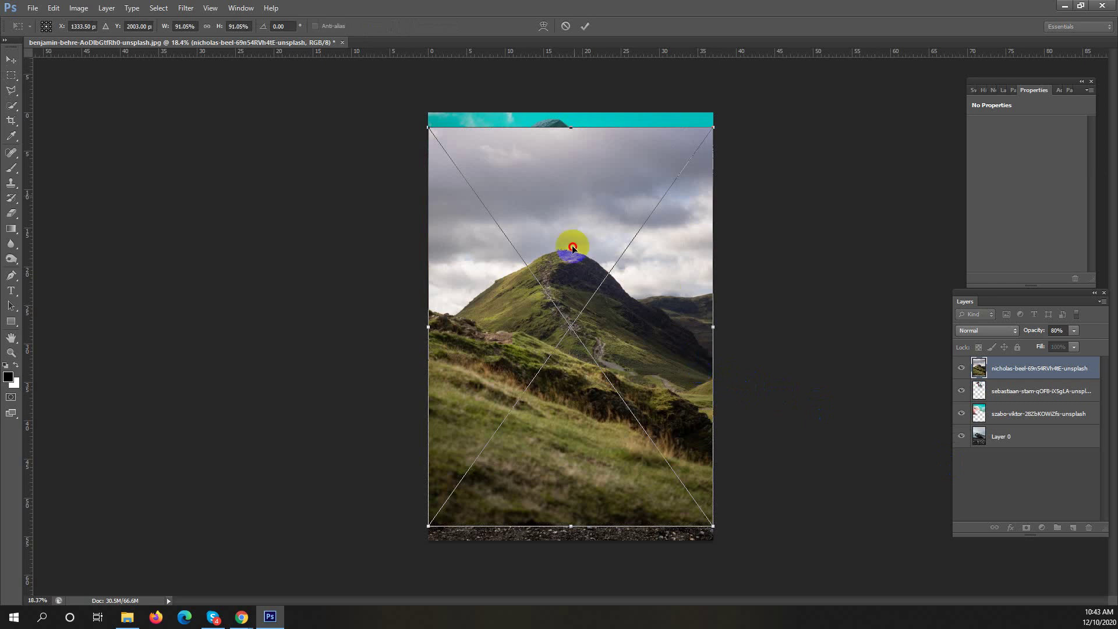
Drag the hill photo down to fill the poster's lower part and commit it.
{"action": "left_click_drag", "start_coordinate": [570, 245], "coordinate": [571, 335]}
{"action": "key", "text": "Return"}
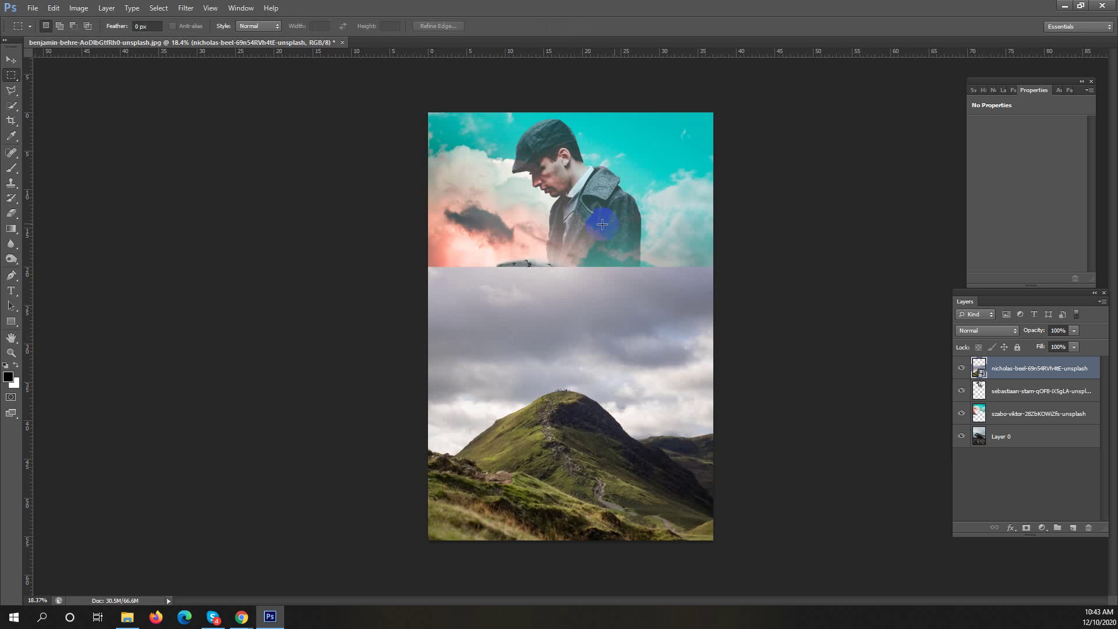
Choose the Background Eraser Tool and redo back to restore the mountain photo layer.
{"action": "left_click", "coordinate": [12, 213]}
{"action": "right_click", "coordinate": [11, 213]}
{"action": "left_click", "coordinate": [55, 225]}
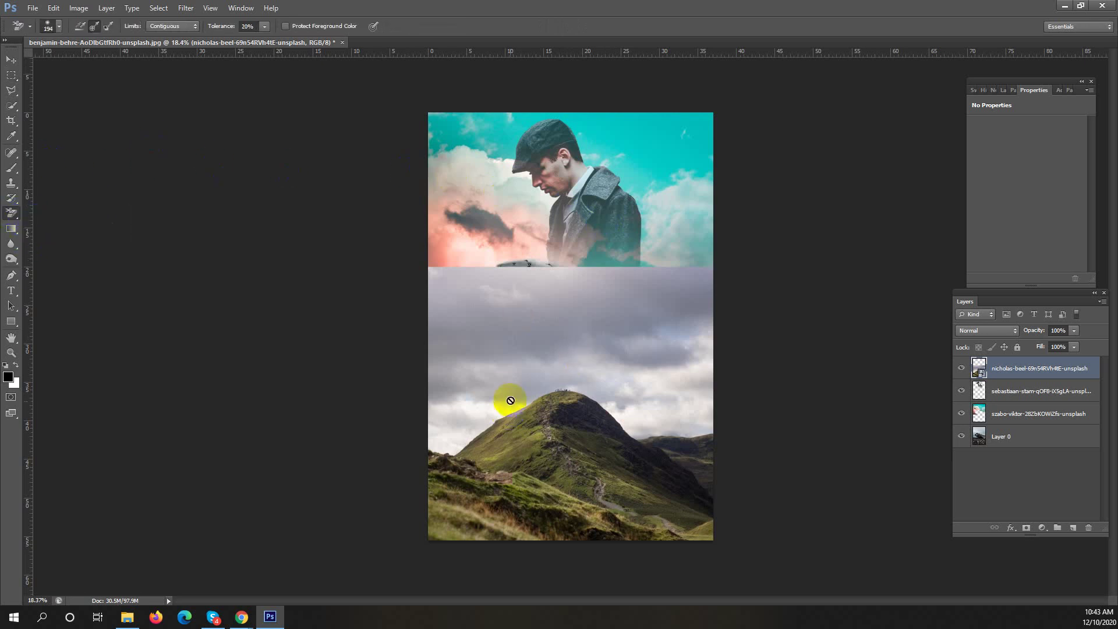
{"action": "left_click", "coordinate": [683, 300]}
{"action": "left_click", "coordinate": [542, 235]}
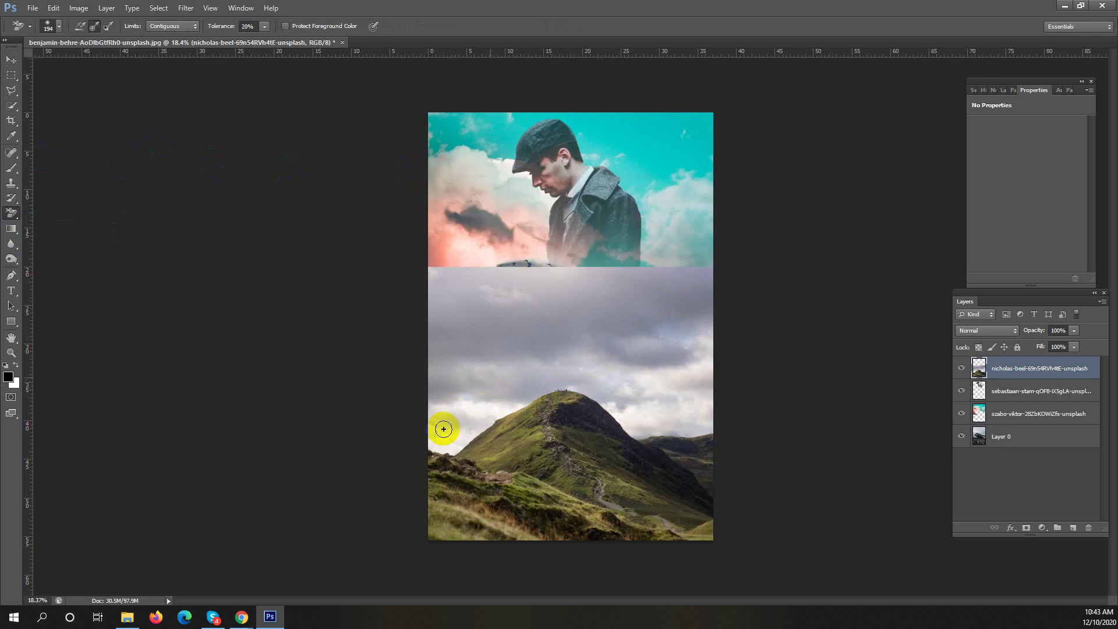
{"action": "key", "text": "ctrl+alt+z"}
{"action": "key", "text": "ctrl+alt+z"}
{"action": "key", "text": "ctrl+alt+z"}
{"action": "key", "text": "ctrl+alt+z"}
{"action": "key", "text": "ctrl+alt+z"}
{"action": "key", "text": "ctrl+alt+z"}
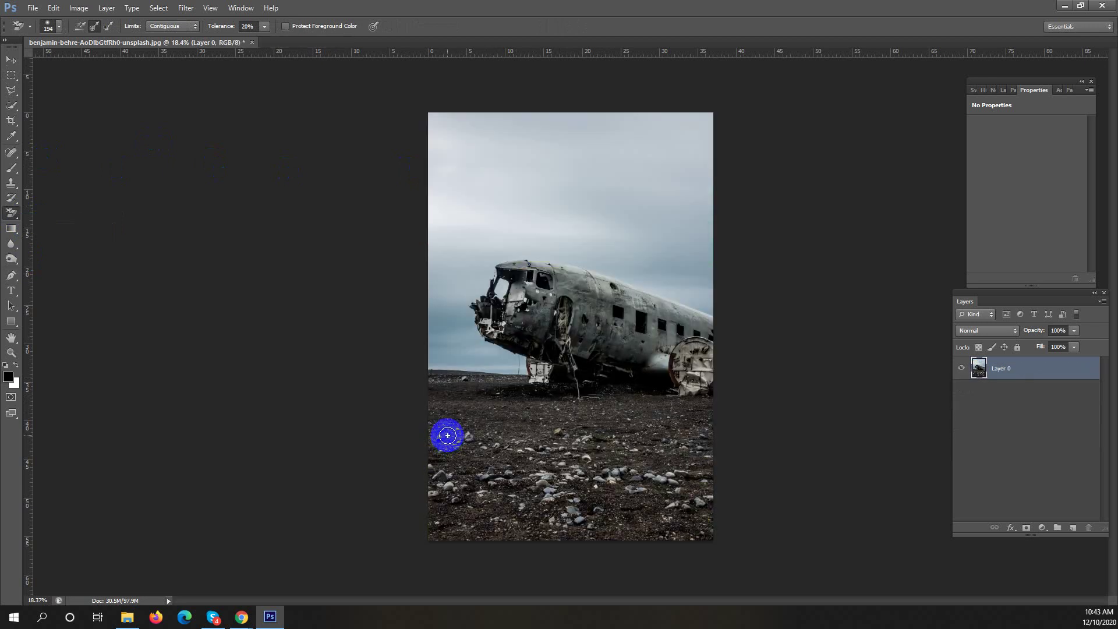
{"action": "key", "text": "shift+ctrl+z"}
{"action": "key", "text": "shift+ctrl+z"}
{"action": "key", "text": "shift+ctrl+z"}
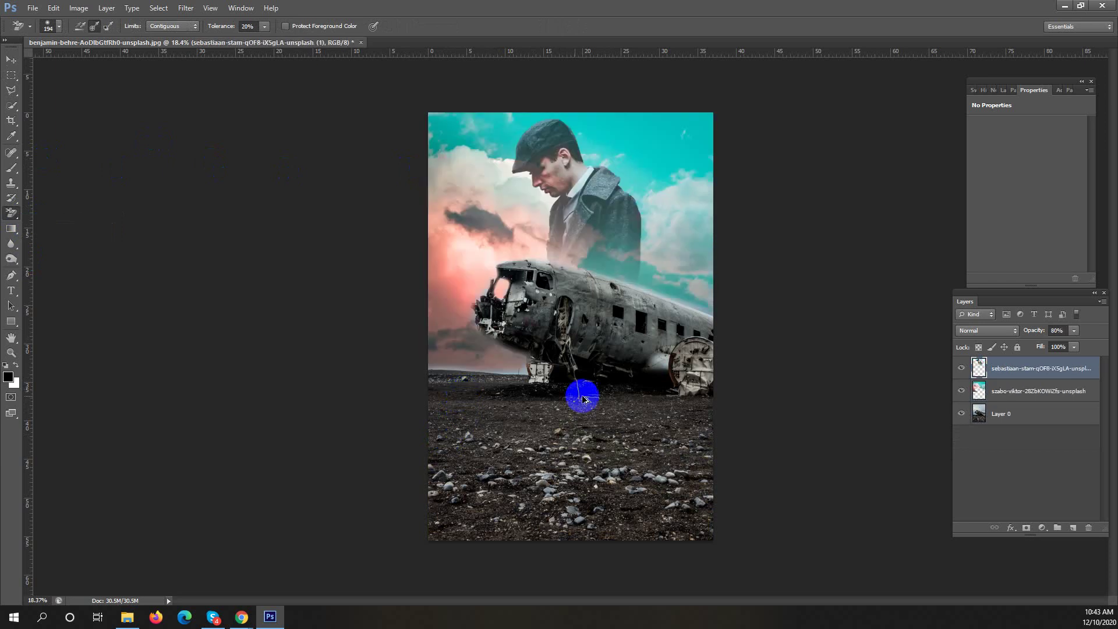
{"action": "key", "text": "shift+ctrl+z"}
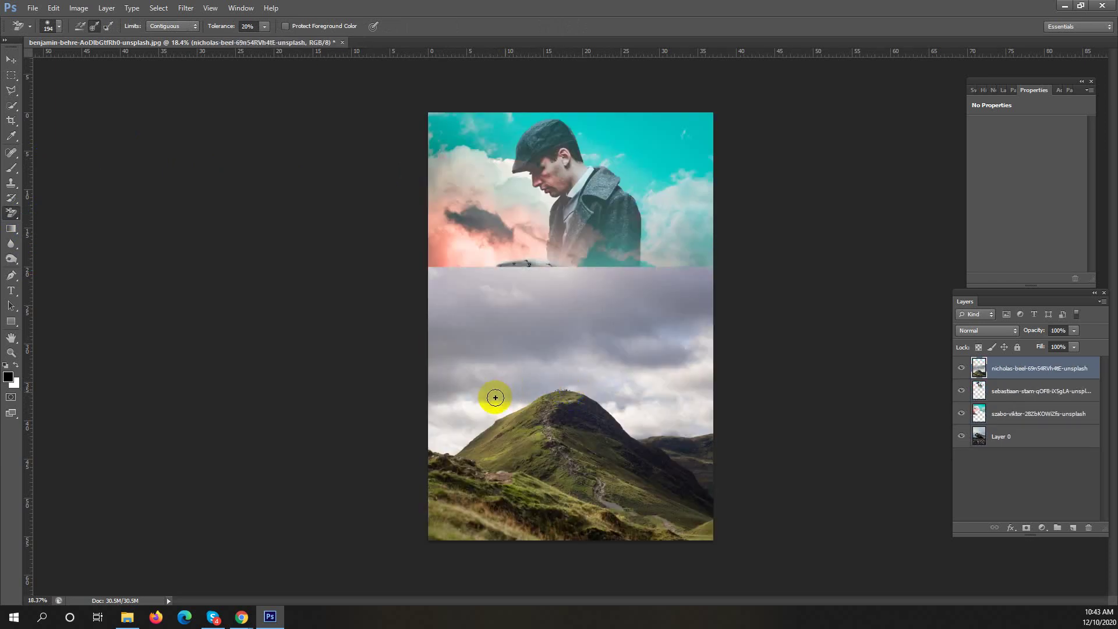
Erase the sky and clouds around the mountain's summit, left edge, right slope and ridge.
{"action": "mouse_move", "coordinate": [460, 437]}
{"action": "left_mouse_down"}
{"action": "mouse_move", "coordinate": [431, 446]}
{"action": "mouse_move", "coordinate": [505, 421]}
{"action": "mouse_move", "coordinate": [531, 389]}
{"action": "mouse_move", "coordinate": [564, 379]}
{"action": "mouse_move", "coordinate": [498, 420]}
{"action": "mouse_move", "coordinate": [484, 416]}
{"action": "mouse_move", "coordinate": [566, 384]}
{"action": "mouse_move", "coordinate": [616, 400]}
{"action": "mouse_move", "coordinate": [639, 427]}
{"action": "mouse_move", "coordinate": [678, 428]}
{"action": "mouse_move", "coordinate": [601, 407]}
{"action": "left_mouse_up"}
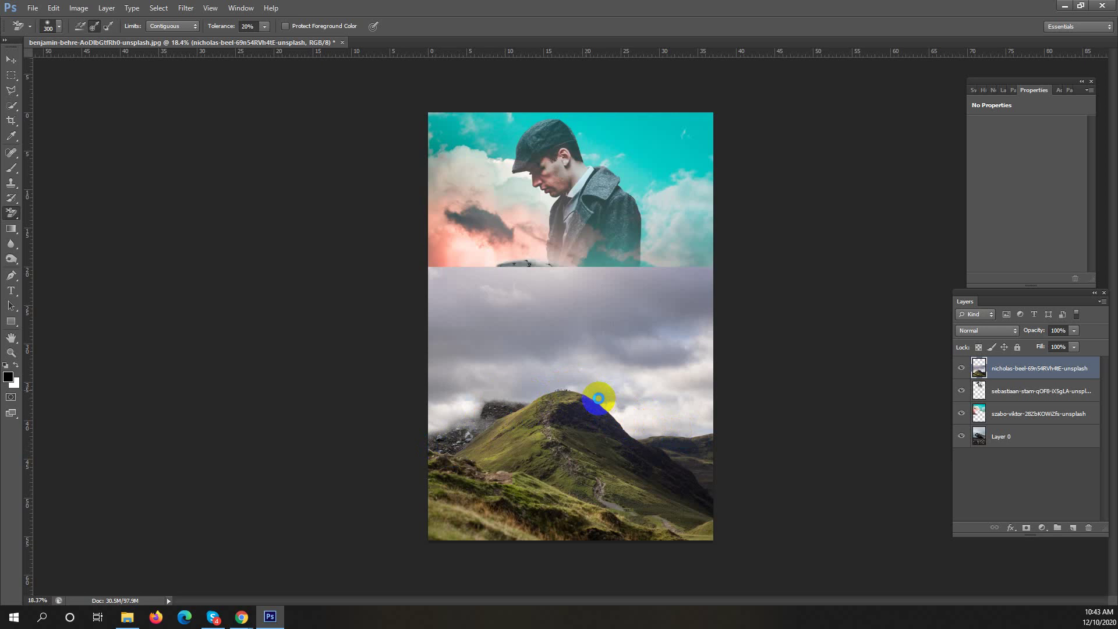
{"action": "mouse_move", "coordinate": [599, 398]}
{"action": "left_mouse_down"}
{"action": "mouse_move", "coordinate": [554, 386]}
{"action": "mouse_move", "coordinate": [515, 396]}
{"action": "mouse_move", "coordinate": [525, 406]}
{"action": "mouse_move", "coordinate": [524, 393]}
{"action": "mouse_move", "coordinate": [578, 382]}
{"action": "mouse_move", "coordinate": [595, 409]}
{"action": "mouse_move", "coordinate": [644, 426]}
{"action": "mouse_move", "coordinate": [709, 419]}
{"action": "mouse_move", "coordinate": [669, 433]}
{"action": "mouse_move", "coordinate": [663, 424]}
{"action": "mouse_move", "coordinate": [682, 424]}
{"action": "mouse_move", "coordinate": [621, 425]}
{"action": "mouse_move", "coordinate": [675, 428]}
{"action": "mouse_move", "coordinate": [629, 415]}
{"action": "left_mouse_up"}
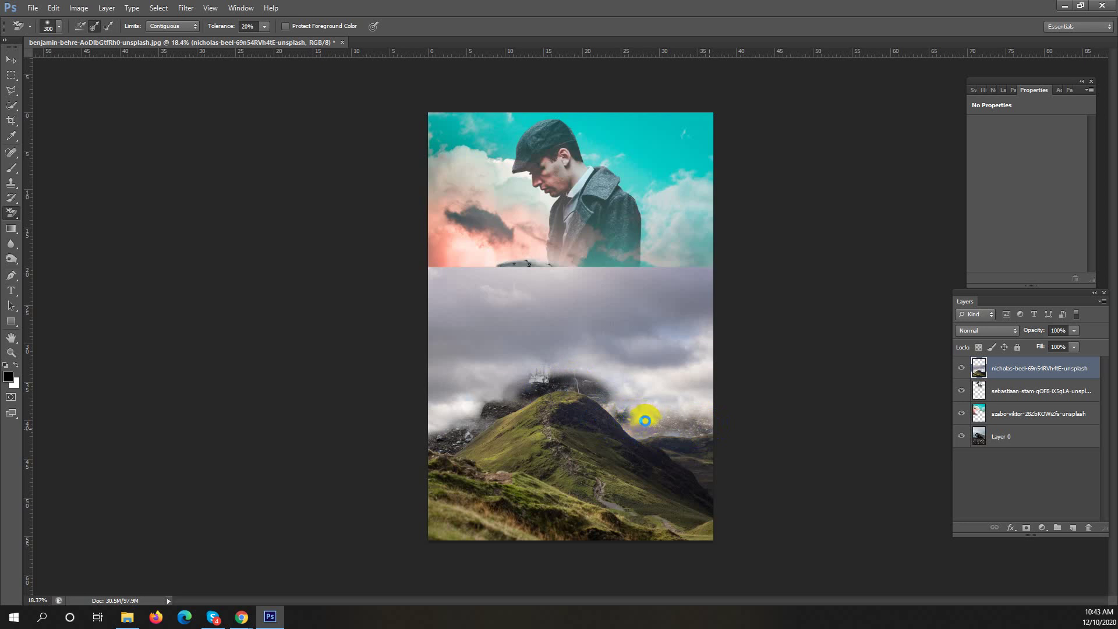
{"action": "mouse_move", "coordinate": [641, 417]}
{"action": "left_mouse_down"}
{"action": "mouse_move", "coordinate": [635, 385]}
{"action": "mouse_move", "coordinate": [562, 349]}
{"action": "mouse_move", "coordinate": [499, 354]}
{"action": "left_mouse_up"}
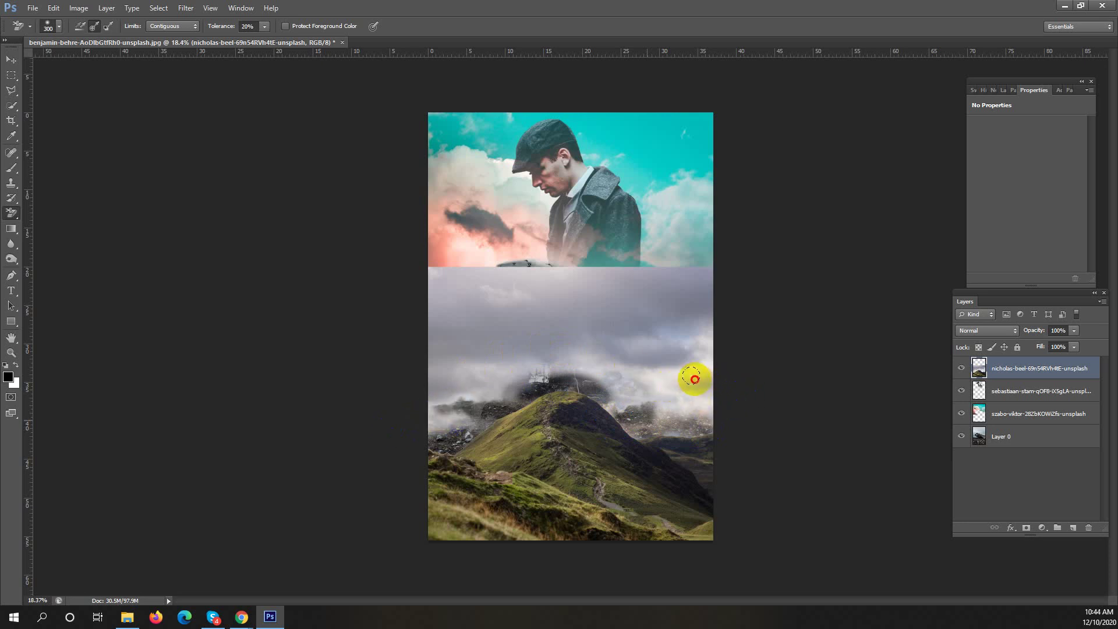
{"action": "left_click_drag", "start_coordinate": [692, 396], "coordinate": [710, 399]}
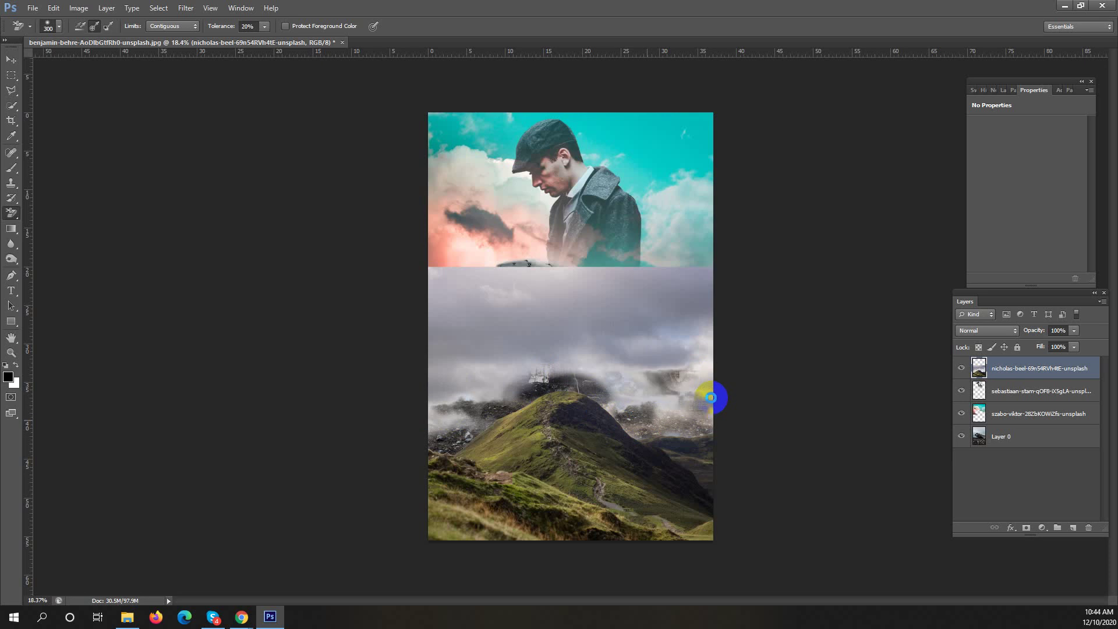
{"action": "mouse_move", "coordinate": [706, 395]}
{"action": "left_mouse_down"}
{"action": "mouse_move", "coordinate": [682, 407]}
{"action": "mouse_move", "coordinate": [689, 428]}
{"action": "mouse_move", "coordinate": [669, 441]}
{"action": "mouse_move", "coordinate": [637, 432]}
{"action": "mouse_move", "coordinate": [667, 434]}
{"action": "mouse_move", "coordinate": [635, 417]}
{"action": "mouse_move", "coordinate": [624, 432]}
{"action": "mouse_move", "coordinate": [597, 409]}
{"action": "mouse_move", "coordinate": [674, 450]}
{"action": "mouse_move", "coordinate": [599, 395]}
{"action": "mouse_move", "coordinate": [535, 380]}
{"action": "mouse_move", "coordinate": [438, 433]}
{"action": "mouse_move", "coordinate": [491, 411]}
{"action": "mouse_move", "coordinate": [582, 403]}
{"action": "mouse_move", "coordinate": [379, 349]}
{"action": "left_mouse_up"}
{"action": "mouse_move", "coordinate": [8, 290]}
{"action": "left_mouse_down"}
{"action": "mouse_move", "coordinate": [2, 233]}
{"action": "mouse_move", "coordinate": [22, 187]}
{"action": "mouse_move", "coordinate": [263, 284]}
{"action": "mouse_move", "coordinate": [587, 373]}
{"action": "left_mouse_up"}
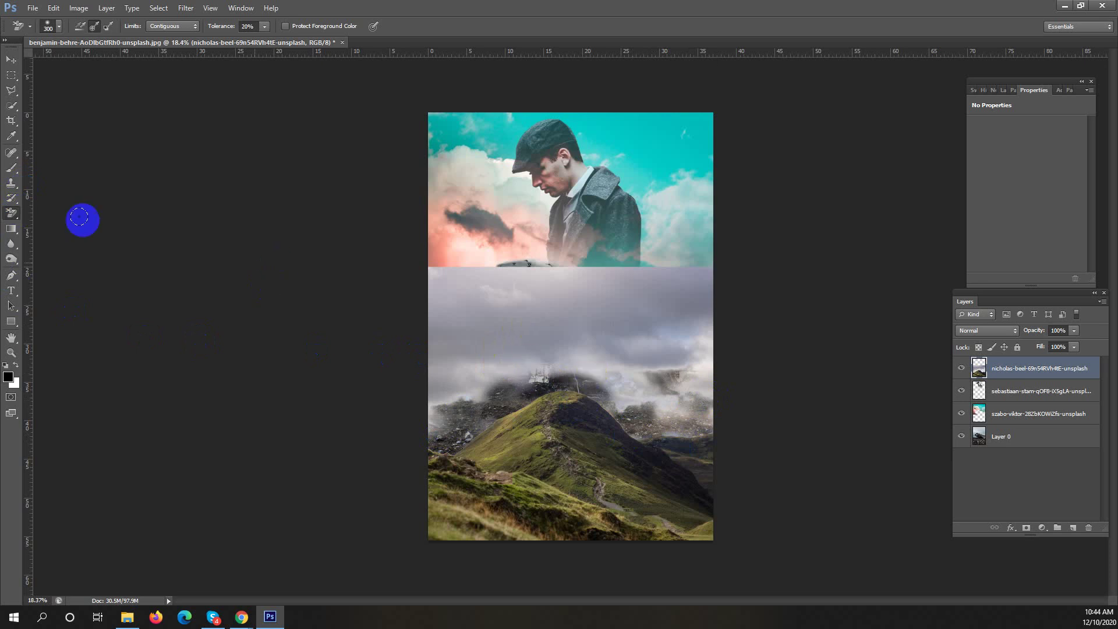
{"action": "left_click_drag", "start_coordinate": [9, 220], "coordinate": [49, 215]}
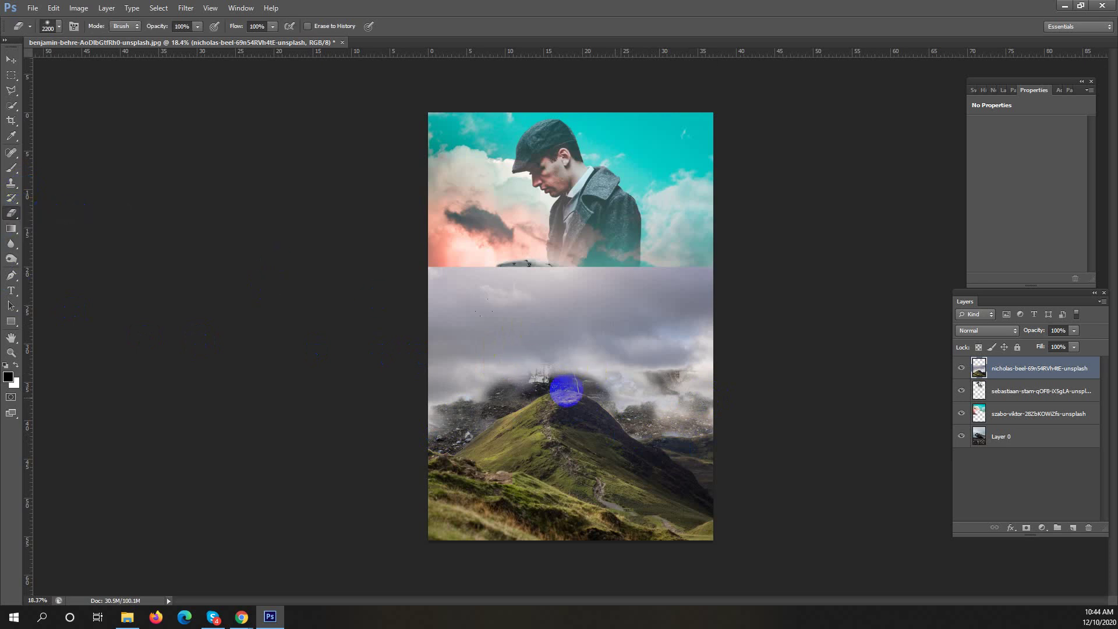
Set the eraser to 349 px with higher hardness and erase the remaining sky above the hill.
{"action": "right_click", "coordinate": [569, 387]}
{"action": "left_click", "coordinate": [609, 440]}
{"action": "left_click", "coordinate": [622, 413]}
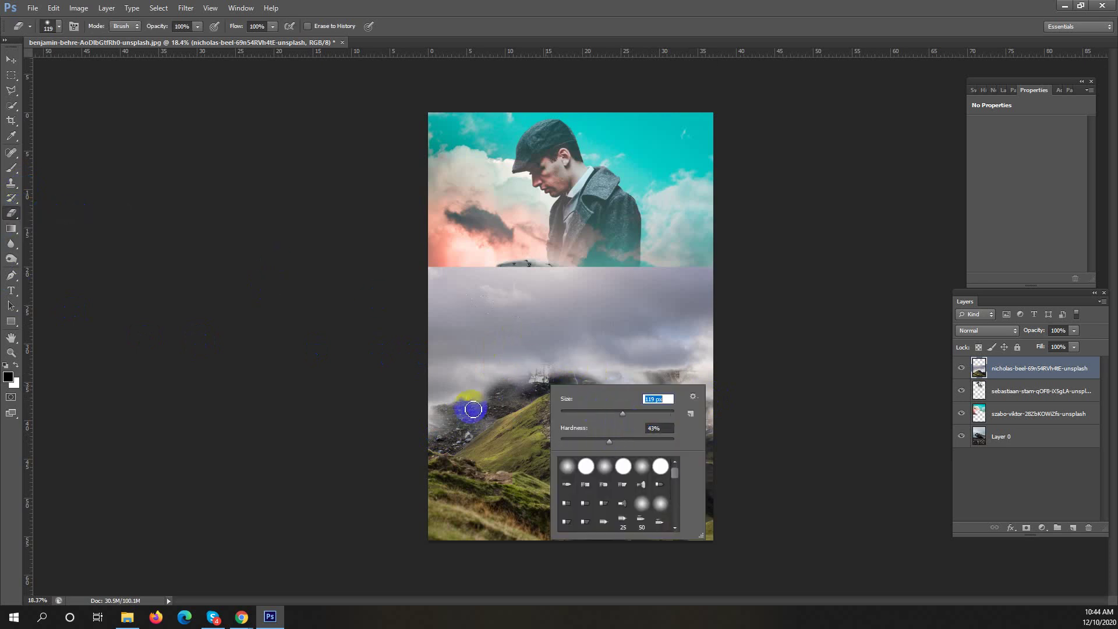
{"action": "left_click", "coordinate": [654, 413]}
{"action": "mouse_move", "coordinate": [458, 389]}
{"action": "left_mouse_down"}
{"action": "mouse_move", "coordinate": [433, 432]}
{"action": "mouse_move", "coordinate": [480, 390]}
{"action": "mouse_move", "coordinate": [595, 361]}
{"action": "mouse_move", "coordinate": [554, 365]}
{"action": "mouse_move", "coordinate": [510, 389]}
{"action": "mouse_move", "coordinate": [473, 376]}
{"action": "mouse_move", "coordinate": [546, 358]}
{"action": "mouse_move", "coordinate": [595, 365]}
{"action": "mouse_move", "coordinate": [639, 400]}
{"action": "left_mouse_up"}
{"action": "mouse_move", "coordinate": [583, 382]}
{"action": "left_mouse_down"}
{"action": "mouse_move", "coordinate": [651, 410]}
{"action": "mouse_move", "coordinate": [742, 395]}
{"action": "mouse_move", "coordinate": [630, 379]}
{"action": "mouse_move", "coordinate": [673, 375]}
{"action": "mouse_move", "coordinate": [626, 342]}
{"action": "mouse_move", "coordinate": [471, 350]}
{"action": "mouse_move", "coordinate": [579, 321]}
{"action": "mouse_move", "coordinate": [502, 348]}
{"action": "mouse_move", "coordinate": [445, 391]}
{"action": "mouse_move", "coordinate": [525, 326]}
{"action": "mouse_move", "coordinate": [453, 342]}
{"action": "mouse_move", "coordinate": [547, 314]}
{"action": "mouse_move", "coordinate": [443, 319]}
{"action": "mouse_move", "coordinate": [534, 336]}
{"action": "mouse_move", "coordinate": [421, 341]}
{"action": "mouse_move", "coordinate": [604, 293]}
{"action": "mouse_move", "coordinate": [519, 274]}
{"action": "mouse_move", "coordinate": [502, 259]}
{"action": "mouse_move", "coordinate": [706, 303]}
{"action": "mouse_move", "coordinate": [649, 312]}
{"action": "mouse_move", "coordinate": [739, 315]}
{"action": "mouse_move", "coordinate": [641, 276]}
{"action": "mouse_move", "coordinate": [551, 271]}
{"action": "mouse_move", "coordinate": [730, 319]}
{"action": "mouse_move", "coordinate": [746, 348]}
{"action": "mouse_move", "coordinate": [695, 340]}
{"action": "mouse_move", "coordinate": [659, 375]}
{"action": "mouse_move", "coordinate": [677, 372]}
{"action": "mouse_move", "coordinate": [629, 339]}
{"action": "mouse_move", "coordinate": [697, 429]}
{"action": "mouse_move", "coordinate": [652, 422]}
{"action": "mouse_move", "coordinate": [612, 393]}
{"action": "mouse_move", "coordinate": [656, 415]}
{"action": "mouse_move", "coordinate": [632, 395]}
{"action": "mouse_move", "coordinate": [680, 303]}
{"action": "mouse_move", "coordinate": [707, 300]}
{"action": "mouse_move", "coordinate": [749, 279]}
{"action": "left_mouse_up"}
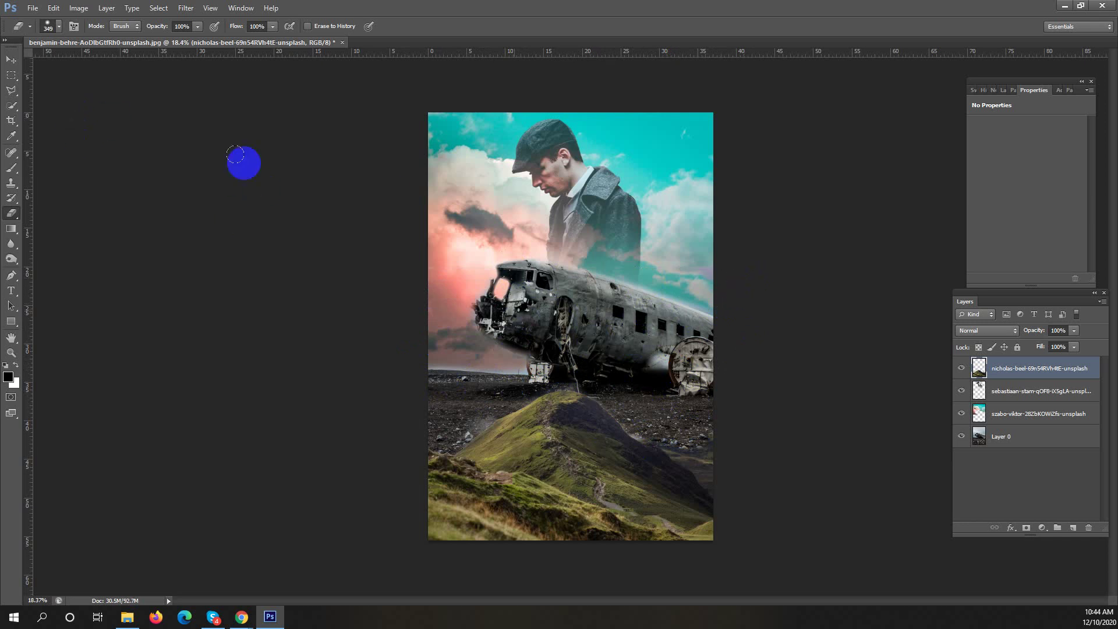
Nudge the mountain layer upward three times with the Move tool.
{"action": "left_click", "coordinate": [10, 60]}
{"action": "key", "text": "shift+Up"}
{"action": "key", "text": "shift+Up"}
{"action": "key", "text": "shift+Up"}
{"action": "key", "text": "shift+Up"}
{"action": "key", "text": "shift+Up"}
{"action": "key", "text": "shift+Up"}
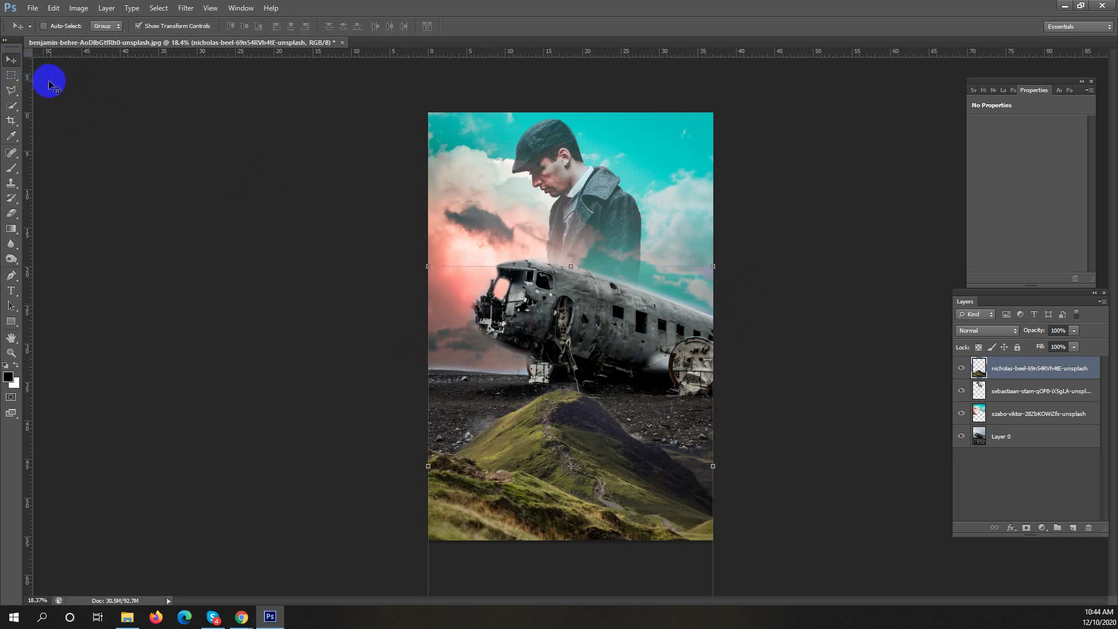
{"action": "key", "text": "shift+Up"}
{"action": "key", "text": "shift+Up"}
{"action": "key", "text": "shift+Up"}
{"action": "key", "text": "shift+Up"}
{"action": "key", "text": "shift+Up"}
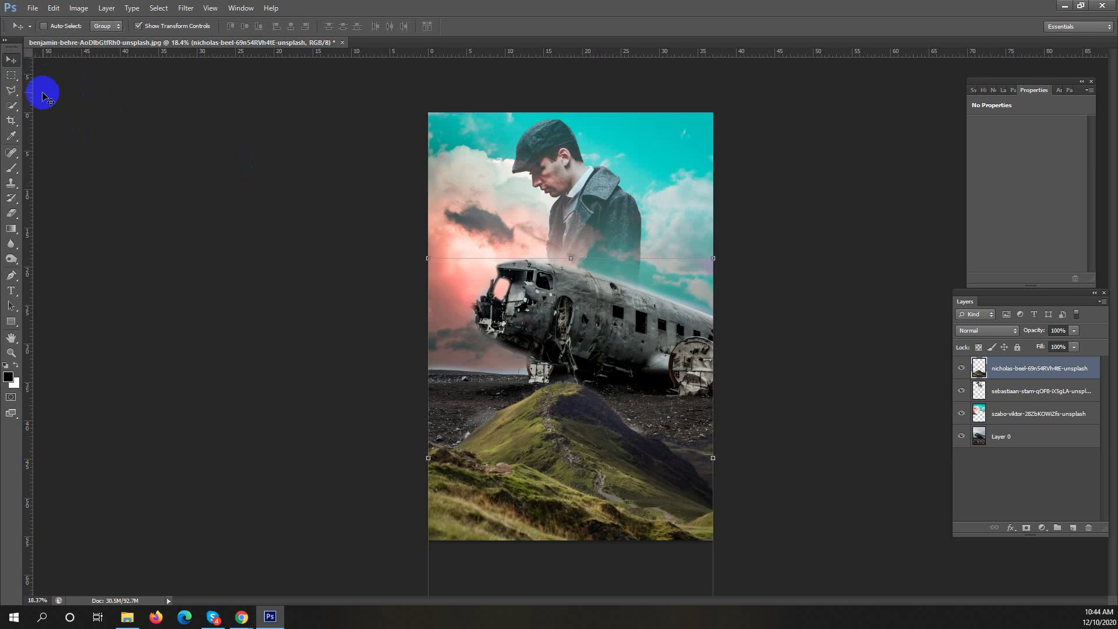
{"action": "key", "text": "shift+Up"}
{"action": "key", "text": "shift+Up"}
{"action": "key", "text": "shift+Up"}
{"action": "key", "text": "shift+Up"}
{"action": "key", "text": "shift+Up"}
{"action": "key", "text": "shift+Up"}
{"action": "key", "text": "shift+Up"}
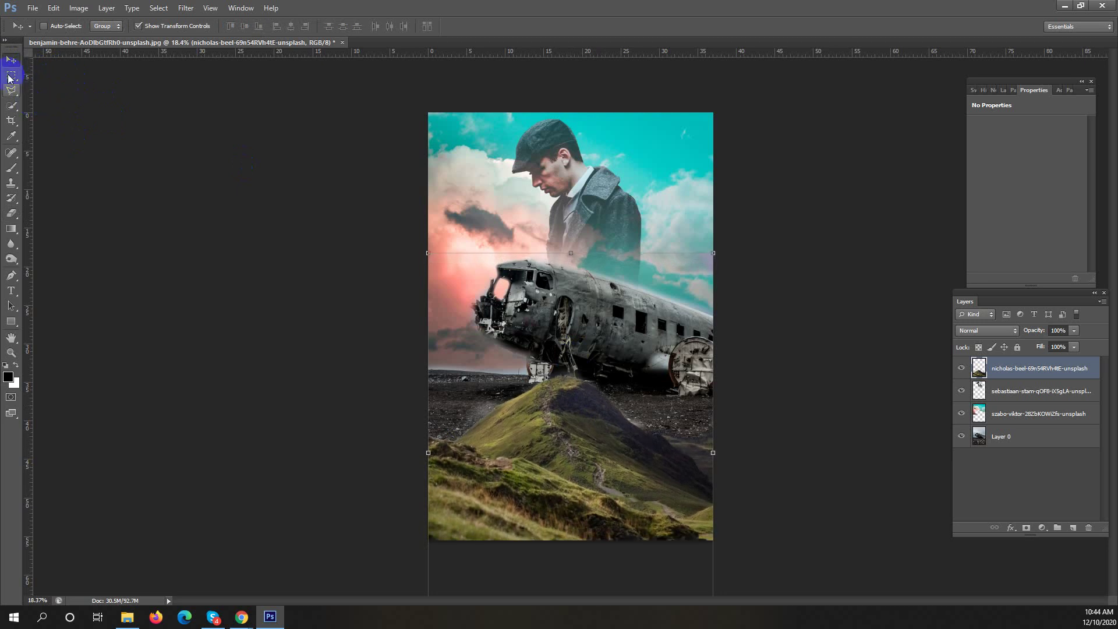
{"action": "left_click", "coordinate": [12, 75]}
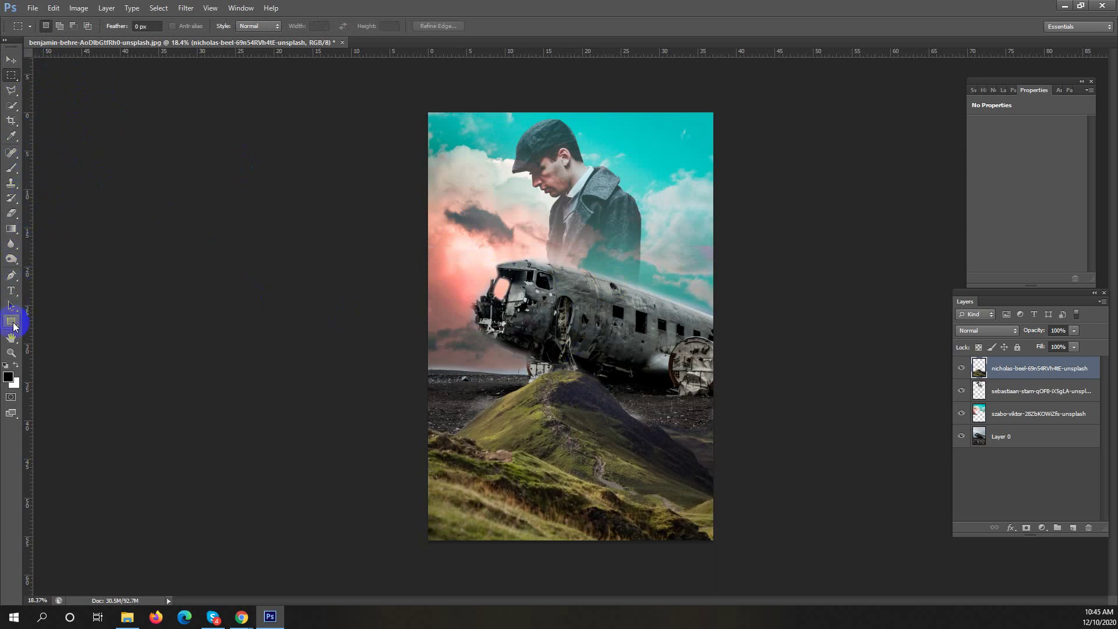
Softly erase the hill's peak with a 2000 px, 4% hardness eraser to blend it.
{"action": "left_click", "coordinate": [11, 213]}
{"action": "right_click", "coordinate": [585, 369]}
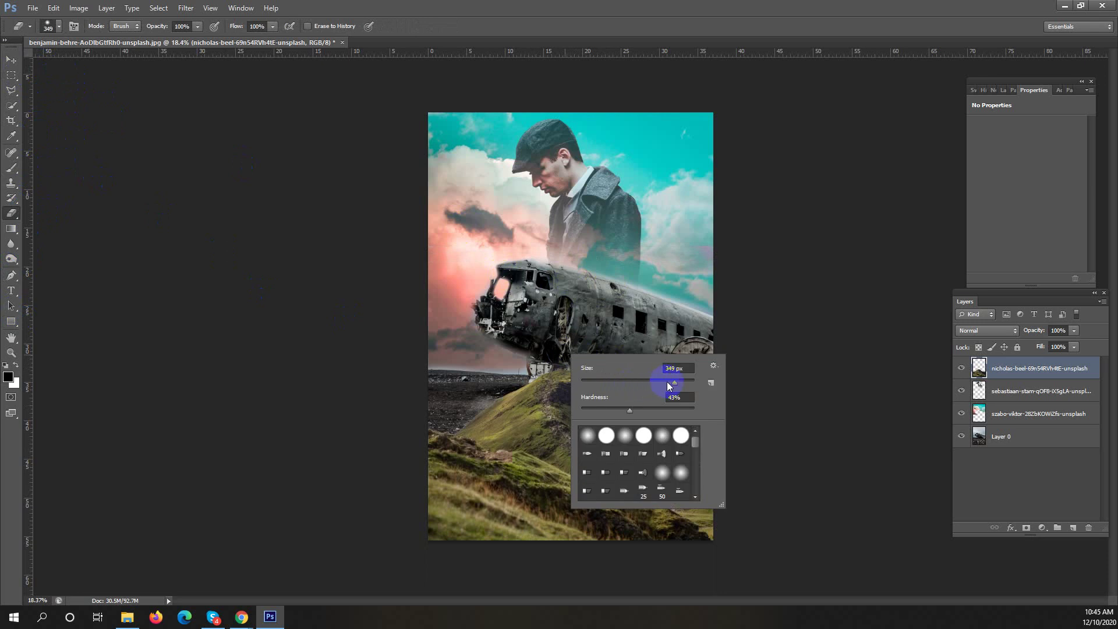
{"action": "left_click_drag", "start_coordinate": [610, 407], "coordinate": [583, 408]}
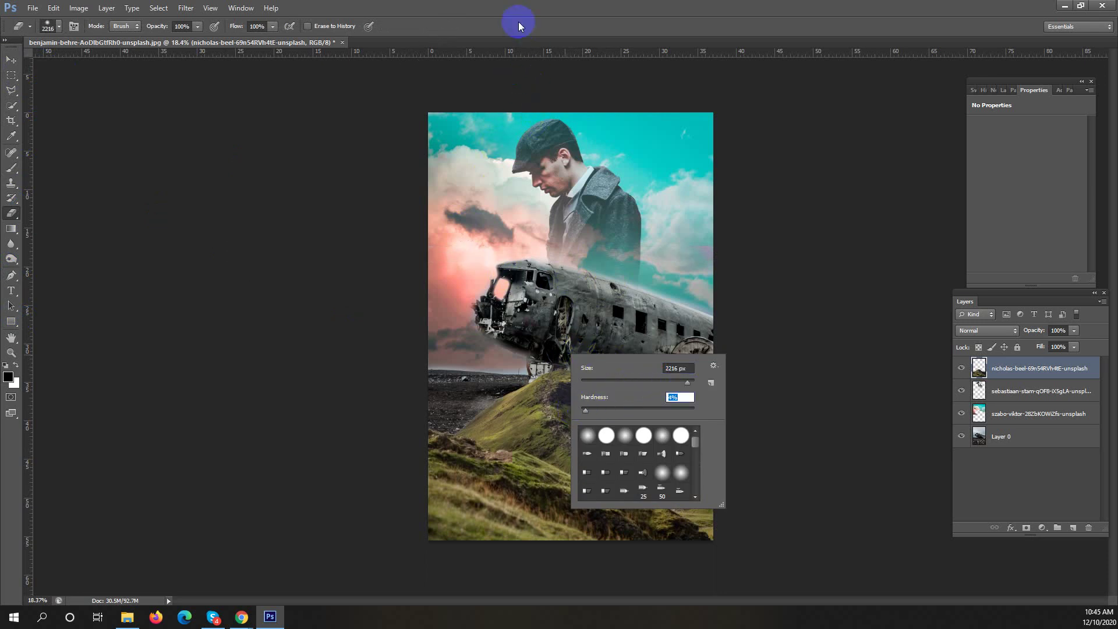
{"action": "left_click", "coordinate": [523, 40]}
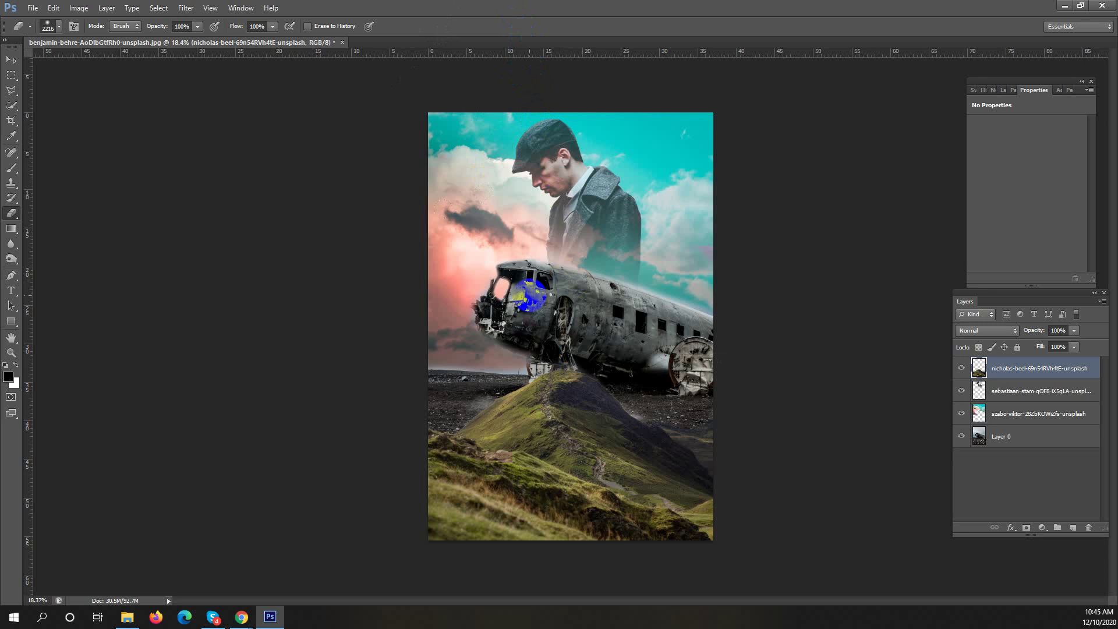
{"action": "key", "text": "bracketleft"}
{"action": "key", "text": "bracketleft"}
{"action": "key", "text": "bracketleft"}
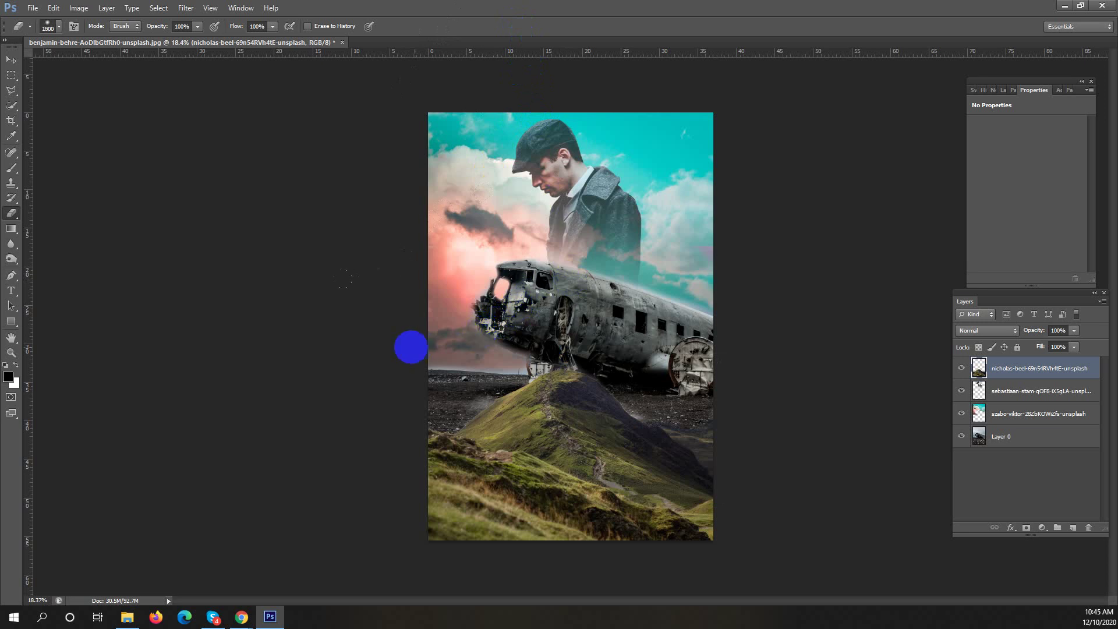
{"action": "mouse_move", "coordinate": [391, 316]}
{"action": "left_mouse_down"}
{"action": "mouse_move", "coordinate": [618, 328]}
{"action": "mouse_move", "coordinate": [783, 320]}
{"action": "mouse_move", "coordinate": [250, 310]}
{"action": "mouse_move", "coordinate": [809, 300]}
{"action": "mouse_move", "coordinate": [259, 332]}
{"action": "mouse_move", "coordinate": [364, 340]}
{"action": "mouse_move", "coordinate": [808, 319]}
{"action": "left_mouse_up"}
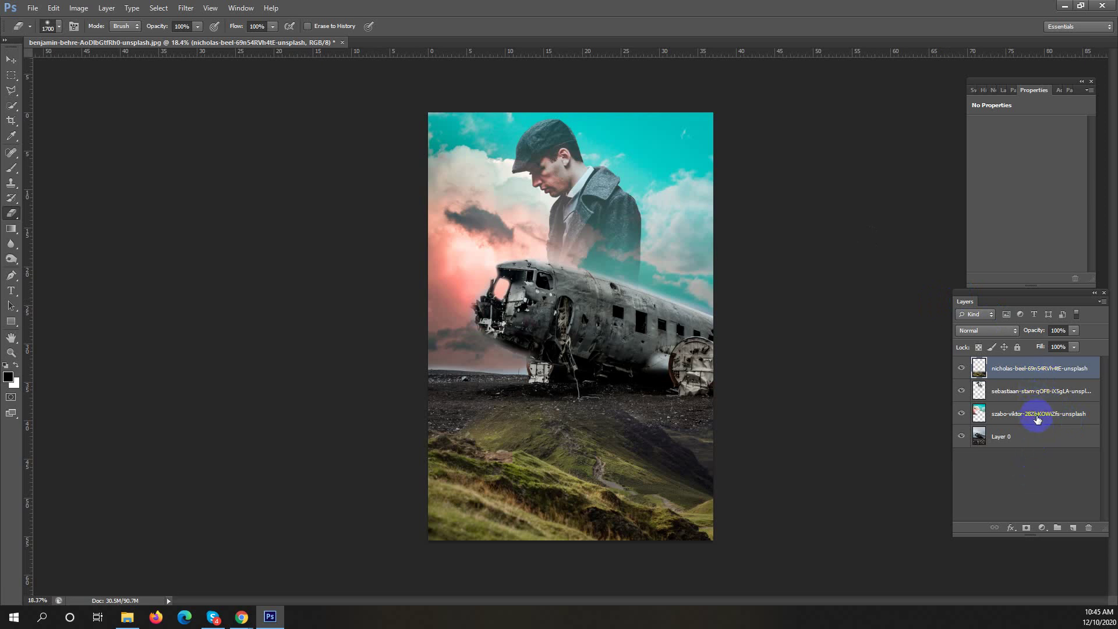
Add a 90° linear black-to-transparent Gradient Fill layer above the sebastiaan-stam layer.
{"action": "left_click", "coordinate": [1057, 391]}
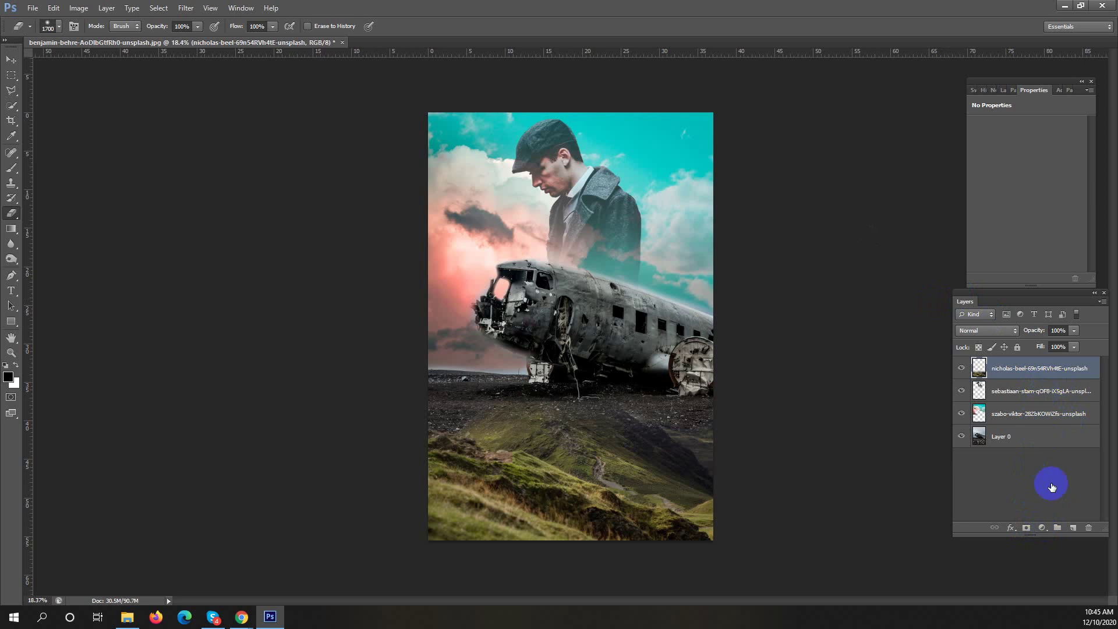
{"action": "left_click", "coordinate": [1042, 529]}
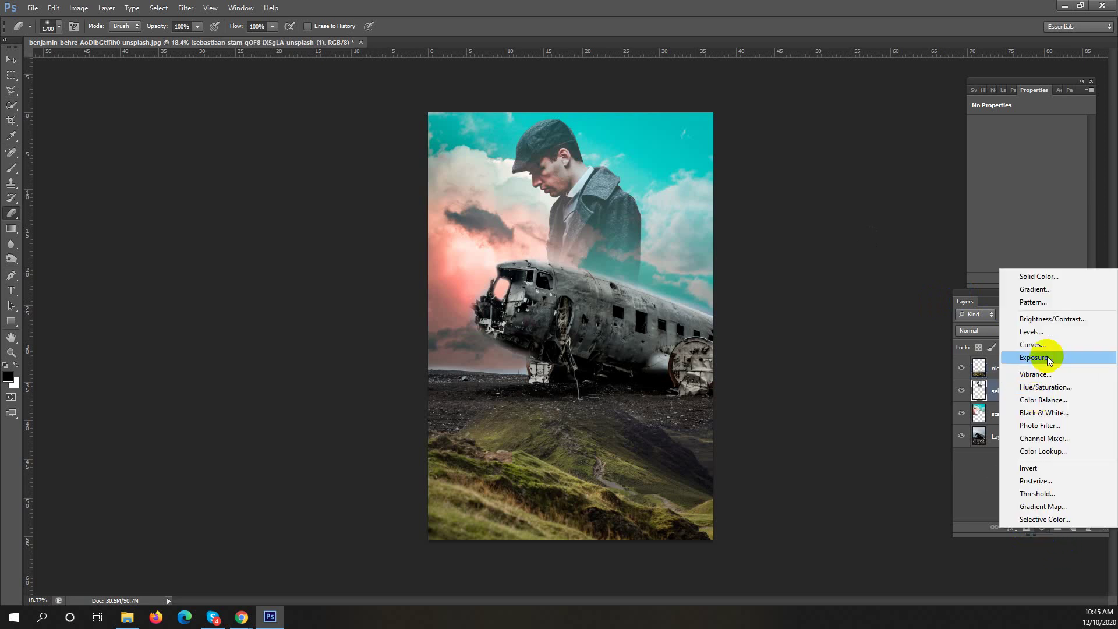
{"action": "left_click", "coordinate": [1048, 288]}
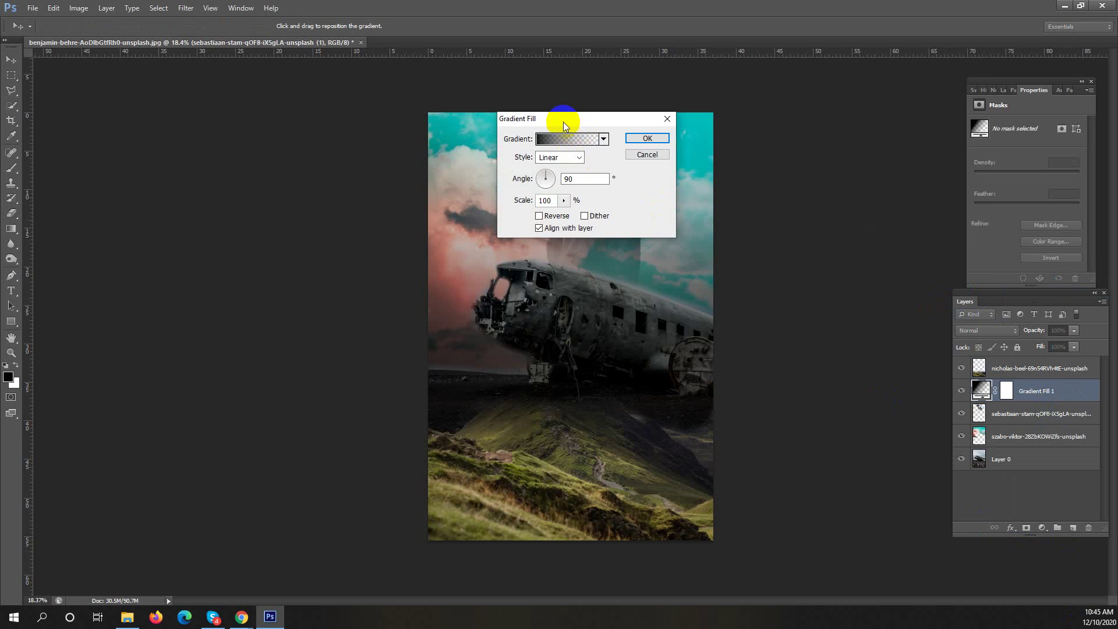
{"action": "left_click_drag", "start_coordinate": [569, 118], "coordinate": [847, 256]}
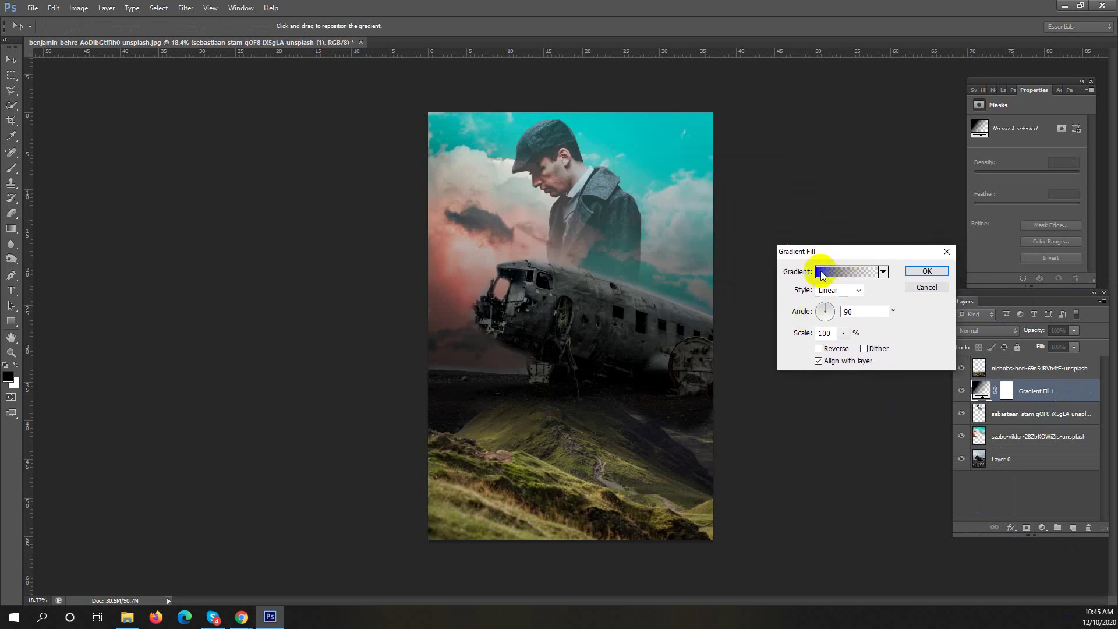
{"action": "key", "text": "i"}
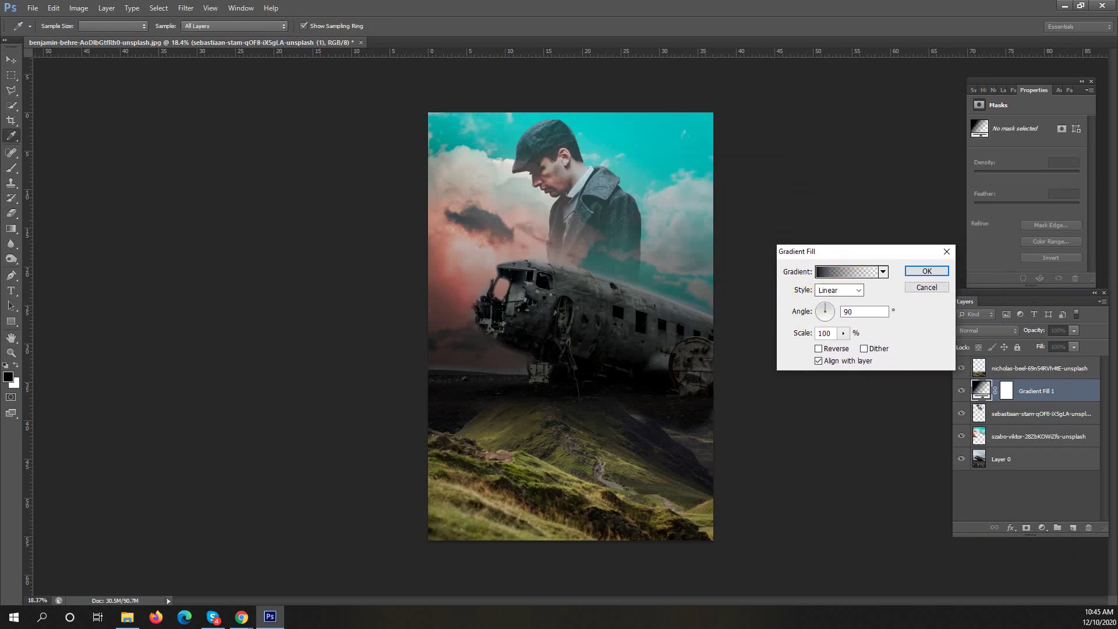
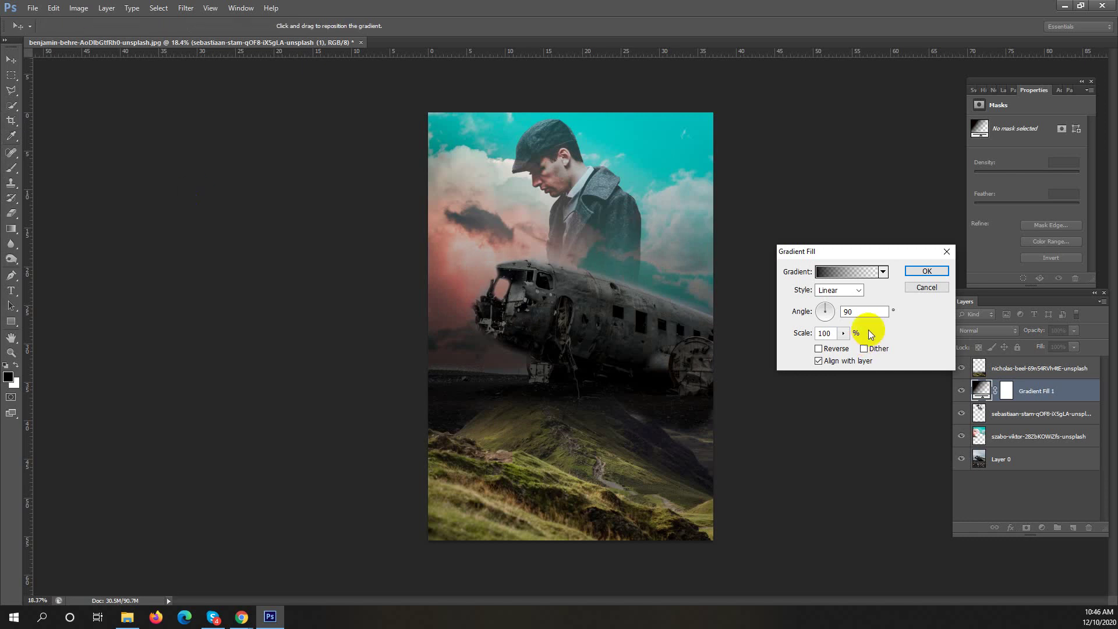
Set the gradient fill to 70% scale and shift it to darken the ground below the plane.
{"action": "left_click", "coordinate": [843, 333]}
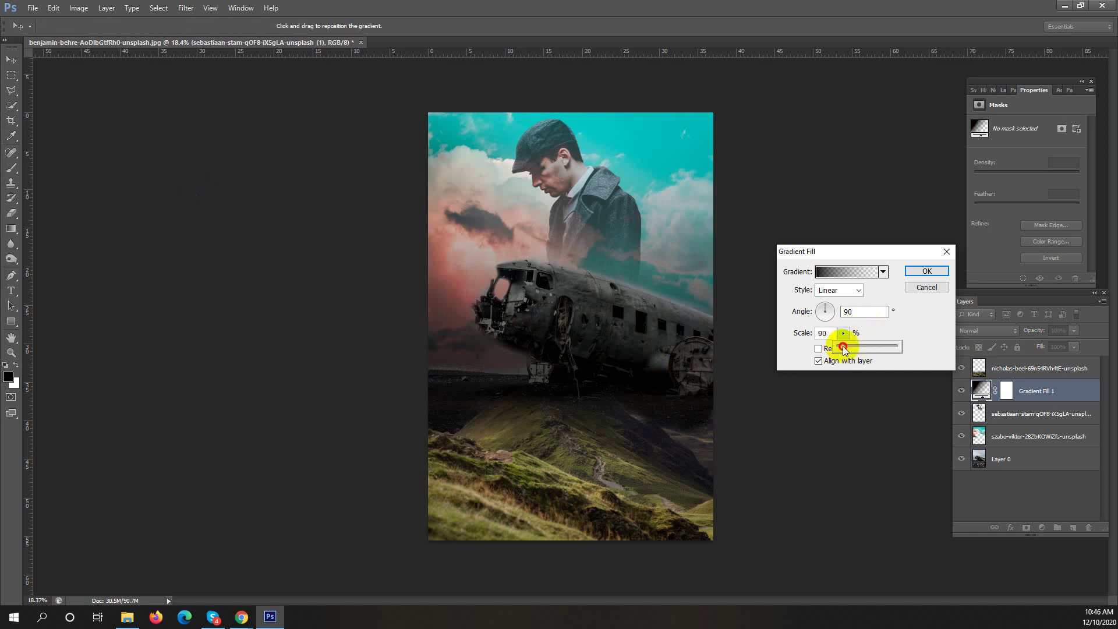
{"action": "left_click_drag", "start_coordinate": [640, 346], "coordinate": [600, 409]}
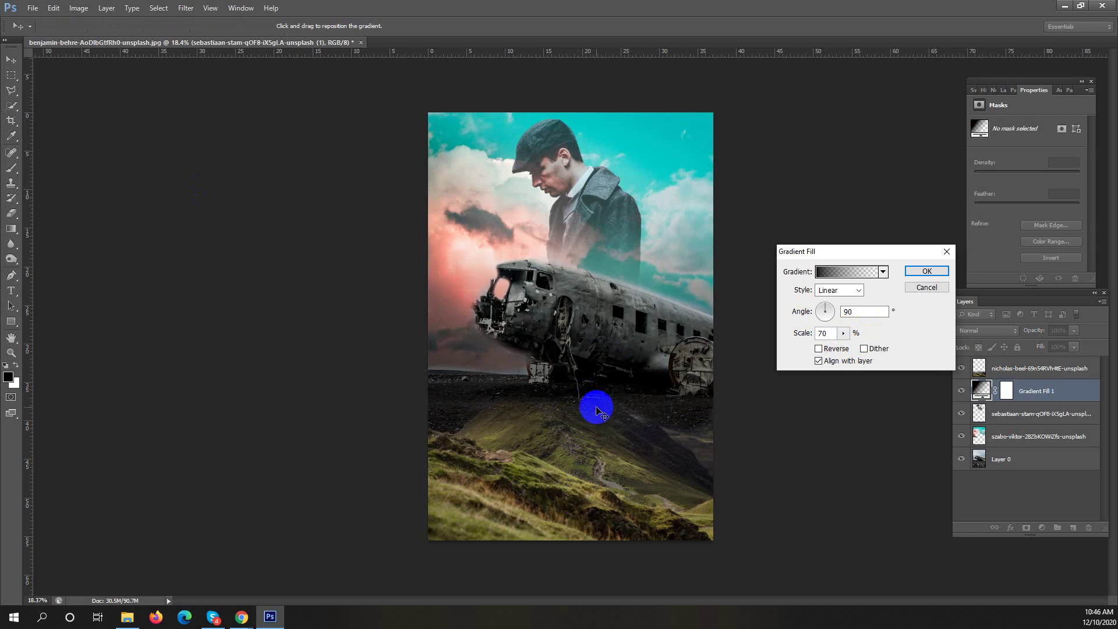
{"action": "left_click", "coordinate": [919, 272]}
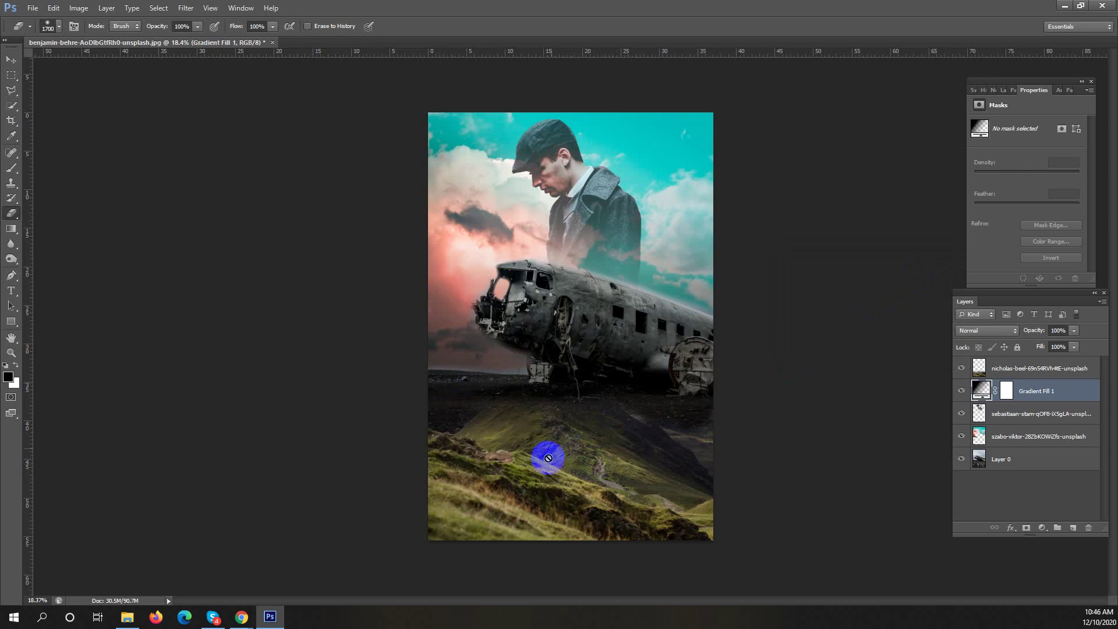
Switch to Chrome and preview The Hill poster among the movie poster results.
{"action": "mouse_move", "coordinate": [240, 622]}
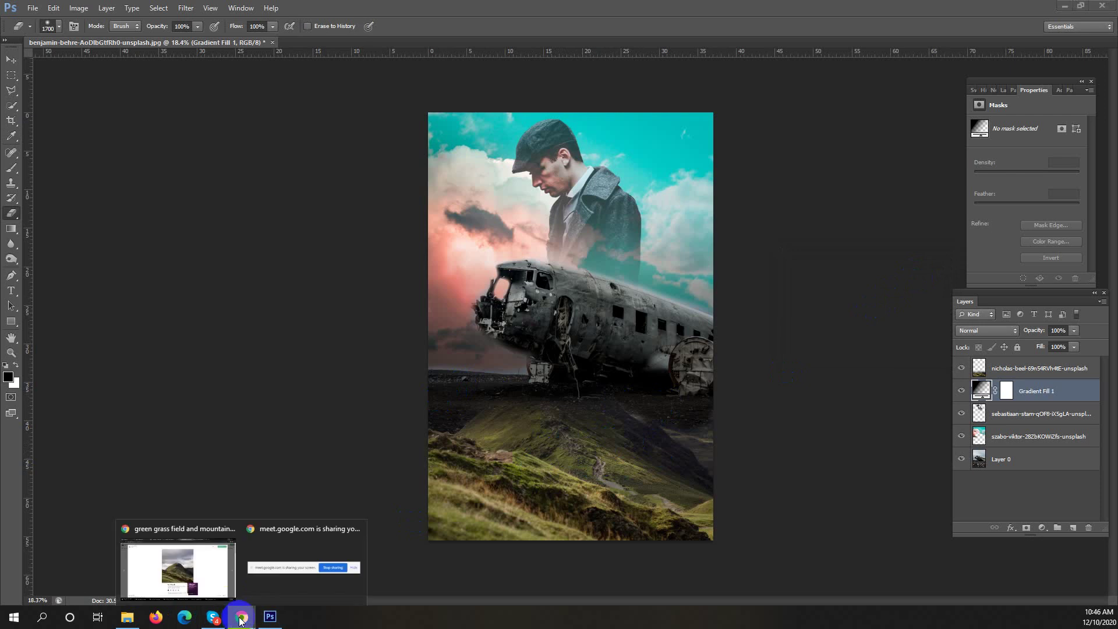
{"action": "left_click", "coordinate": [197, 581]}
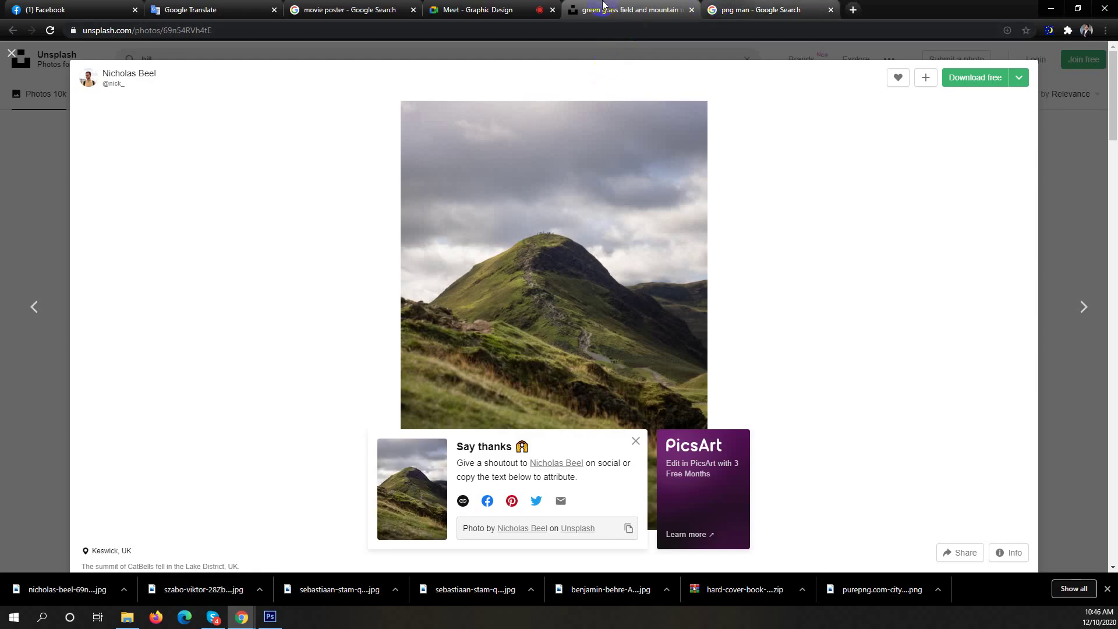
{"action": "left_click", "coordinate": [350, 9]}
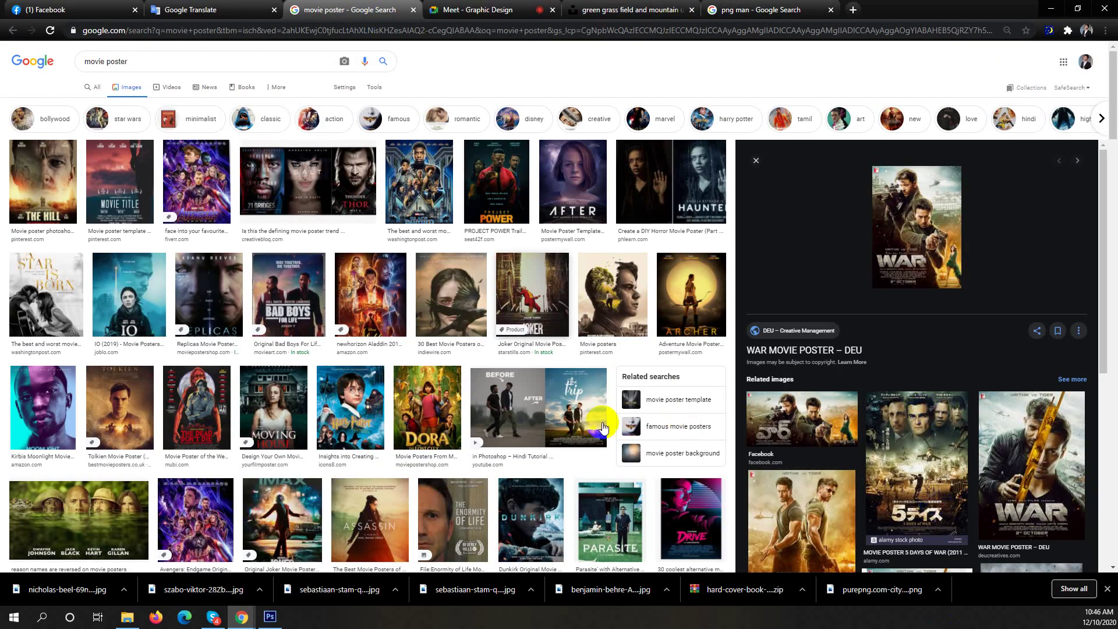
{"action": "left_click", "coordinate": [64, 188]}
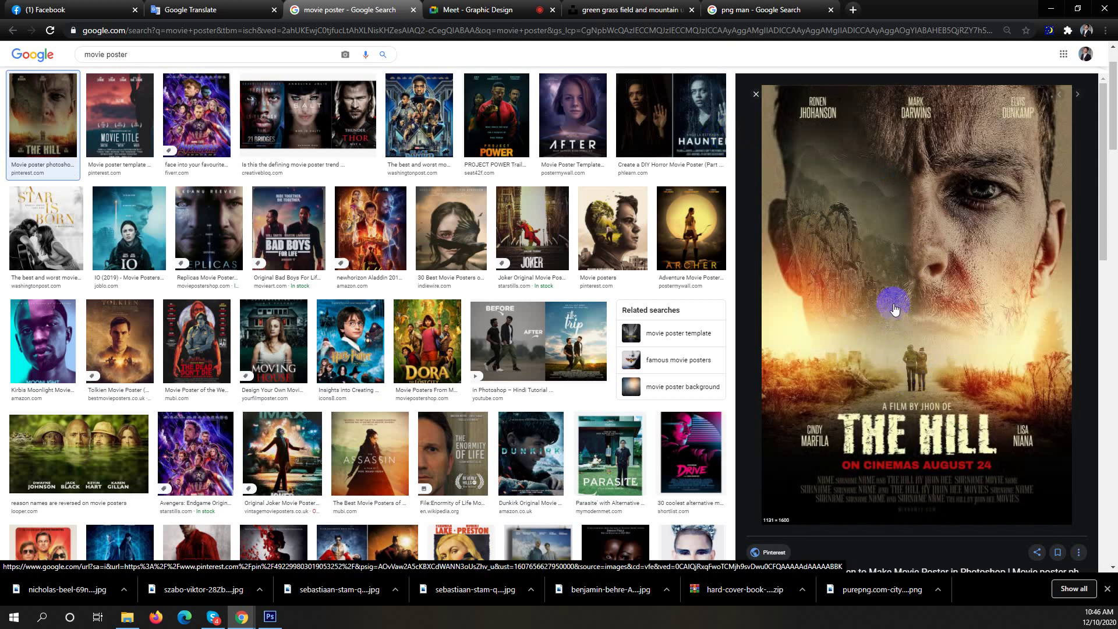
Scroll through the png man image results.
{"action": "left_click", "coordinate": [785, 7]}
{"action": "scroll", "coordinate": [641, 316], "scroll_direction": "down", "scroll_amount": 5}
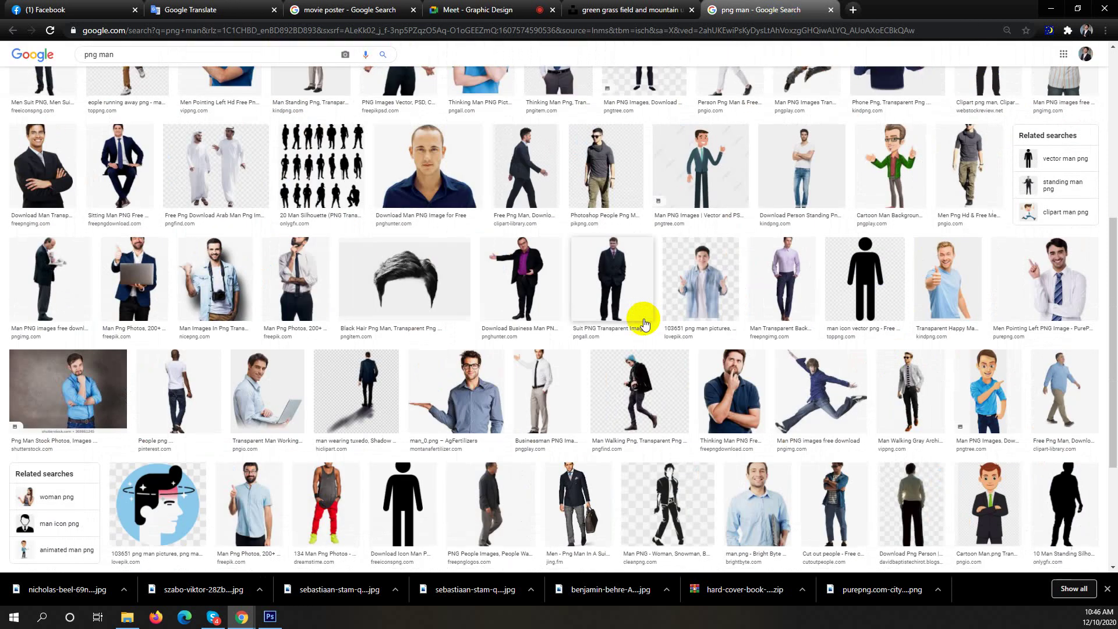
{"action": "scroll", "coordinate": [643, 322], "scroll_direction": "down", "scroll_amount": 3}
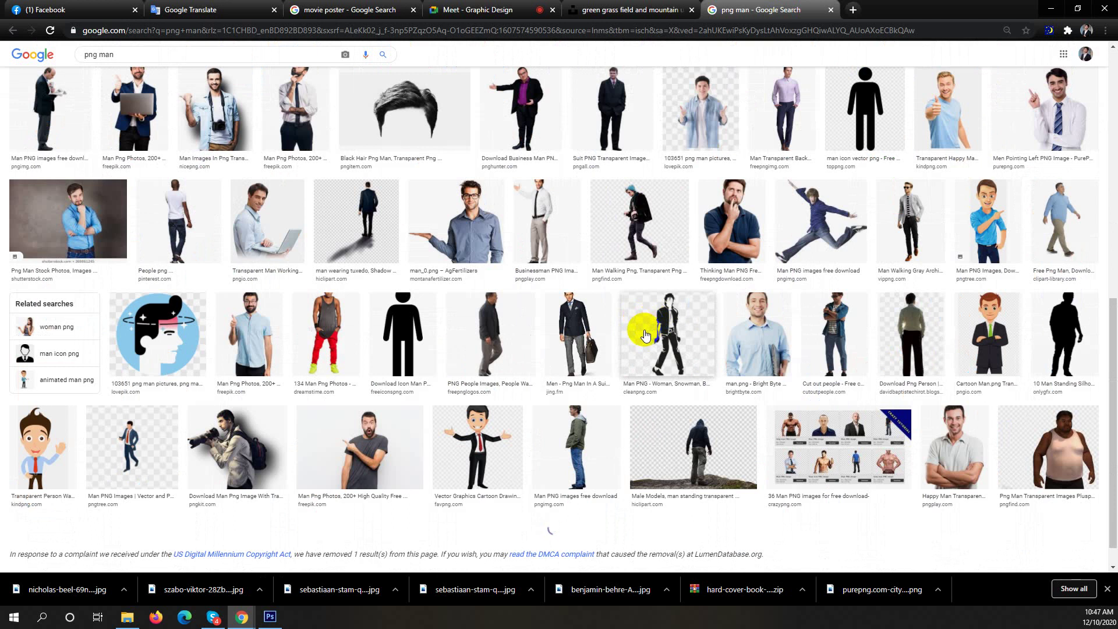
{"action": "scroll", "coordinate": [640, 335], "scroll_direction": "down", "scroll_amount": 1}
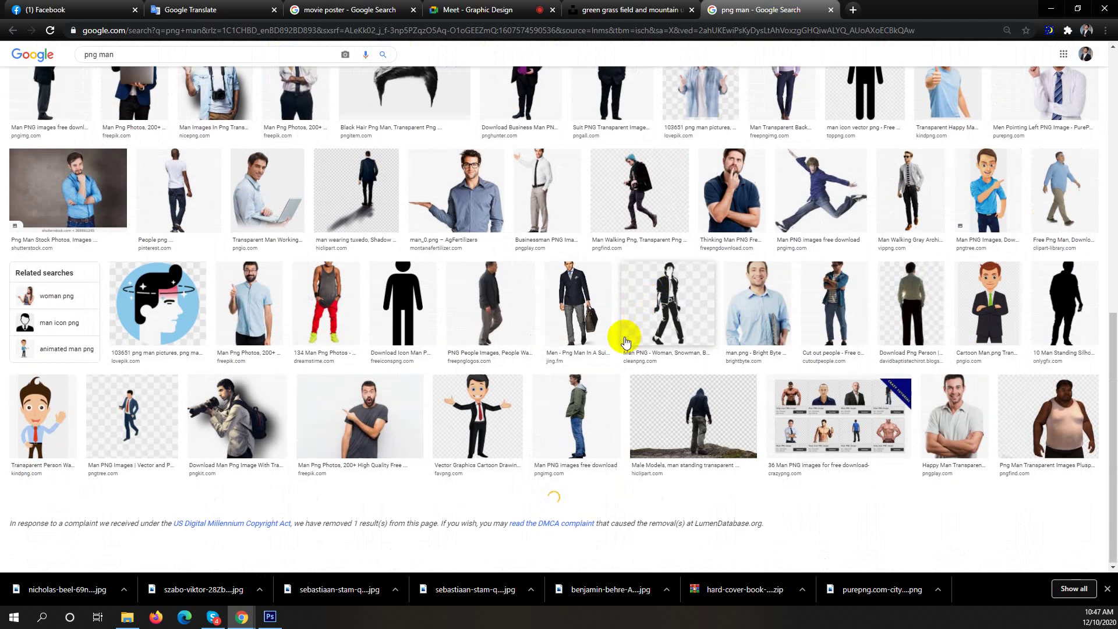
Glance back at the movie posters, then browse further down the png man cut-outs.
{"action": "left_click", "coordinate": [311, 10]}
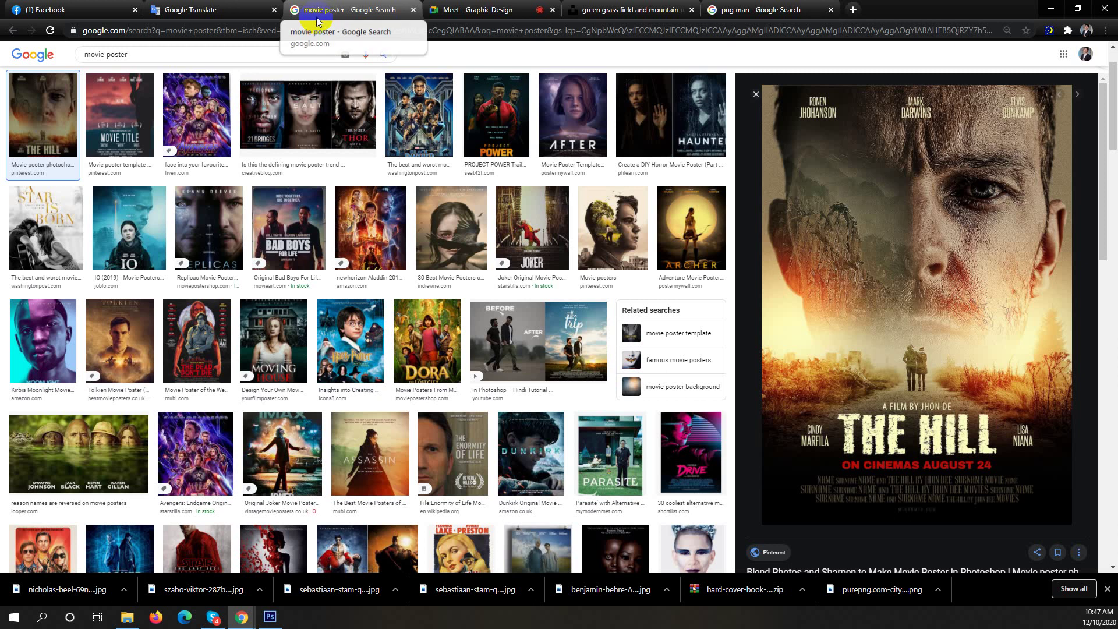
{"action": "left_click", "coordinate": [751, 9]}
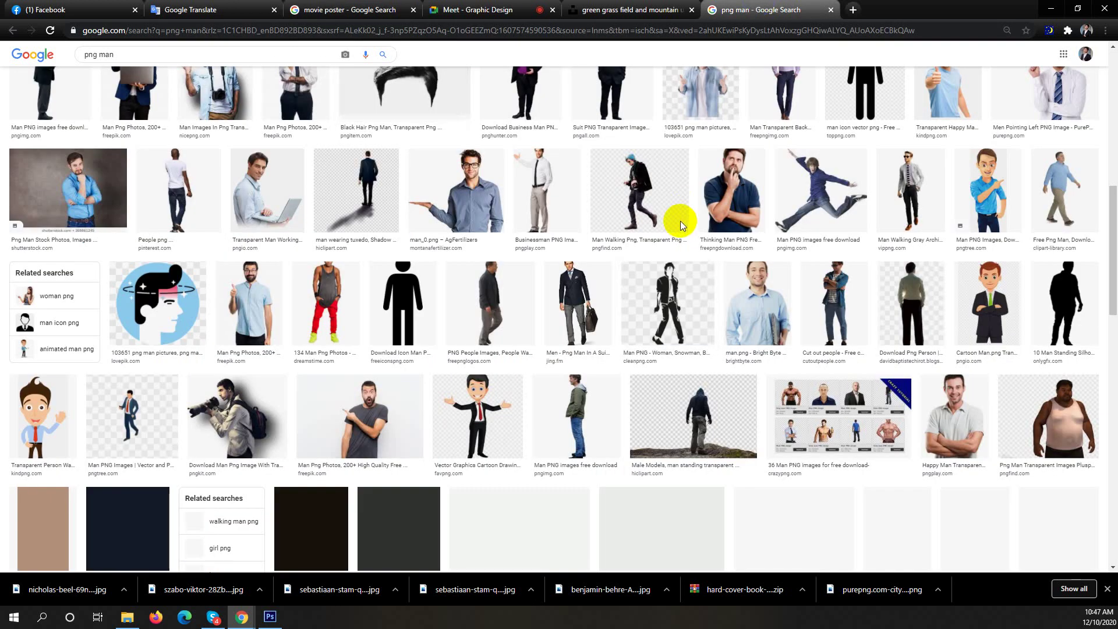
{"action": "scroll", "coordinate": [679, 222], "scroll_direction": "down", "scroll_amount": 3}
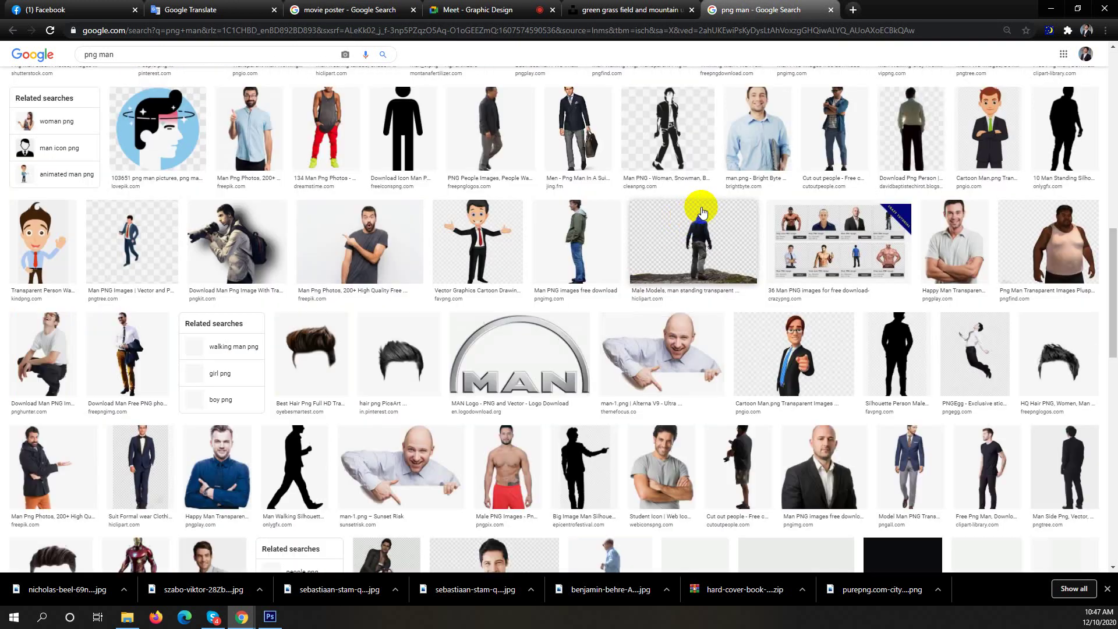
{"action": "scroll", "coordinate": [716, 215], "scroll_direction": "down", "scroll_amount": 2}
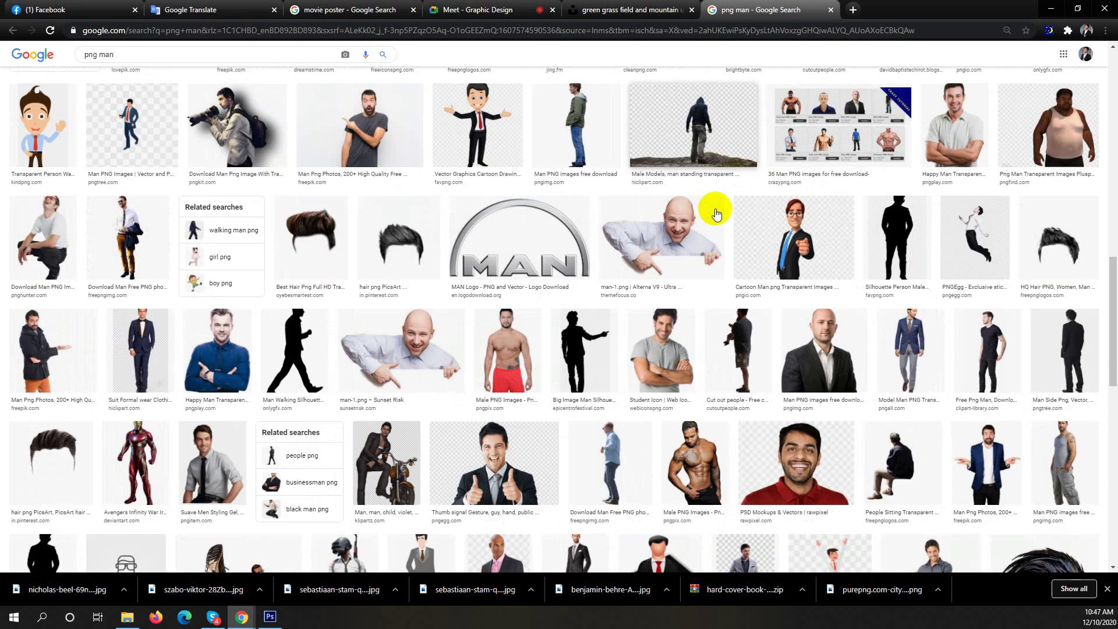
{"action": "scroll", "coordinate": [716, 213], "scroll_direction": "down", "scroll_amount": 2}
{"action": "scroll", "coordinate": [728, 207], "scroll_direction": "down", "scroll_amount": 1}
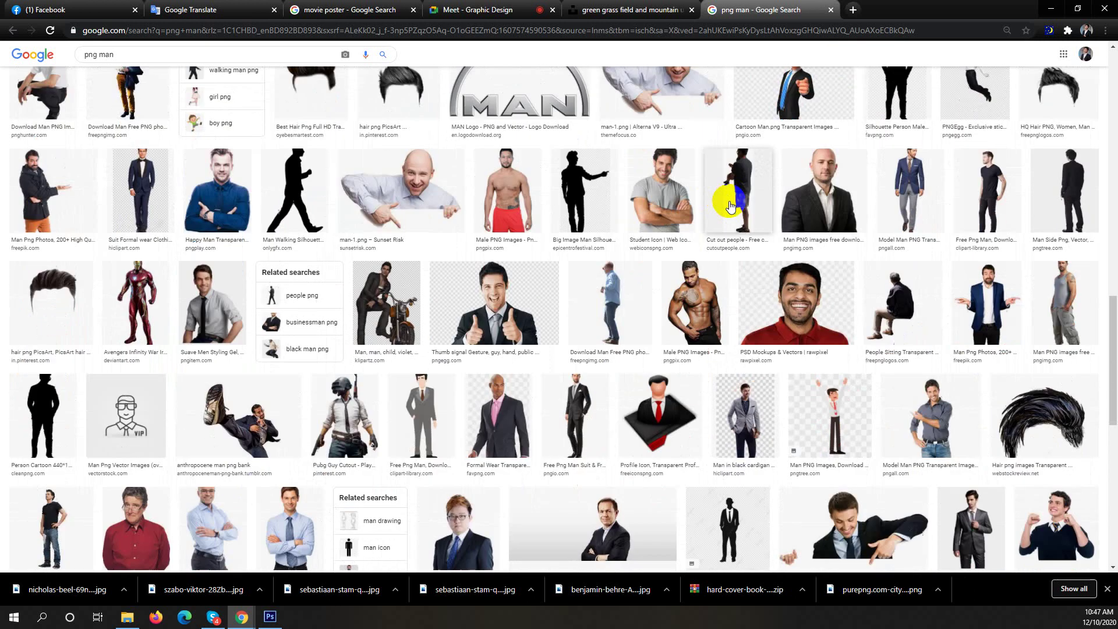
{"action": "scroll", "coordinate": [730, 206], "scroll_direction": "down", "scroll_amount": 2}
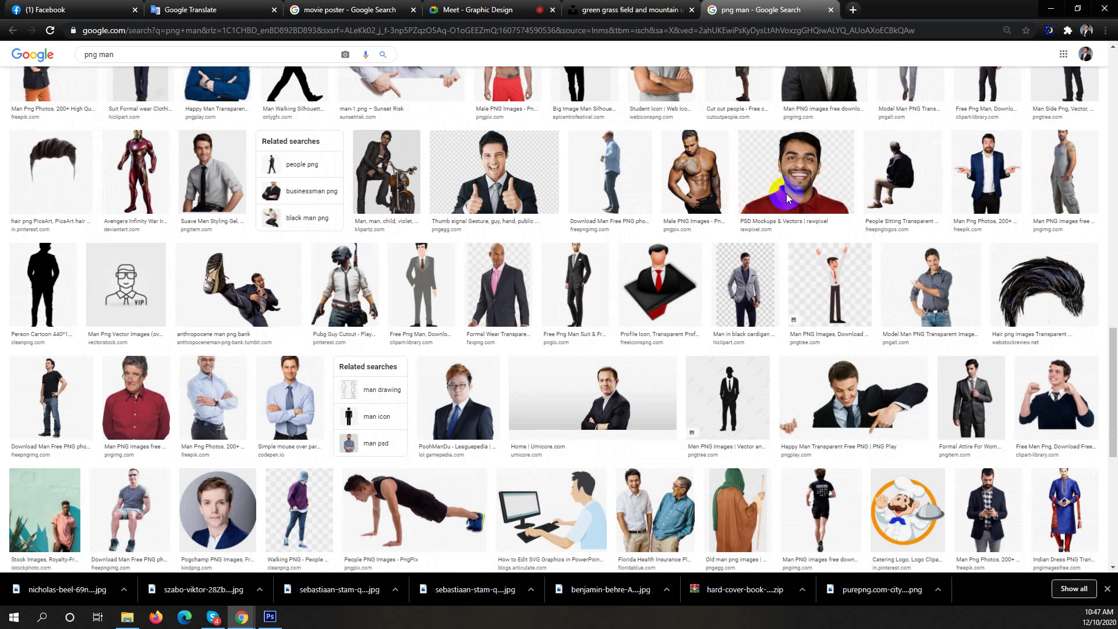
{"action": "scroll", "coordinate": [1105, 349], "scroll_direction": "down", "scroll_amount": 4}
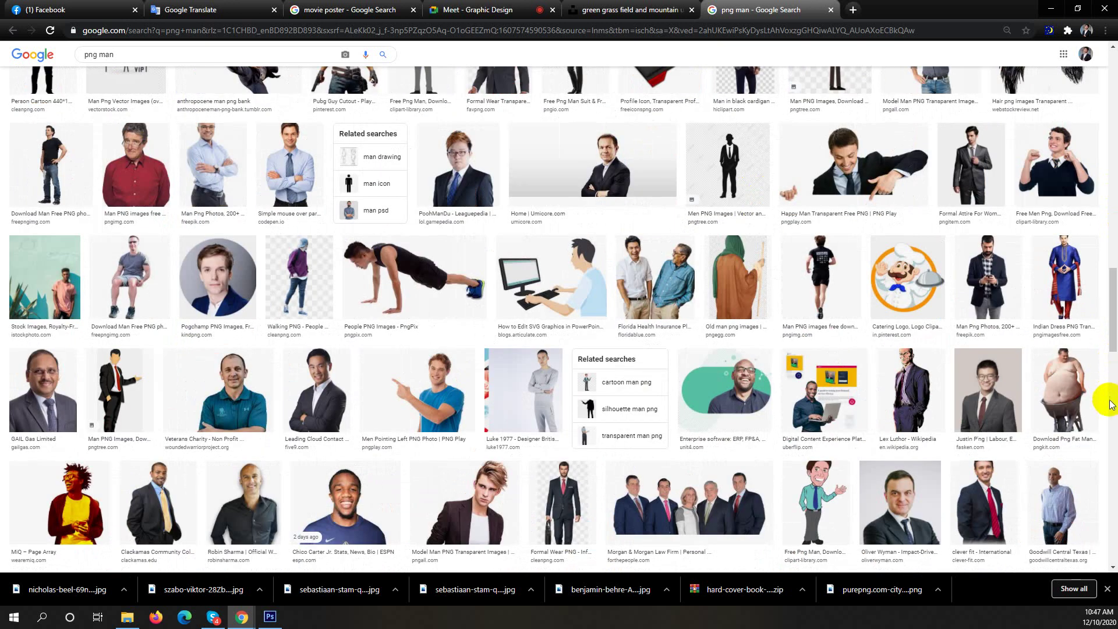
{"action": "scroll", "coordinate": [1103, 326], "scroll_direction": "up", "scroll_amount": 10}
{"action": "scroll", "coordinate": [1103, 157], "scroll_direction": "up", "scroll_amount": 4}
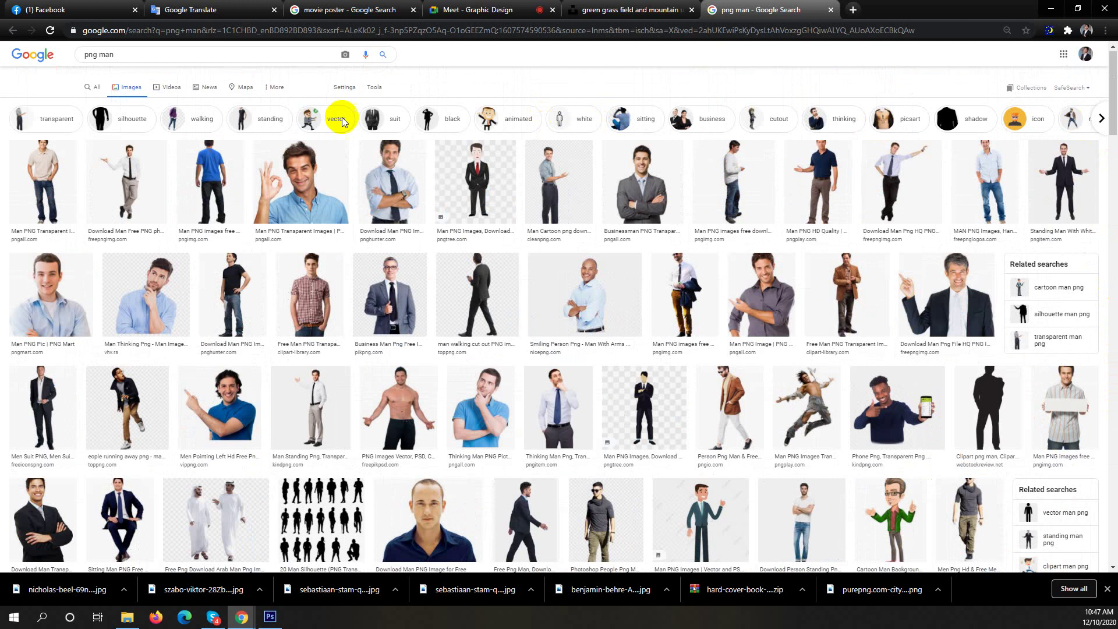
Refine the image search to 'png man group'.
{"action": "left_click", "coordinate": [114, 55]}
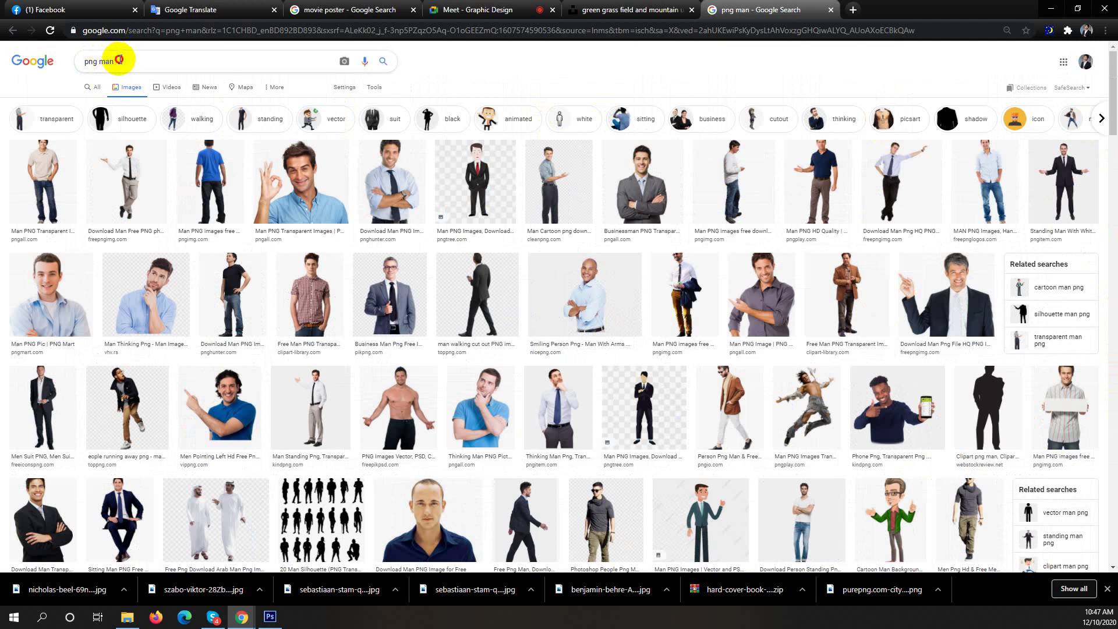
{"action": "left_click", "coordinate": [123, 60]}
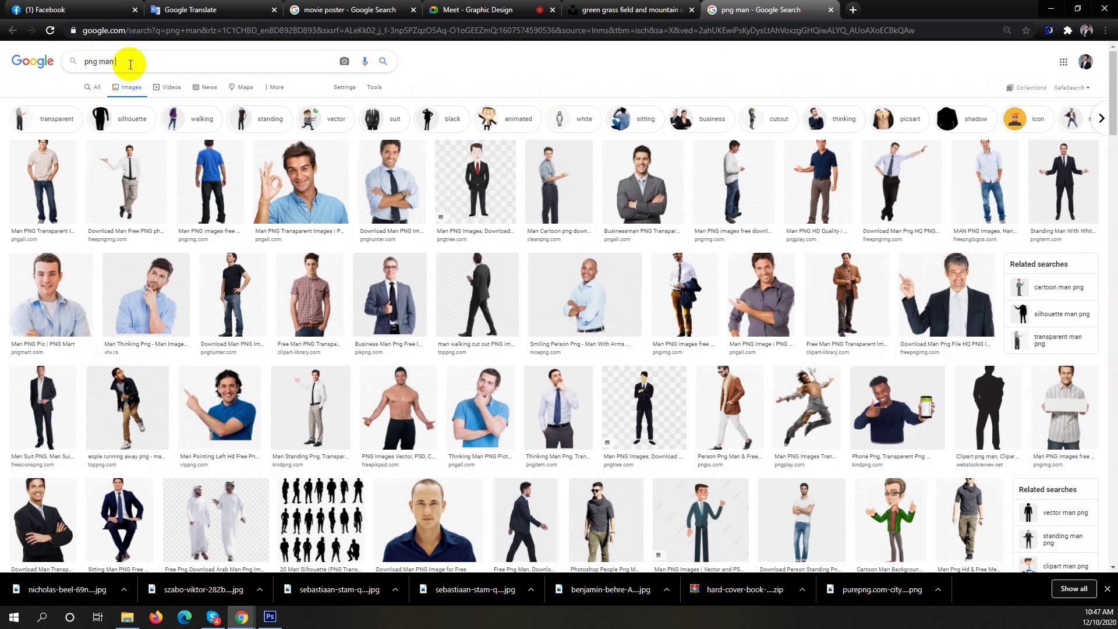
{"action": "type", "text": "group"}
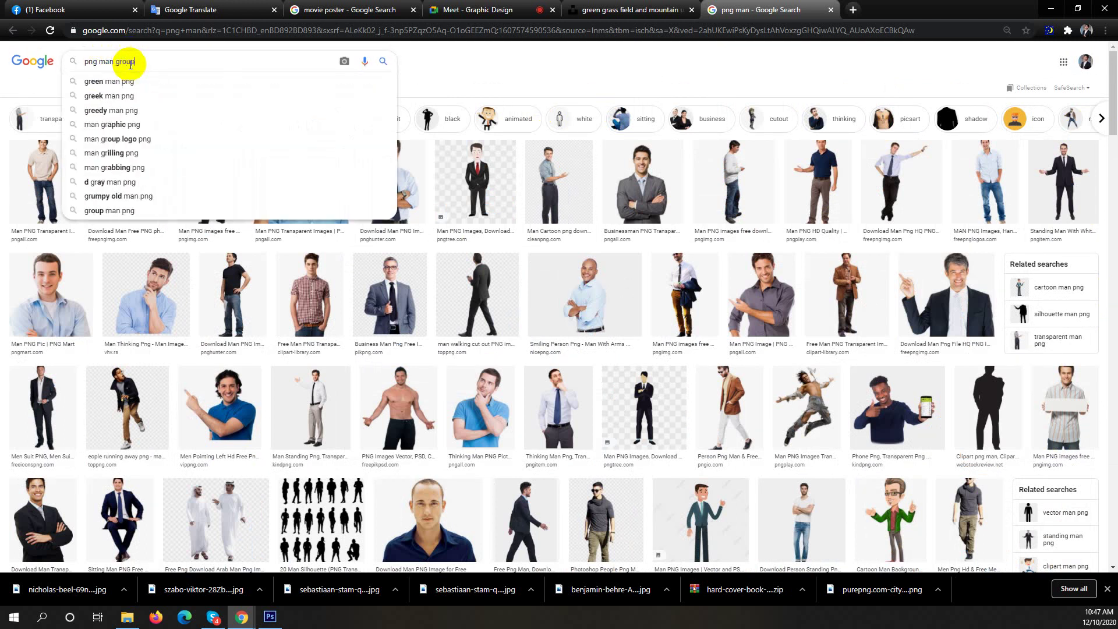
{"action": "key", "text": "Return"}
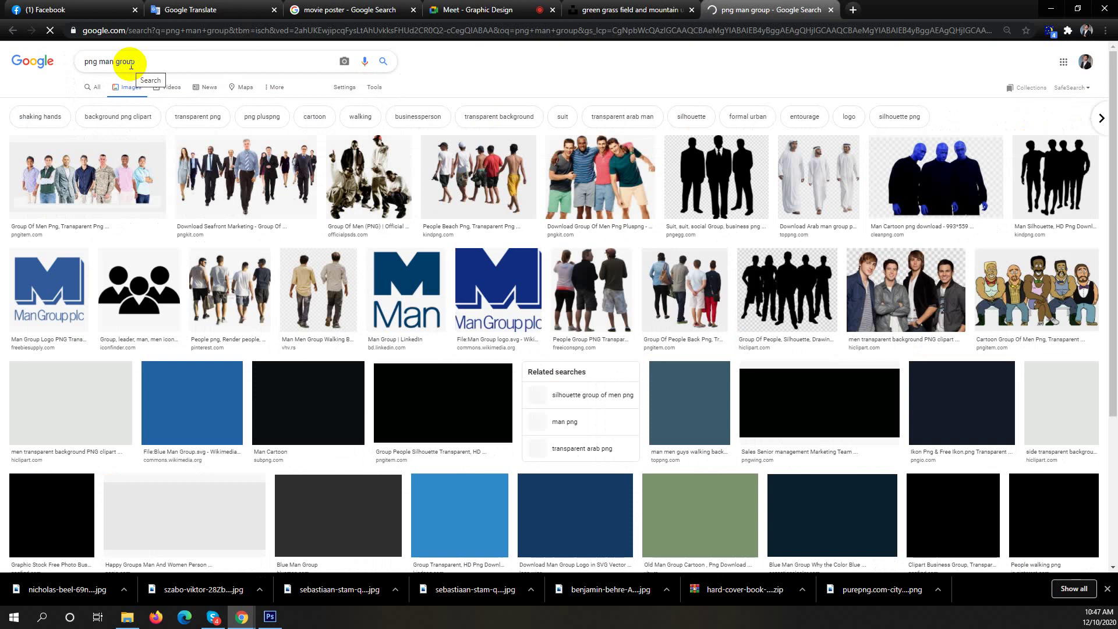
Save the four young men walking cut-out as a PNG to the Desktop.
{"action": "left_click", "coordinate": [242, 307]}
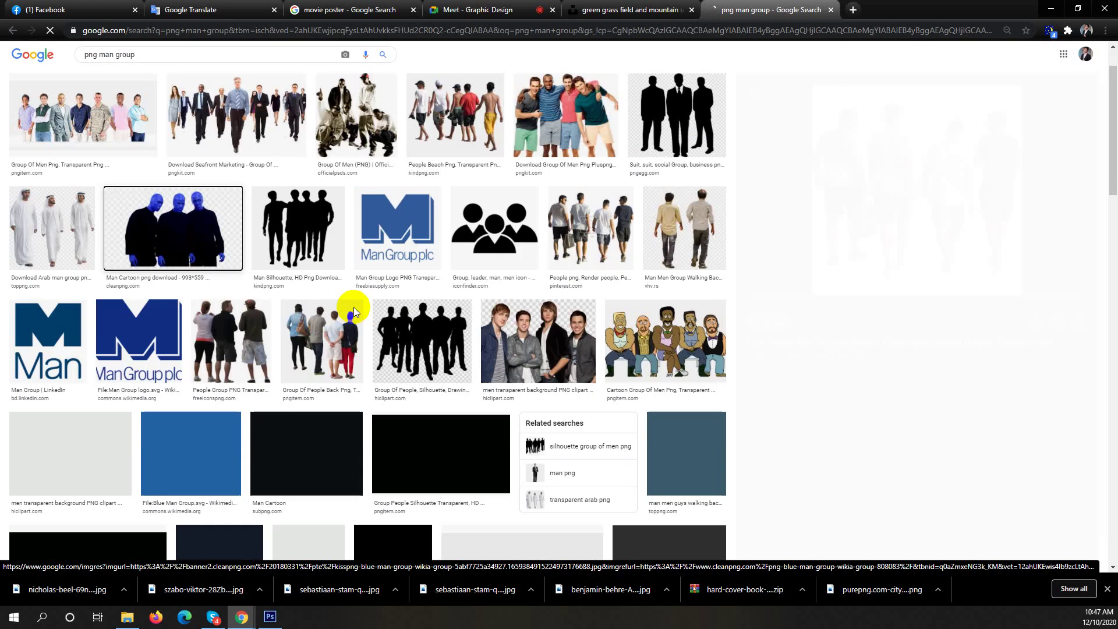
{"action": "left_click_drag", "start_coordinate": [871, 295], "coordinate": [946, 306]}
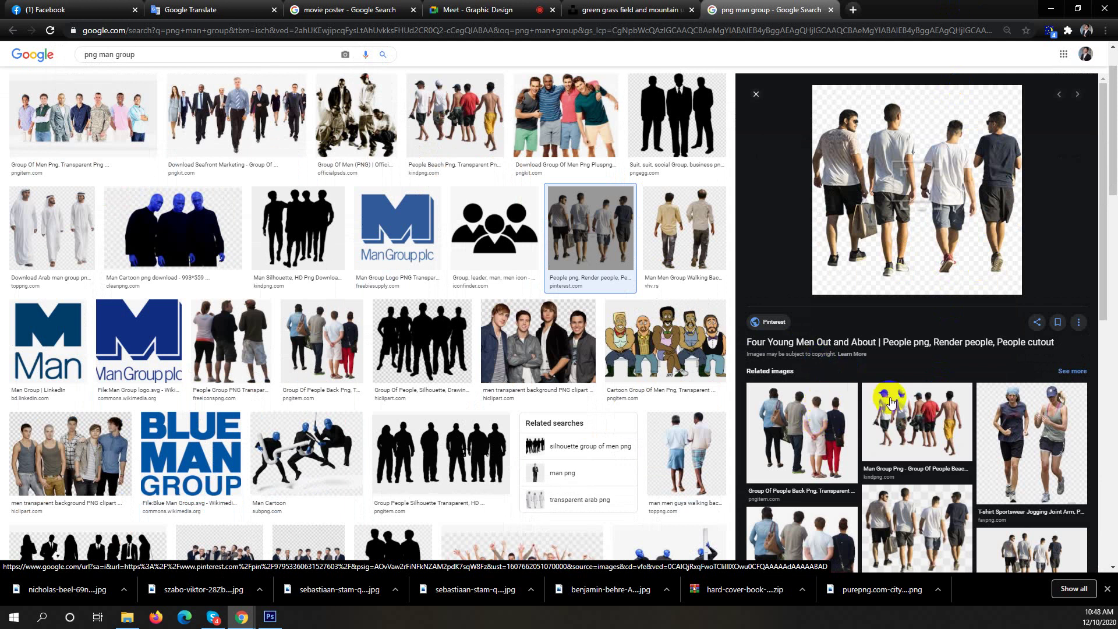
{"action": "right_click", "coordinate": [944, 152]}
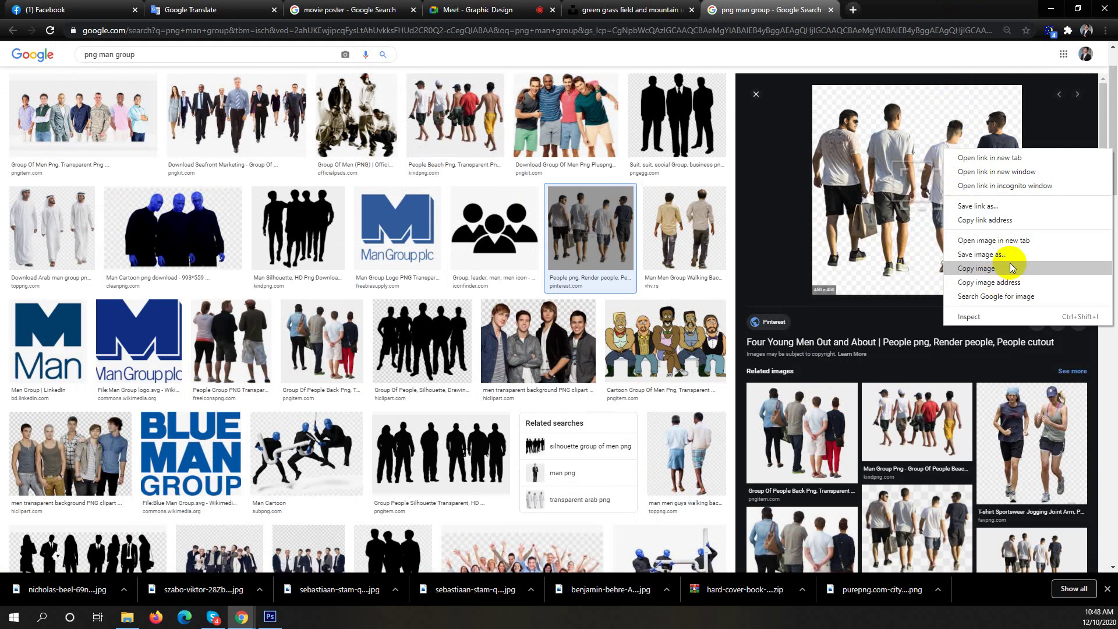
{"action": "left_click", "coordinate": [1018, 259]}
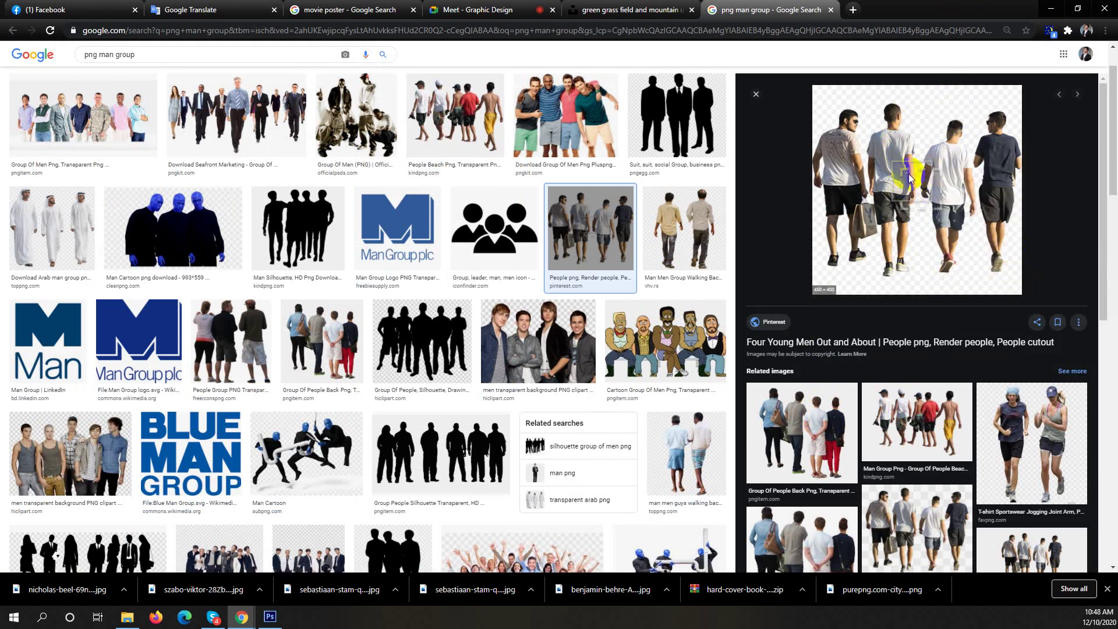
{"action": "key", "text": "ctrl+s"}
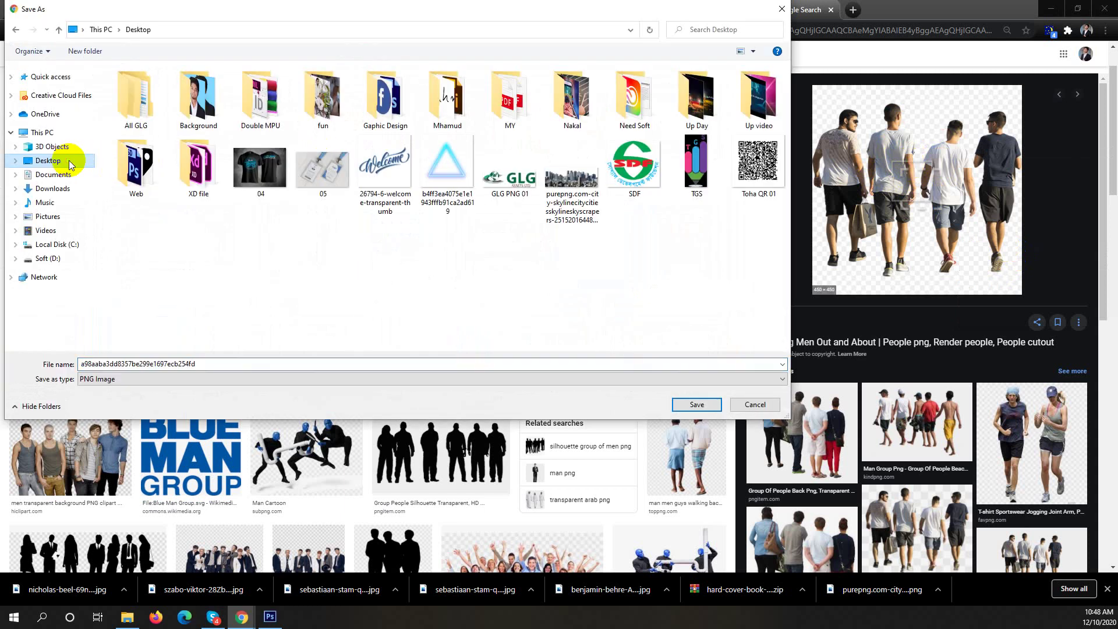
{"action": "left_click", "coordinate": [697, 404]}
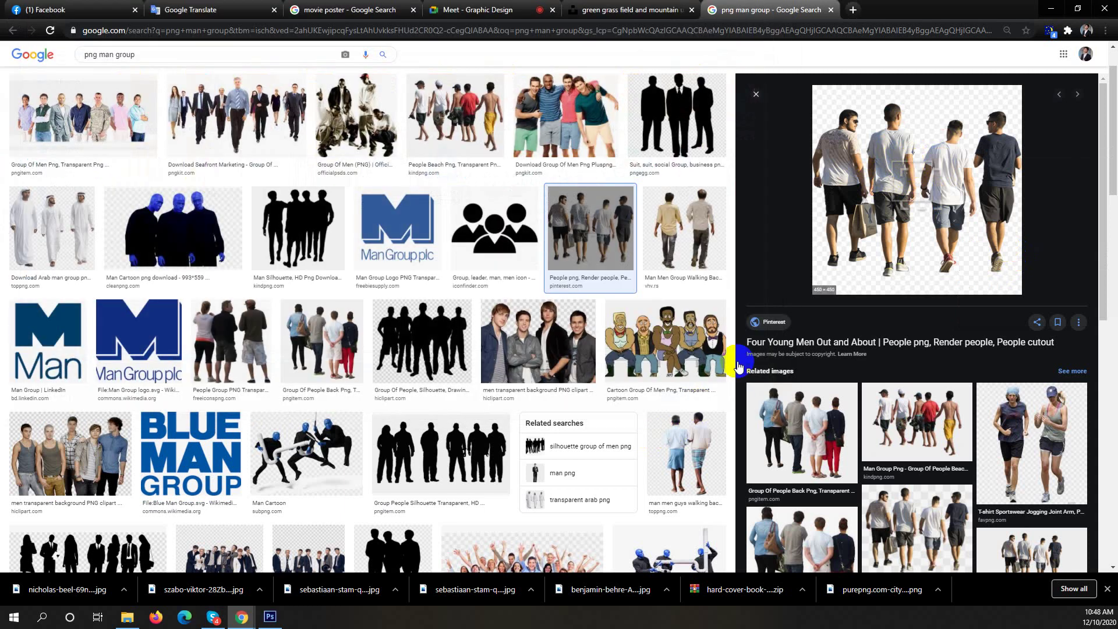
Place the saved four-men PNG into the poster and move it down onto the hillside.
{"action": "left_click", "coordinate": [1051, 10]}
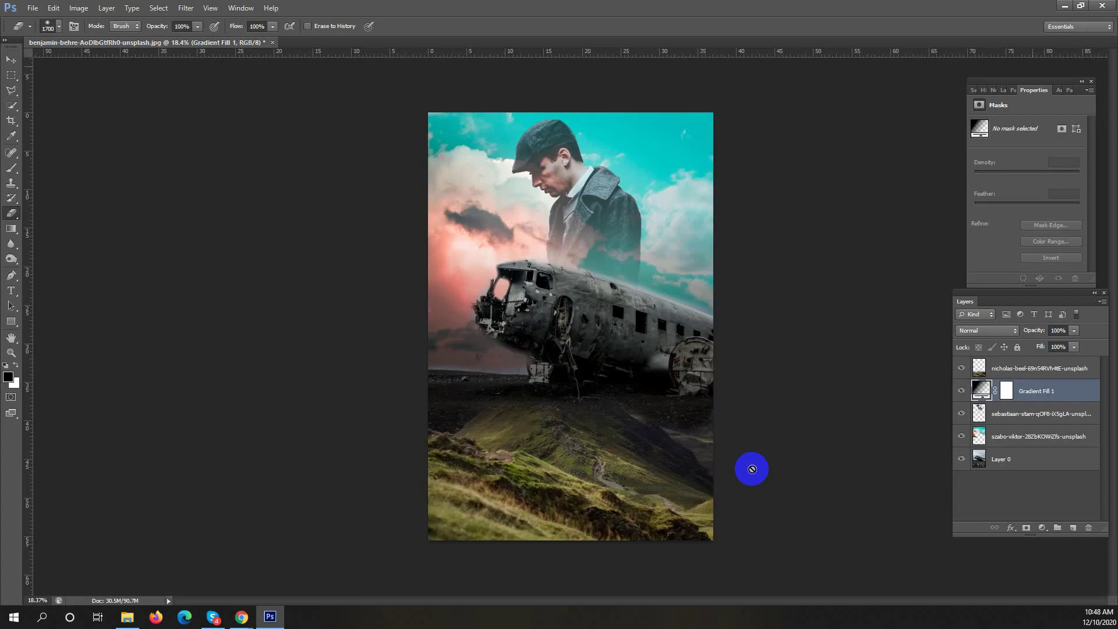
{"action": "left_click", "coordinate": [32, 8]}
{"action": "left_click", "coordinate": [70, 195]}
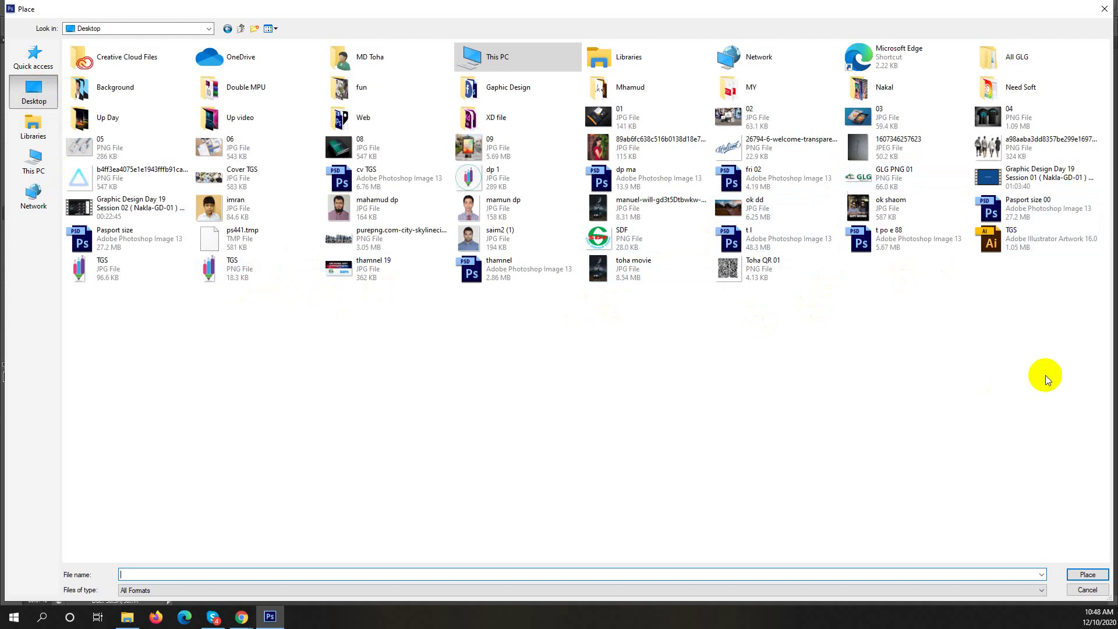
{"action": "left_click", "coordinate": [1024, 150]}
{"action": "left_click", "coordinate": [1086, 575]}
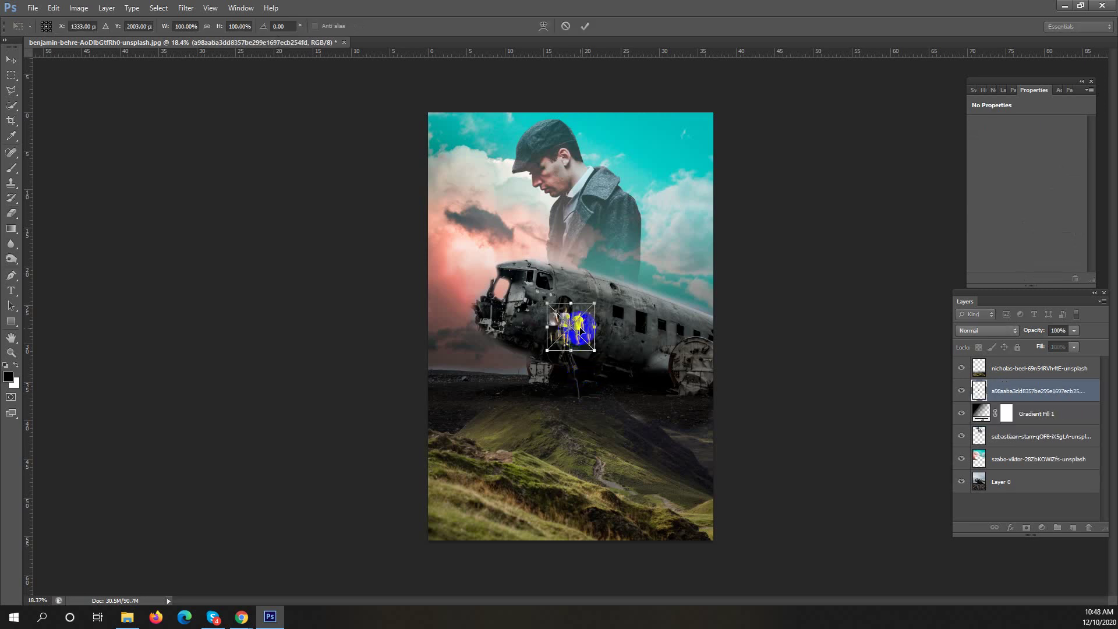
{"action": "left_click_drag", "start_coordinate": [580, 327], "coordinate": [582, 400]}
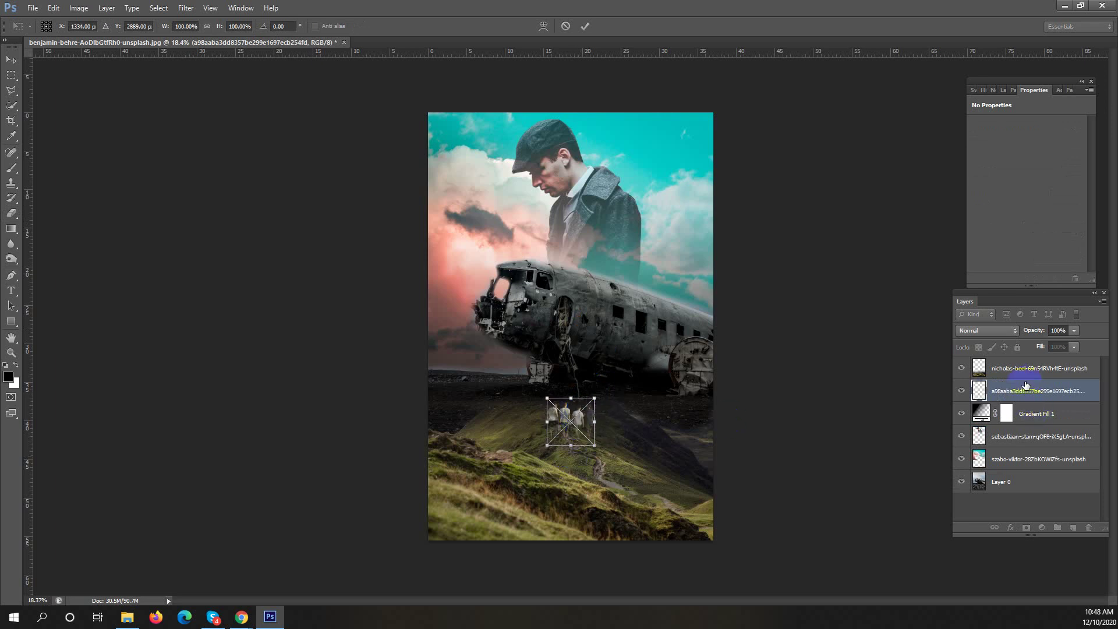
{"action": "key", "text": "Return"}
Move the people layer to the top and shrink the group to about 89% on the path.
{"action": "key", "text": "e"}
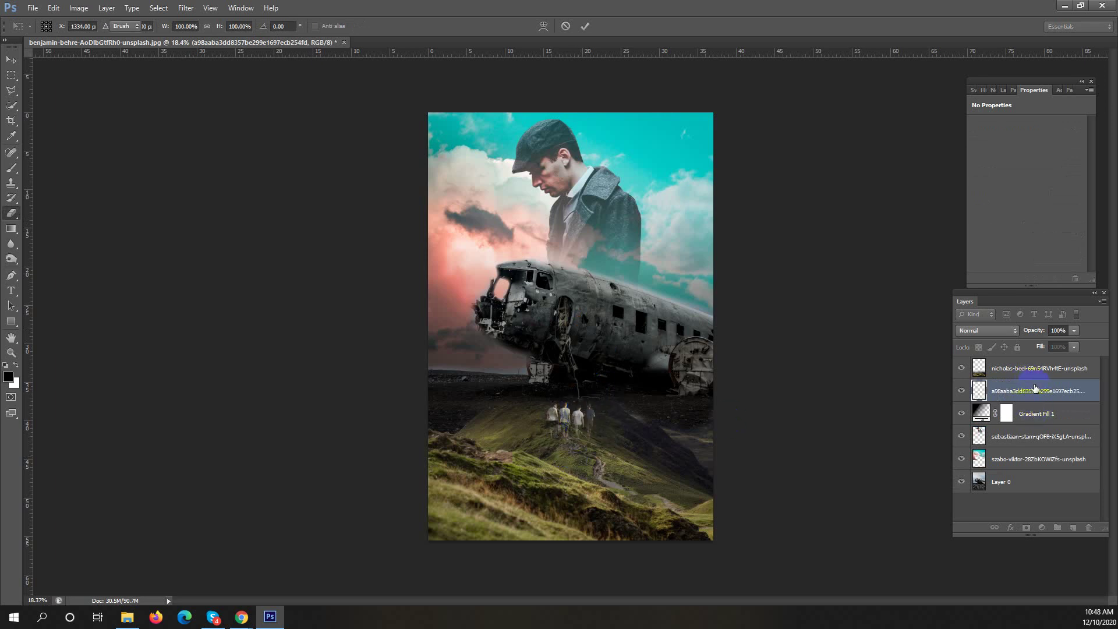
{"action": "left_click_drag", "start_coordinate": [1037, 399], "coordinate": [1036, 365]}
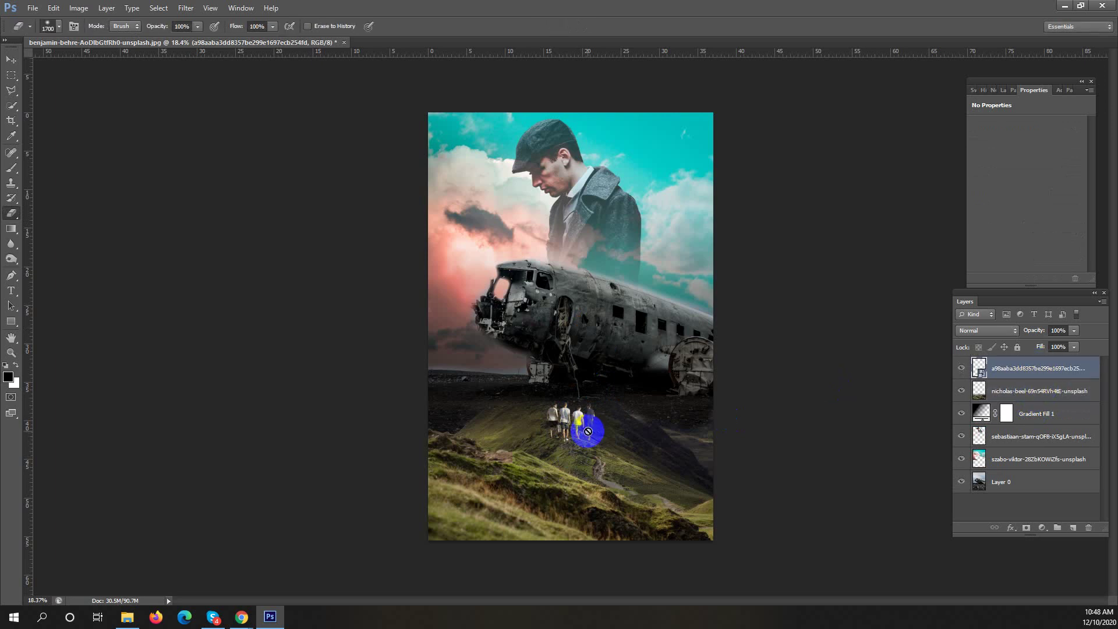
{"action": "left_click", "coordinate": [11, 59]}
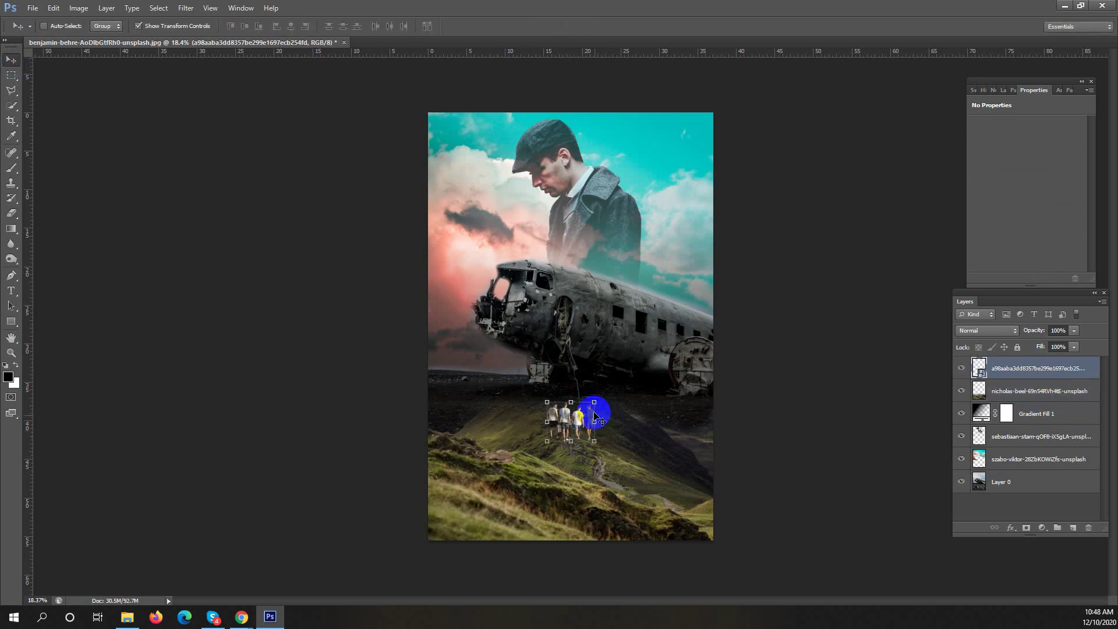
{"action": "left_click_drag", "start_coordinate": [593, 403], "coordinate": [582, 448]}
{"action": "double_click", "coordinate": [571, 419]}
{"action": "key", "text": "Return"}
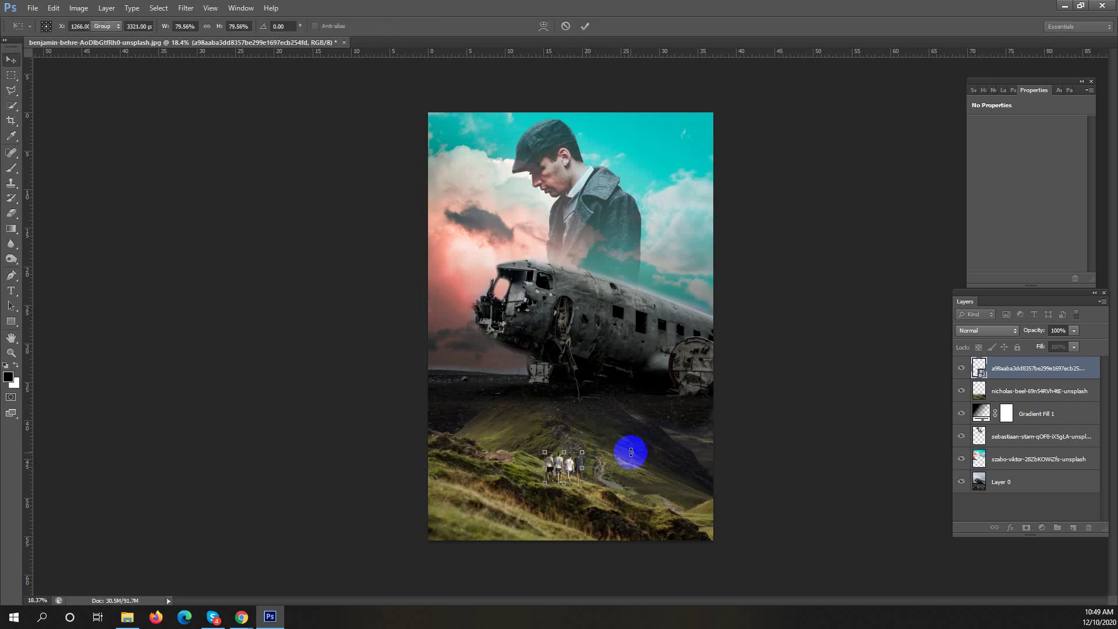
{"action": "left_click", "coordinate": [12, 75]}
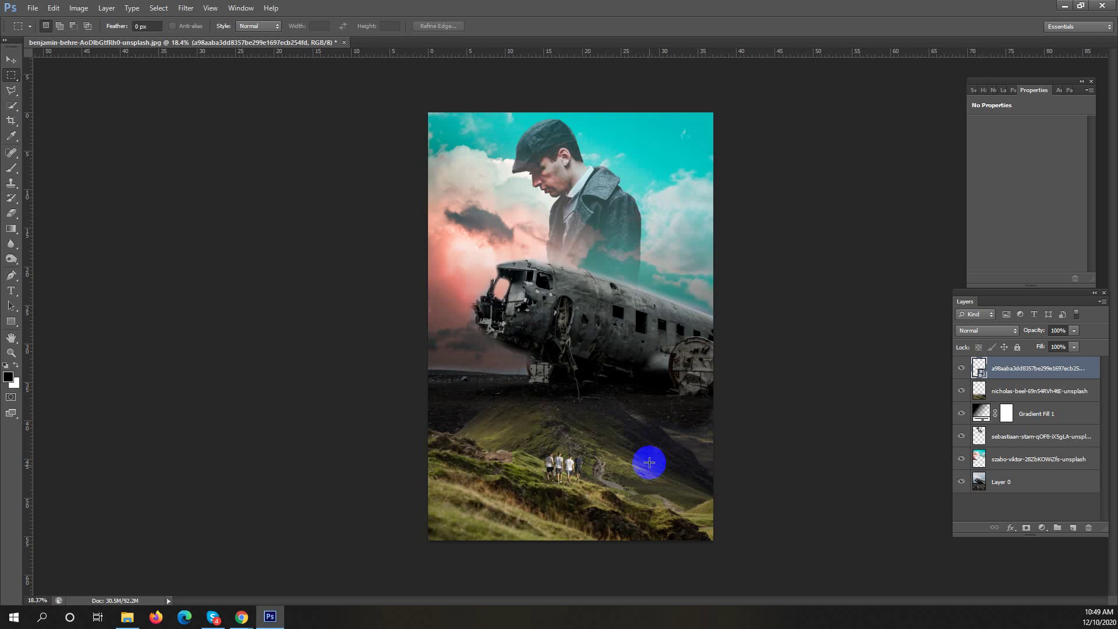
{"action": "left_click", "coordinate": [13, 291]}
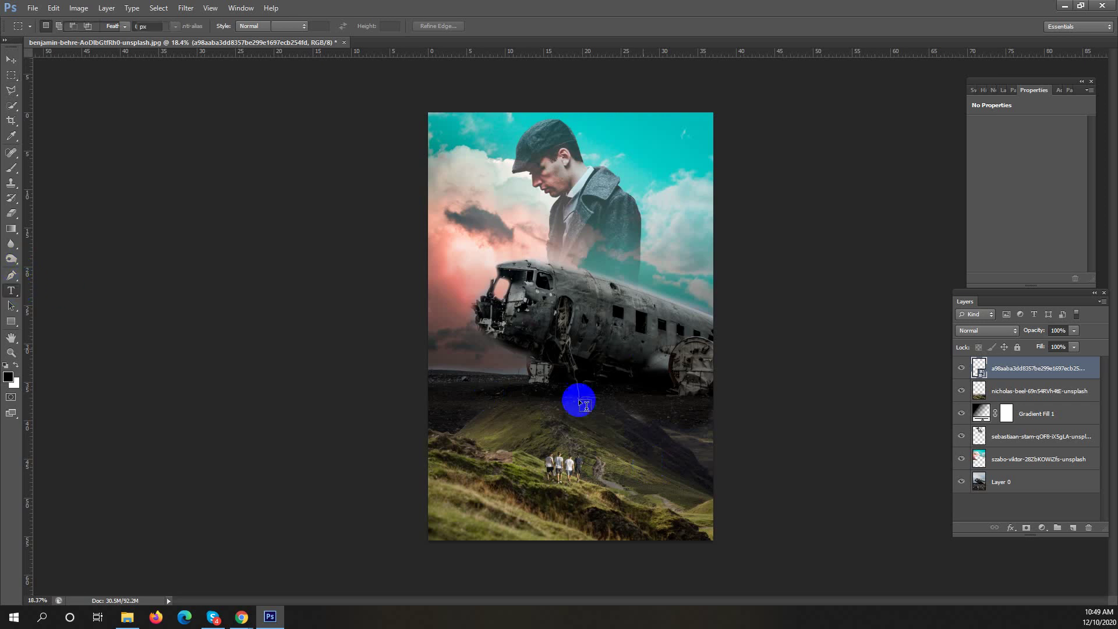
Bring Chrome forward, start a new tab and type 'Biman'.
{"action": "mouse_move", "coordinate": [238, 623]}
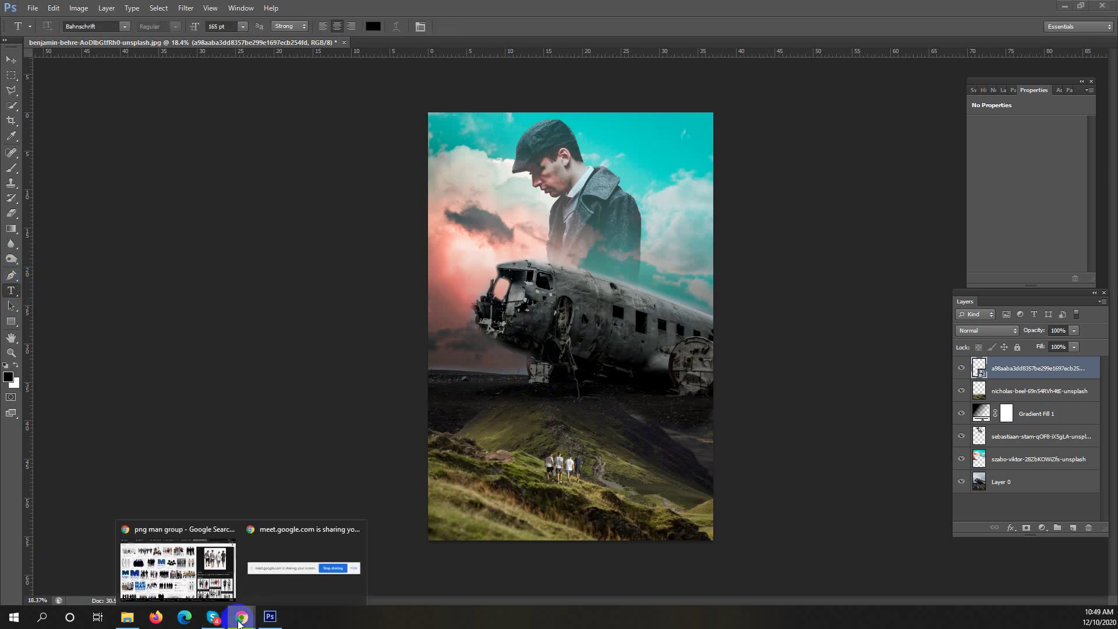
{"action": "left_click", "coordinate": [183, 588]}
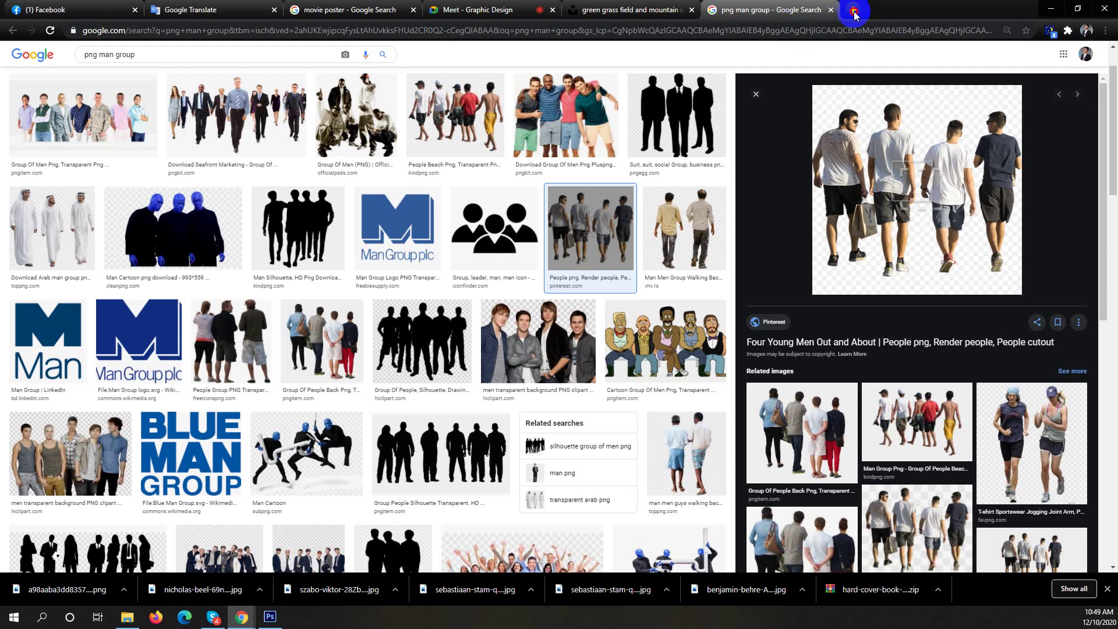
{"action": "left_click", "coordinate": [853, 10]}
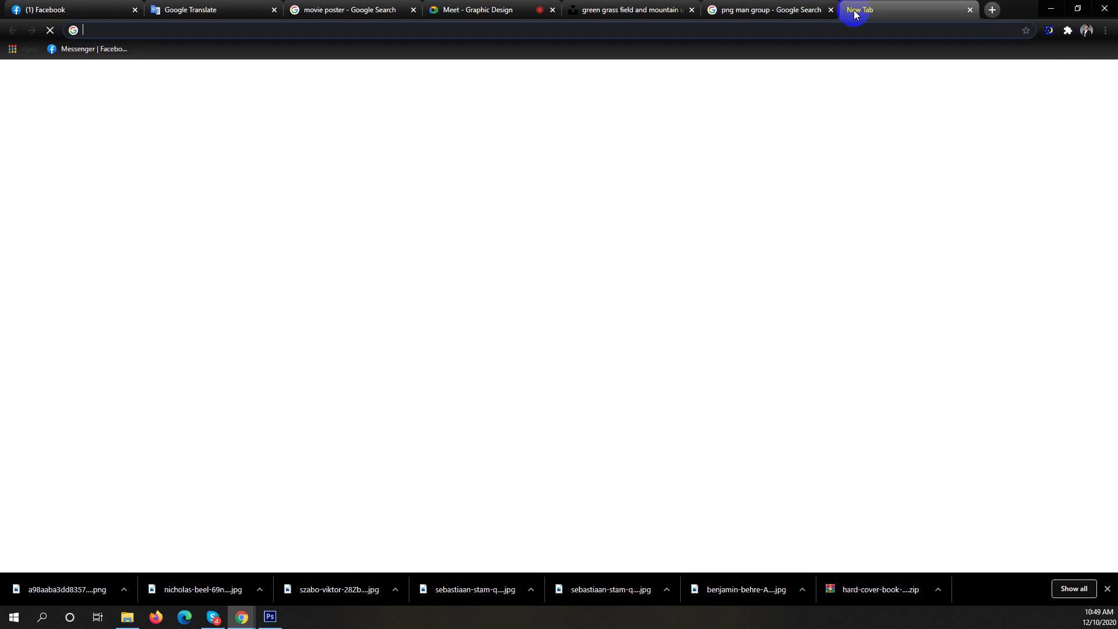
{"action": "type", "text": "Biman"}
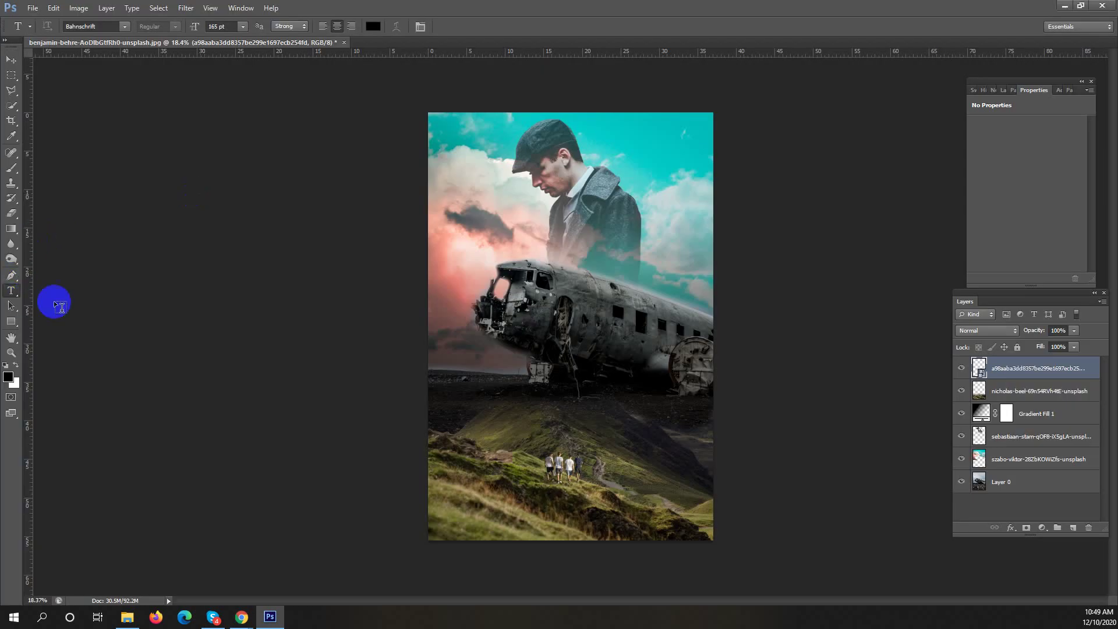
Type the title 'THE BIMAN' on the plane's nose, correcting a typo.
{"action": "left_click", "coordinate": [523, 304]}
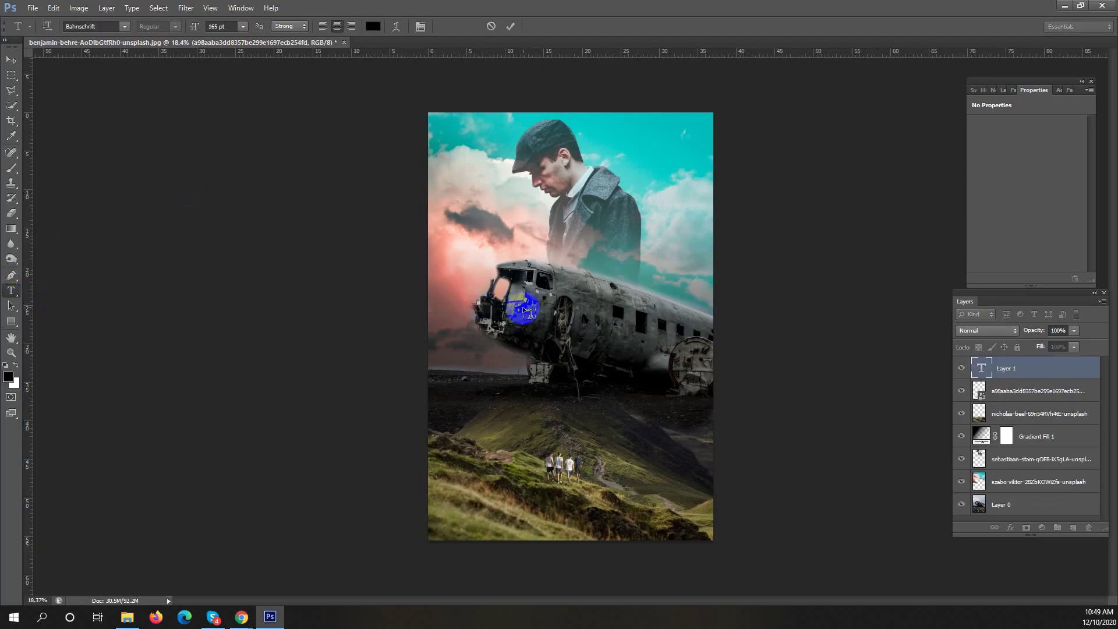
{"action": "type", "text": "THE BIMAN"}
Try Broadway for the title, then set its font to Impact.
{"action": "key", "text": "ctrl+a"}
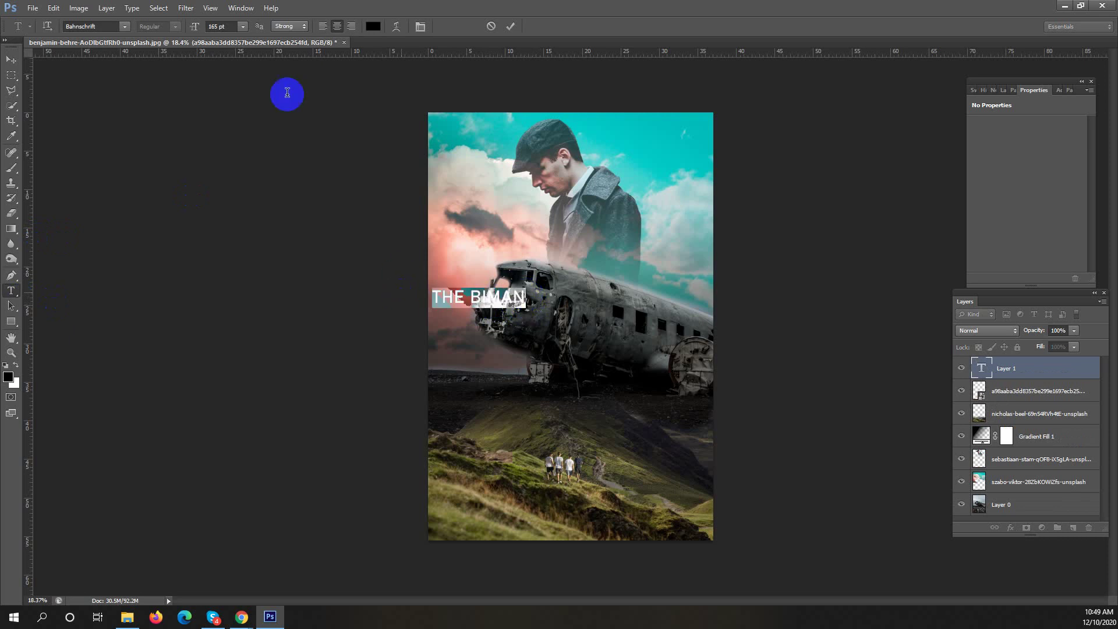
{"action": "left_click", "coordinate": [121, 27]}
{"action": "left_click", "coordinate": [125, 27]}
{"action": "left_click", "coordinate": [124, 26]}
{"action": "left_click", "coordinate": [124, 26]}
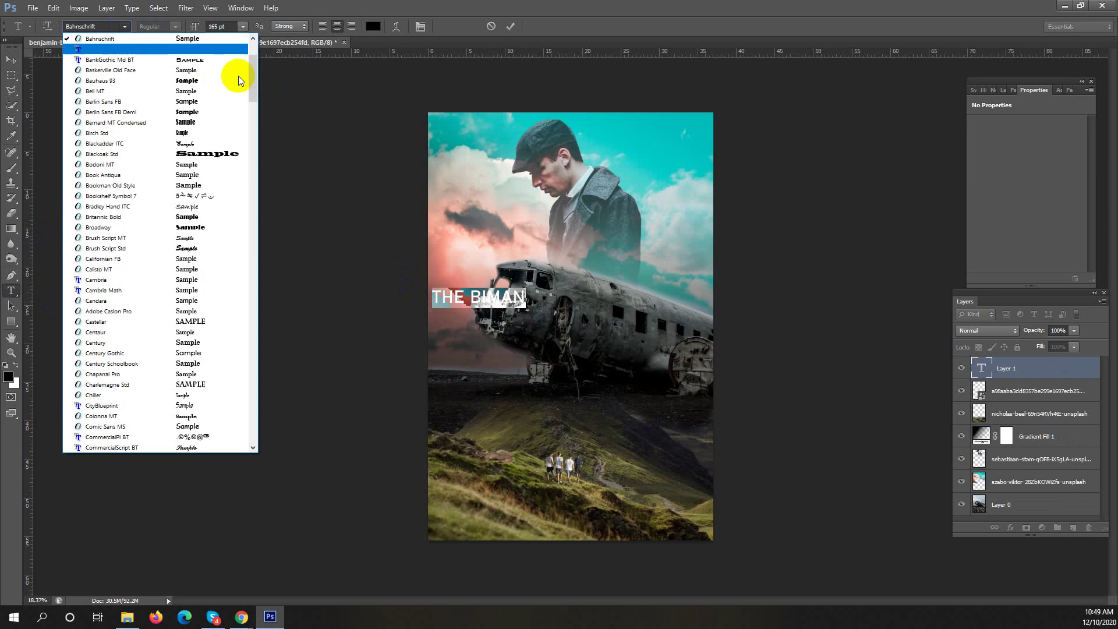
{"action": "left_click", "coordinate": [219, 229]}
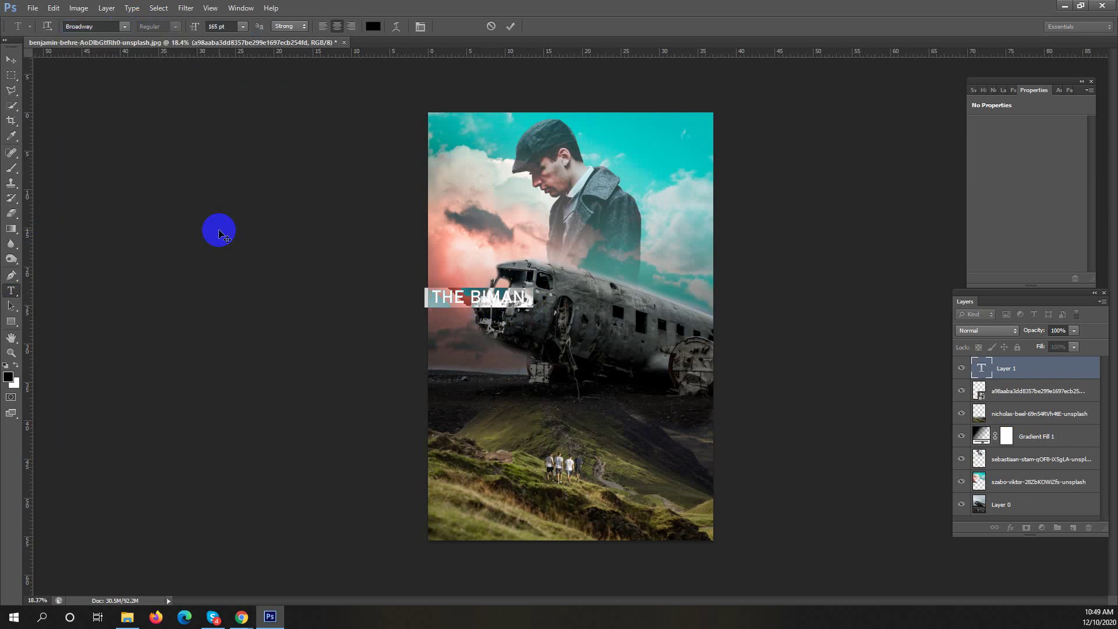
{"action": "left_click", "coordinate": [124, 27]}
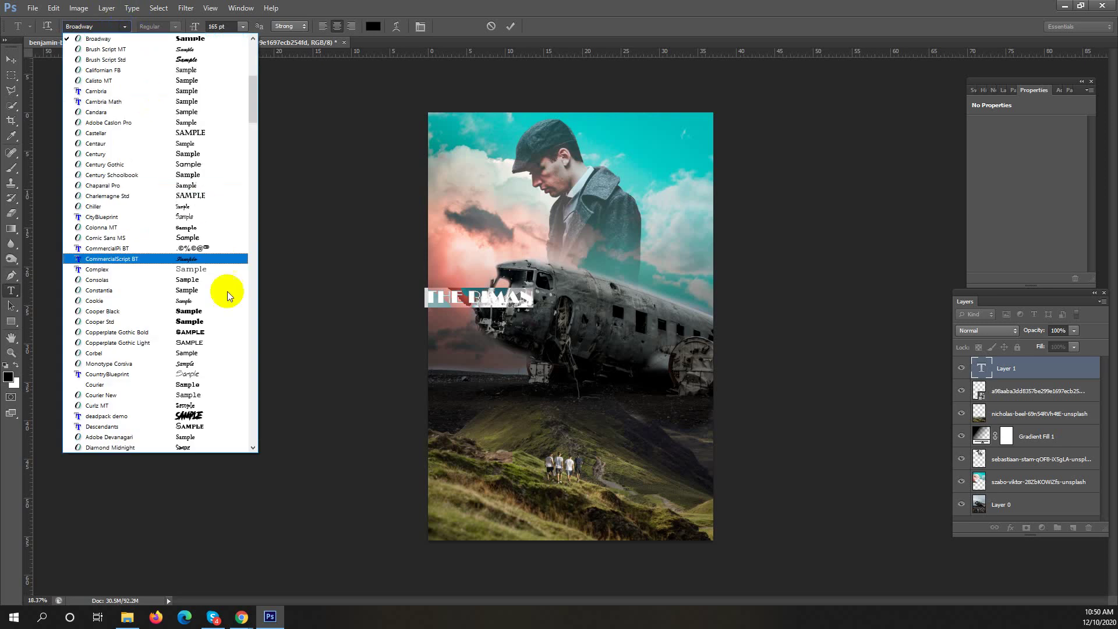
{"action": "scroll", "coordinate": [250, 217], "scroll_direction": "down", "scroll_amount": 1}
{"action": "mouse_move", "coordinate": [250, 217]}
{"action": "left_mouse_down"}
{"action": "mouse_move", "coordinate": [250, 269]}
{"action": "mouse_move", "coordinate": [249, 203]}
{"action": "mouse_move", "coordinate": [220, 195]}
{"action": "left_mouse_up"}
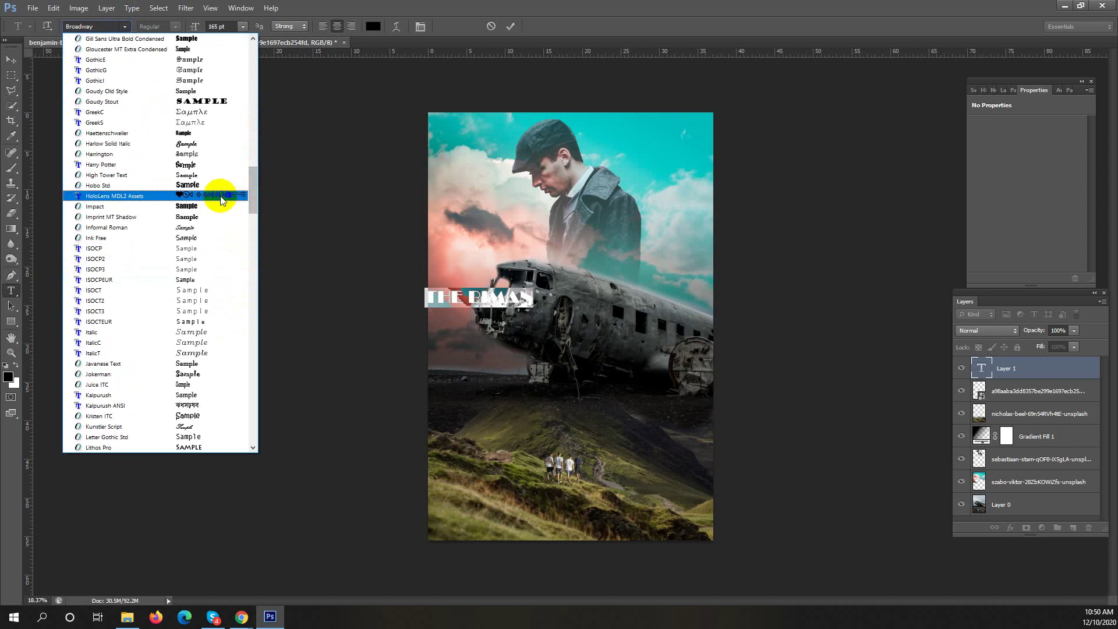
{"action": "left_click", "coordinate": [207, 206]}
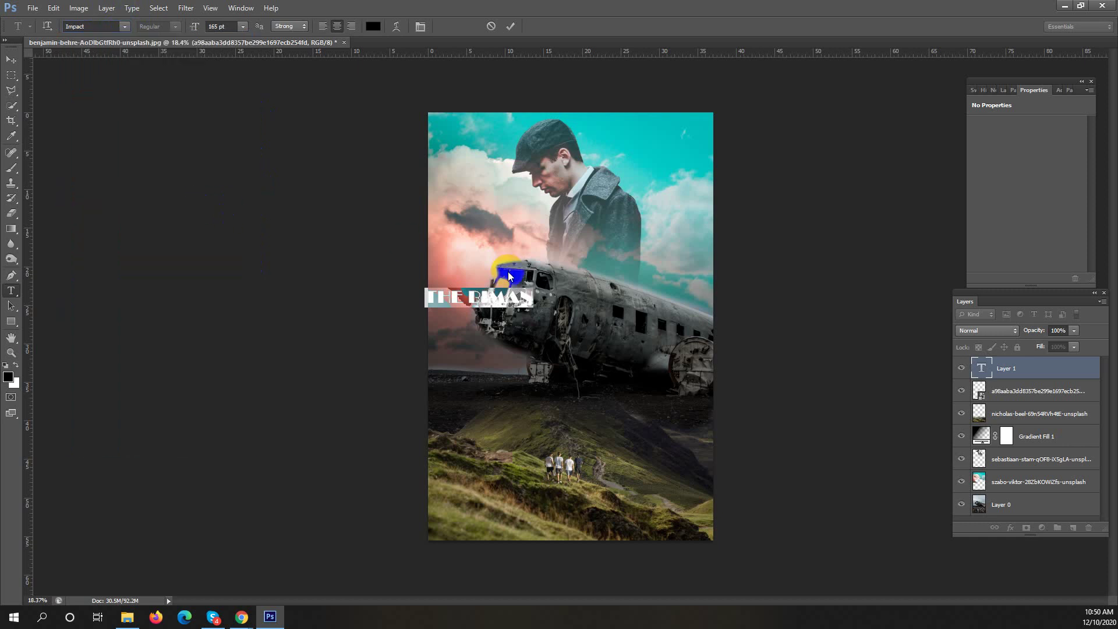
{"action": "left_click", "coordinate": [521, 296]}
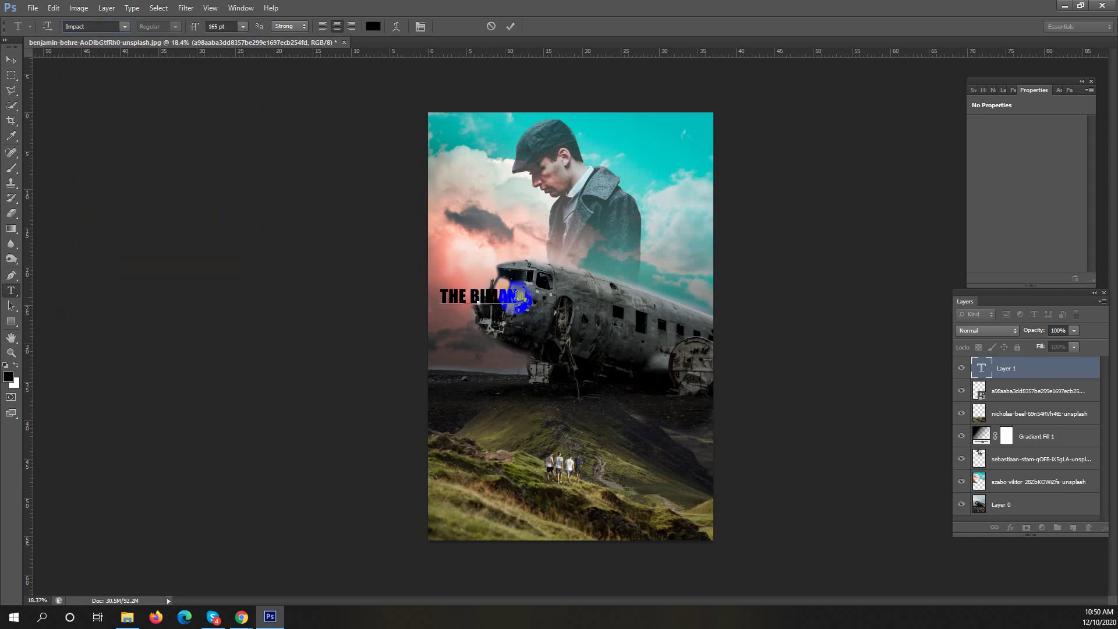
Select the THE BIMAN text and make it white.
{"action": "left_click_drag", "start_coordinate": [518, 295], "coordinate": [394, 275]}
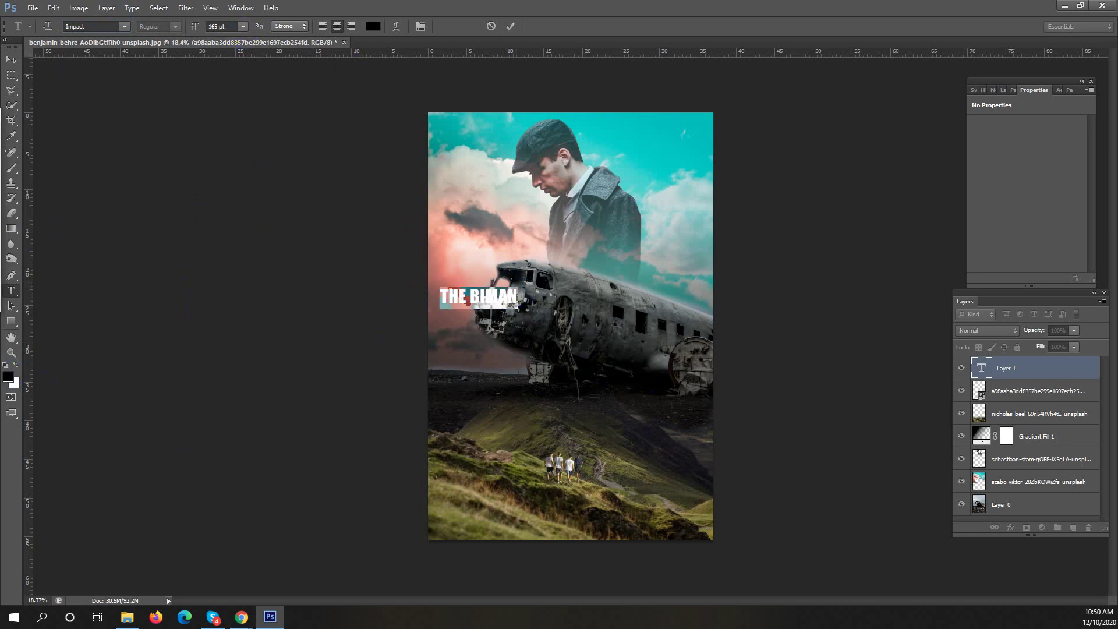
{"action": "key", "text": "Return"}
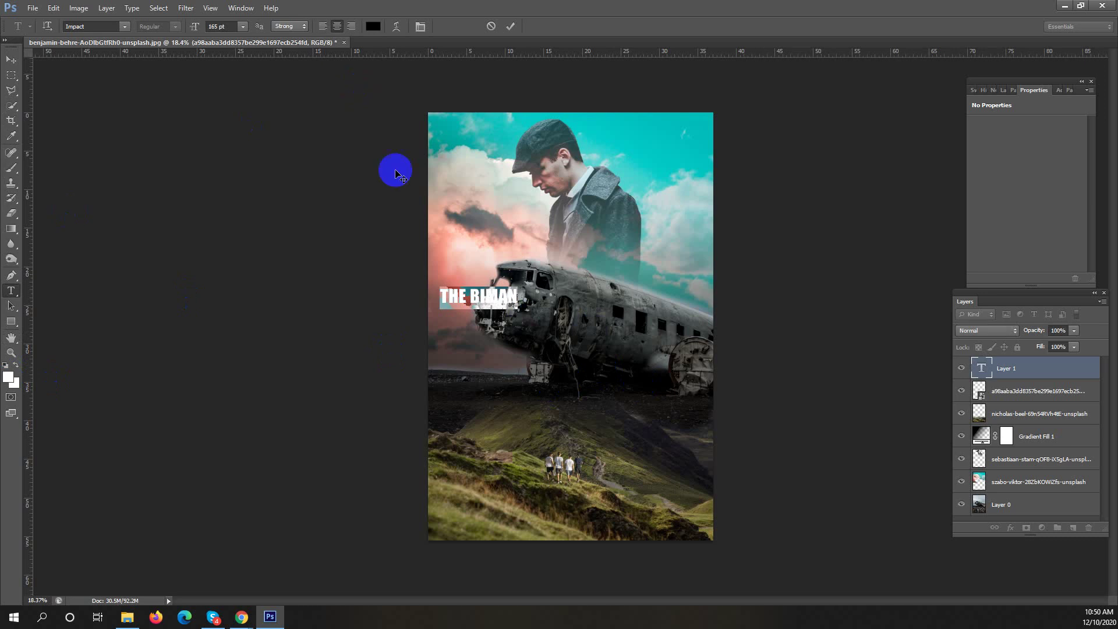
{"action": "left_click", "coordinate": [12, 59]}
Move the THE BIMAN title down onto the dark hill, enlarged, and commit it.
{"action": "left_click", "coordinate": [11, 57]}
{"action": "mouse_move", "coordinate": [527, 329]}
{"action": "left_mouse_down"}
{"action": "mouse_move", "coordinate": [511, 312]}
{"action": "mouse_move", "coordinate": [602, 450]}
{"action": "mouse_move", "coordinate": [574, 414]}
{"action": "mouse_move", "coordinate": [581, 406]}
{"action": "mouse_move", "coordinate": [665, 396]}
{"action": "mouse_move", "coordinate": [686, 381]}
{"action": "mouse_move", "coordinate": [682, 398]}
{"action": "mouse_move", "coordinate": [693, 392]}
{"action": "mouse_move", "coordinate": [621, 400]}
{"action": "left_mouse_up"}
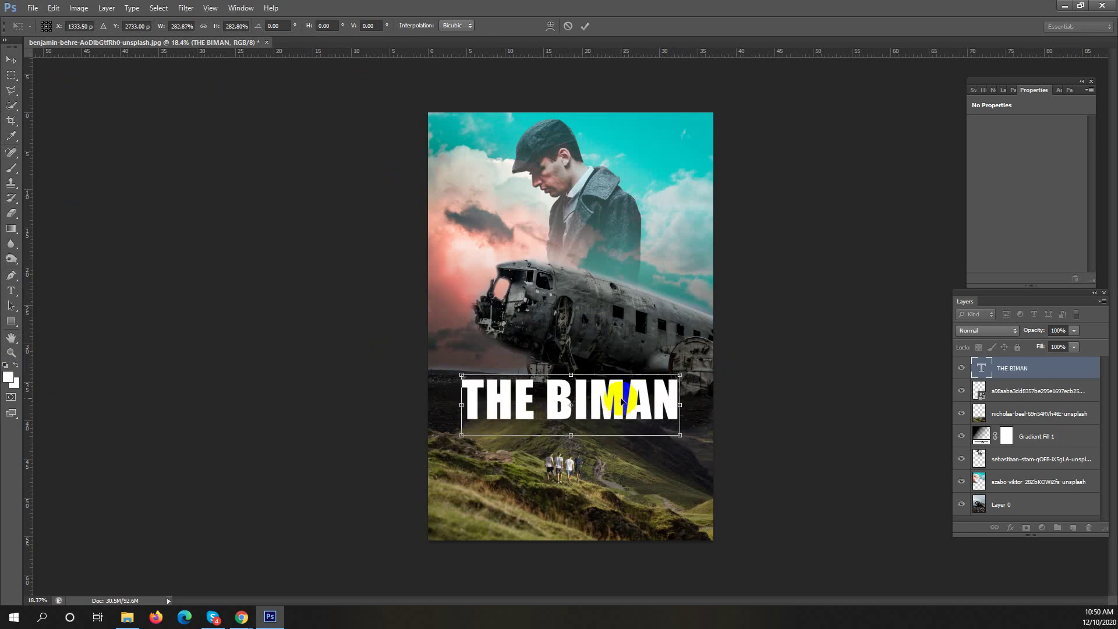
{"action": "key", "text": "Return"}
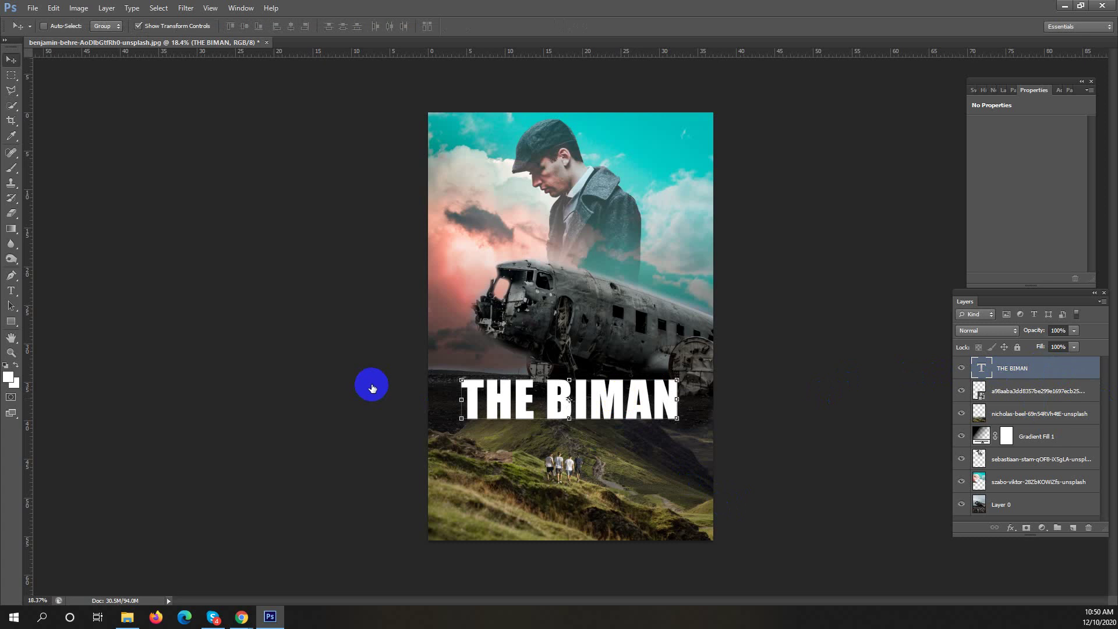
{"action": "double_click", "coordinate": [611, 399]}
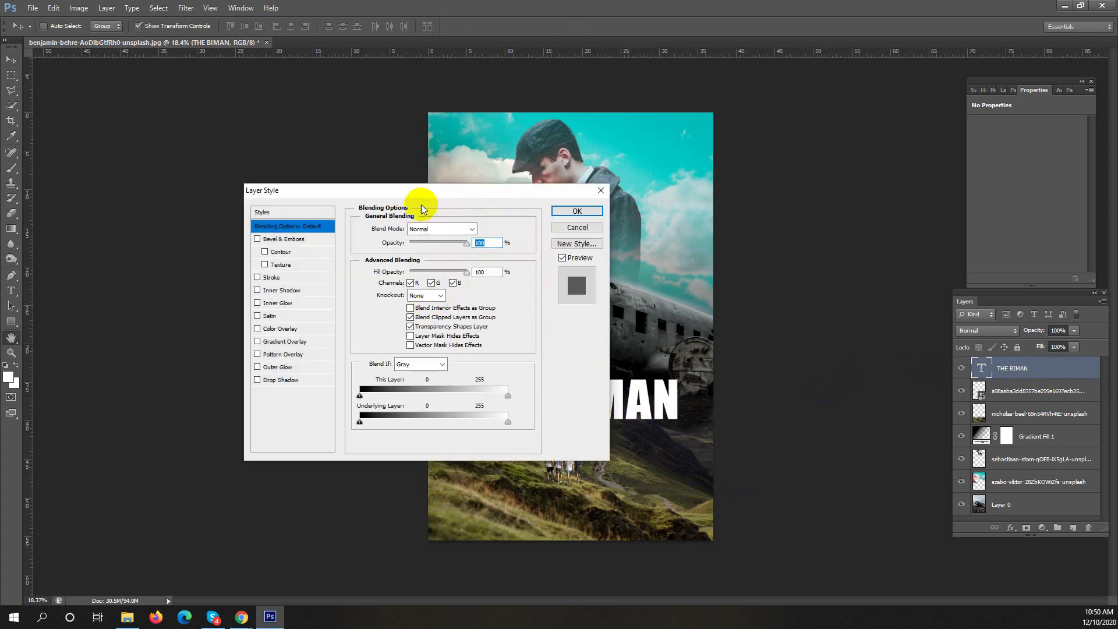
{"action": "left_click_drag", "start_coordinate": [414, 190], "coordinate": [912, 241]}
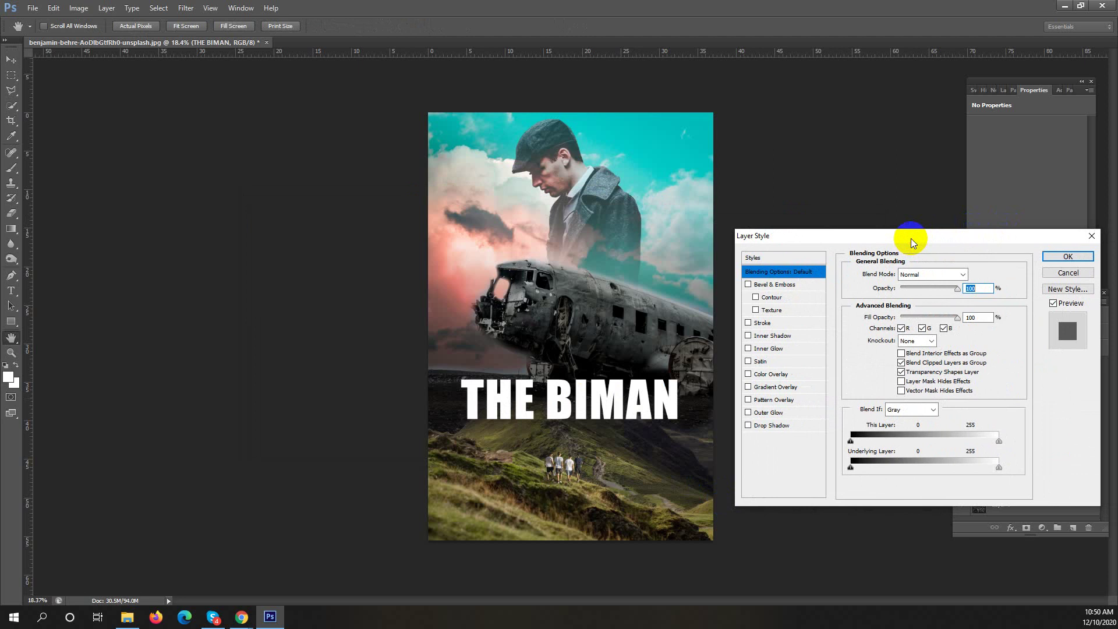
{"action": "left_click", "coordinate": [1088, 236]}
{"action": "left_click", "coordinate": [1084, 236]}
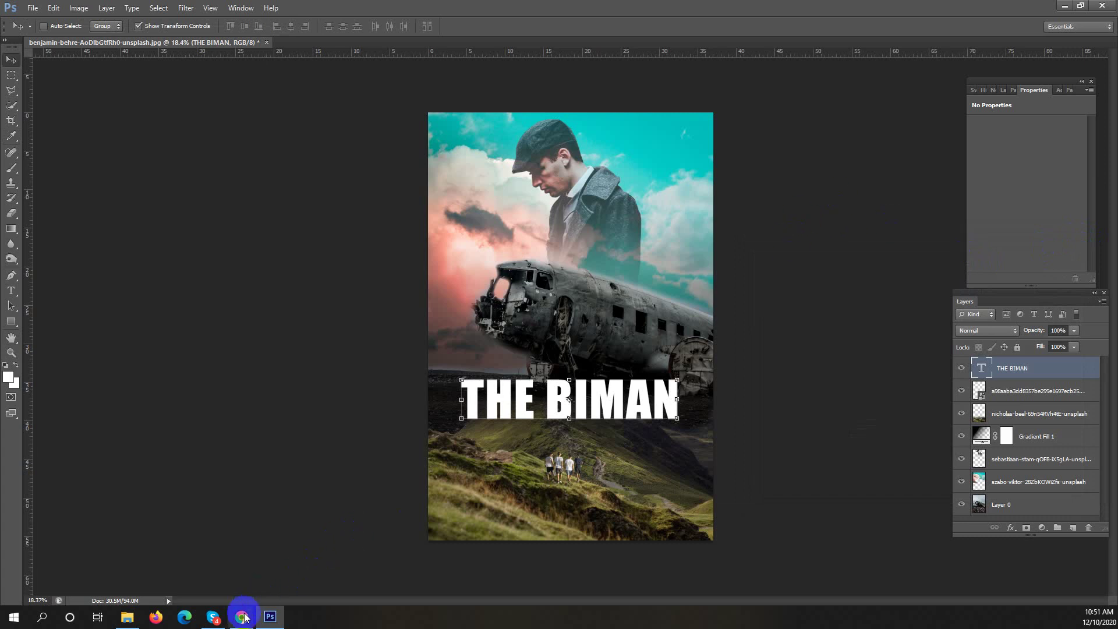
Search Google Images for 'blood png', then return to the poster in Photoshop.
{"action": "mouse_move", "coordinate": [243, 617]}
{"action": "left_click", "coordinate": [200, 564]}
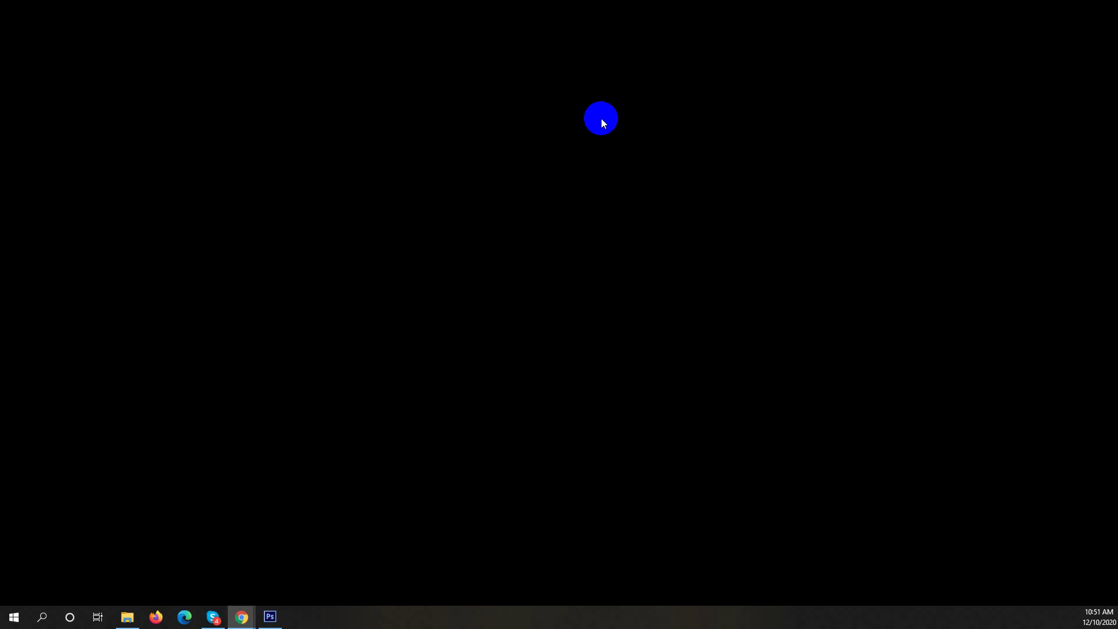
{"action": "left_click", "coordinate": [637, 241]}
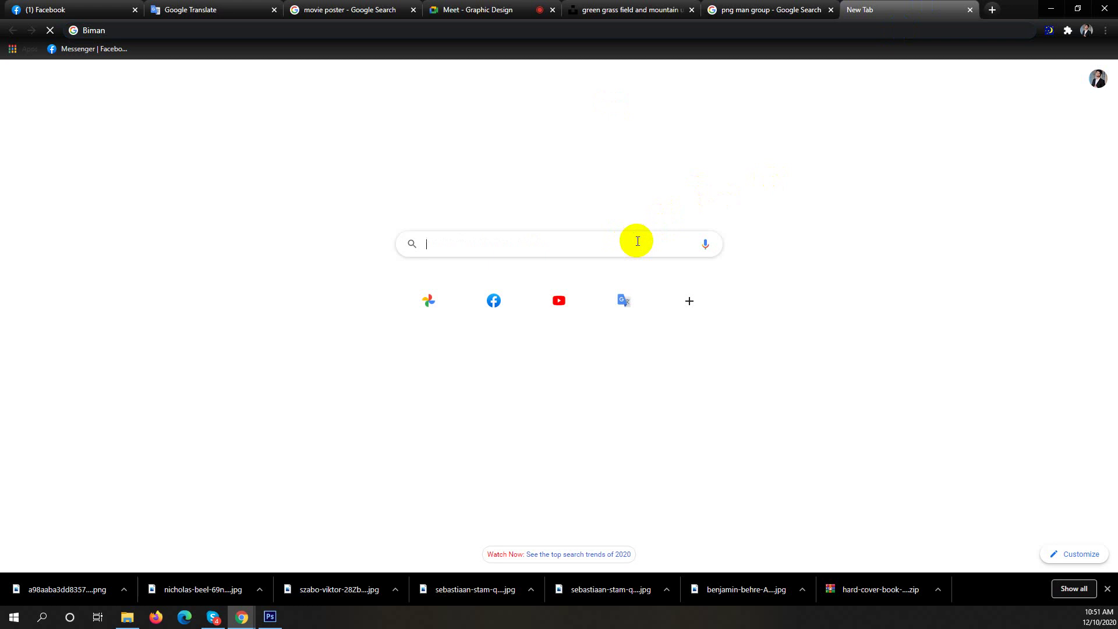
{"action": "type", "text": "b"}
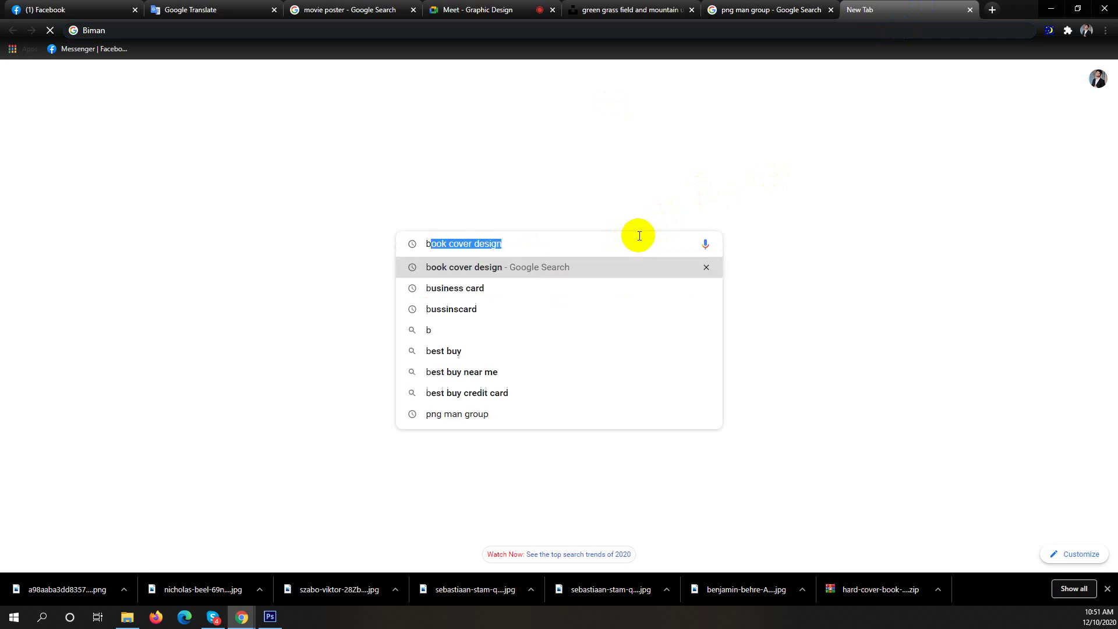
{"action": "type", "text": "loo"}
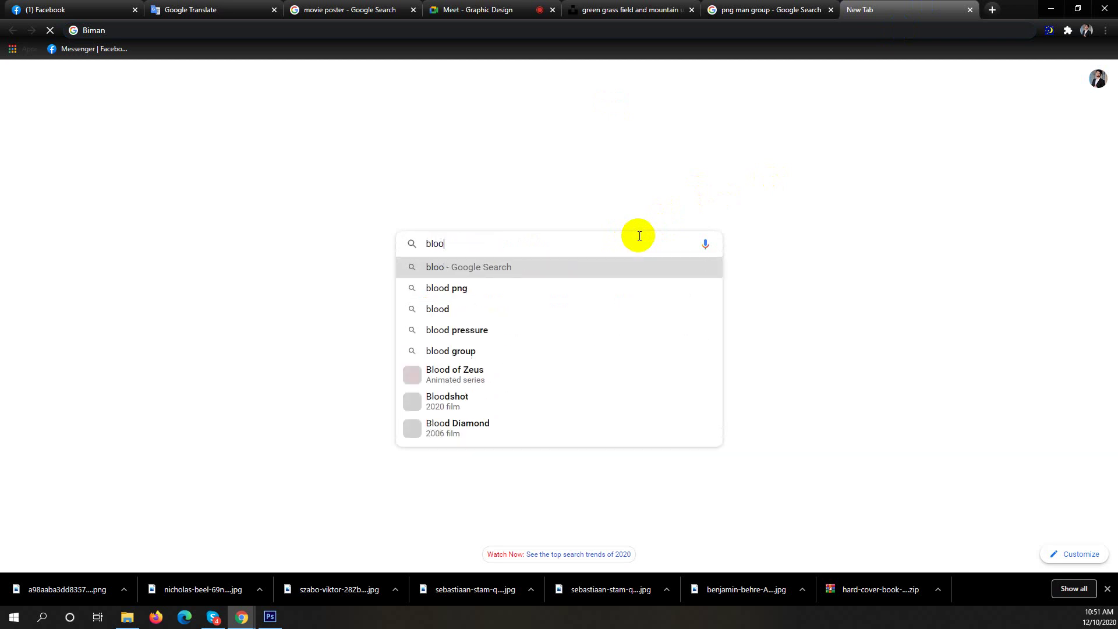
{"action": "type", "text": "d "}
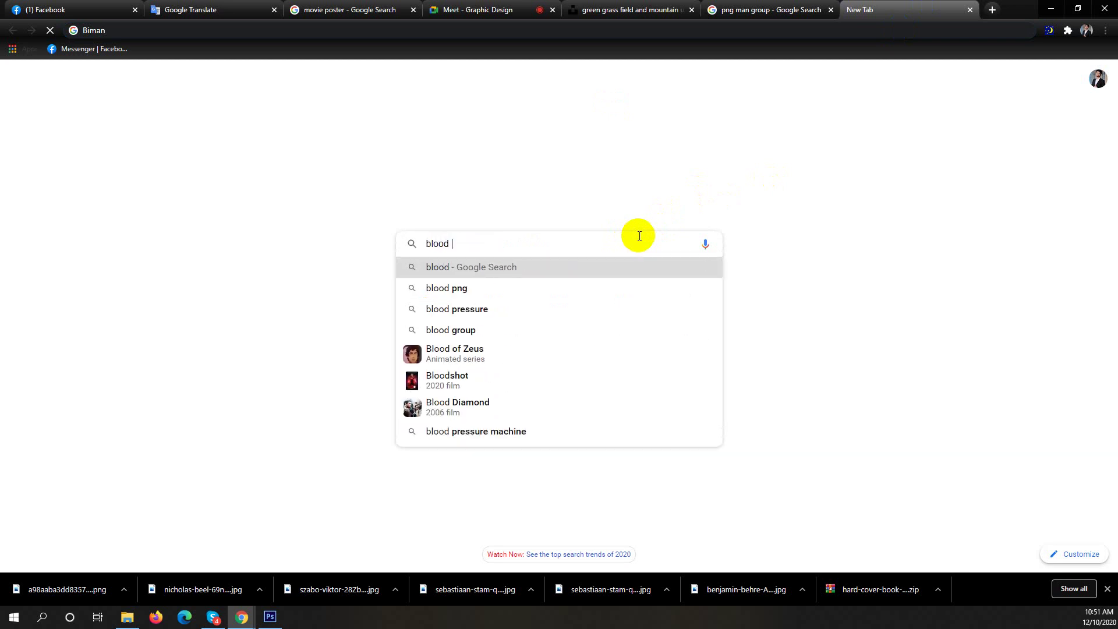
{"action": "type", "text": "png"}
{"action": "key", "text": "Return"}
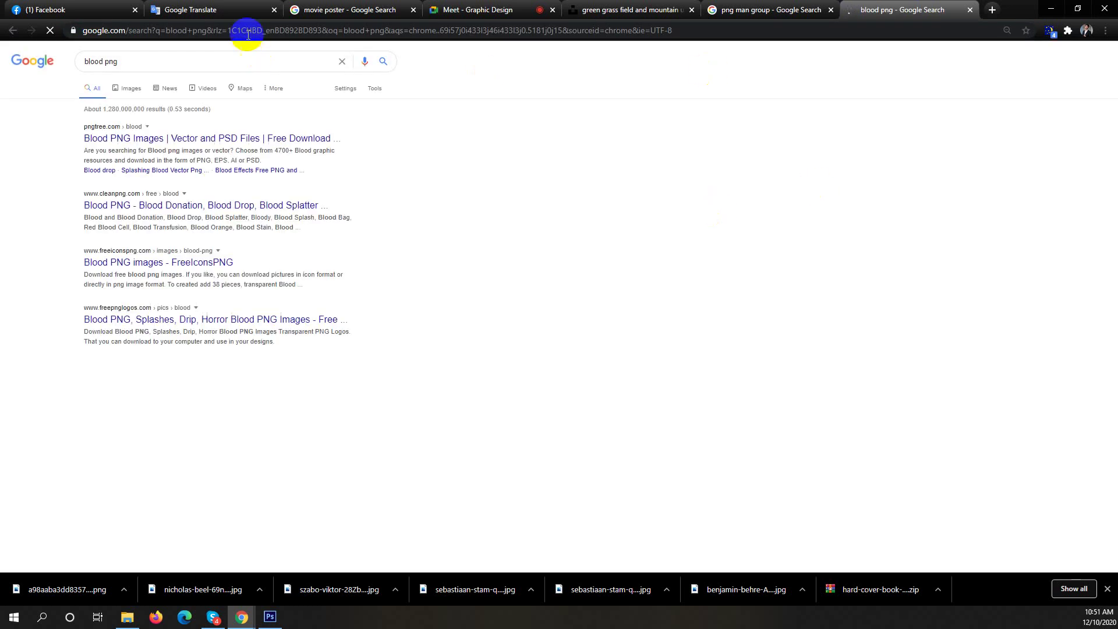
{"action": "left_click", "coordinate": [132, 89]}
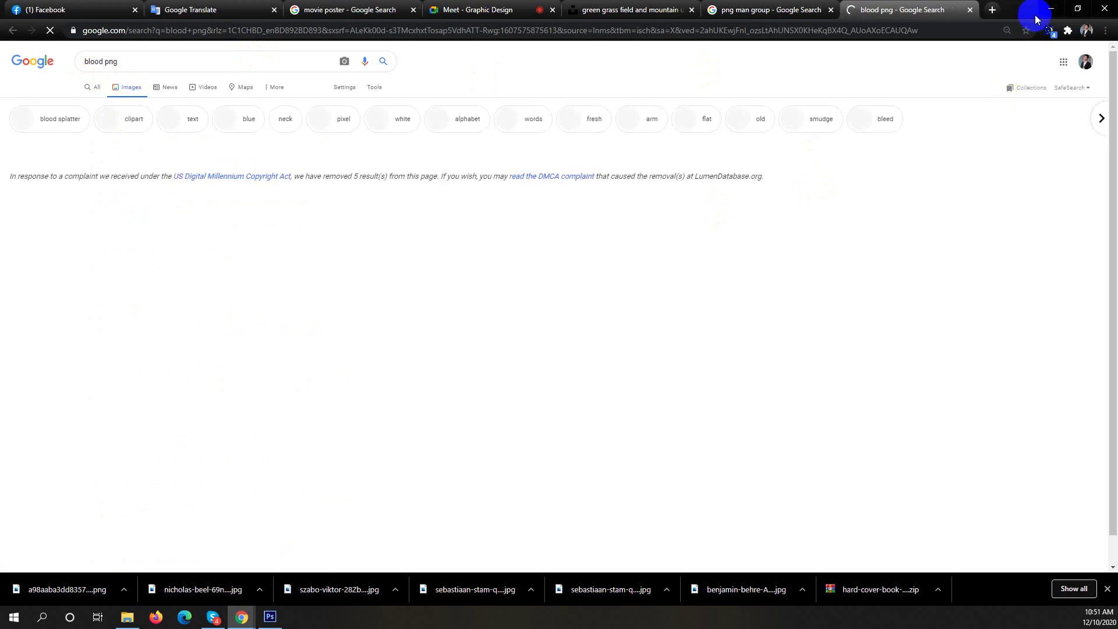
{"action": "key", "text": "alt+Tab"}
{"action": "left_click", "coordinate": [11, 291]}
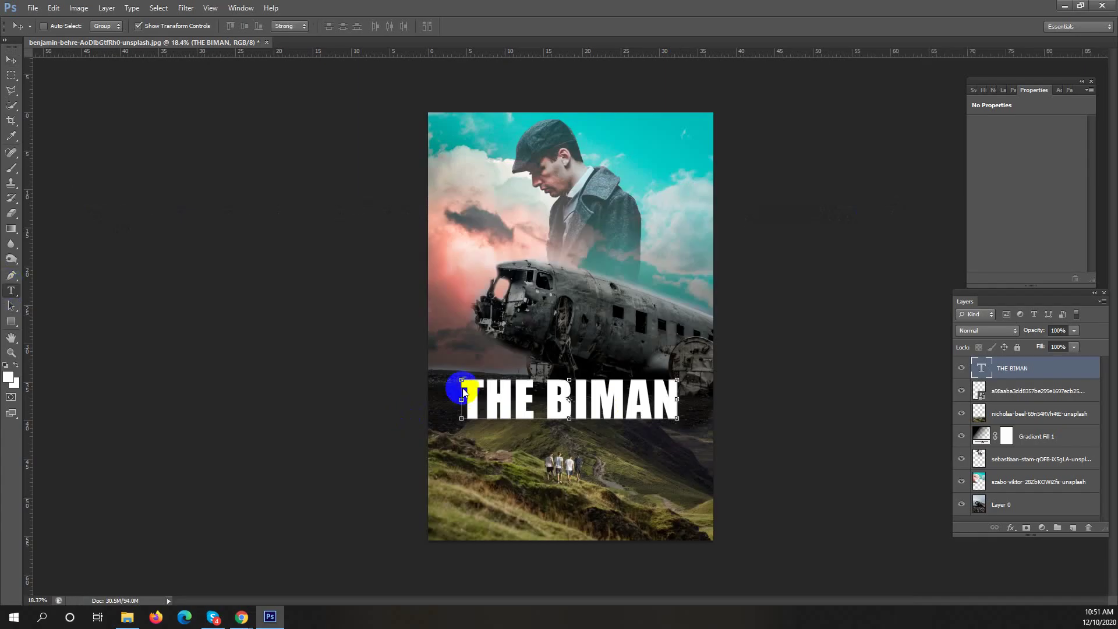
Select the THE BIMAN title and change its colour to black.
{"action": "left_click_drag", "start_coordinate": [459, 398], "coordinate": [514, 407]}
{"action": "left_click_drag", "start_coordinate": [695, 403], "coordinate": [696, 403]}
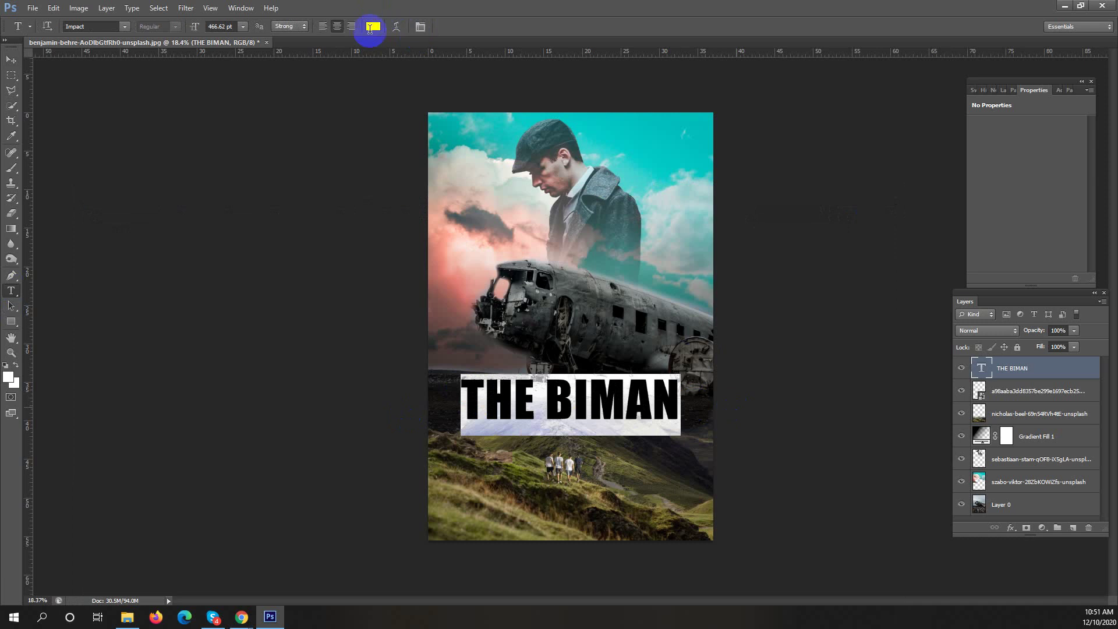
{"action": "left_click", "coordinate": [374, 28]}
{"action": "left_click", "coordinate": [486, 173]}
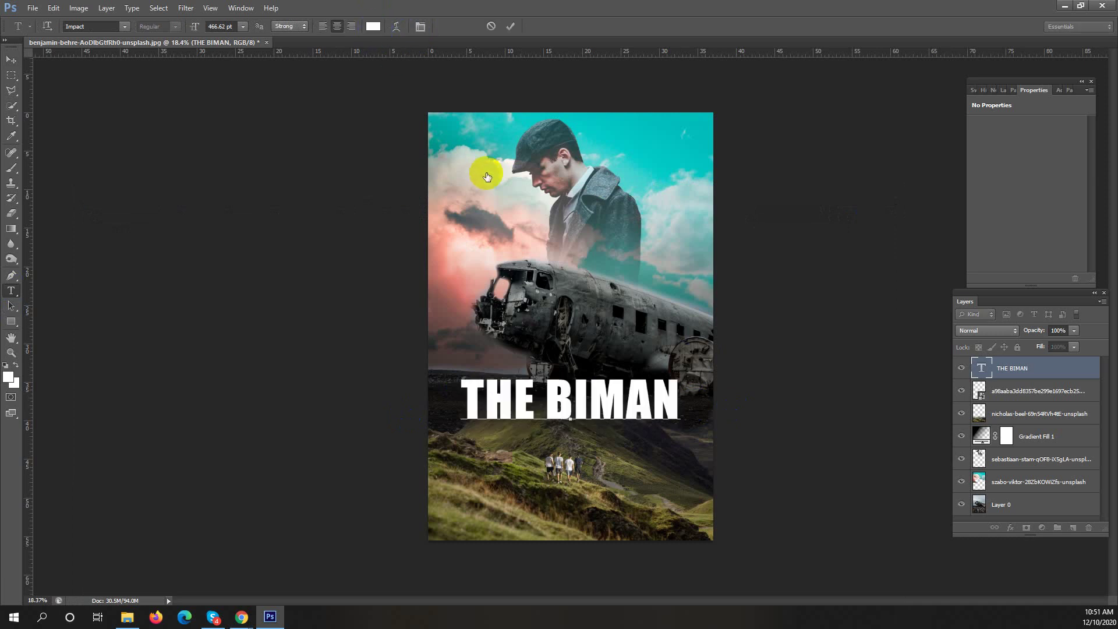
{"action": "left_click", "coordinate": [372, 27]}
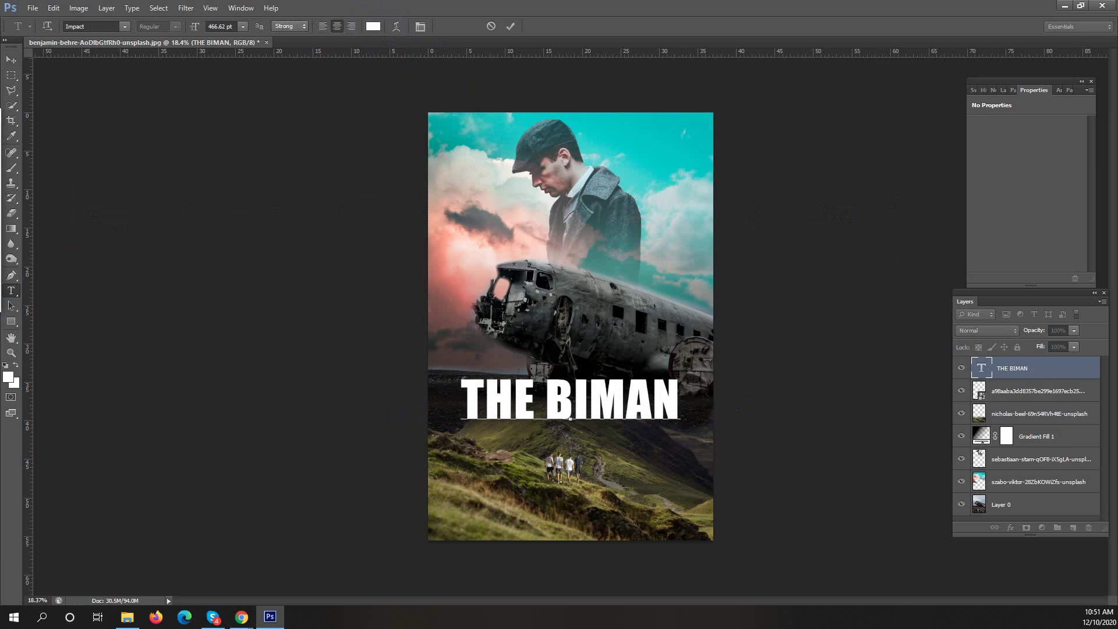
{"action": "key", "text": "Return"}
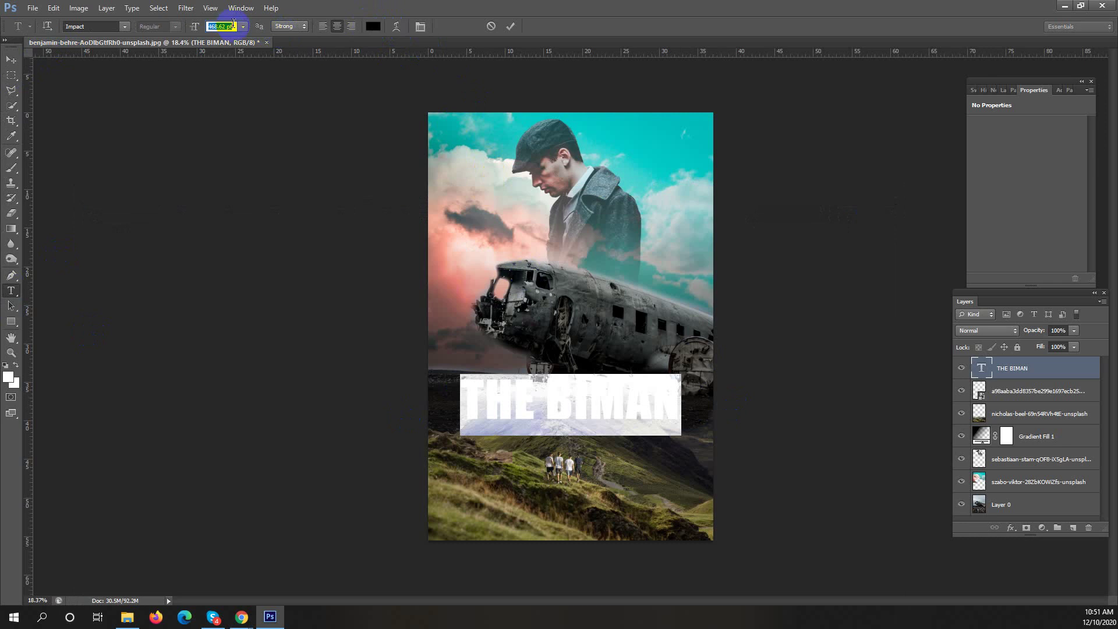
{"action": "scroll", "coordinate": [233, 24], "scroll_direction": "up", "scroll_amount": 8}
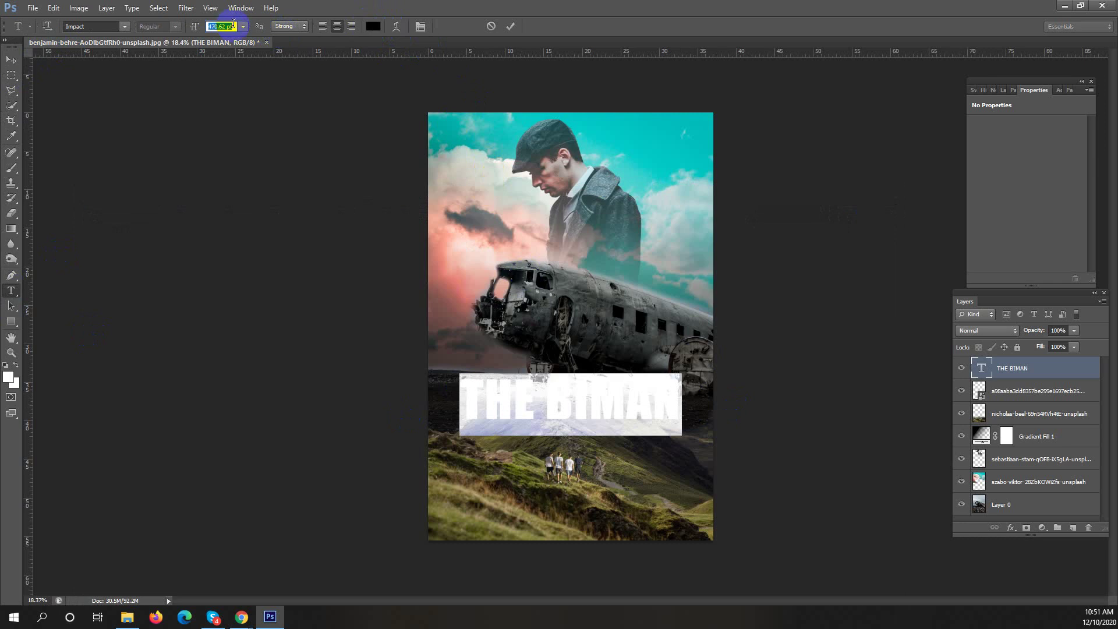
{"action": "left_click", "coordinate": [11, 59]}
{"action": "left_click", "coordinate": [540, 192]}
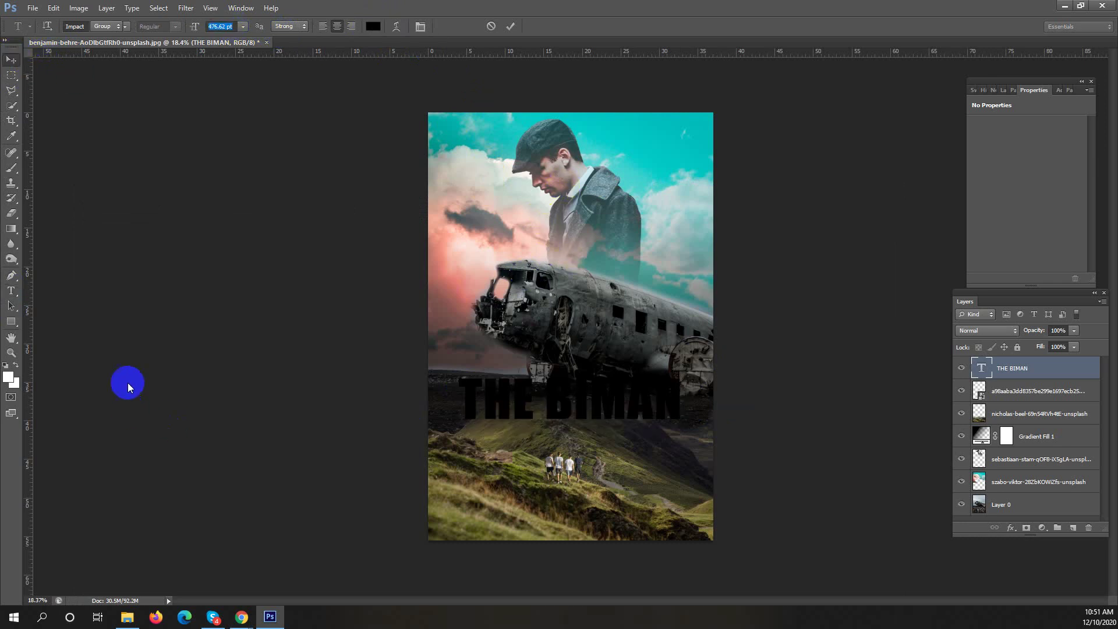
Rasterize the title layer so it can be erased.
{"action": "left_click", "coordinate": [12, 214]}
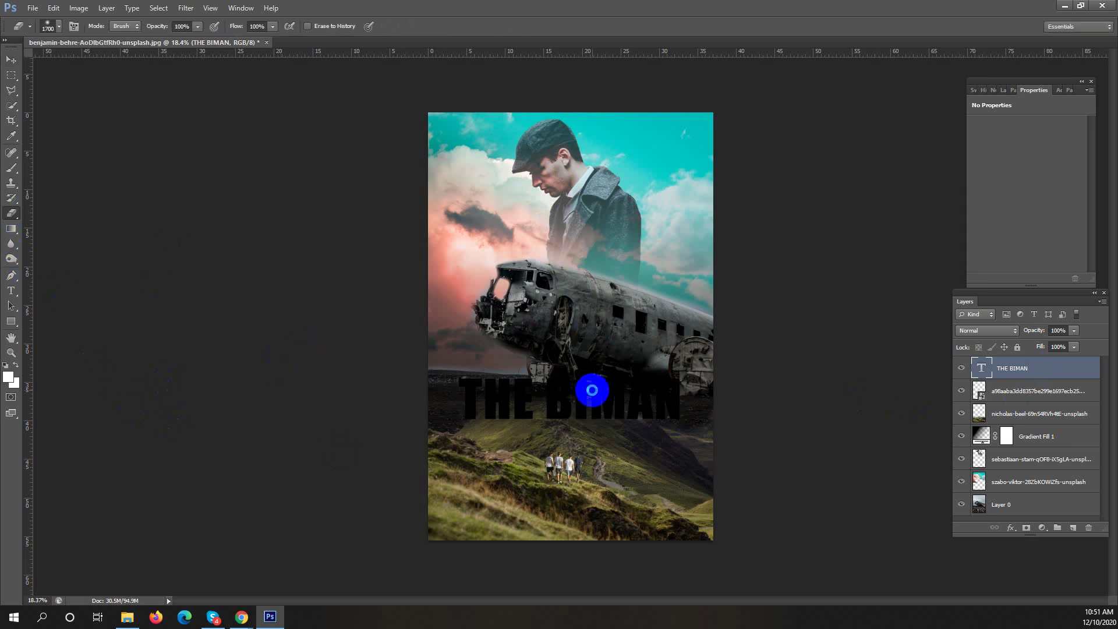
{"action": "left_click", "coordinate": [583, 394]}
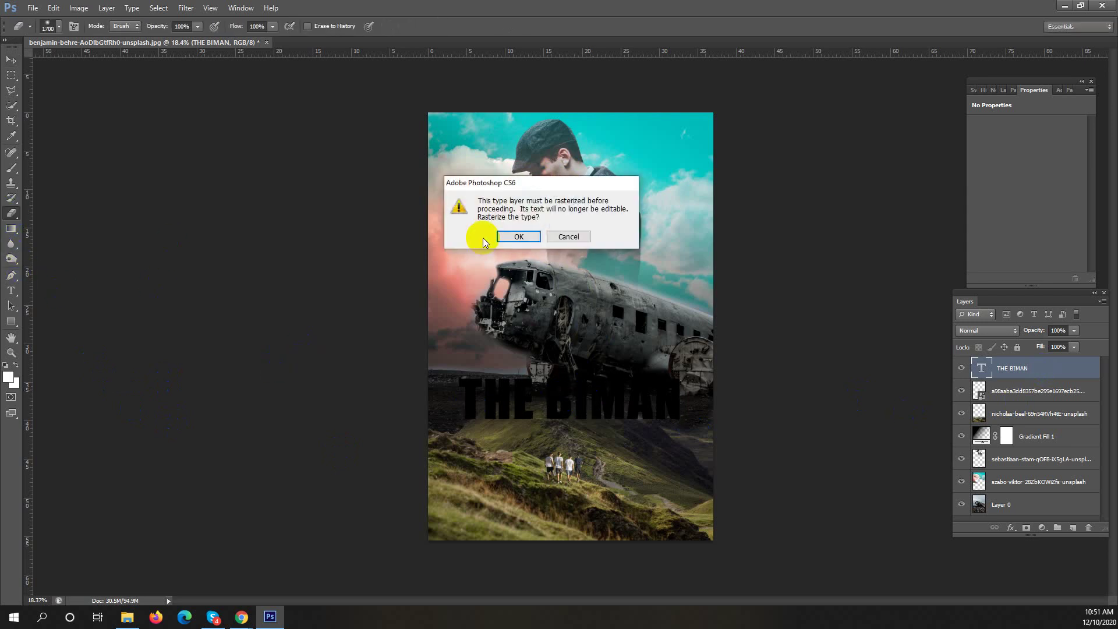
{"action": "left_click", "coordinate": [518, 236]}
Back in Chrome, change the image search to just 'blood'.
{"action": "mouse_move", "coordinate": [242, 614]}
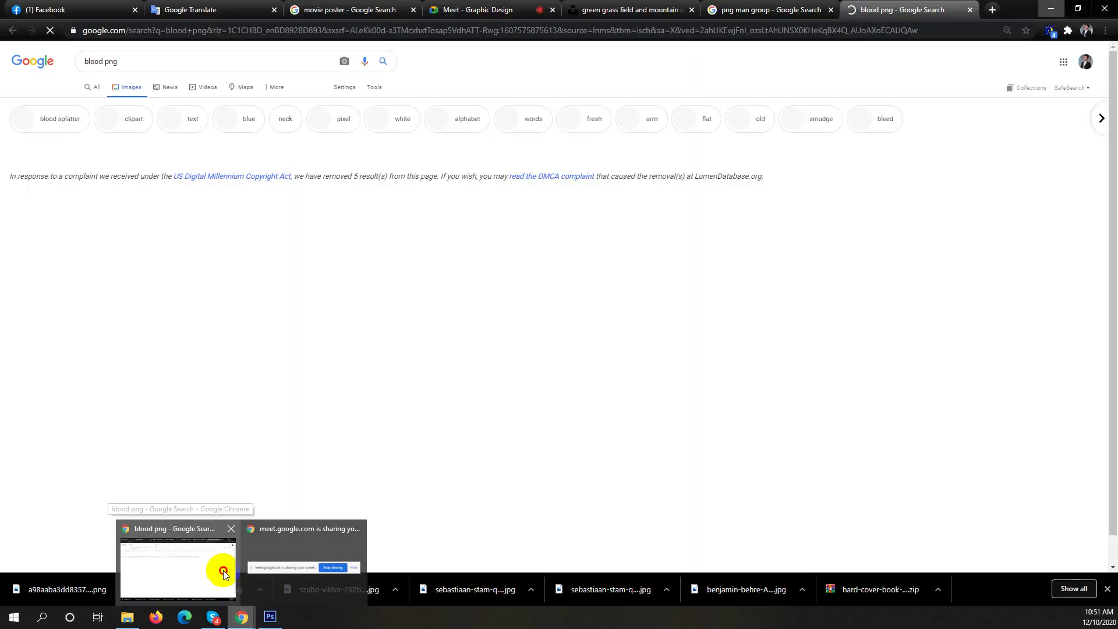
{"action": "left_click", "coordinate": [222, 570]}
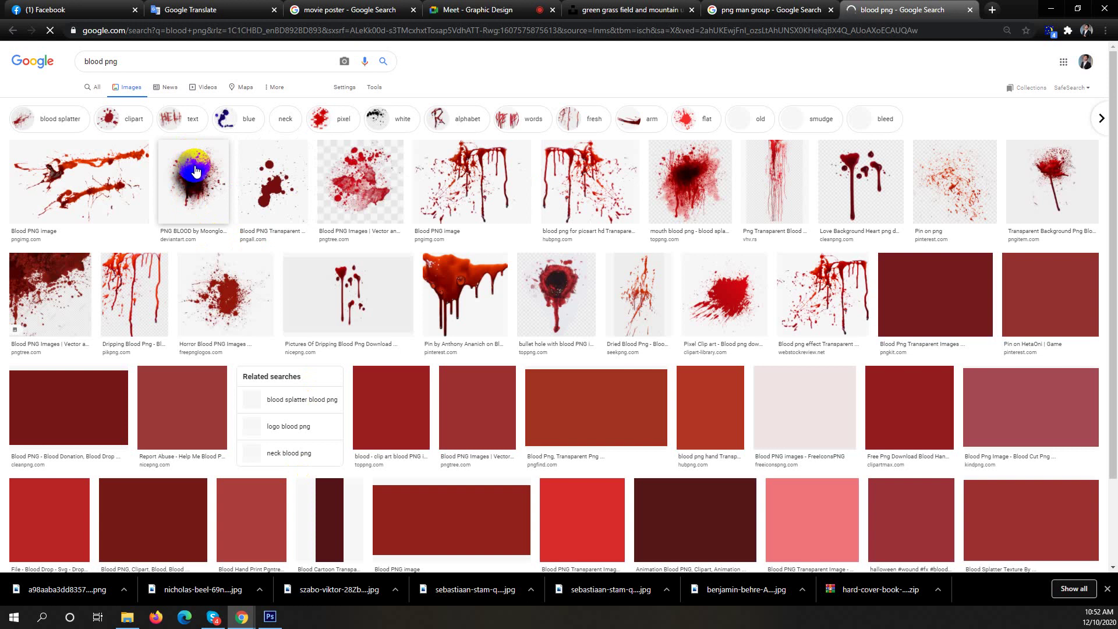
{"action": "left_click", "coordinate": [121, 62]}
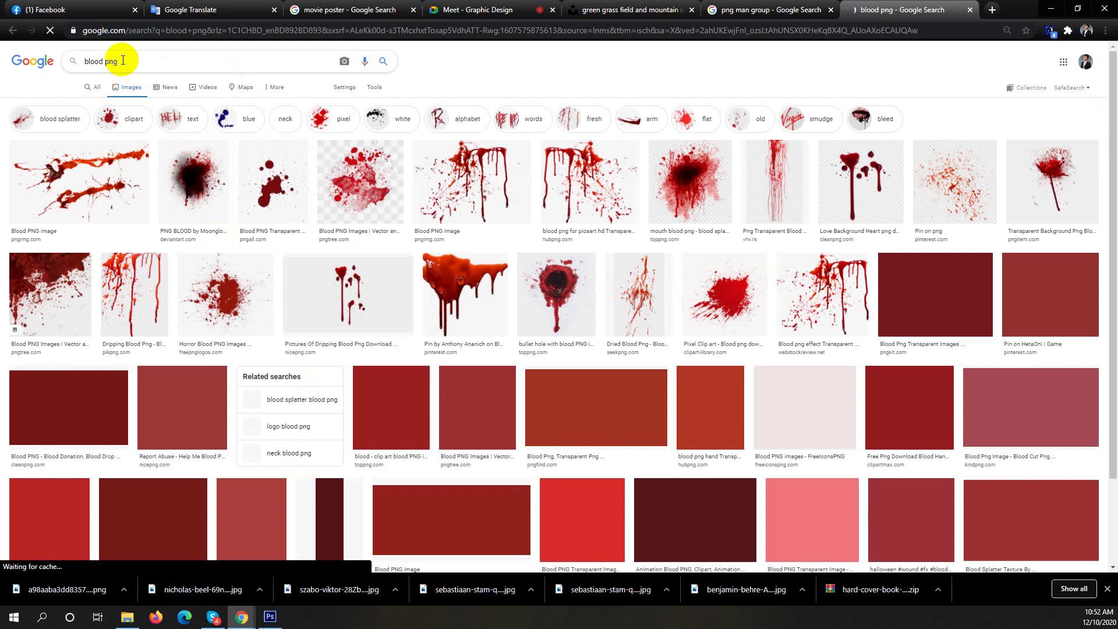
{"action": "key", "text": "BackSpace"}
{"action": "key", "text": "BackSpace"}
{"action": "key", "text": "BackSpace"}
{"action": "key", "text": "BackSpace"}
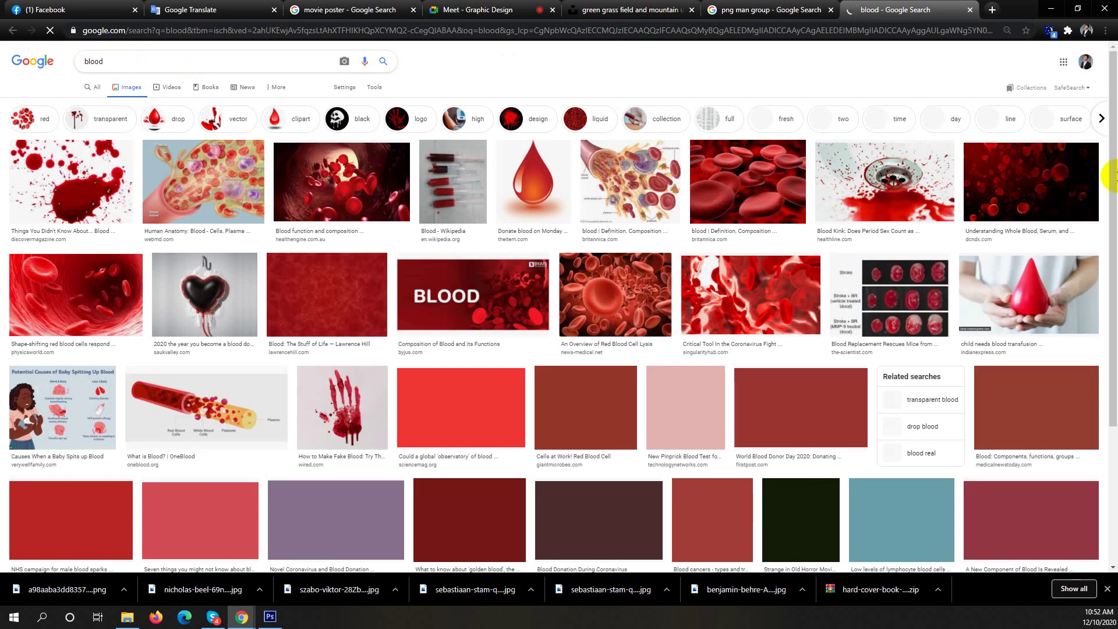
Narrow the blood results with the transparent and background filters.
{"action": "left_click", "coordinate": [120, 119]}
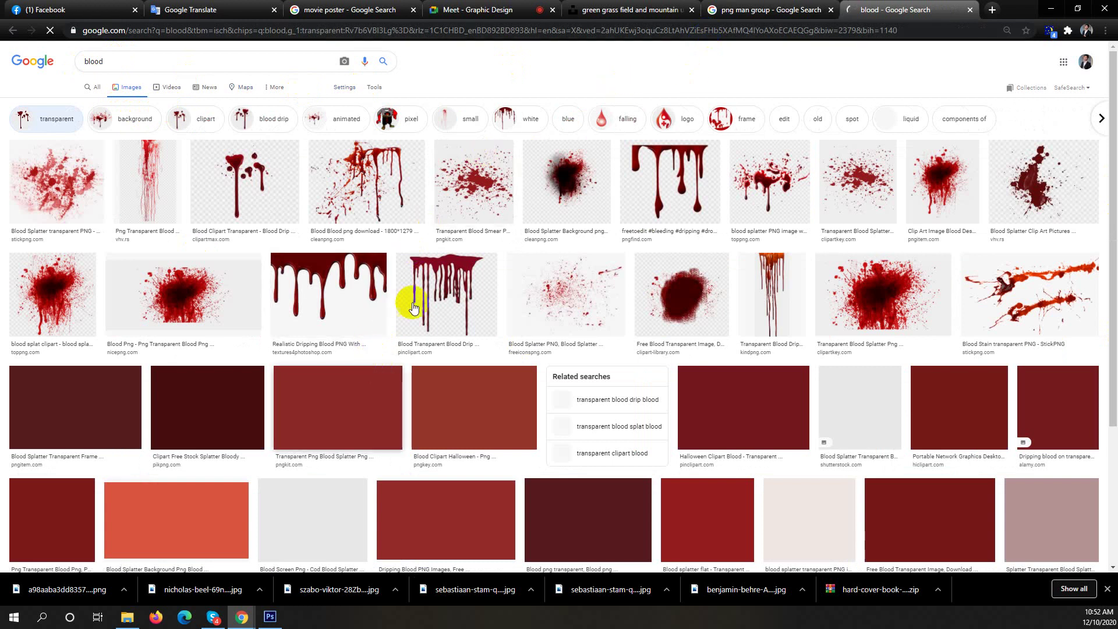
{"action": "left_click", "coordinate": [349, 279]}
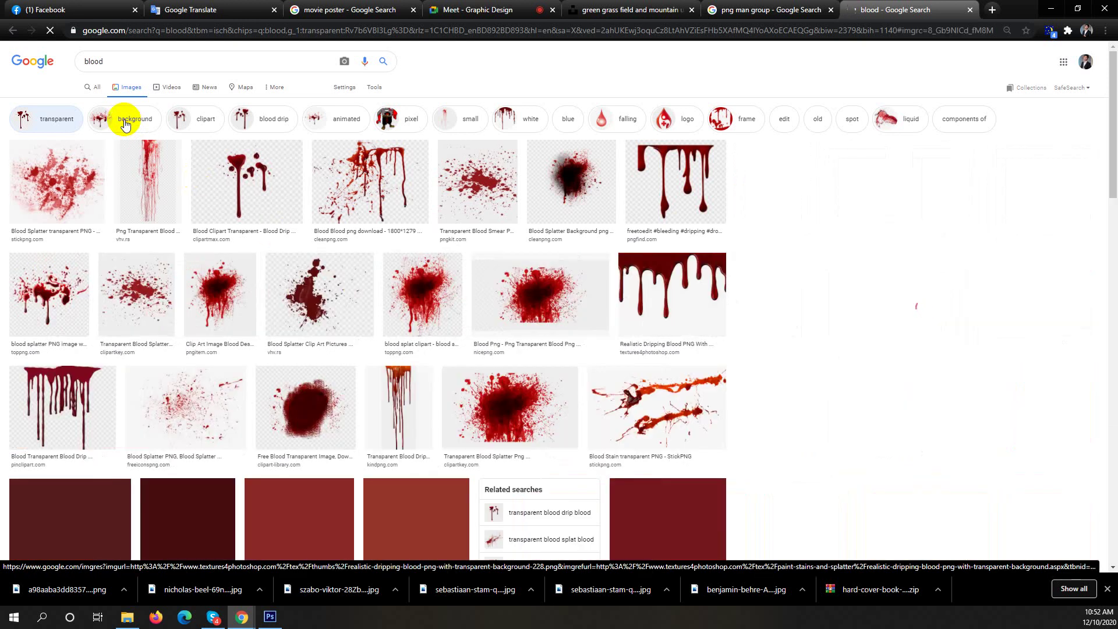
{"action": "left_click", "coordinate": [125, 124]}
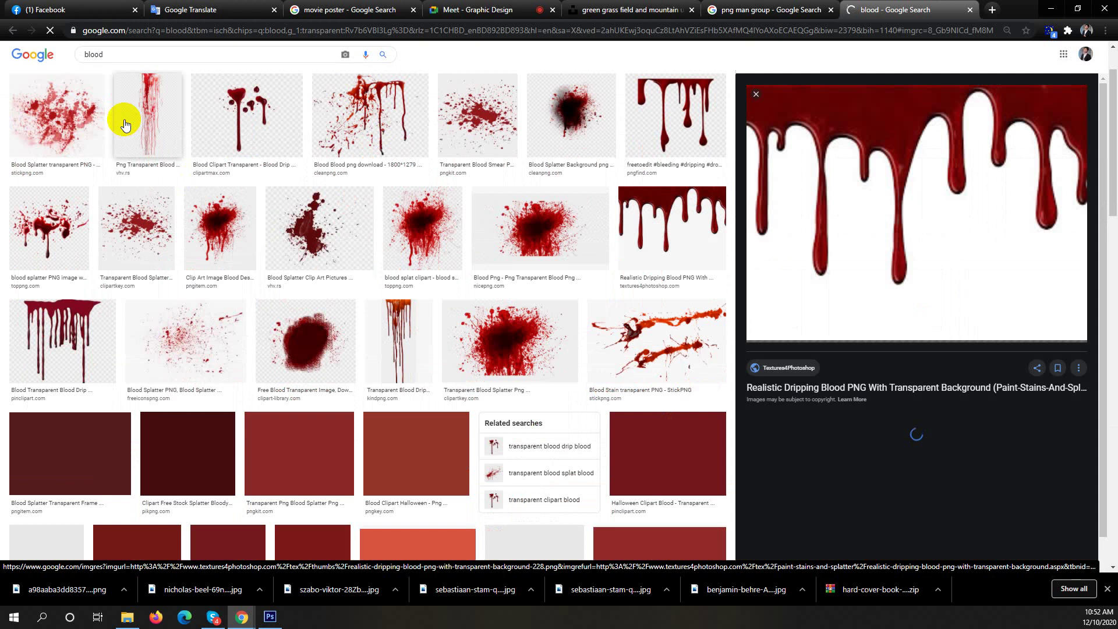
{"action": "scroll", "coordinate": [157, 163], "scroll_direction": "up", "scroll_amount": 1}
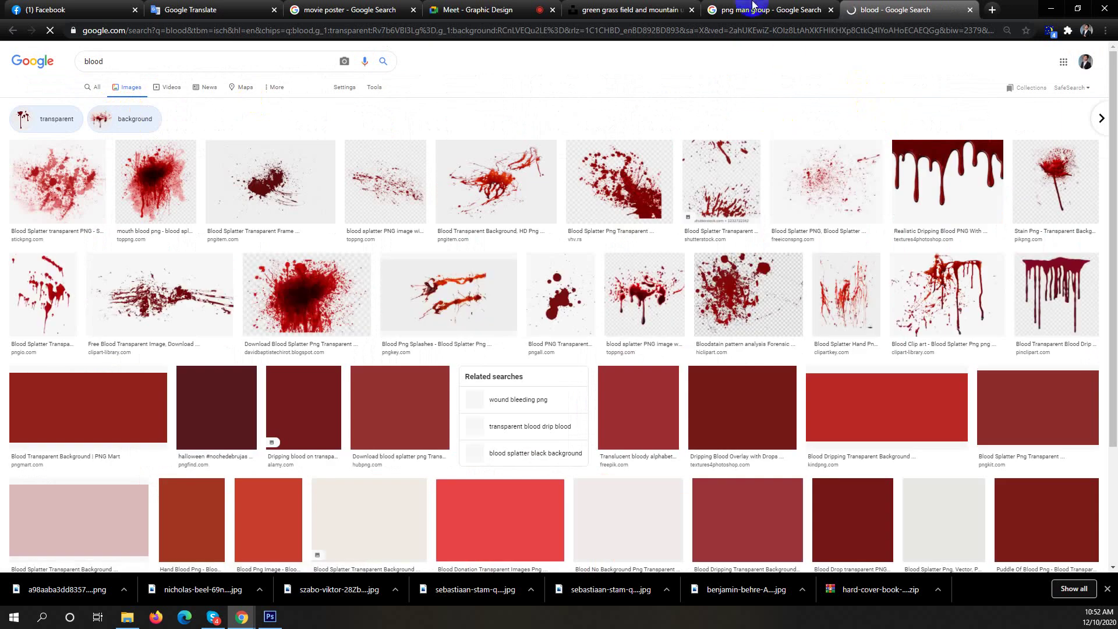
Preview the Blood Clip art splatter result and scroll through the blood image results.
{"action": "left_click", "coordinate": [735, 14]}
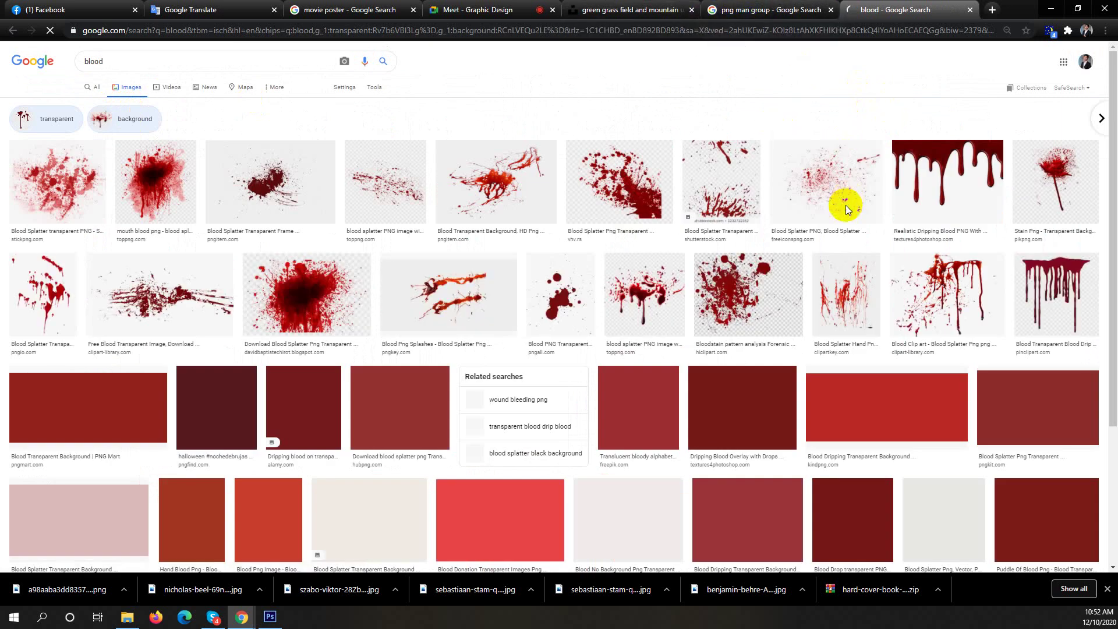
{"action": "left_click", "coordinate": [945, 289]}
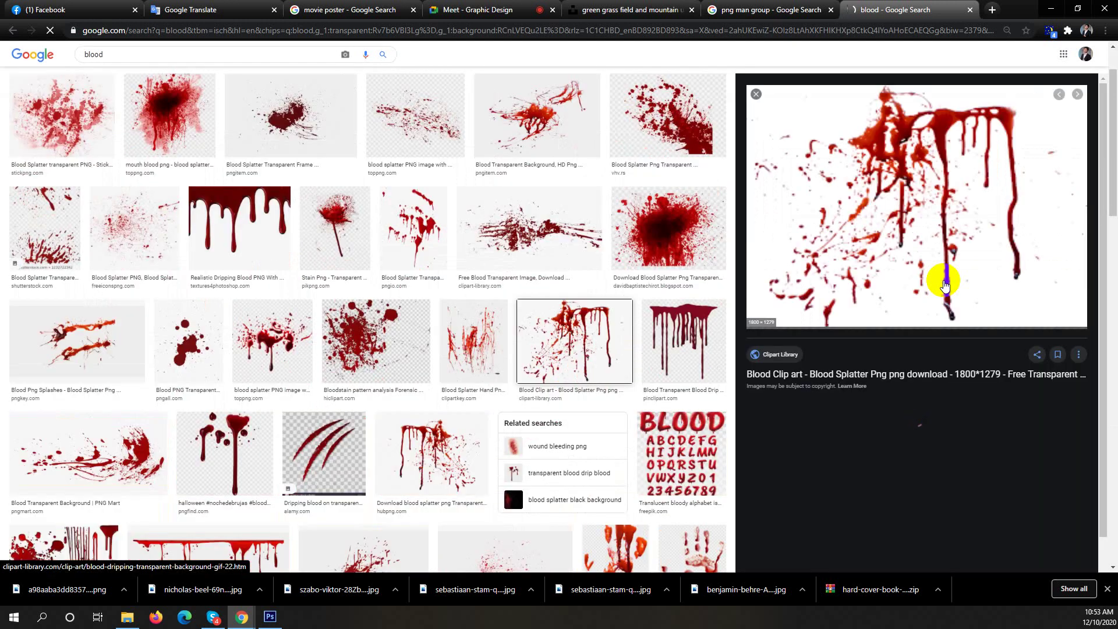
{"action": "right_click", "coordinate": [944, 285]}
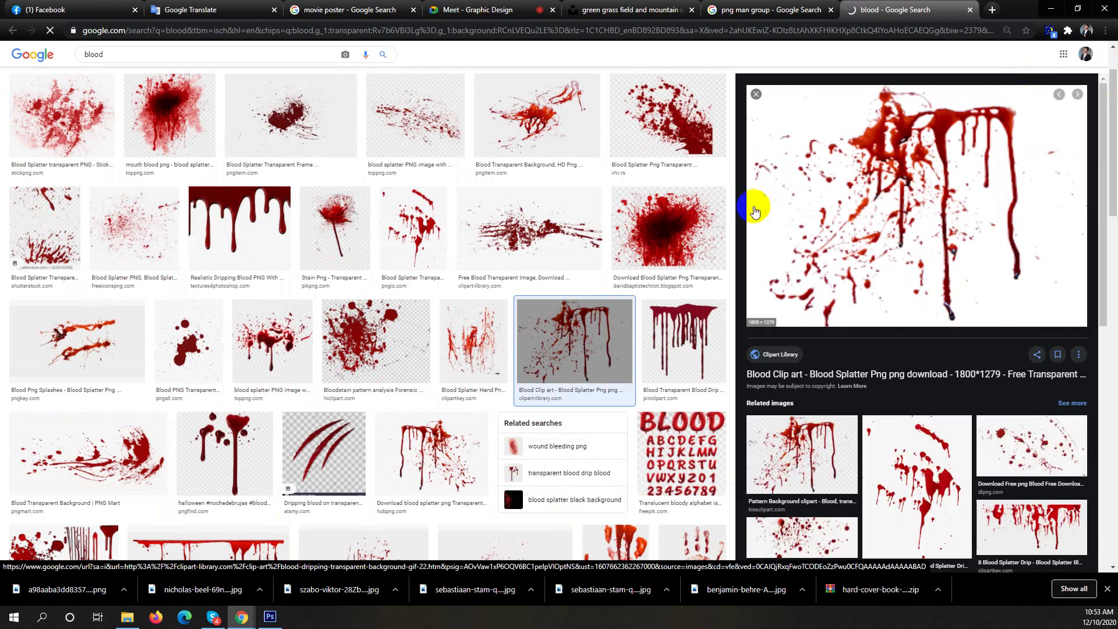
{"action": "scroll", "coordinate": [603, 267], "scroll_direction": "up", "scroll_amount": 1}
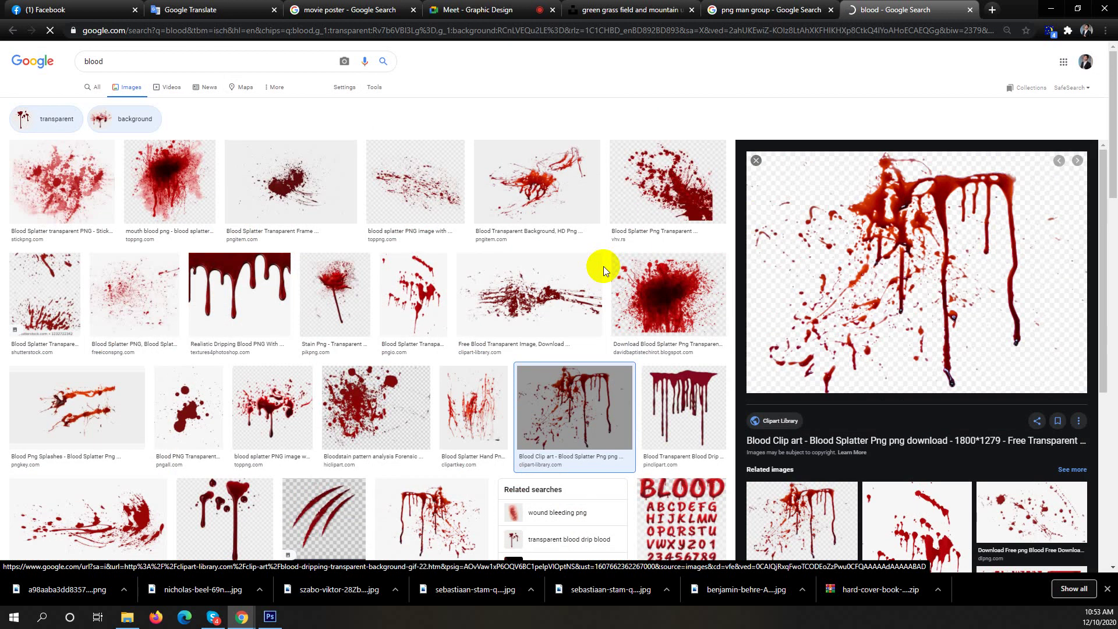
{"action": "scroll", "coordinate": [603, 267], "scroll_direction": "down", "scroll_amount": 9}
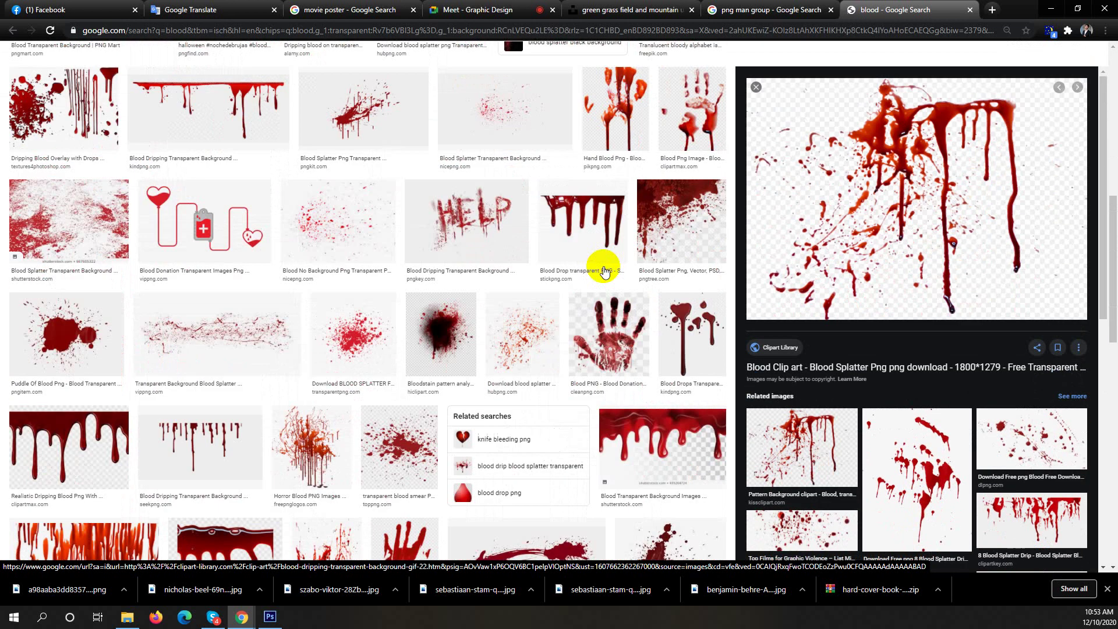
{"action": "scroll", "coordinate": [603, 271], "scroll_direction": "down", "scroll_amount": 2}
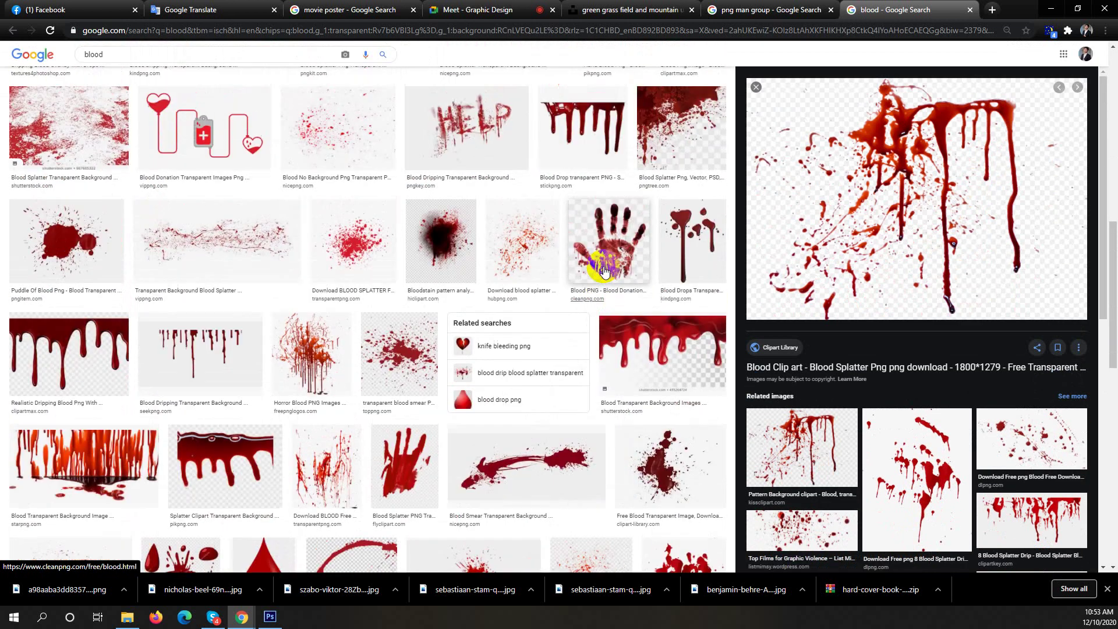
{"action": "scroll", "coordinate": [603, 269], "scroll_direction": "up", "scroll_amount": 8}
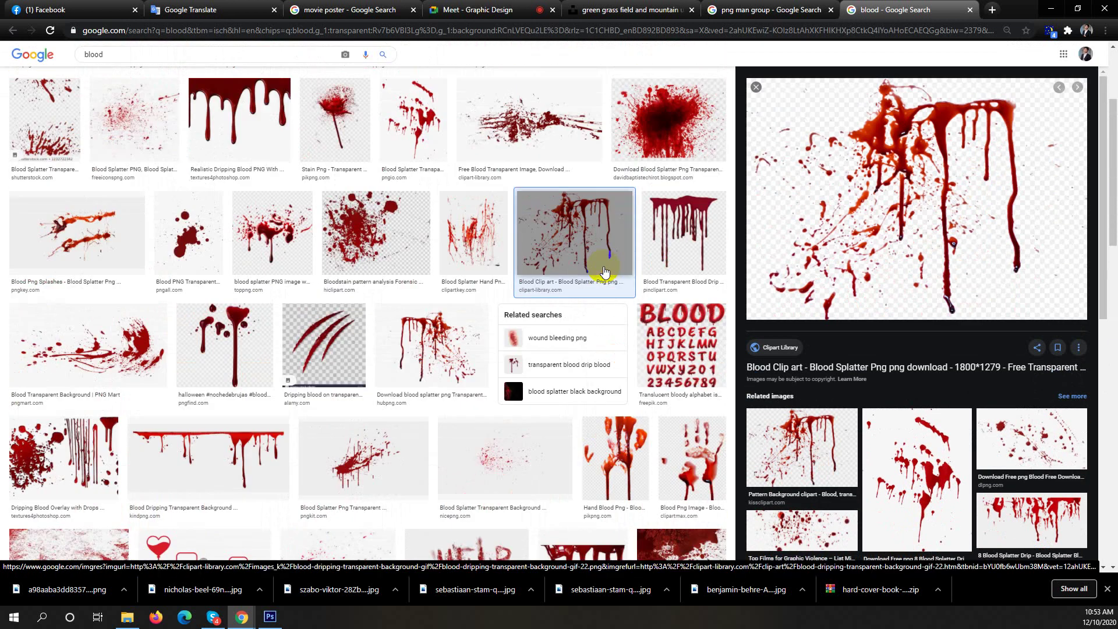
{"action": "scroll", "coordinate": [603, 270], "scroll_direction": "up", "scroll_amount": 2}
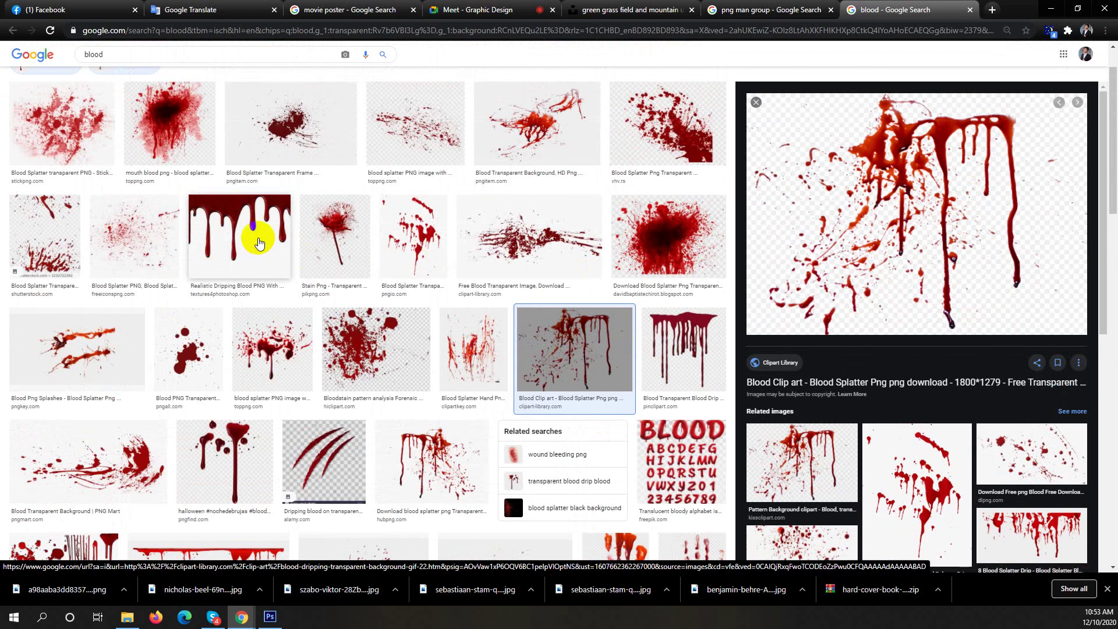
Copy the 'Blood clipart transparent' dripping-blood image and switch back to Photoshop.
{"action": "left_click", "coordinate": [267, 224]}
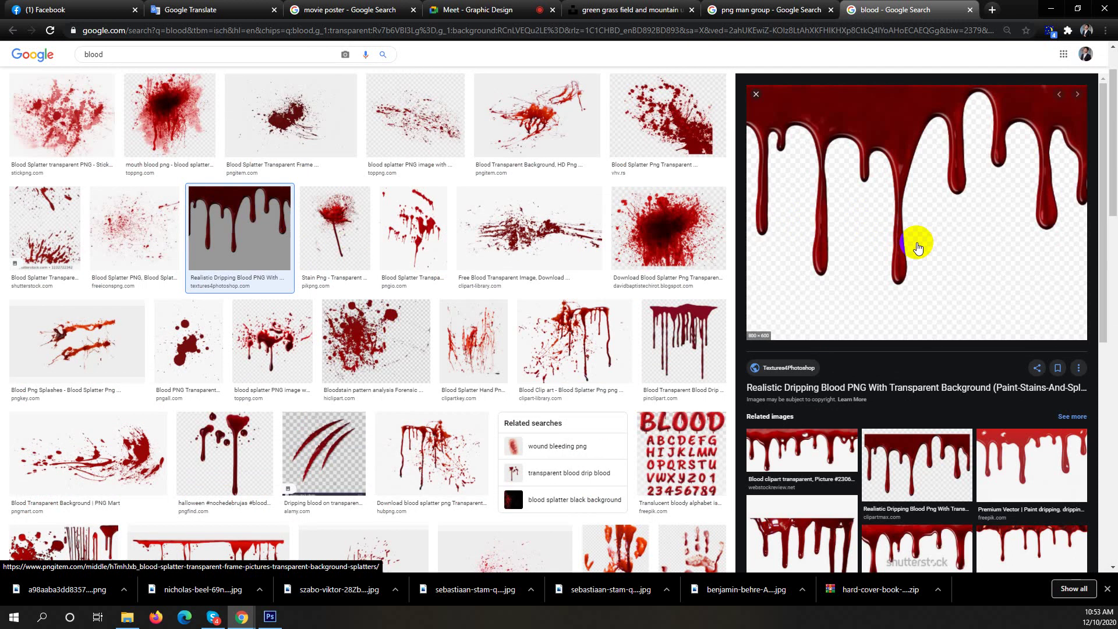
{"action": "scroll", "coordinate": [489, 174], "scroll_direction": "up", "scroll_amount": 1}
{"action": "scroll", "coordinate": [693, 225], "scroll_direction": "down", "scroll_amount": 2}
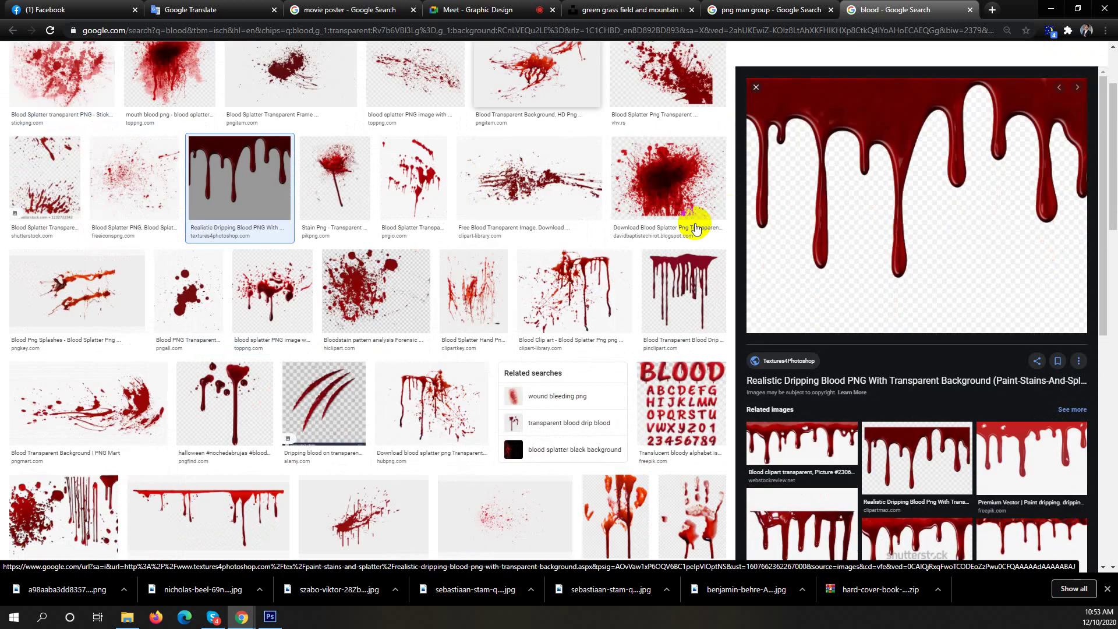
{"action": "scroll", "coordinate": [756, 396], "scroll_direction": "down", "scroll_amount": 1}
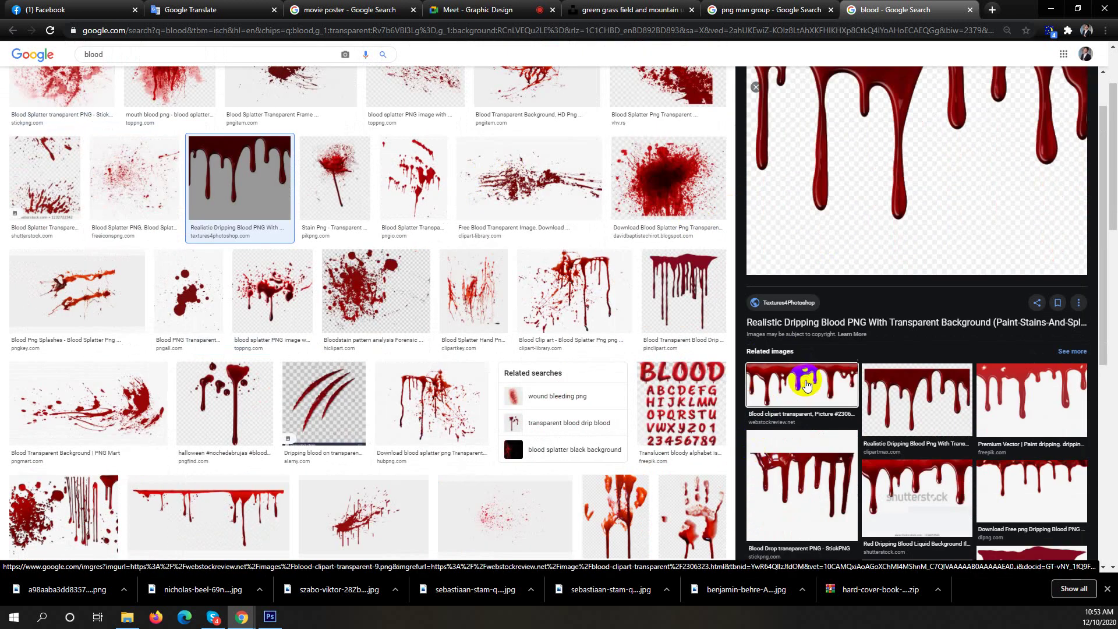
{"action": "left_click", "coordinate": [806, 385]}
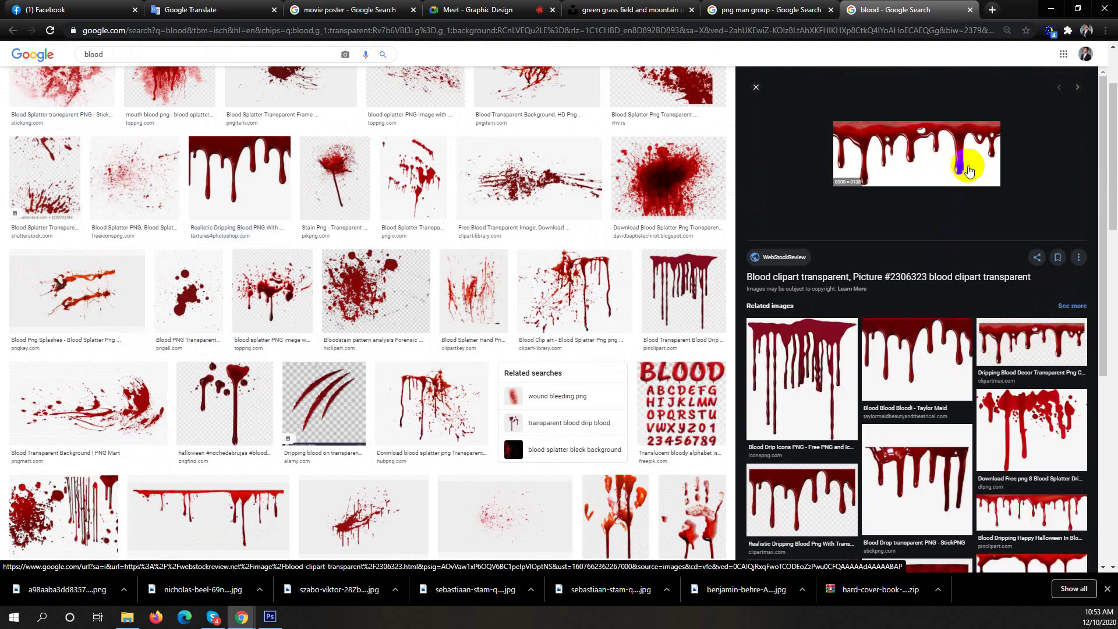
{"action": "right_click", "coordinate": [887, 156]}
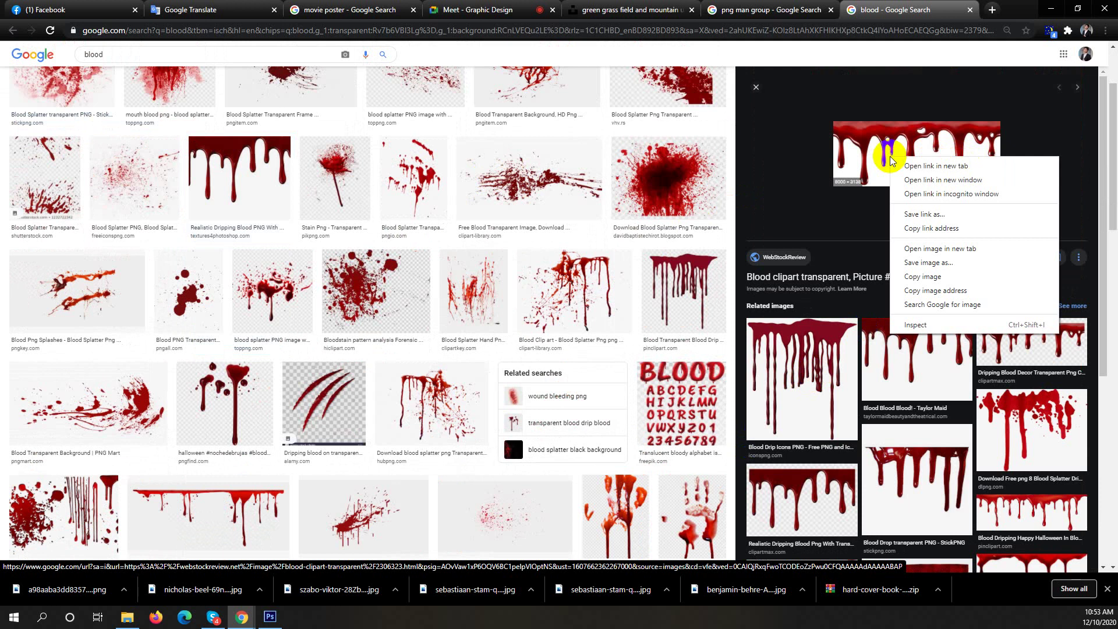
{"action": "left_click", "coordinate": [934, 277]}
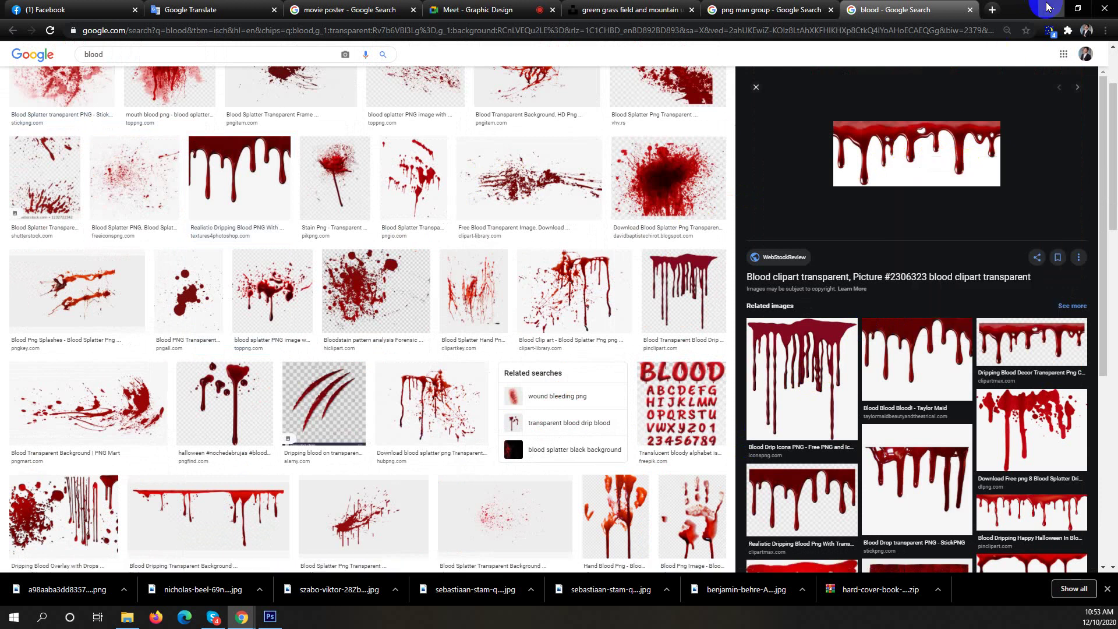
{"action": "key", "text": "alt+Tab"}
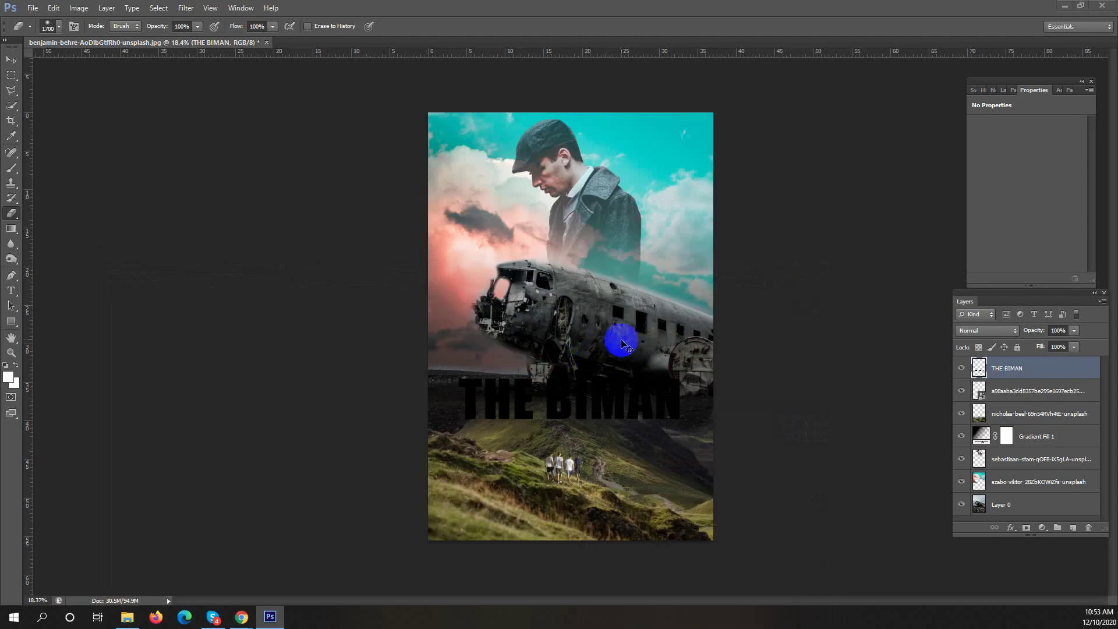
Paste the blood drip image, then enlarge it and place it over the THE BIMAN title.
{"action": "key", "text": "ctrl+v"}
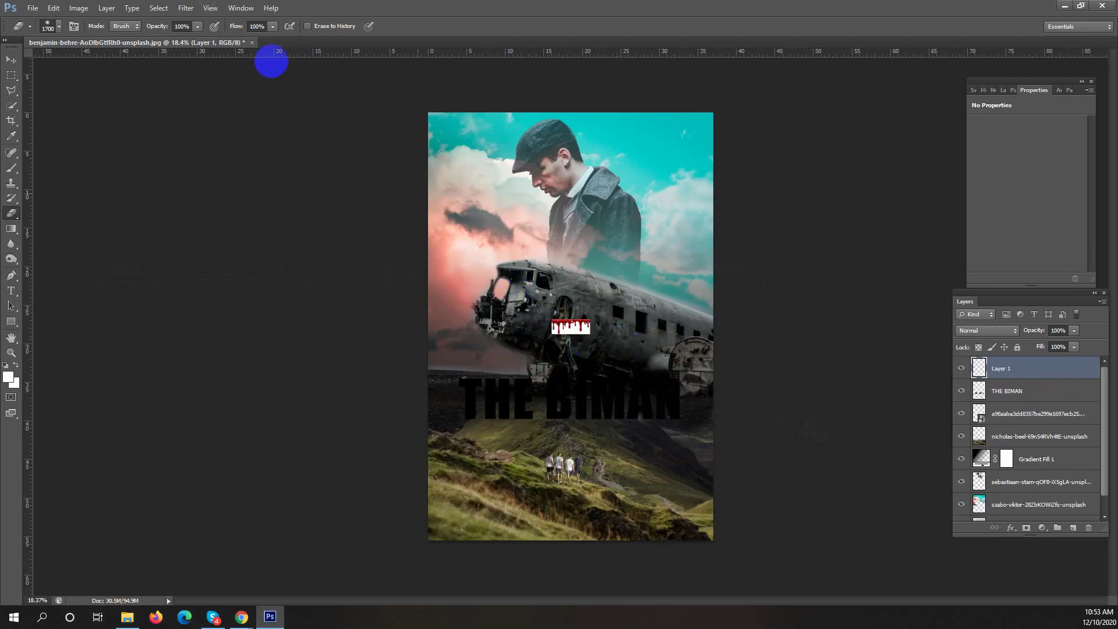
{"action": "left_click", "coordinate": [11, 59]}
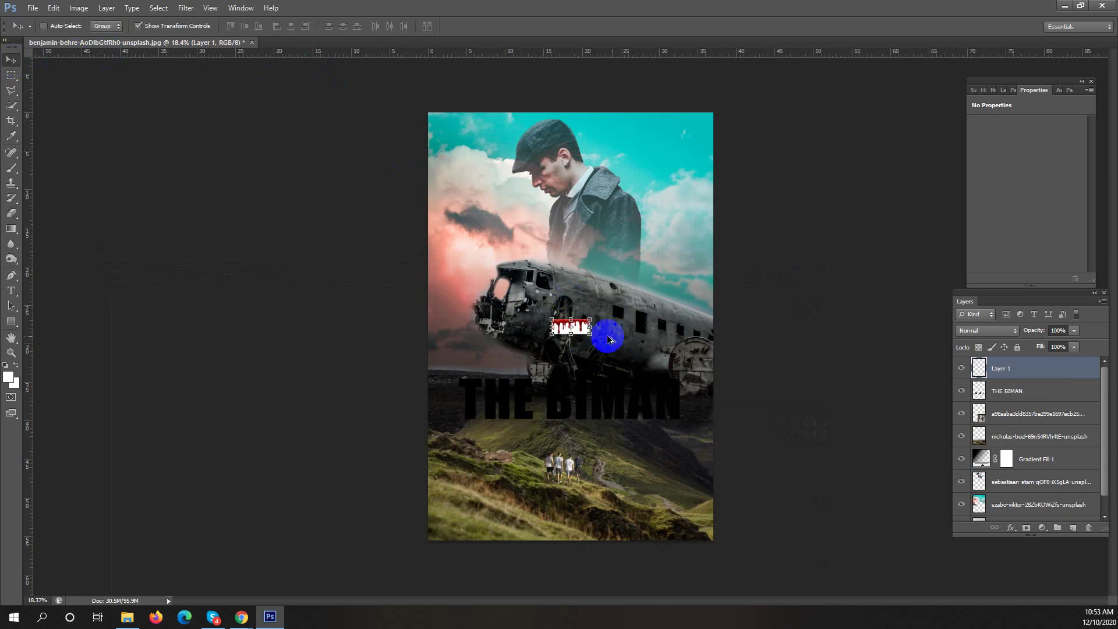
{"action": "left_click_drag", "start_coordinate": [590, 333], "coordinate": [684, 374]}
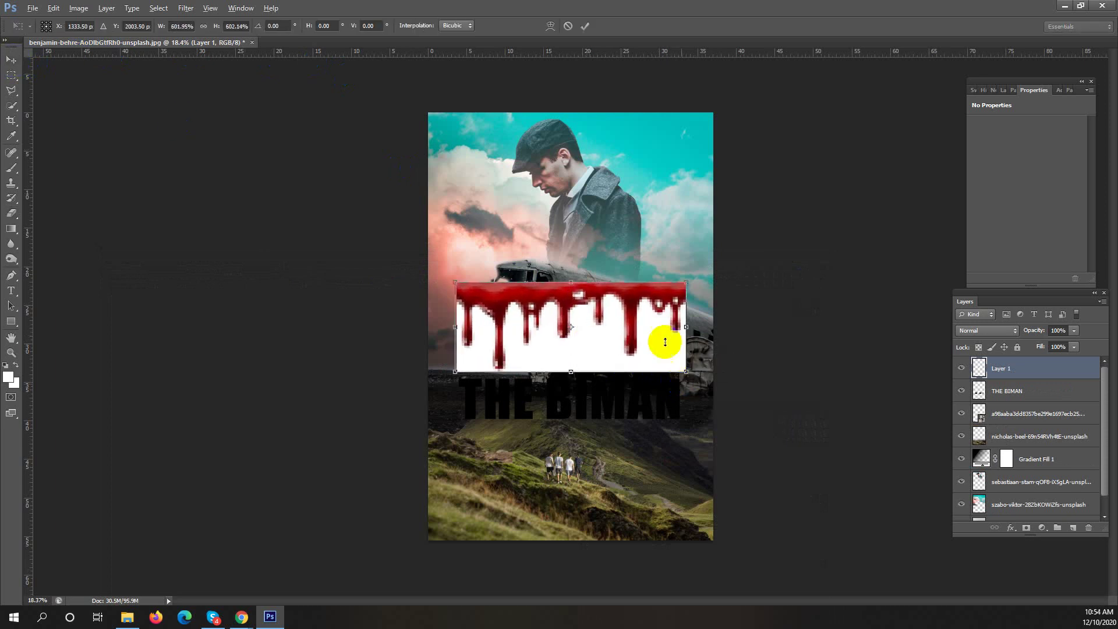
{"action": "left_click_drag", "start_coordinate": [645, 299], "coordinate": [649, 376]}
{"action": "key", "text": "Return"}
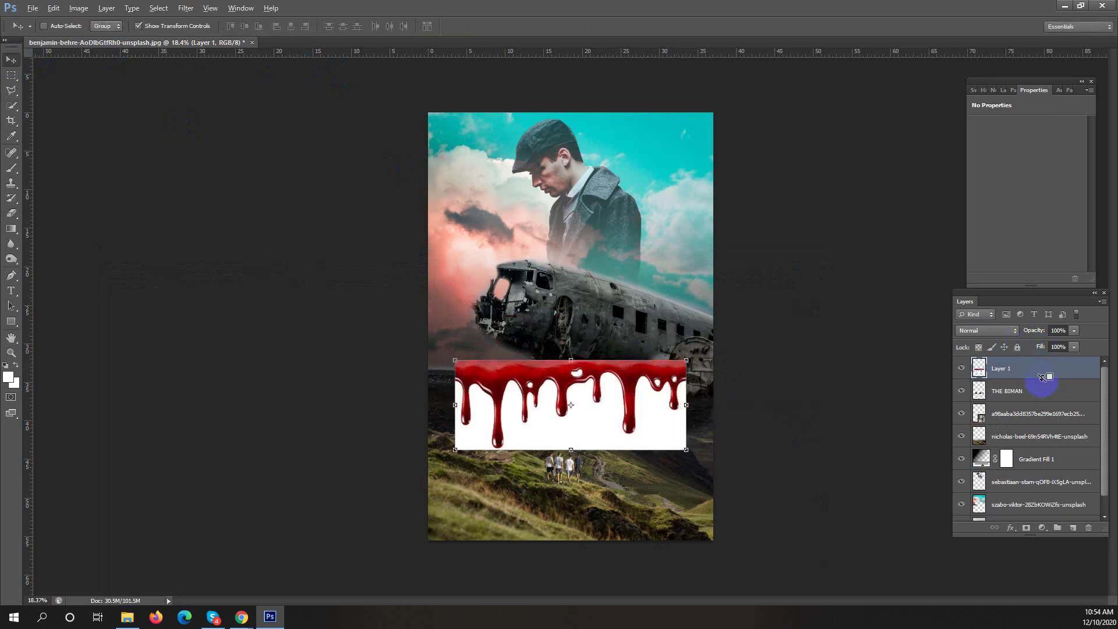
Clip the blood layer to the title text and nudge the drips slightly lower.
{"action": "left_click", "coordinate": [1042, 379], "text": "alt"}
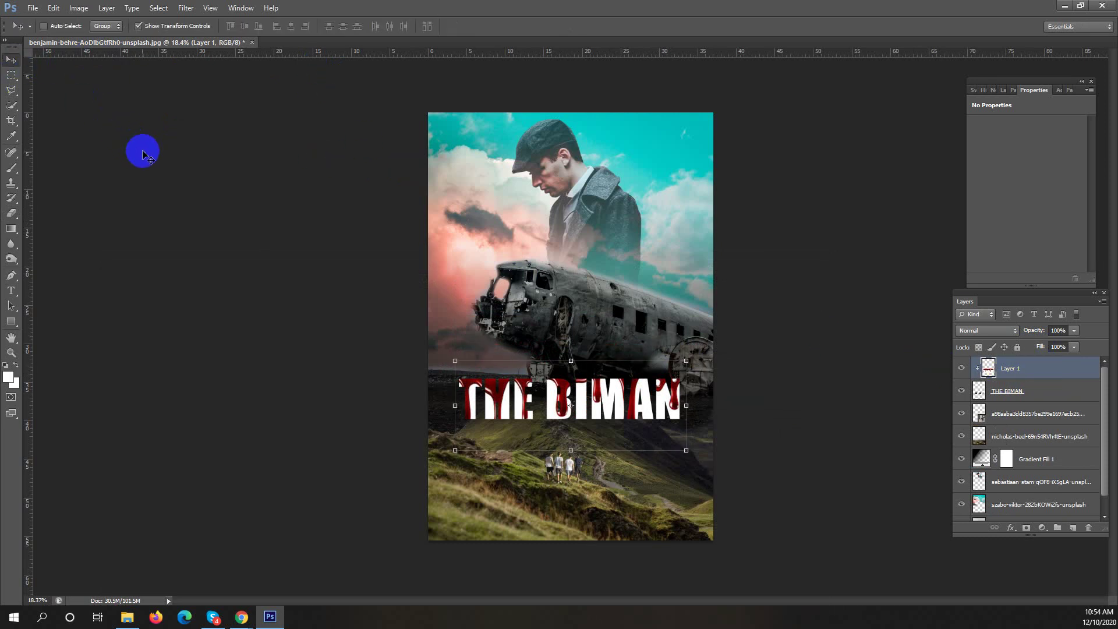
{"action": "key", "text": "shift+Down"}
{"action": "key", "text": "shift+Down"}
{"action": "key", "text": "shift+Down"}
{"action": "key", "text": "shift+Down"}
{"action": "key", "text": "shift+Down"}
{"action": "key", "text": "shift+Down"}
{"action": "key", "text": "shift+Down"}
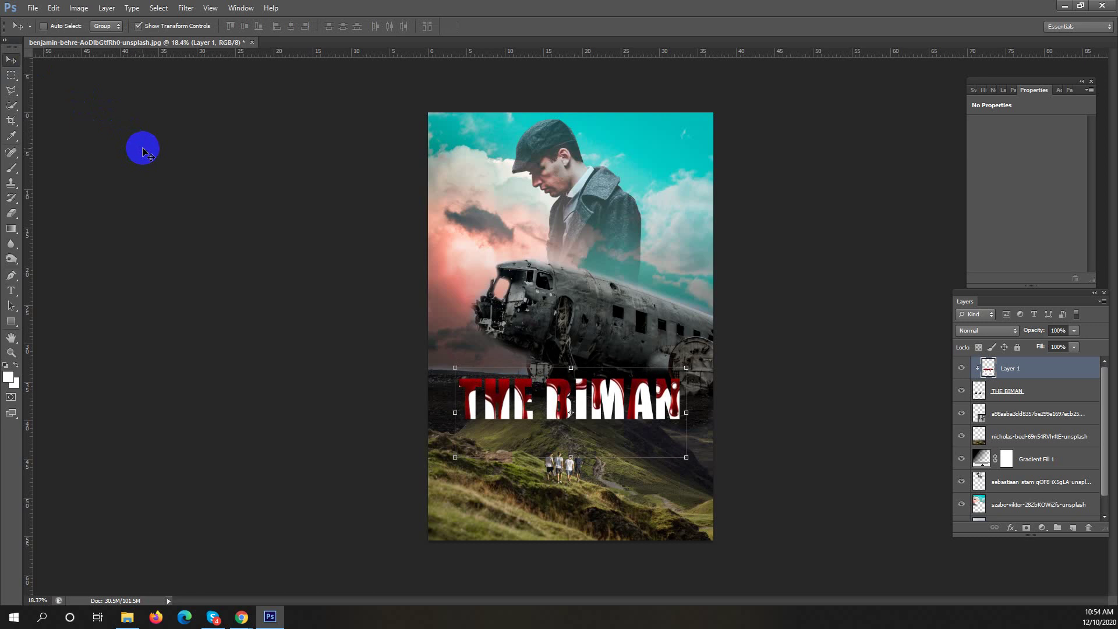
{"action": "key", "text": "shift+Down"}
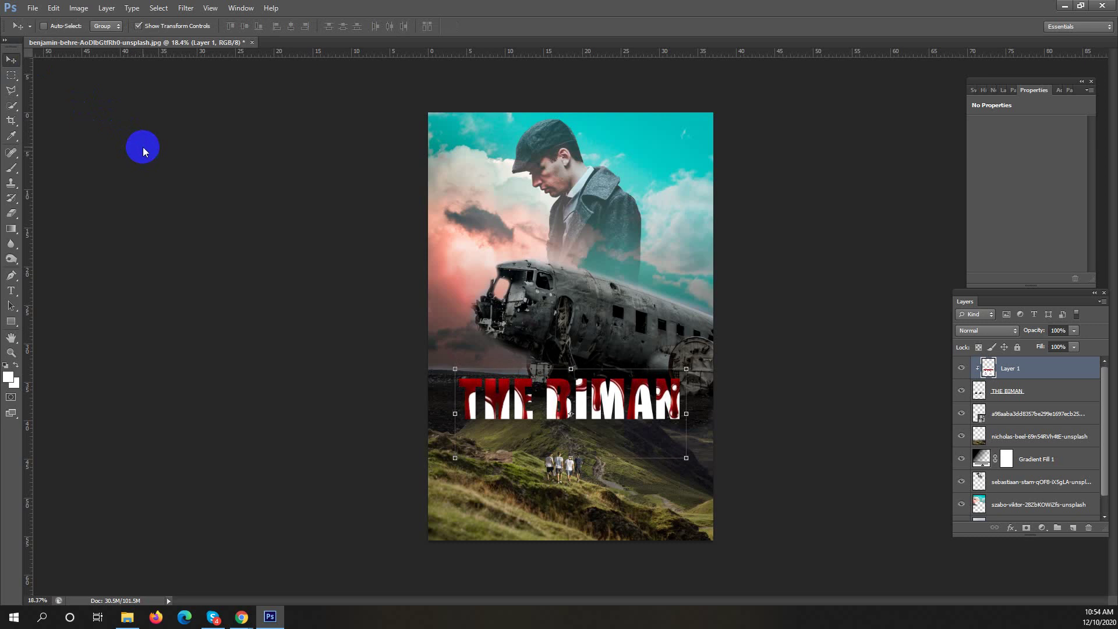
{"action": "key", "text": "shift+Down"}
{"action": "key", "text": "shift+Down"}
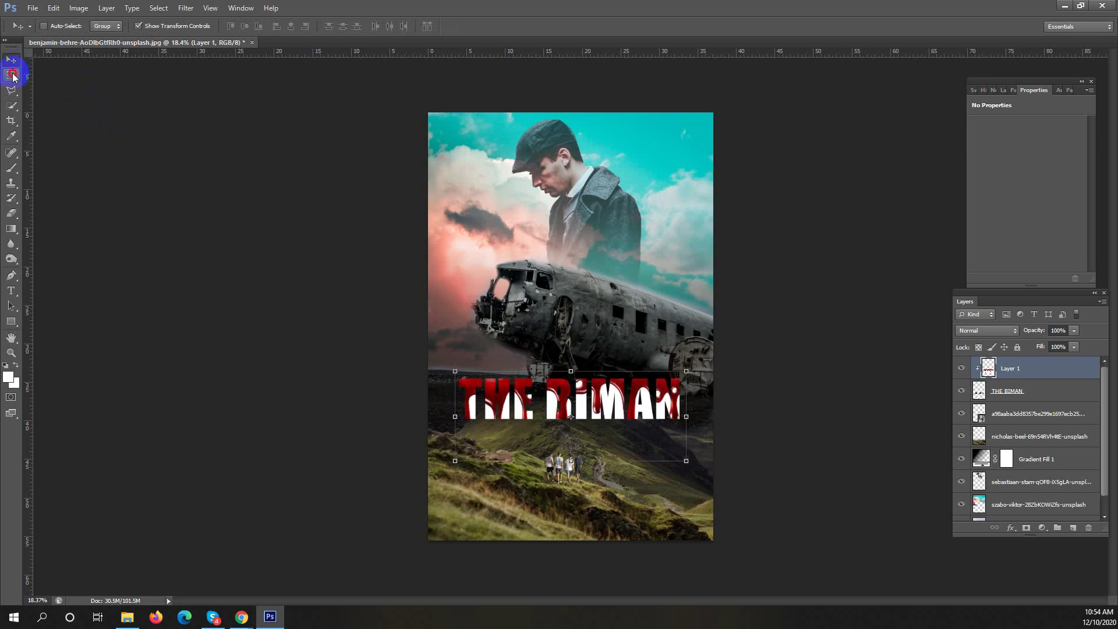
{"action": "left_click", "coordinate": [12, 75]}
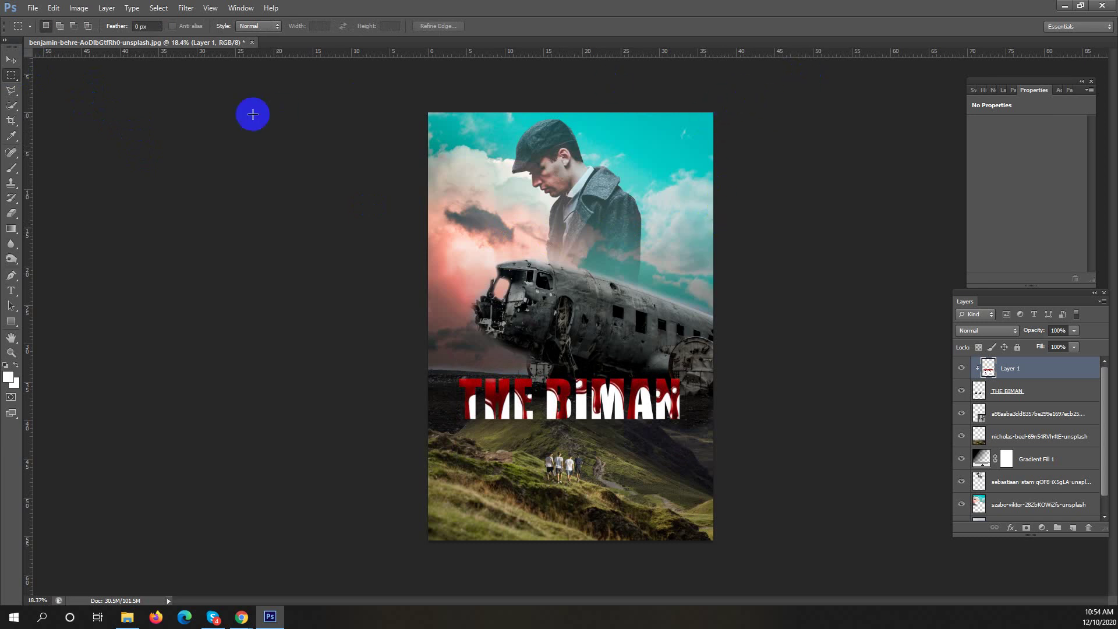
{"action": "left_click", "coordinate": [12, 61]}
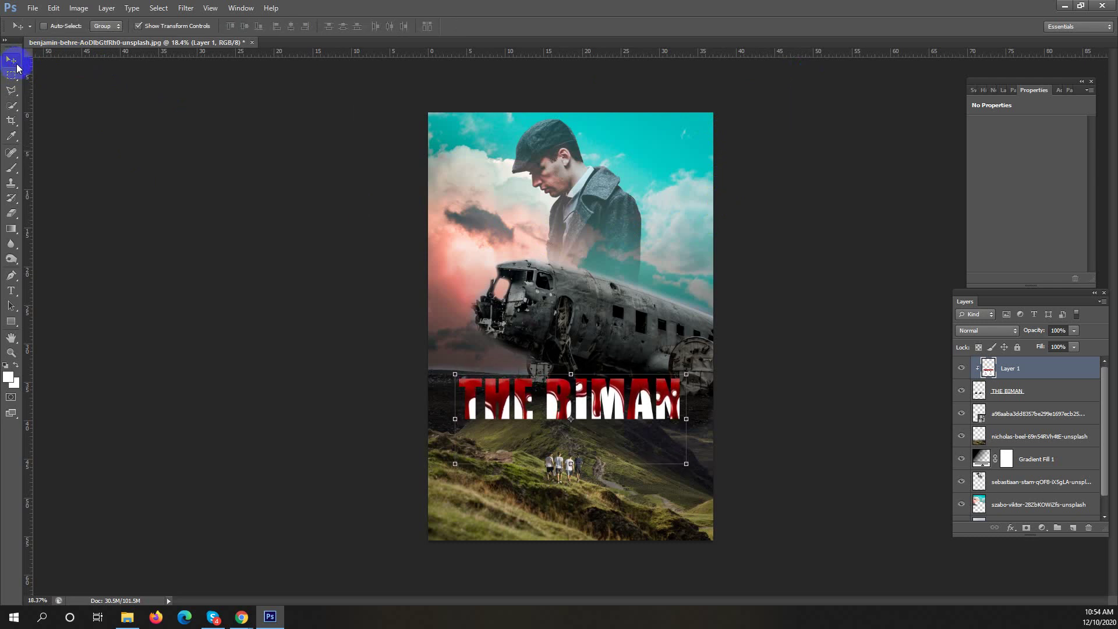
{"action": "left_click", "coordinate": [12, 74]}
{"action": "left_click_drag", "start_coordinate": [644, 351], "coordinate": [674, 363]}
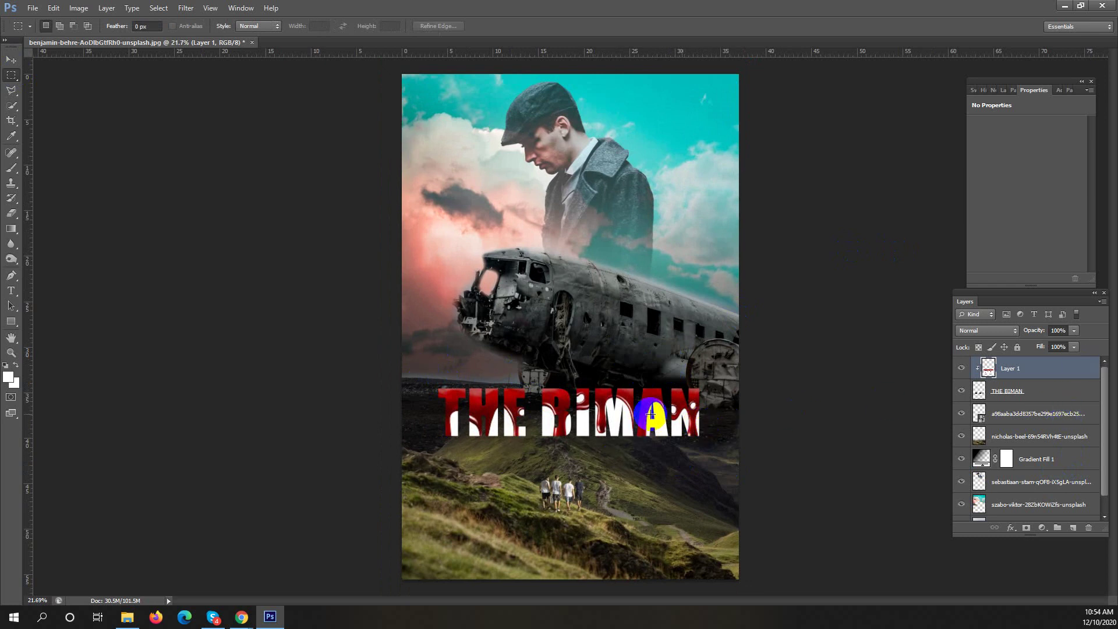
Move Gradient Fill 1's dark shading higher over the plane at 60% scale, then reselect Layer 1.
{"action": "left_click", "coordinate": [1047, 468]}
{"action": "double_click", "coordinate": [981, 457]}
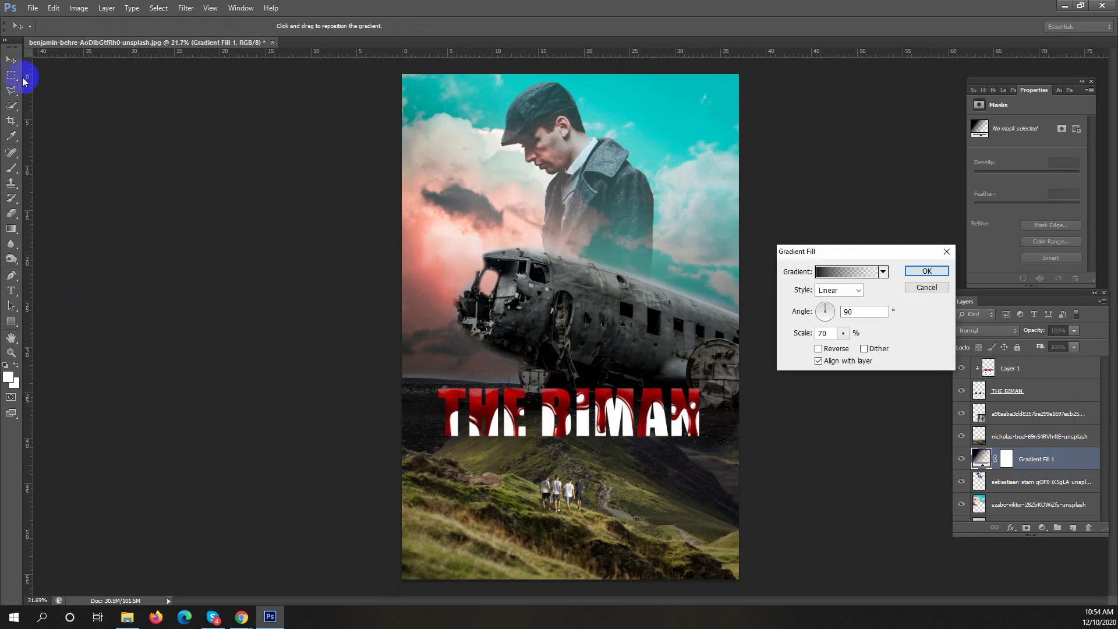
{"action": "left_click_drag", "start_coordinate": [718, 391], "coordinate": [723, 334]}
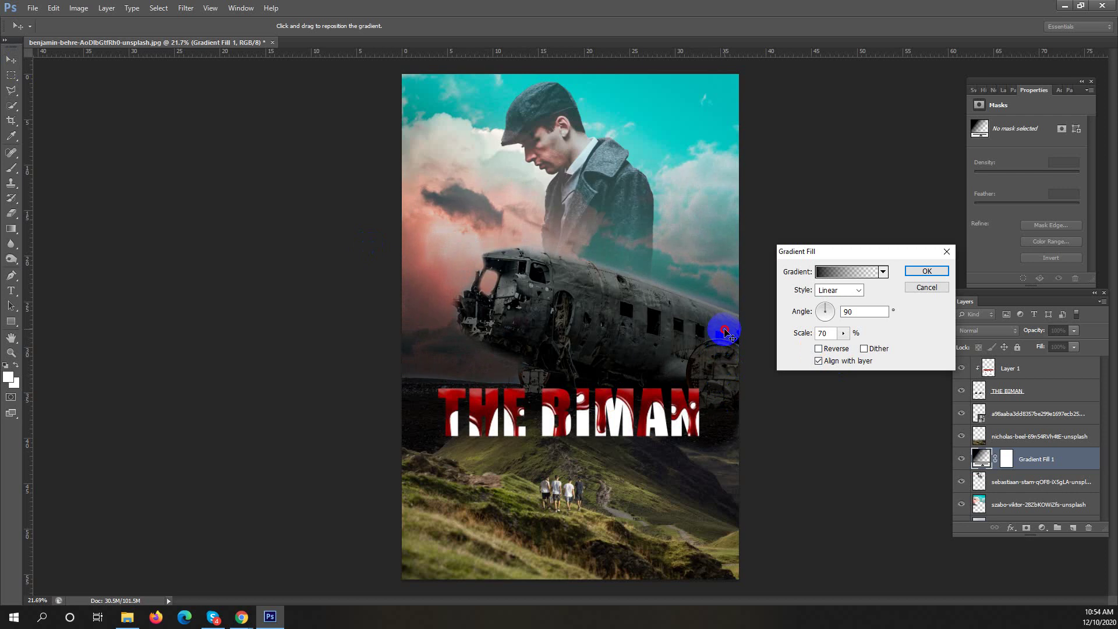
{"action": "left_click", "coordinate": [843, 333]}
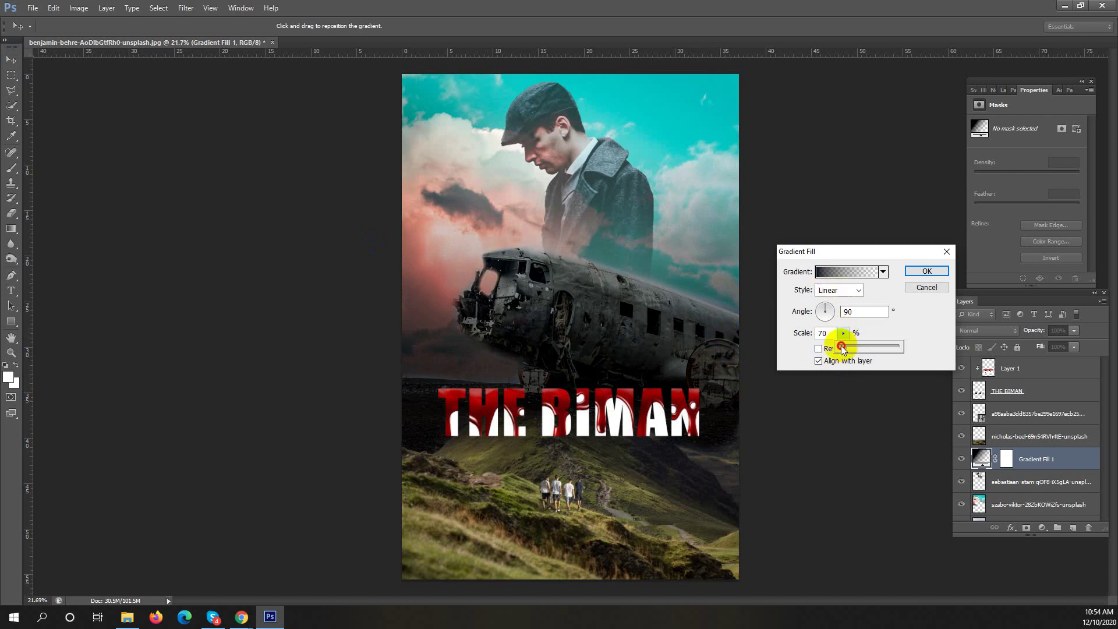
{"action": "left_click_drag", "start_coordinate": [761, 344], "coordinate": [699, 367]}
{"action": "left_click", "coordinate": [925, 271]}
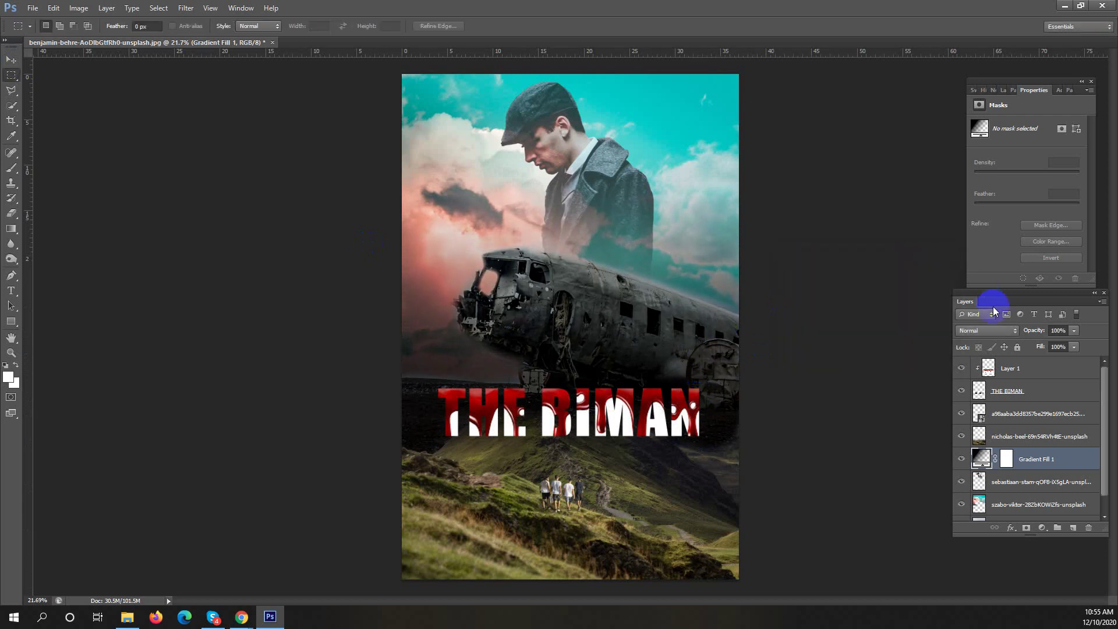
{"action": "left_click", "coordinate": [1048, 368]}
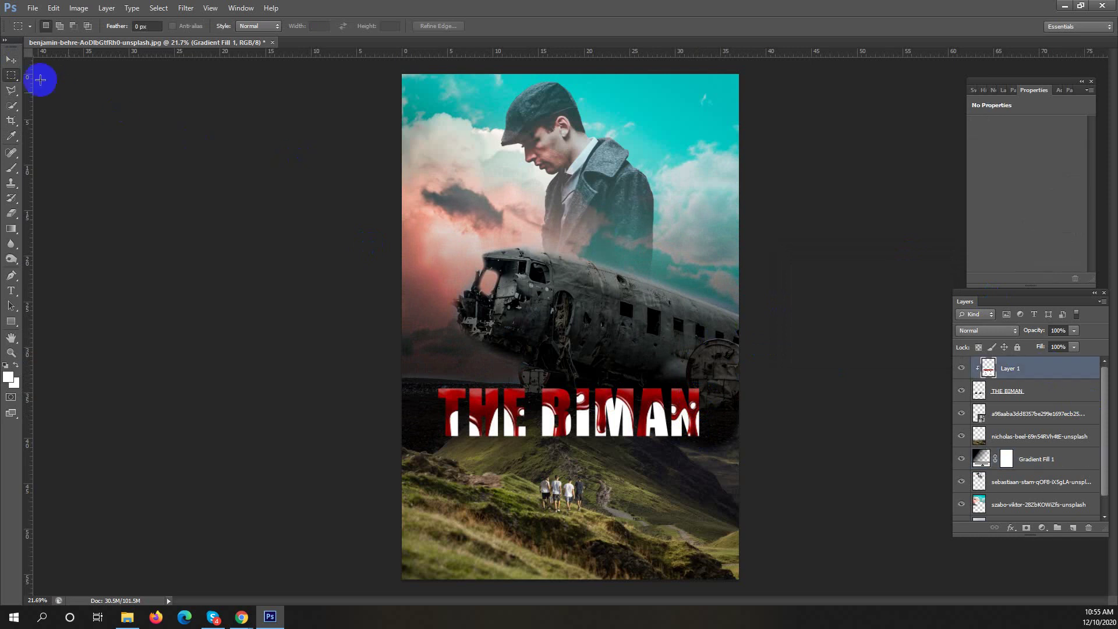
Nudge the blood drips down, then shift the title and drips up together.
{"action": "left_click", "coordinate": [13, 61]}
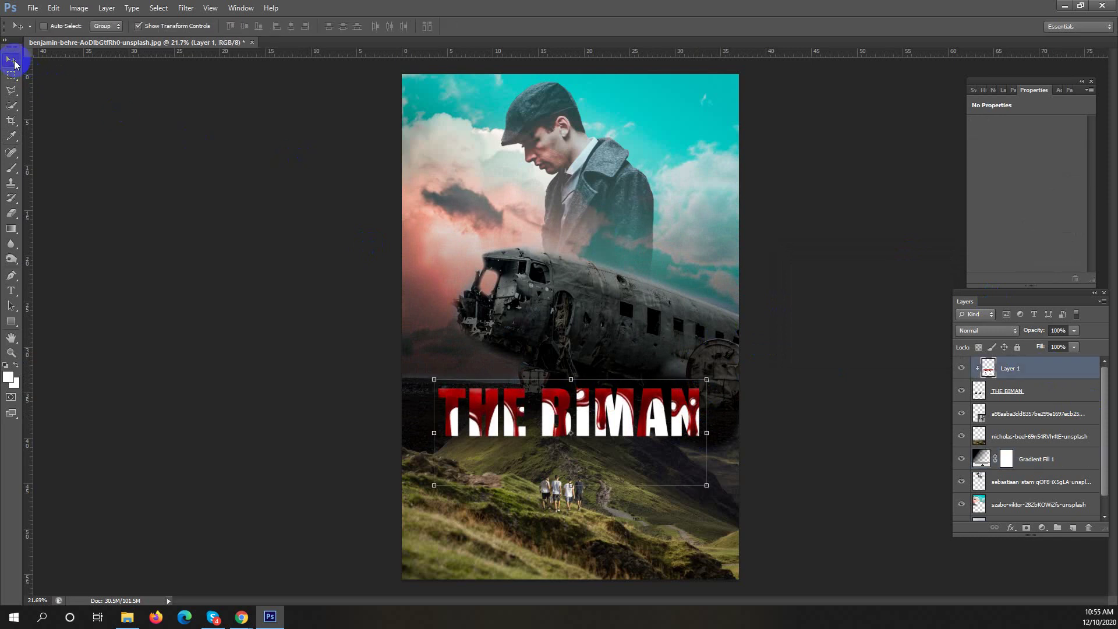
{"action": "key", "text": "shift+Down"}
{"action": "key", "text": "shift+Down"}
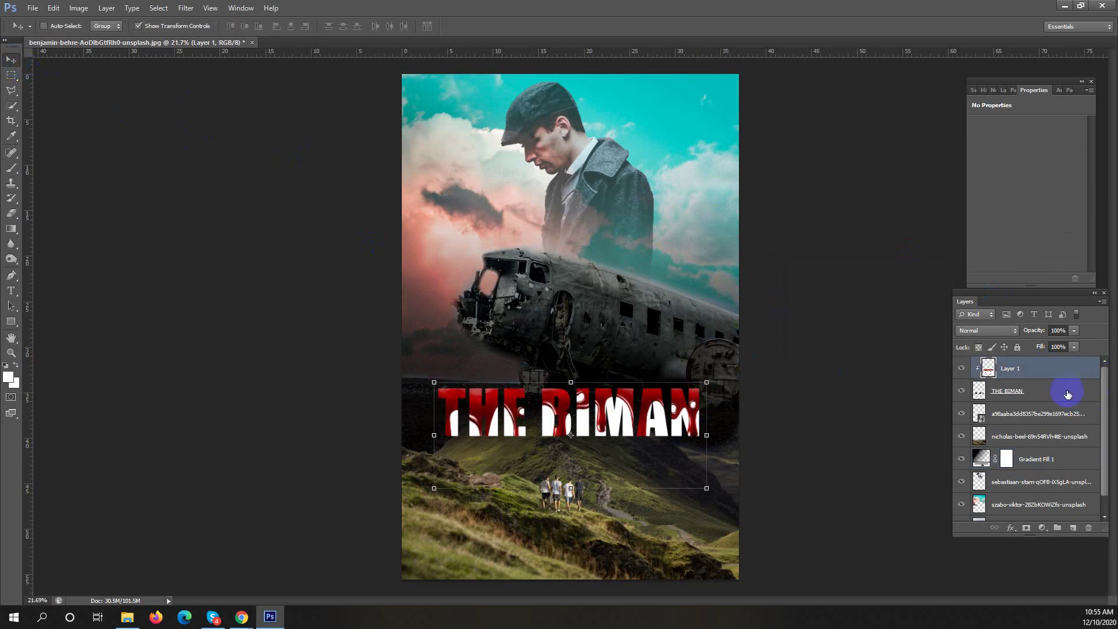
{"action": "left_click", "coordinate": [1067, 395], "text": "shift"}
{"action": "key", "text": "shift+Up"}
{"action": "key", "text": "shift+Up"}
{"action": "key", "text": "shift+Up"}
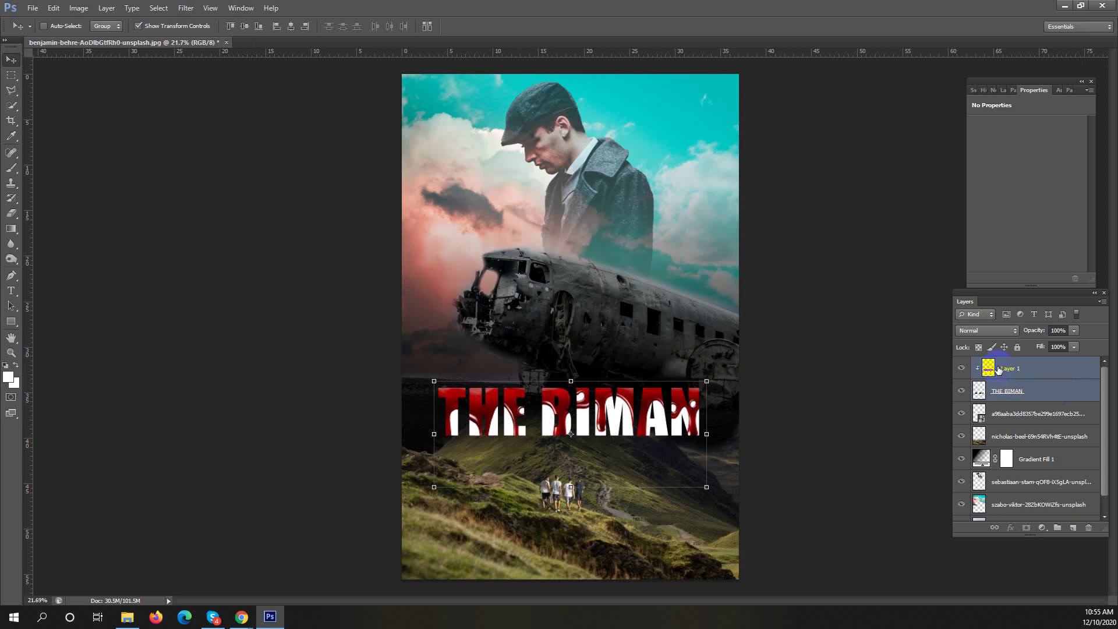
{"action": "key", "text": "shift+Up"}
{"action": "key", "text": "shift+Up"}
{"action": "key", "text": "shift+Up"}
On a new layer, fill a thin strip below the title with dark red sampled from the blood.
{"action": "left_click", "coordinate": [8, 77]}
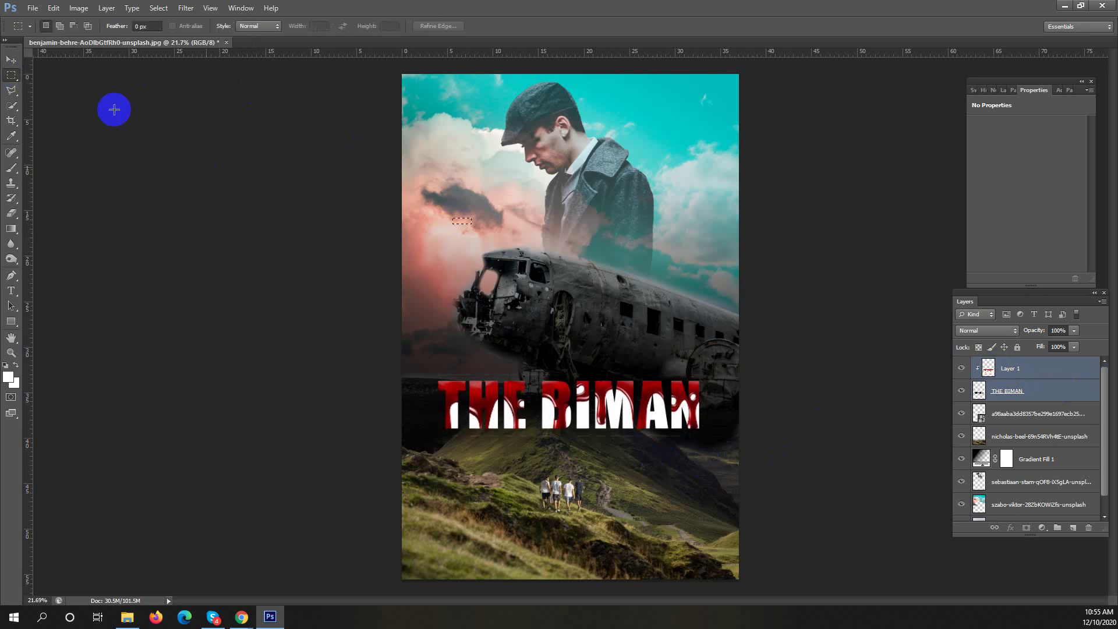
{"action": "left_click", "coordinate": [8, 80]}
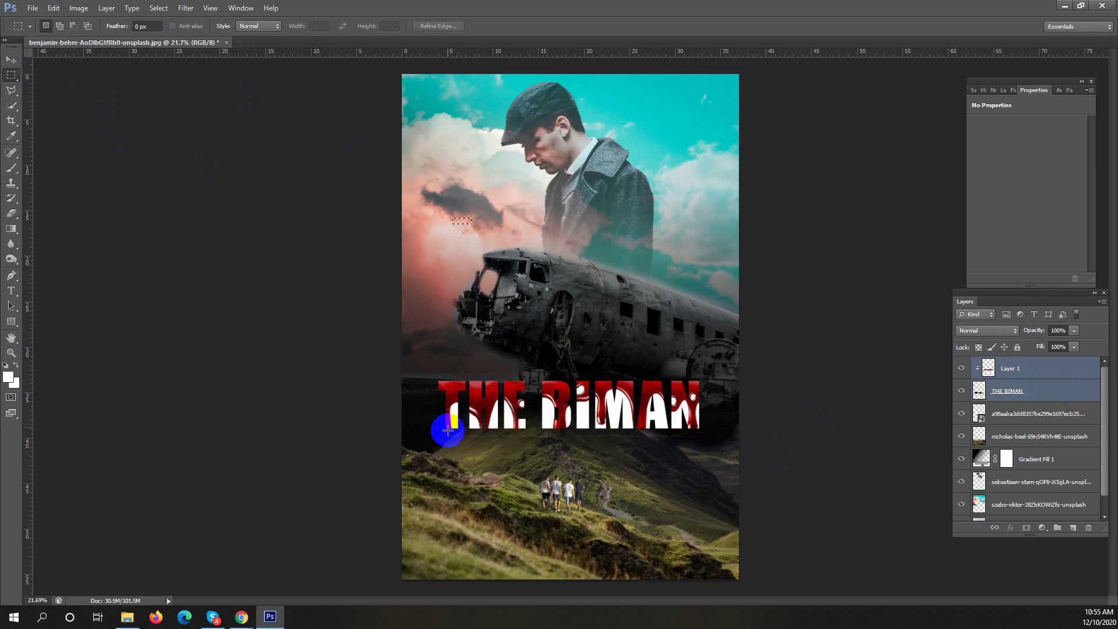
{"action": "left_click_drag", "start_coordinate": [446, 431], "coordinate": [710, 432]}
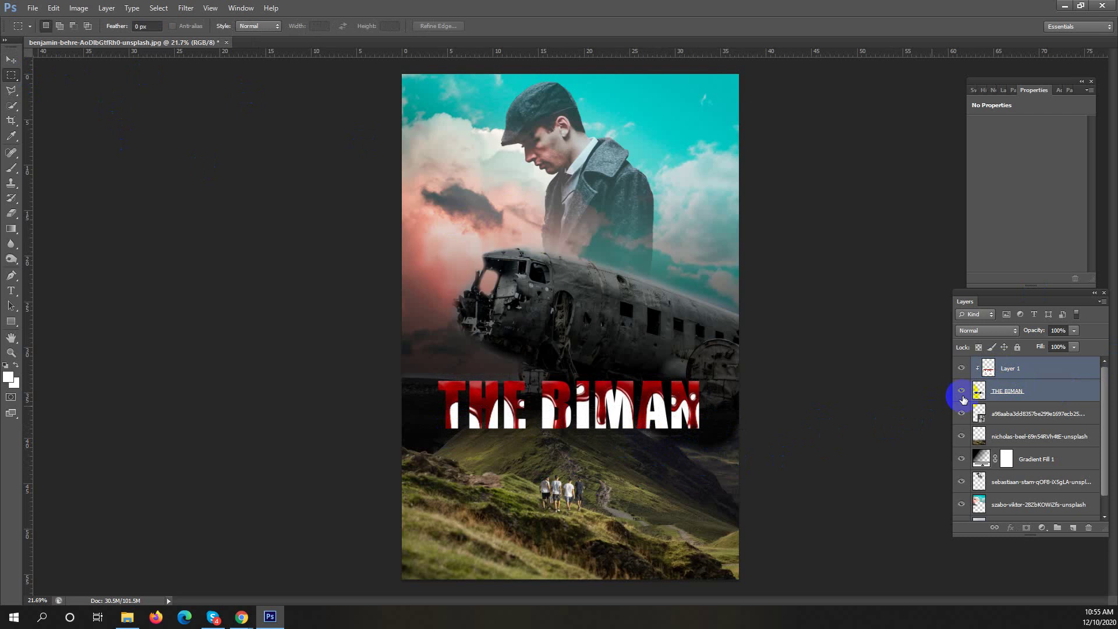
{"action": "left_click", "coordinate": [1035, 370]}
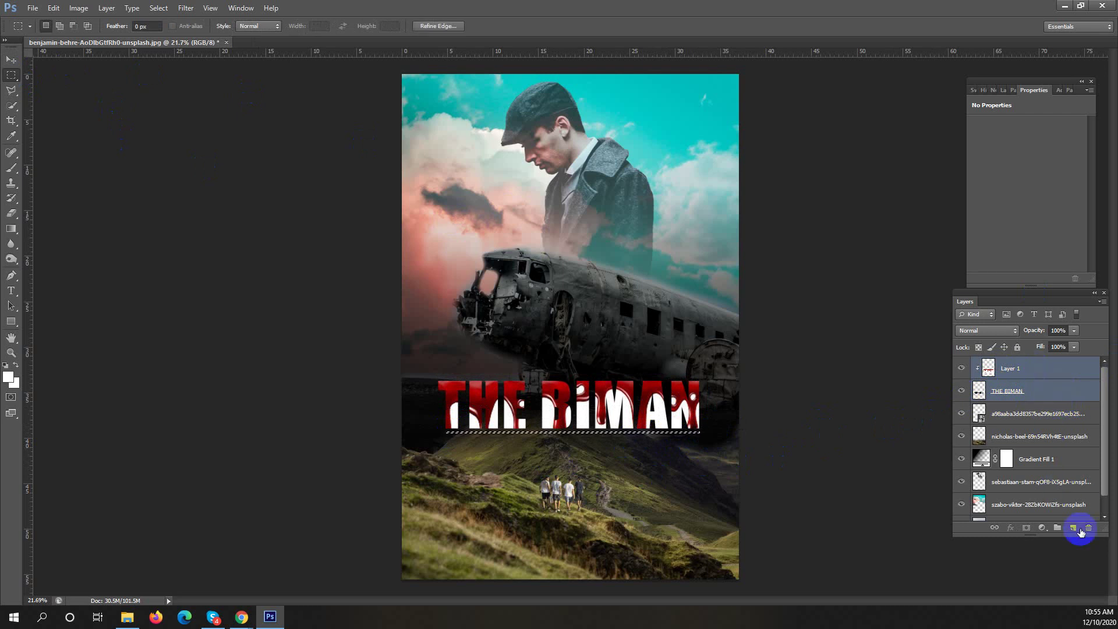
{"action": "left_click", "coordinate": [1073, 528]}
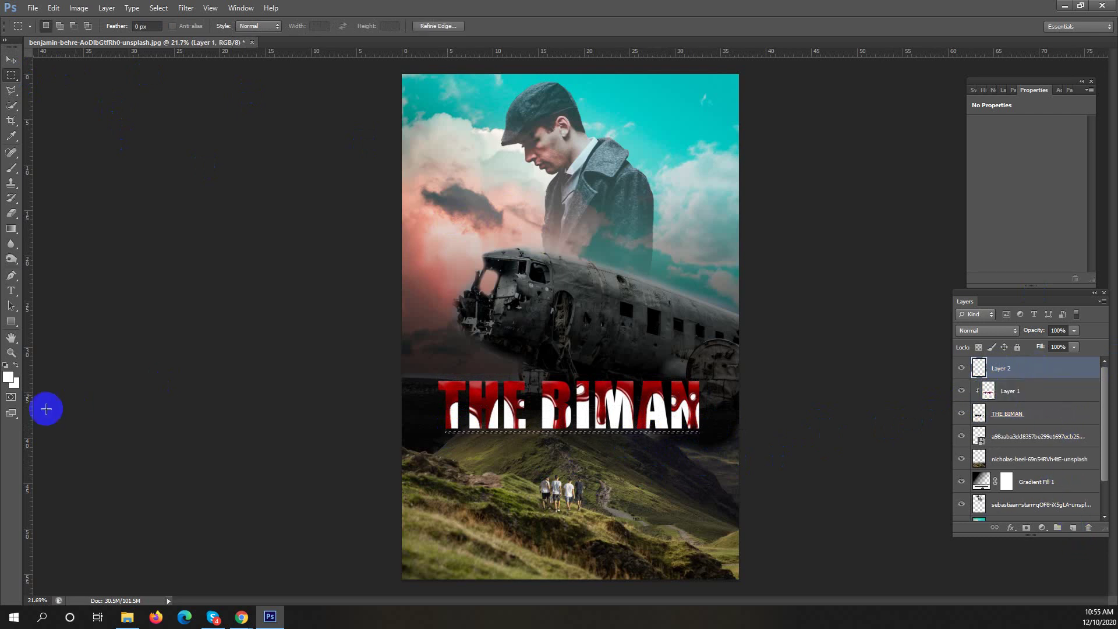
{"action": "key", "text": "i"}
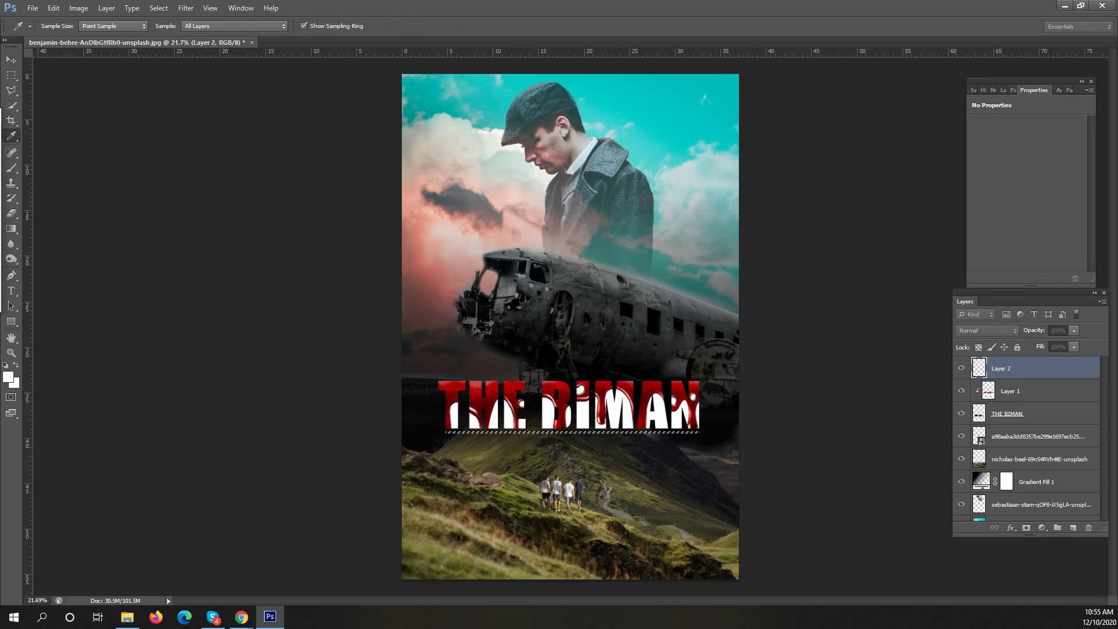
{"action": "key", "text": "Return"}
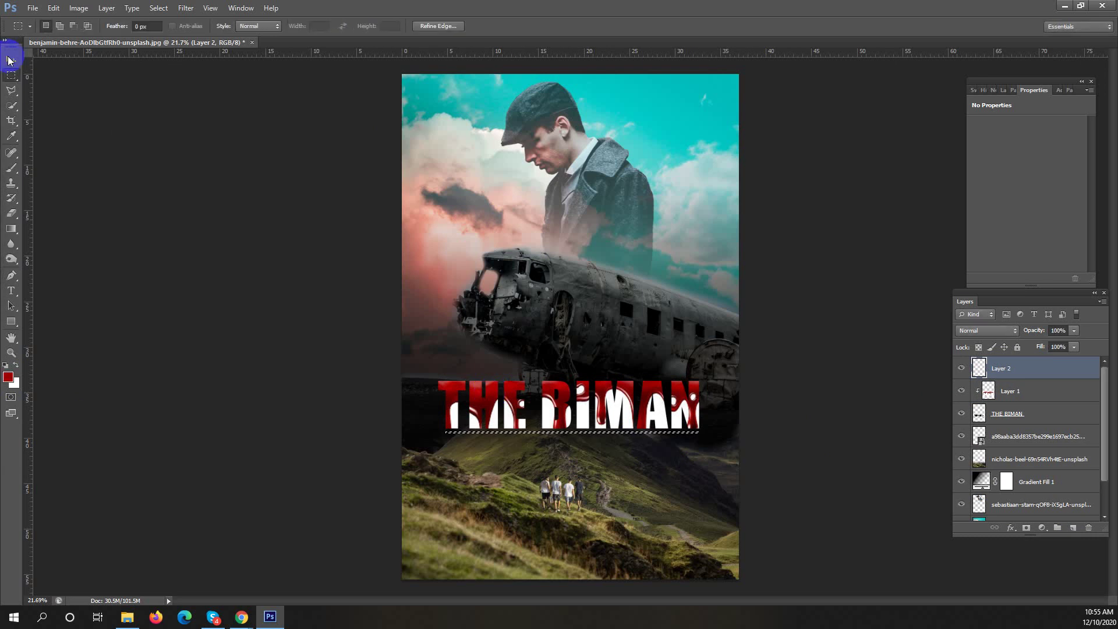
{"action": "key", "text": "alt+BackSpace"}
{"action": "key", "text": "ctrl+d"}
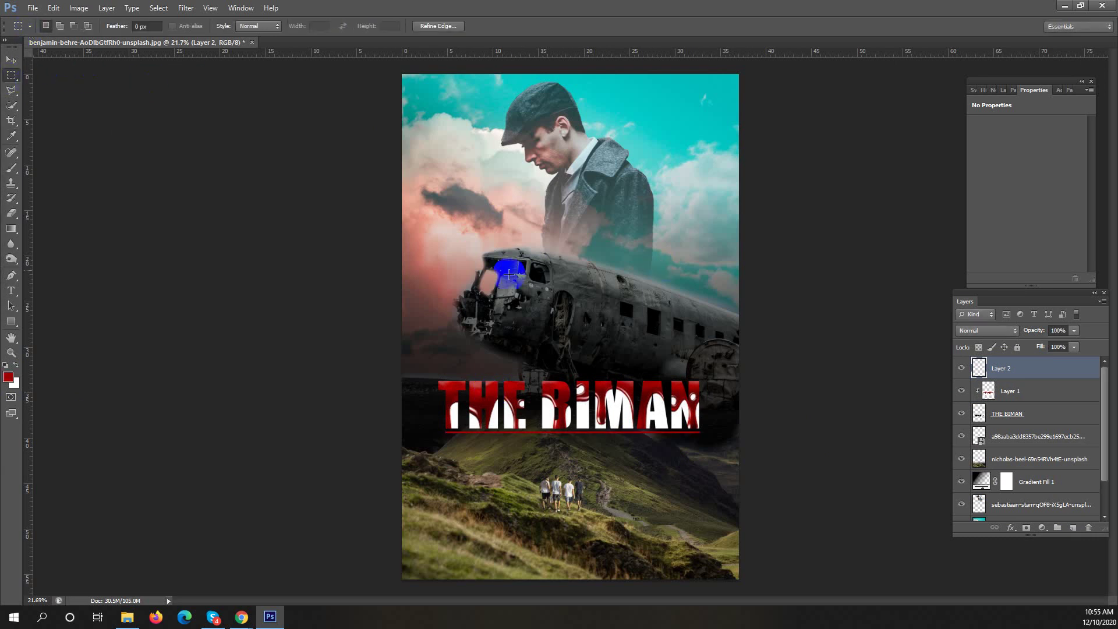
Stretch the red bar under the title to make it thicker.
{"action": "left_click", "coordinate": [11, 59]}
{"action": "left_click", "coordinate": [654, 431], "text": "ctrl"}
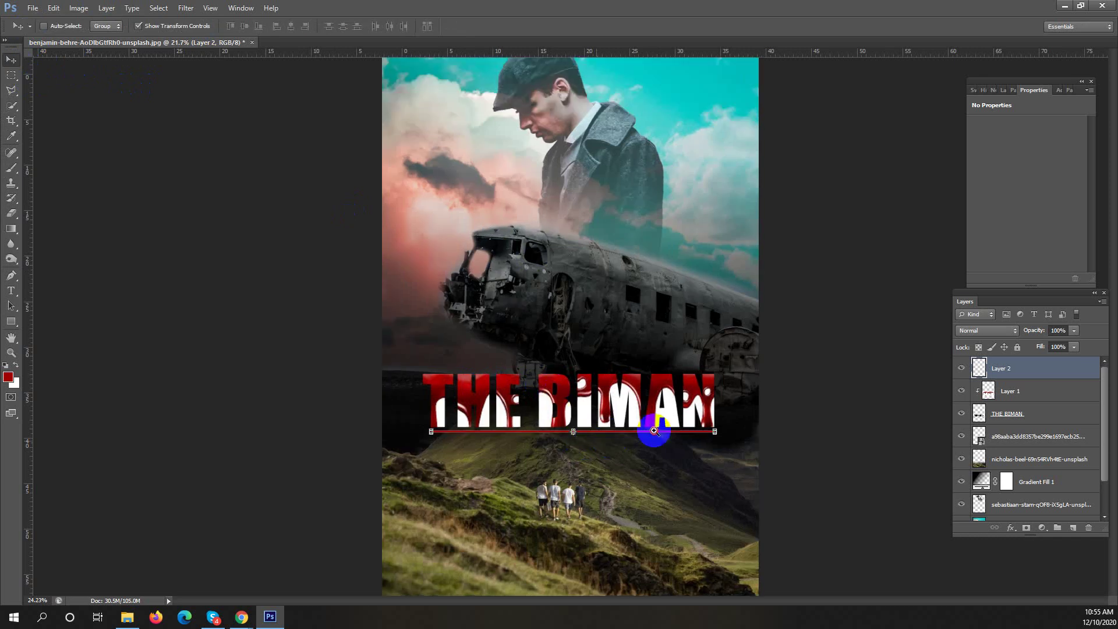
{"action": "left_click_drag", "start_coordinate": [653, 431], "coordinate": [691, 421]}
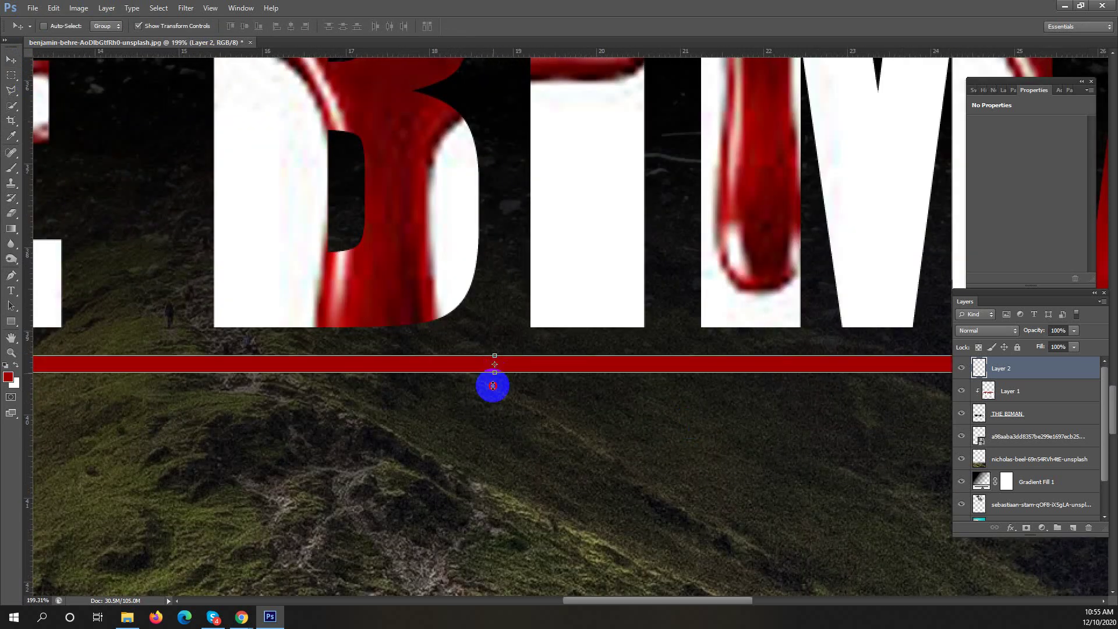
{"action": "left_click_drag", "start_coordinate": [494, 372], "coordinate": [493, 384]}
{"action": "key", "text": "Return"}
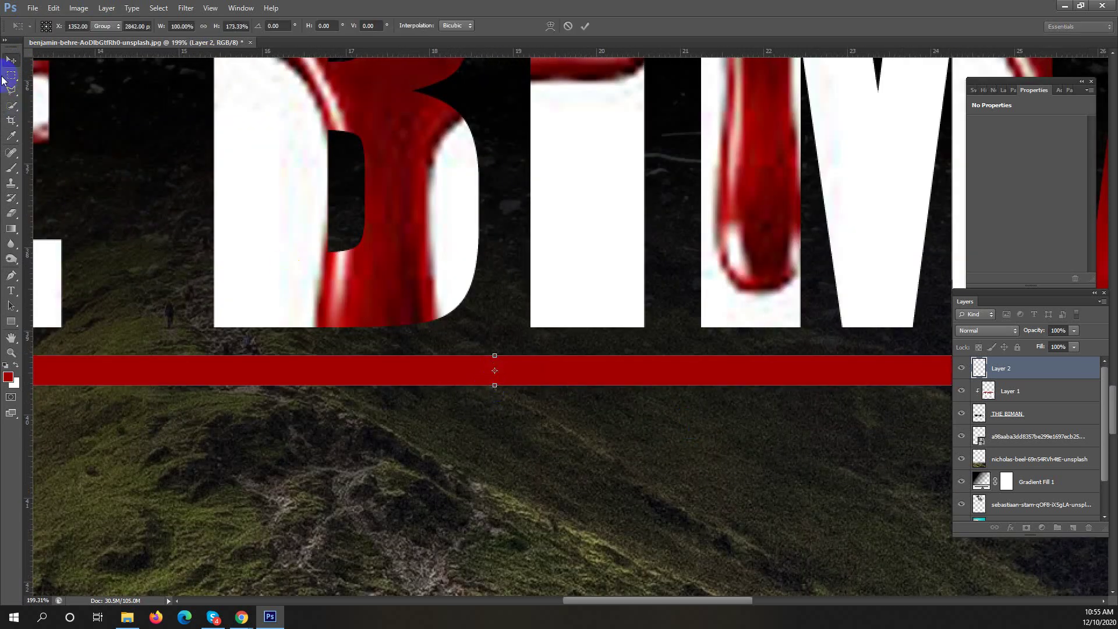
Zoom back out and bring the 'blood - Google Search' Chrome window forward.
{"action": "left_click", "coordinate": [7, 76]}
{"action": "left_click_drag", "start_coordinate": [662, 283], "coordinate": [735, 279]}
{"action": "scroll", "coordinate": [680, 325], "scroll_direction": "up", "scroll_amount": 3}
{"action": "scroll", "coordinate": [675, 326], "scroll_direction": "down", "scroll_amount": 4}
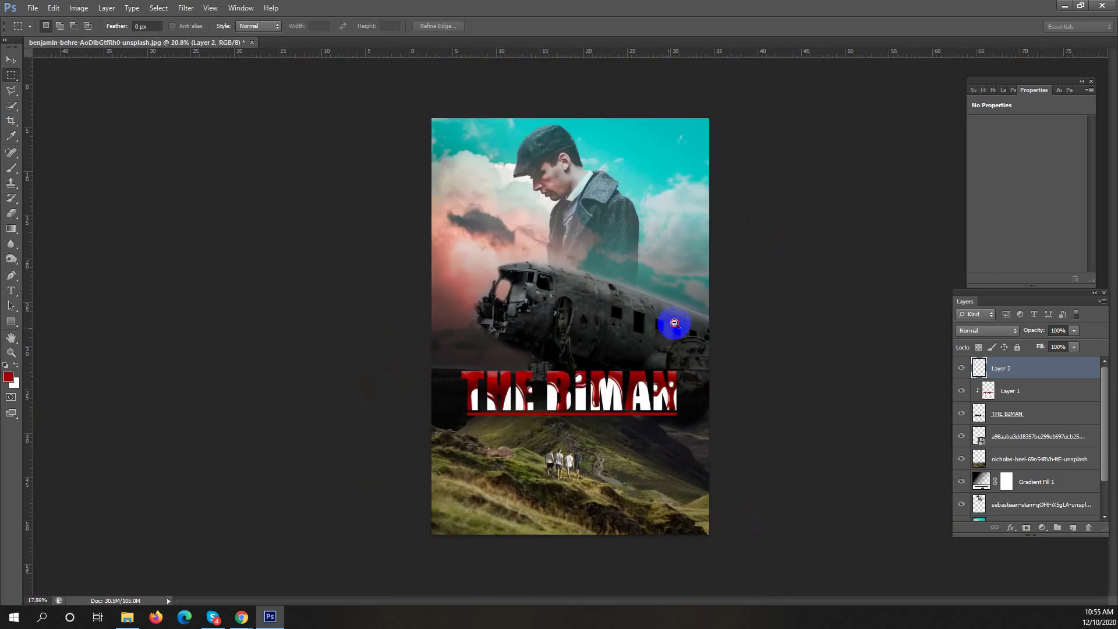
{"action": "scroll", "coordinate": [673, 325], "scroll_direction": "up", "scroll_amount": 1}
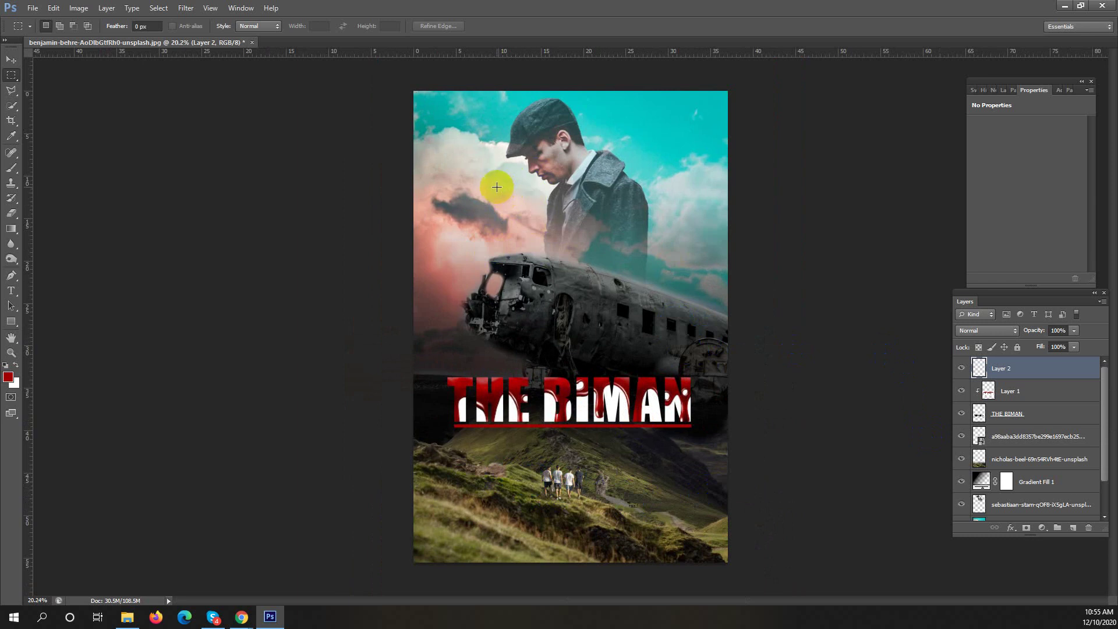
{"action": "left_click", "coordinate": [472, 221]}
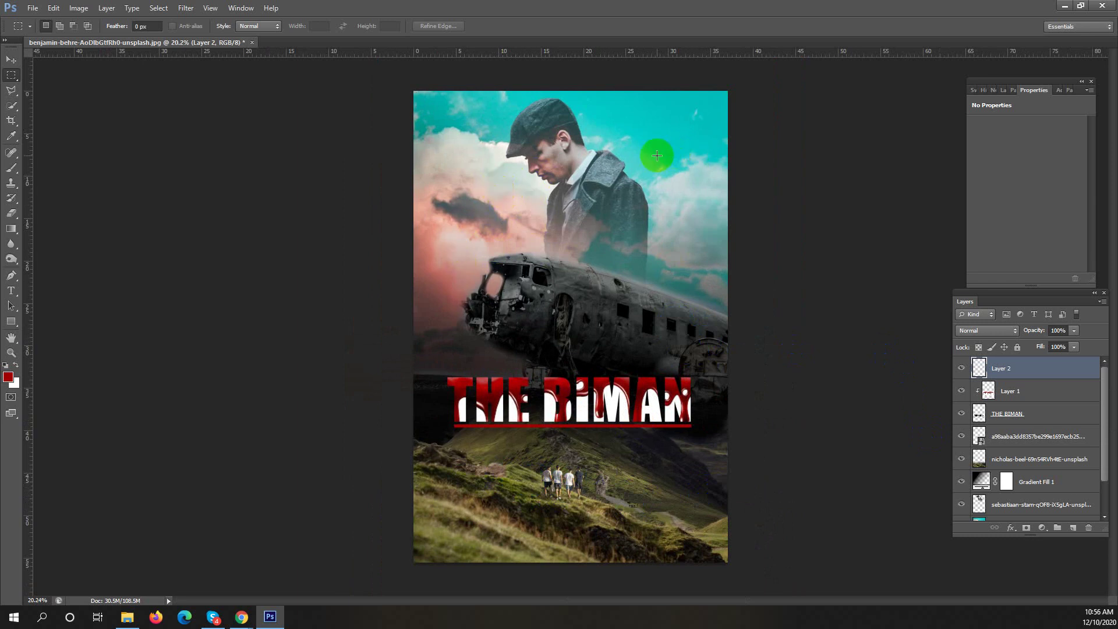
{"action": "left_click", "coordinate": [592, 513]}
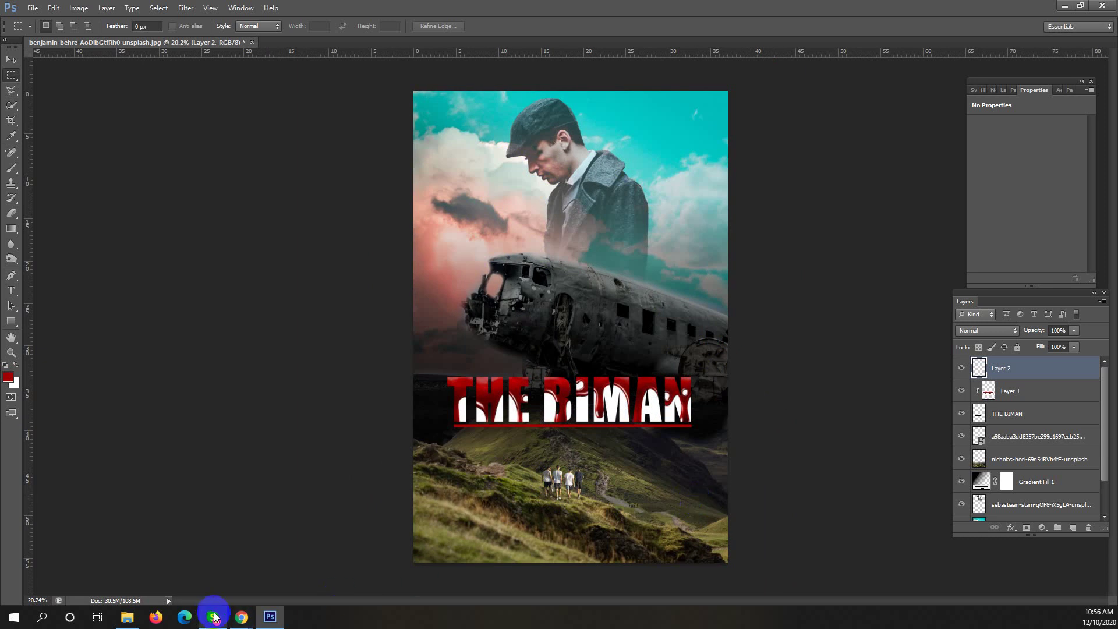
{"action": "left_click", "coordinate": [248, 614]}
{"action": "left_click", "coordinate": [214, 564]}
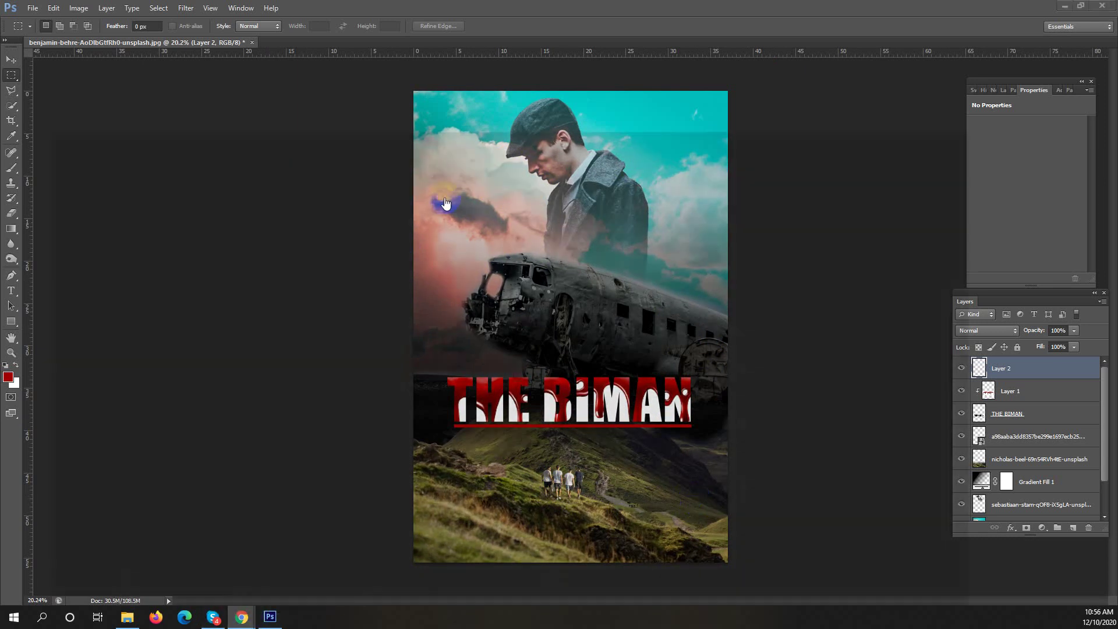
Run a 'png light effect' Google Images search in a new tab.
{"action": "left_click", "coordinate": [991, 12]}
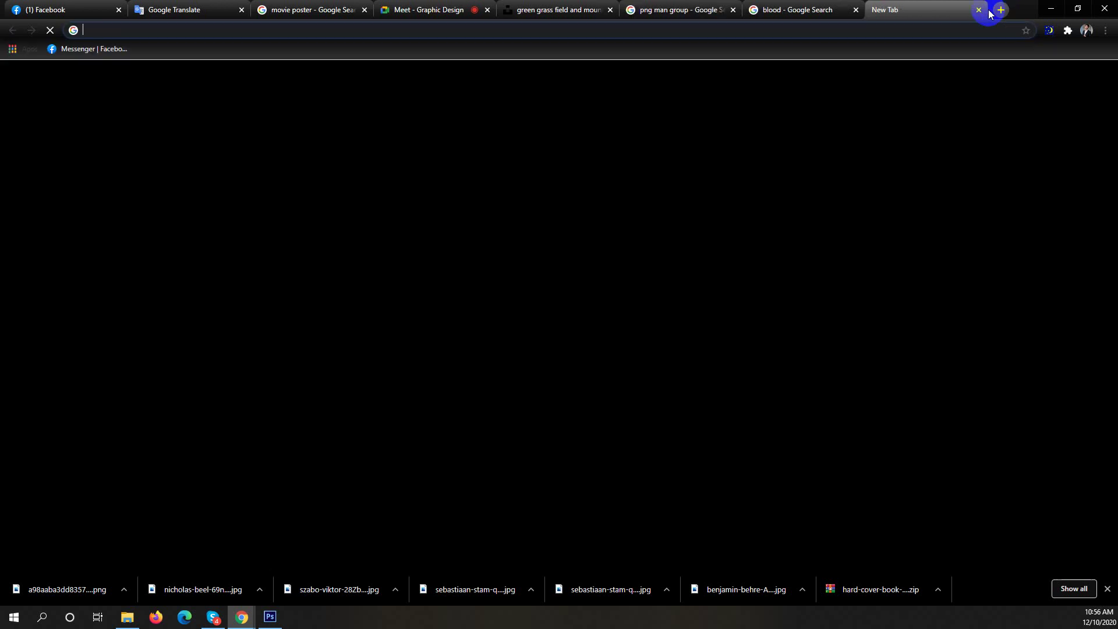
{"action": "type", "text": "png li"}
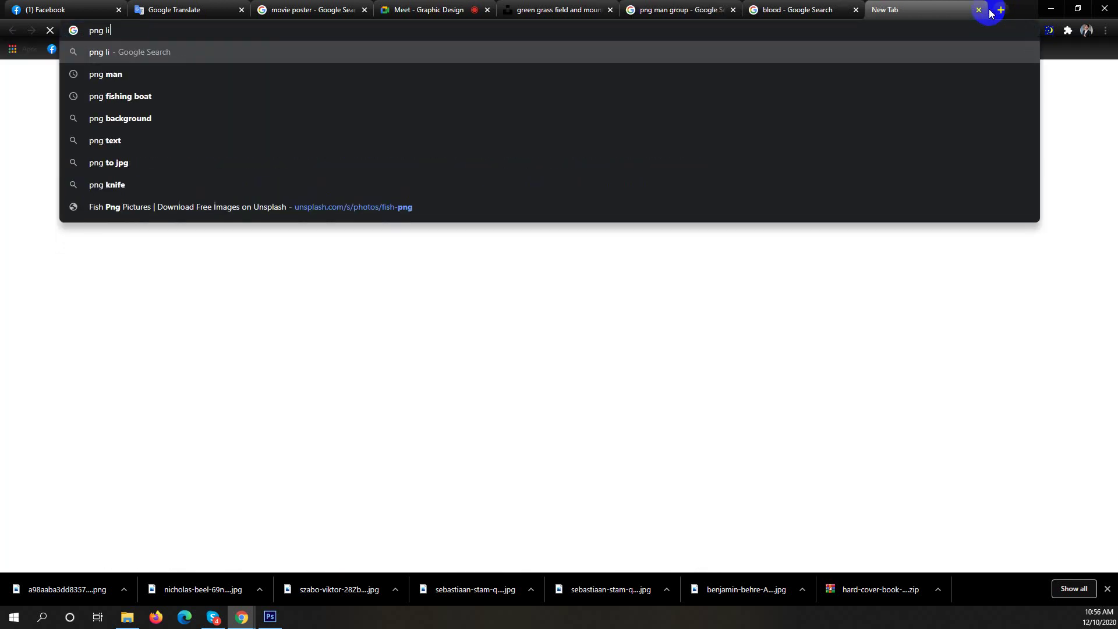
{"action": "type", "text": "ght"}
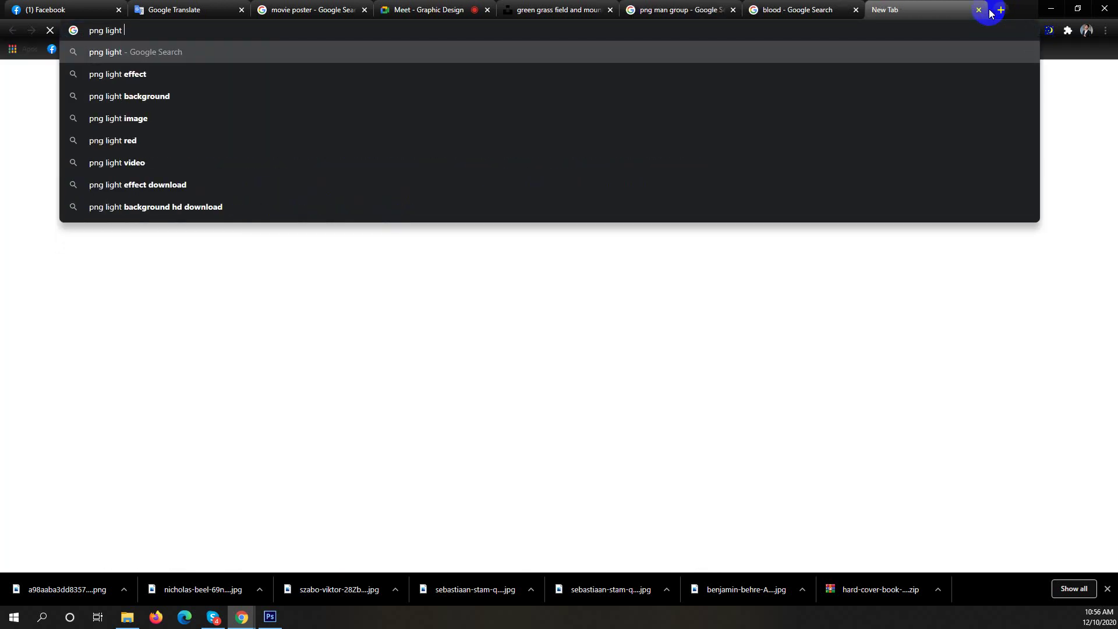
{"action": "key", "text": "Down"}
{"action": "key", "text": "Return"}
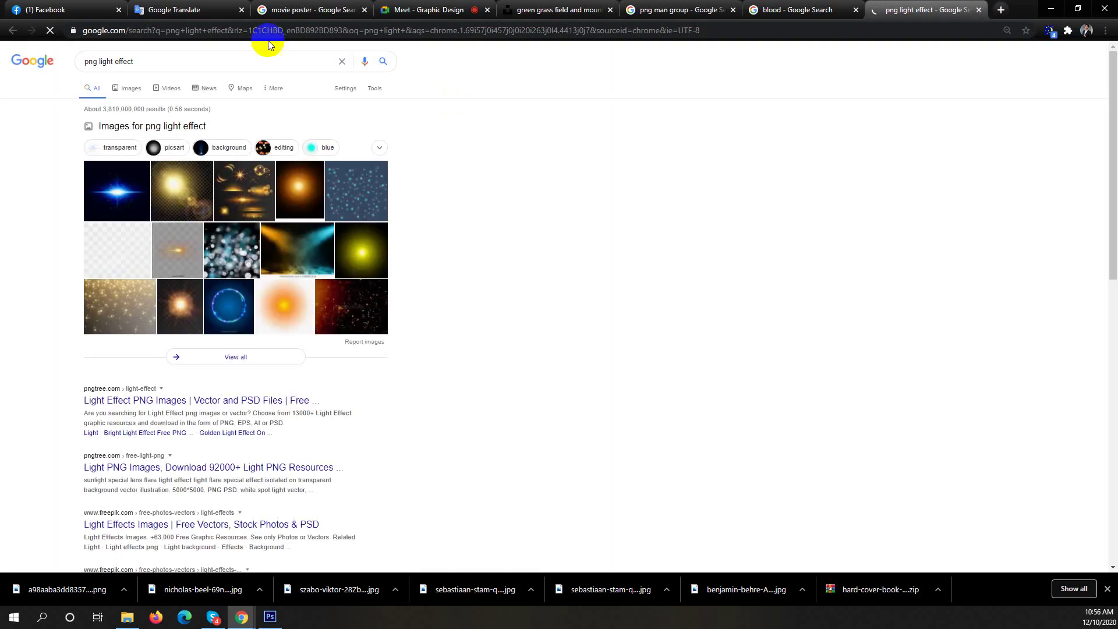
{"action": "left_click", "coordinate": [125, 91]}
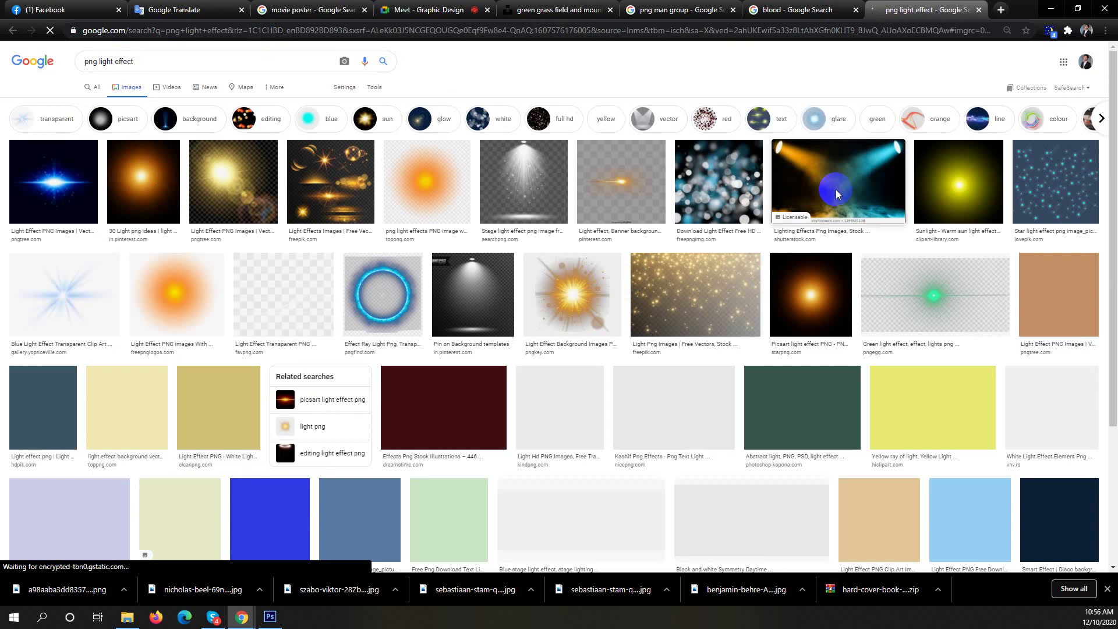
Preview the spotlight, abstract blue spot light and blue light effect images.
{"action": "left_click", "coordinate": [836, 193]}
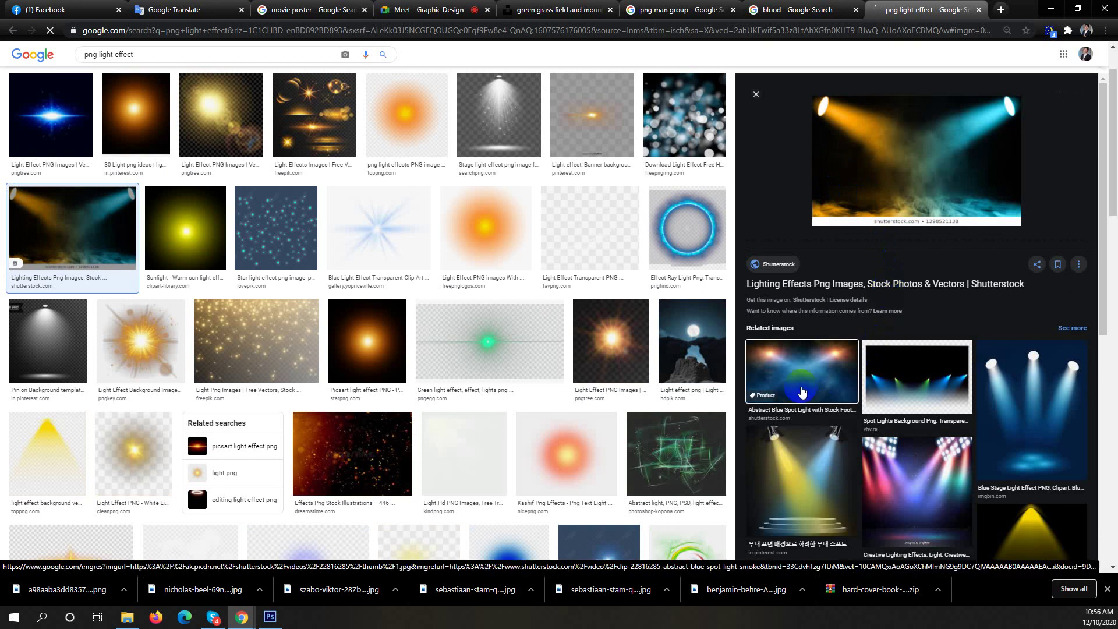
{"action": "left_click", "coordinate": [801, 391]}
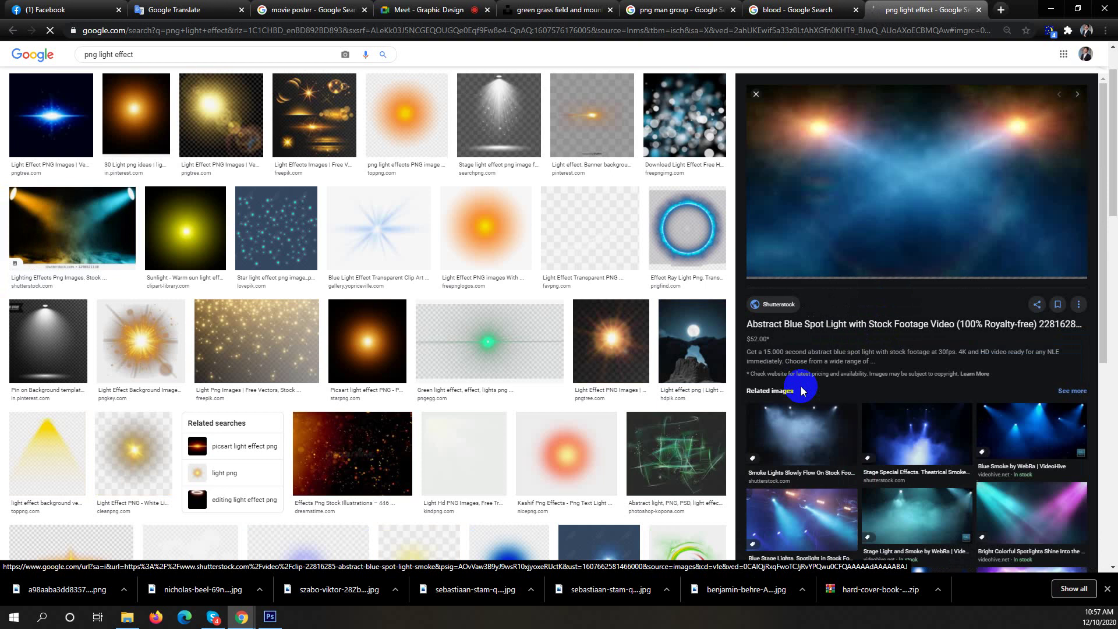
{"action": "scroll", "coordinate": [402, 251], "scroll_direction": "up", "scroll_amount": 2}
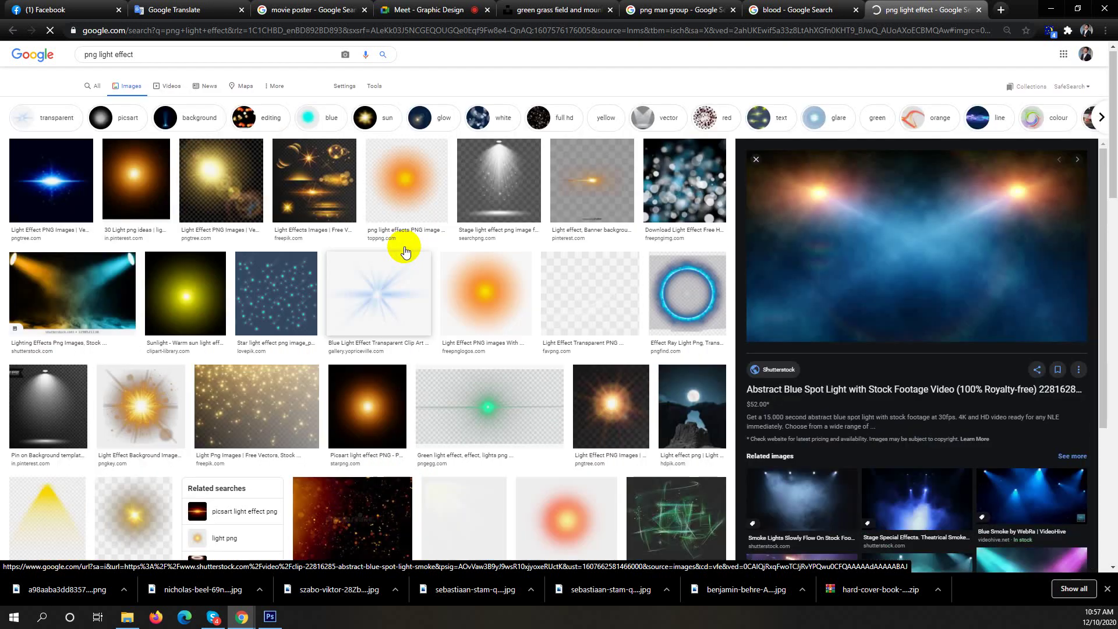
{"action": "left_click", "coordinate": [49, 181]}
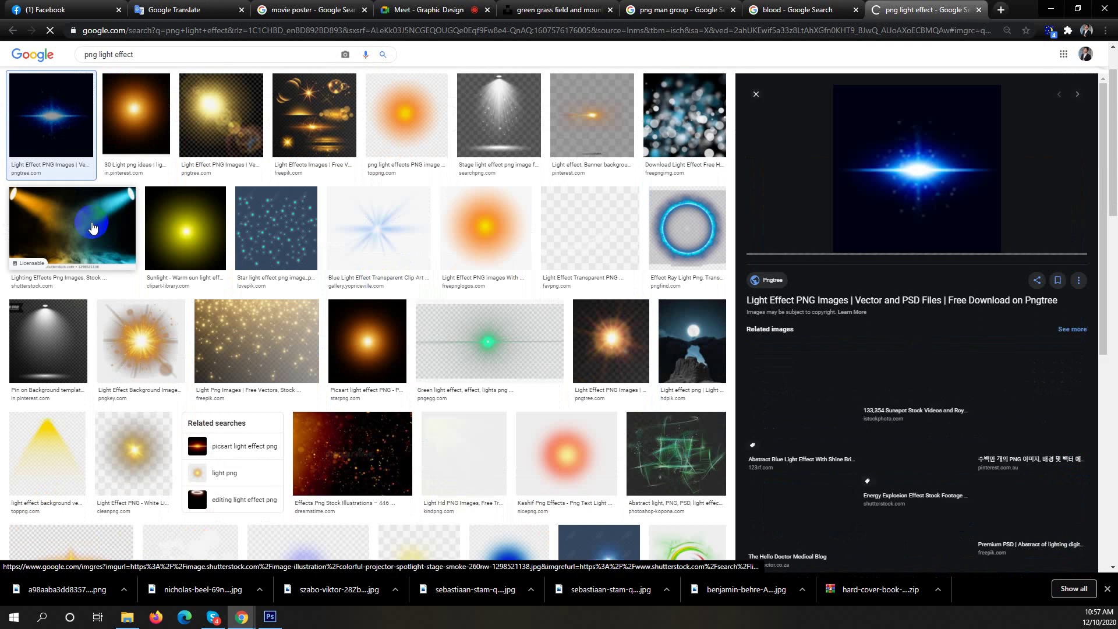
{"action": "scroll", "coordinate": [141, 140], "scroll_direction": "up", "scroll_amount": 1}
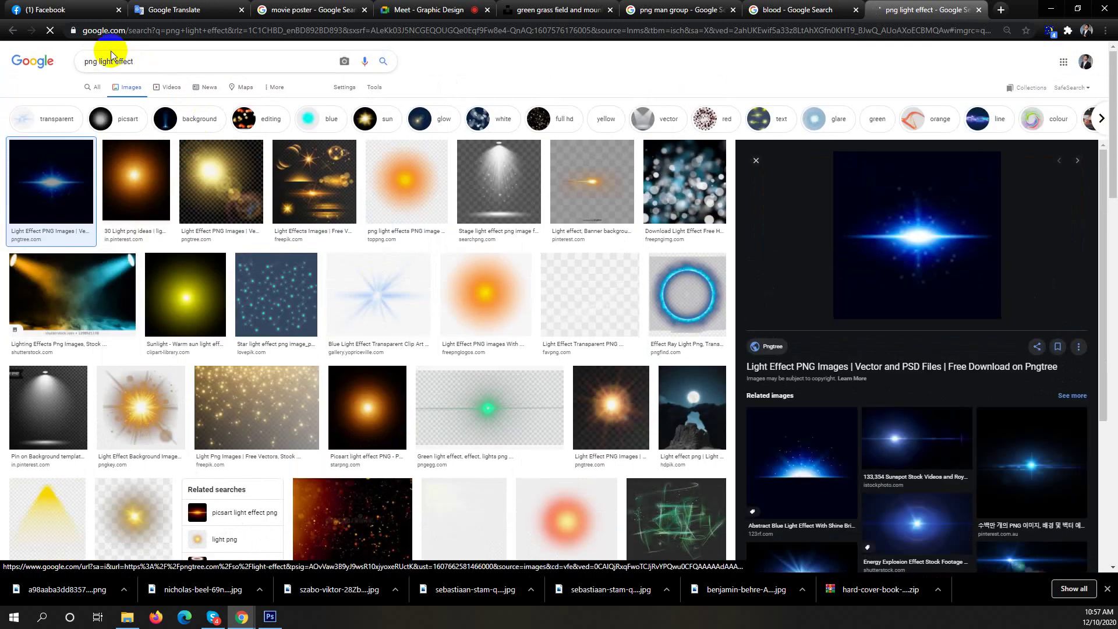
{"action": "left_click_drag", "start_coordinate": [114, 63], "coordinate": [83, 62]}
{"action": "scroll", "coordinate": [88, 60], "scroll_direction": "down", "scroll_amount": 1}
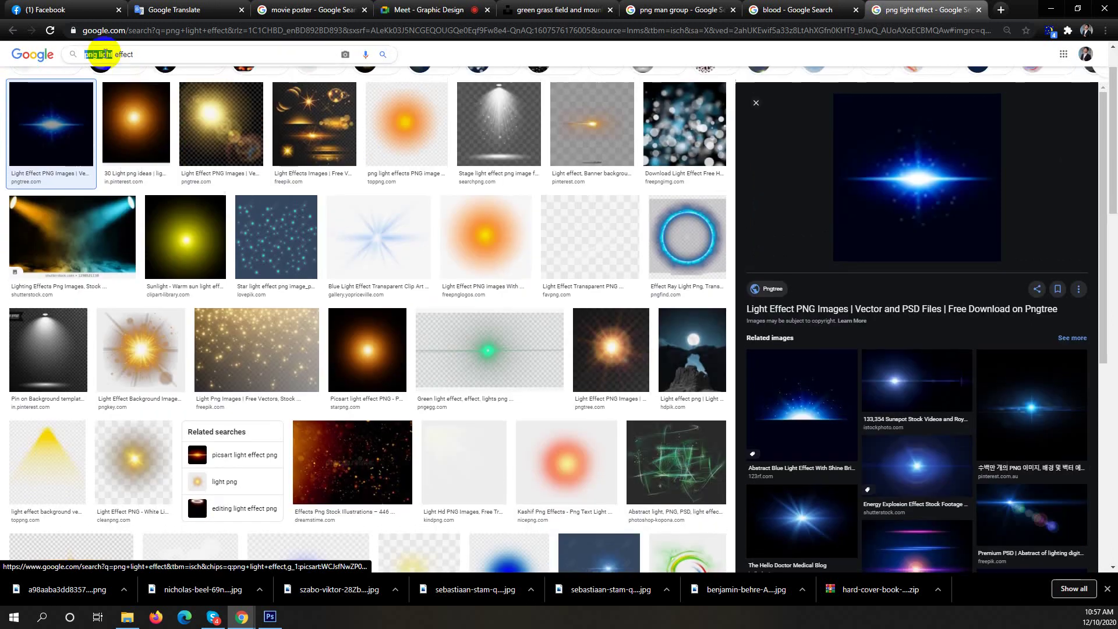
Search 'effect for movie background' and minimize Chrome to return to Photoshop.
{"action": "key", "text": "BackSpace"}
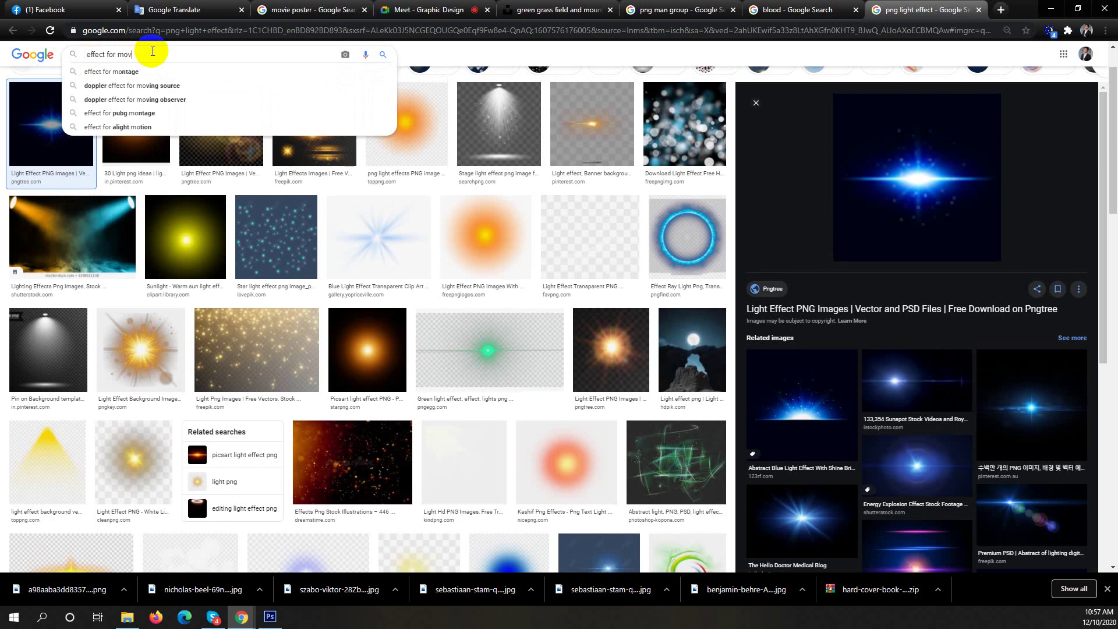
{"action": "type", "text": "ie backgr"}
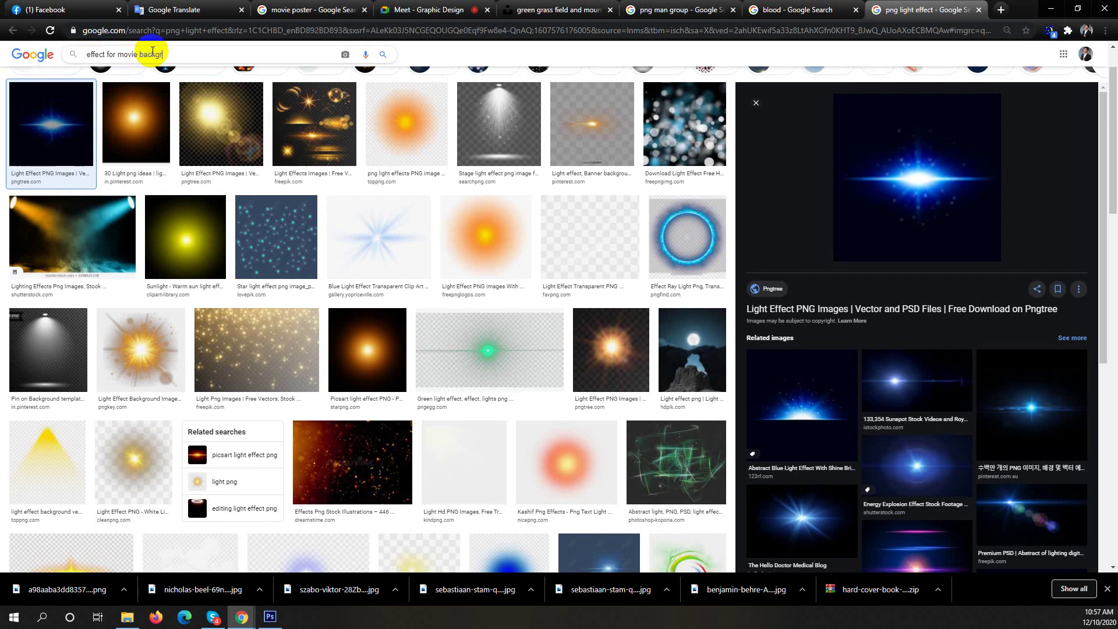
{"action": "type", "text": "ound"}
{"action": "key", "text": "Return"}
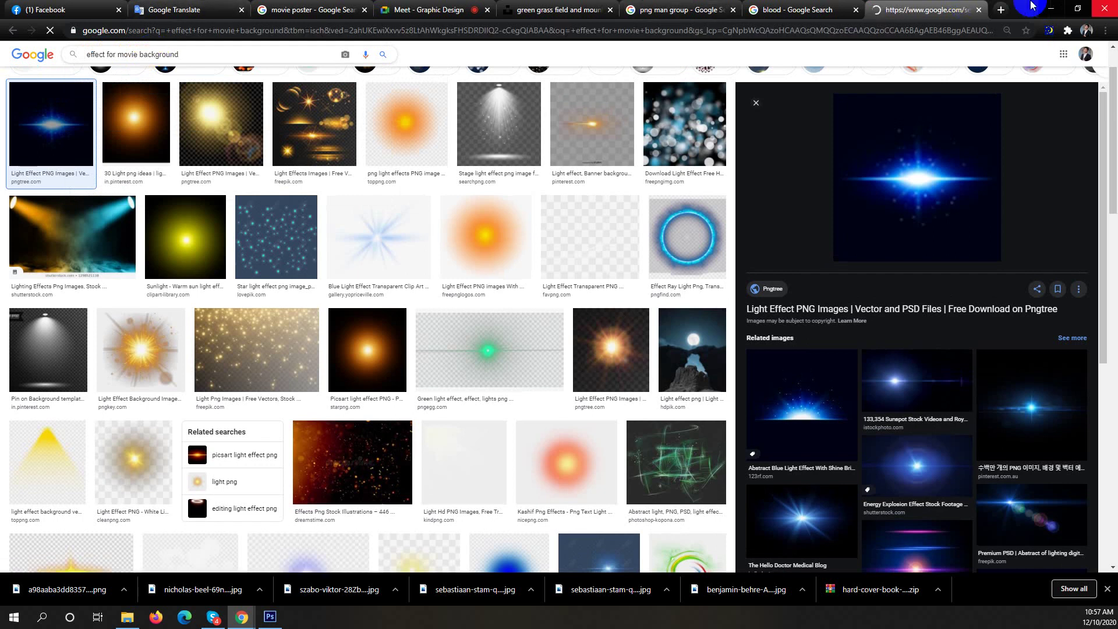
{"action": "left_click", "coordinate": [1051, 9]}
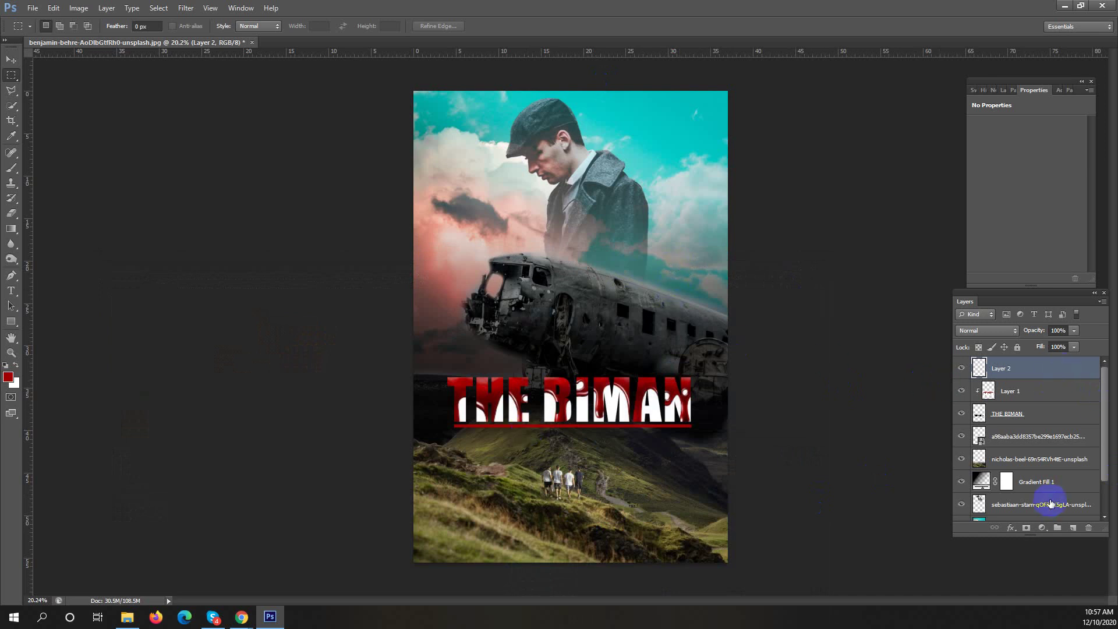
Add a Curves layer with lowered shadow point (input 76, output 62) and raised highlight point.
{"action": "left_click", "coordinate": [1041, 528]}
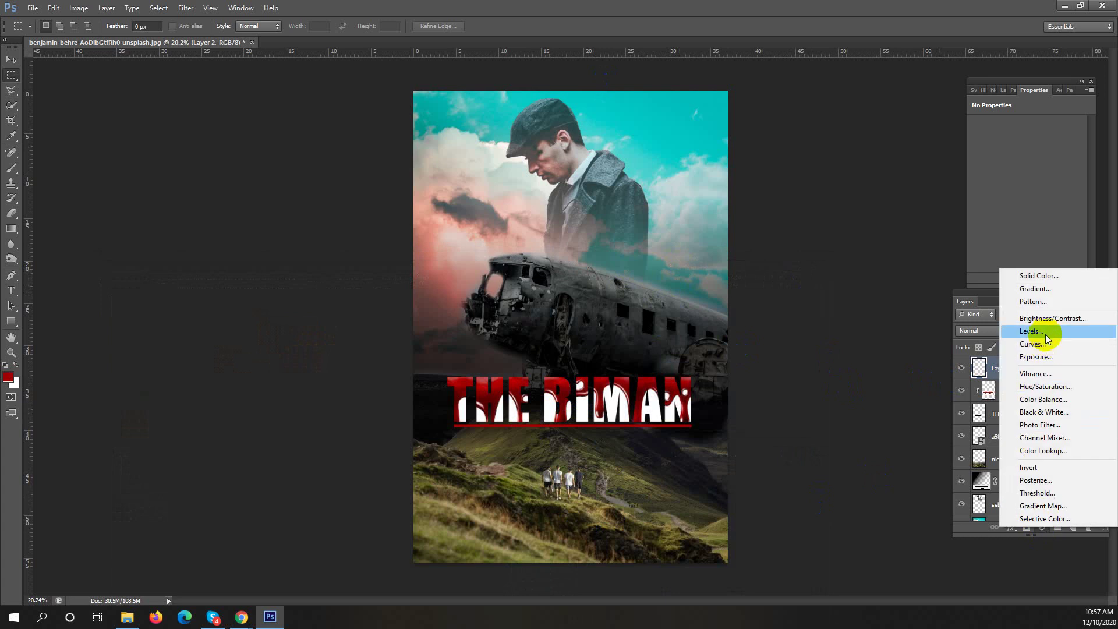
{"action": "left_click", "coordinate": [1033, 344]}
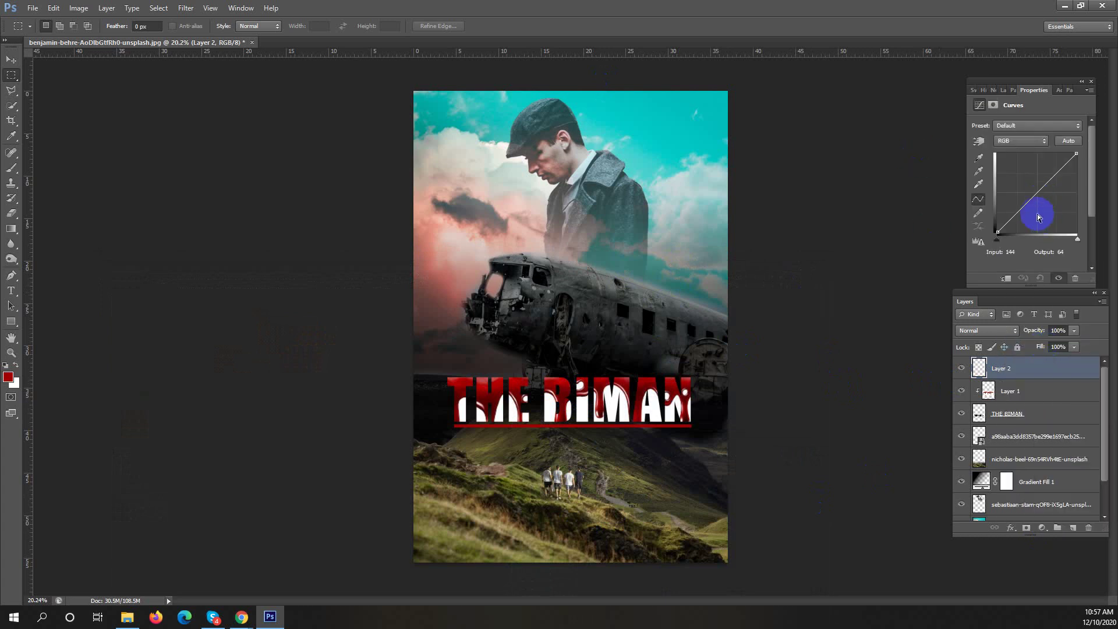
{"action": "left_click", "coordinate": [1023, 212]}
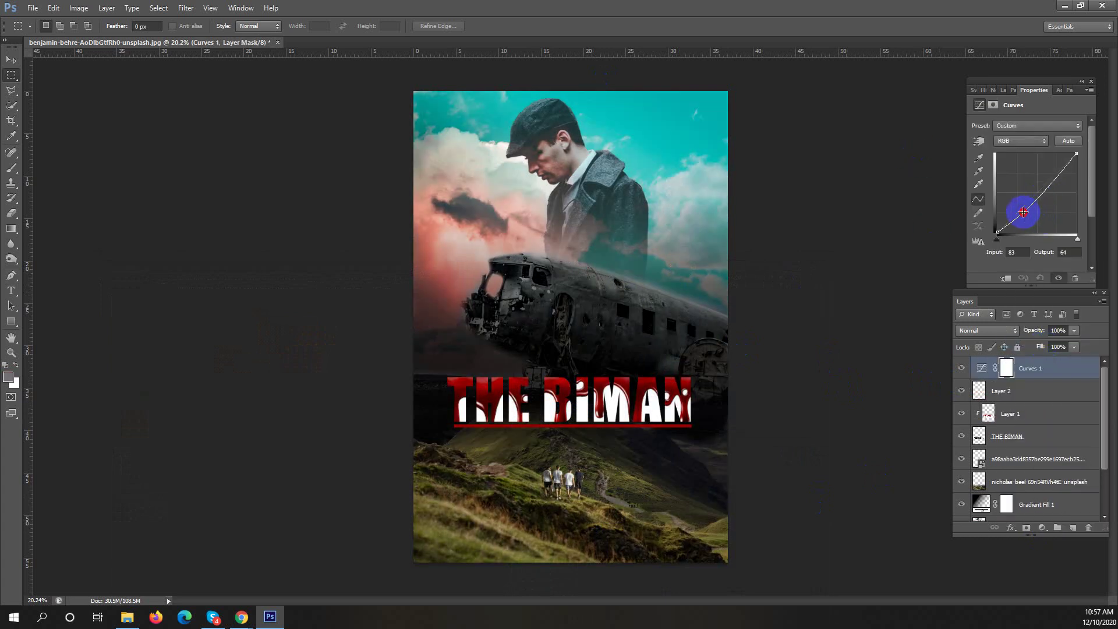
{"action": "left_click", "coordinate": [1053, 173]}
{"action": "left_click_drag", "start_coordinate": [1051, 175], "coordinate": [1053, 176]}
{"action": "left_click_drag", "start_coordinate": [1026, 212], "coordinate": [1019, 212]}
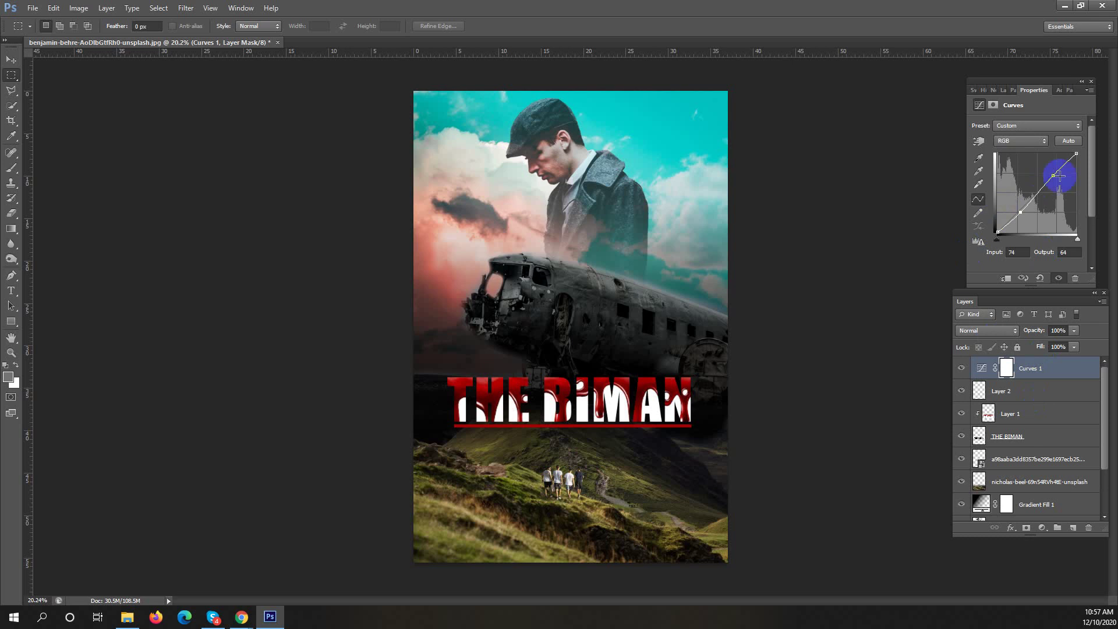
{"action": "left_click_drag", "start_coordinate": [1050, 176], "coordinate": [1052, 174]}
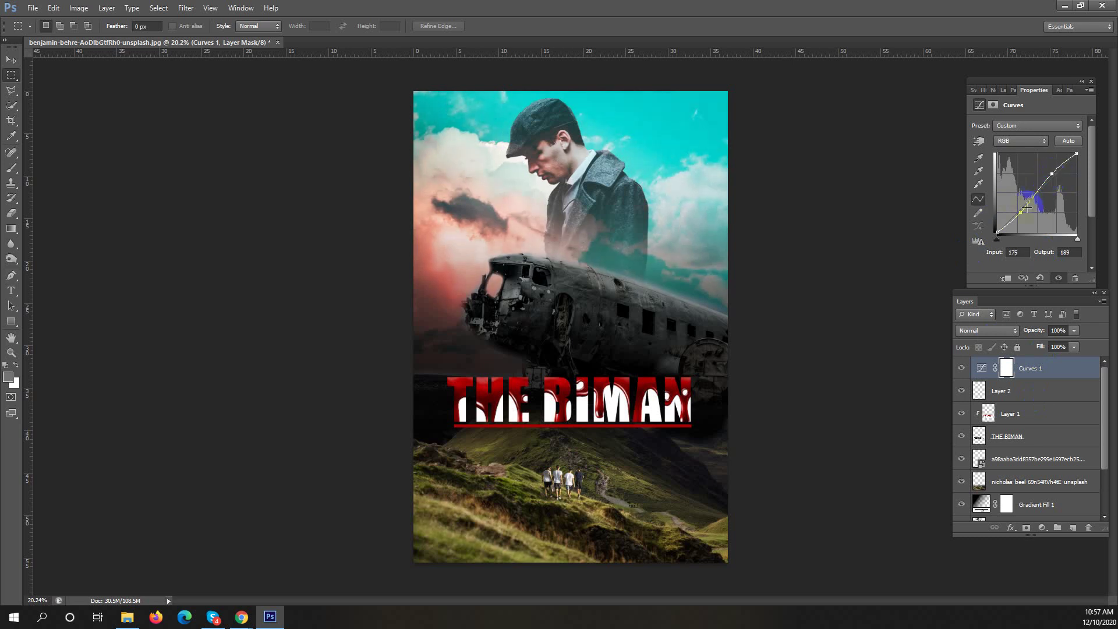
{"action": "left_click_drag", "start_coordinate": [1020, 210], "coordinate": [1022, 211]}
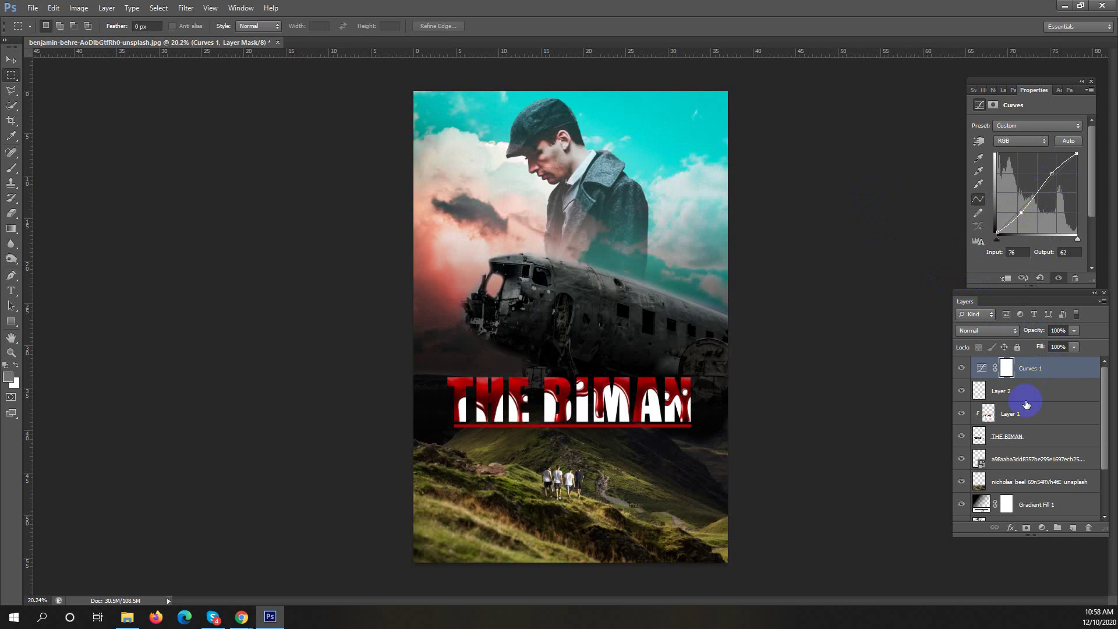
Add a Vibrance adjustment layer set to Vibrance +13 and Saturation +14.
{"action": "left_click", "coordinate": [1037, 528]}
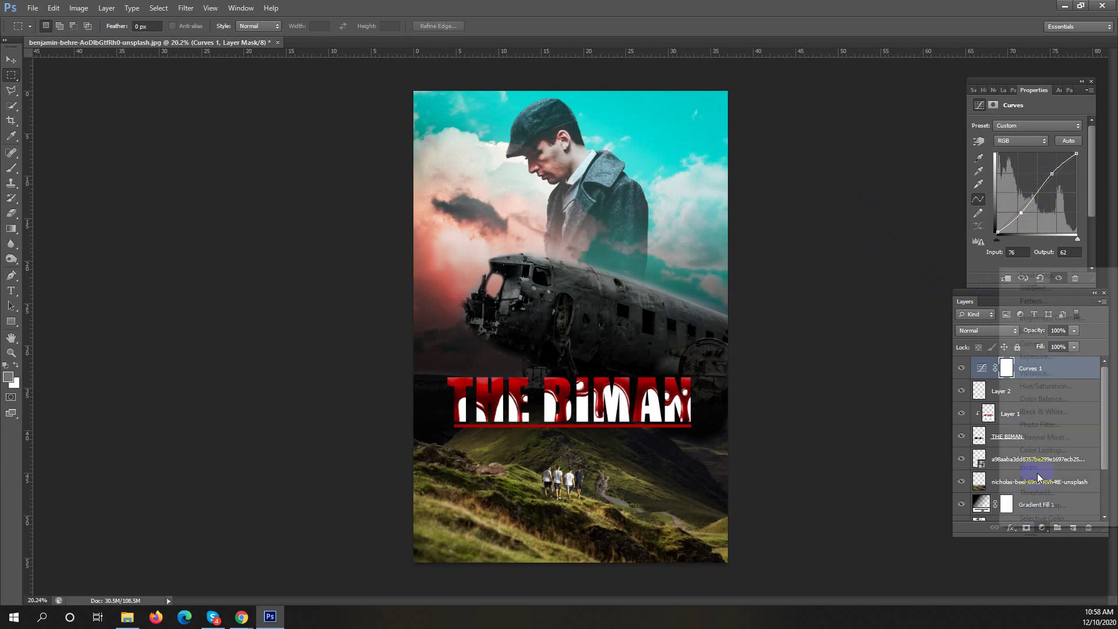
{"action": "left_click", "coordinate": [1036, 374]}
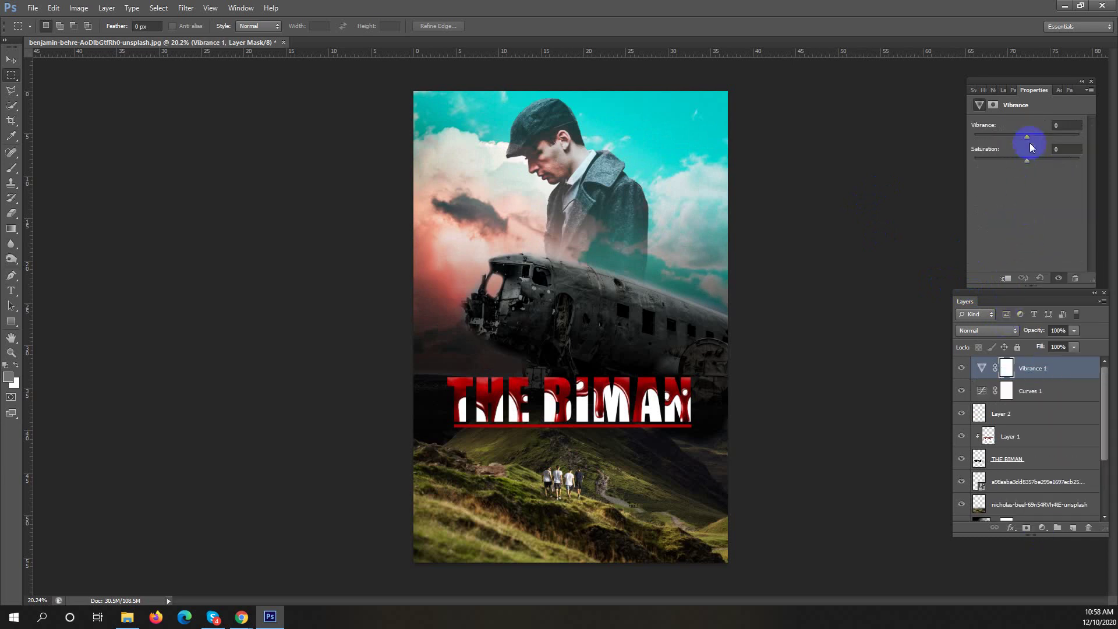
{"action": "left_click_drag", "start_coordinate": [1026, 138], "coordinate": [1035, 162]}
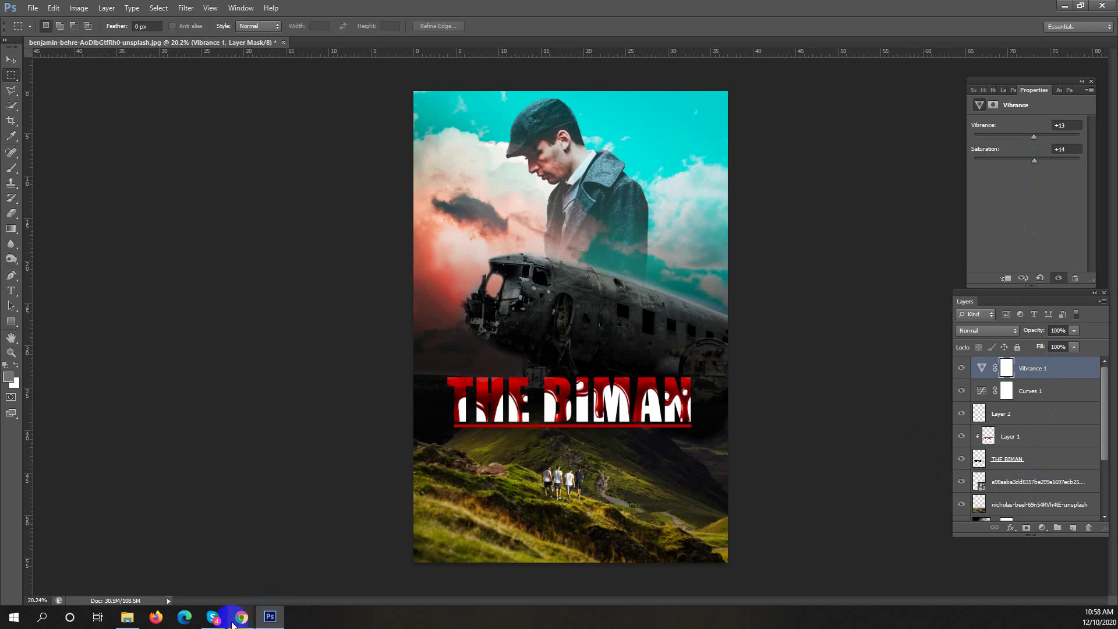
{"action": "mouse_move", "coordinate": [233, 622]}
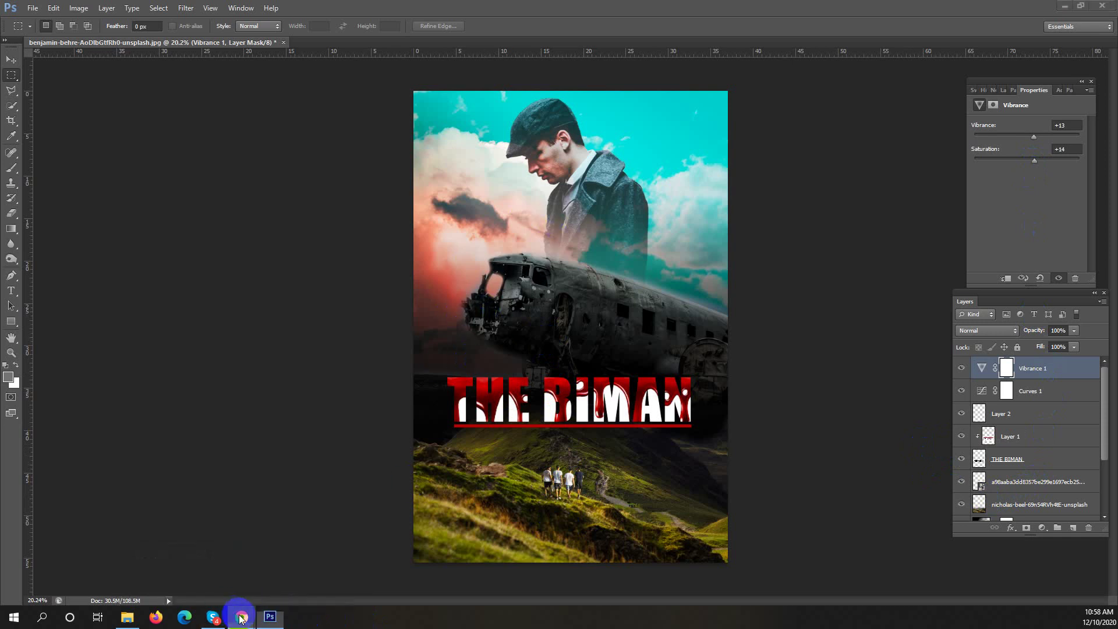
Replace the blood search with a 'fire effect png' image search.
{"action": "left_click", "coordinate": [175, 564]}
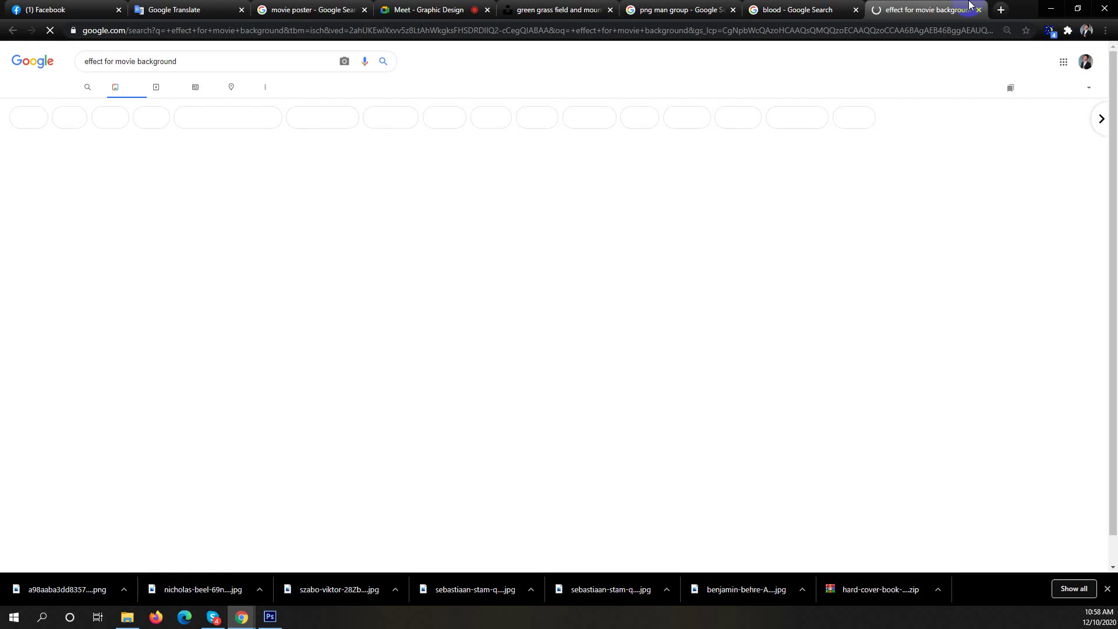
{"action": "left_click", "coordinate": [785, 5]}
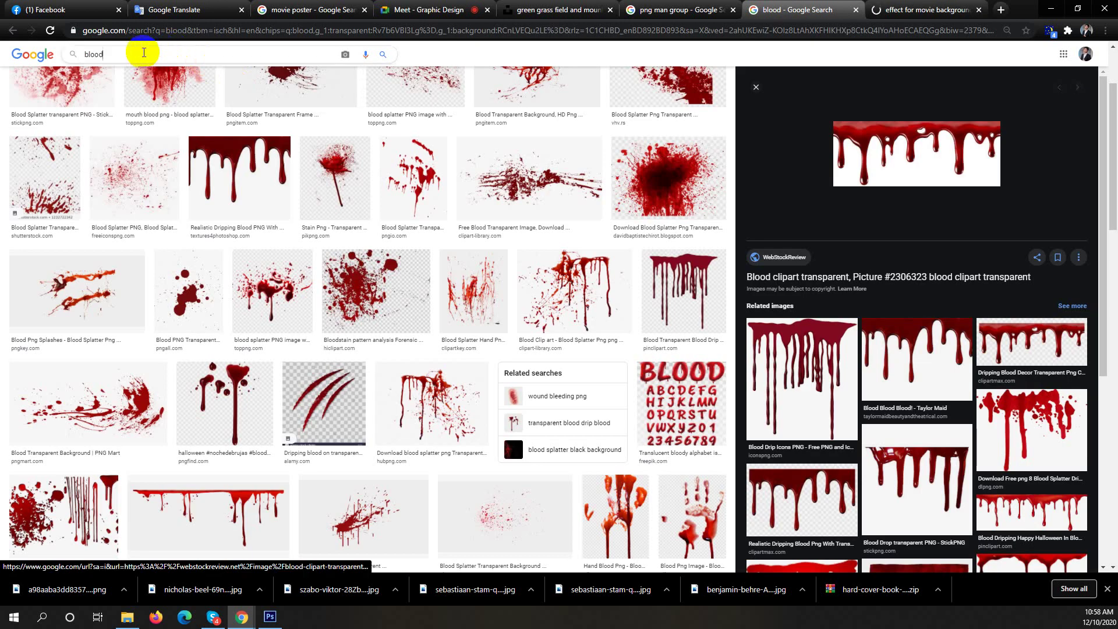
{"action": "left_click_drag", "start_coordinate": [142, 53], "coordinate": [19, 54]}
{"action": "type", "text": "f"}
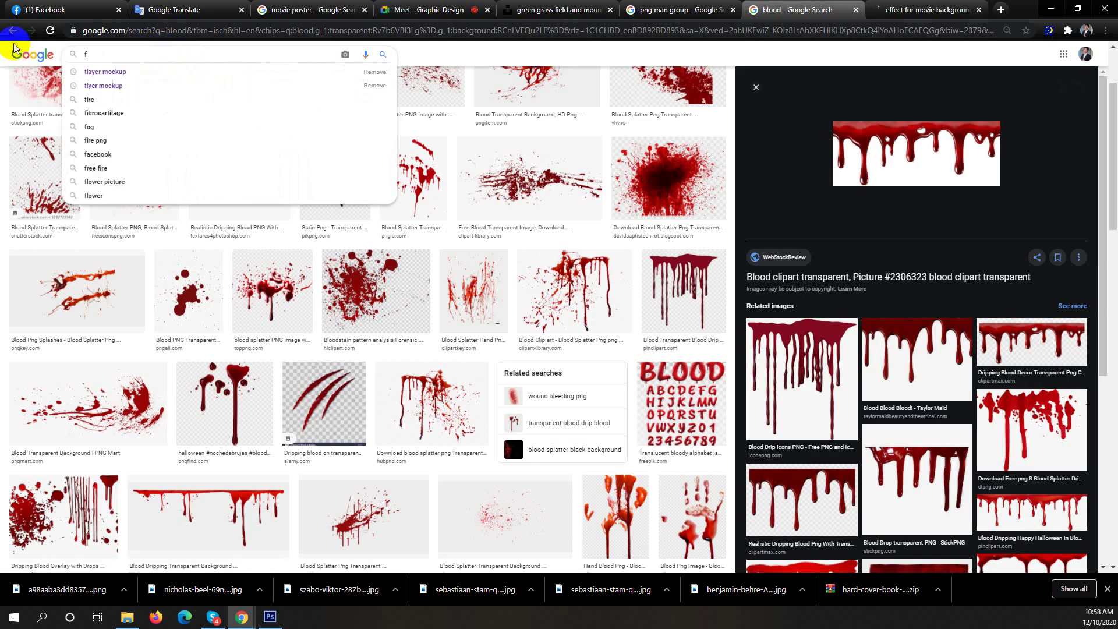
{"action": "type", "text": "ire"}
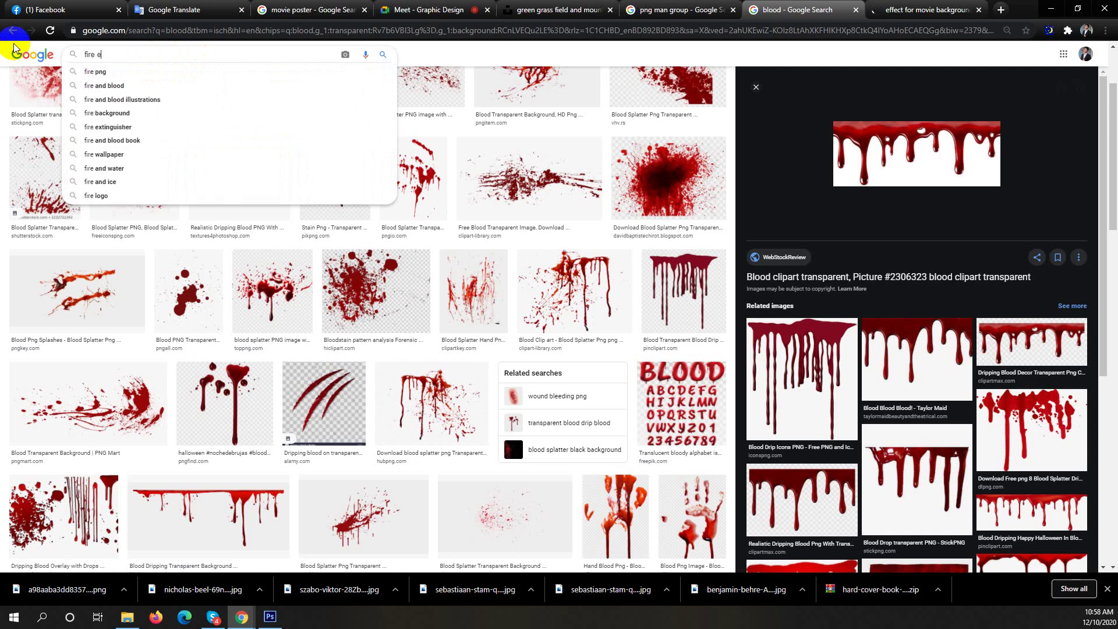
{"action": "type", "text": " e"}
{"action": "key", "text": "Down"}
{"action": "key", "text": "Down"}
{"action": "key", "text": "Down"}
{"action": "key", "text": "Down"}
{"action": "key", "text": "Down"}
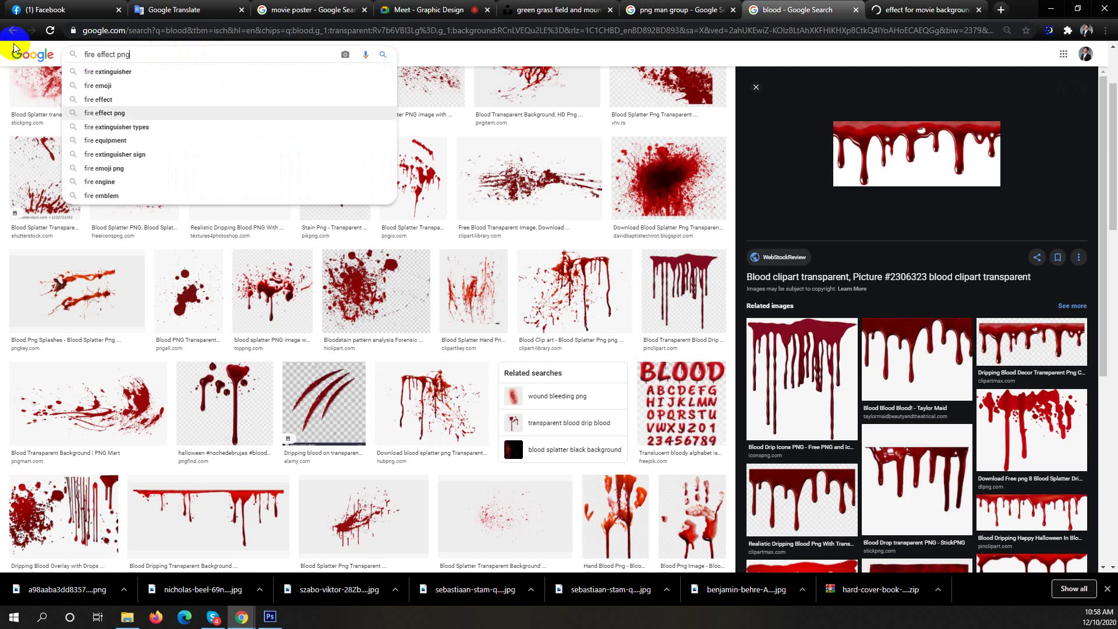
{"action": "key", "text": "Up"}
{"action": "key", "text": "Return"}
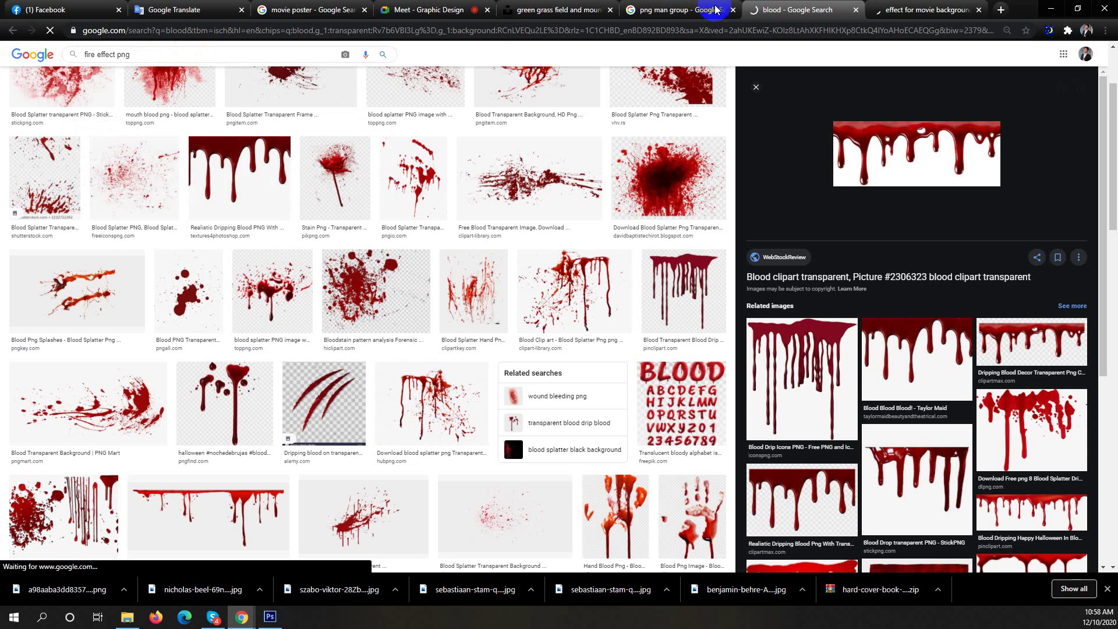
Change the effect for movie background tab's query to 'action background'.
{"action": "left_click", "coordinate": [905, 6]}
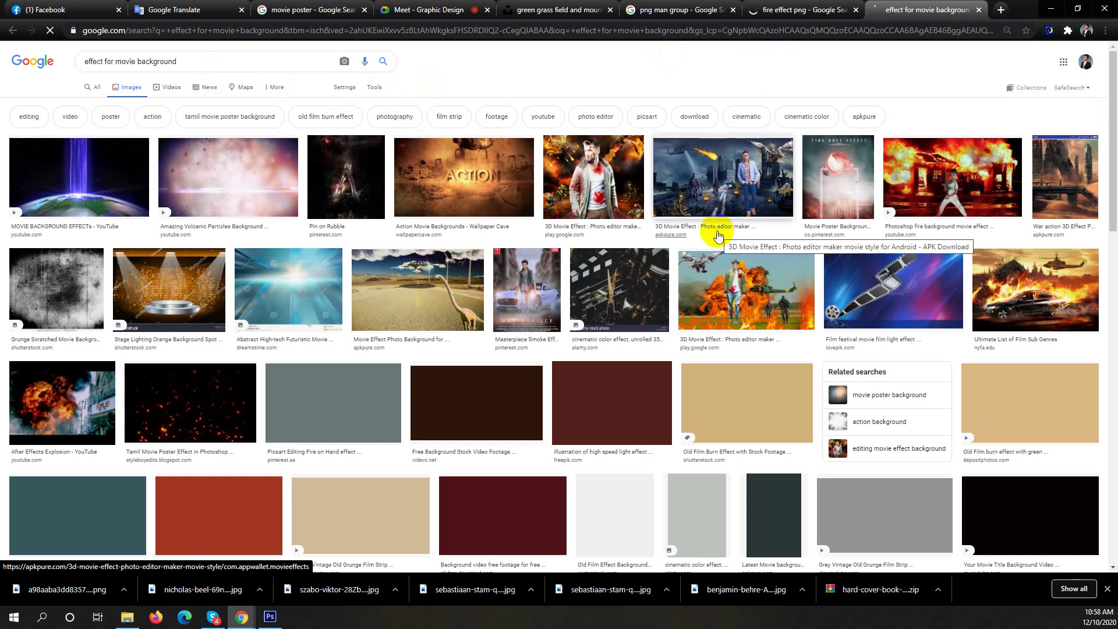
{"action": "scroll", "coordinate": [716, 236], "scroll_direction": "down", "scroll_amount": 1}
{"action": "scroll", "coordinate": [716, 236], "scroll_direction": "up", "scroll_amount": 1}
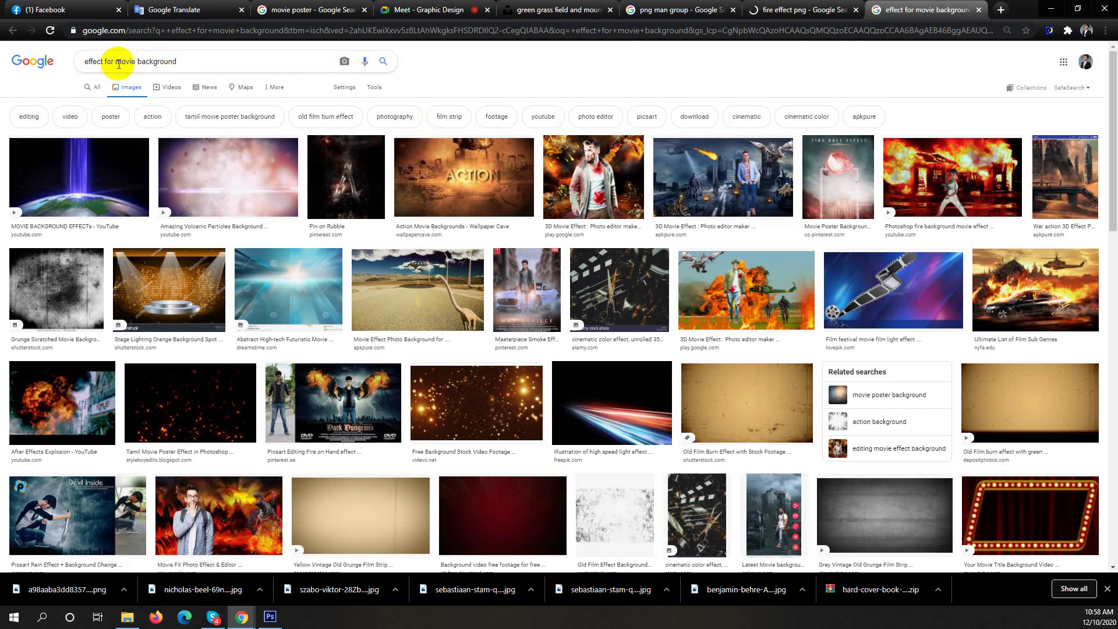
{"action": "left_click_drag", "start_coordinate": [136, 62], "coordinate": [43, 58]}
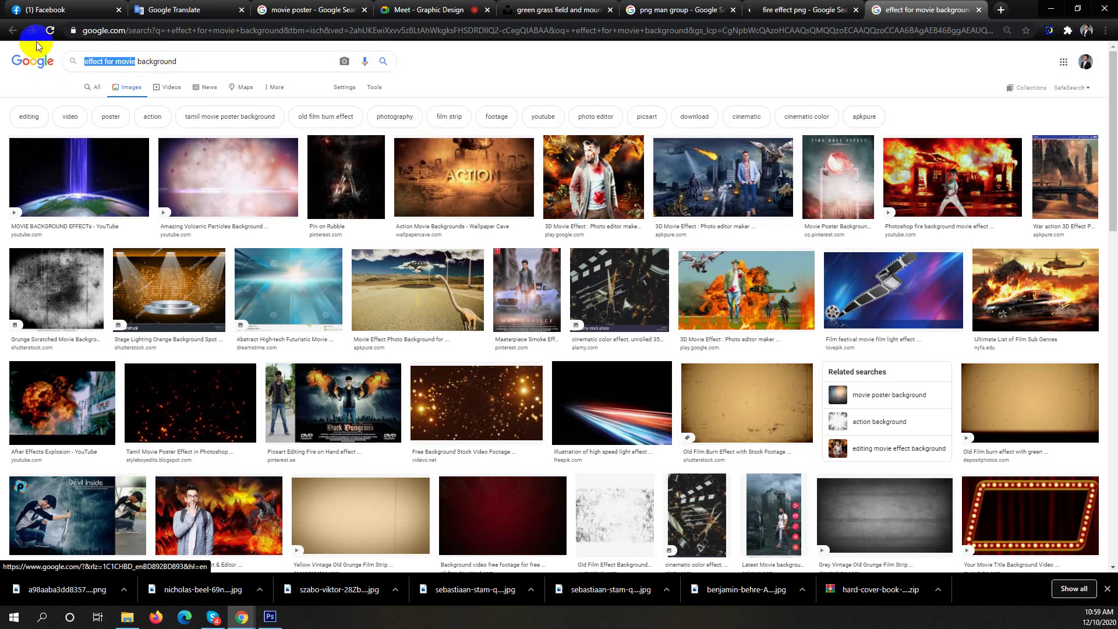
{"action": "type", "text": "action"}
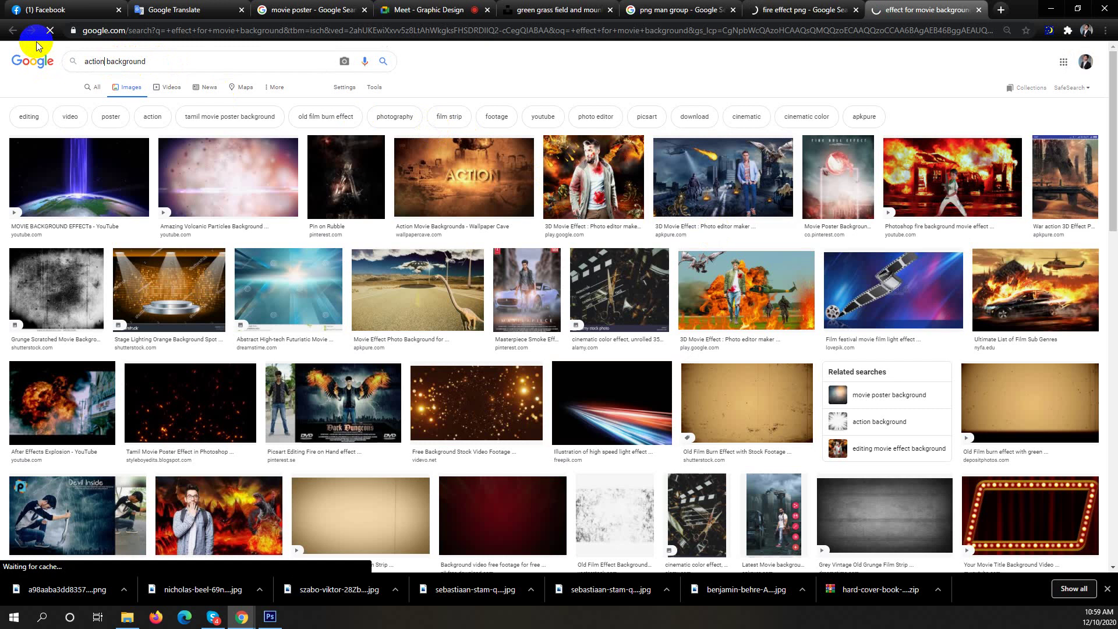
Browse the fire effect png results, previewing the first flame image, then view action background results.
{"action": "left_click", "coordinate": [770, 5]}
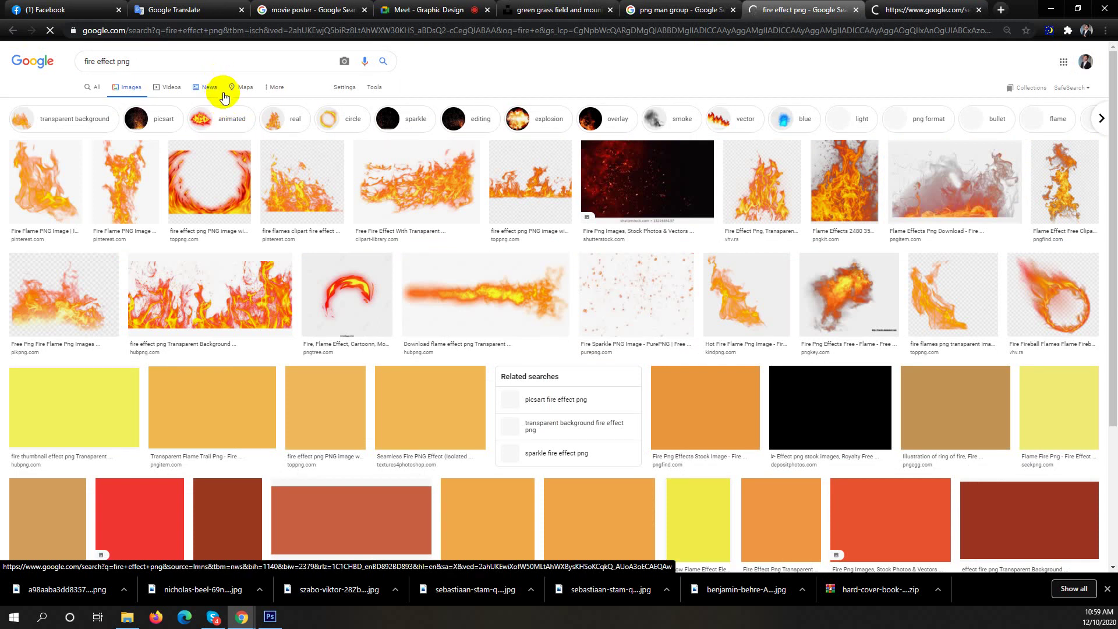
{"action": "left_click", "coordinate": [390, 118]}
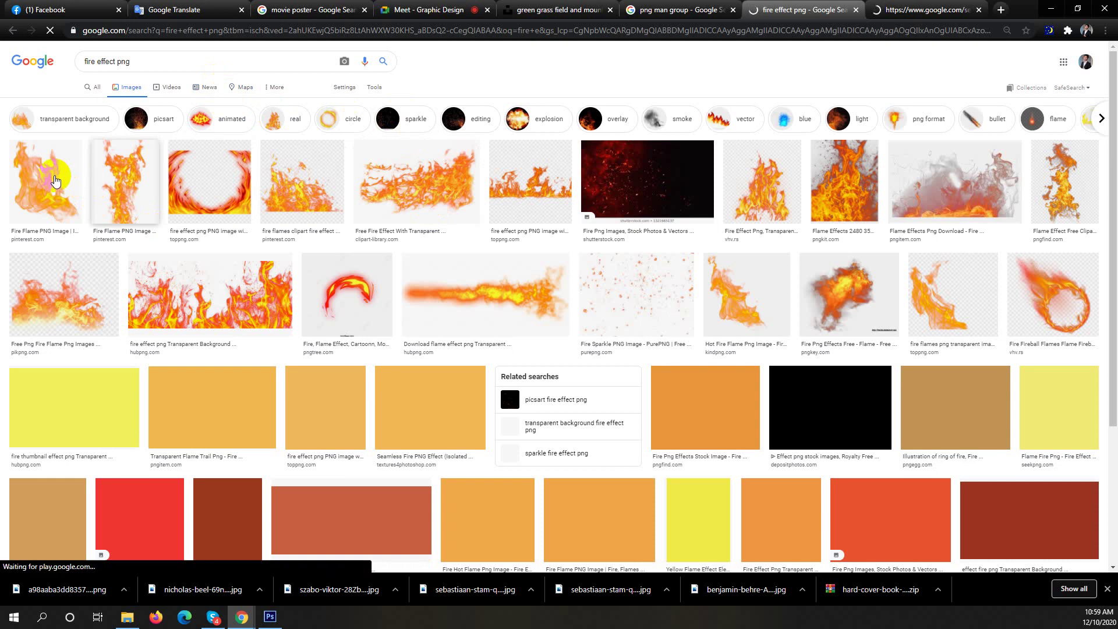
{"action": "left_click", "coordinate": [55, 181]}
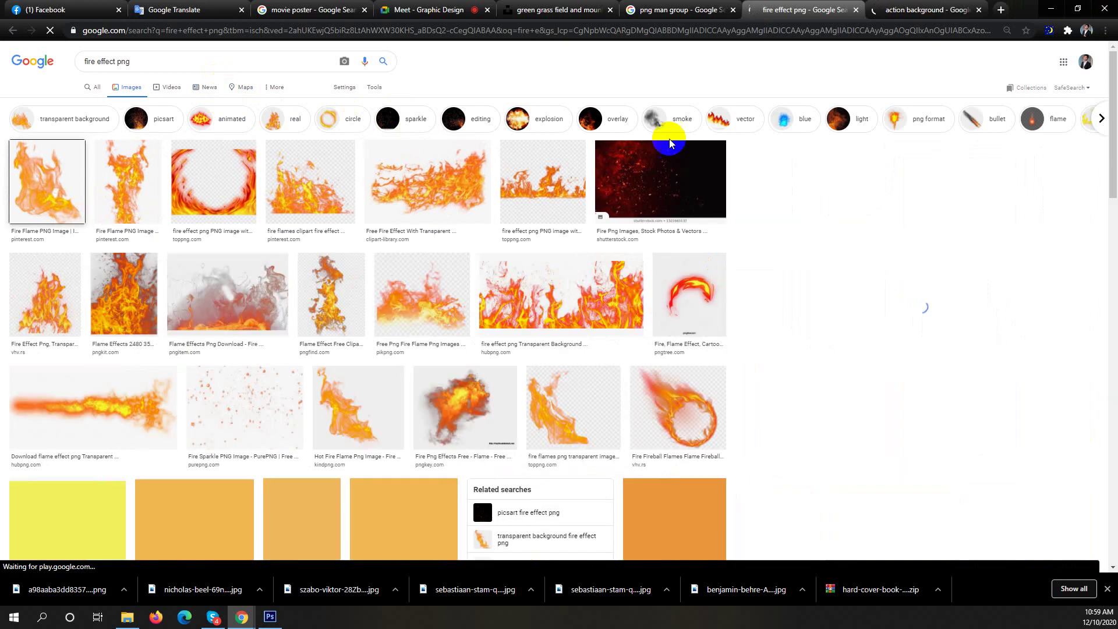
{"action": "scroll", "coordinate": [547, 123], "scroll_direction": "down", "scroll_amount": 1}
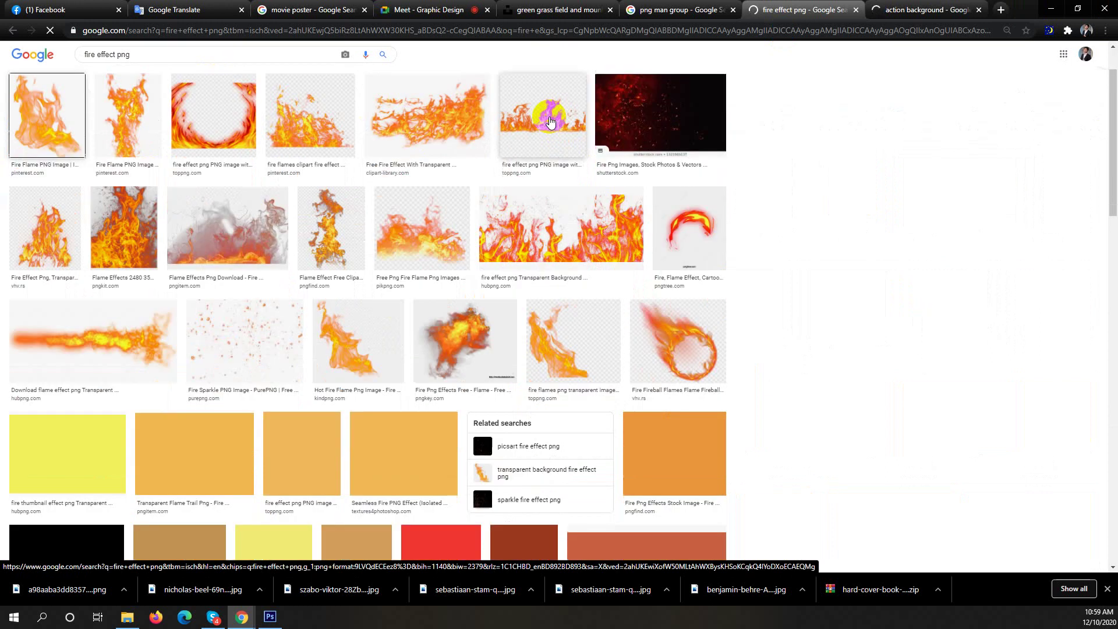
{"action": "scroll", "coordinate": [549, 134], "scroll_direction": "up", "scroll_amount": 1}
{"action": "scroll", "coordinate": [547, 131], "scroll_direction": "up", "scroll_amount": 1}
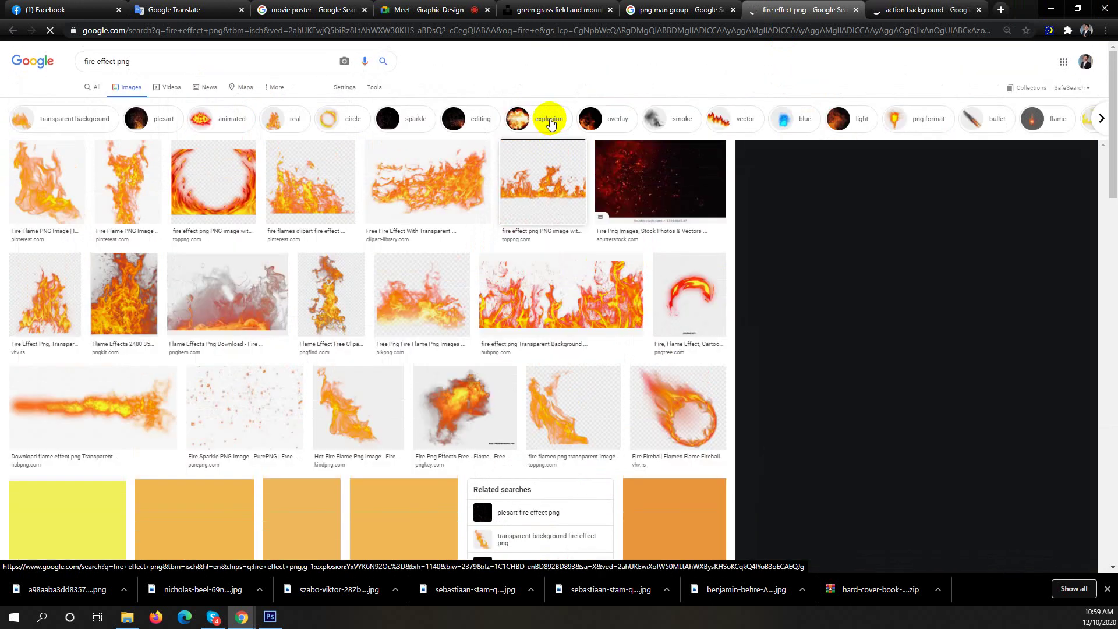
{"action": "left_click", "coordinate": [911, 4]}
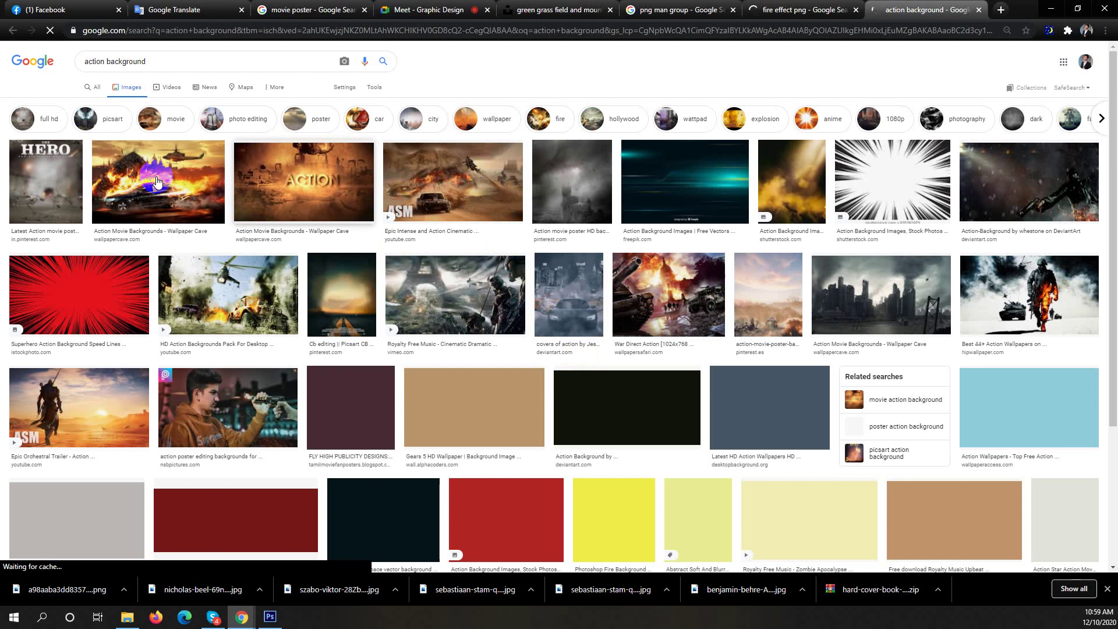
Preview the burning-car action background and browse further through the results.
{"action": "left_click", "coordinate": [801, 6]}
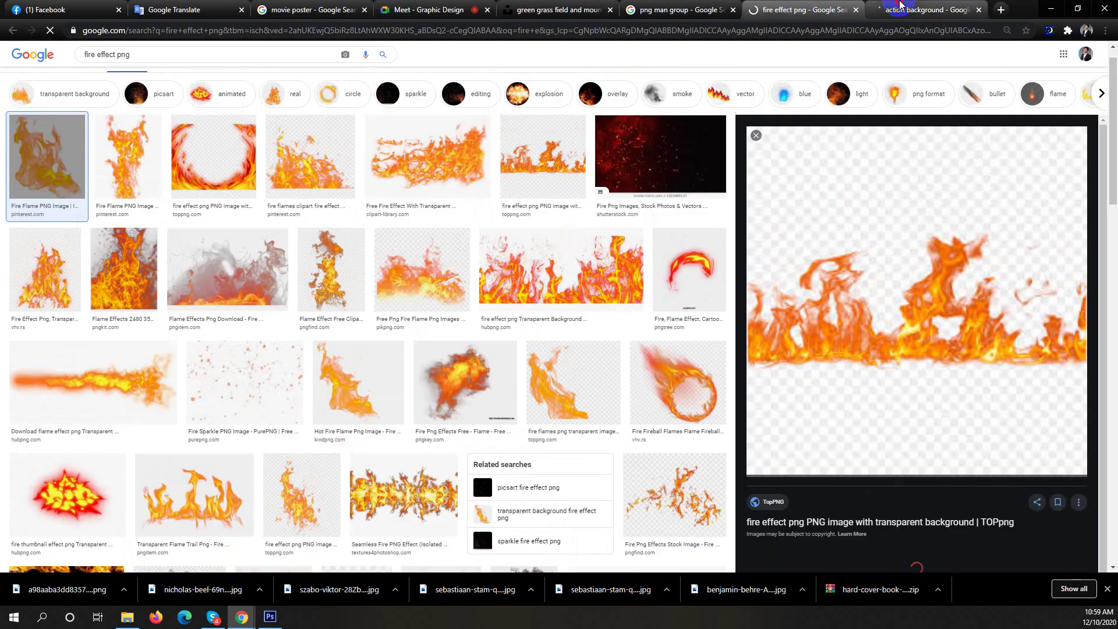
{"action": "left_click", "coordinate": [900, 6]}
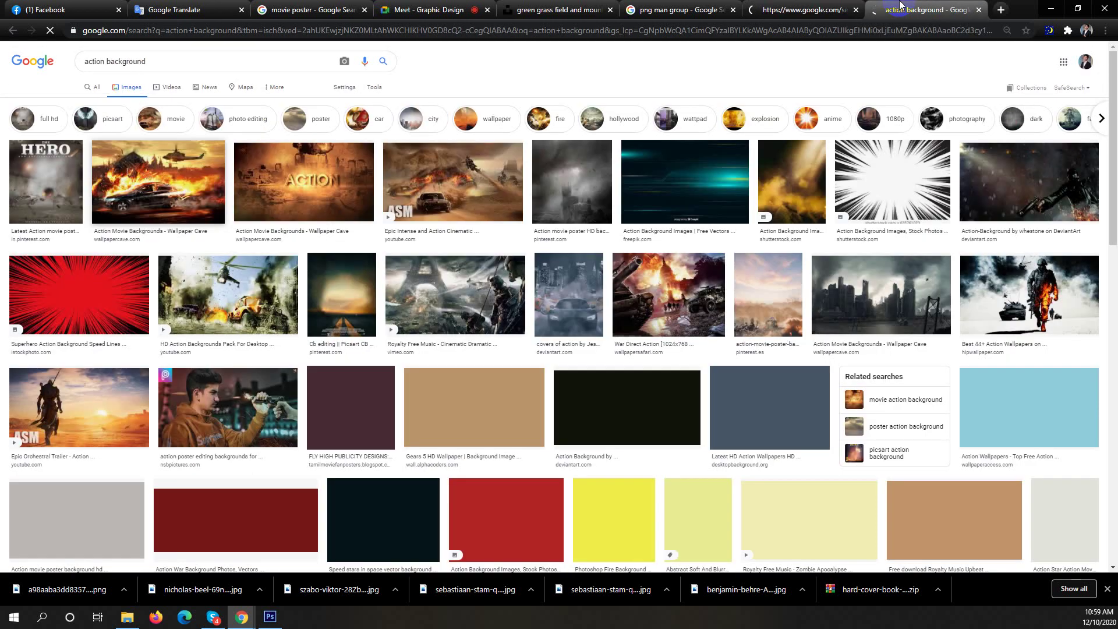
{"action": "left_click", "coordinate": [141, 166]}
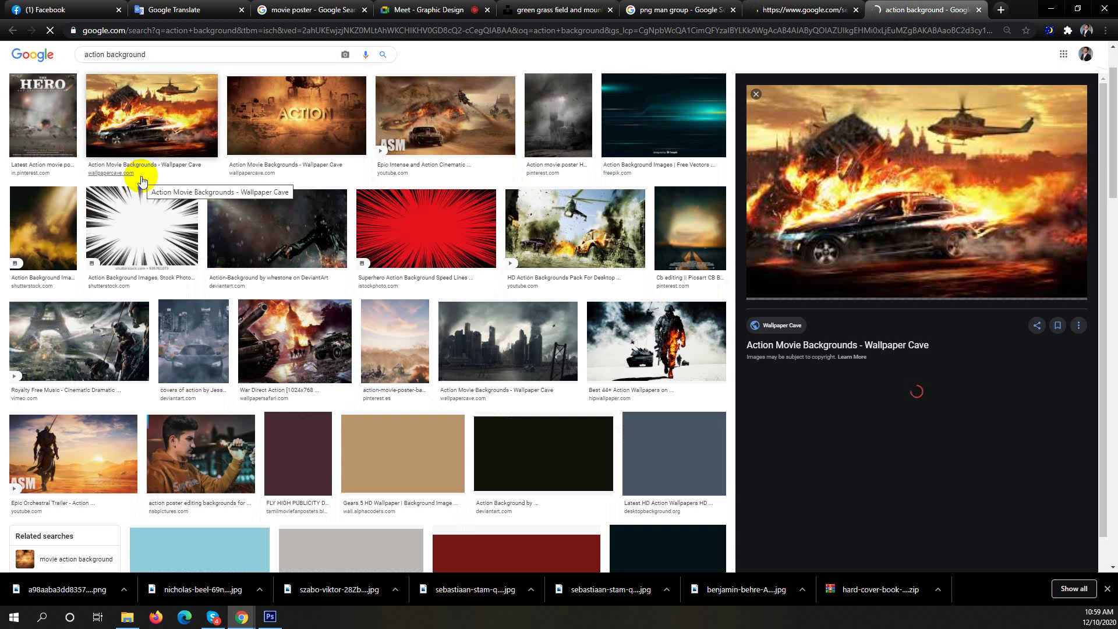
{"action": "left_click", "coordinate": [453, 101]}
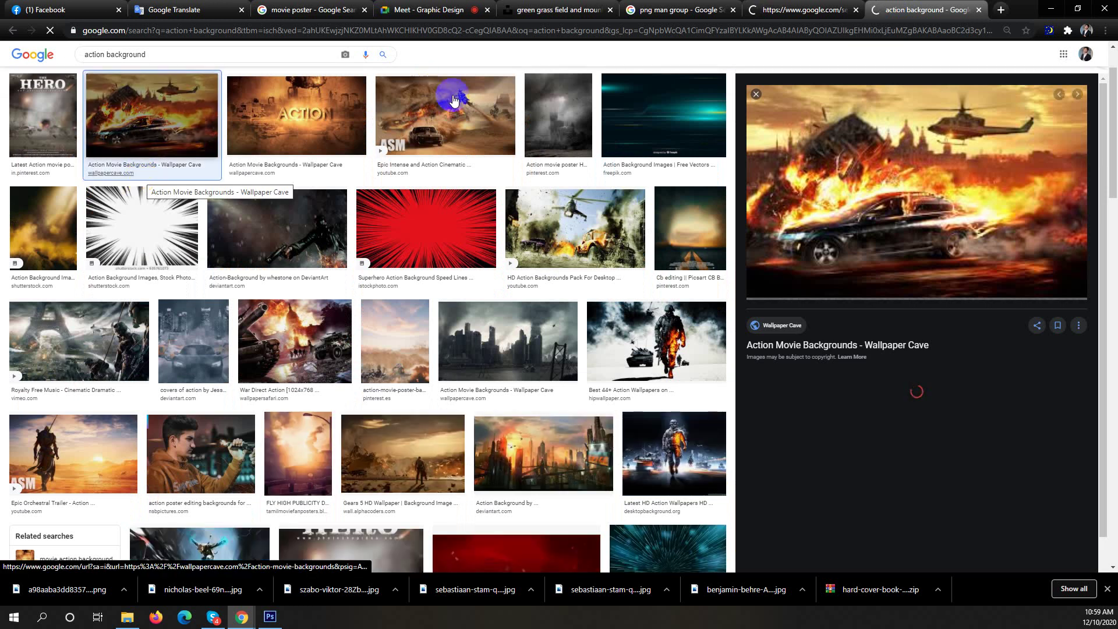
{"action": "left_click", "coordinate": [577, 168]}
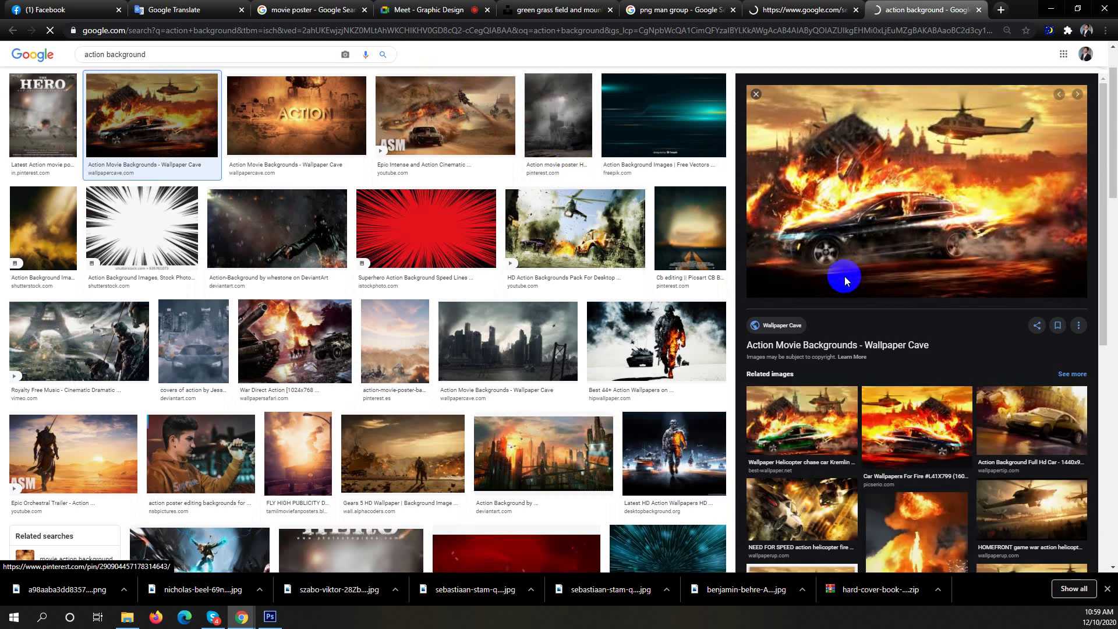
{"action": "scroll", "coordinate": [844, 279], "scroll_direction": "down", "scroll_amount": 3}
{"action": "scroll", "coordinate": [844, 279], "scroll_direction": "down", "scroll_amount": 1}
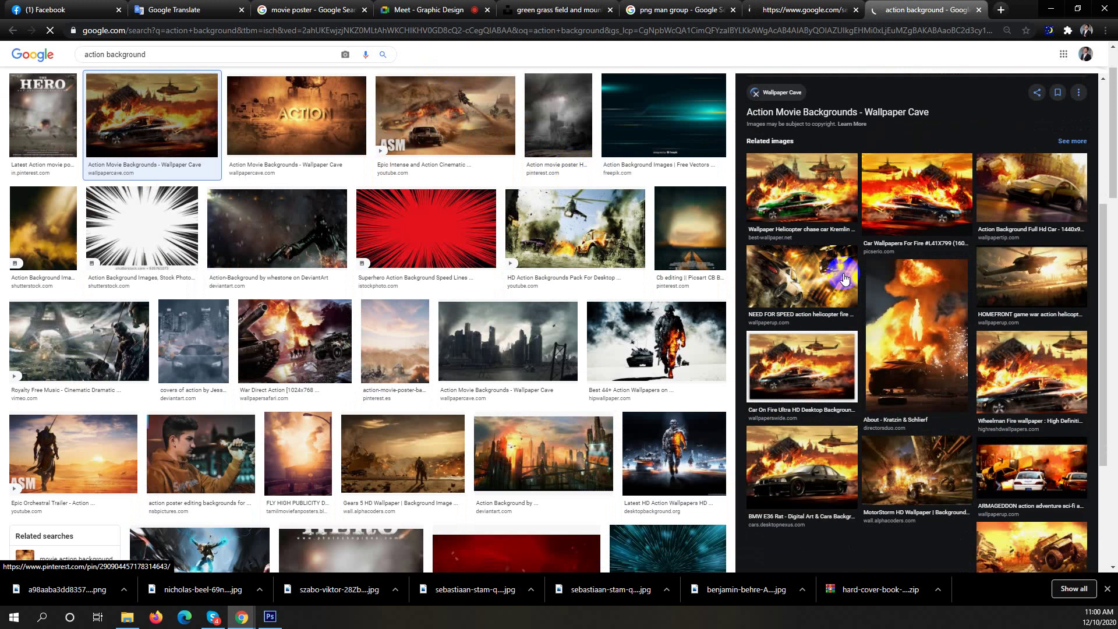
{"action": "scroll", "coordinate": [844, 278], "scroll_direction": "down", "scroll_amount": 3}
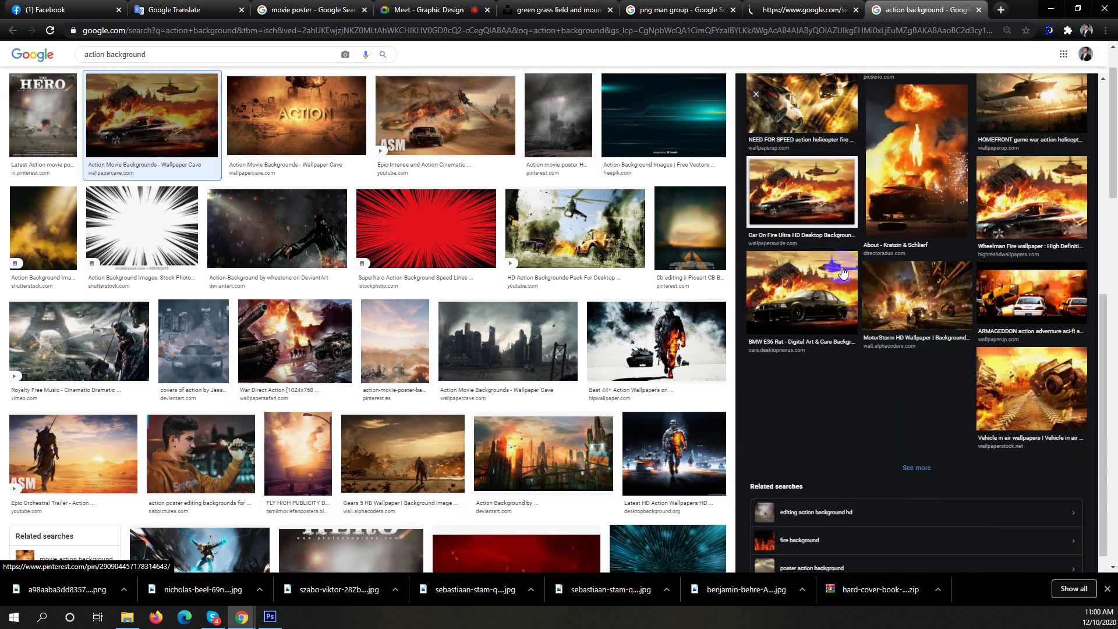
Close the 'png man group' tab, leaving the fire effect png explosion results.
{"action": "left_click", "coordinate": [825, 8]}
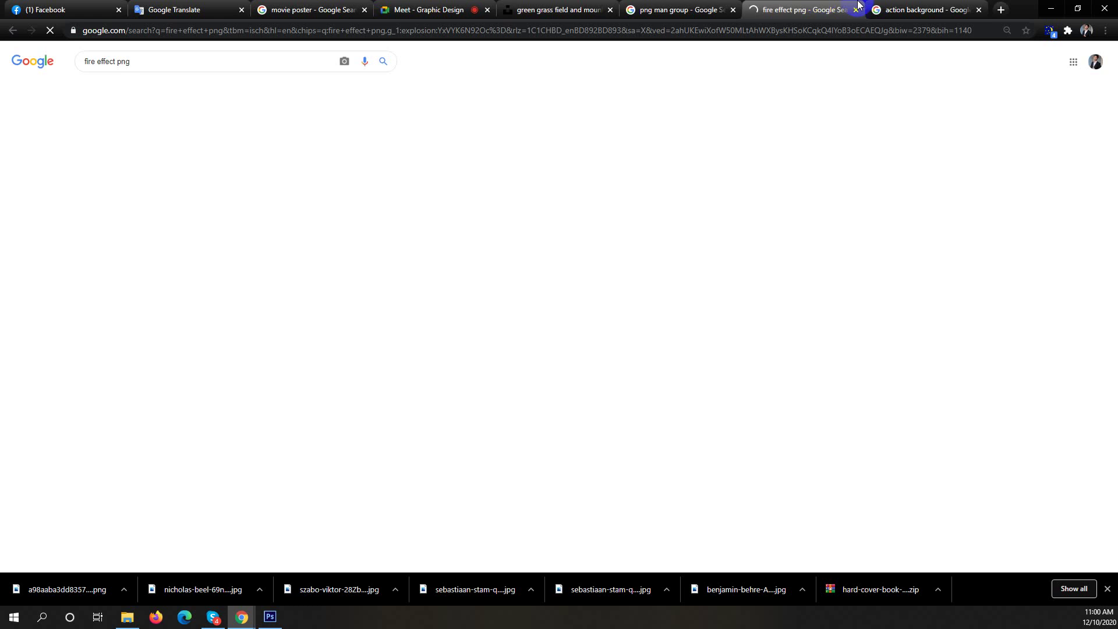
{"action": "left_click", "coordinate": [706, 8]}
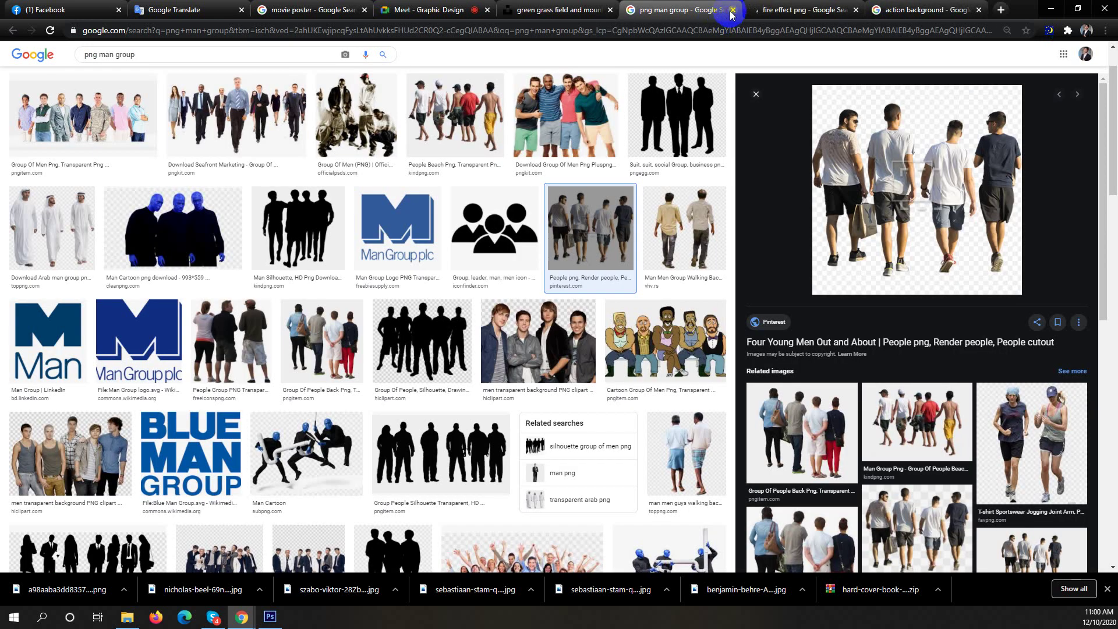
{"action": "left_click", "coordinate": [732, 10]}
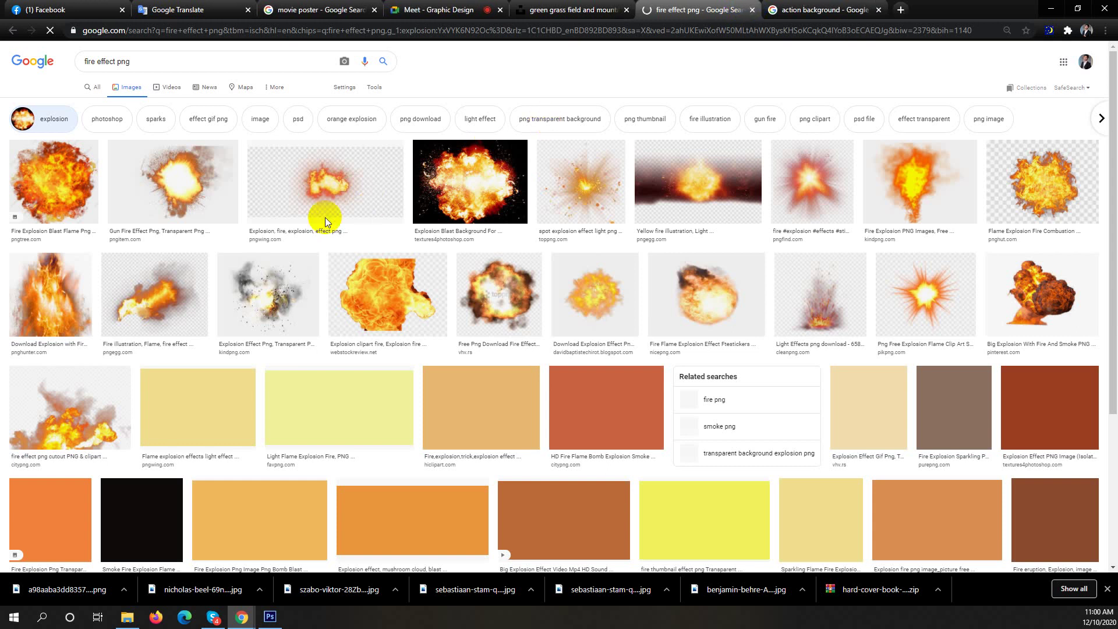
Save the Big Explosion With Fire And Smoke PNG to the Desktop and return to Photoshop.
{"action": "left_click", "coordinate": [1029, 299]}
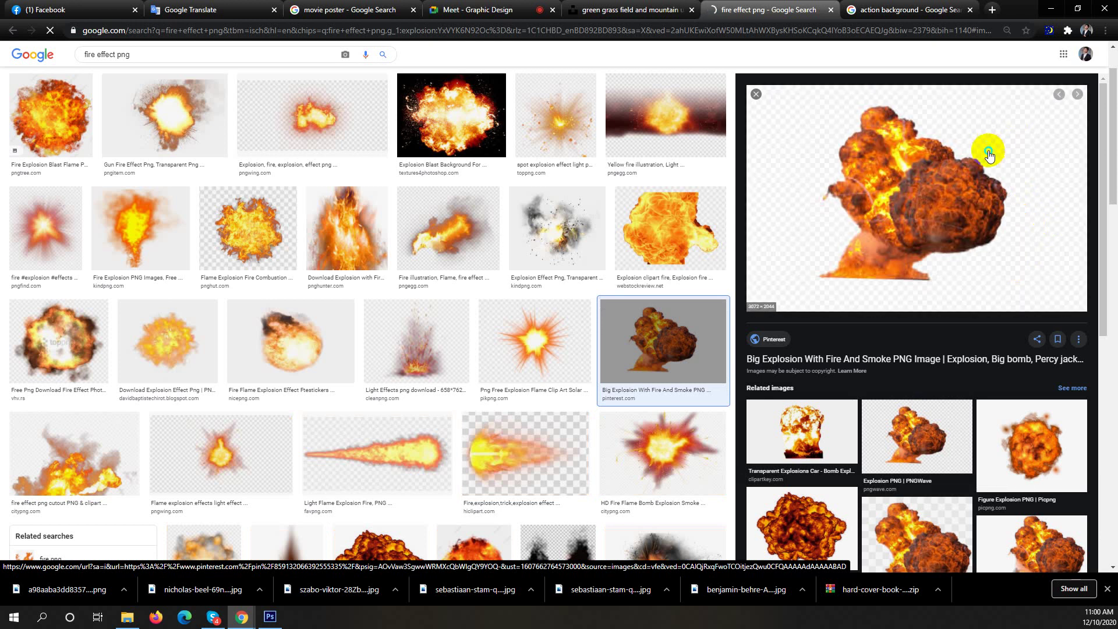
{"action": "right_click", "coordinate": [989, 152]}
{"action": "left_click", "coordinate": [976, 260]}
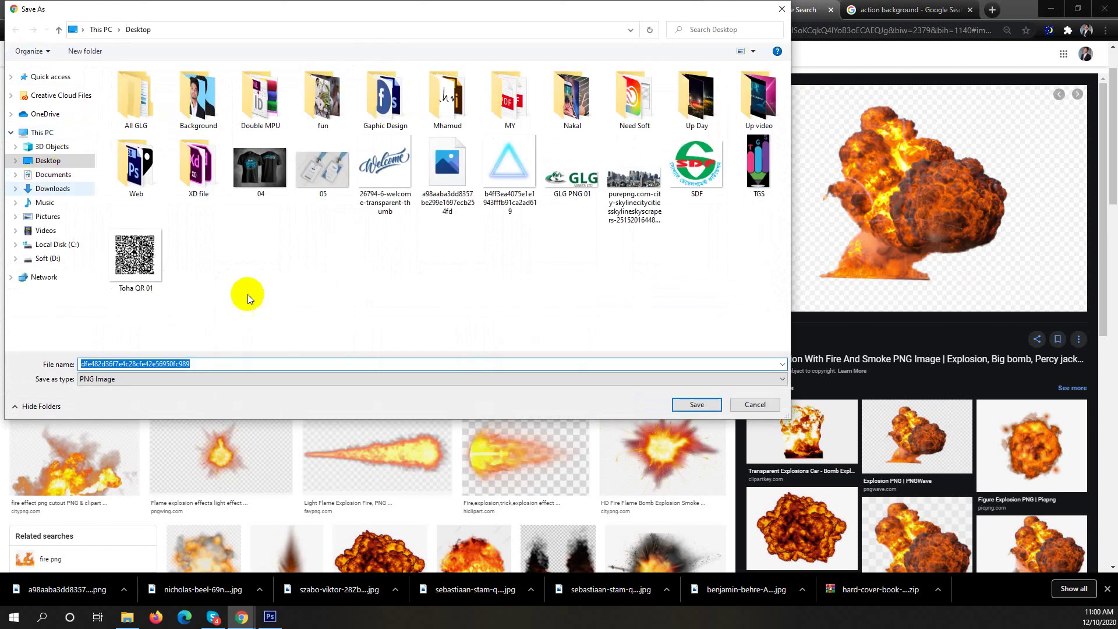
{"action": "left_click", "coordinate": [707, 407]}
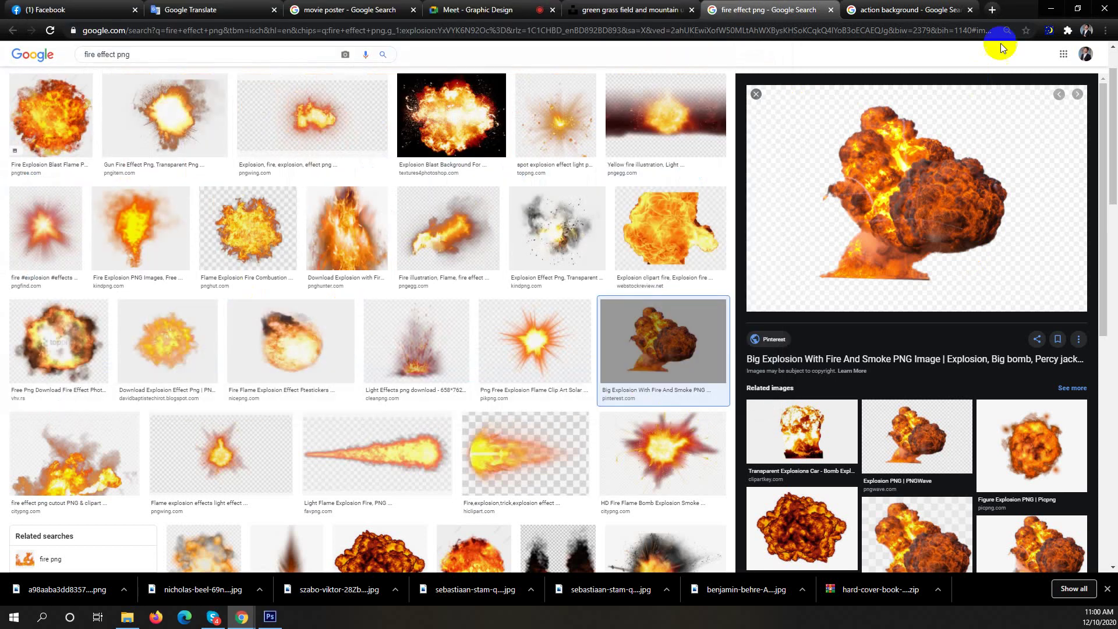
{"action": "left_click", "coordinate": [1050, 10]}
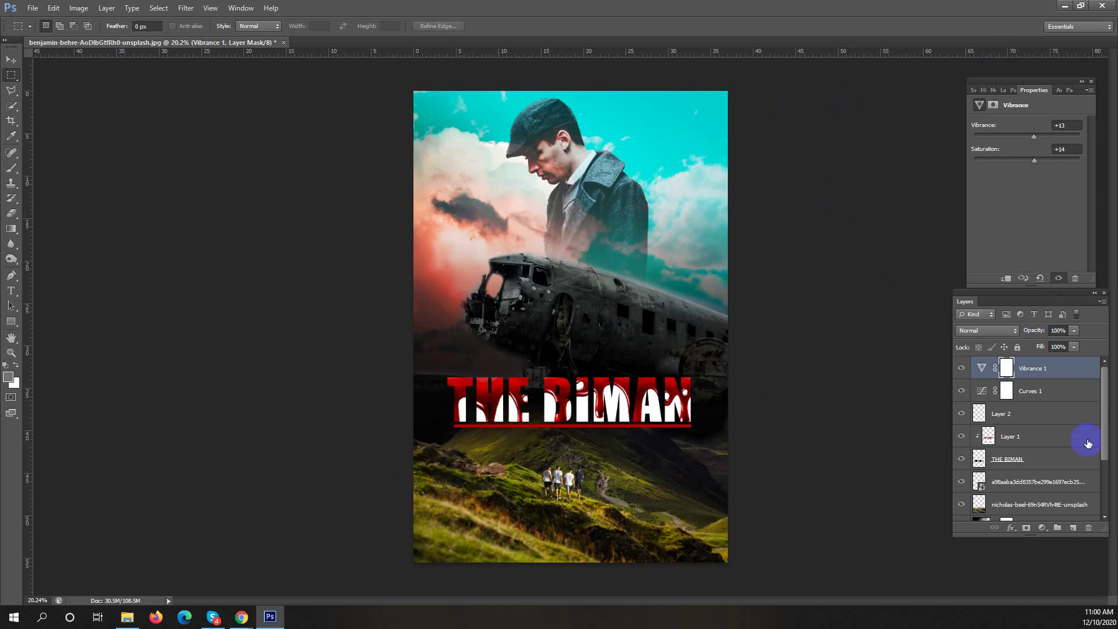
Toggle Layer 2 and the mountain landscape layer visibility to check their contents.
{"action": "scroll", "coordinate": [1025, 437], "scroll_direction": "down", "scroll_amount": 1}
{"action": "scroll", "coordinate": [1025, 438], "scroll_direction": "up", "scroll_amount": 1}
{"action": "left_click", "coordinate": [972, 414]}
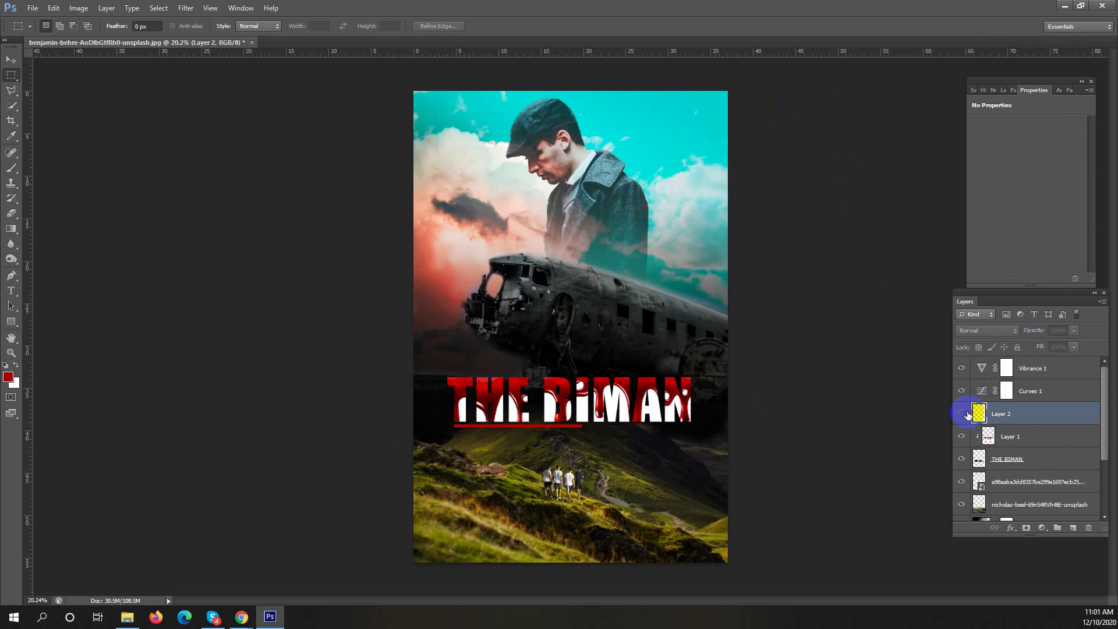
{"action": "left_click", "coordinate": [966, 413]}
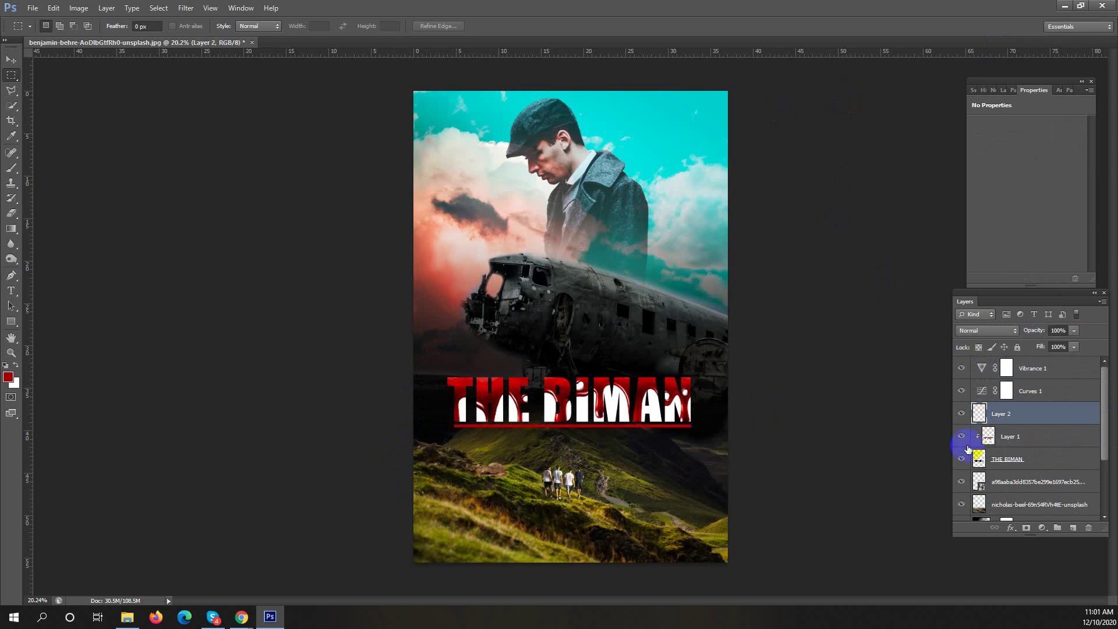
{"action": "left_click", "coordinate": [961, 503]}
{"action": "scroll", "coordinate": [963, 501], "scroll_direction": "down", "scroll_amount": 2}
{"action": "left_click", "coordinate": [961, 459]}
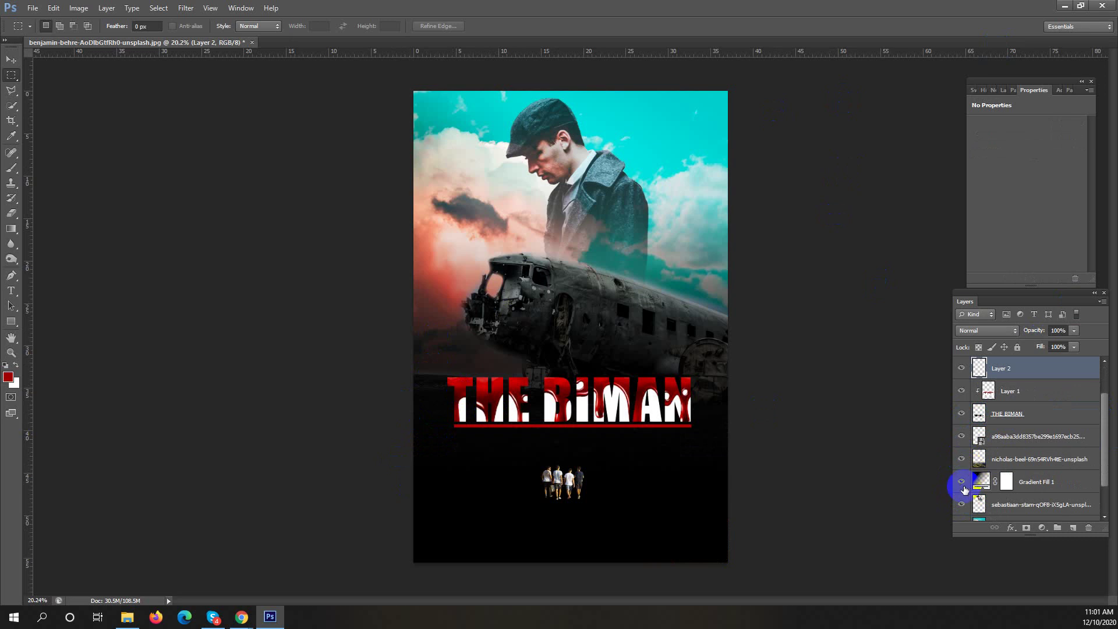
Select Gradient Fill 1 and create the empty Layer 3 above it.
{"action": "left_click", "coordinate": [1048, 483]}
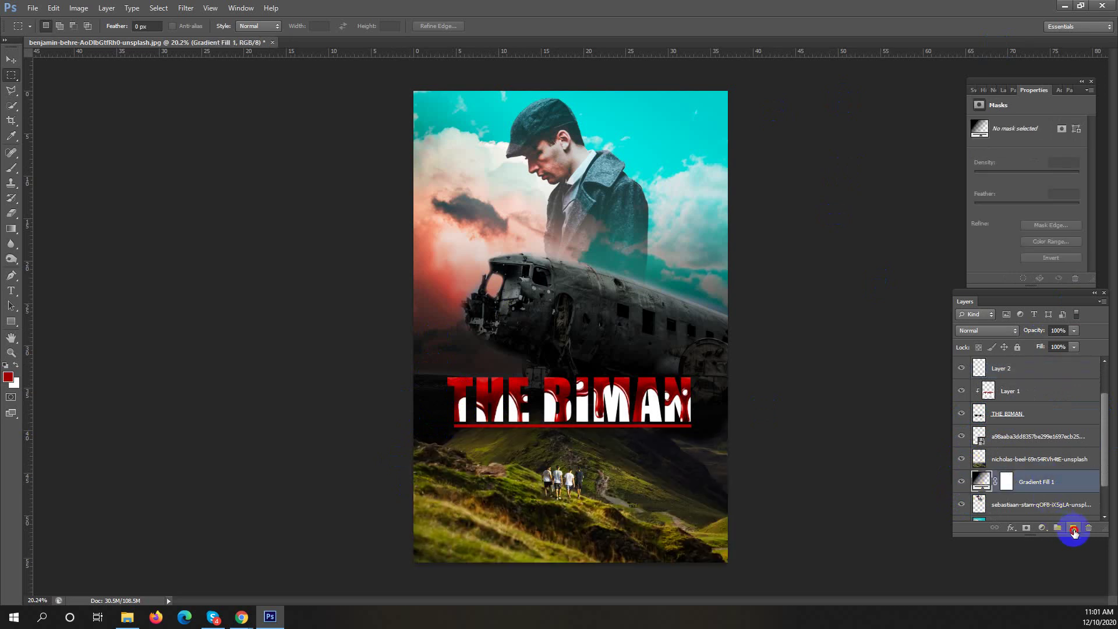
{"action": "left_click", "coordinate": [1073, 527]}
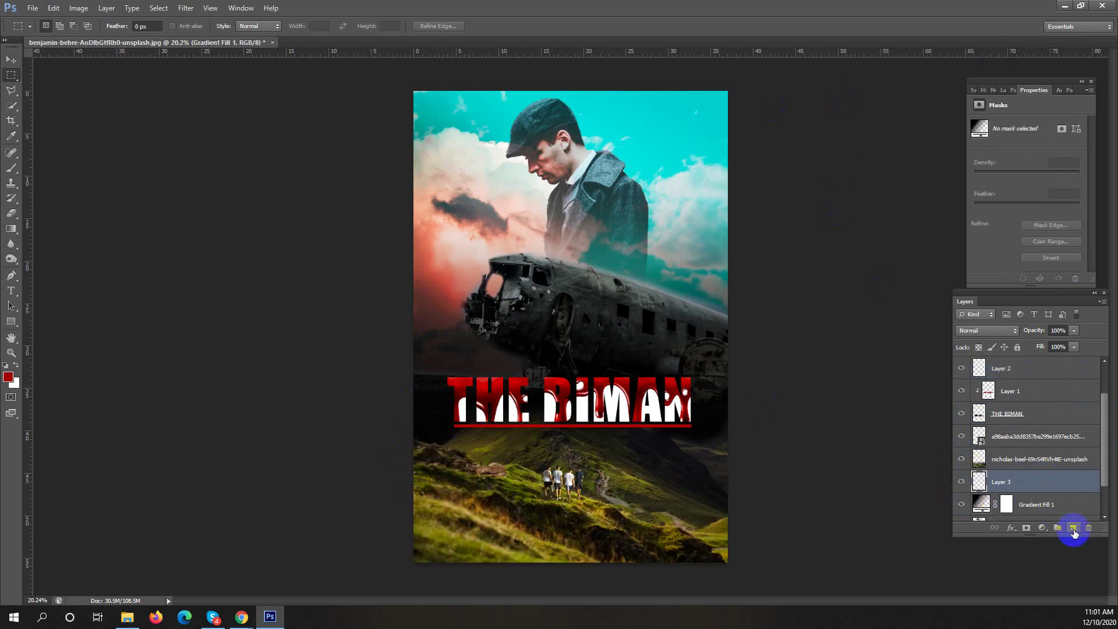
{"action": "left_click", "coordinate": [33, 8]}
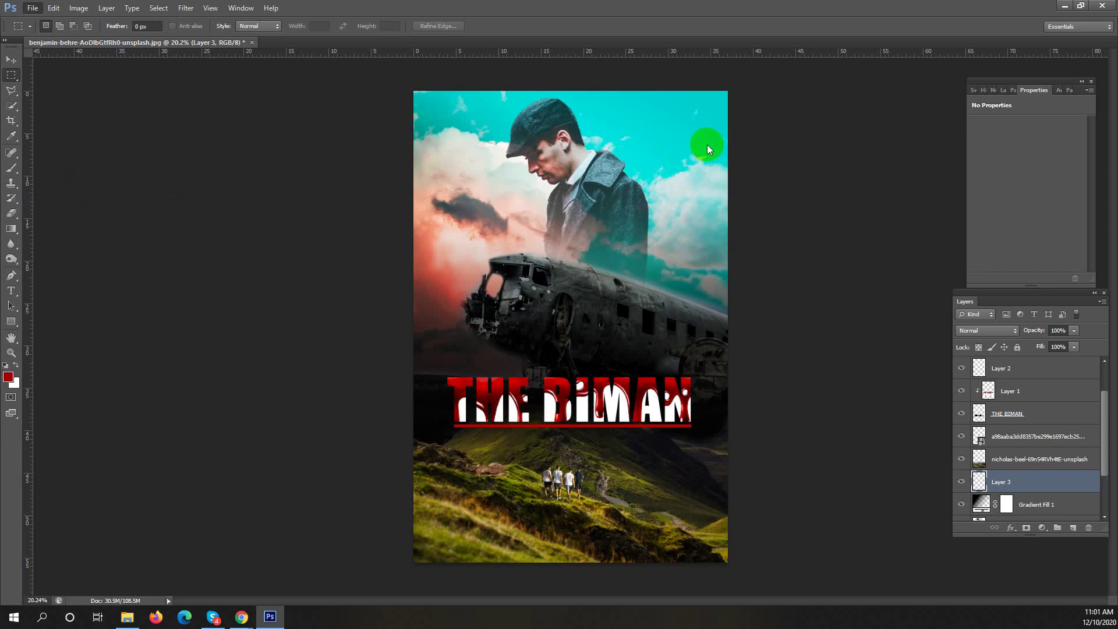
Place the explosion PNG from the Desktop into the poster with File > Place.
{"action": "key", "text": "alt+f"}
{"action": "key", "text": "l"}
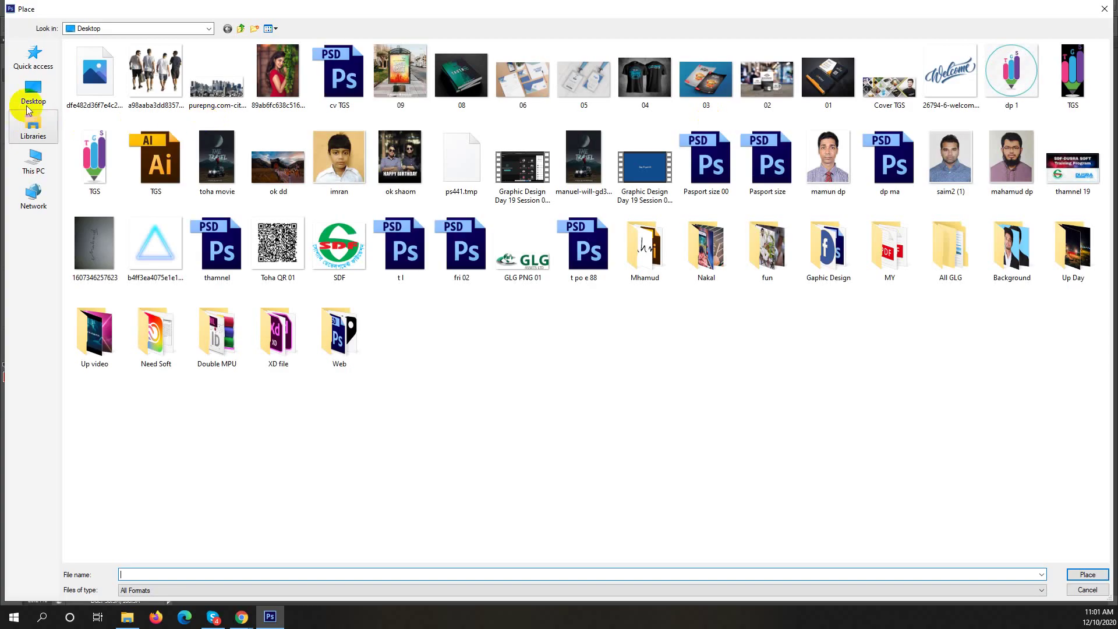
{"action": "left_click", "coordinate": [34, 91]}
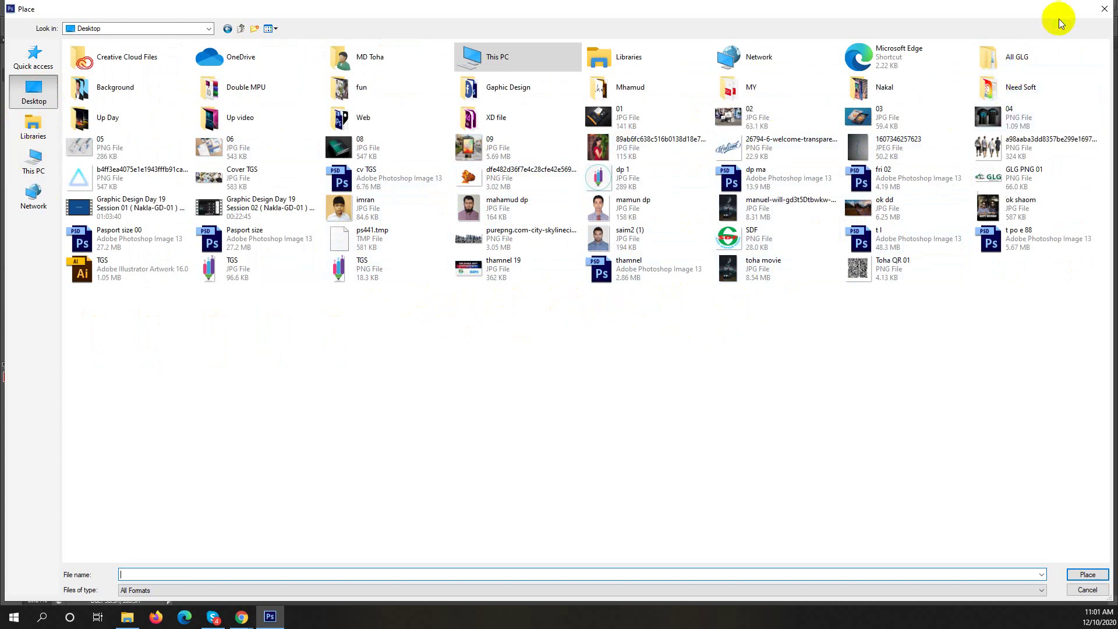
{"action": "left_click", "coordinate": [472, 175]}
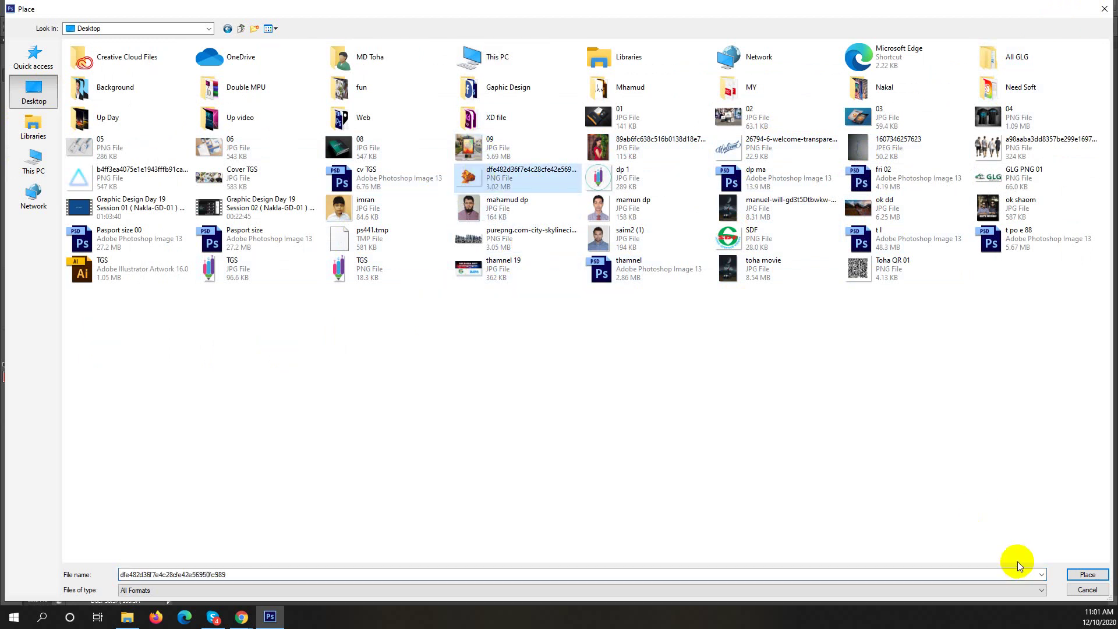
{"action": "left_click", "coordinate": [1074, 575]}
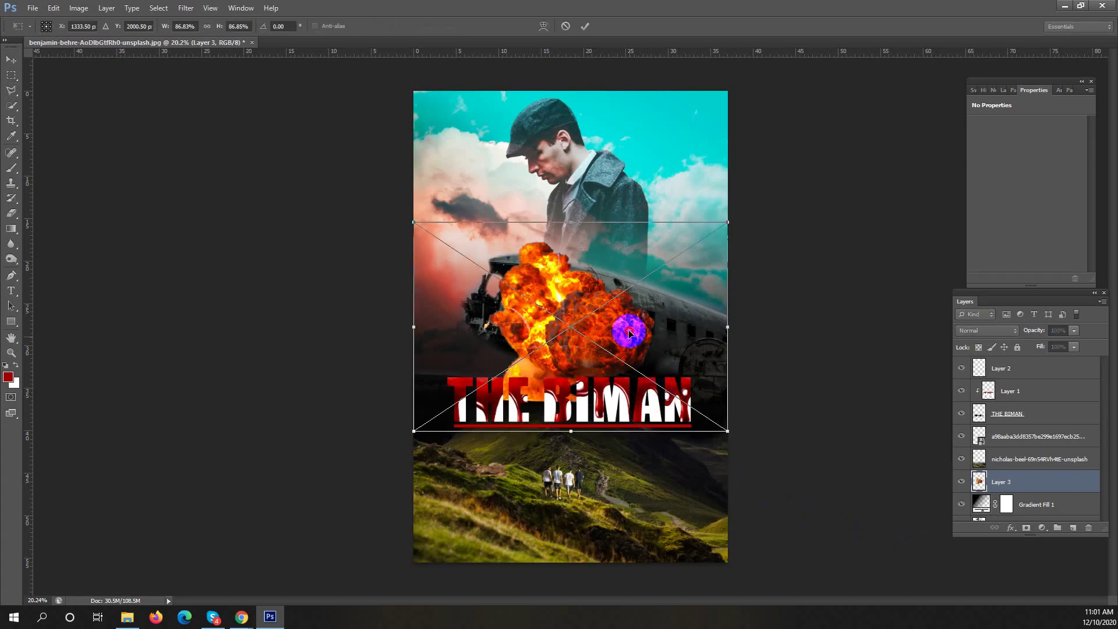
Move the explosion to the left edge, rotate it about 11°, shrink it slightly and commit.
{"action": "left_click_drag", "start_coordinate": [613, 365], "coordinate": [494, 415]}
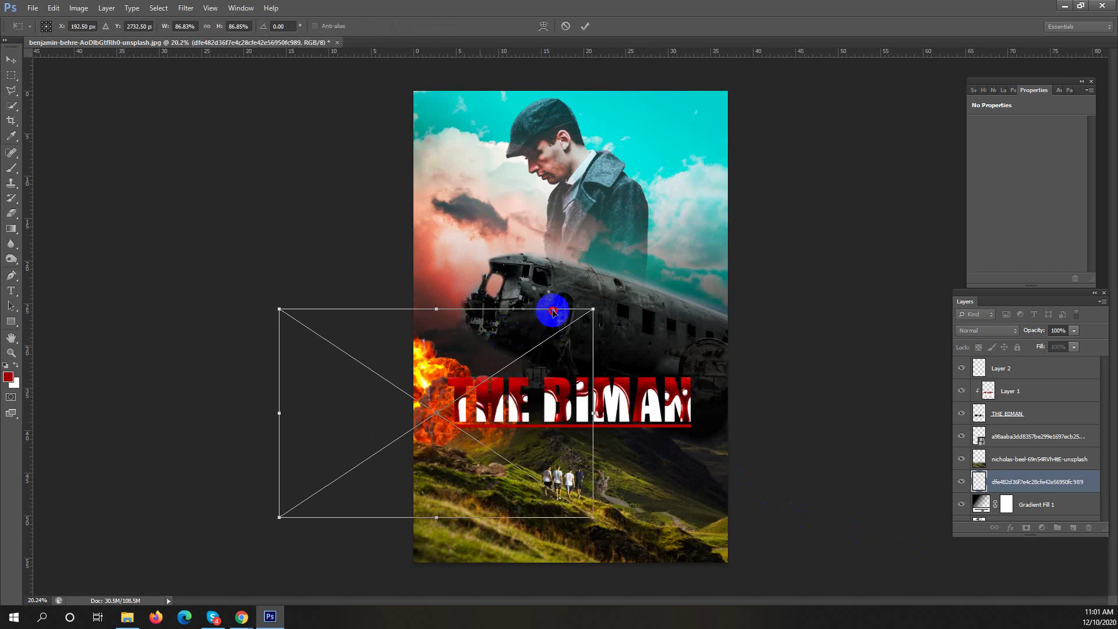
{"action": "left_click_drag", "start_coordinate": [552, 309], "coordinate": [496, 326]}
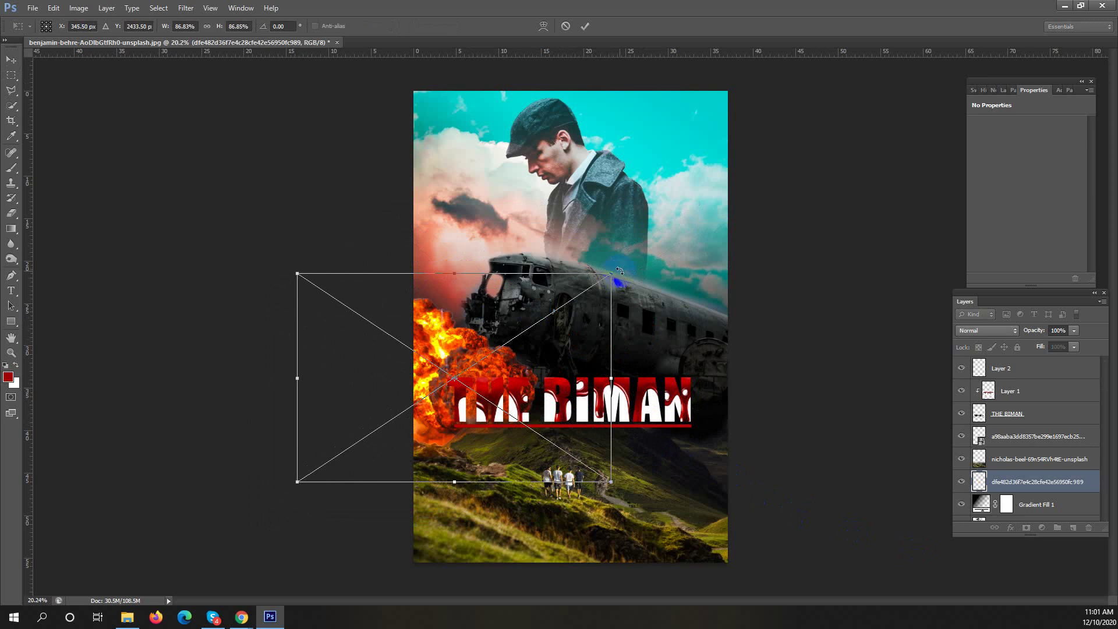
{"action": "left_click_drag", "start_coordinate": [619, 271], "coordinate": [640, 304]}
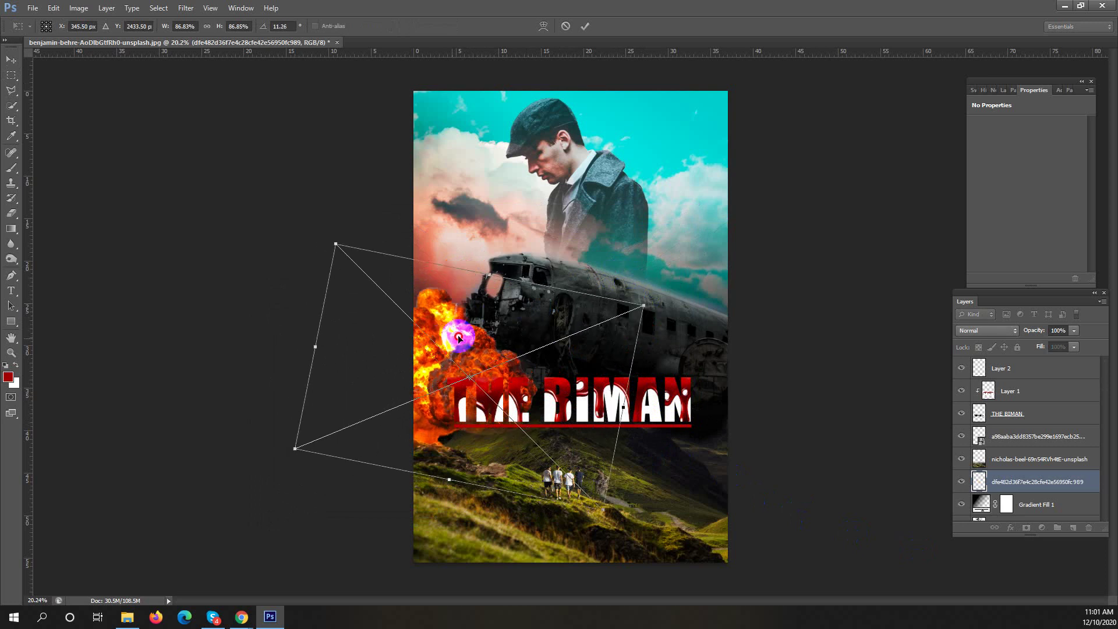
{"action": "left_click_drag", "start_coordinate": [458, 334], "coordinate": [453, 394]}
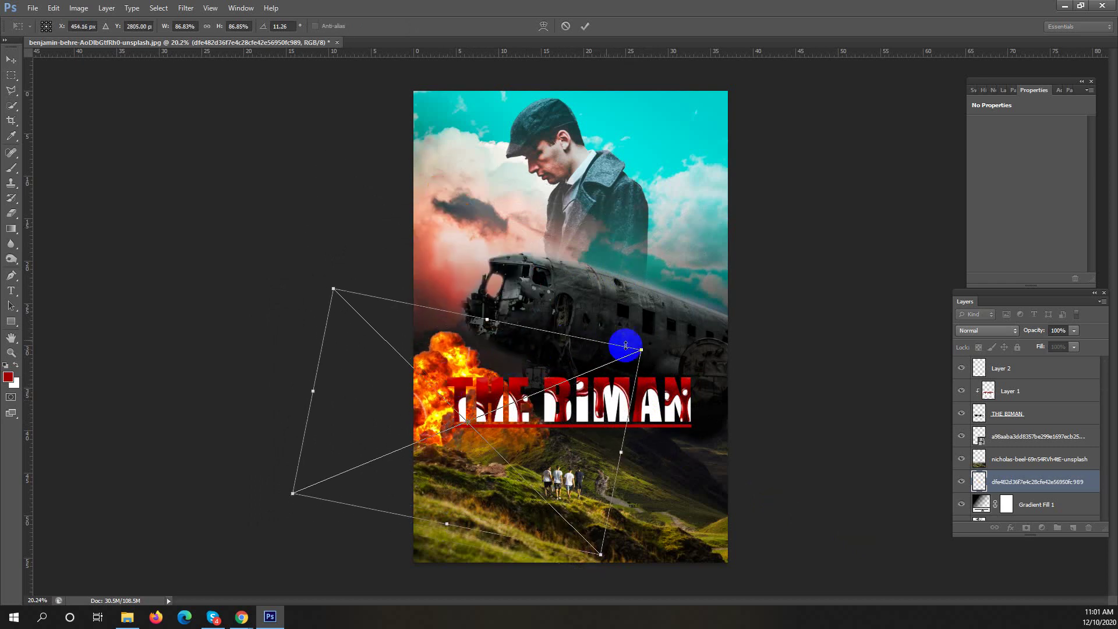
{"action": "left_click_drag", "start_coordinate": [639, 352], "coordinate": [620, 357]}
{"action": "left_click_drag", "start_coordinate": [452, 356], "coordinate": [453, 357]}
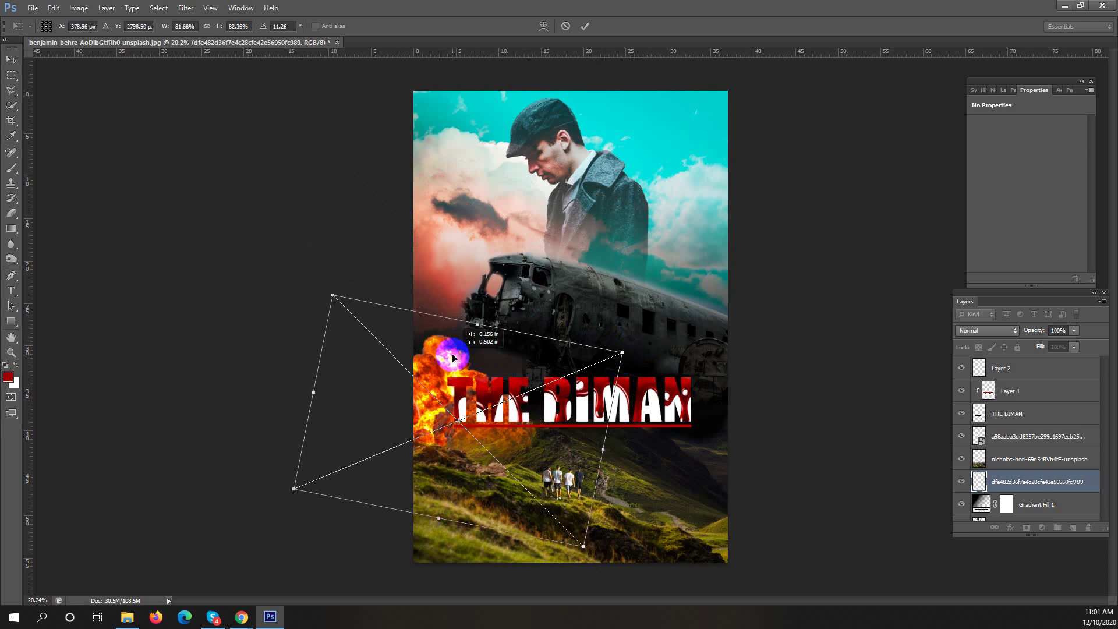
{"action": "key", "text": "m"}
{"action": "key", "text": "Return"}
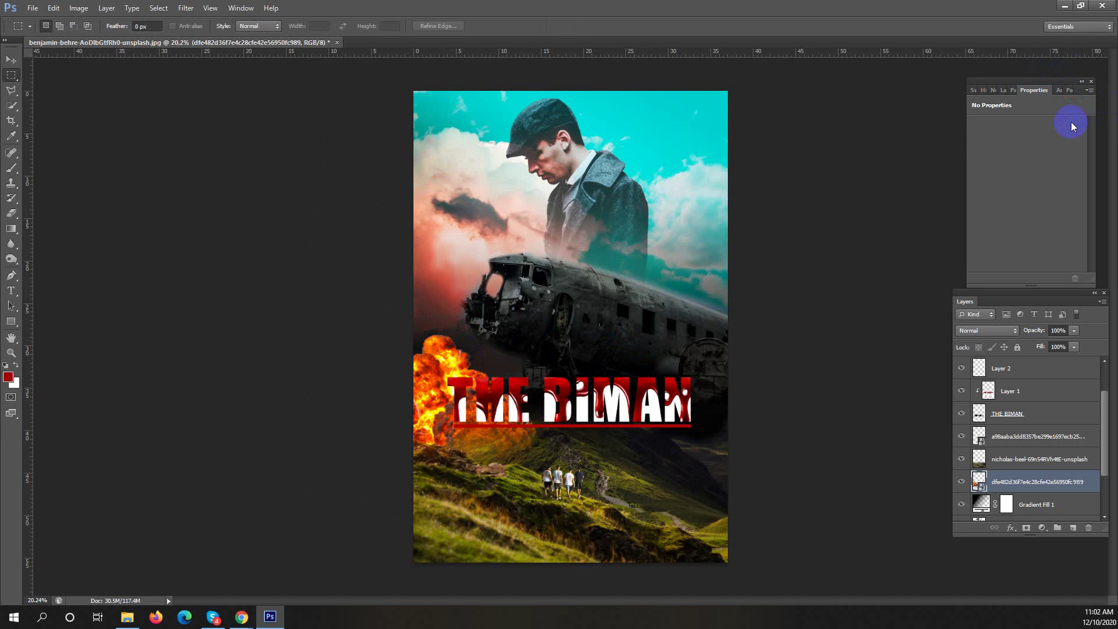
{"action": "left_click", "coordinate": [1070, 331]}
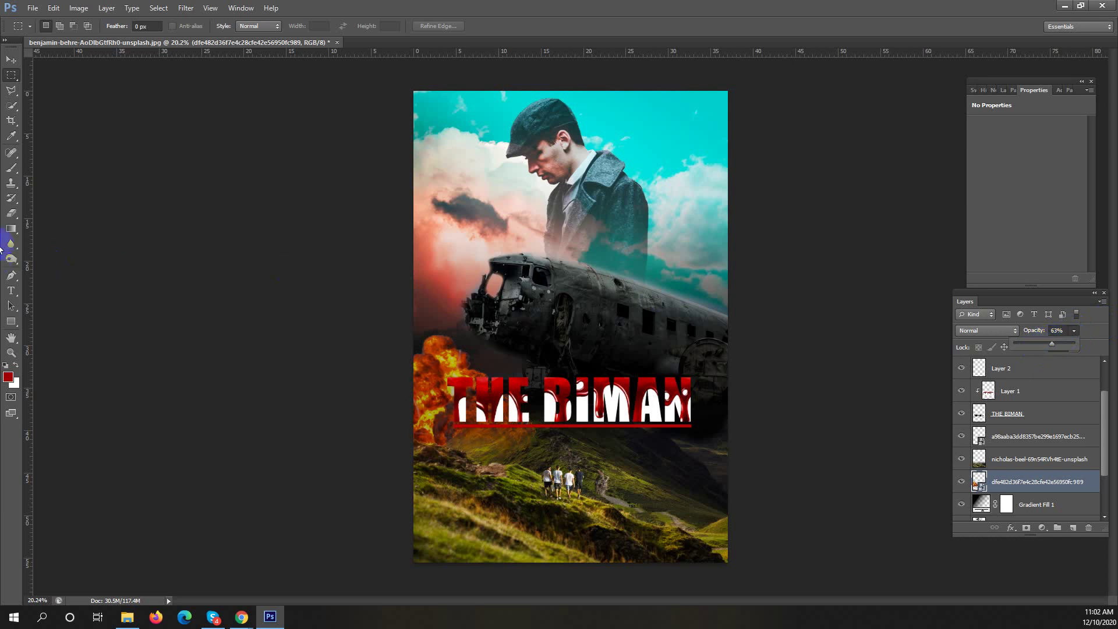
Rasterize the explosion and erase its edges over the hill with a soft 1300 px eraser.
{"action": "left_click", "coordinate": [11, 213]}
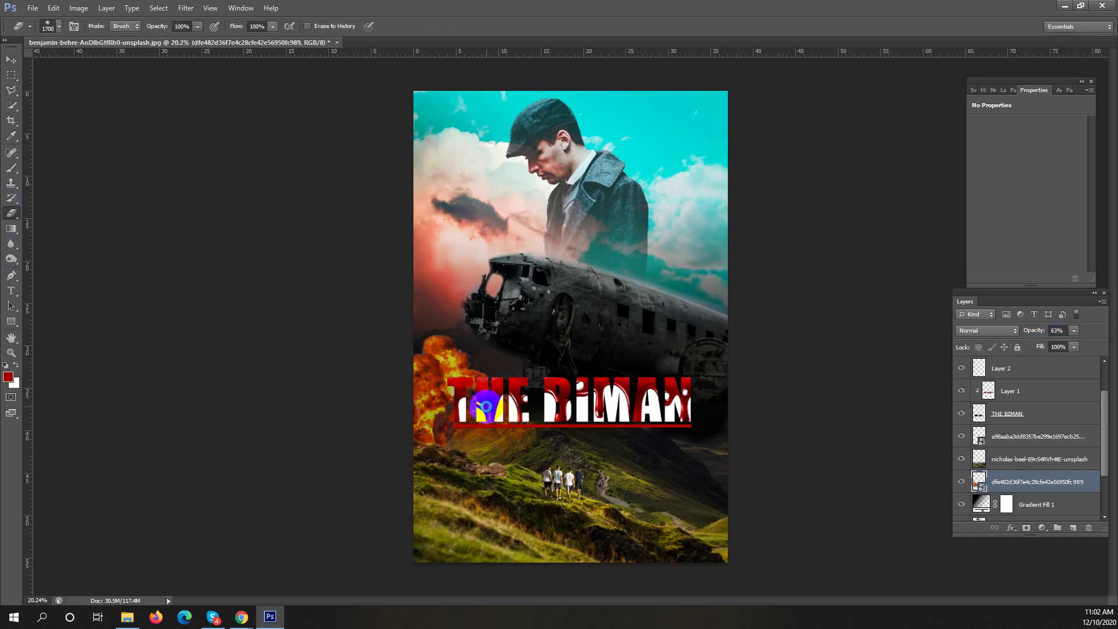
{"action": "left_click", "coordinate": [542, 378]}
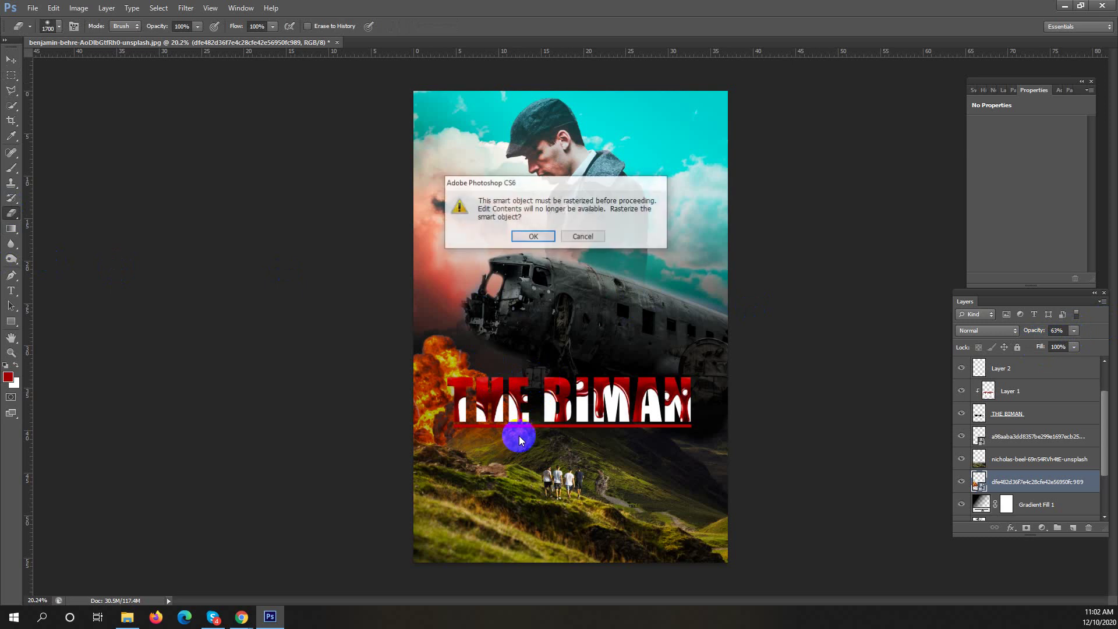
{"action": "left_click", "coordinate": [524, 237]}
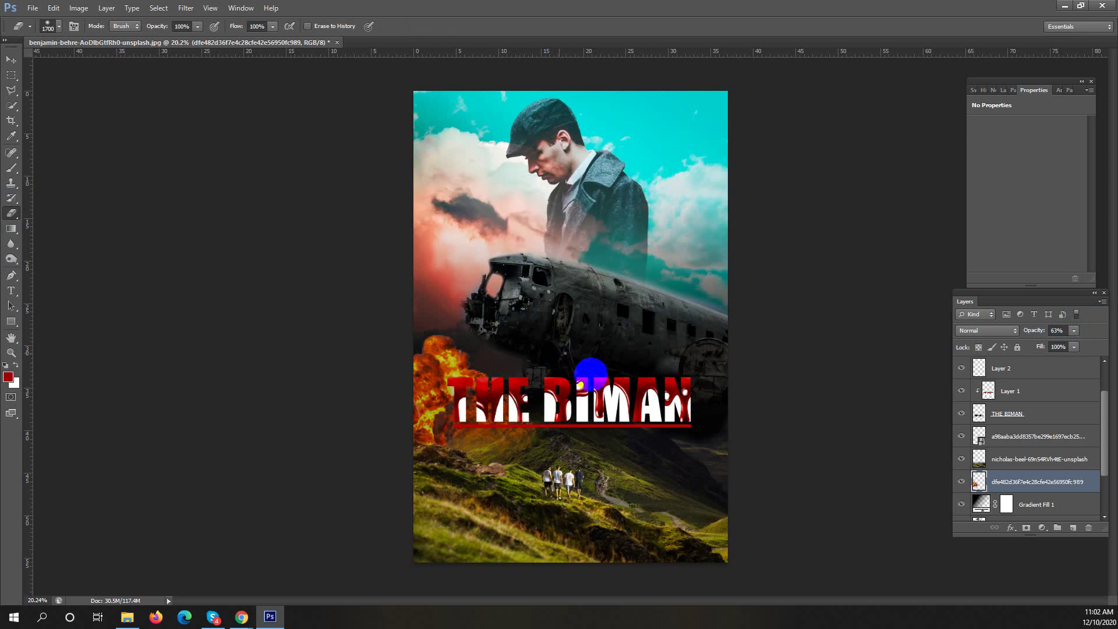
{"action": "right_click", "coordinate": [589, 375]}
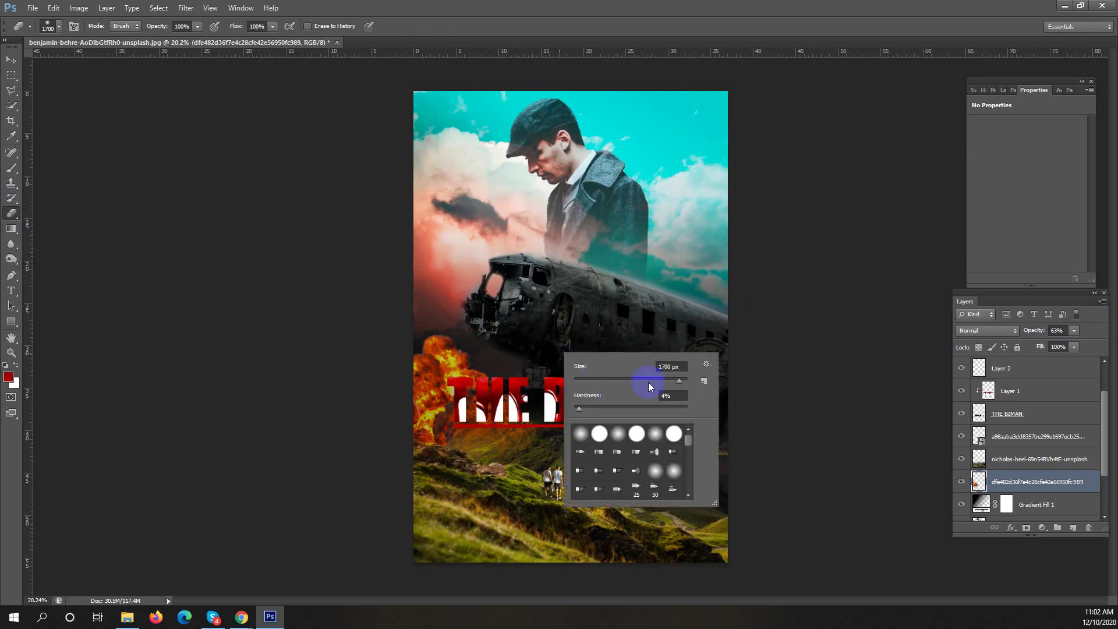
{"action": "left_click", "coordinate": [579, 407]}
{"action": "left_click", "coordinate": [505, 43]}
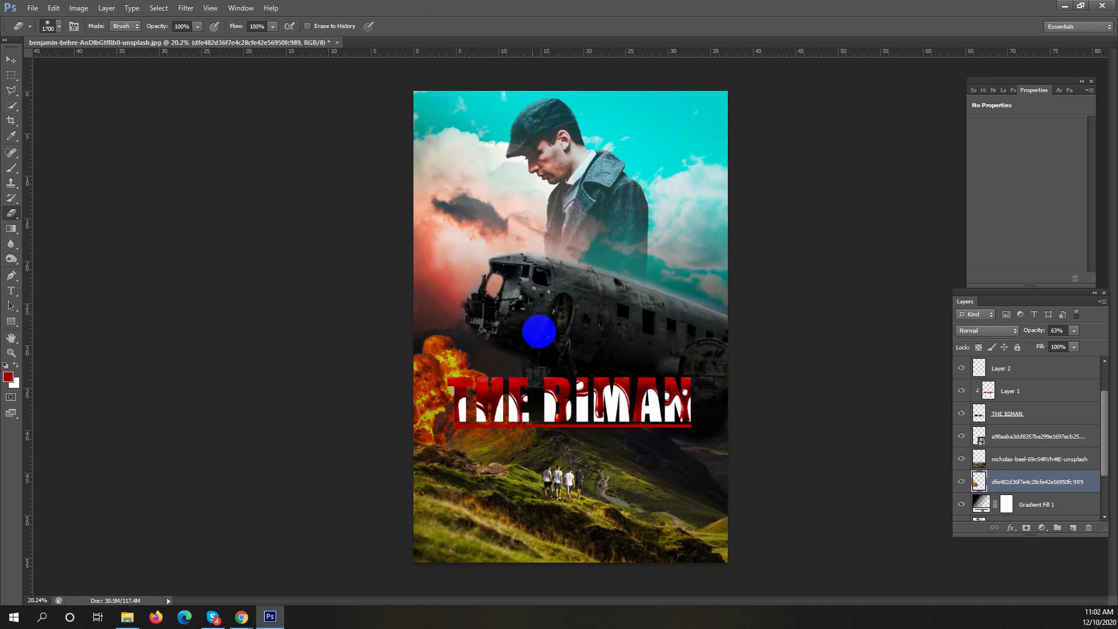
{"action": "key", "text": "bracketleft"}
{"action": "key", "text": "bracketleft"}
{"action": "key", "text": "bracketleft"}
{"action": "key", "text": "bracketleft"}
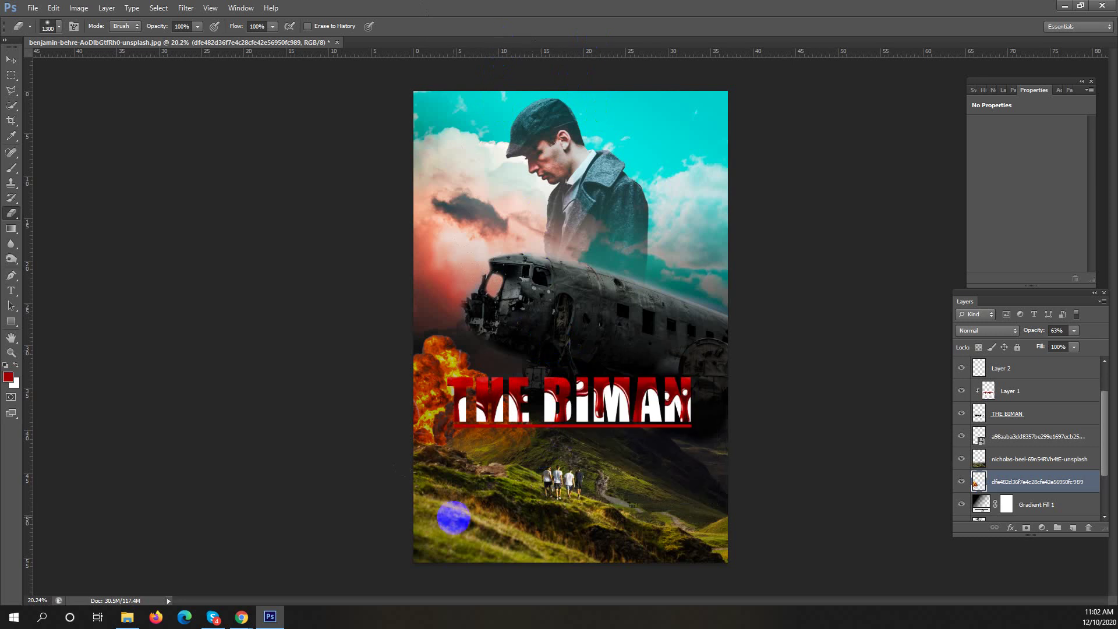
{"action": "left_click", "coordinate": [524, 486]}
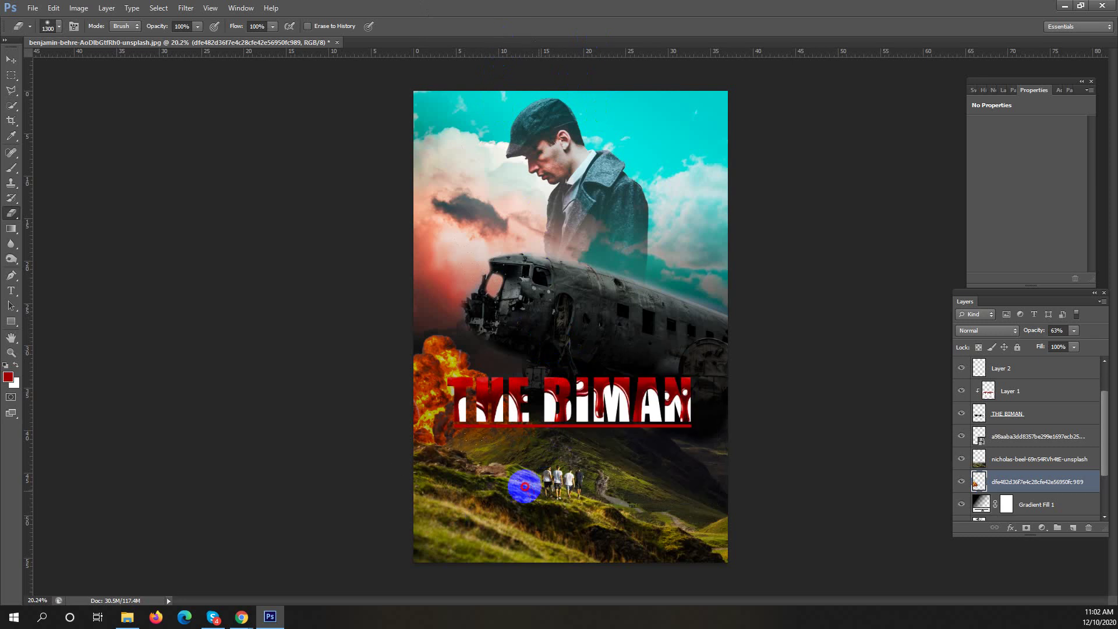
{"action": "mouse_move", "coordinate": [525, 486]}
{"action": "left_mouse_down"}
{"action": "mouse_move", "coordinate": [533, 472]}
{"action": "mouse_move", "coordinate": [539, 480]}
{"action": "mouse_move", "coordinate": [428, 521]}
{"action": "mouse_move", "coordinate": [460, 503]}
{"action": "mouse_move", "coordinate": [442, 508]}
{"action": "left_mouse_up"}
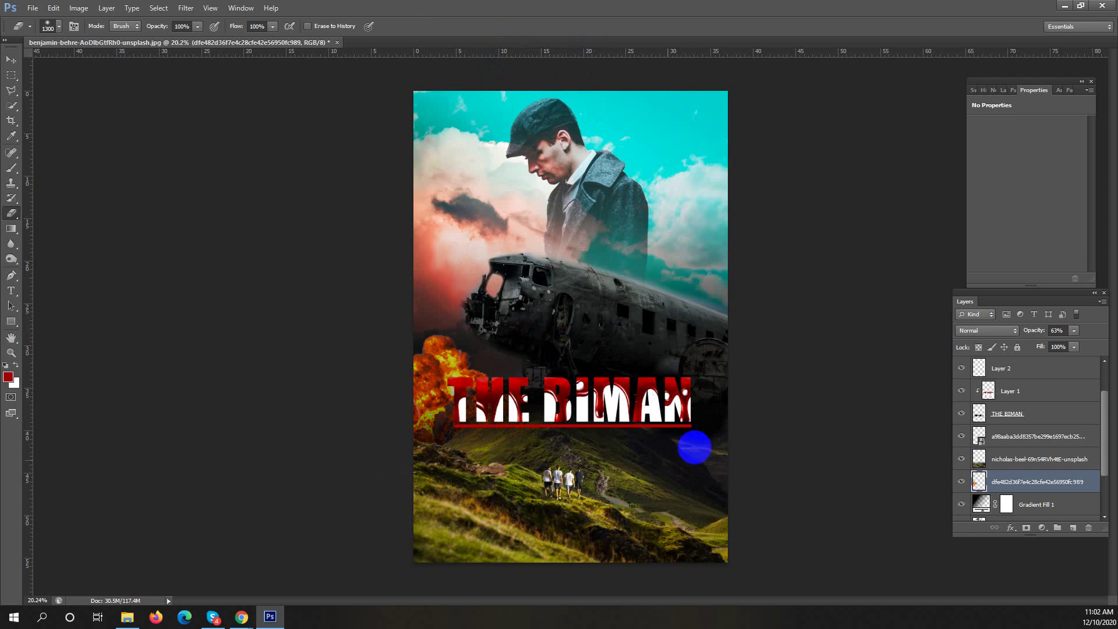
Lower the explosion layer's opacity to 57% and return to the fire effect search in Chrome.
{"action": "left_click", "coordinate": [11, 74]}
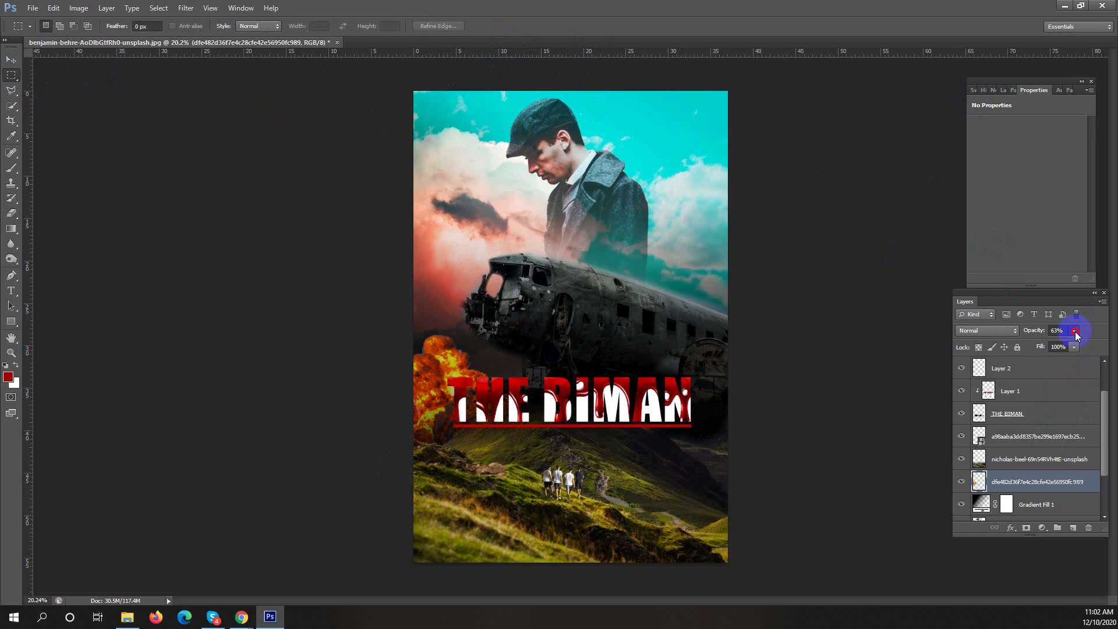
{"action": "left_click_drag", "start_coordinate": [1075, 335], "coordinate": [1072, 346]}
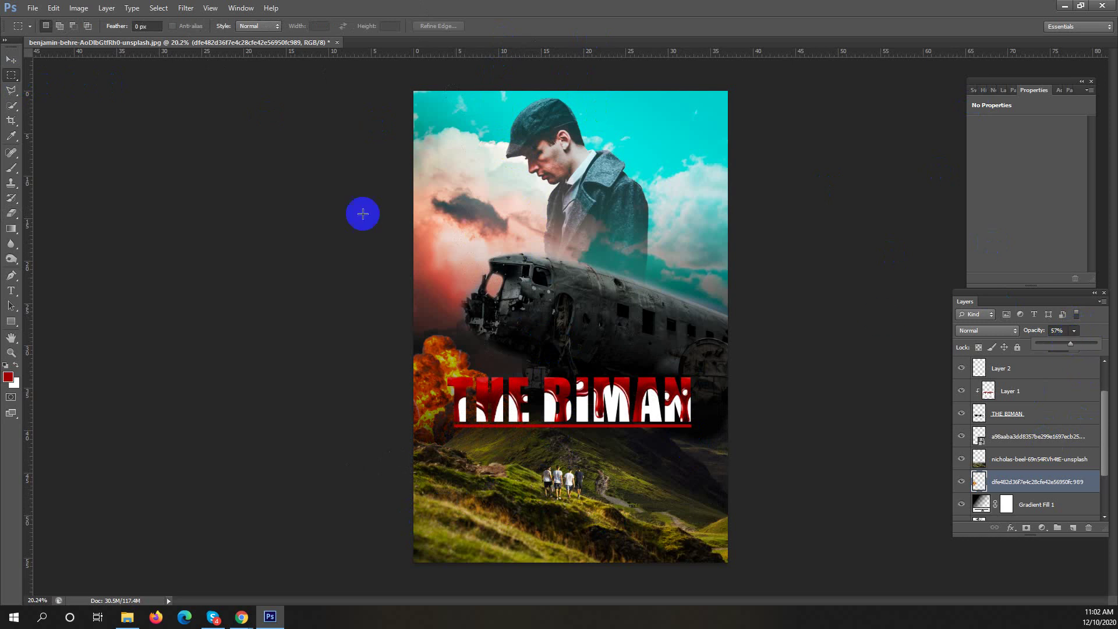
{"action": "left_click", "coordinate": [6, 78]}
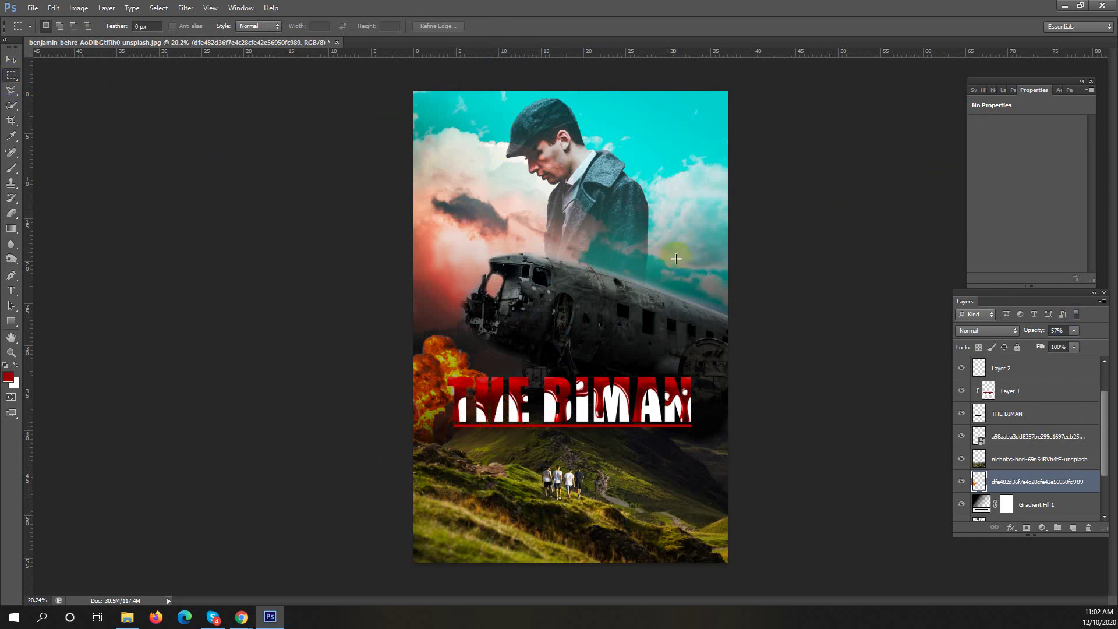
{"action": "scroll", "coordinate": [669, 415], "scroll_direction": "up", "scroll_amount": 3}
{"action": "scroll", "coordinate": [661, 409], "scroll_direction": "down", "scroll_amount": 4}
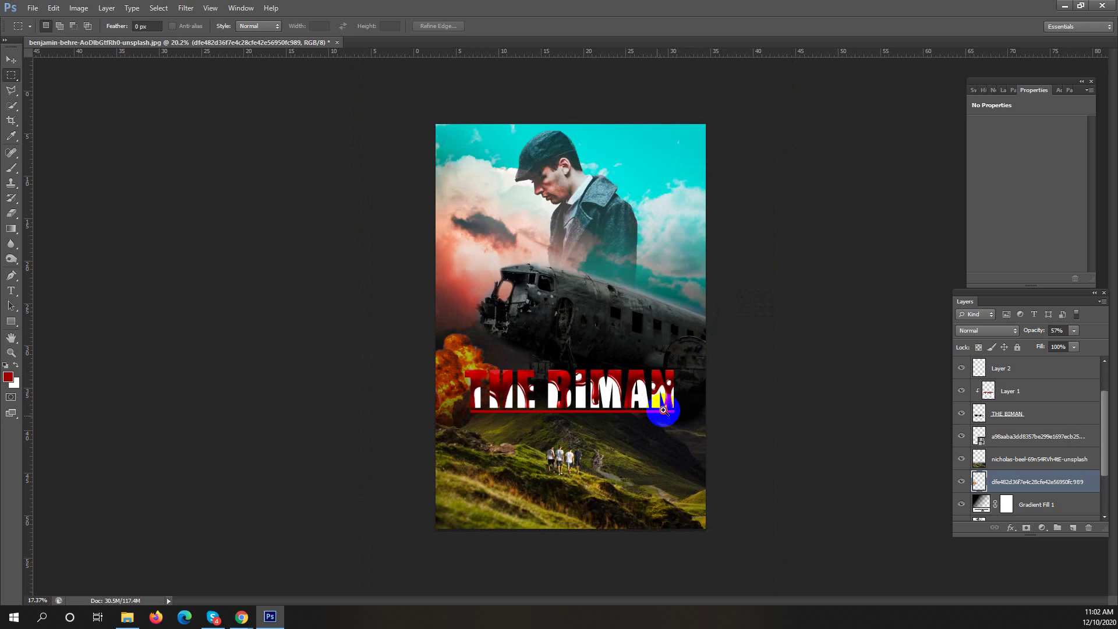
{"action": "scroll", "coordinate": [664, 412], "scroll_direction": "up", "scroll_amount": 2}
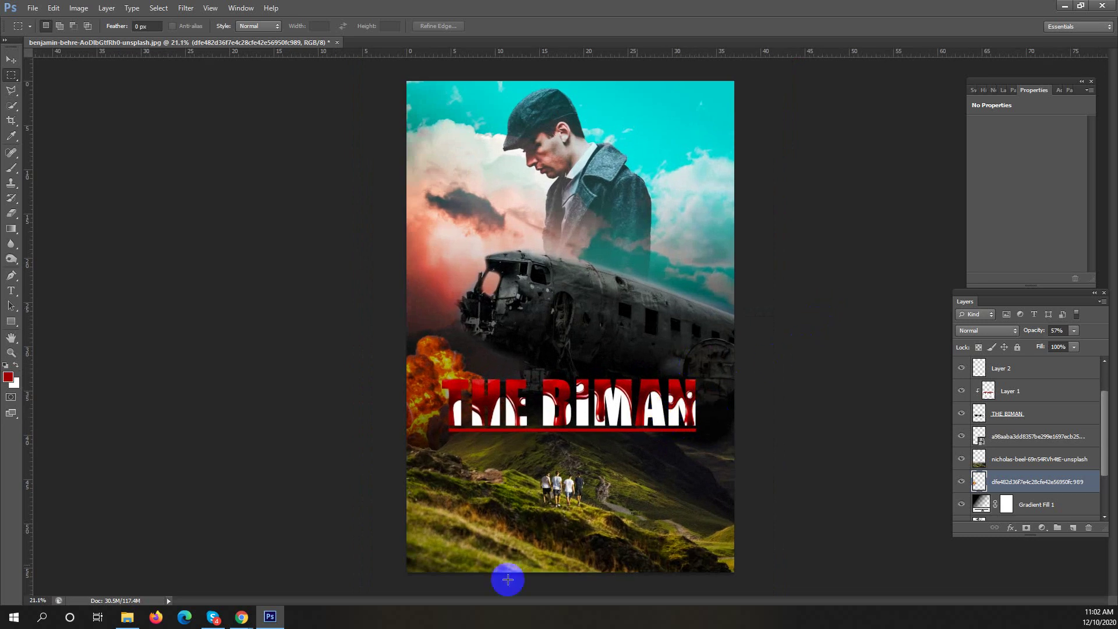
{"action": "left_click", "coordinate": [221, 574]}
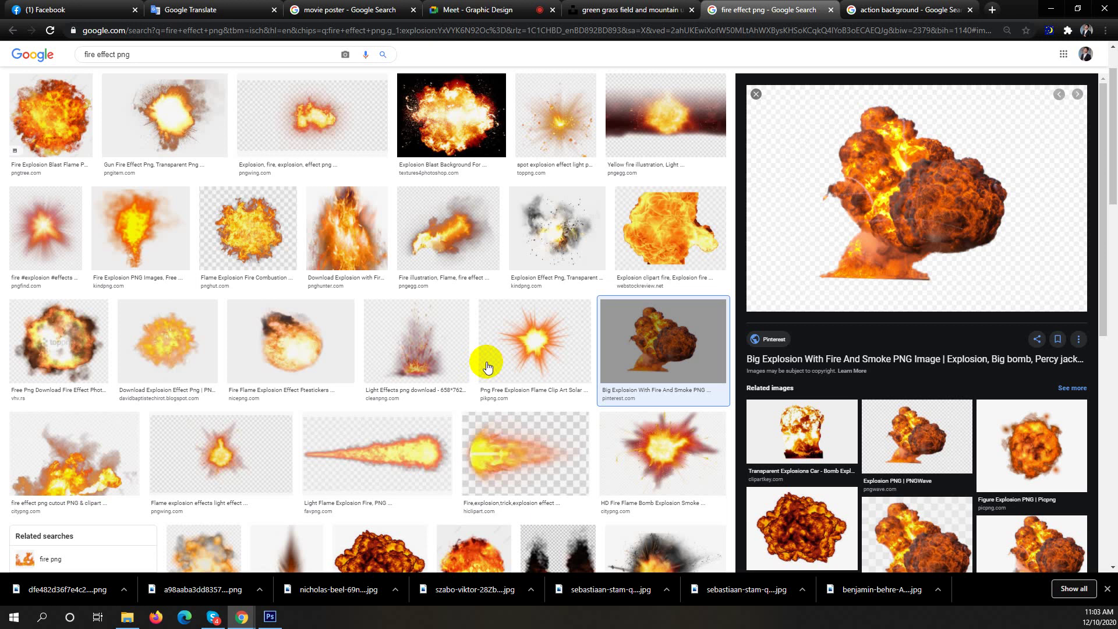
Replace the 'fire effect' search with 'colore efec' and run the png color effect search.
{"action": "scroll", "coordinate": [975, 11], "scroll_direction": "up", "scroll_amount": 2}
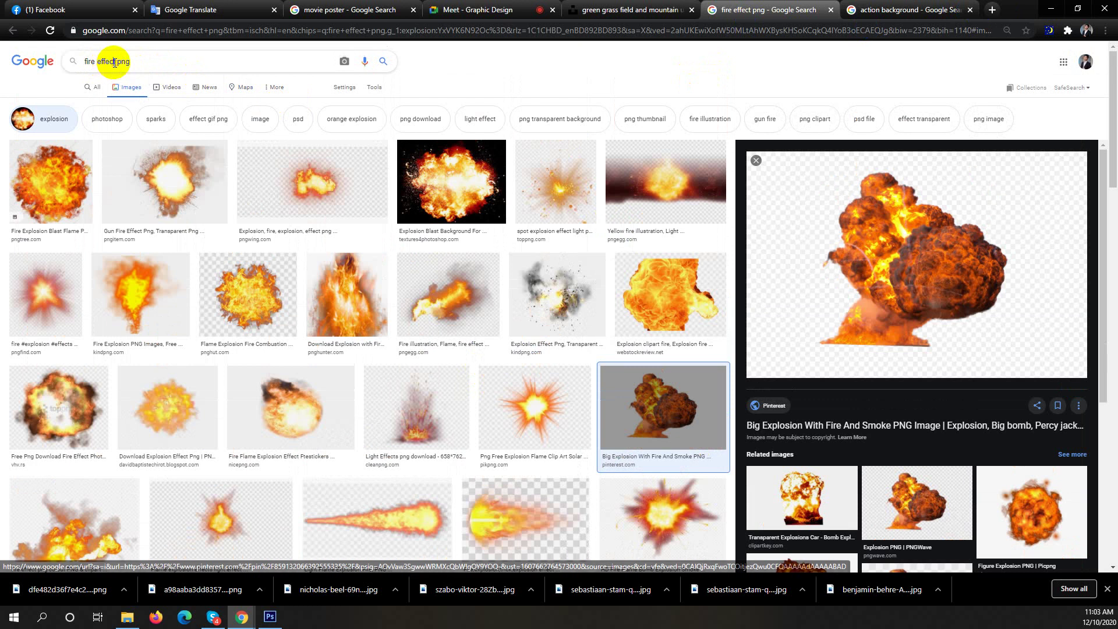
{"action": "left_click_drag", "start_coordinate": [114, 63], "coordinate": [23, 58]}
{"action": "key", "text": "BackSpace"}
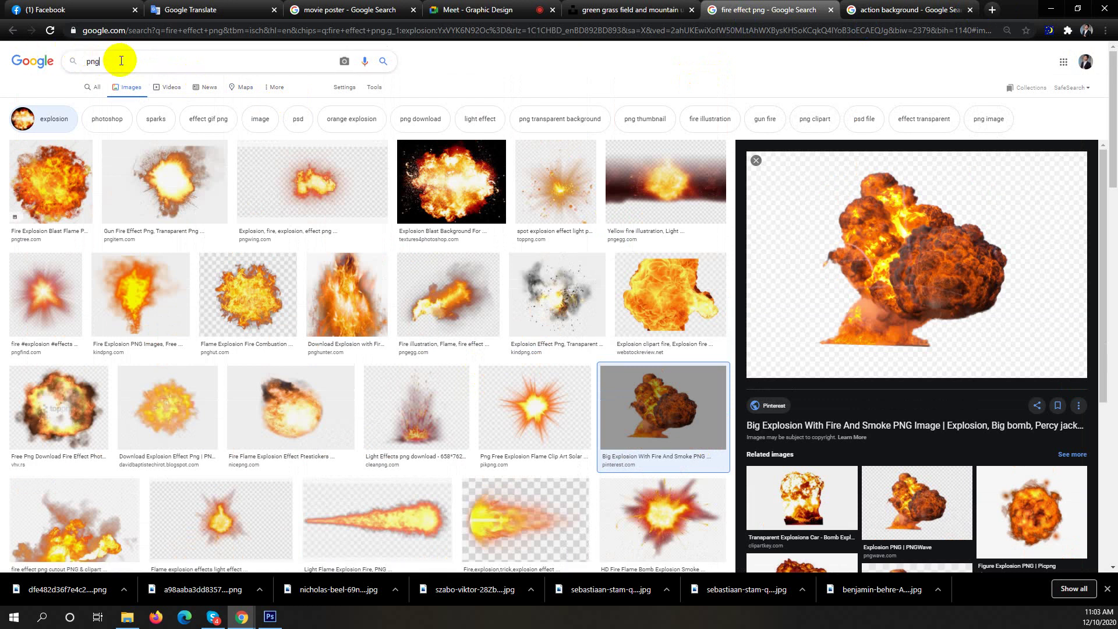
{"action": "type", "text": "col"}
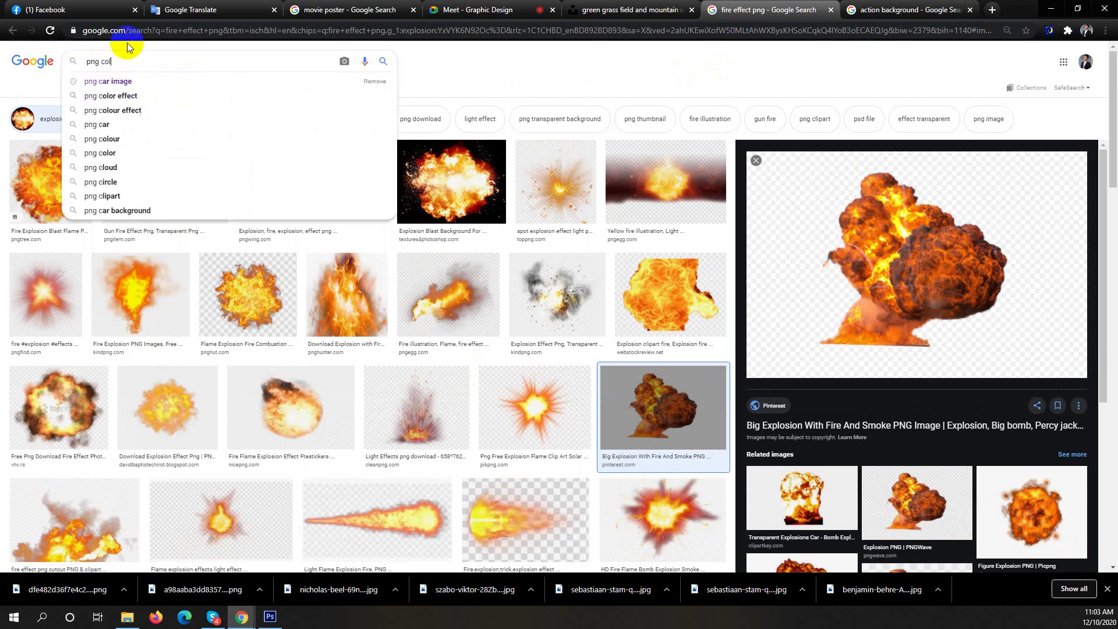
{"action": "type", "text": "ore efec"}
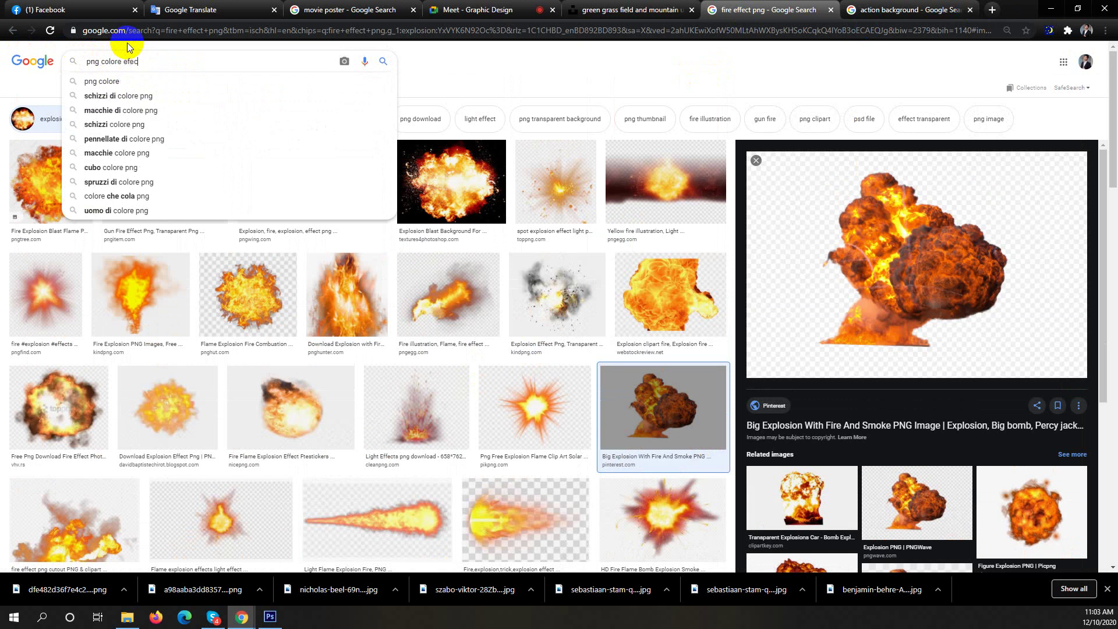
{"action": "key", "text": "Return"}
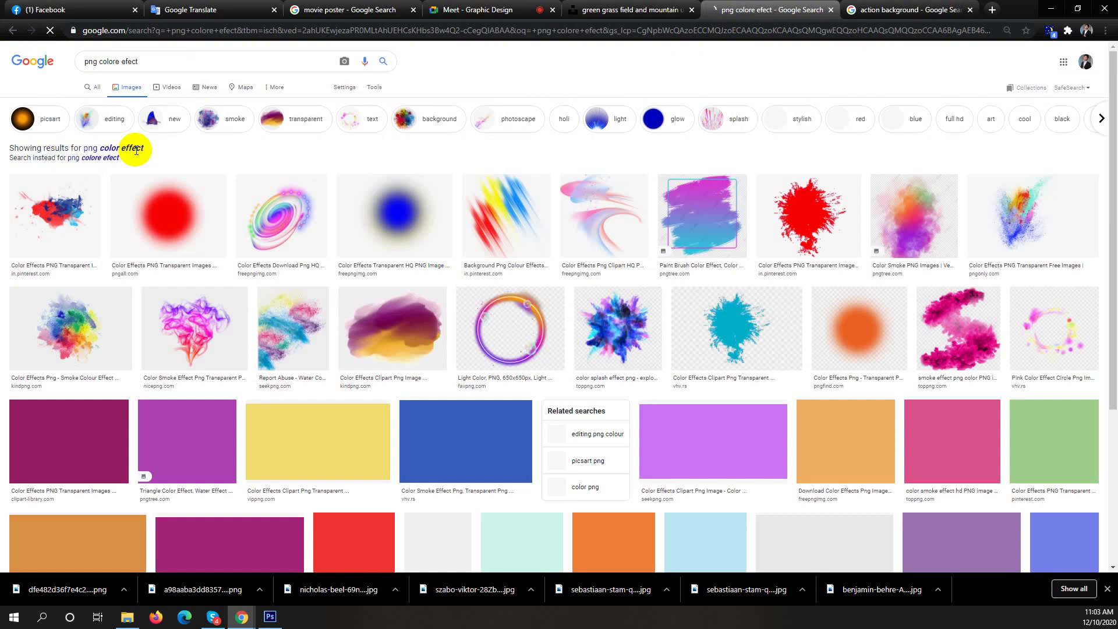
{"action": "left_click", "coordinate": [135, 149]}
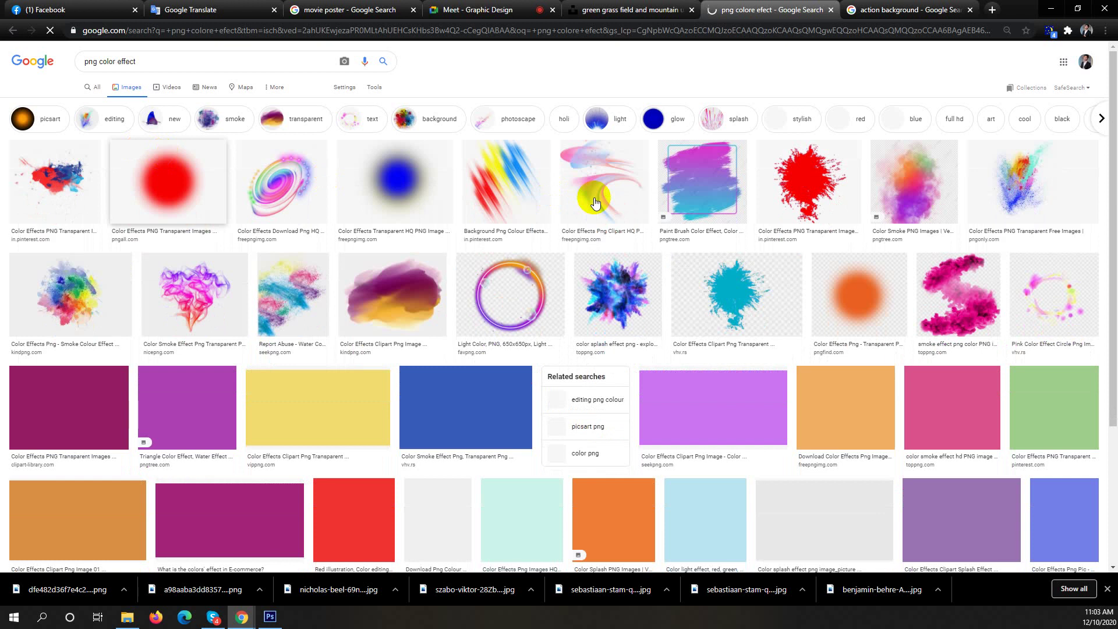
{"action": "scroll", "coordinate": [594, 202], "scroll_direction": "down", "scroll_amount": 3}
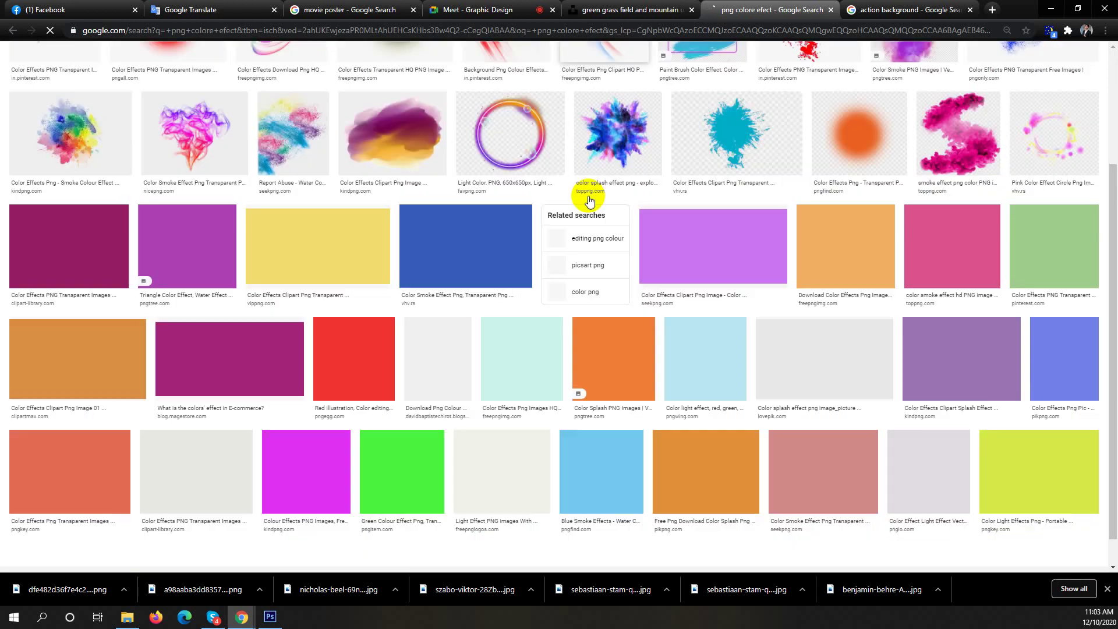
{"action": "scroll", "coordinate": [703, 162], "scroll_direction": "up", "scroll_amount": 2}
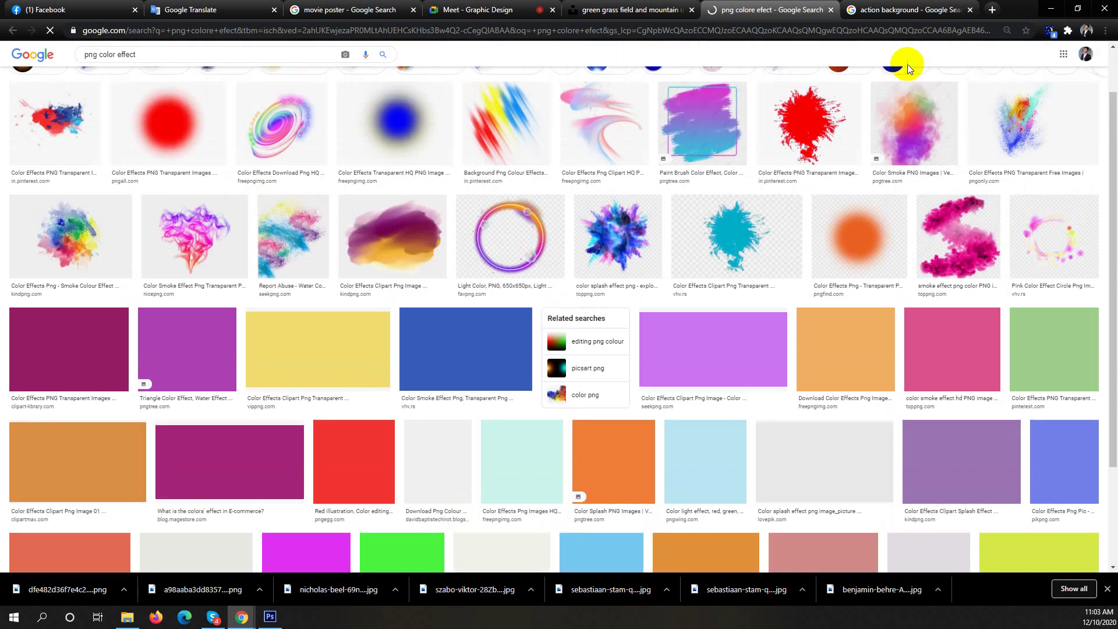
Go to the action background results and open a new blank tab beside them.
{"action": "left_click", "coordinate": [899, 10]}
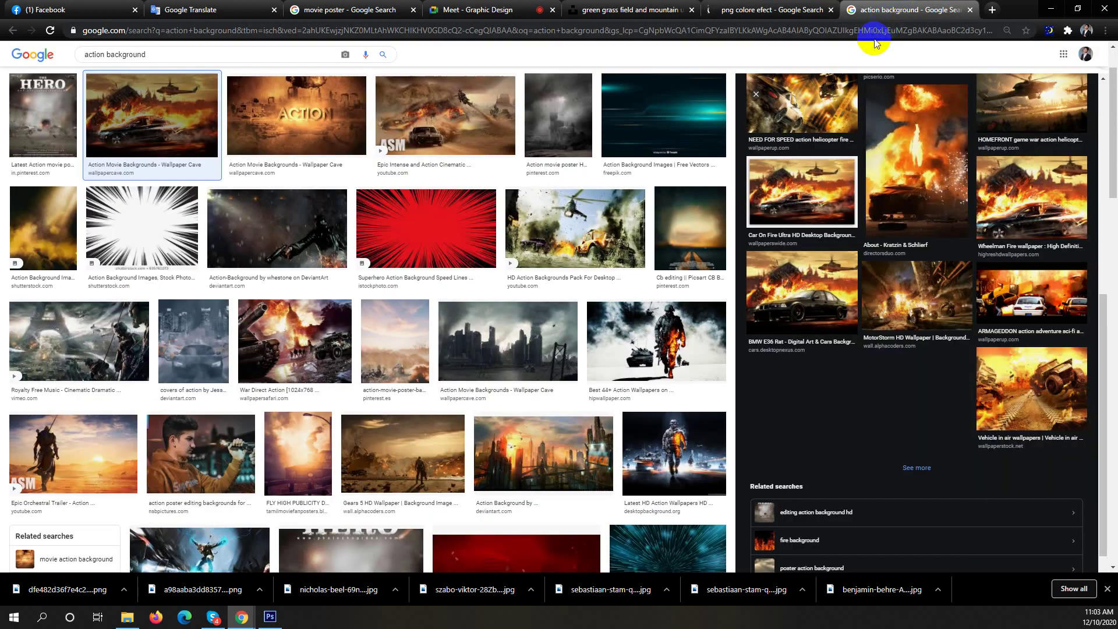
{"action": "scroll", "coordinate": [806, 139], "scroll_direction": "down", "scroll_amount": 1}
{"action": "scroll", "coordinate": [669, 161], "scroll_direction": "down", "scroll_amount": 2}
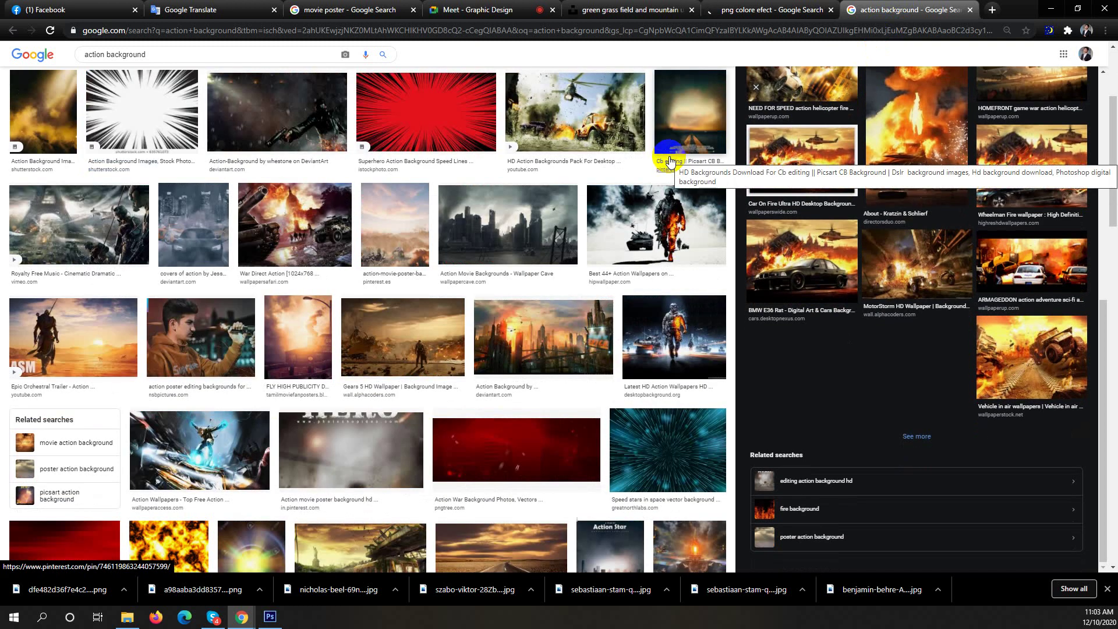
{"action": "left_click", "coordinate": [1040, 10]}
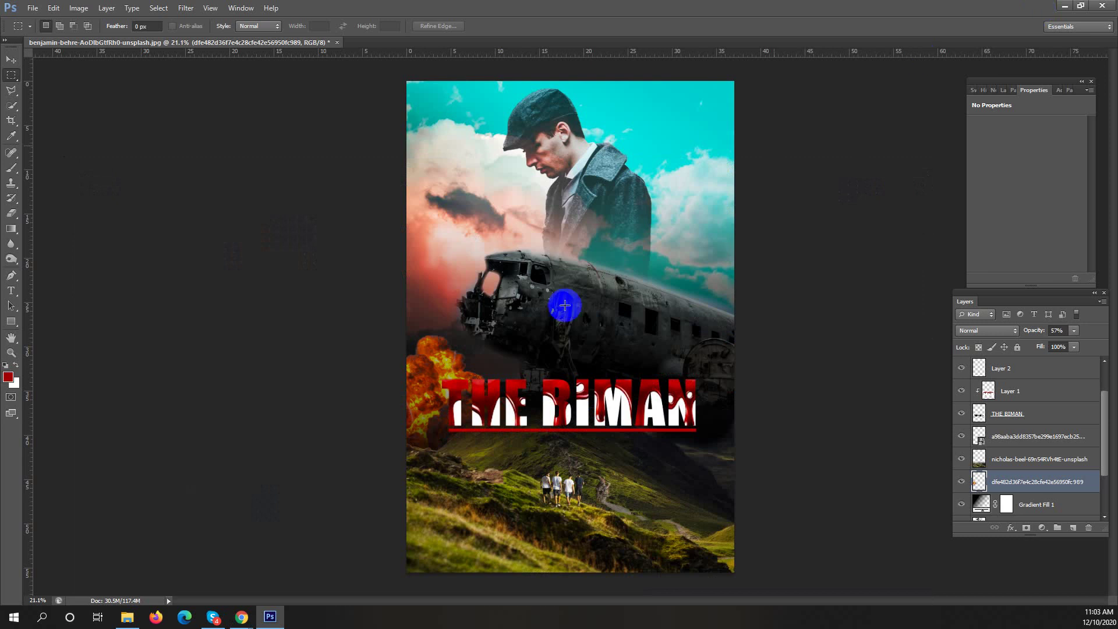
{"action": "mouse_move", "coordinate": [235, 620]}
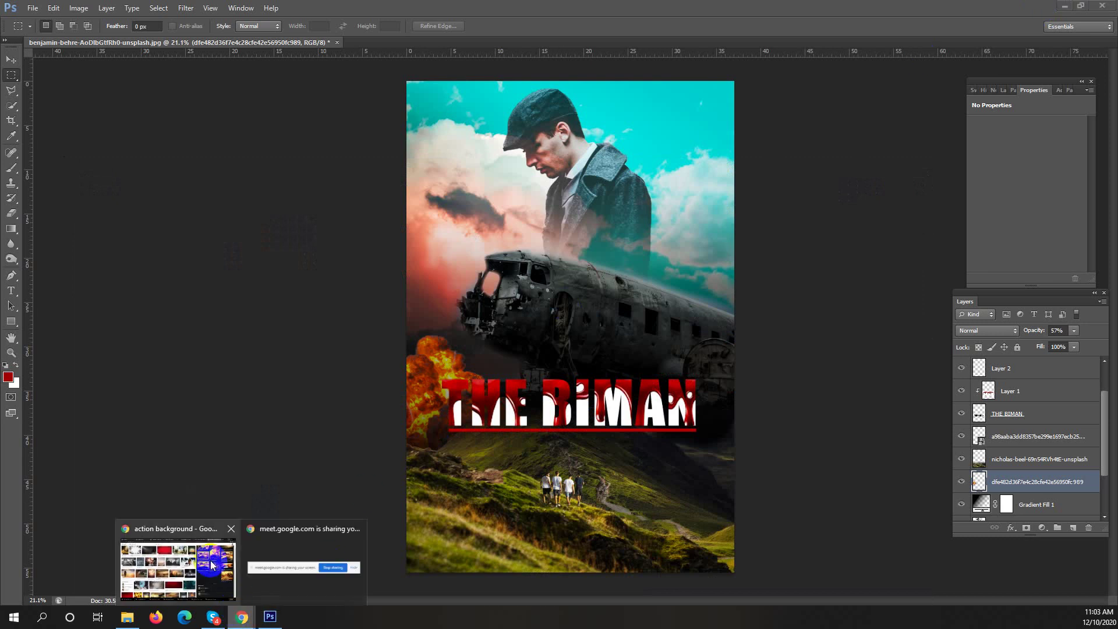
{"action": "left_click", "coordinate": [192, 555]}
{"action": "left_click", "coordinate": [1100, 5]}
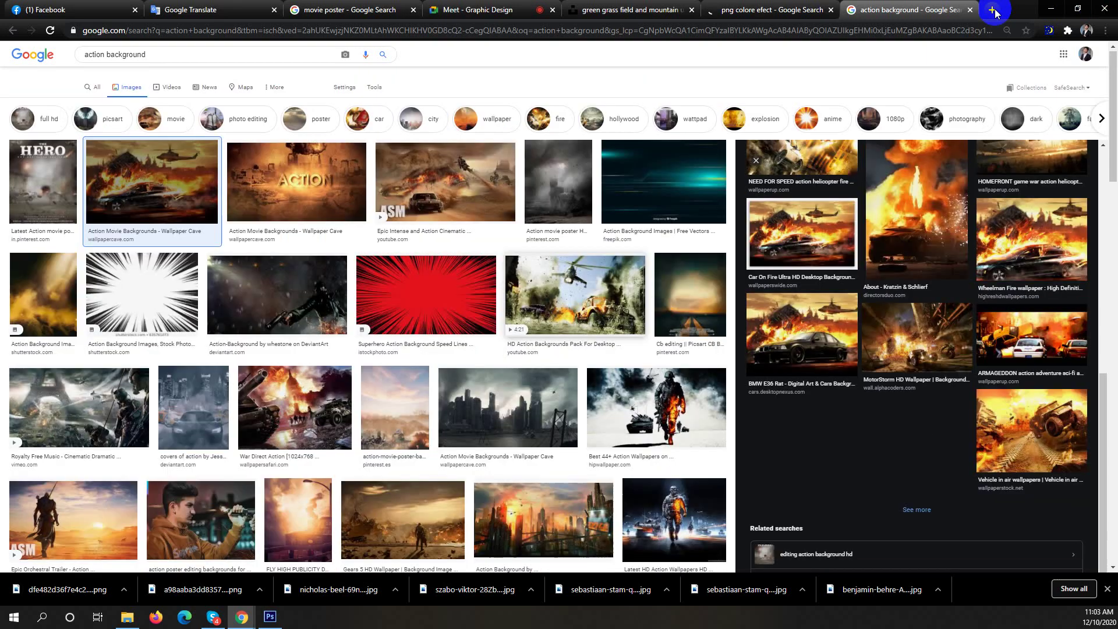
{"action": "left_click", "coordinate": [991, 10]}
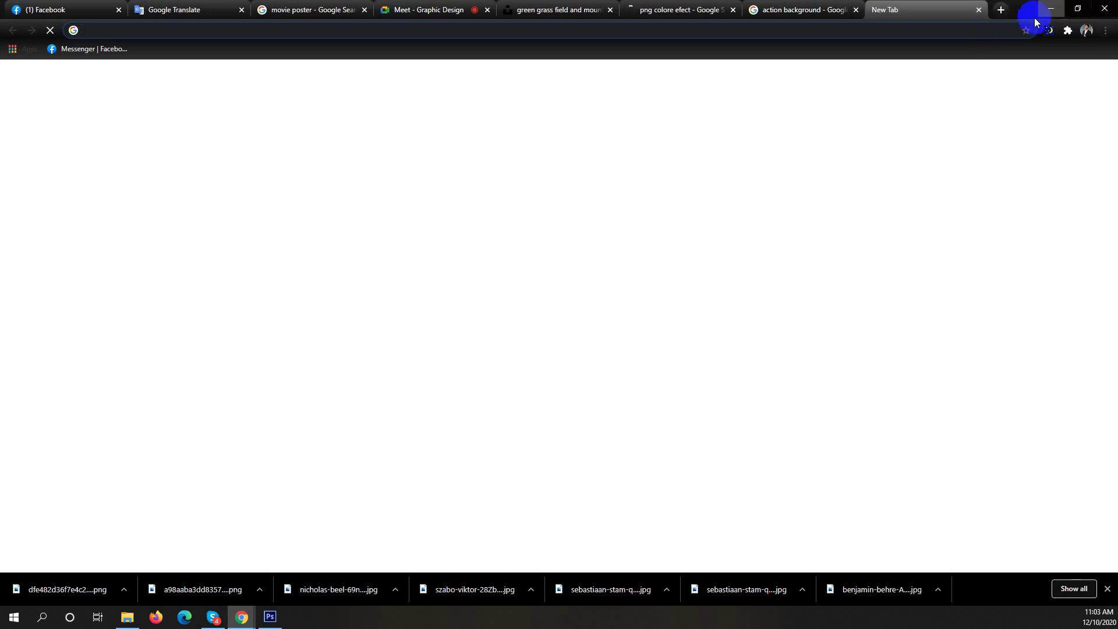
{"action": "left_click", "coordinate": [1048, 9]}
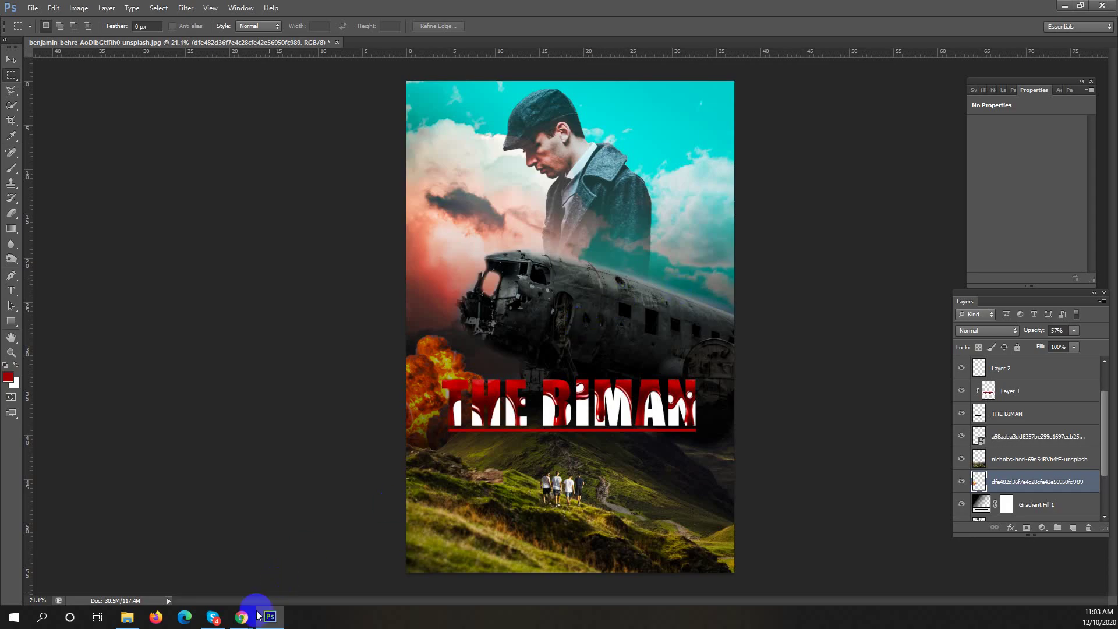
{"action": "mouse_move", "coordinate": [242, 616]}
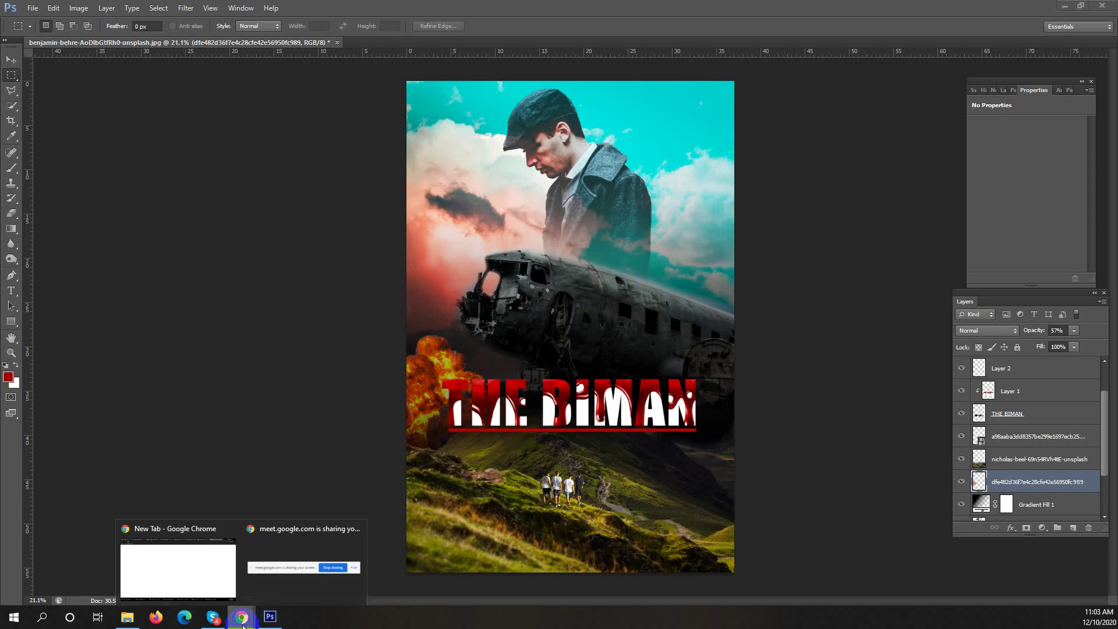
{"action": "left_click", "coordinate": [214, 574]}
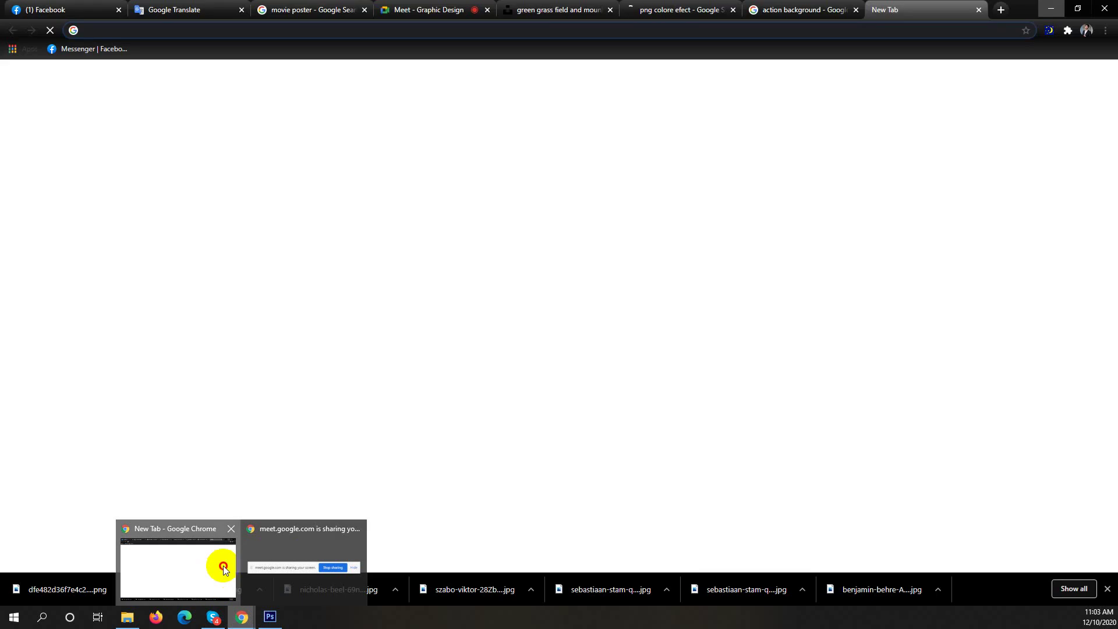
Search Google Images for 'png bim' and preview the MEDIA pAck airliner image.
{"action": "left_click", "coordinate": [119, 27]}
{"action": "type", "text": "png"}
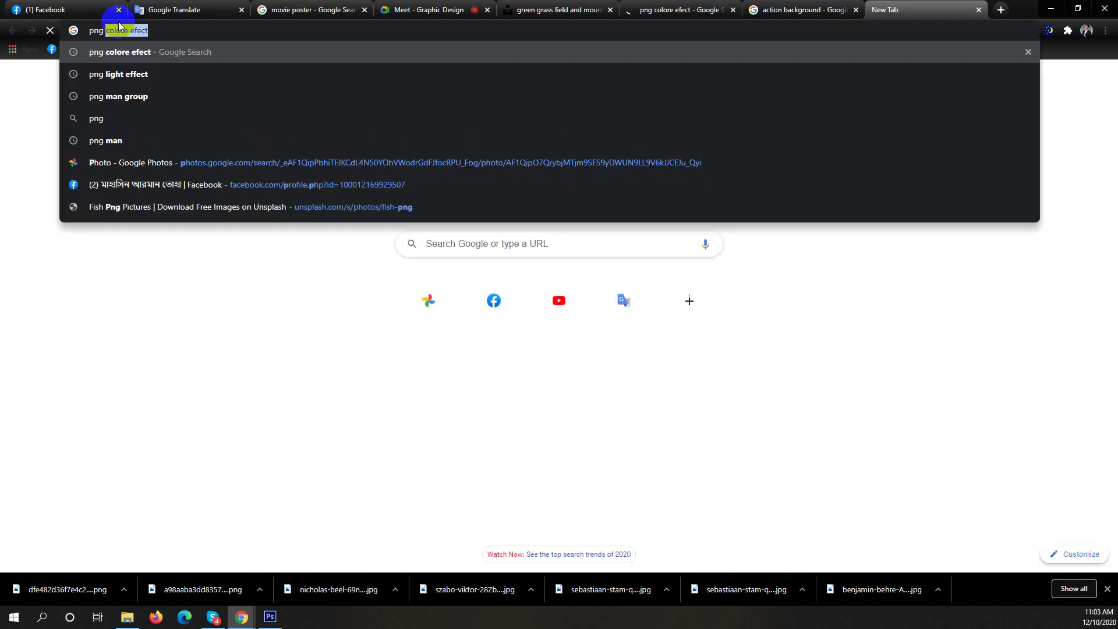
{"action": "type", "text": " biman"}
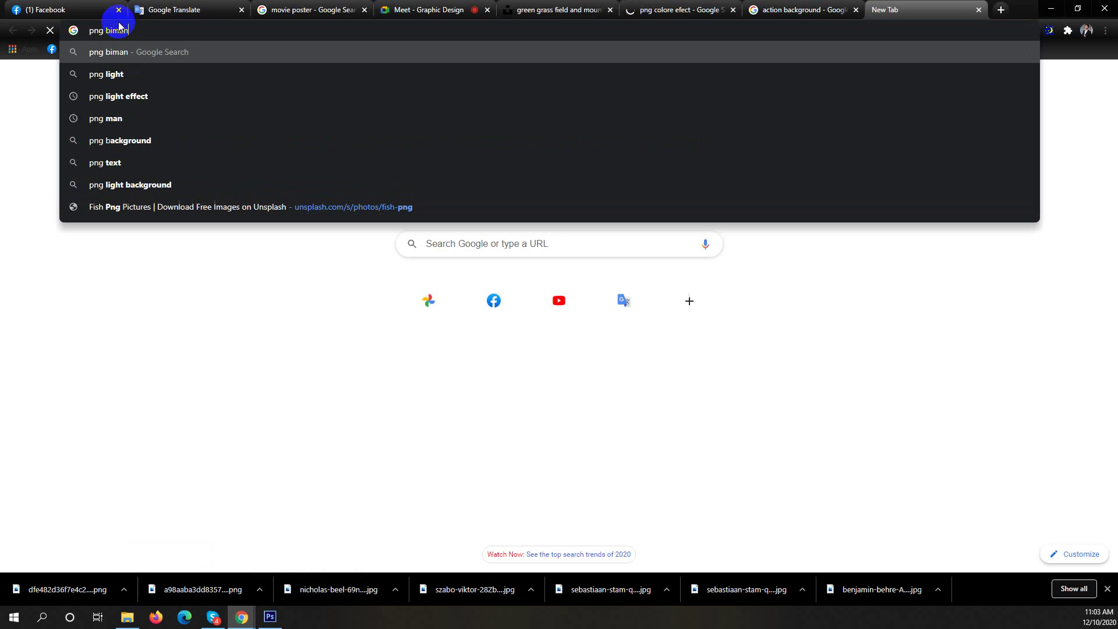
{"action": "key", "text": "Return"}
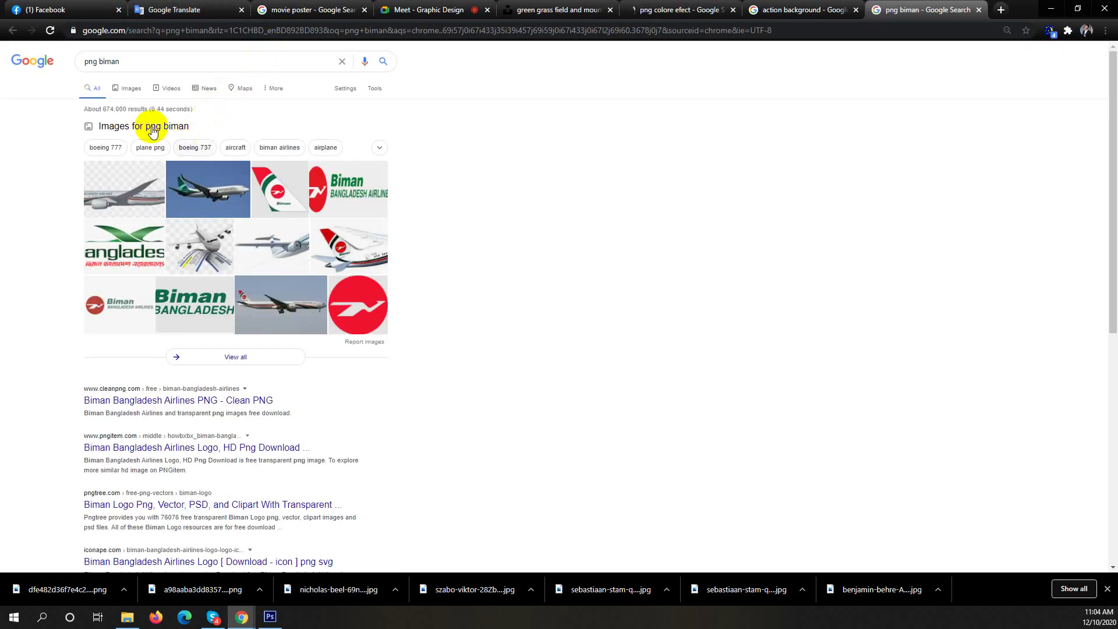
{"action": "left_click", "coordinate": [129, 88]}
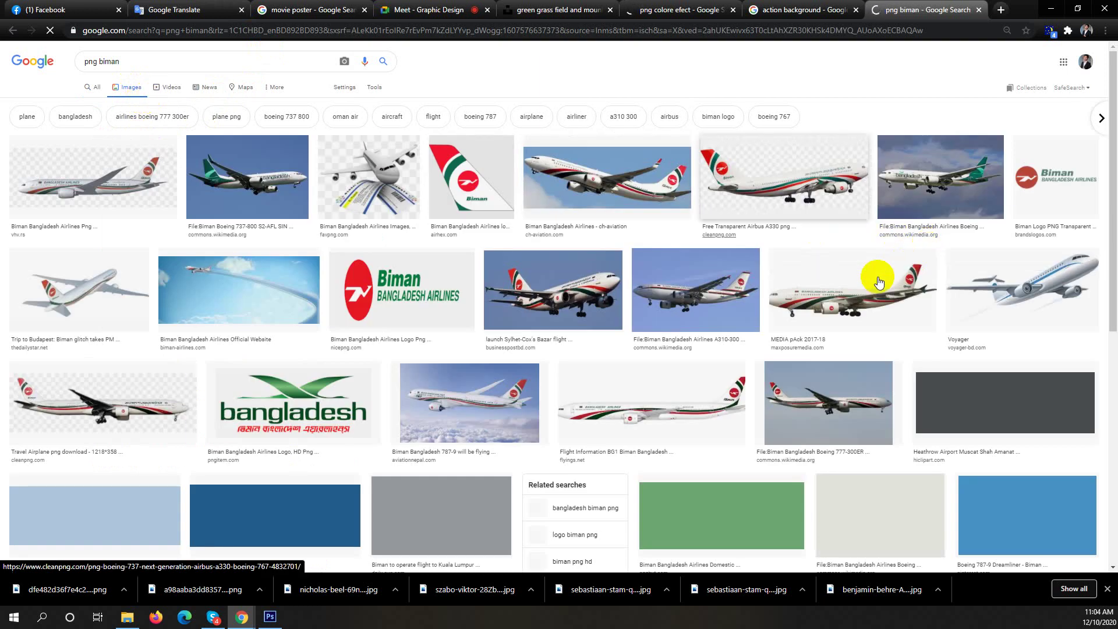
{"action": "left_click", "coordinate": [823, 307]}
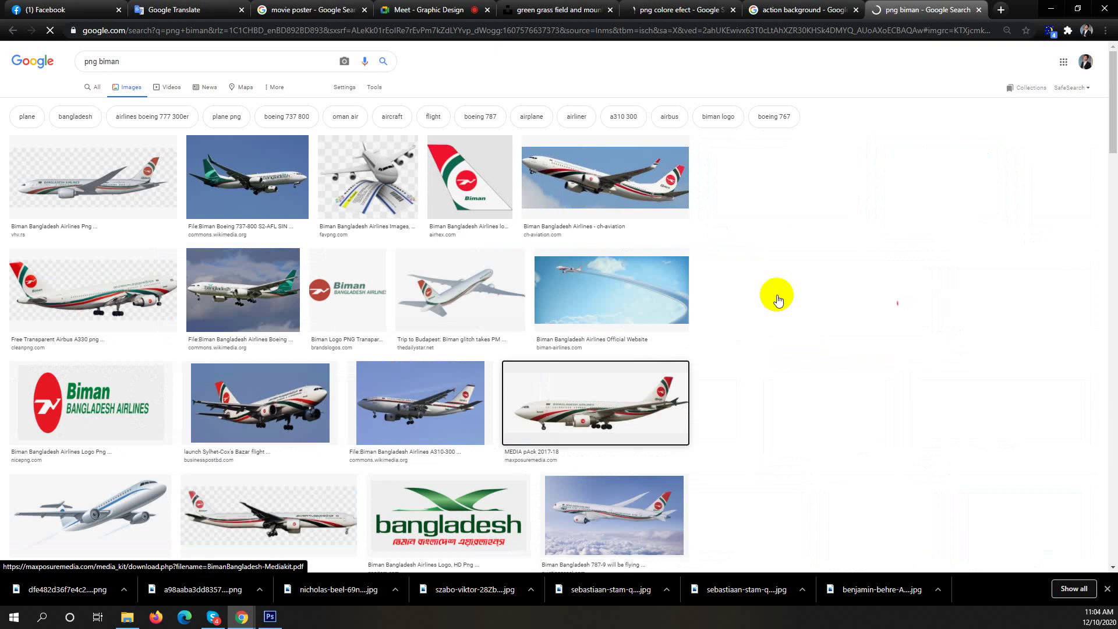
{"action": "left_click", "coordinate": [778, 296]}
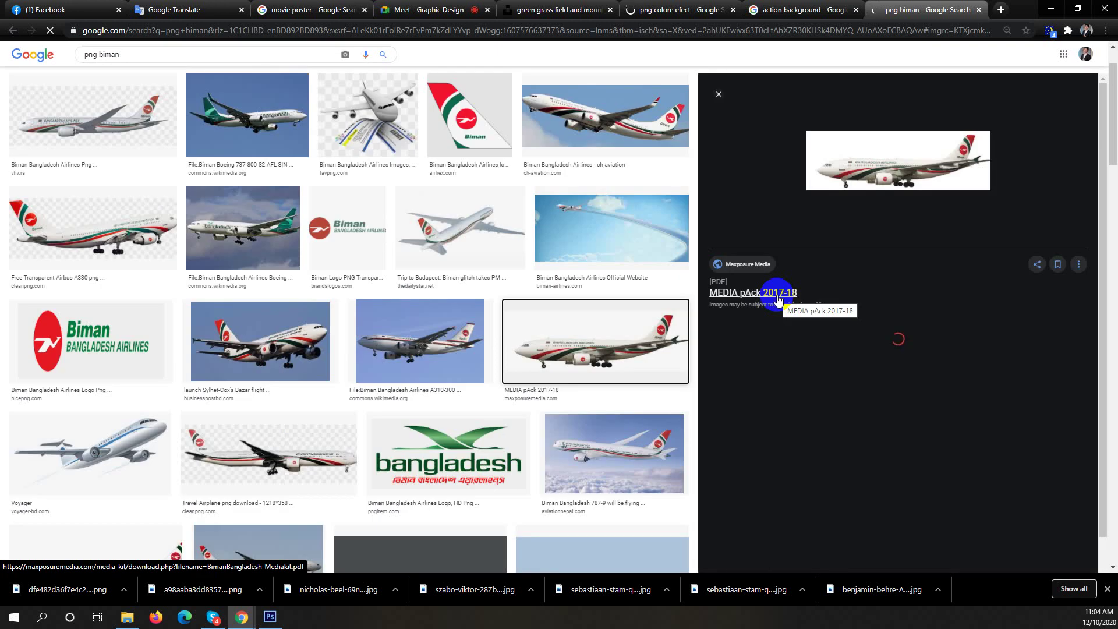
{"action": "left_click", "coordinate": [778, 296]}
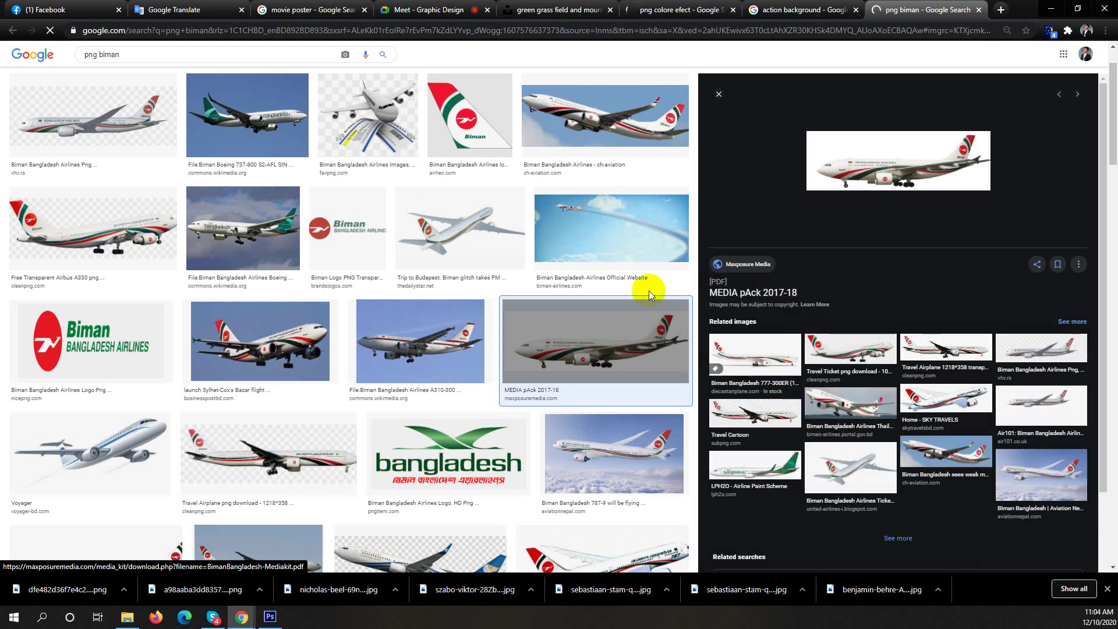
{"action": "scroll", "coordinate": [395, 389], "scroll_direction": "down", "scroll_amount": 5}
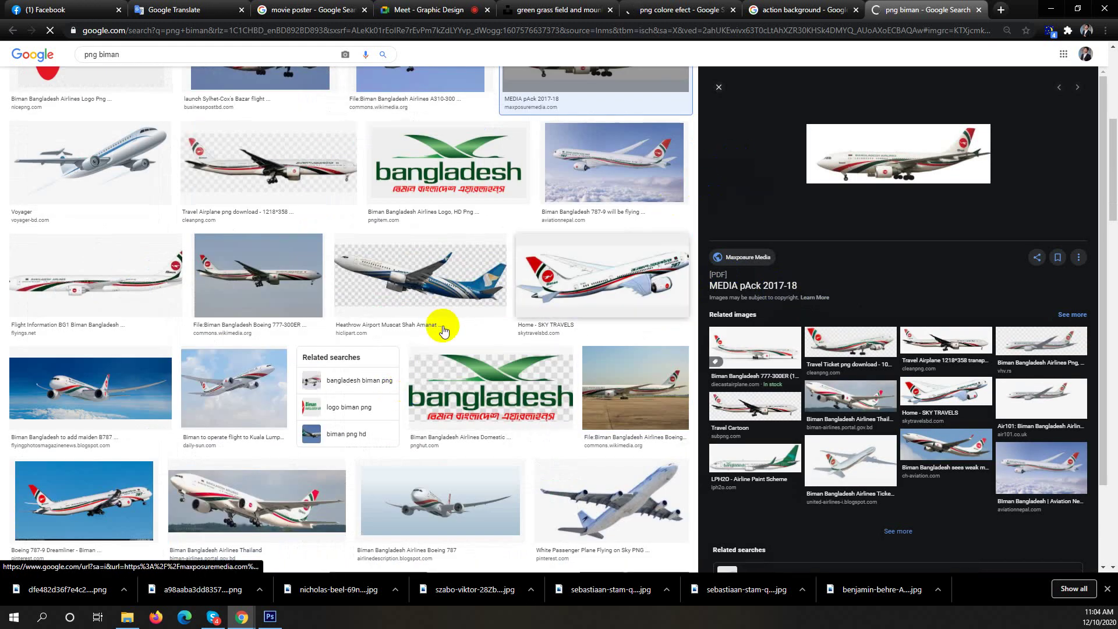
{"action": "scroll", "coordinate": [440, 330], "scroll_direction": "up", "scroll_amount": 6}
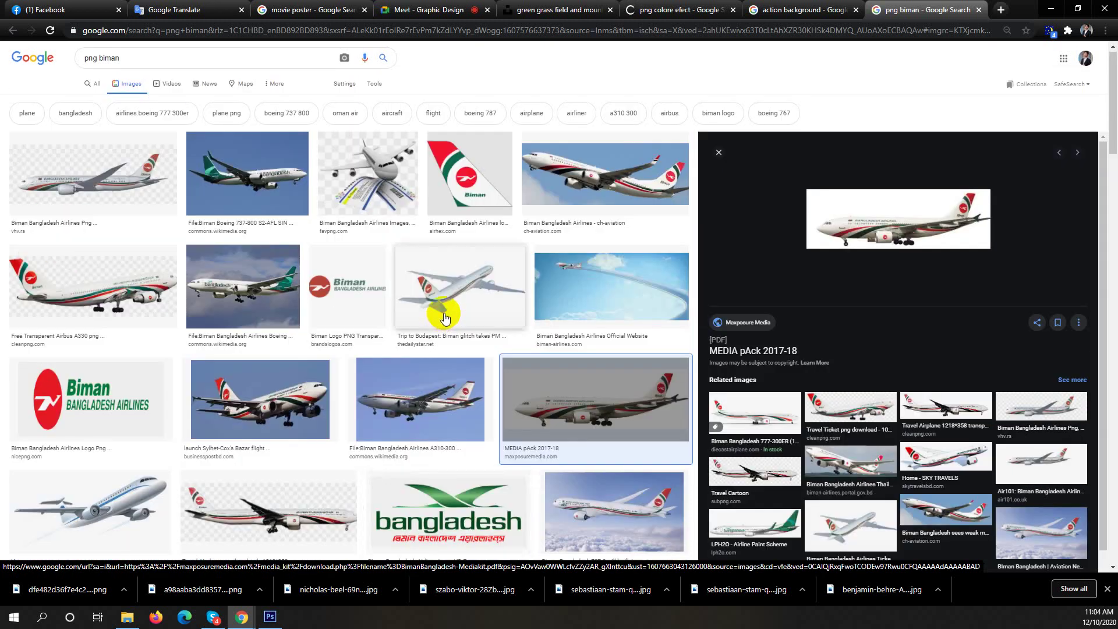
Refine the search to 'png biman image' and scroll through the results.
{"action": "left_click", "coordinate": [131, 59]}
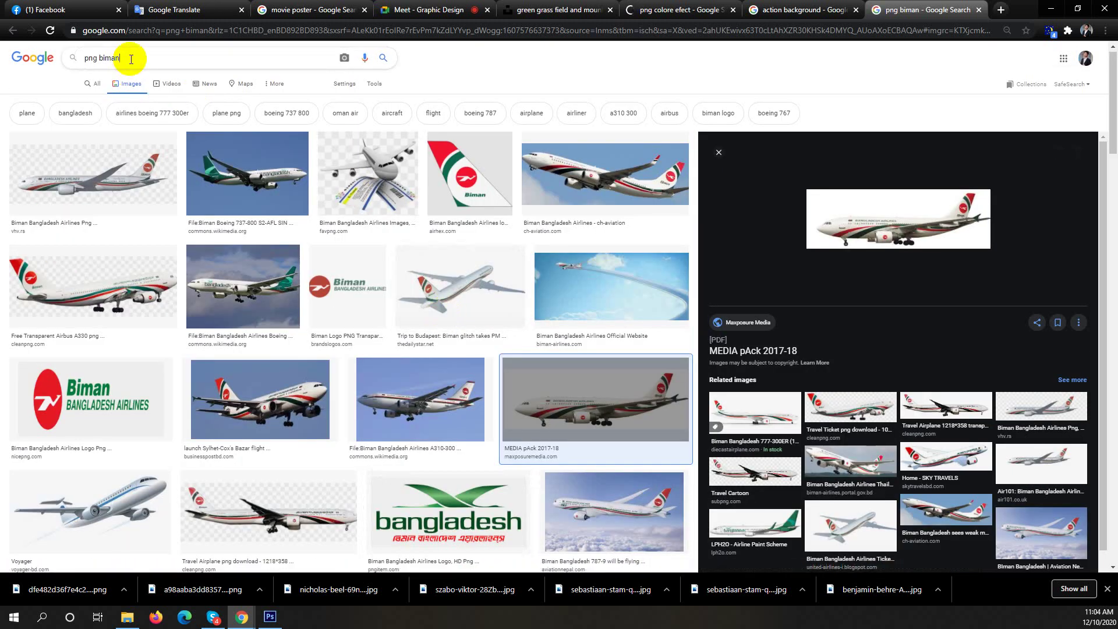
{"action": "left_click", "coordinate": [128, 58]}
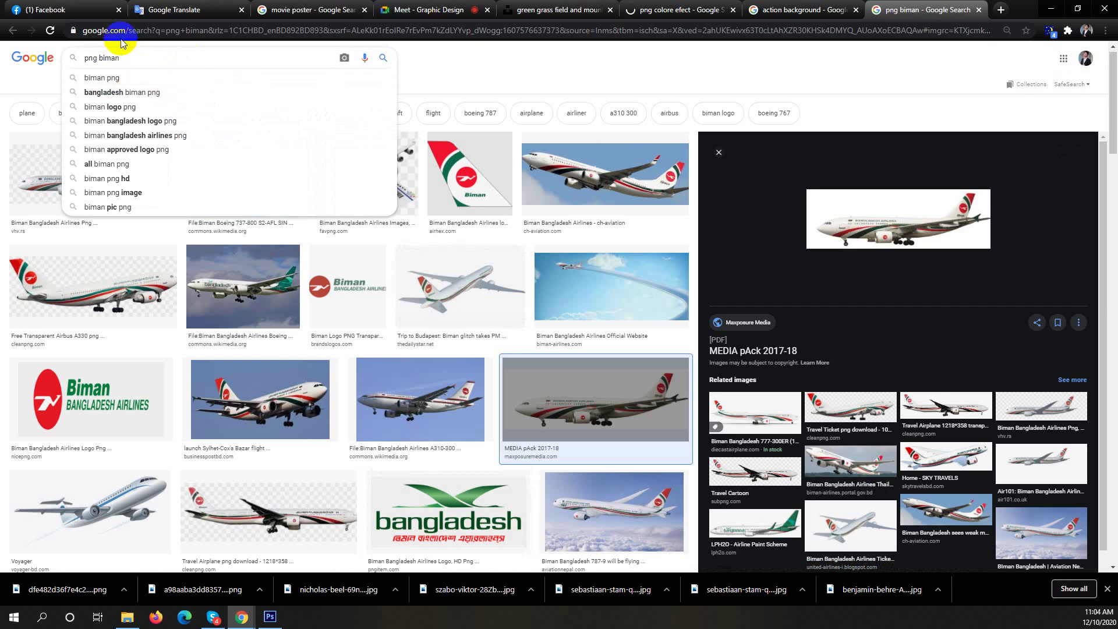
{"action": "type", "text": "image"}
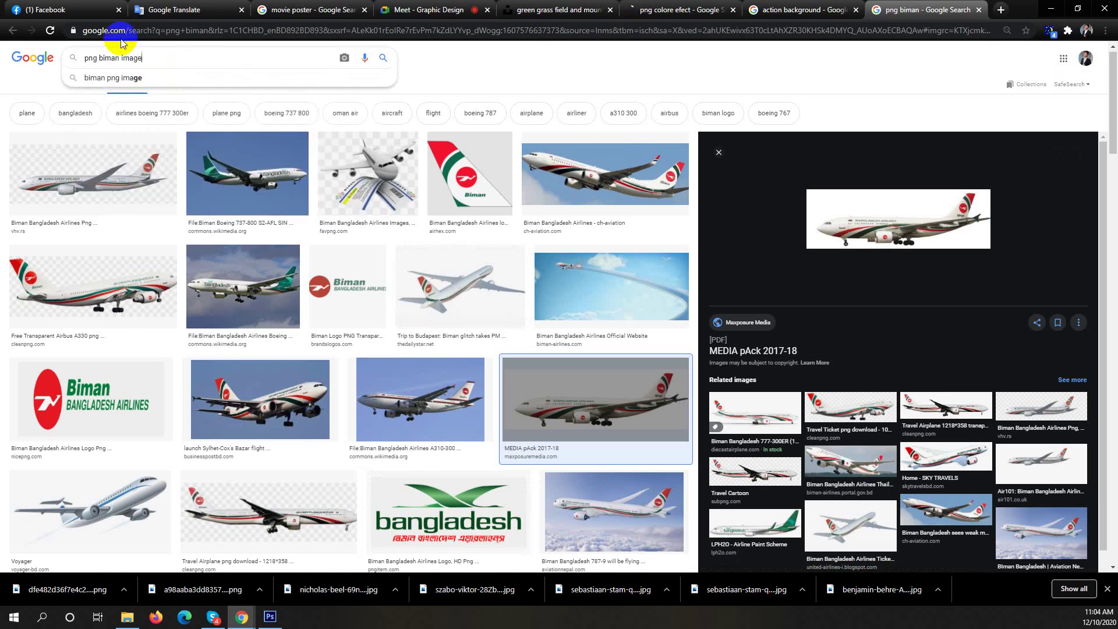
{"action": "key", "text": "Return"}
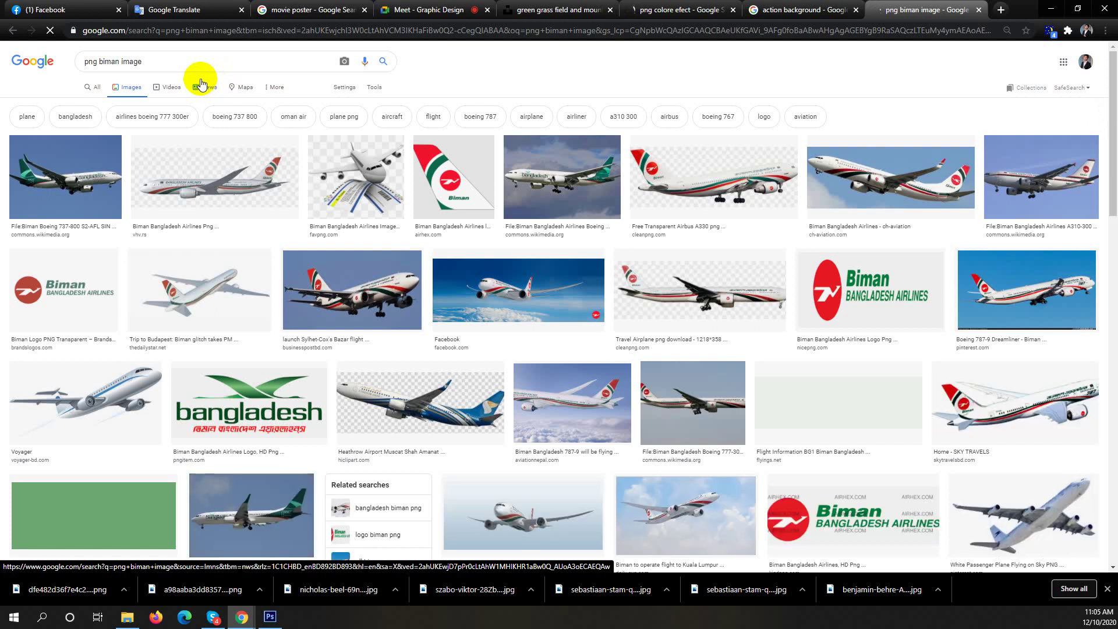
{"action": "scroll", "coordinate": [272, 160], "scroll_direction": "down", "scroll_amount": 1}
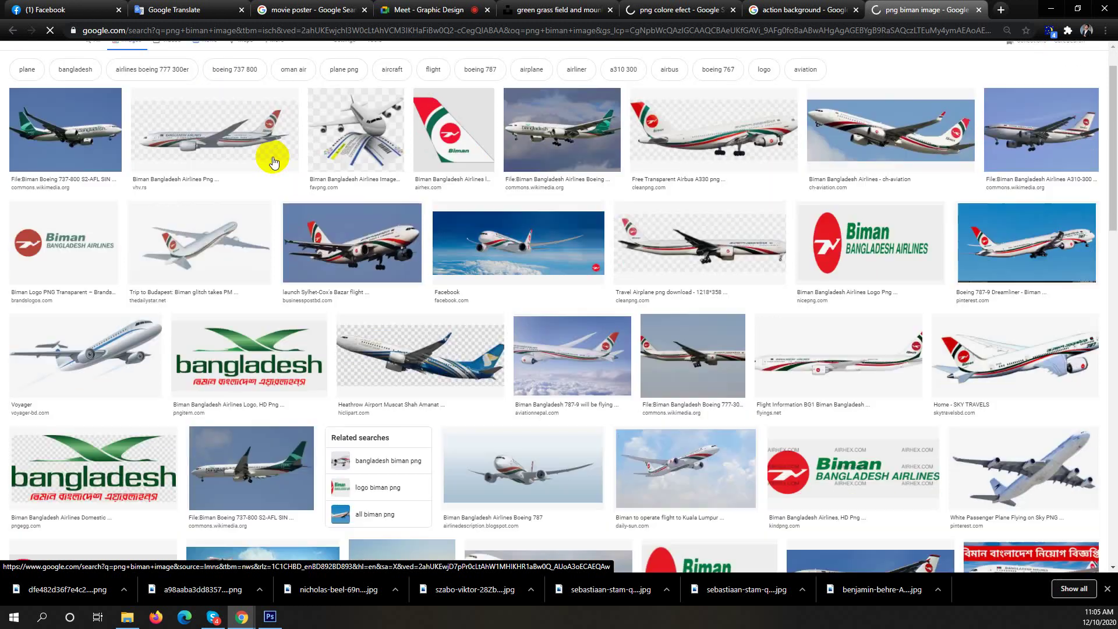
{"action": "scroll", "coordinate": [272, 160], "scroll_direction": "down", "scroll_amount": 1}
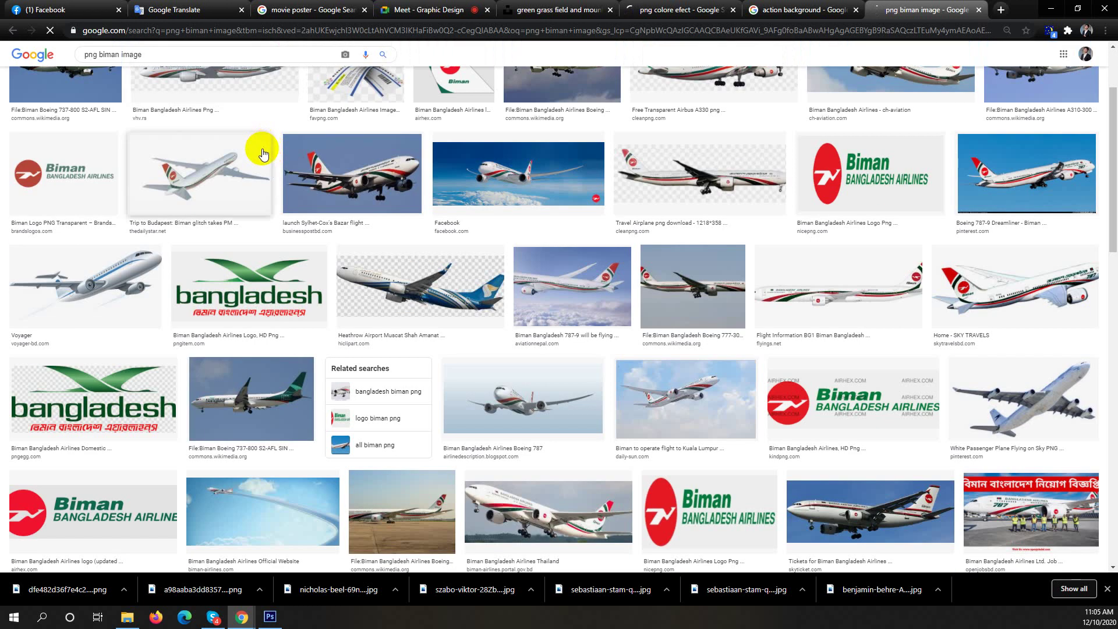
{"action": "scroll", "coordinate": [261, 156], "scroll_direction": "down", "scroll_amount": 2}
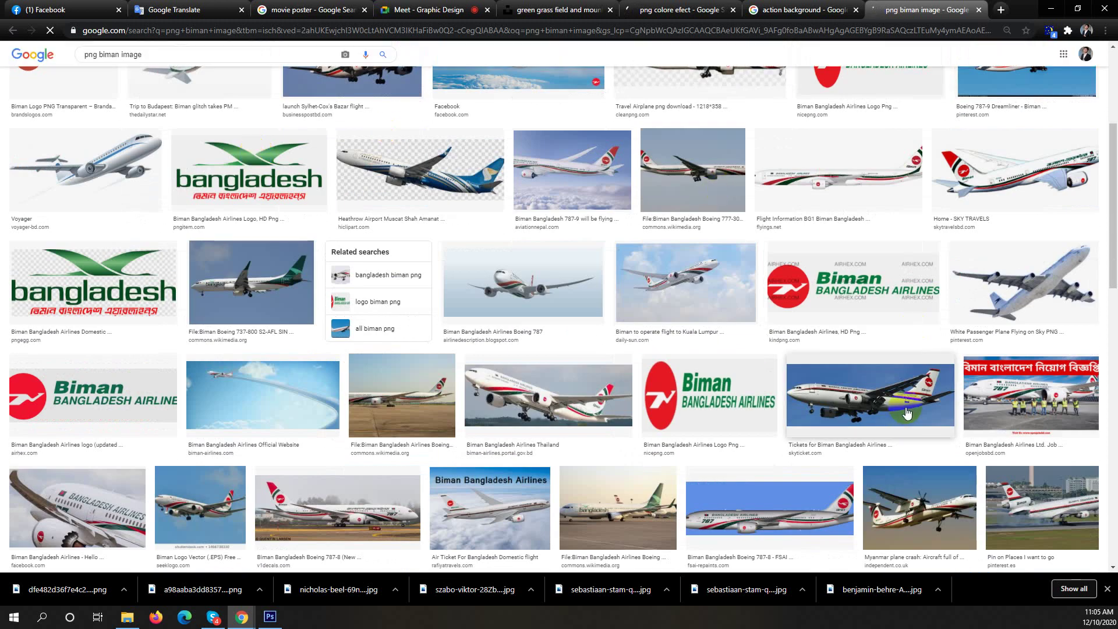
{"action": "scroll", "coordinate": [459, 310], "scroll_direction": "up", "scroll_amount": 4}
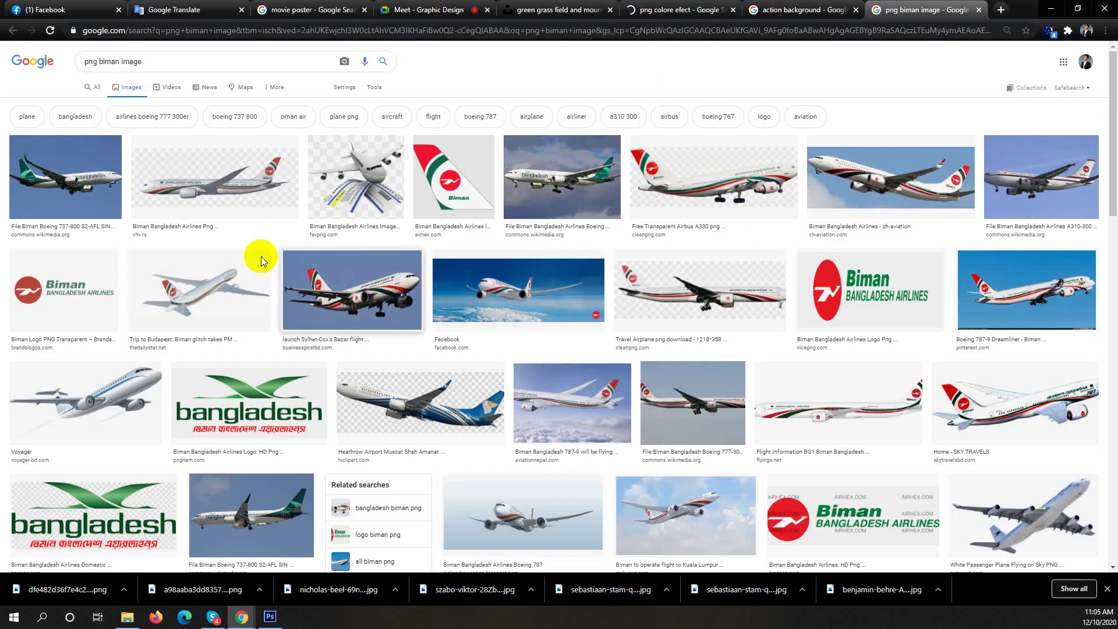
Copy the Biman Boeing 737-800 preview image and minimize Chrome.
{"action": "left_click", "coordinate": [39, 180]}
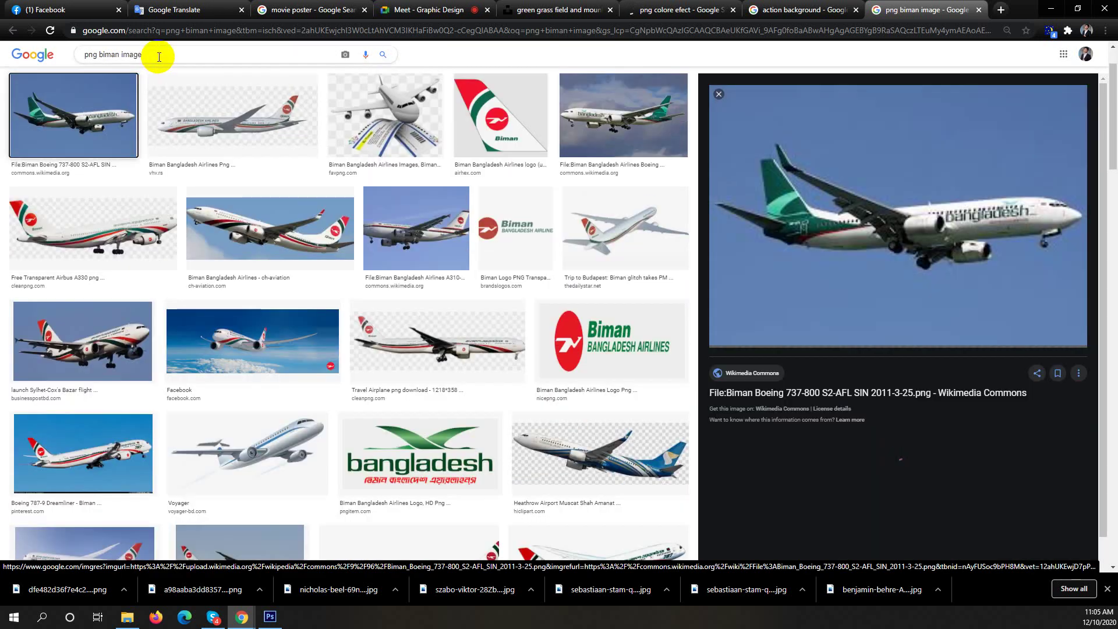
{"action": "left_click", "coordinate": [158, 56]}
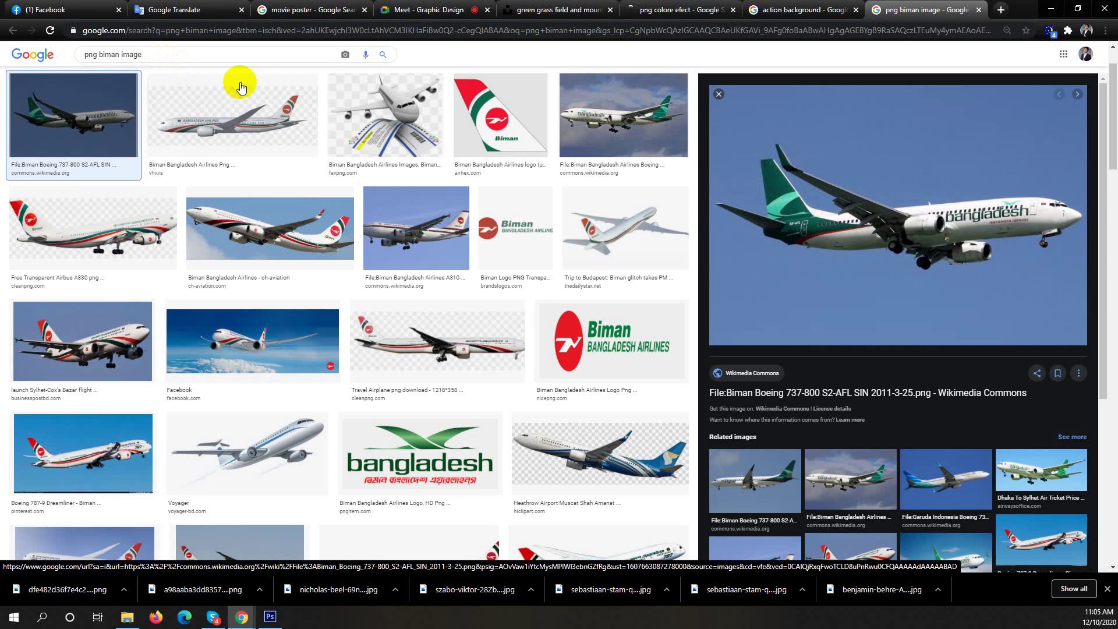
{"action": "right_click", "coordinate": [873, 220]}
{"action": "right_click", "coordinate": [874, 223]}
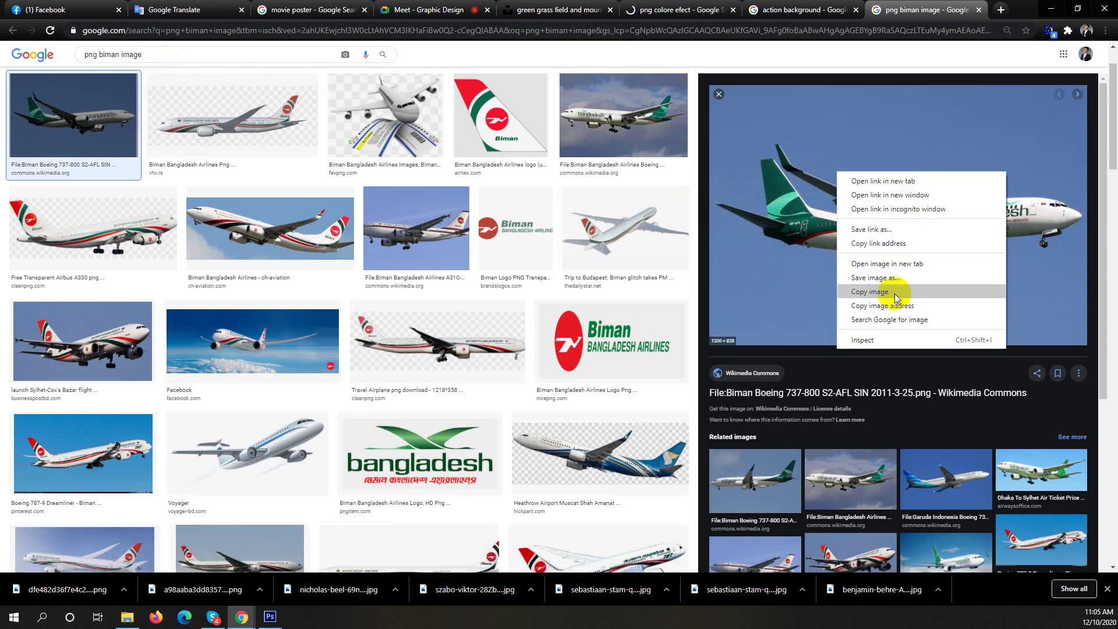
{"action": "left_click", "coordinate": [963, 291]}
{"action": "left_click", "coordinate": [1051, 9]}
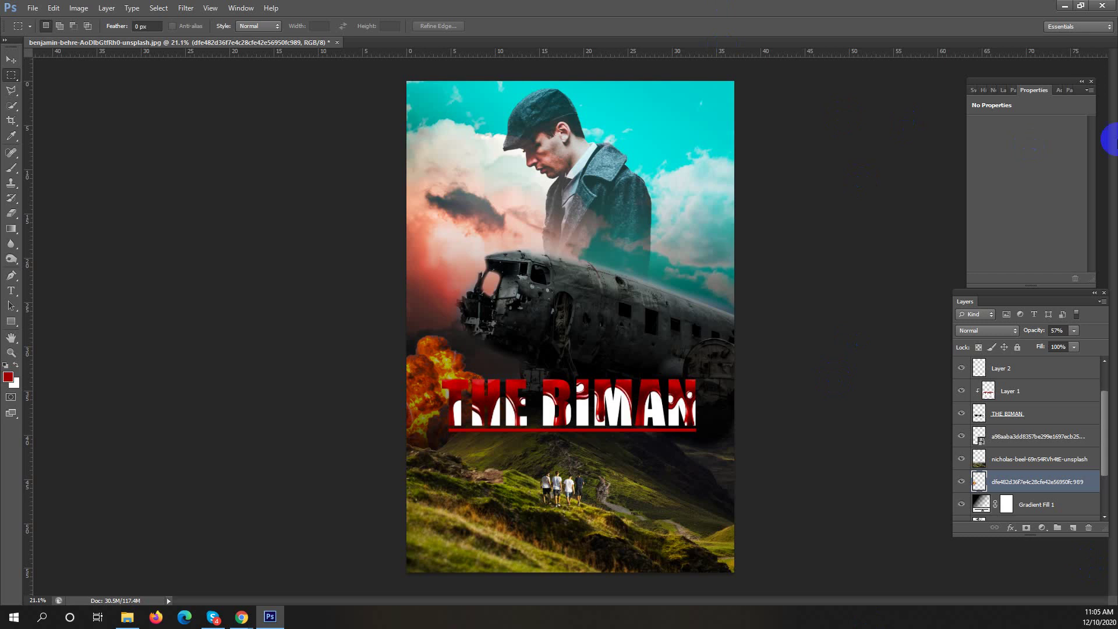
Paste the copied airliner photo as a new layer above Layer 2.
{"action": "left_click", "coordinate": [587, 142]}
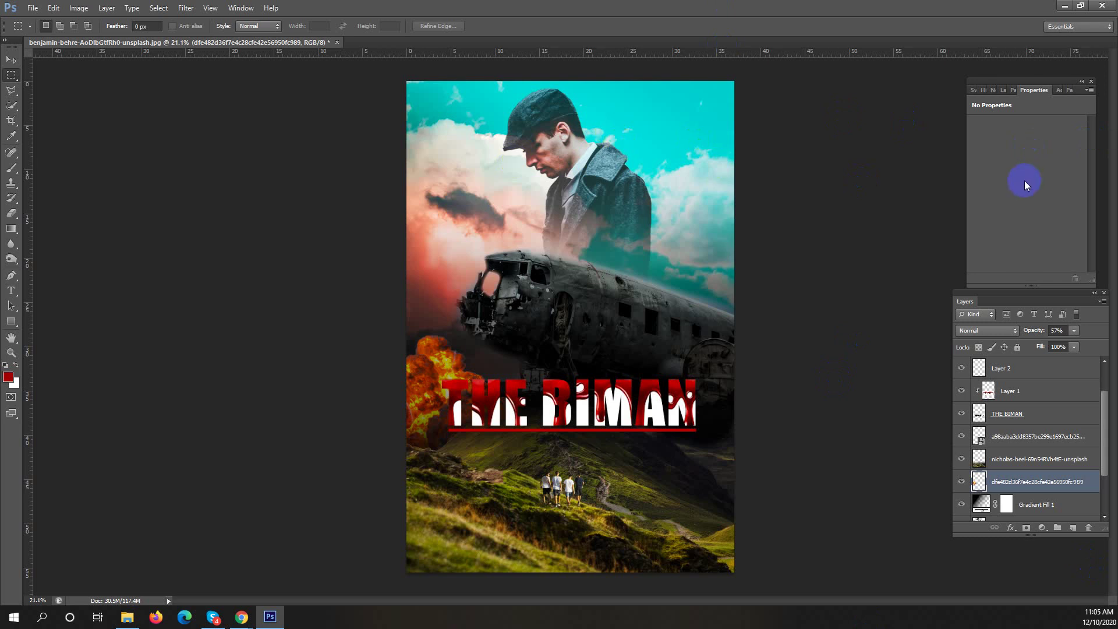
{"action": "left_click", "coordinate": [1016, 364]}
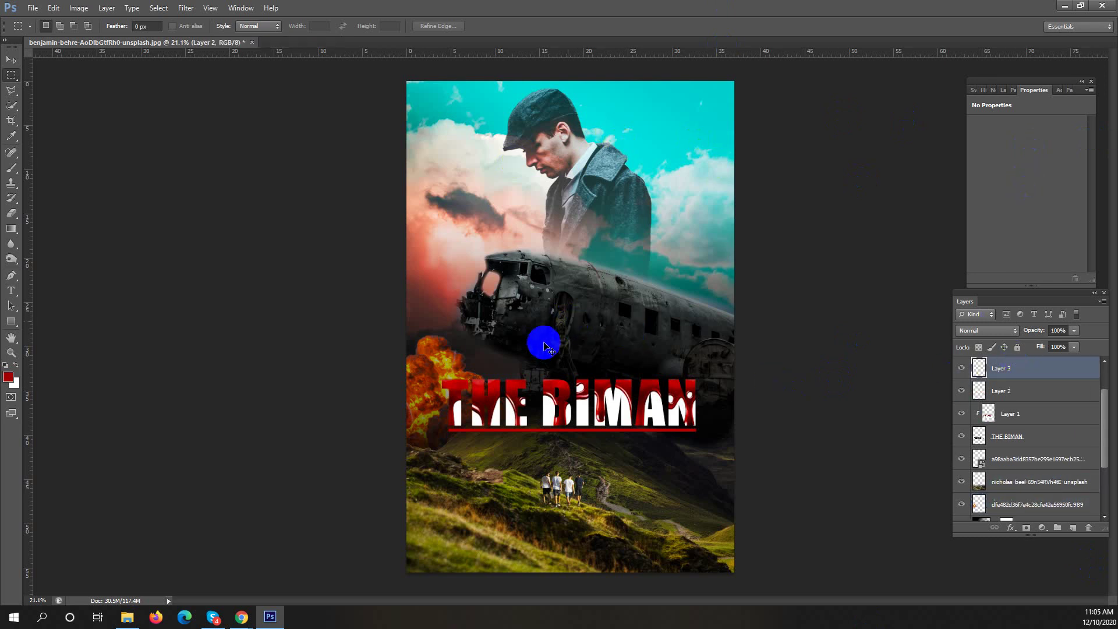
{"action": "key", "text": "ctrl+v"}
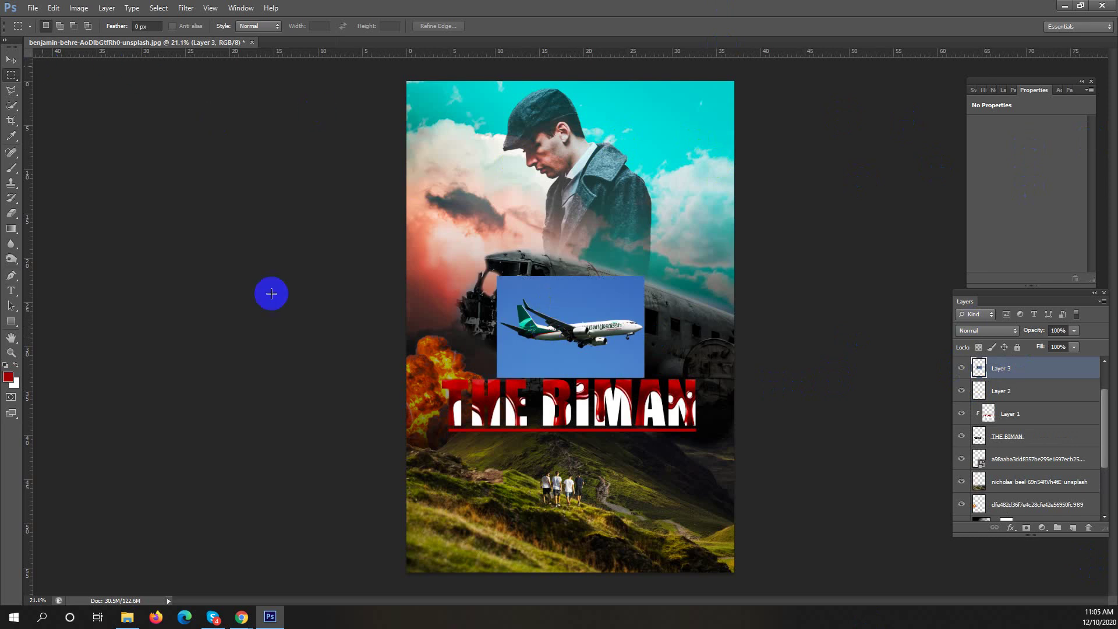
{"action": "scroll", "coordinate": [646, 334], "scroll_direction": "up", "scroll_amount": 5}
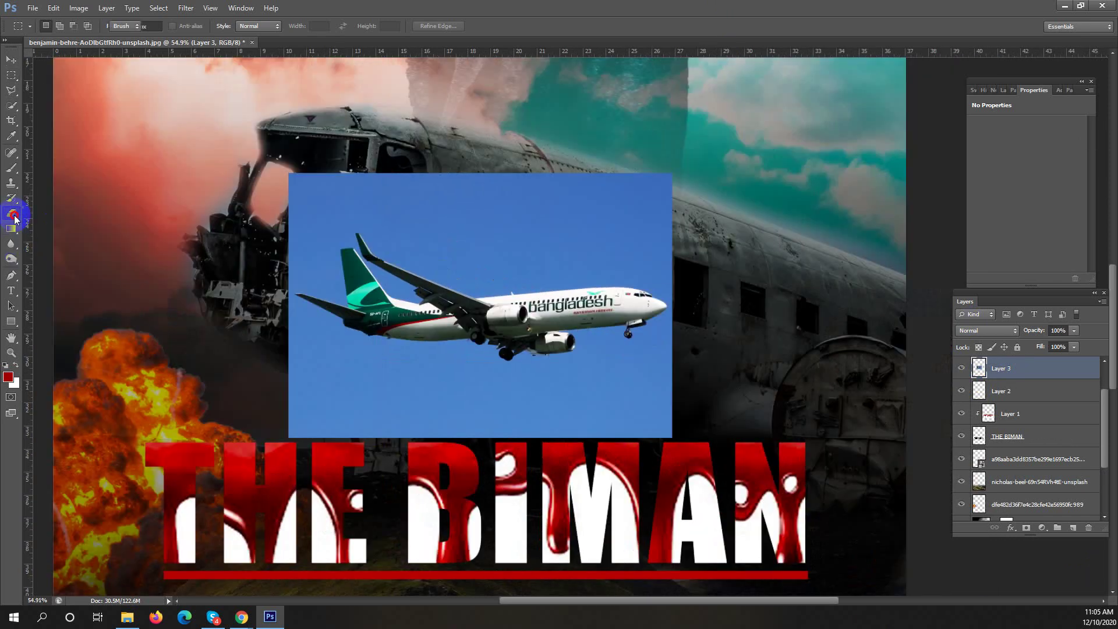
Remove the blue sky around the plane with the Background Eraser.
{"action": "left_click", "coordinate": [14, 216]}
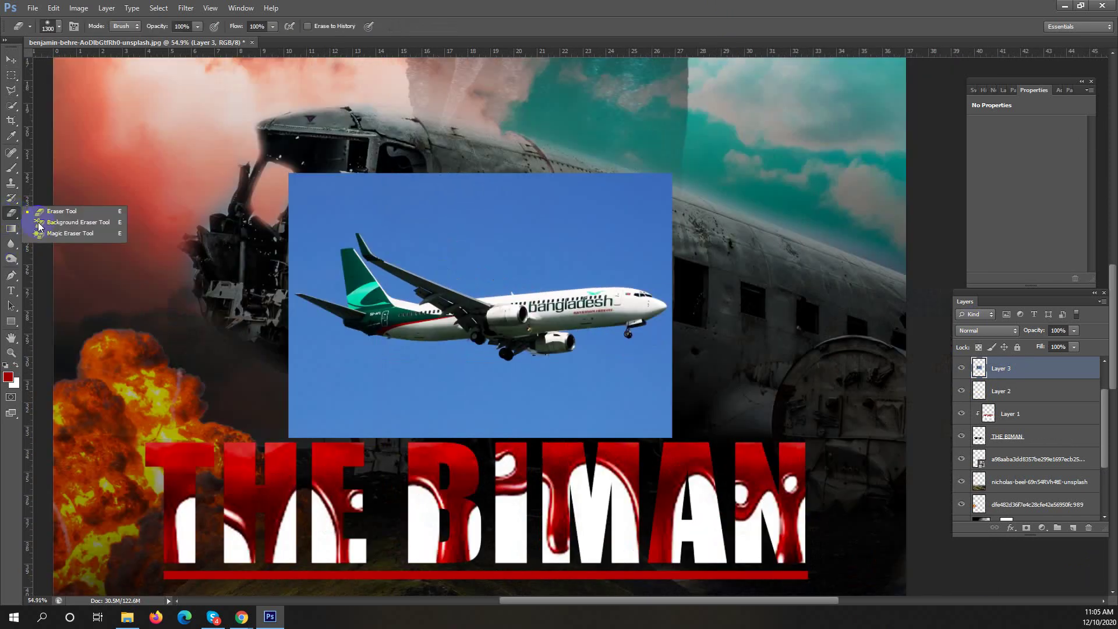
{"action": "left_click", "coordinate": [46, 223]}
{"action": "mouse_move", "coordinate": [453, 364]}
{"action": "left_mouse_down"}
{"action": "mouse_move", "coordinate": [406, 362]}
{"action": "mouse_move", "coordinate": [388, 327]}
{"action": "left_mouse_up"}
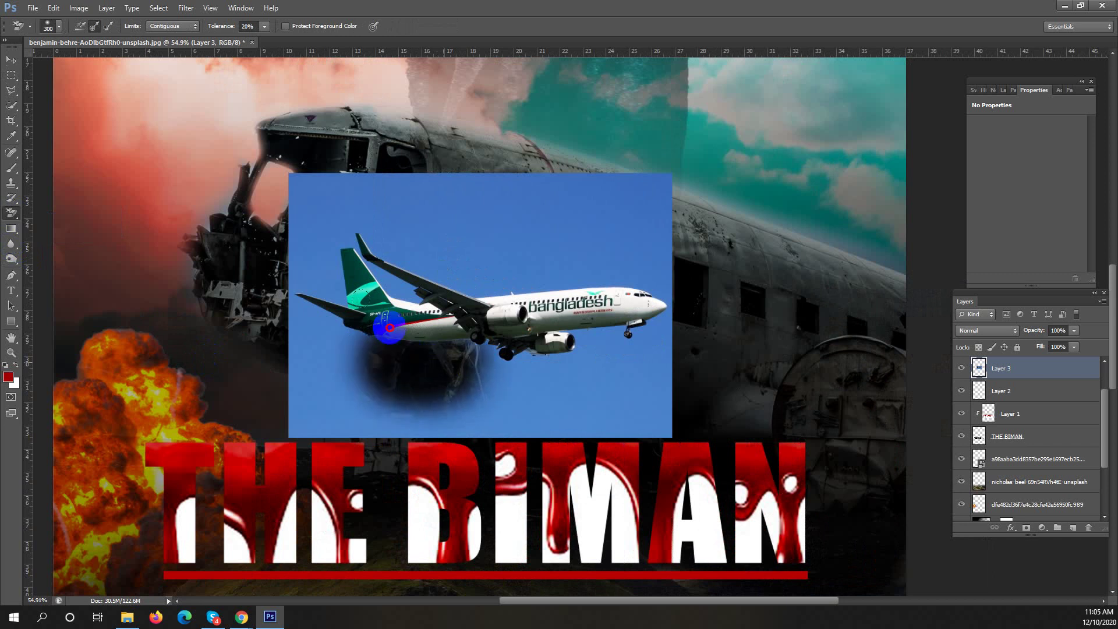
{"action": "mouse_move", "coordinate": [324, 338]}
{"action": "left_mouse_down"}
{"action": "mouse_move", "coordinate": [317, 317]}
{"action": "mouse_move", "coordinate": [330, 282]}
{"action": "mouse_move", "coordinate": [312, 346]}
{"action": "left_mouse_up"}
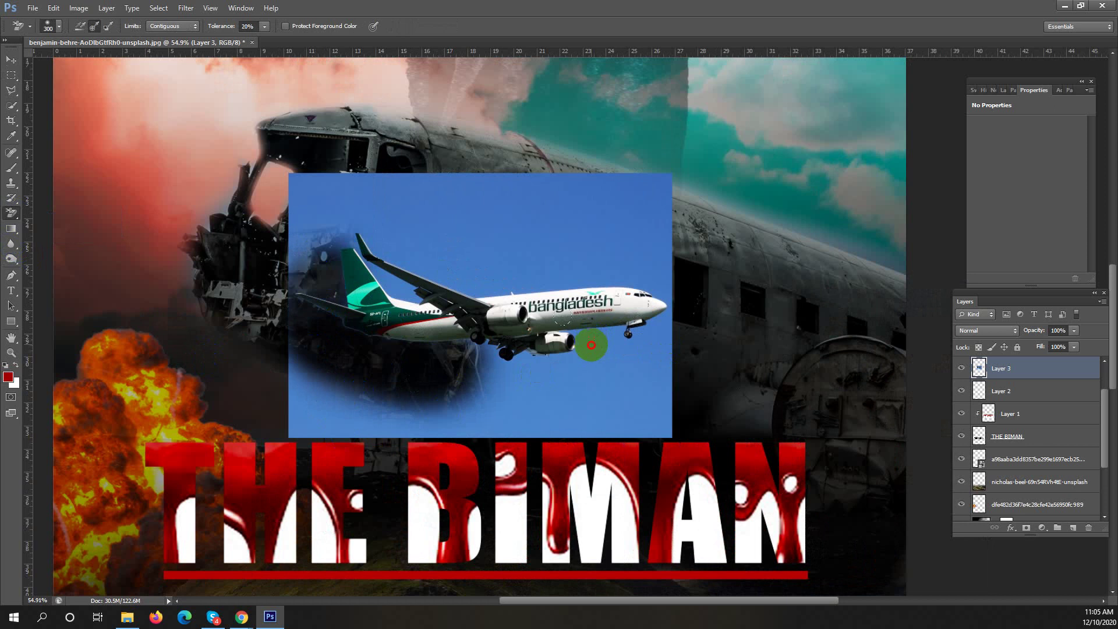
{"action": "mouse_move", "coordinate": [590, 344]}
{"action": "left_mouse_down"}
{"action": "mouse_move", "coordinate": [444, 369]}
{"action": "mouse_move", "coordinate": [457, 366]}
{"action": "mouse_move", "coordinate": [465, 407]}
{"action": "left_mouse_up"}
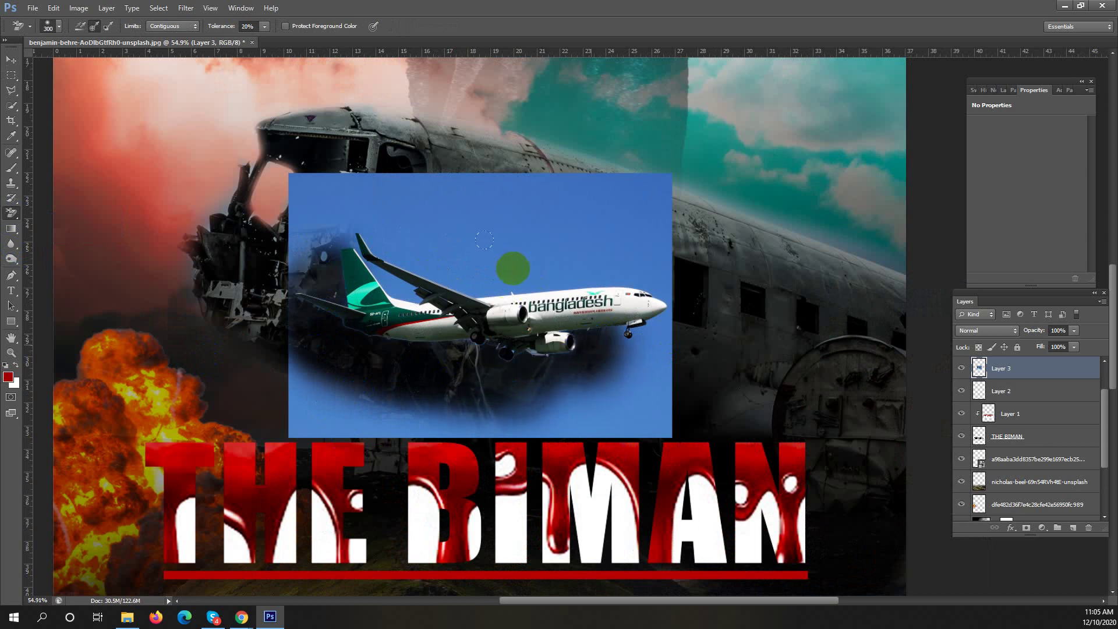
{"action": "mouse_move", "coordinate": [512, 268]}
{"action": "left_mouse_down"}
{"action": "mouse_move", "coordinate": [595, 271]}
{"action": "mouse_move", "coordinate": [532, 274]}
{"action": "mouse_move", "coordinate": [656, 342]}
{"action": "mouse_move", "coordinate": [641, 332]}
{"action": "mouse_move", "coordinate": [584, 344]}
{"action": "left_mouse_up"}
{"action": "mouse_move", "coordinate": [271, 216]}
{"action": "left_mouse_down"}
{"action": "mouse_move", "coordinate": [423, 292]}
{"action": "mouse_move", "coordinate": [420, 252]}
{"action": "mouse_move", "coordinate": [318, 199]}
{"action": "mouse_move", "coordinate": [496, 252]}
{"action": "mouse_move", "coordinate": [378, 337]}
{"action": "mouse_move", "coordinate": [474, 358]}
{"action": "mouse_move", "coordinate": [677, 326]}
{"action": "left_mouse_up"}
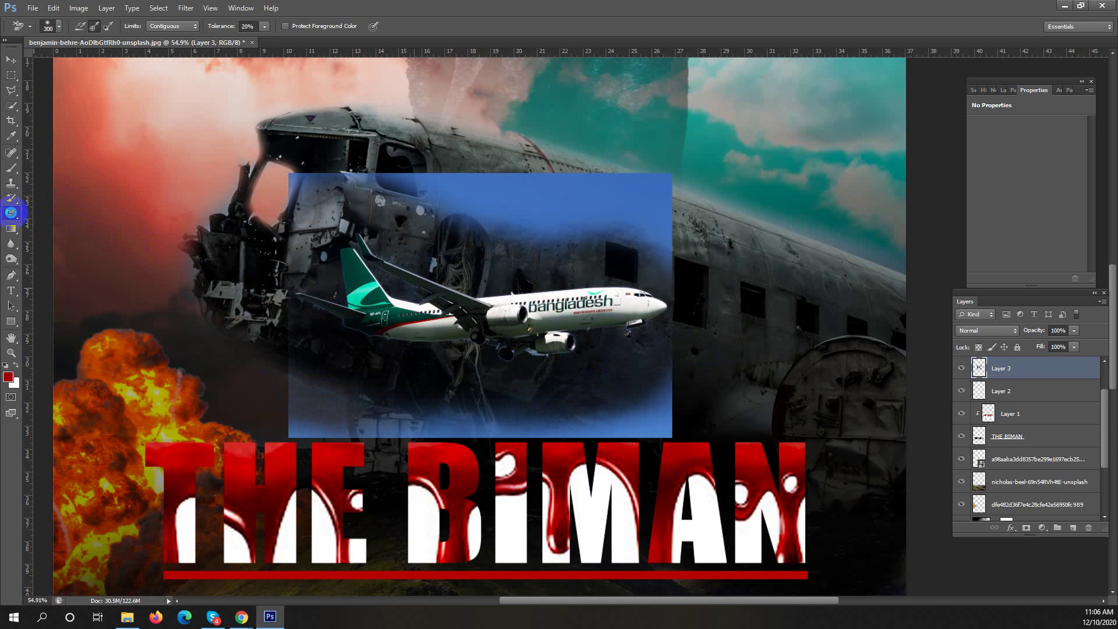
Erase the remaining blue around the airplane with a soft 215 px Eraser.
{"action": "right_click", "coordinate": [13, 218]}
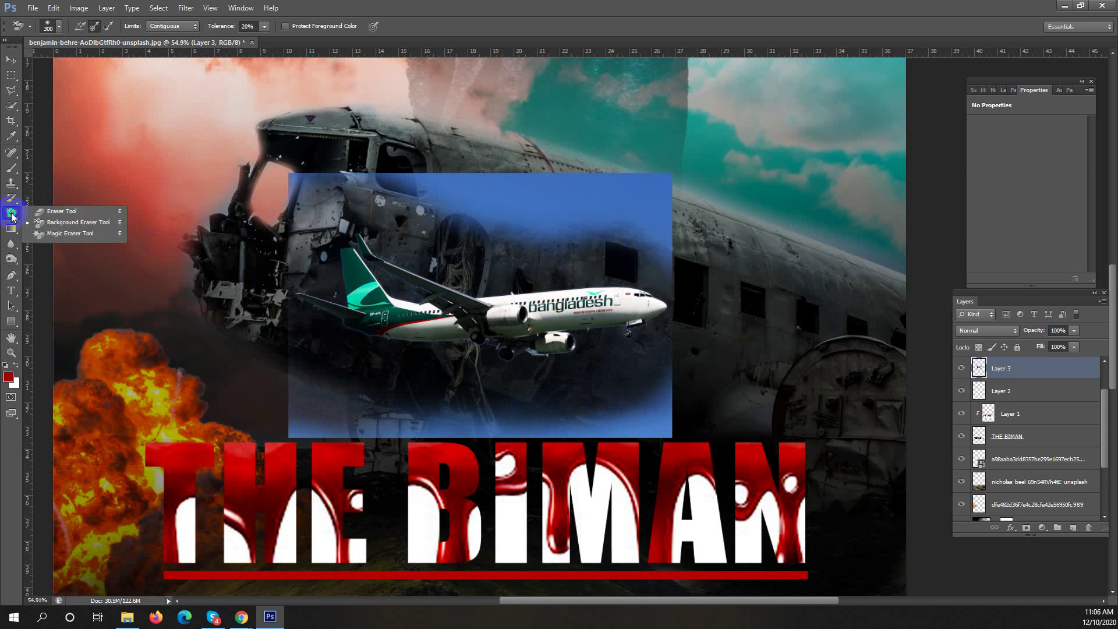
{"action": "right_click", "coordinate": [13, 217]}
{"action": "right_click", "coordinate": [13, 217]}
{"action": "right_click", "coordinate": [12, 217]}
{"action": "left_click", "coordinate": [12, 217]}
{"action": "left_click", "coordinate": [41, 211]}
{"action": "right_click", "coordinate": [516, 267]}
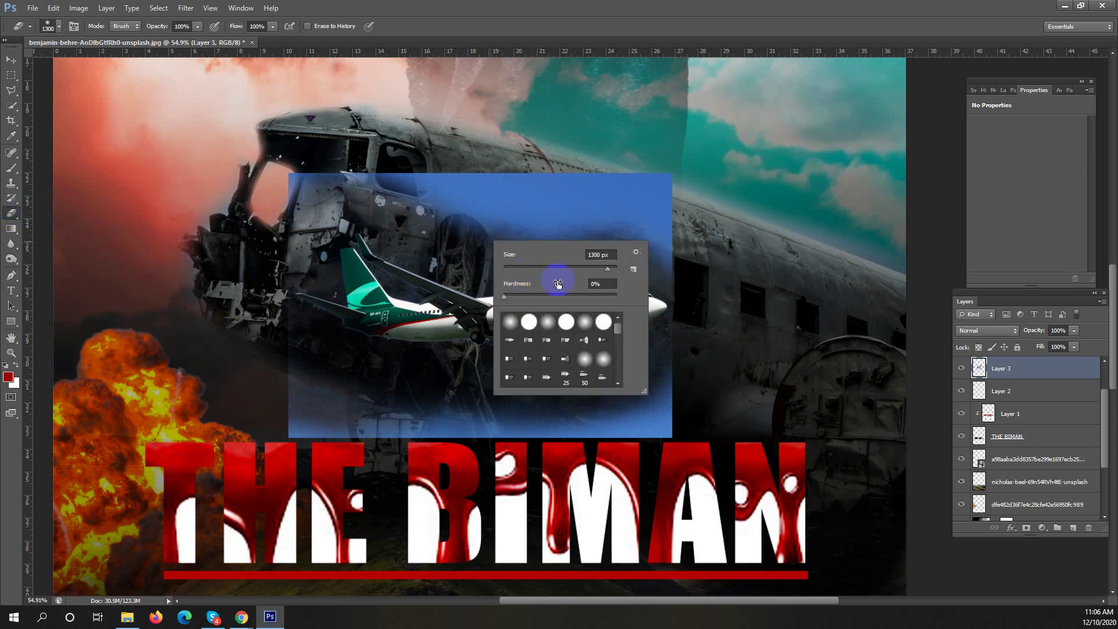
{"action": "left_click_drag", "start_coordinate": [578, 269], "coordinate": [589, 269]}
{"action": "left_click", "coordinate": [514, 201]}
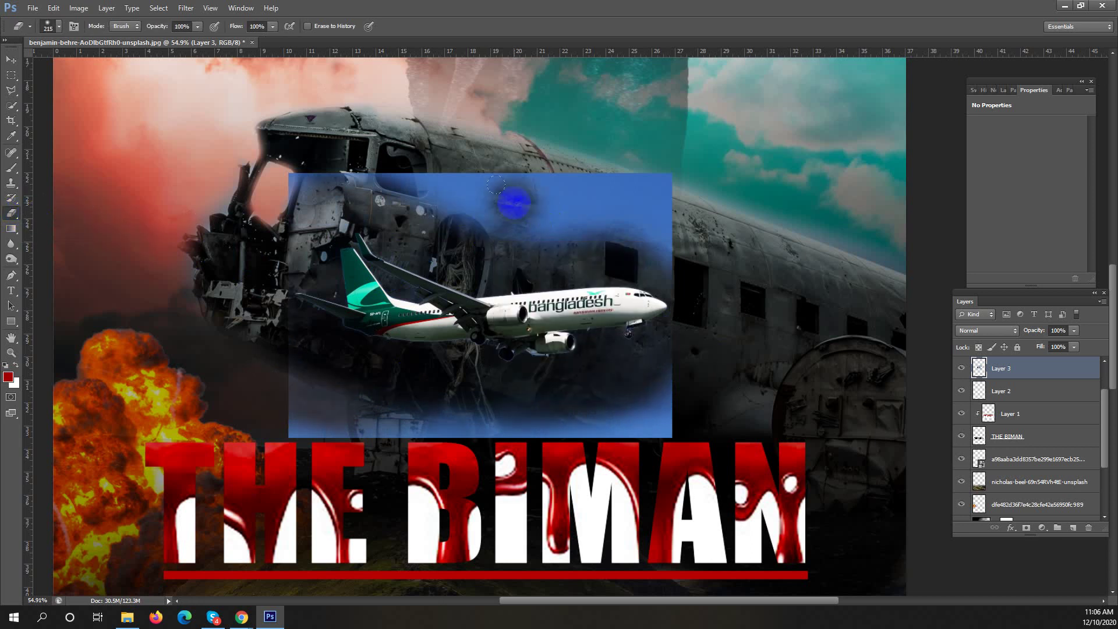
{"action": "right_click", "coordinate": [548, 216]}
{"action": "left_click", "coordinate": [616, 270]}
{"action": "mouse_move", "coordinate": [510, 213]}
{"action": "left_mouse_down"}
{"action": "mouse_move", "coordinate": [551, 244]}
{"action": "mouse_move", "coordinate": [662, 227]}
{"action": "mouse_move", "coordinate": [497, 207]}
{"action": "mouse_move", "coordinate": [437, 182]}
{"action": "mouse_move", "coordinate": [357, 187]}
{"action": "mouse_move", "coordinate": [255, 299]}
{"action": "mouse_move", "coordinate": [275, 406]}
{"action": "mouse_move", "coordinate": [460, 434]}
{"action": "mouse_move", "coordinate": [543, 399]}
{"action": "mouse_move", "coordinate": [623, 408]}
{"action": "mouse_move", "coordinate": [660, 382]}
{"action": "mouse_move", "coordinate": [429, 417]}
{"action": "mouse_move", "coordinate": [356, 486]}
{"action": "left_mouse_up"}
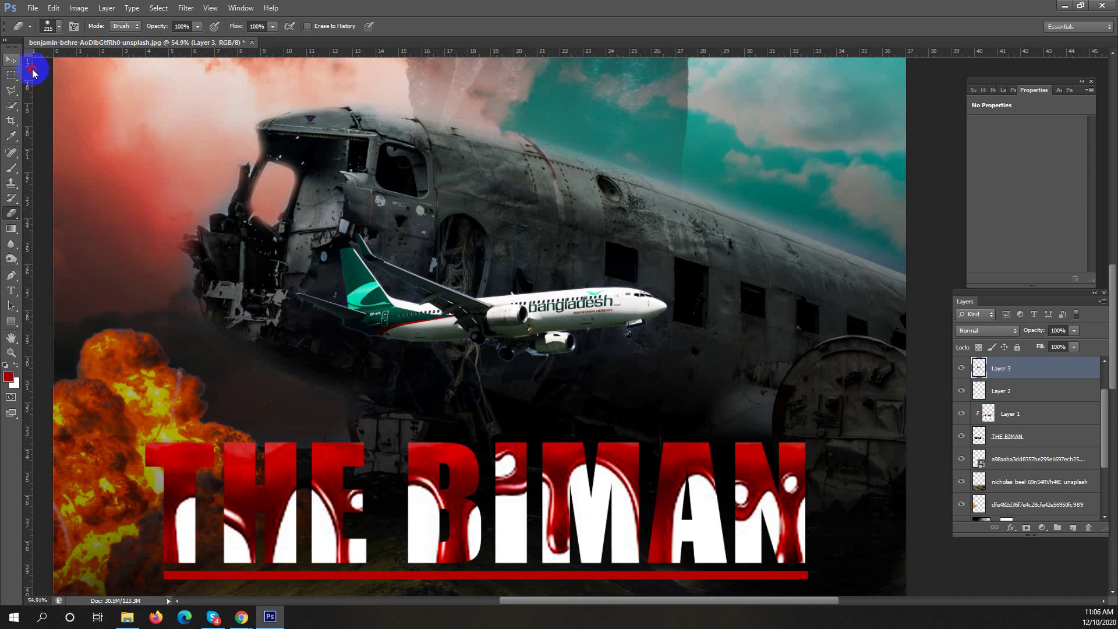
Flip the airliner horizontally, shrink it into the top-right sky and commit the transform.
{"action": "left_click", "coordinate": [11, 60]}
{"action": "key", "text": "ctrl+t"}
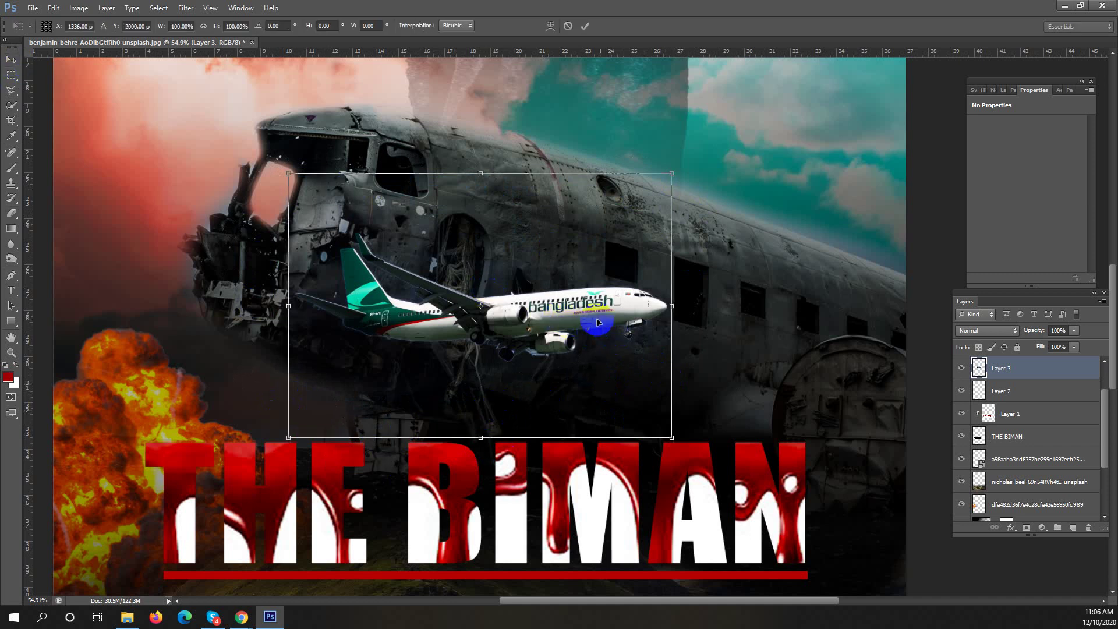
{"action": "right_click", "coordinate": [585, 321]}
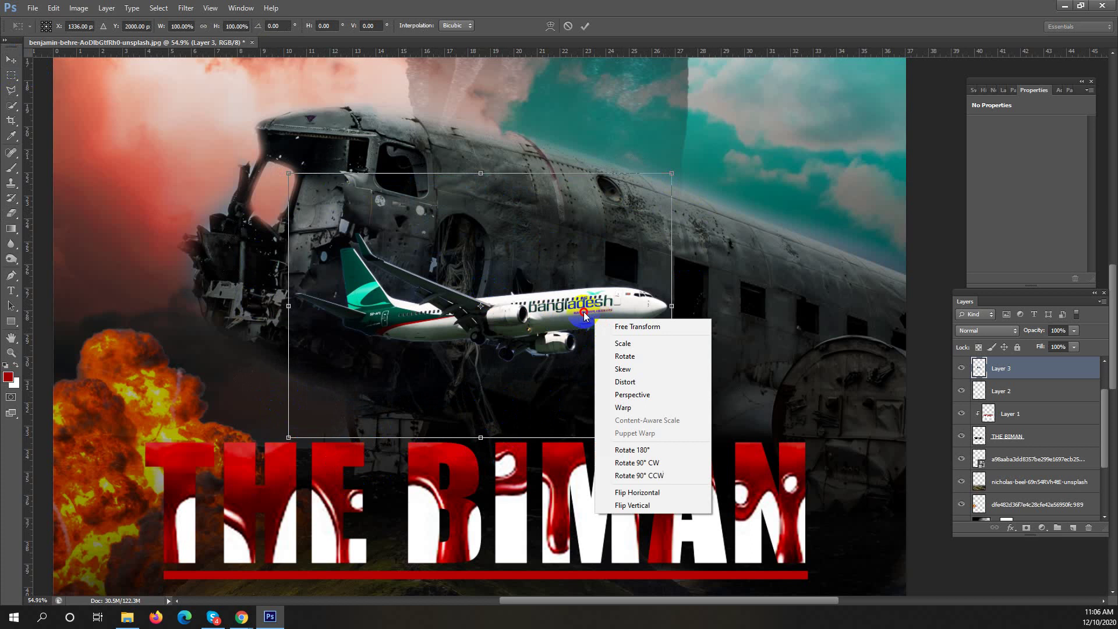
{"action": "left_click", "coordinate": [569, 311]}
{"action": "left_click_drag", "start_coordinate": [584, 313], "coordinate": [505, 300]}
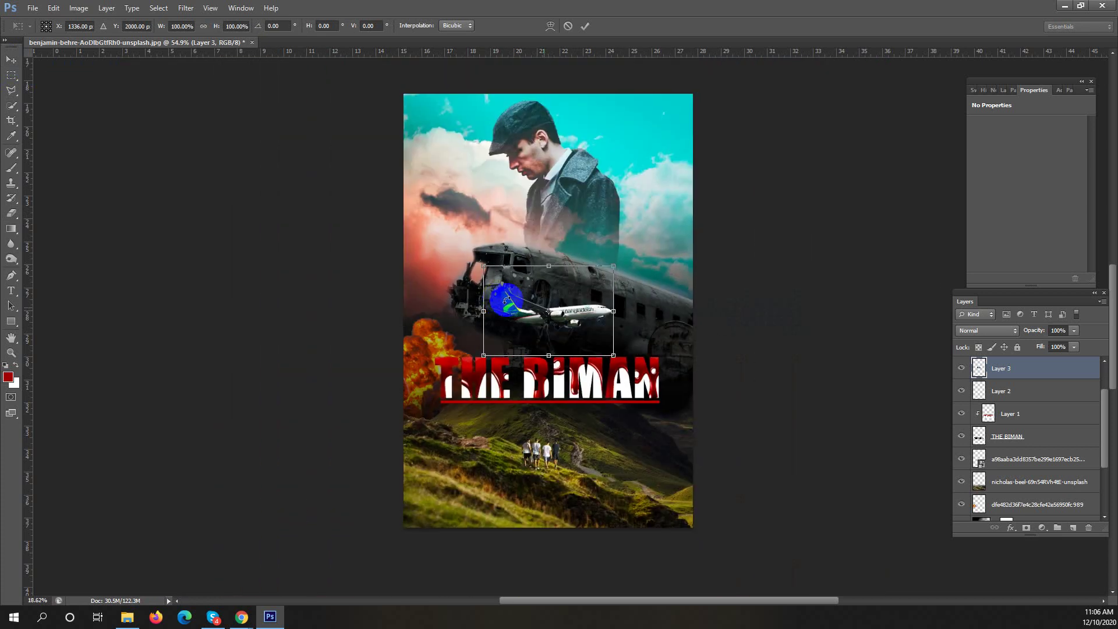
{"action": "right_click", "coordinate": [597, 326]}
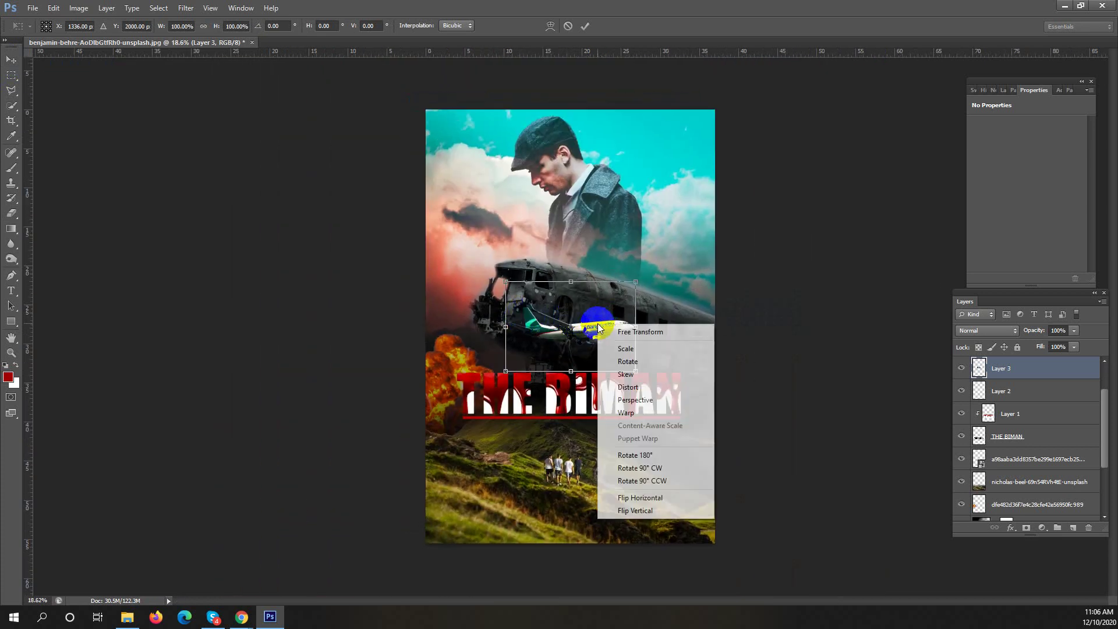
{"action": "left_click", "coordinate": [643, 494]}
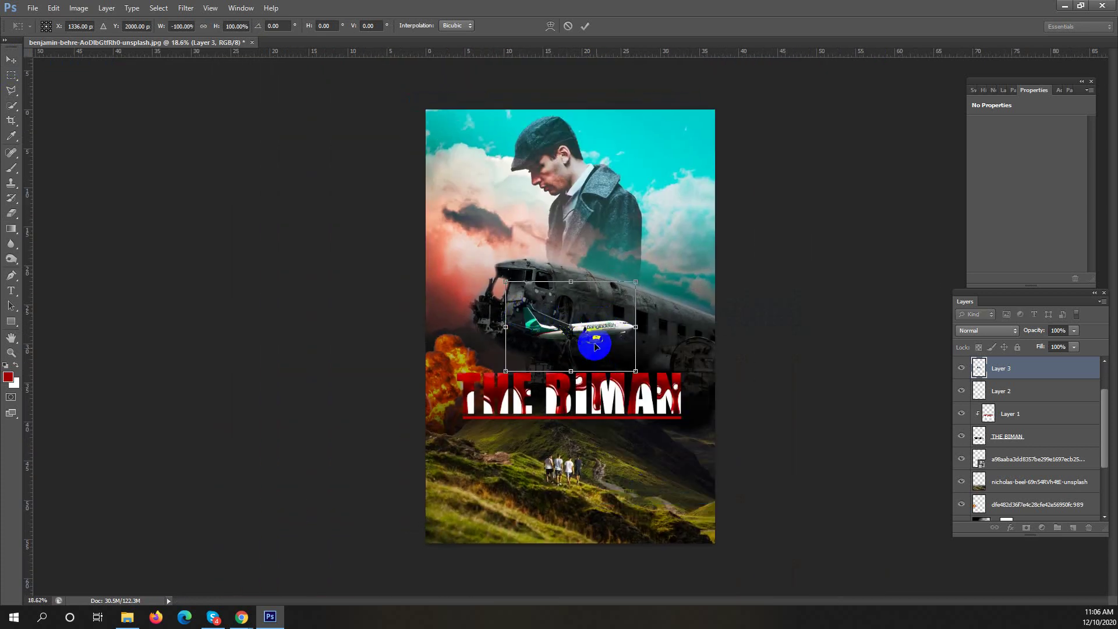
{"action": "left_click_drag", "start_coordinate": [610, 323], "coordinate": [696, 157]}
{"action": "key", "text": "Return"}
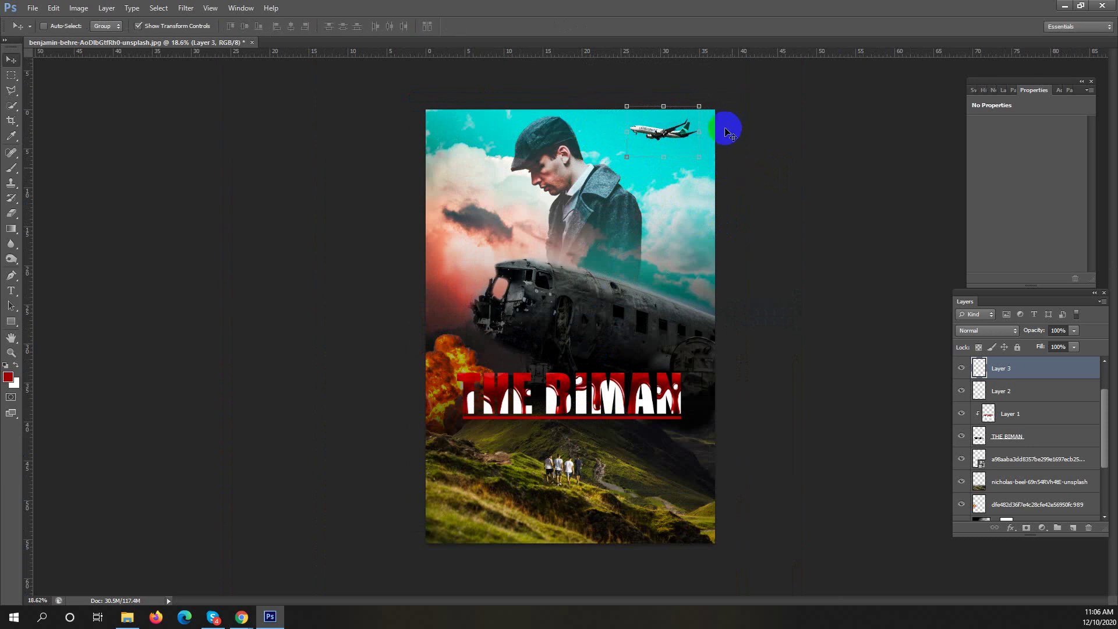
{"action": "left_click", "coordinate": [702, 129]}
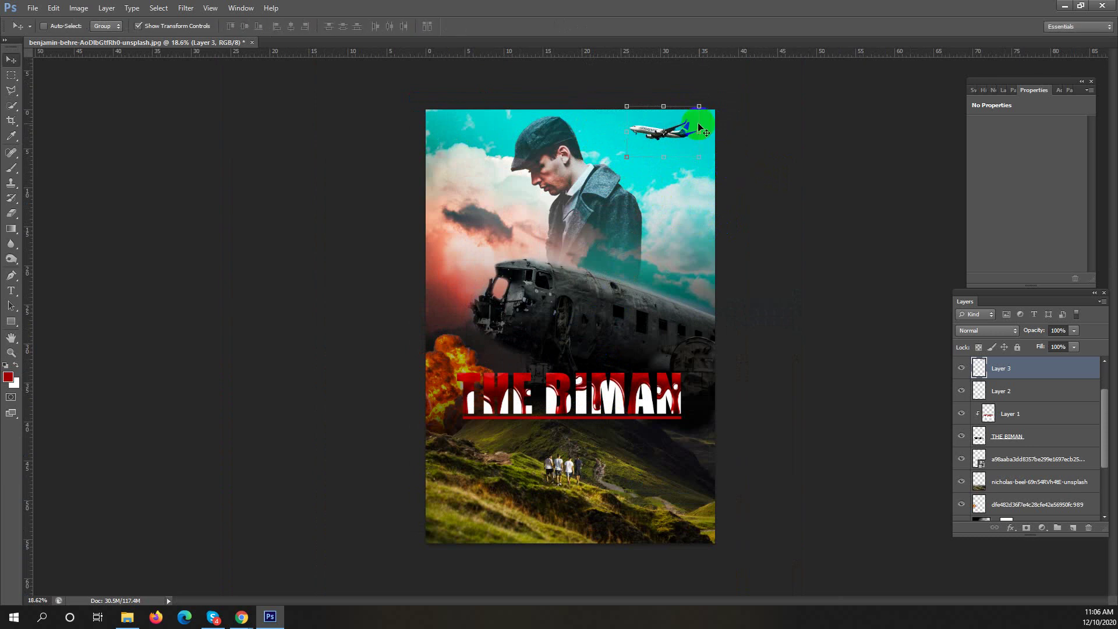
{"action": "left_click", "coordinate": [11, 75]}
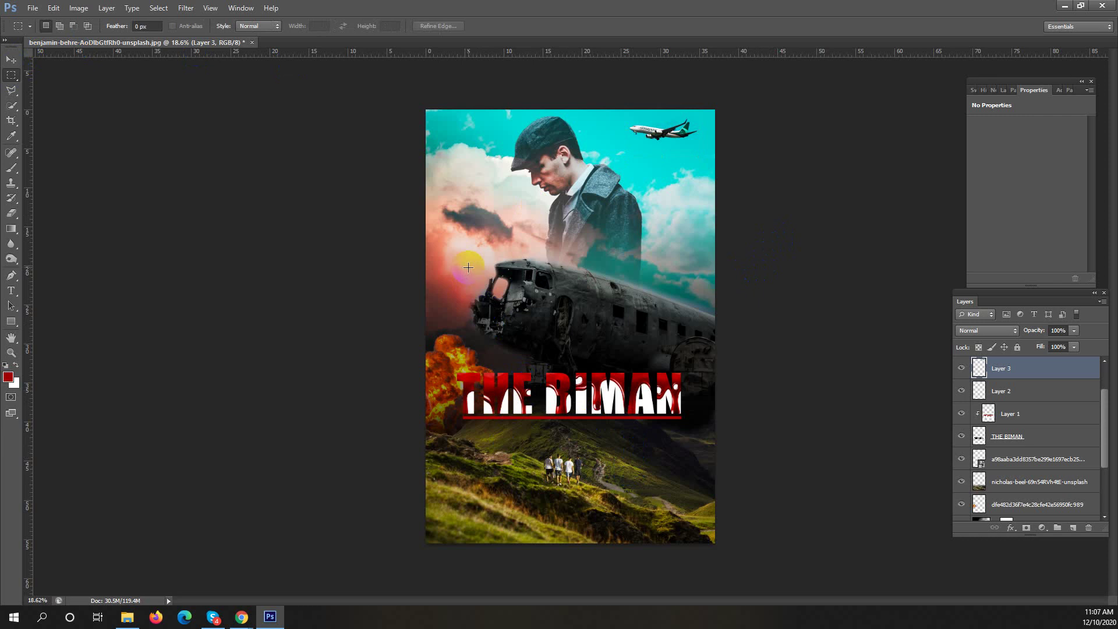
Close the 'png biman image' tab and view the png colore efect results.
{"action": "left_click", "coordinate": [243, 617]}
{"action": "left_click", "coordinate": [267, 618]}
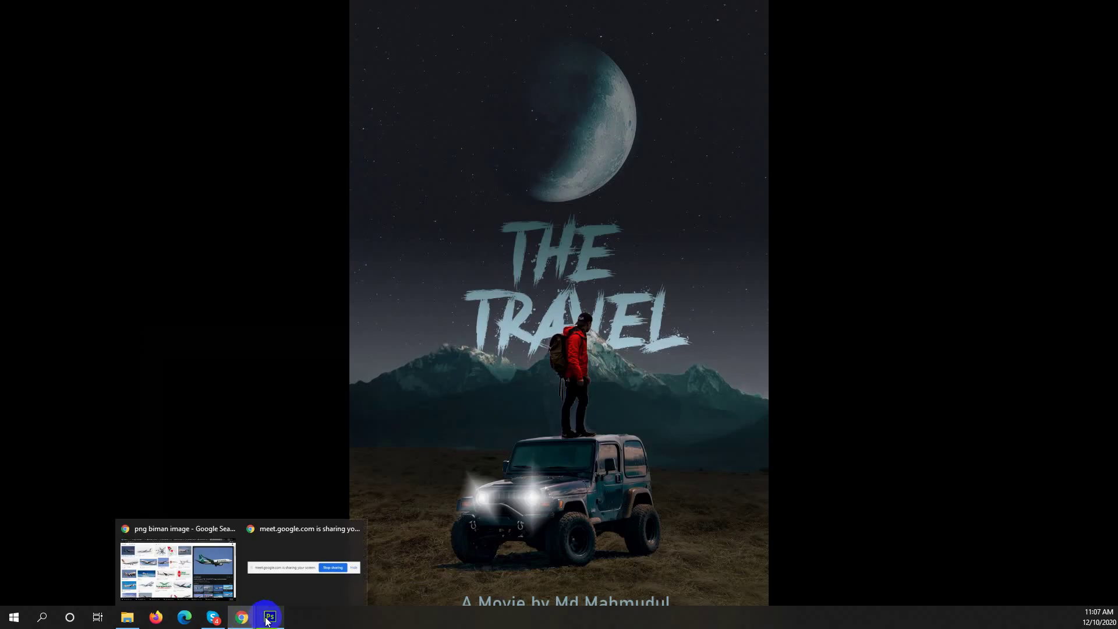
{"action": "left_click", "coordinate": [248, 617]}
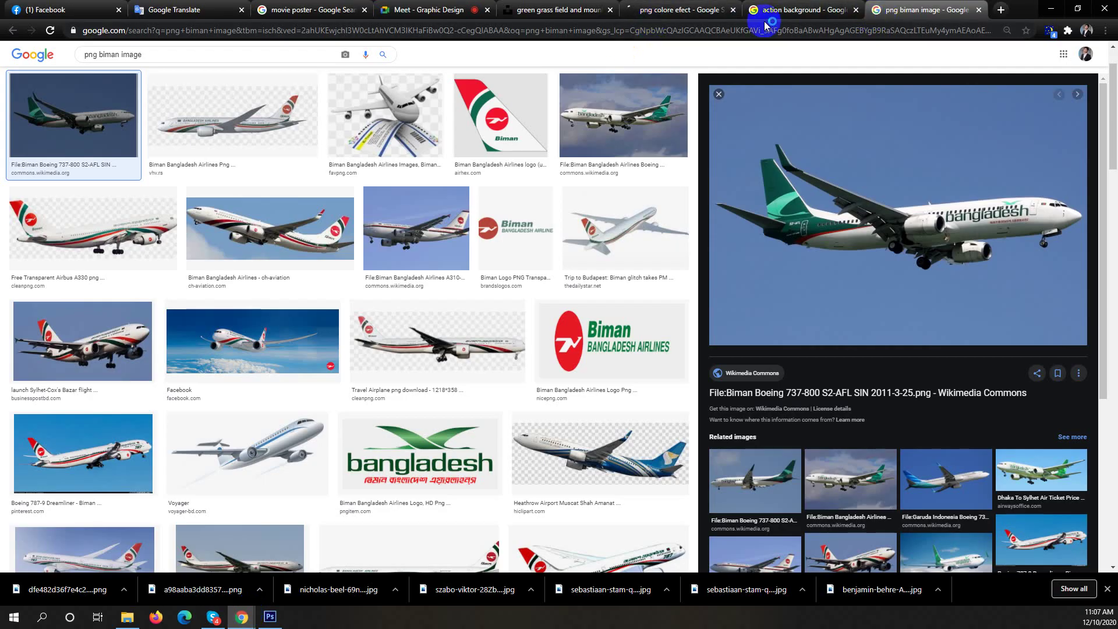
{"action": "left_click", "coordinate": [979, 10]}
{"action": "left_click", "coordinate": [819, 7]}
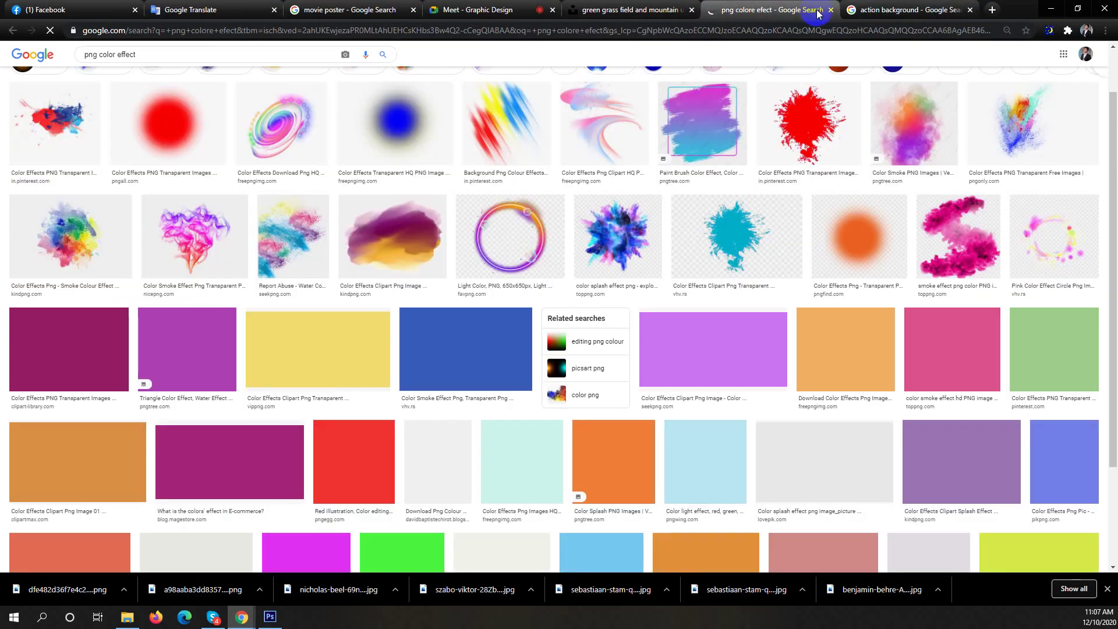
{"action": "scroll", "coordinate": [735, 274], "scroll_direction": "up", "scroll_amount": 1}
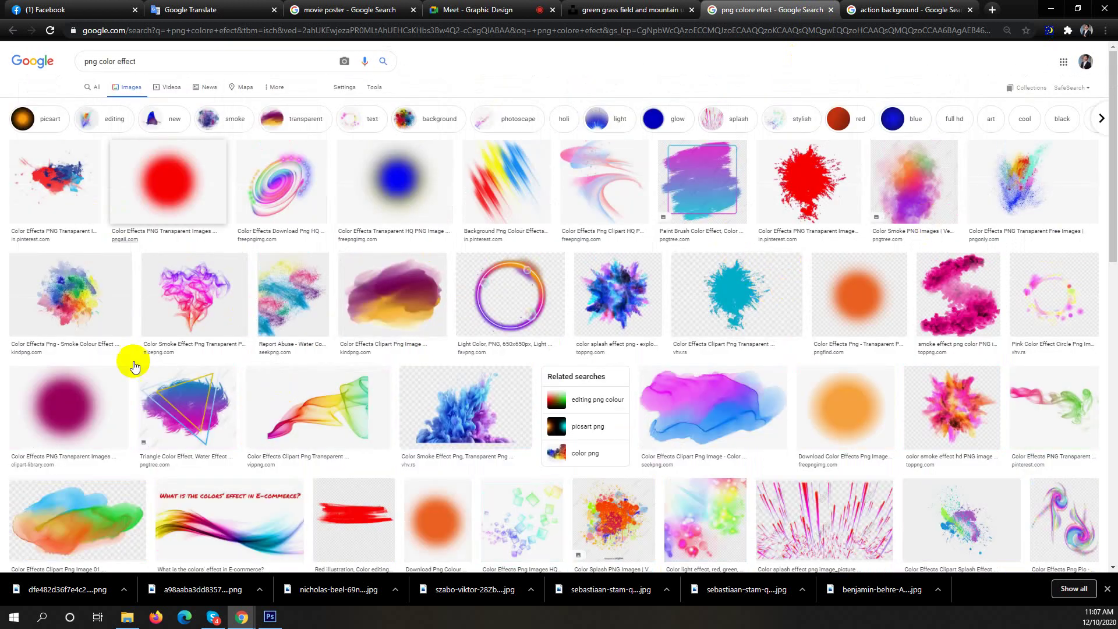
{"action": "scroll", "coordinate": [211, 457], "scroll_direction": "down", "scroll_amount": 4}
{"action": "scroll", "coordinate": [207, 482], "scroll_direction": "up", "scroll_amount": 3}
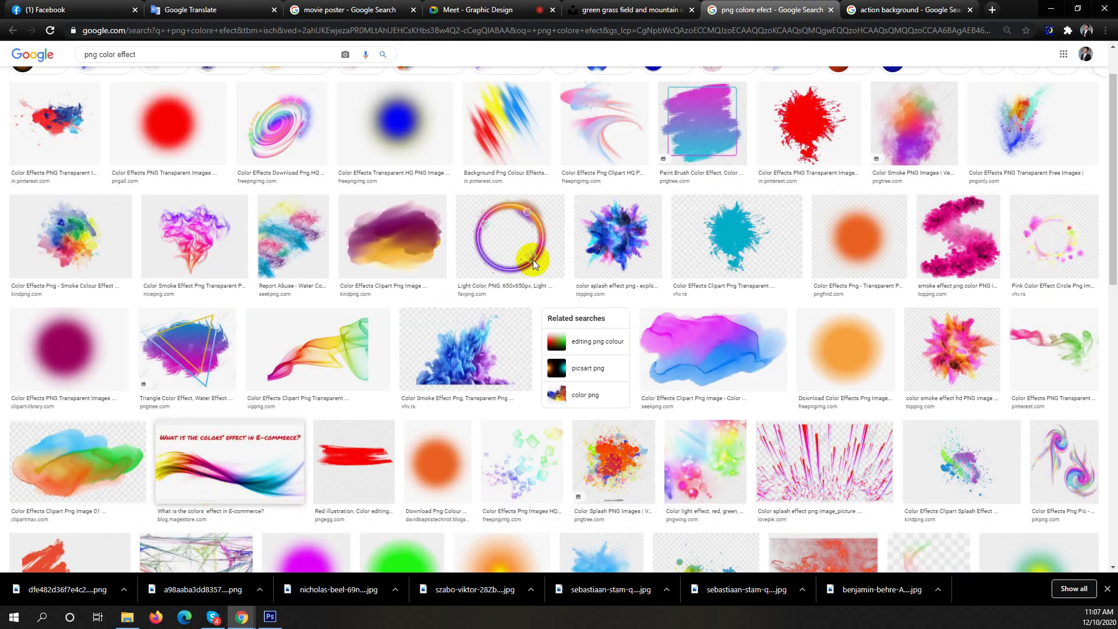
Browse the green hill and colore efect tabs, then bring up the Meet call tab.
{"action": "left_click", "coordinate": [643, 17]}
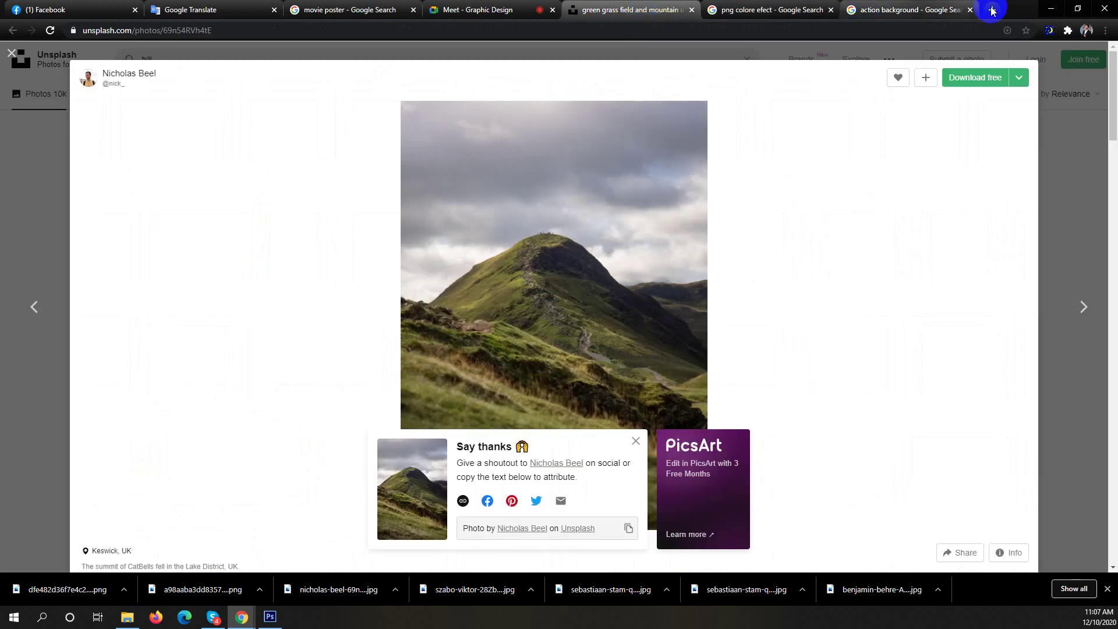
{"action": "left_click", "coordinate": [1050, 8]}
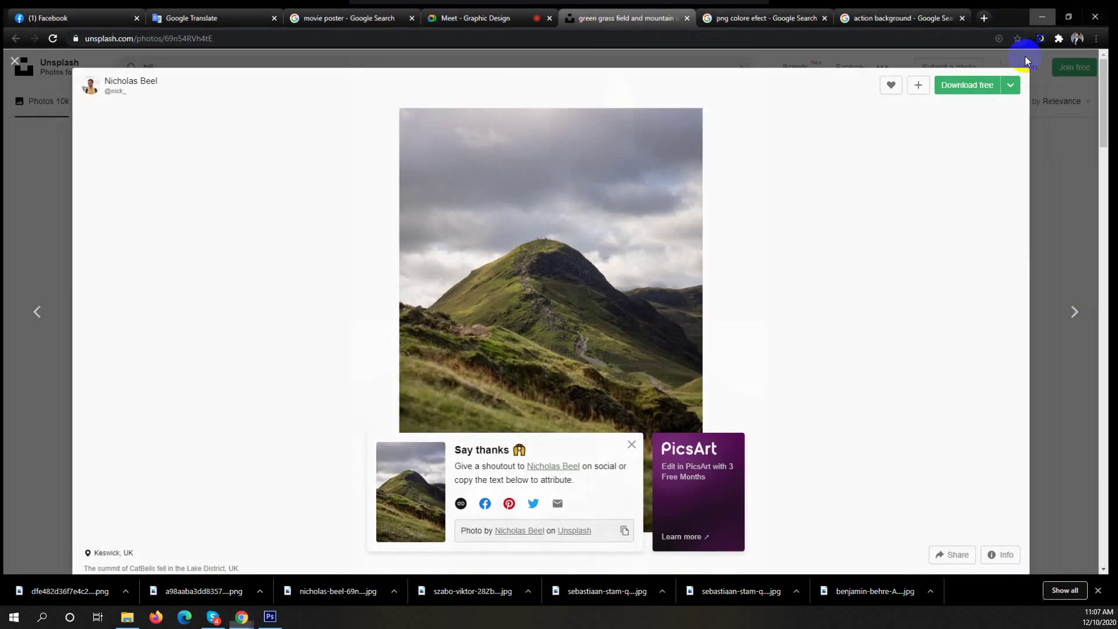
{"action": "left_click", "coordinate": [610, 469]}
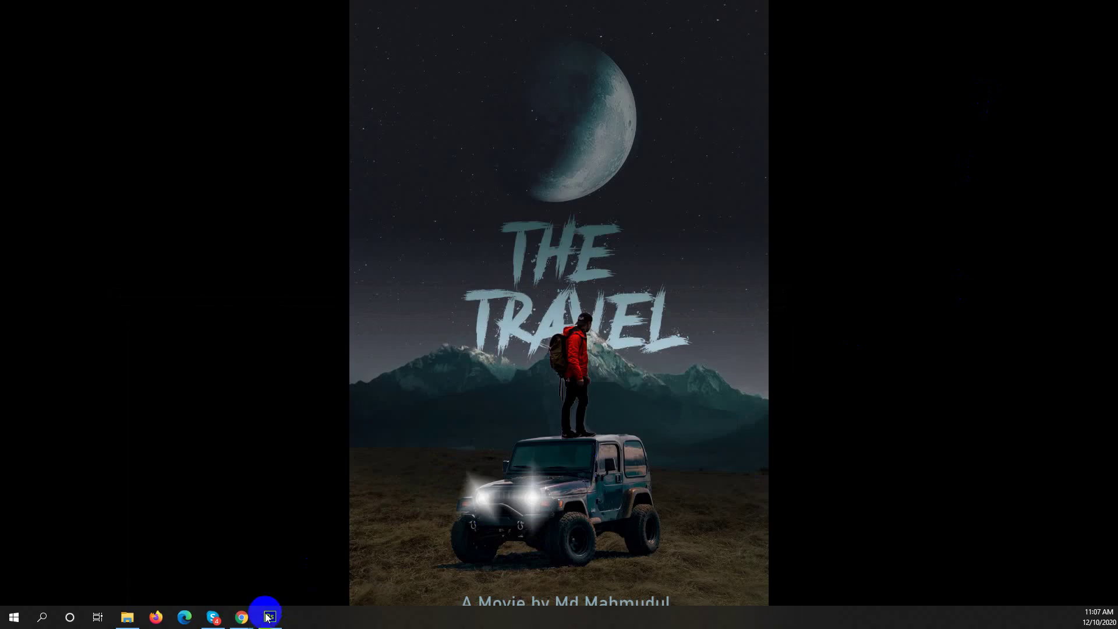
{"action": "mouse_move", "coordinate": [242, 616]}
{"action": "left_click", "coordinate": [202, 581]}
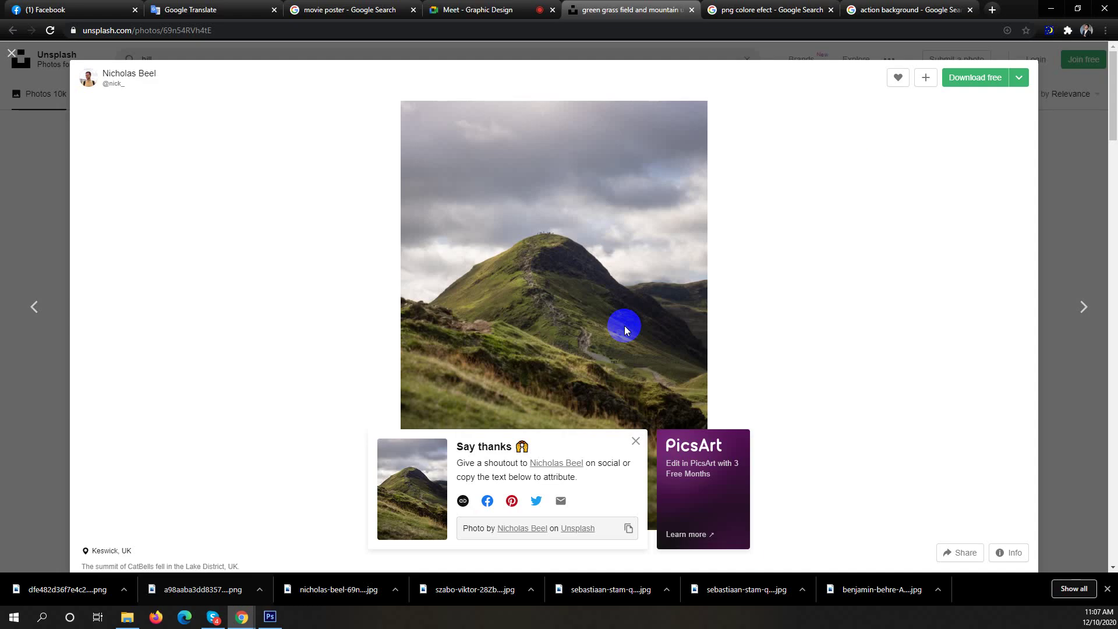
{"action": "left_click", "coordinate": [756, 9]}
{"action": "left_click", "coordinate": [475, 12]}
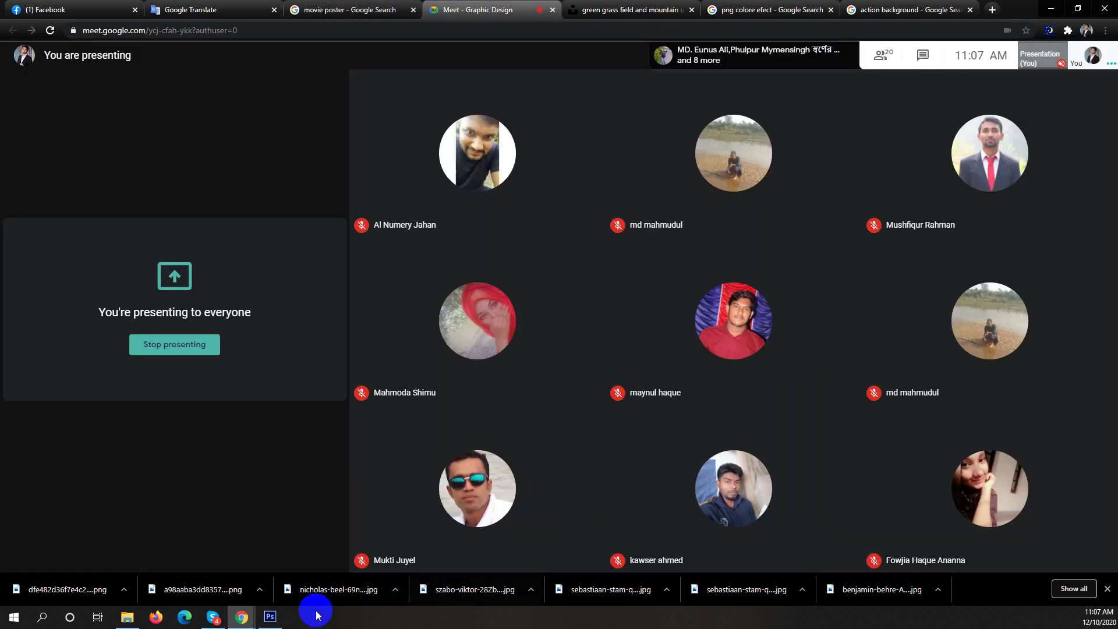
{"action": "left_click", "coordinate": [269, 616]}
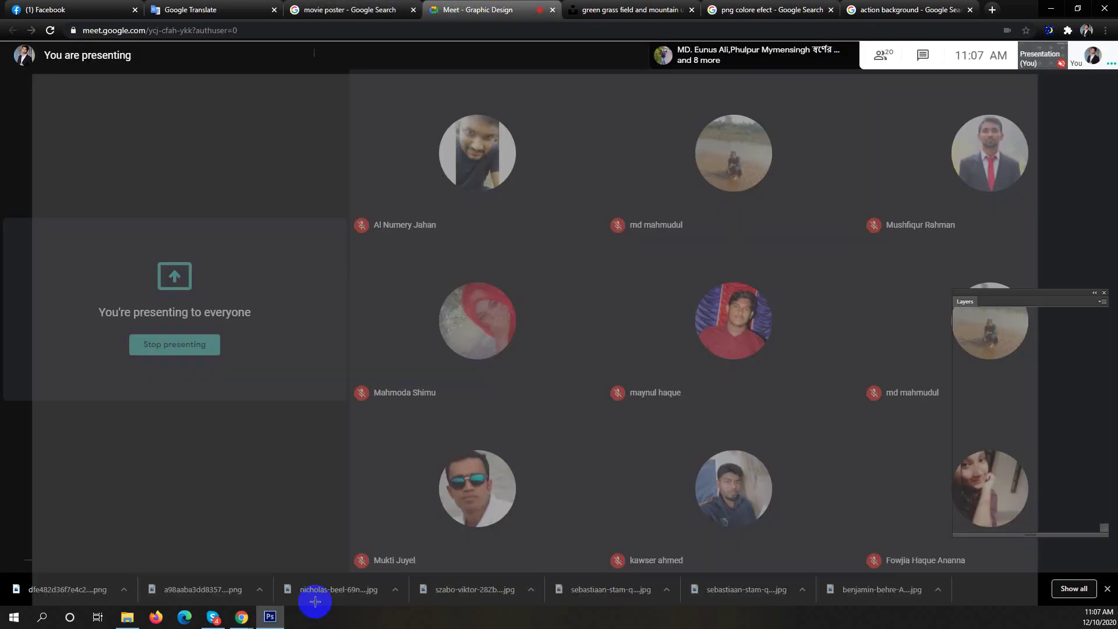
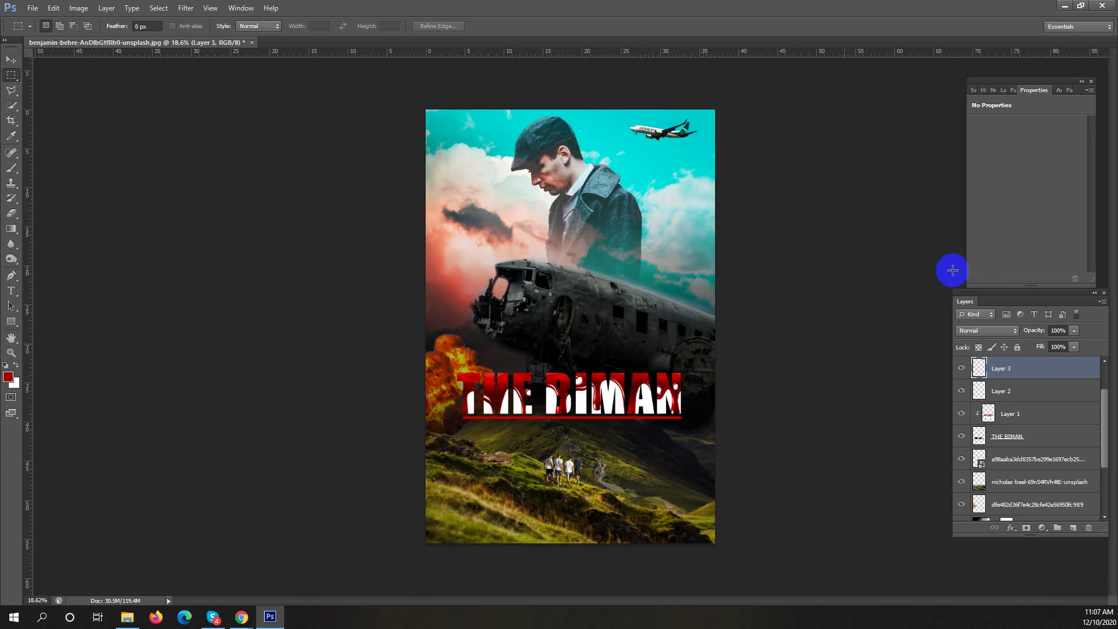
Try a Color Lookup adjustment layer, undo it, and bring the adjustment layer list back up.
{"action": "scroll", "coordinate": [1037, 403], "scroll_direction": "up", "scroll_amount": 2}
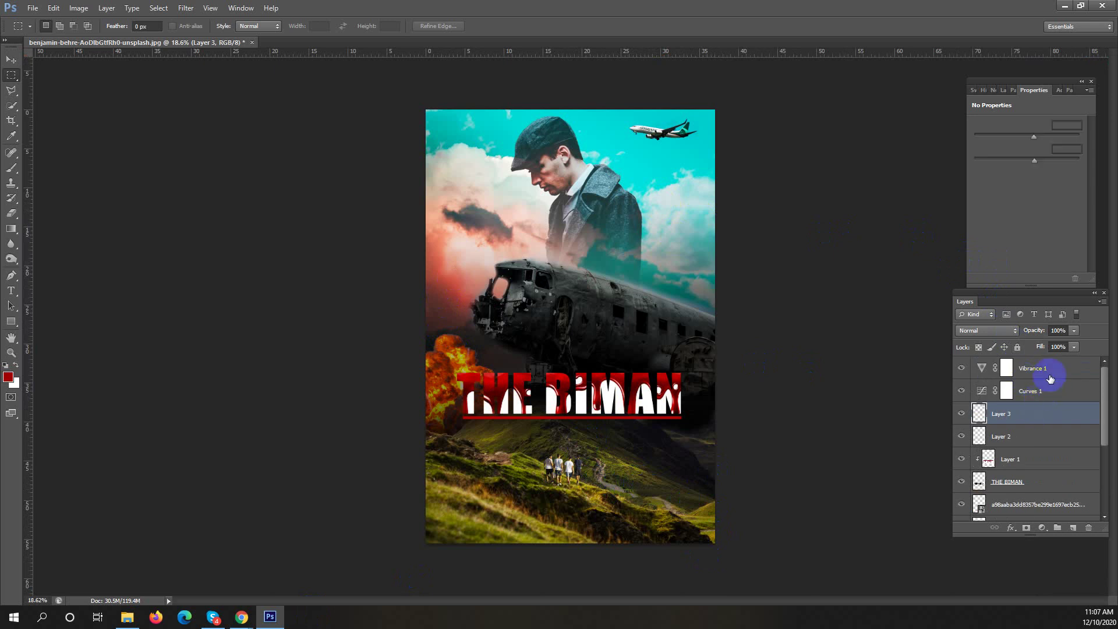
{"action": "left_click", "coordinate": [1041, 530]}
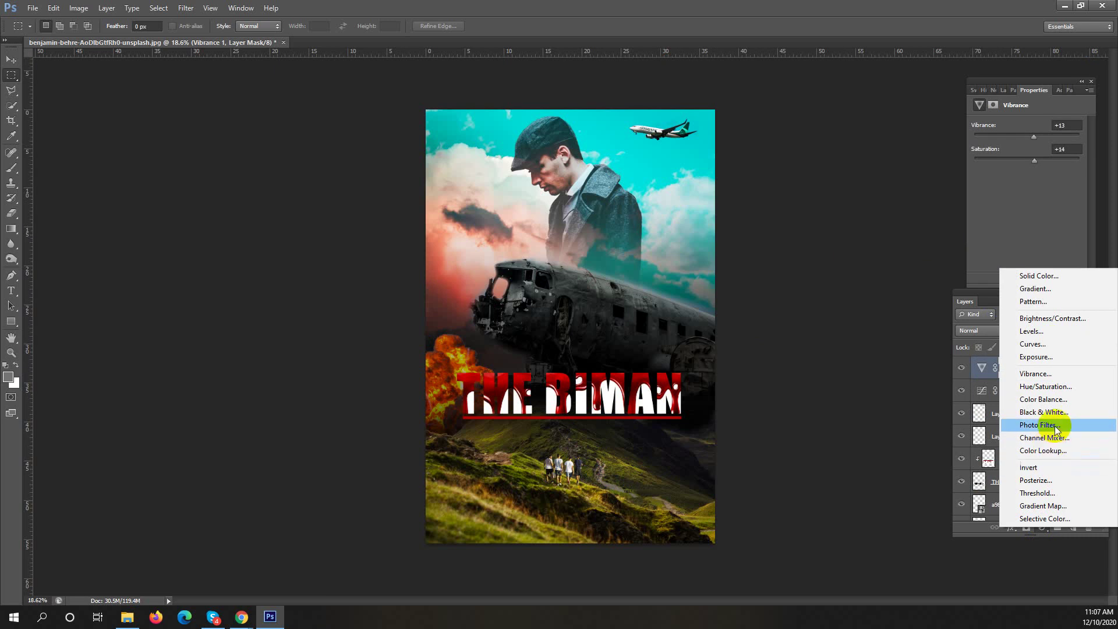
{"action": "left_click", "coordinate": [1044, 450]}
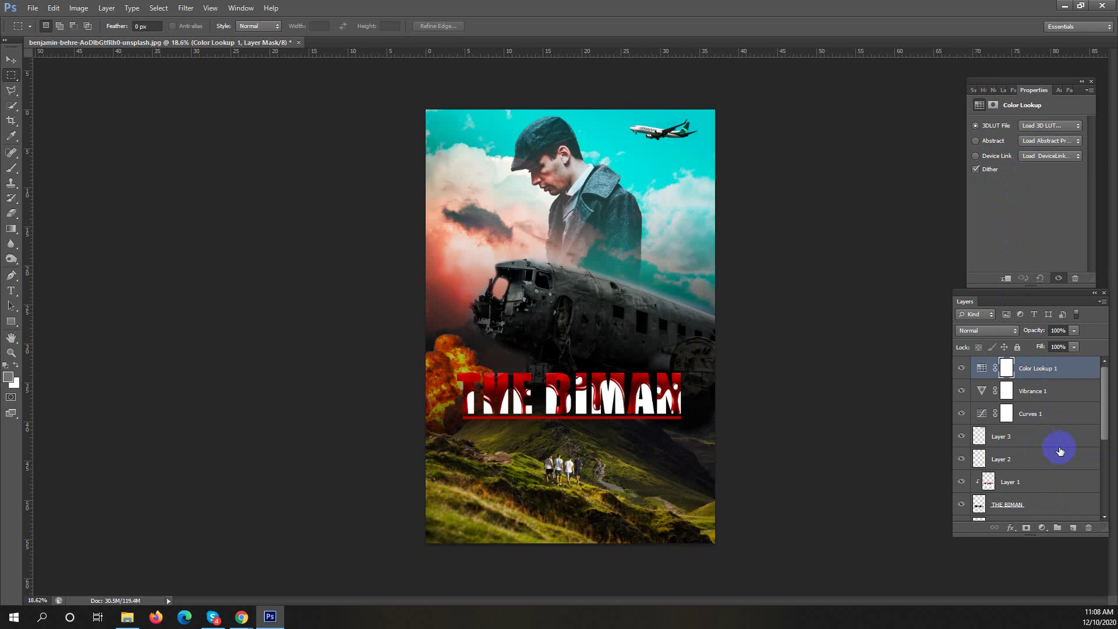
{"action": "key", "text": "ctrl+z"}
{"action": "left_click", "coordinate": [1041, 527]}
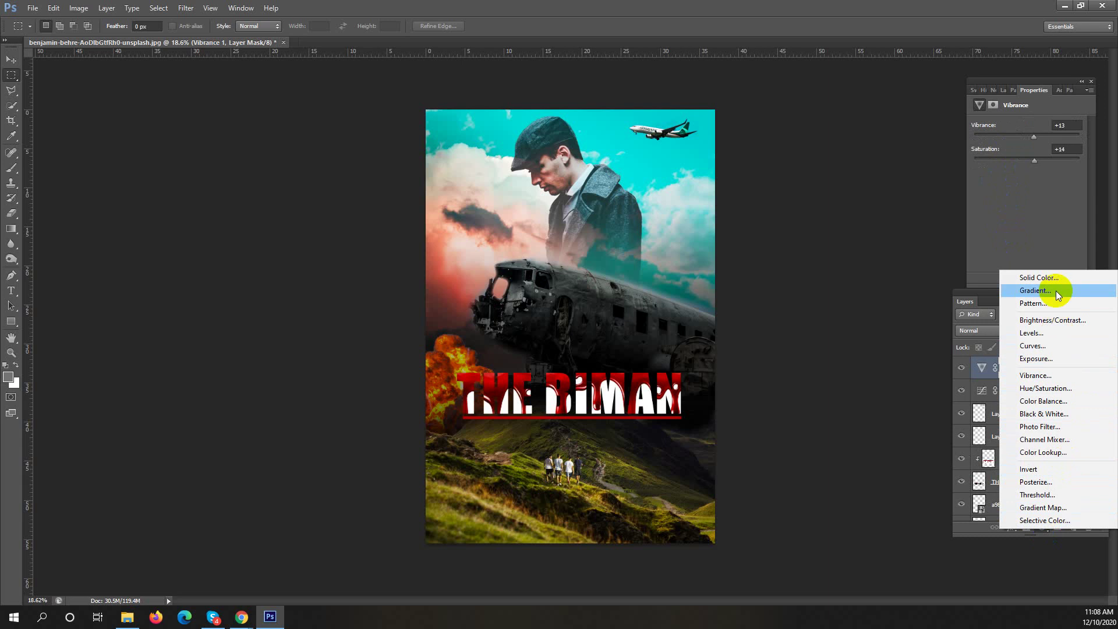
Add a Photo Filter adjustment layer using a custom colour, trying out density values.
{"action": "left_click", "coordinate": [1085, 431]}
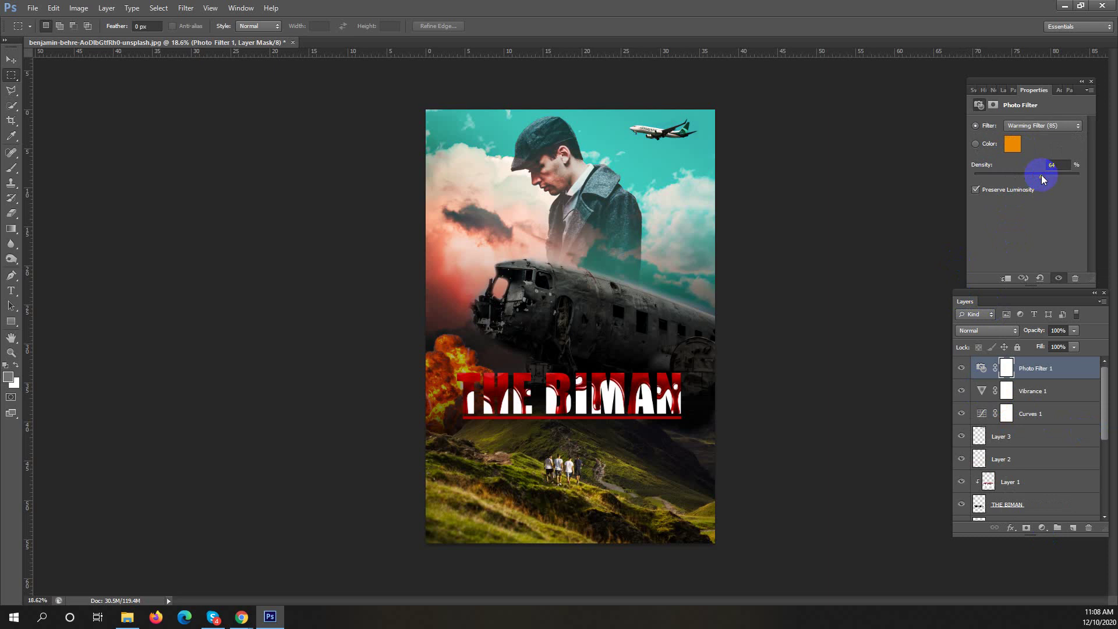
{"action": "left_click", "coordinate": [1042, 176]}
{"action": "left_click", "coordinate": [1035, 175]}
{"action": "left_click", "coordinate": [988, 144]}
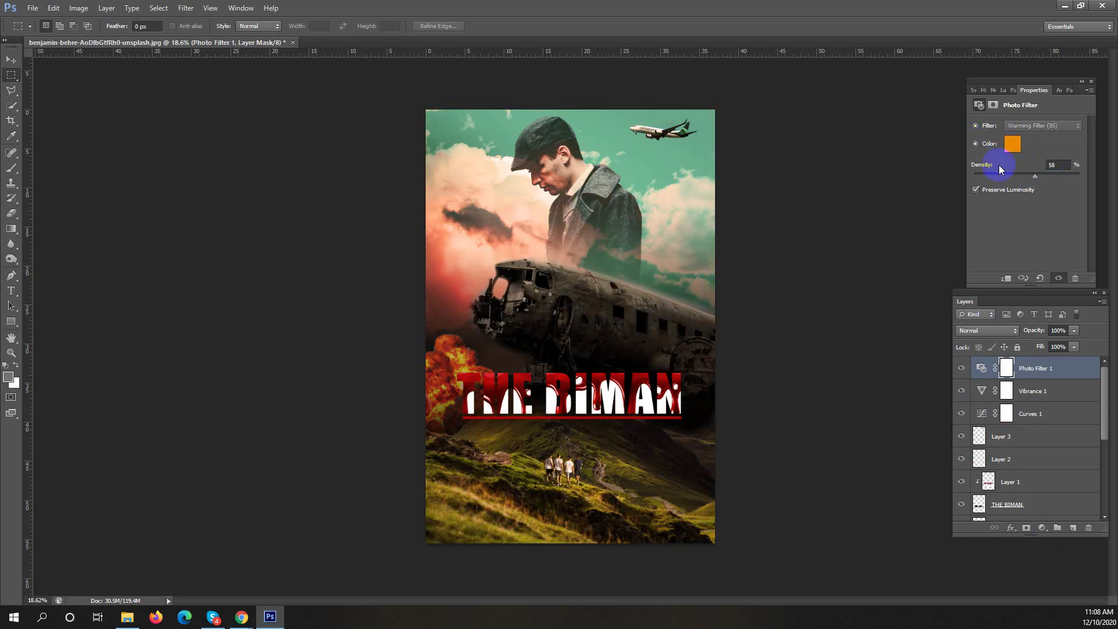
{"action": "left_click_drag", "start_coordinate": [1058, 177], "coordinate": [976, 175]}
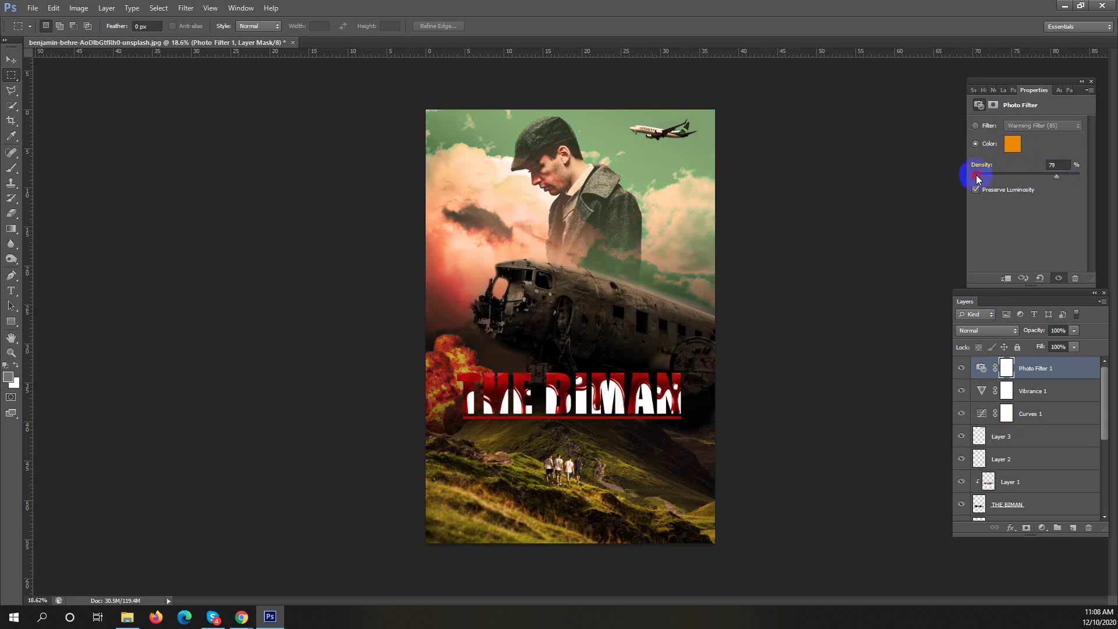
{"action": "left_click_drag", "start_coordinate": [1043, 176], "coordinate": [979, 170]}
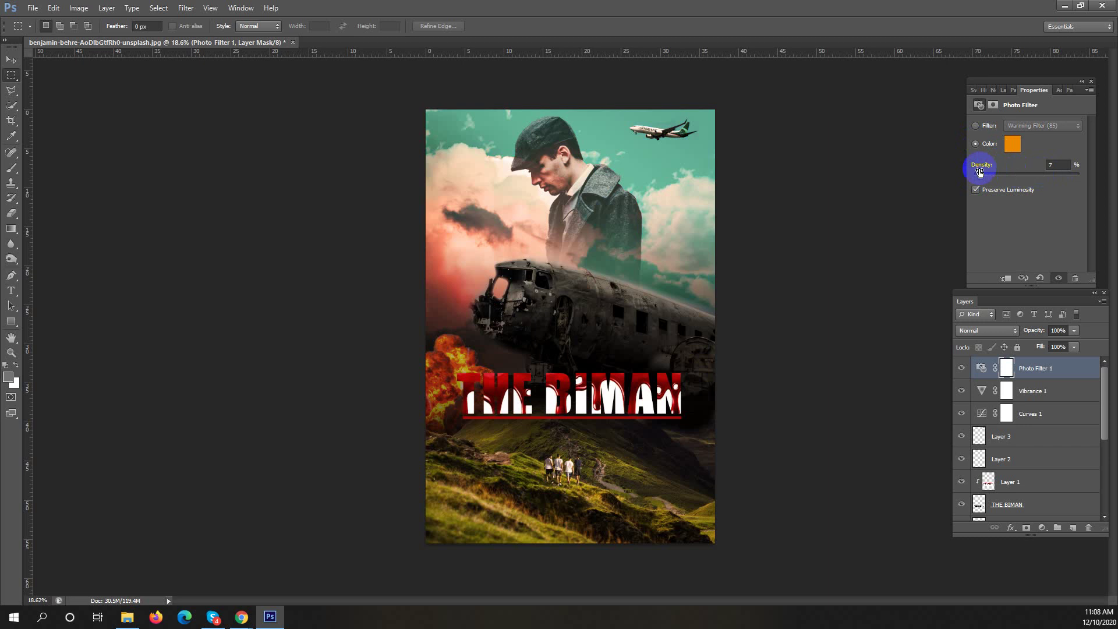
{"action": "left_click", "coordinate": [1031, 176]}
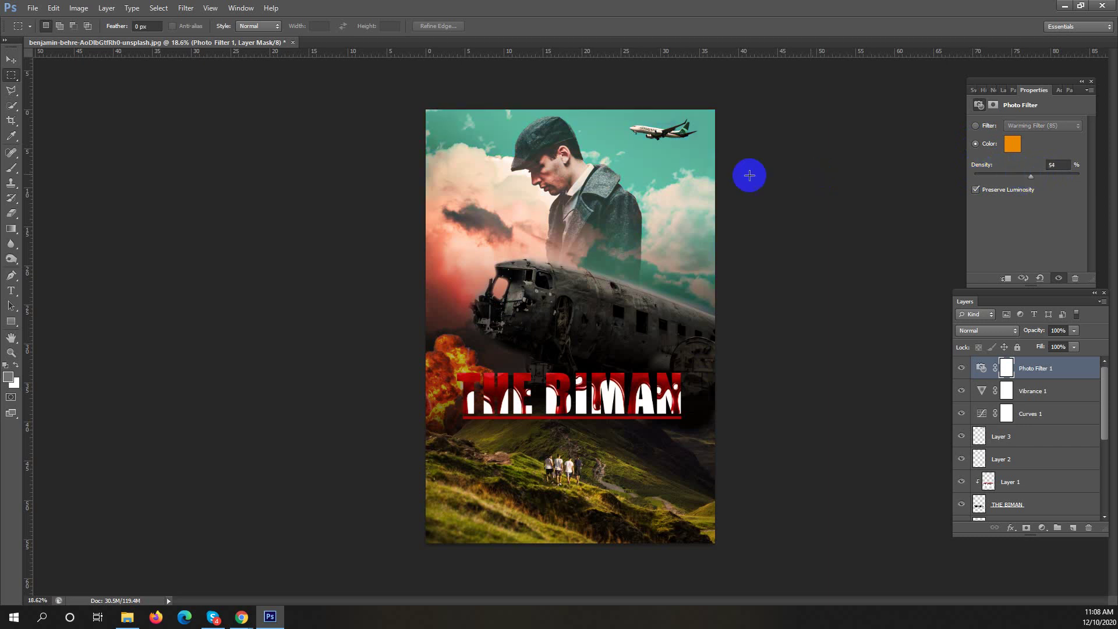
Set the Photo Filter colour to red c71717 at 71% density.
{"action": "left_click", "coordinate": [1012, 145]}
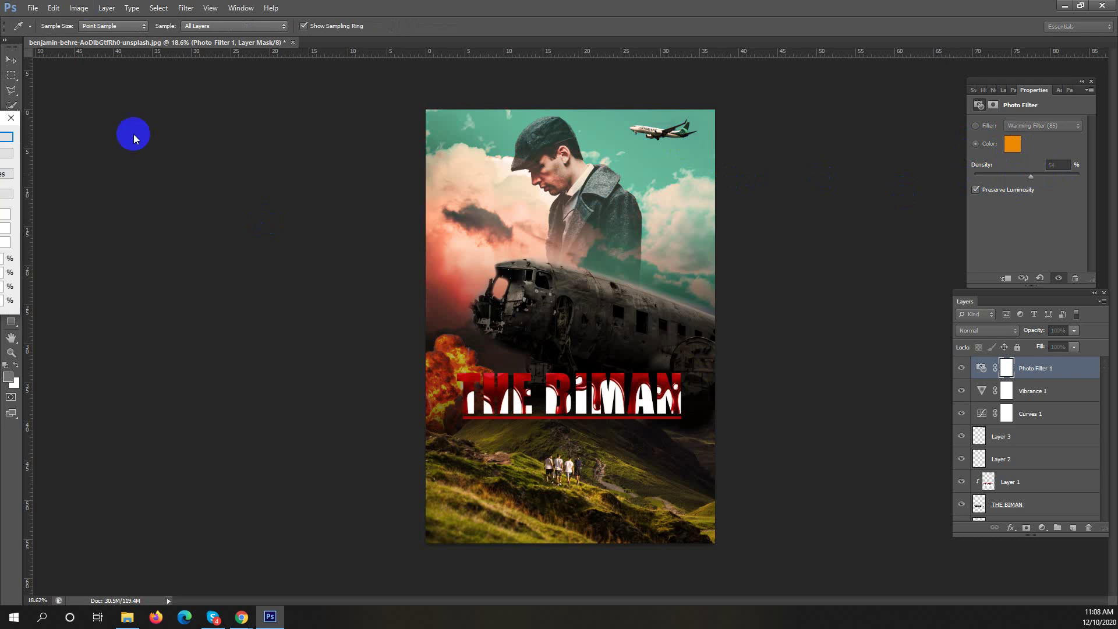
{"action": "left_click_drag", "start_coordinate": [134, 137], "coordinate": [906, 206]}
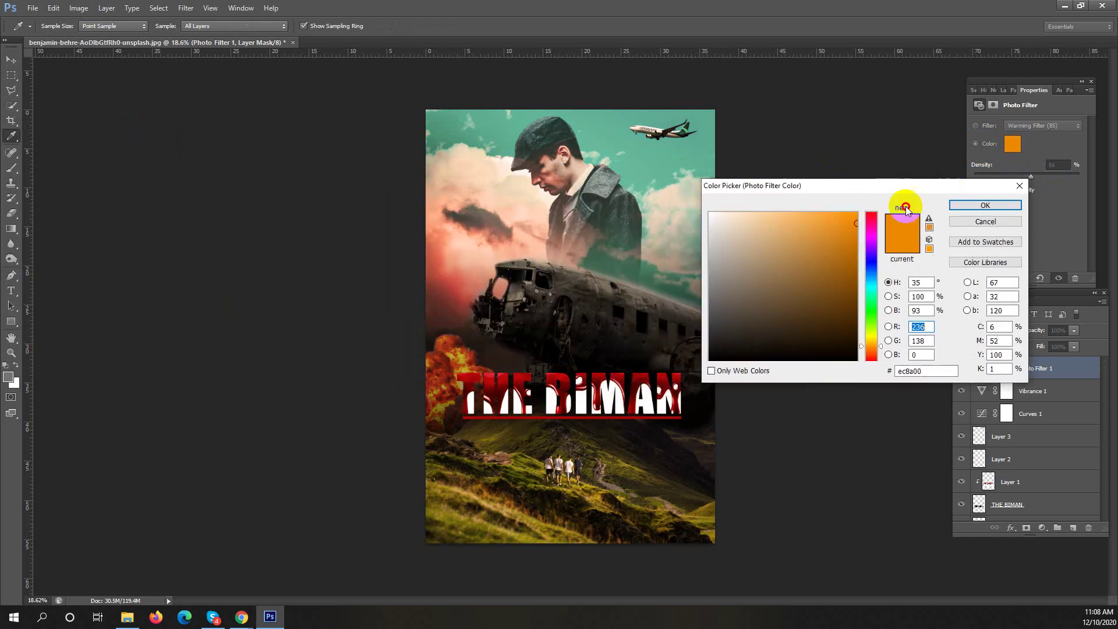
{"action": "left_click", "coordinate": [459, 358]}
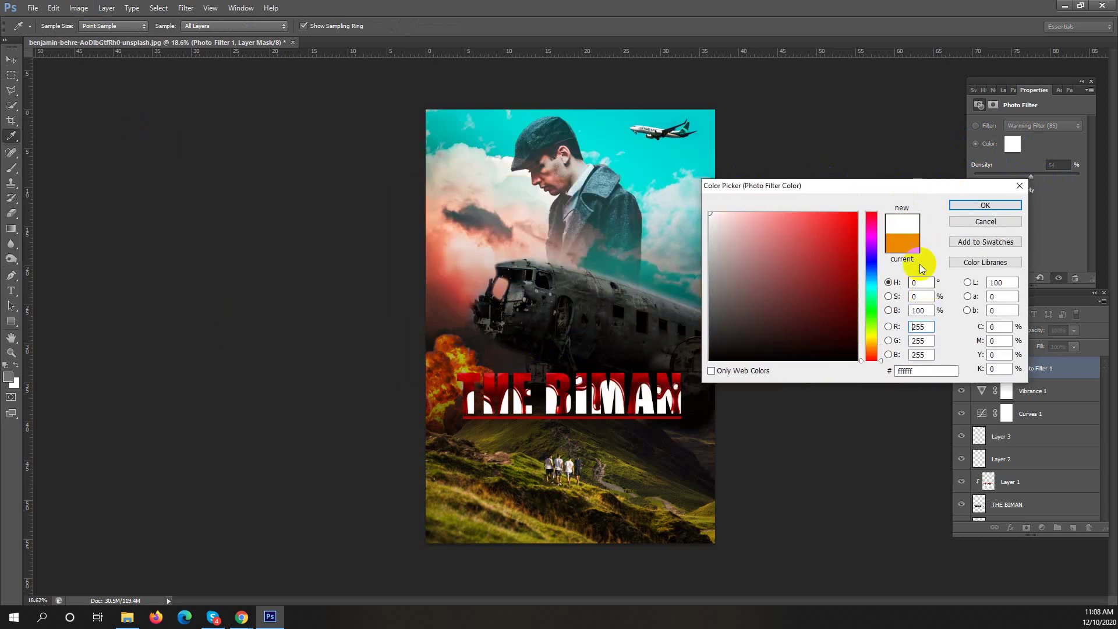
{"action": "left_click", "coordinate": [840, 244]}
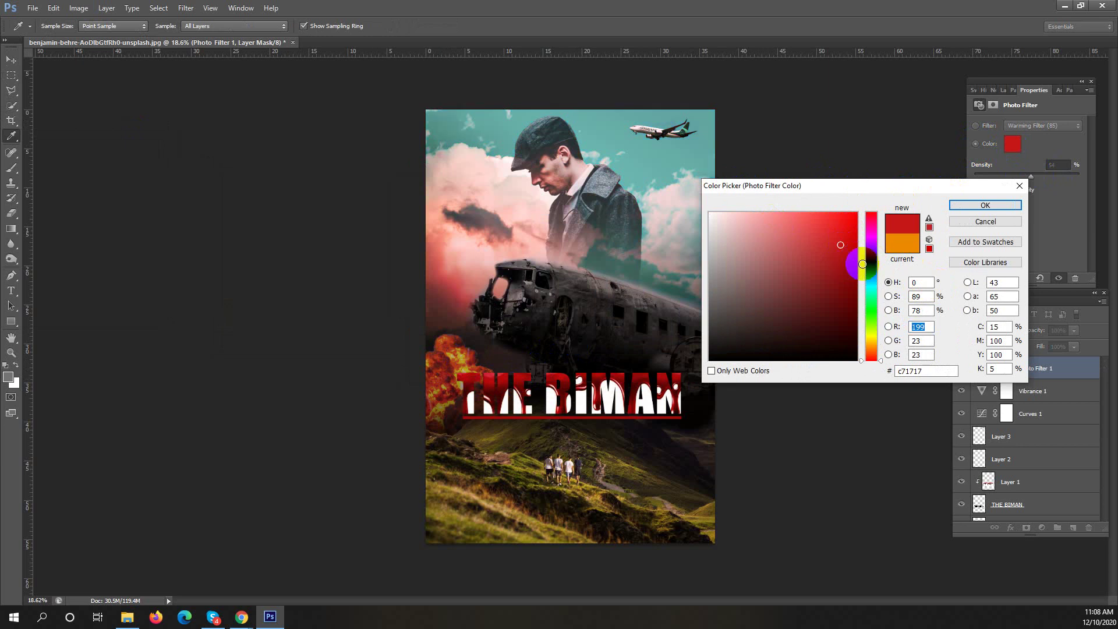
{"action": "left_click", "coordinate": [978, 205]}
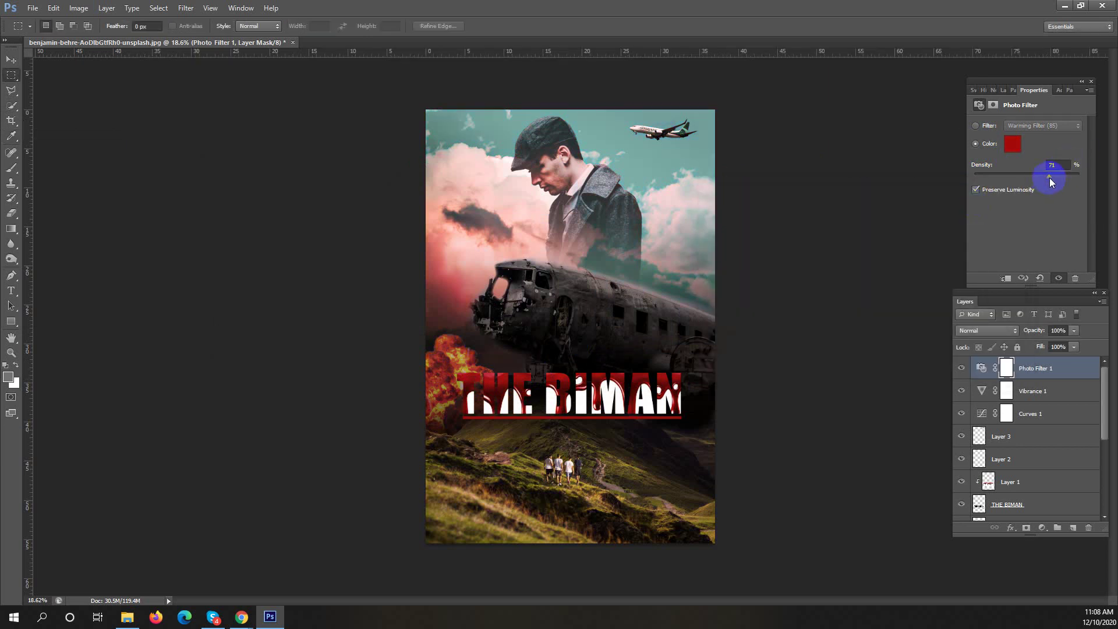
{"action": "left_click", "coordinate": [664, 300]}
Toggle the red Photo Filter off and on to compare the poster.
{"action": "left_click", "coordinate": [962, 368]}
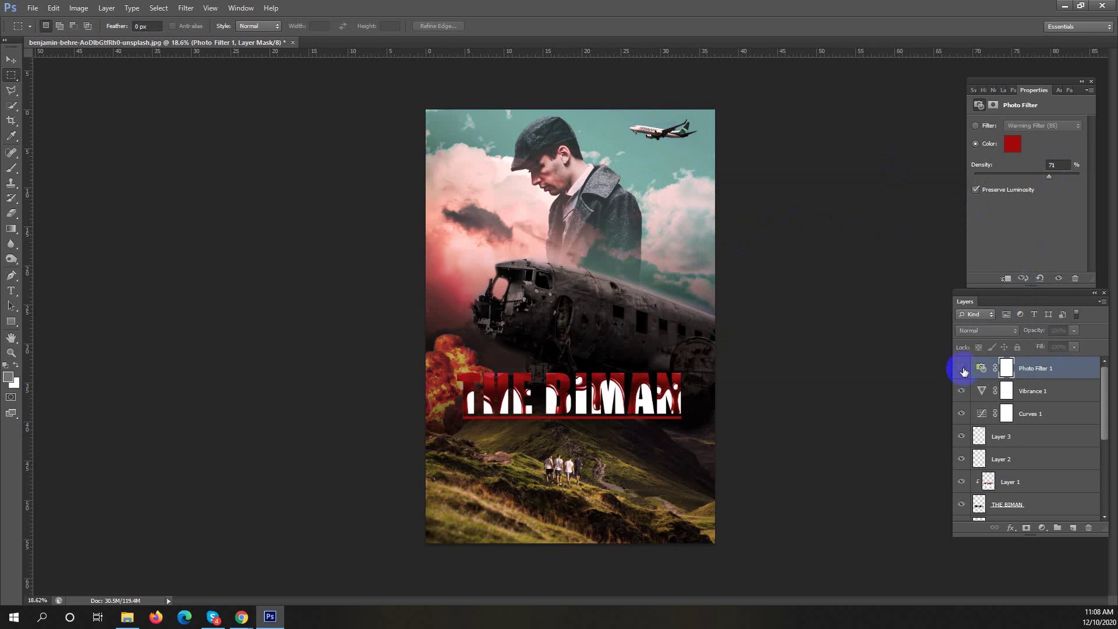
{"action": "left_click", "coordinate": [961, 369]}
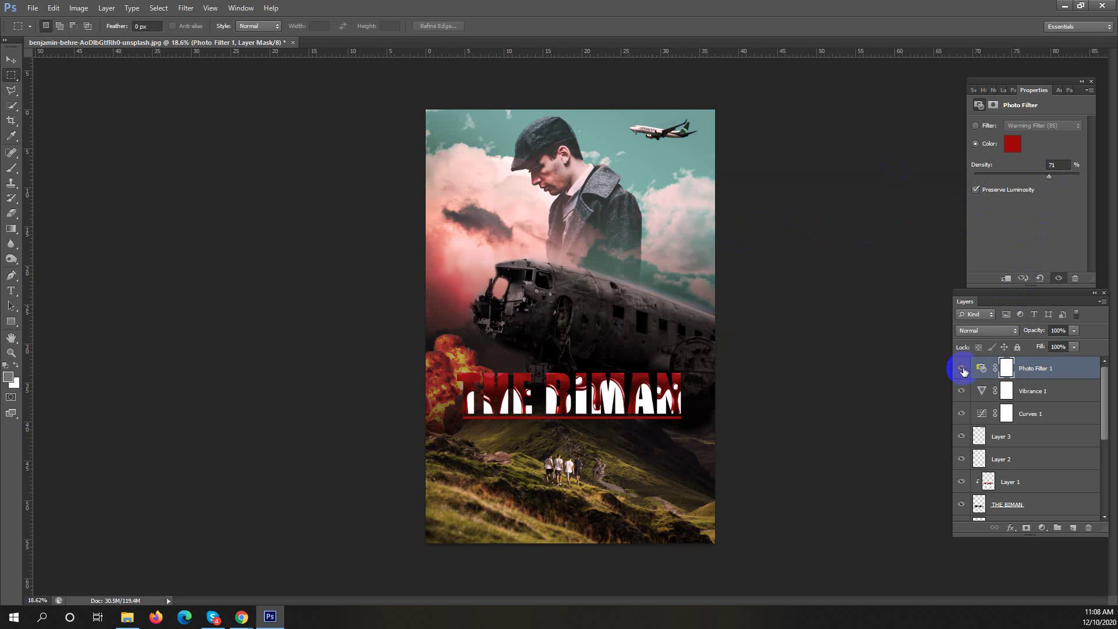
{"action": "left_click", "coordinate": [961, 369]}
{"action": "left_click", "coordinate": [961, 368]}
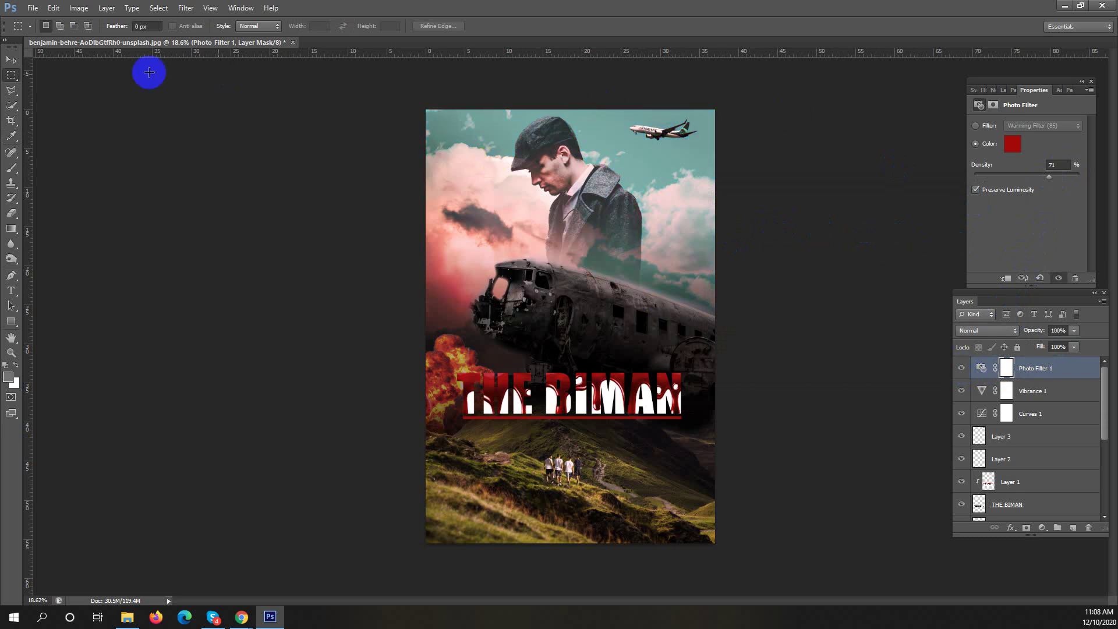
{"action": "left_click", "coordinate": [468, 147]}
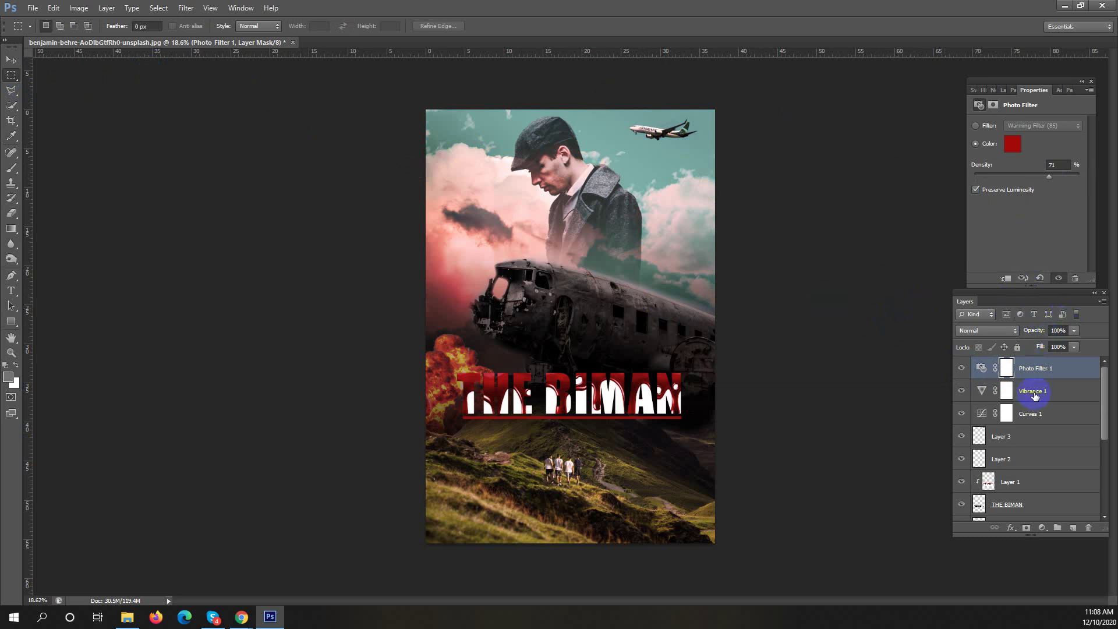
Brighten Layer 1 above the THE BIMAN title to about 62 with Brightness/Contrast.
{"action": "scroll", "coordinate": [1035, 392], "scroll_direction": "down", "scroll_amount": 5}
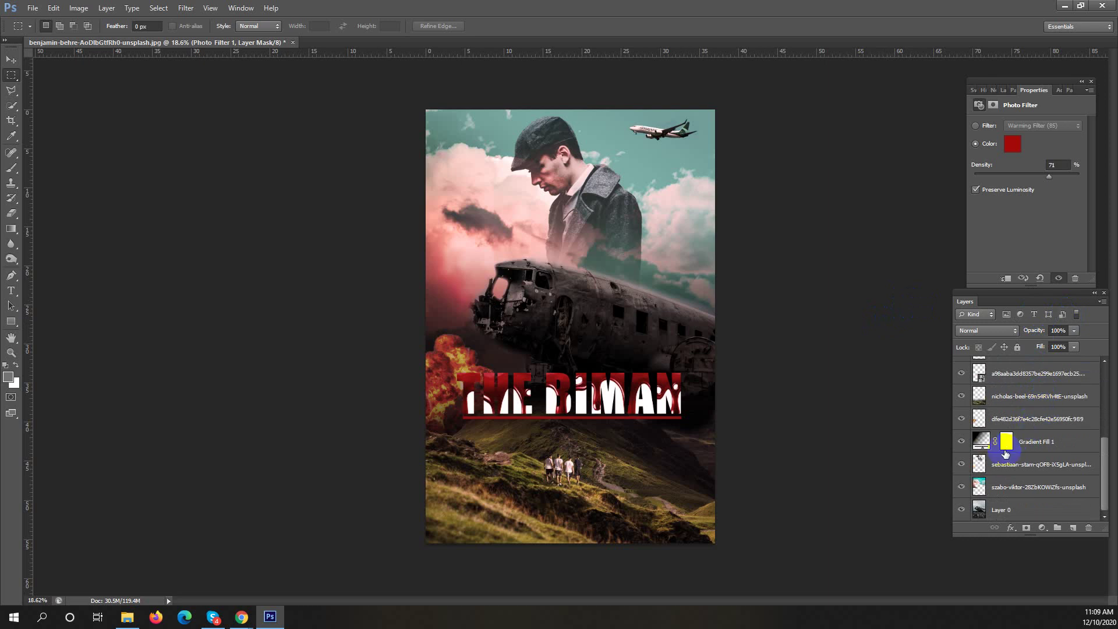
{"action": "scroll", "coordinate": [1050, 477], "scroll_direction": "up", "scroll_amount": 5}
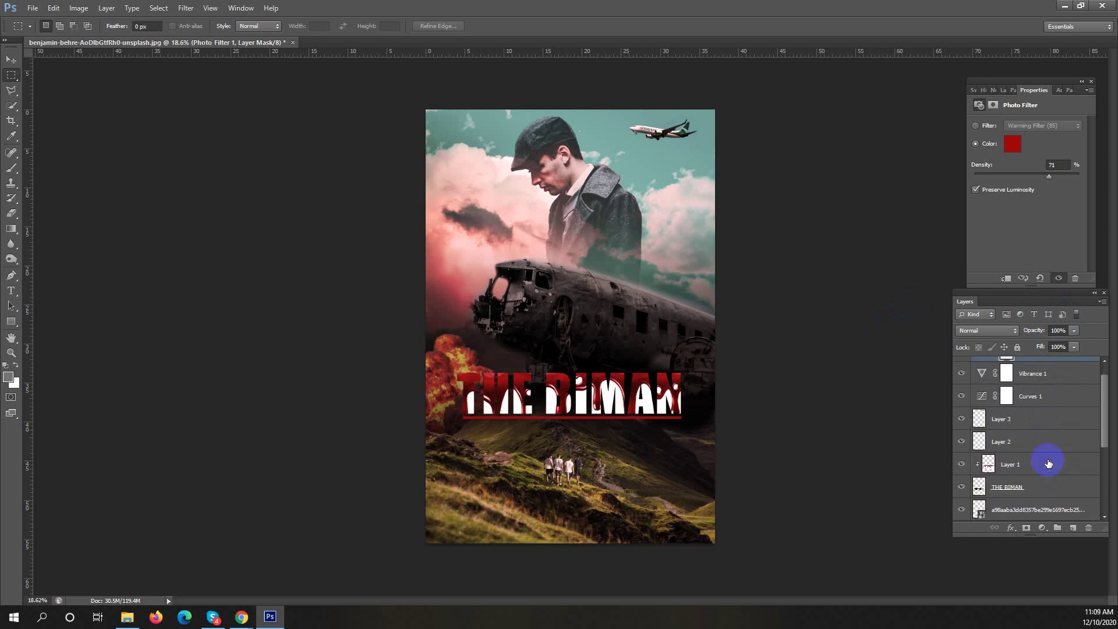
{"action": "scroll", "coordinate": [1042, 461], "scroll_direction": "down", "scroll_amount": 1}
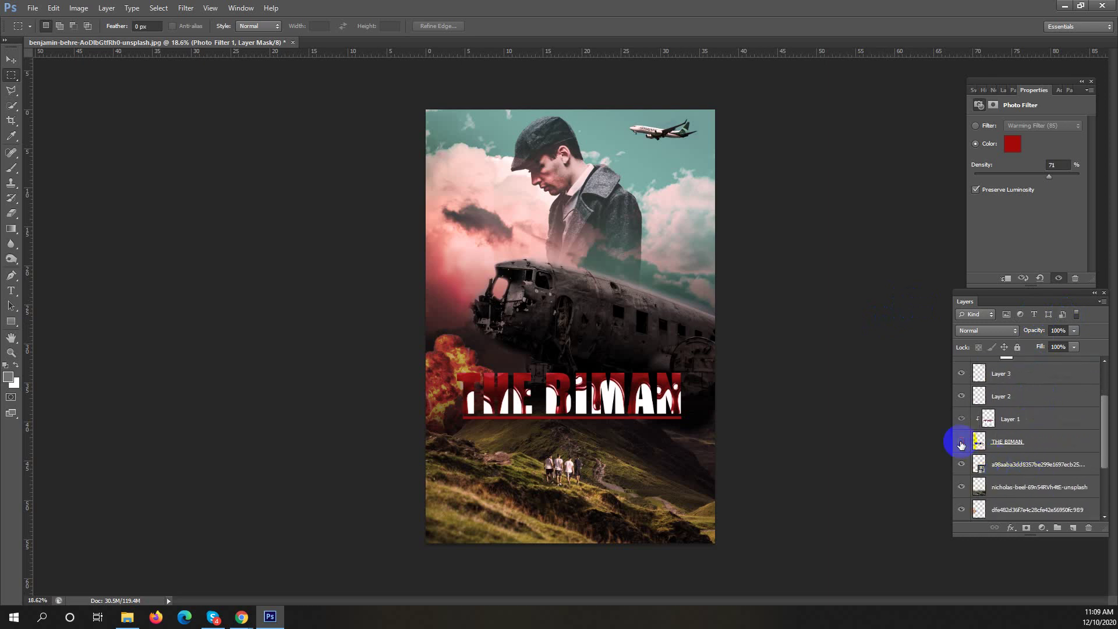
{"action": "left_click", "coordinate": [961, 443]}
{"action": "left_click", "coordinate": [961, 442]}
{"action": "left_click", "coordinate": [1002, 442]}
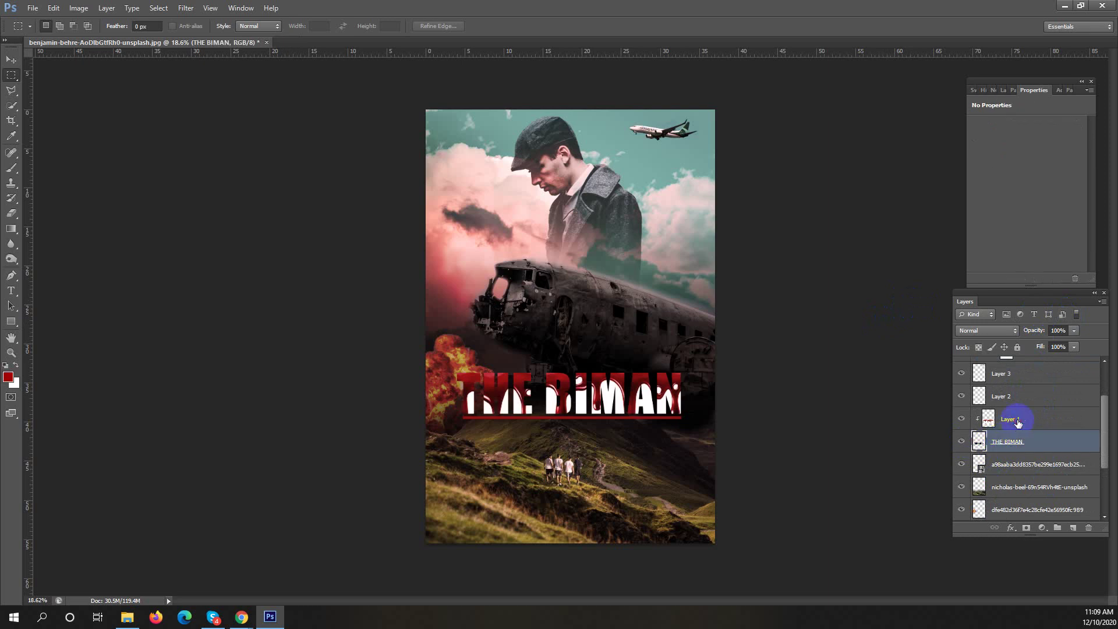
{"action": "left_click", "coordinate": [1017, 421]}
{"action": "left_click", "coordinate": [79, 8]}
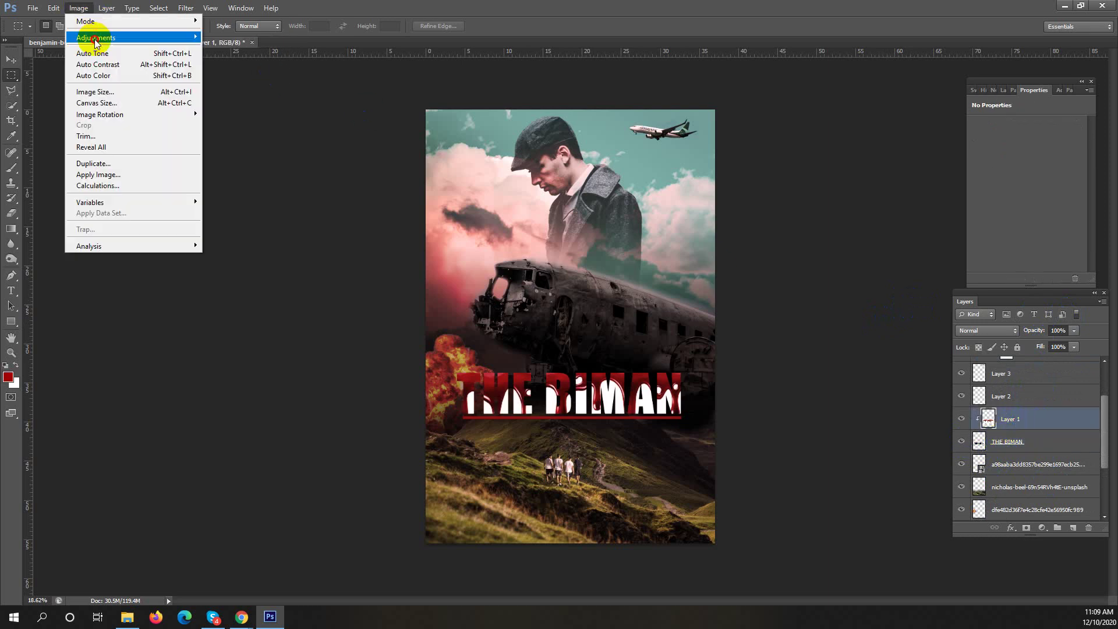
{"action": "mouse_move", "coordinate": [94, 39]}
{"action": "left_click", "coordinate": [263, 37]}
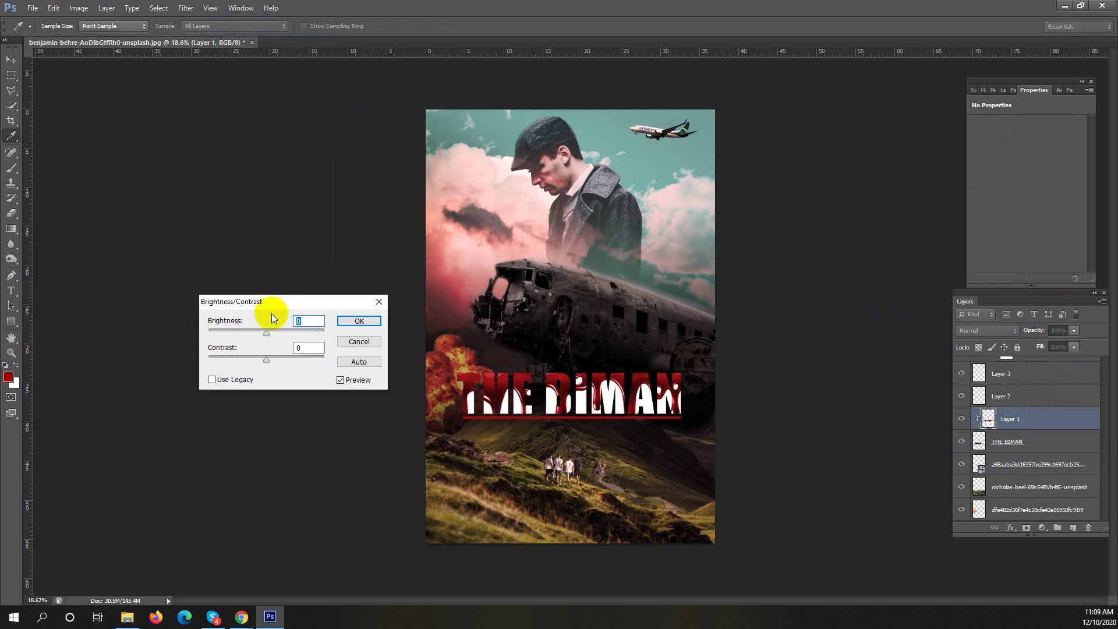
{"action": "left_click_drag", "start_coordinate": [266, 333], "coordinate": [291, 335]}
{"action": "left_click", "coordinate": [352, 325]}
Nudge Layer 1 and the THE BIMAN title layer down slightly together.
{"action": "key", "text": "m"}
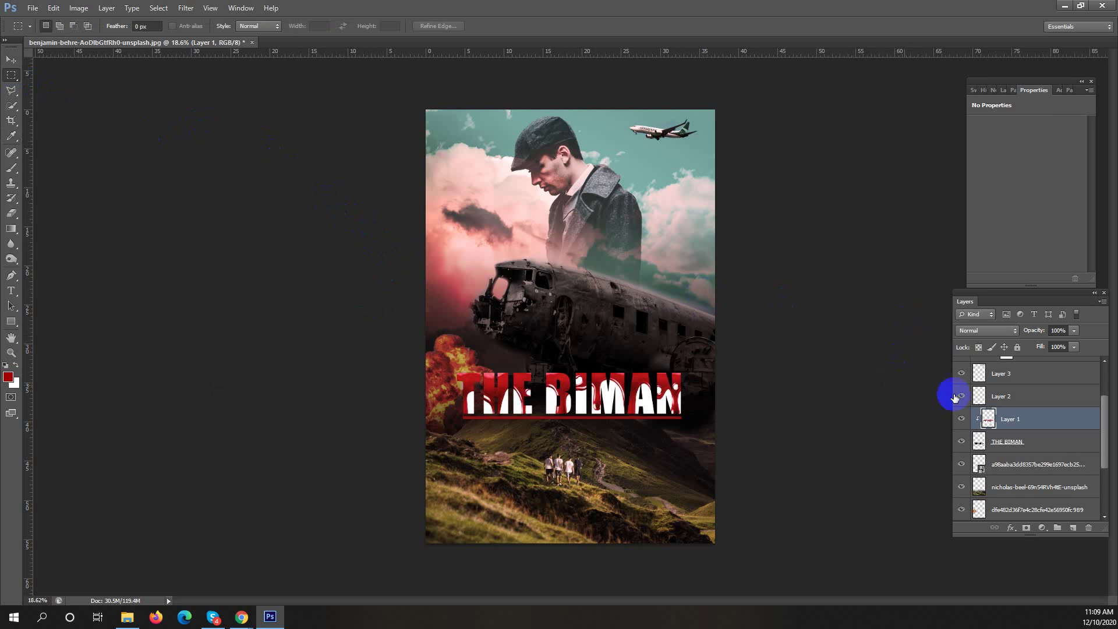
{"action": "left_click", "coordinate": [1013, 441], "text": "shift"}
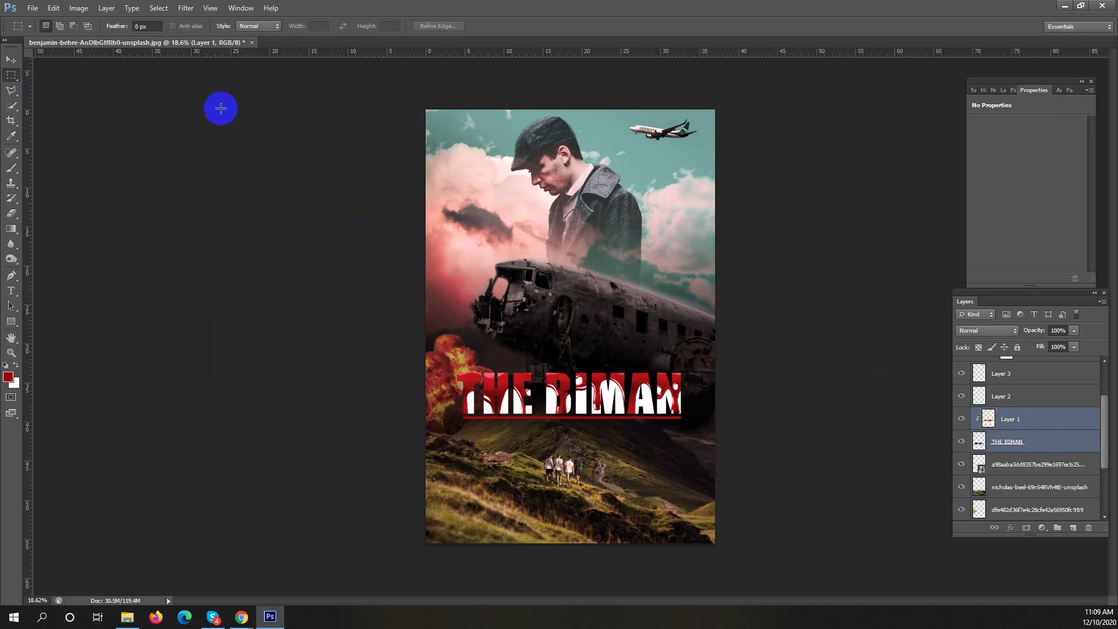
{"action": "left_click", "coordinate": [12, 60]}
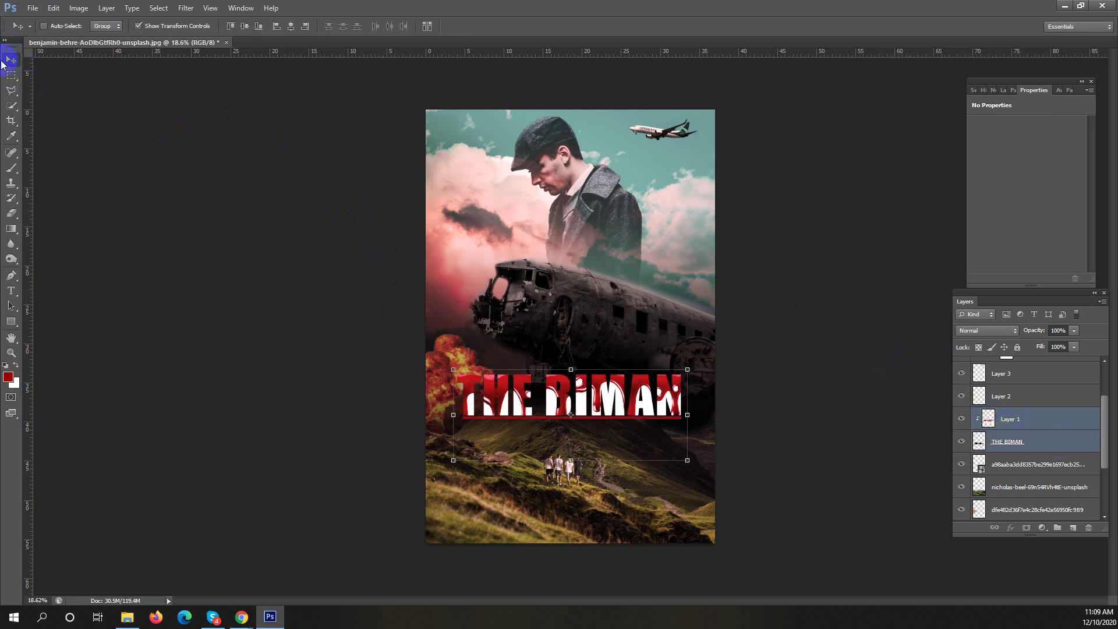
{"action": "key", "text": "shift+Down"}
{"action": "key", "text": "shift+Down"}
{"action": "key", "text": "shift+Down"}
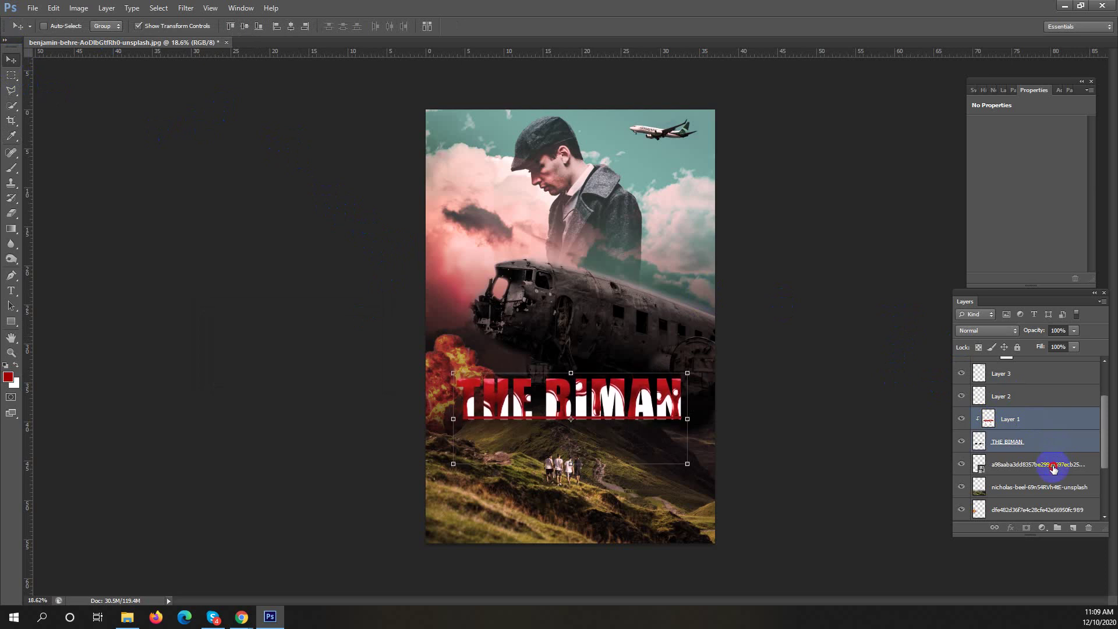
Lower the red bar on Layer 2 two nudges to sit beneath the title.
{"action": "left_click", "coordinate": [1053, 470]}
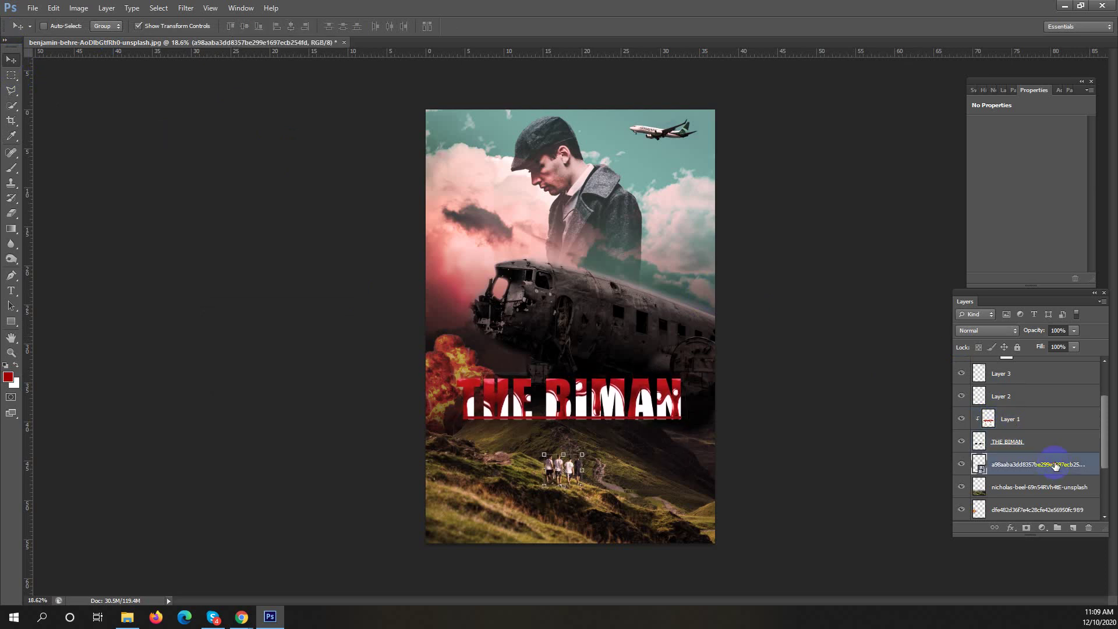
{"action": "left_click", "coordinate": [975, 398]}
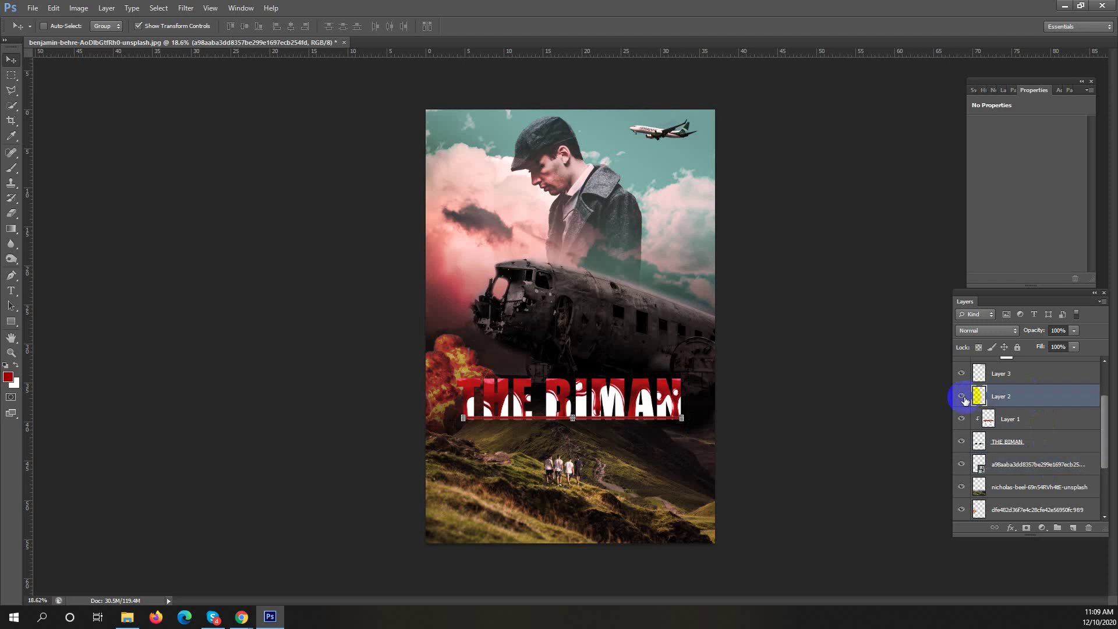
{"action": "key", "text": "shift+Down"}
{"action": "key", "text": "shift+Down"}
{"action": "key", "text": "shift+Down"}
{"action": "key", "text": "shift+Down"}
{"action": "key", "text": "shift+Down"}
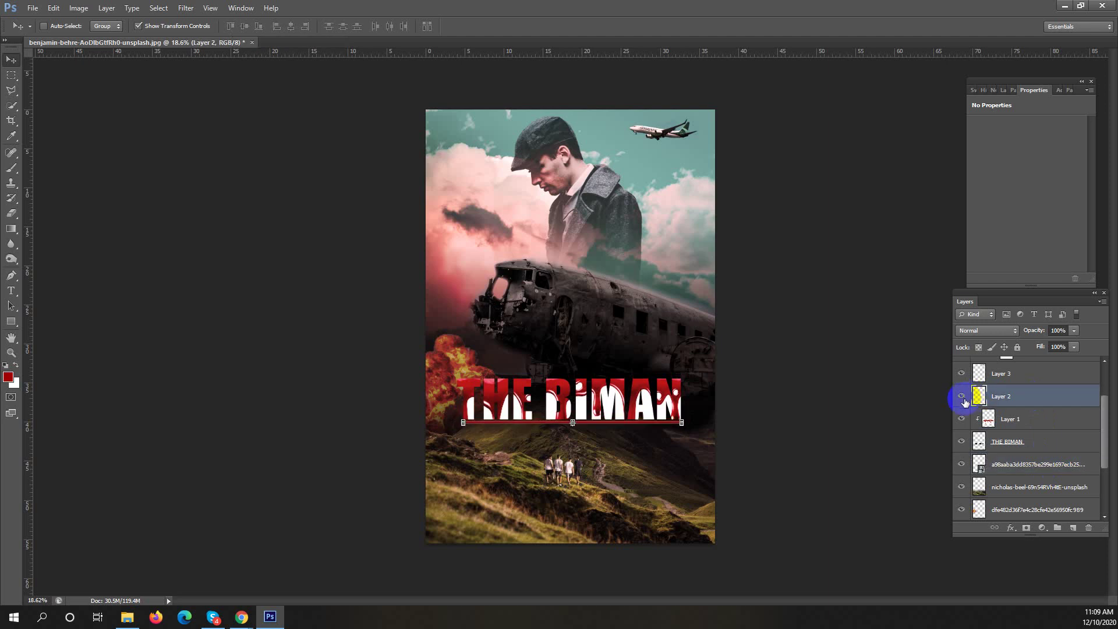
{"action": "key", "text": "shift+Down"}
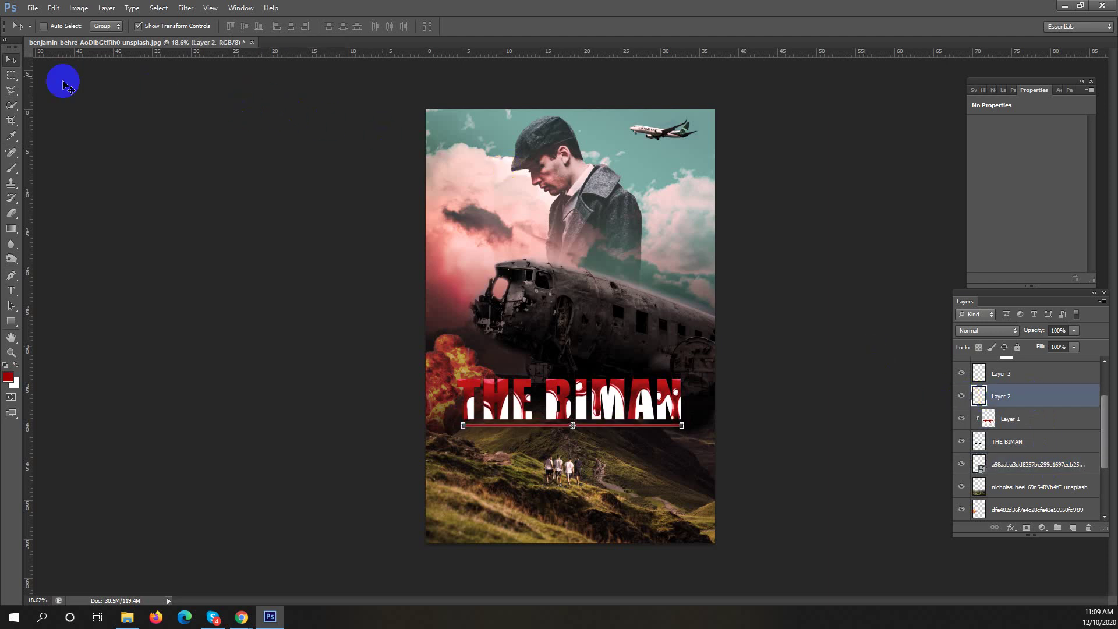
{"action": "left_click", "coordinate": [10, 76]}
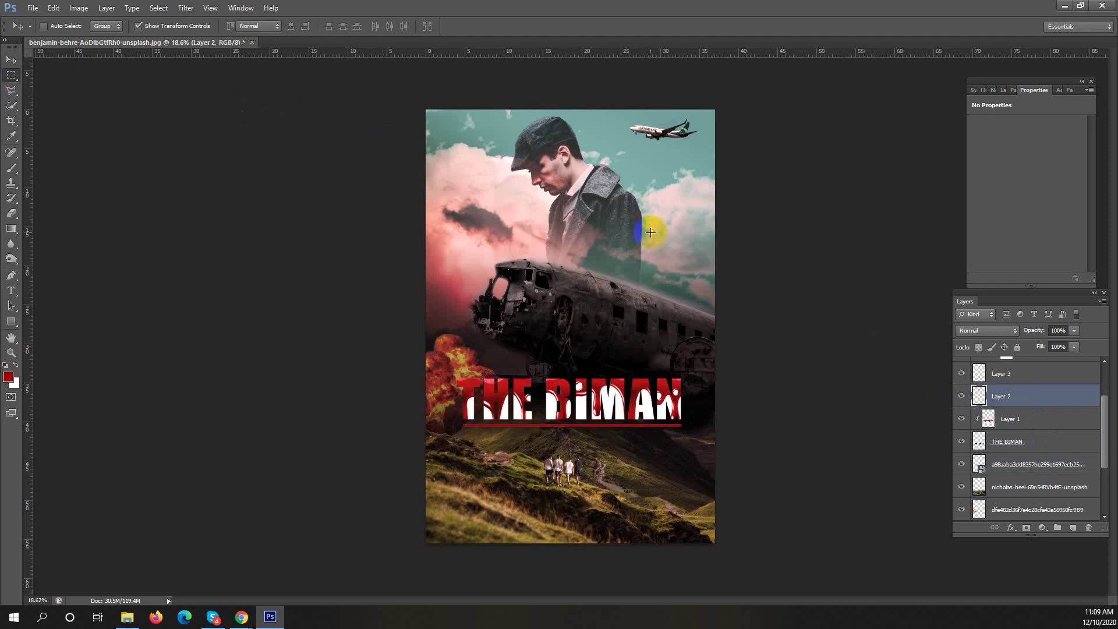
Add a text line near the bottom reading 'A Movie by' followed by the director's name.
{"action": "left_click", "coordinate": [11, 291]}
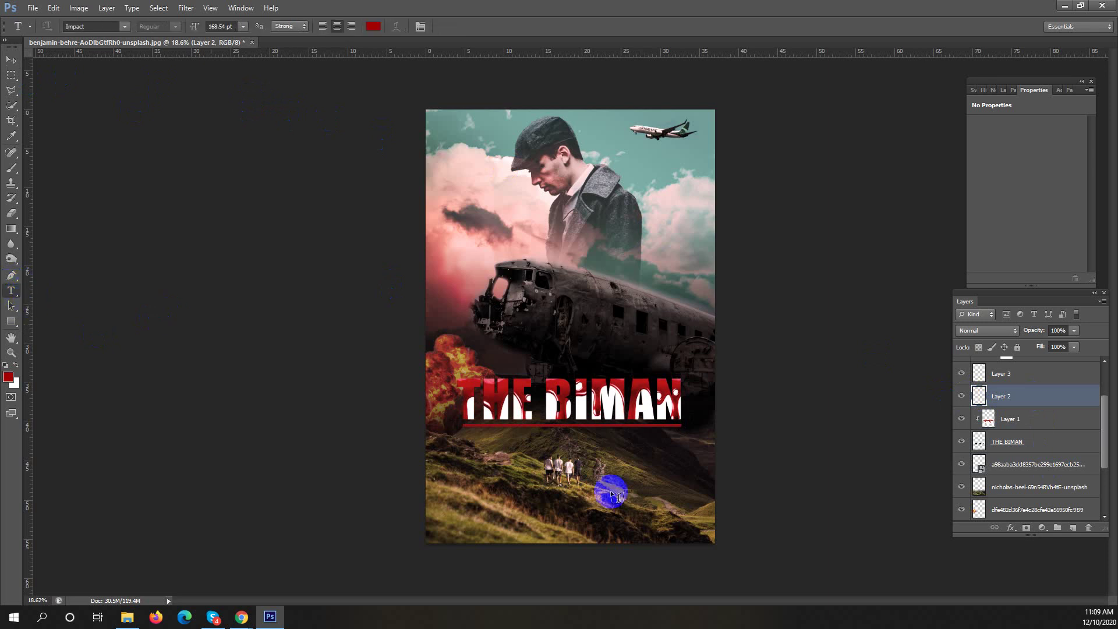
{"action": "left_click", "coordinate": [502, 529]}
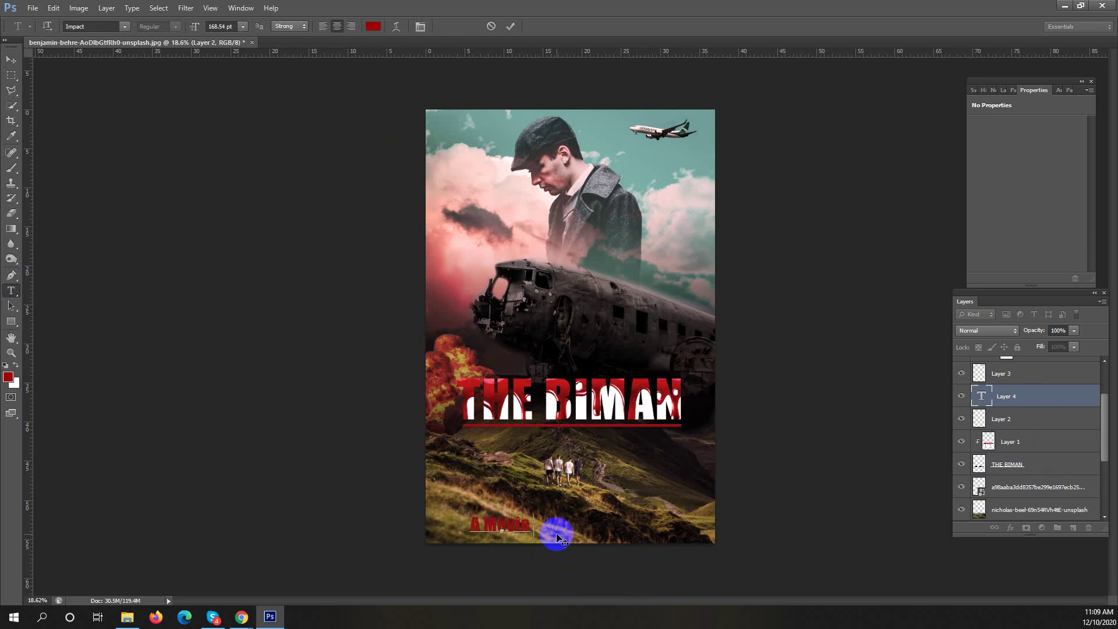
{"action": "type", "text": "A Movie by M"}
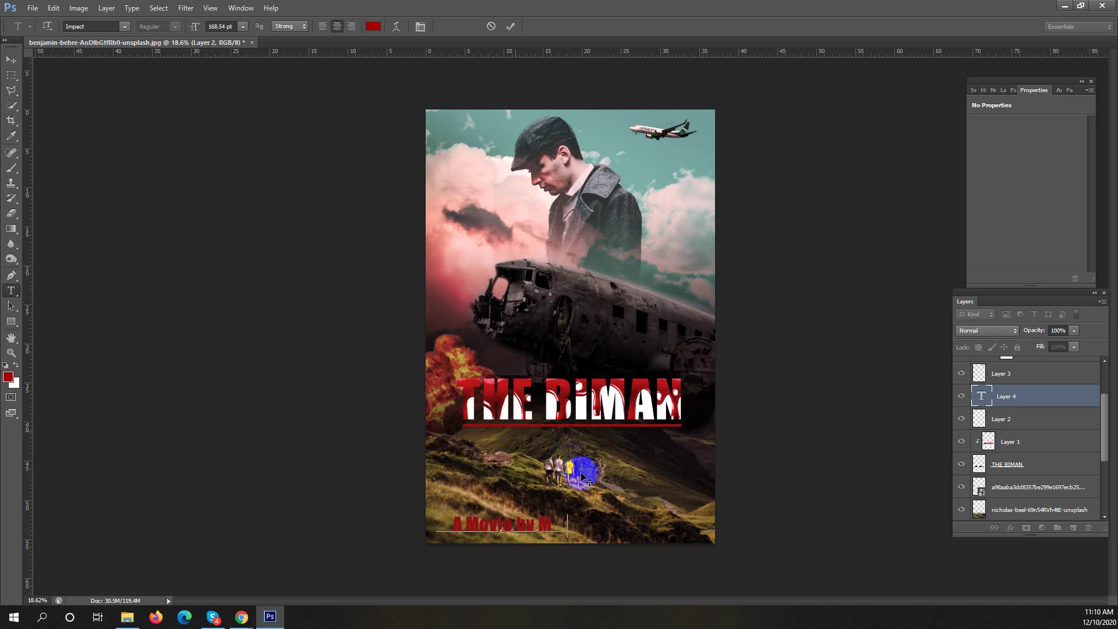
{"action": "type", "text": "d Te"}
{"action": "type", "text": "ha"}
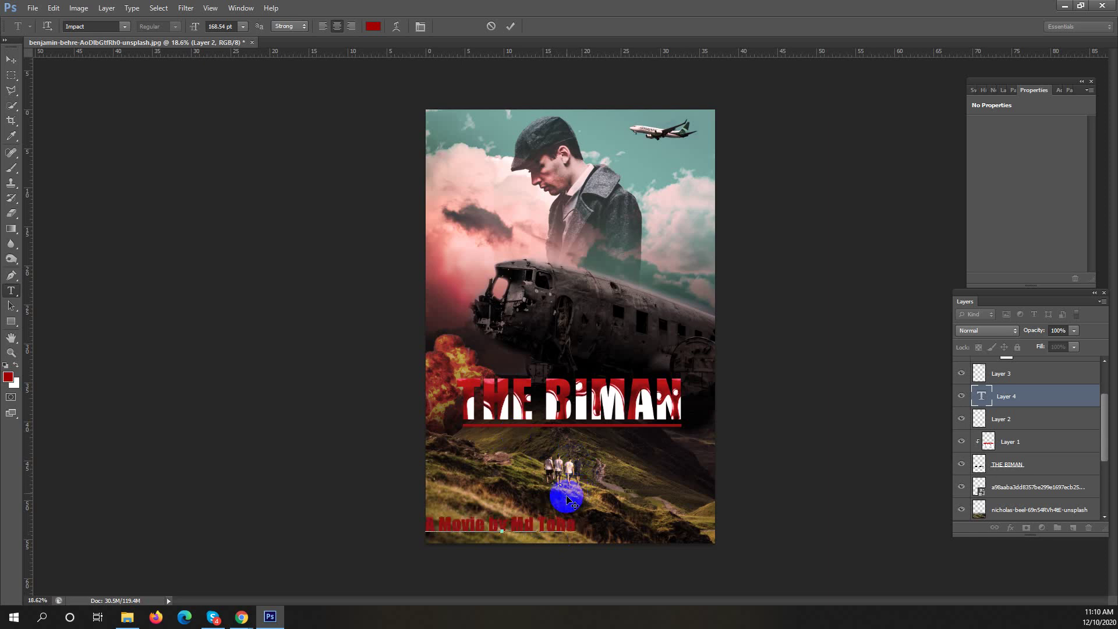
Colour the credit text pale cyan #abfdf3.
{"action": "left_click_drag", "start_coordinate": [566, 496], "coordinate": [469, 493]}
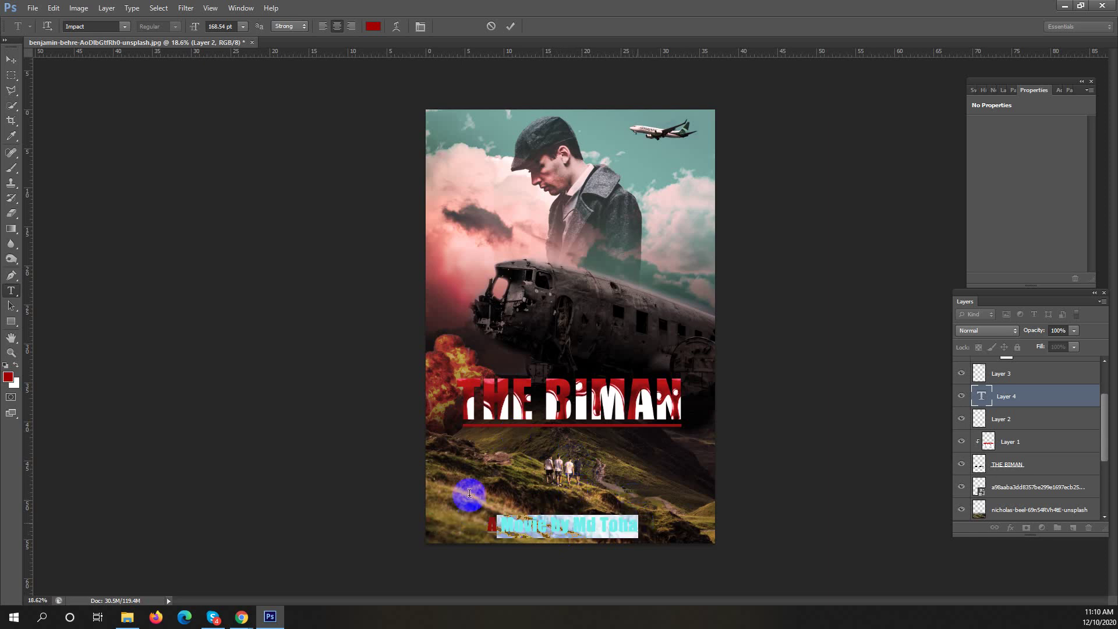
{"action": "left_click", "coordinate": [373, 27]}
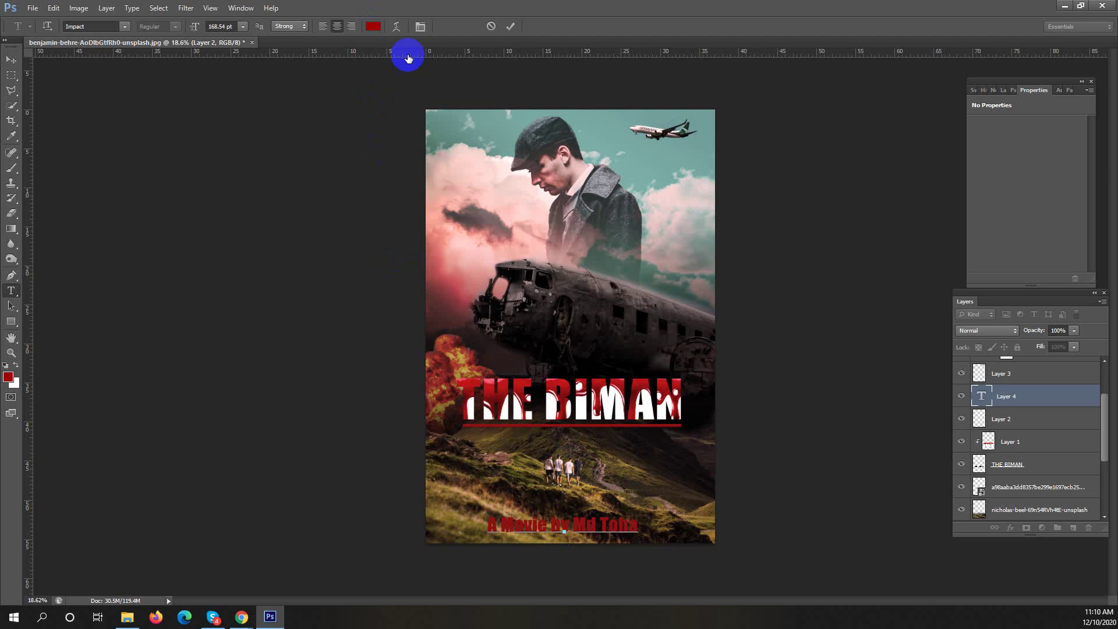
{"action": "left_click", "coordinate": [501, 123]}
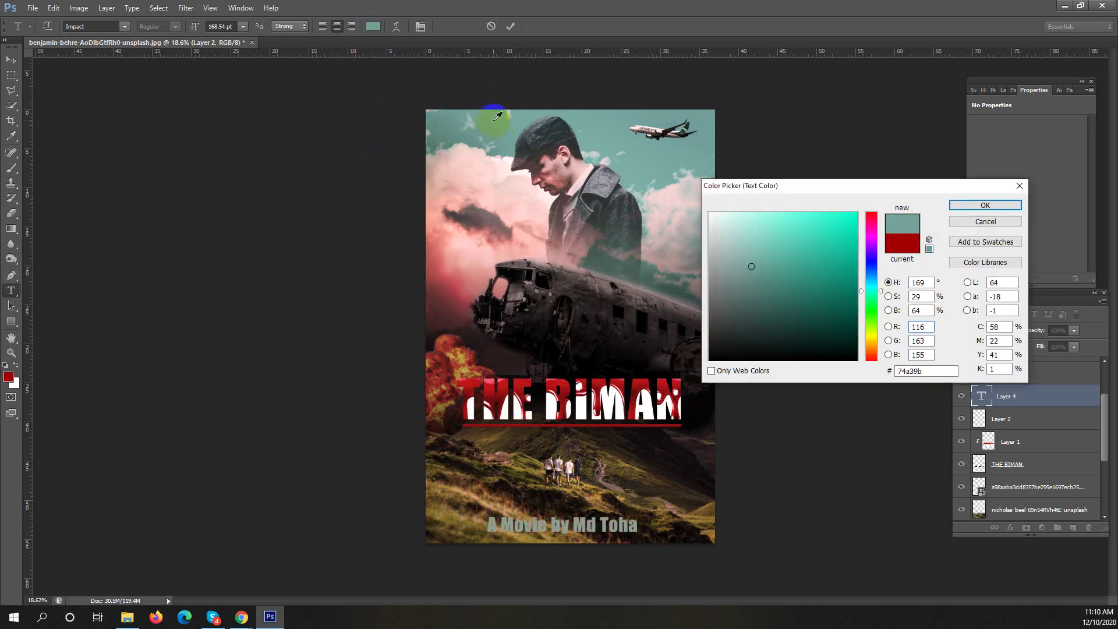
{"action": "left_click_drag", "start_coordinate": [494, 125], "coordinate": [614, 115]}
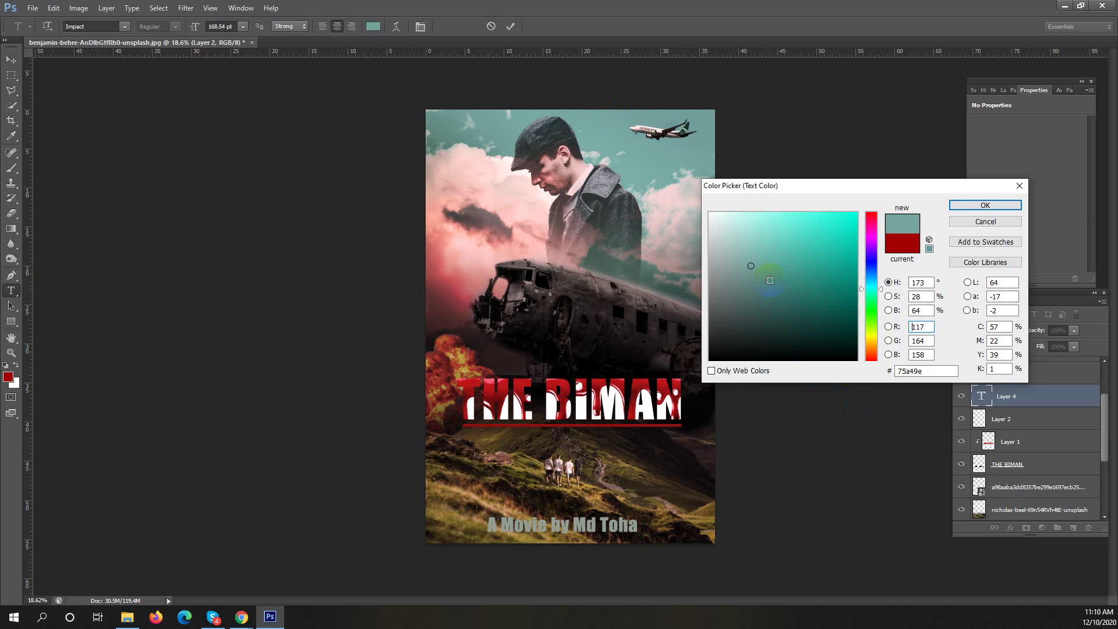
{"action": "left_click", "coordinate": [687, 218]}
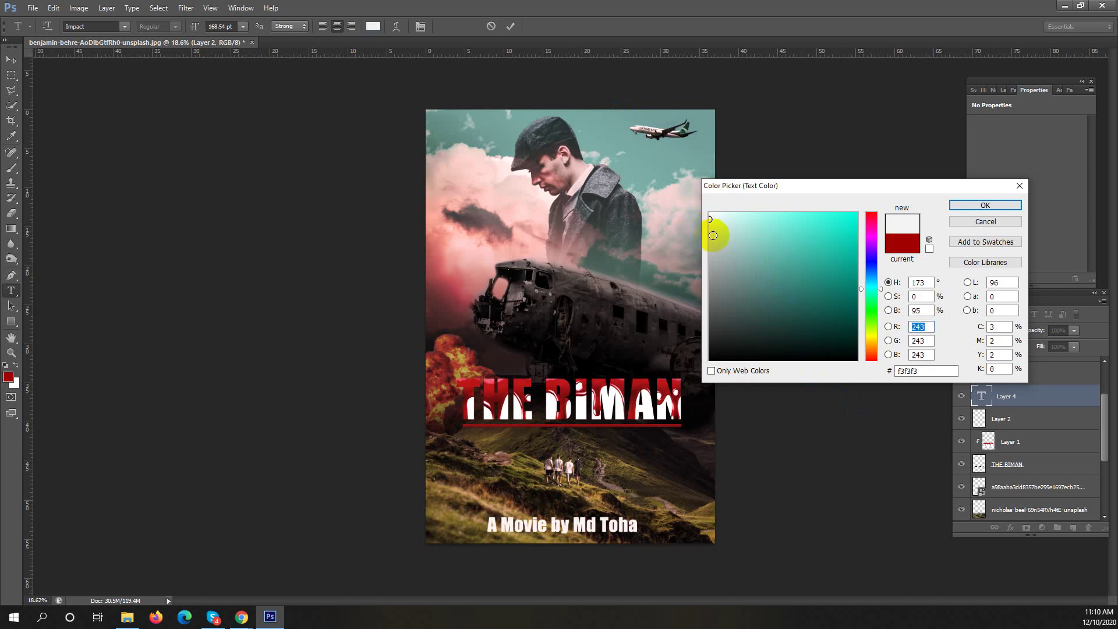
{"action": "left_click", "coordinate": [713, 236]}
{"action": "left_click_drag", "start_coordinate": [713, 235], "coordinate": [737, 215]}
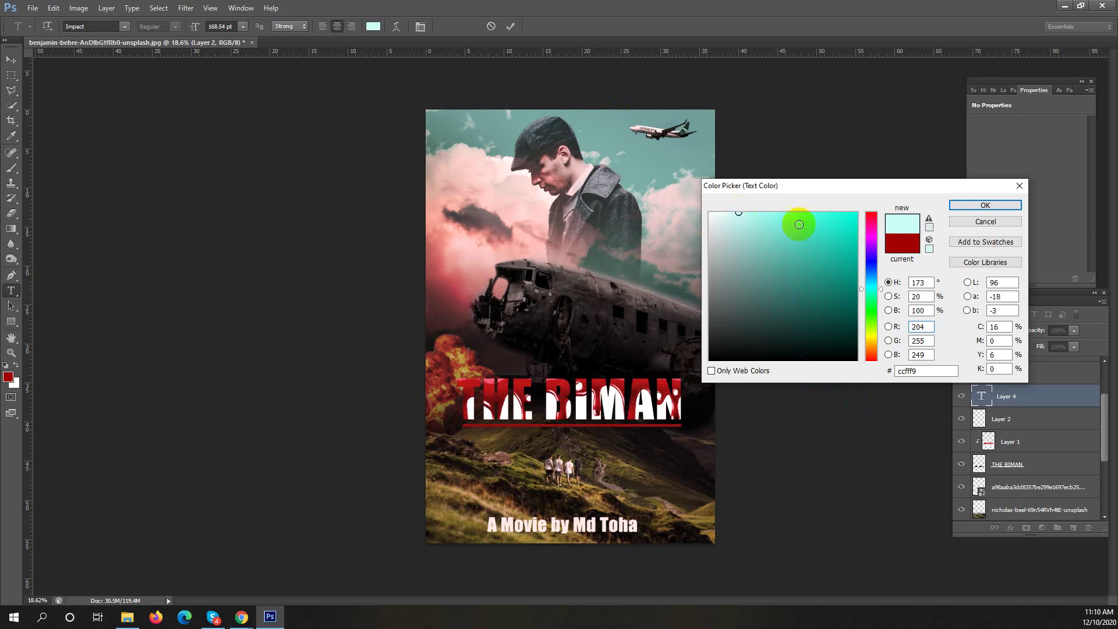
{"action": "left_click_drag", "start_coordinate": [751, 214], "coordinate": [755, 214]}
{"action": "left_click", "coordinate": [757, 213]}
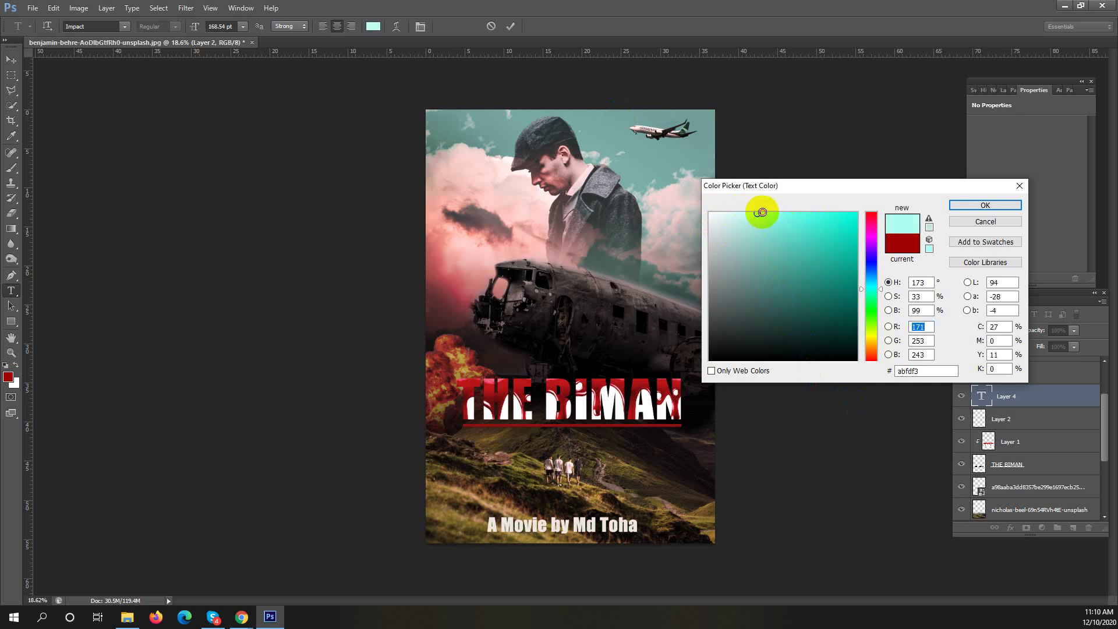
{"action": "left_click", "coordinate": [958, 208]}
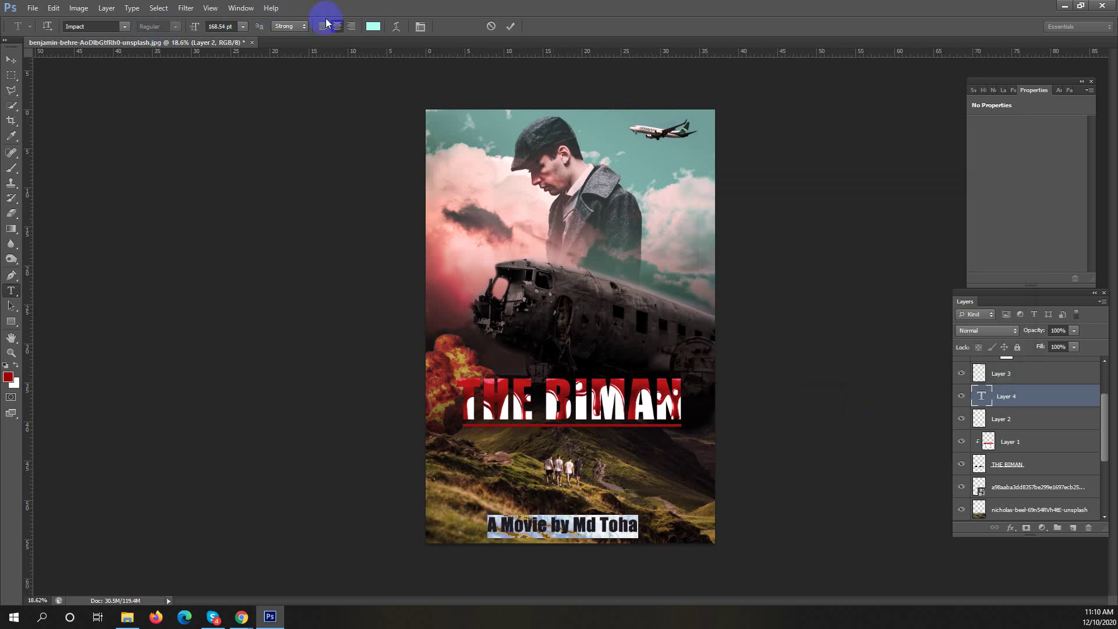
{"action": "left_click", "coordinate": [373, 27]}
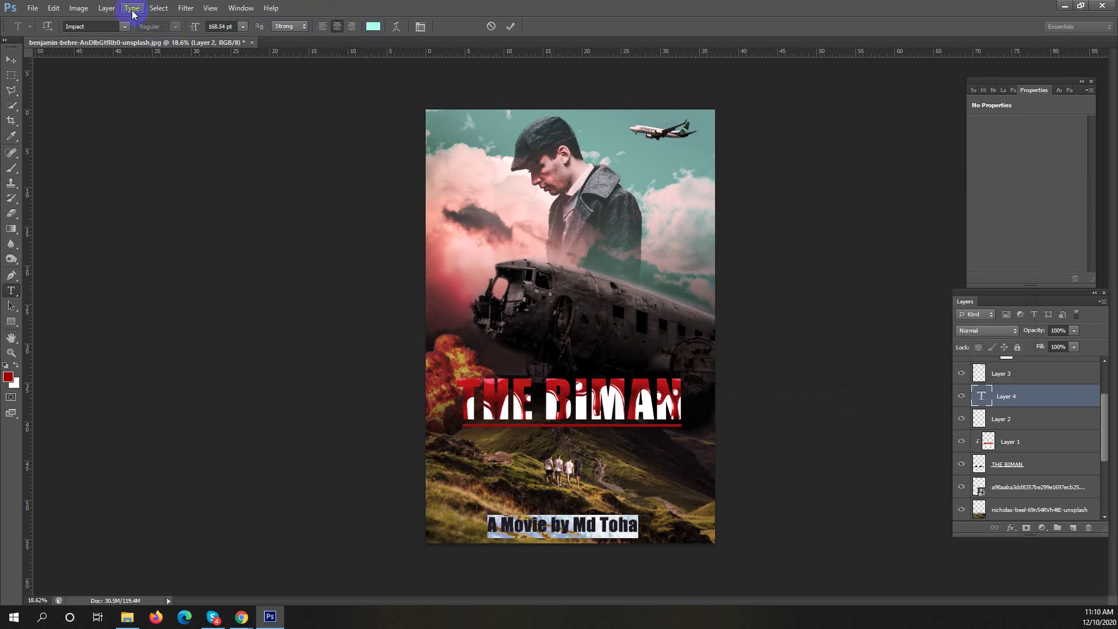
Set the credit font to BankGothic Md BT after trying BankGothic Lt BT.
{"action": "left_click", "coordinate": [124, 27]}
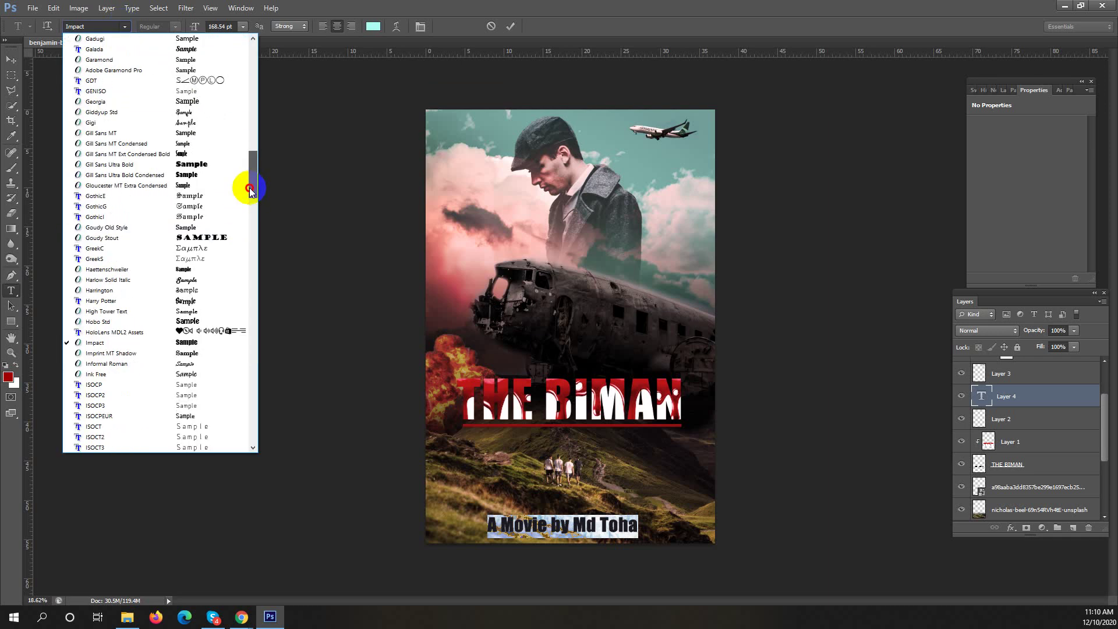
{"action": "left_click_drag", "start_coordinate": [249, 189], "coordinate": [249, 68]}
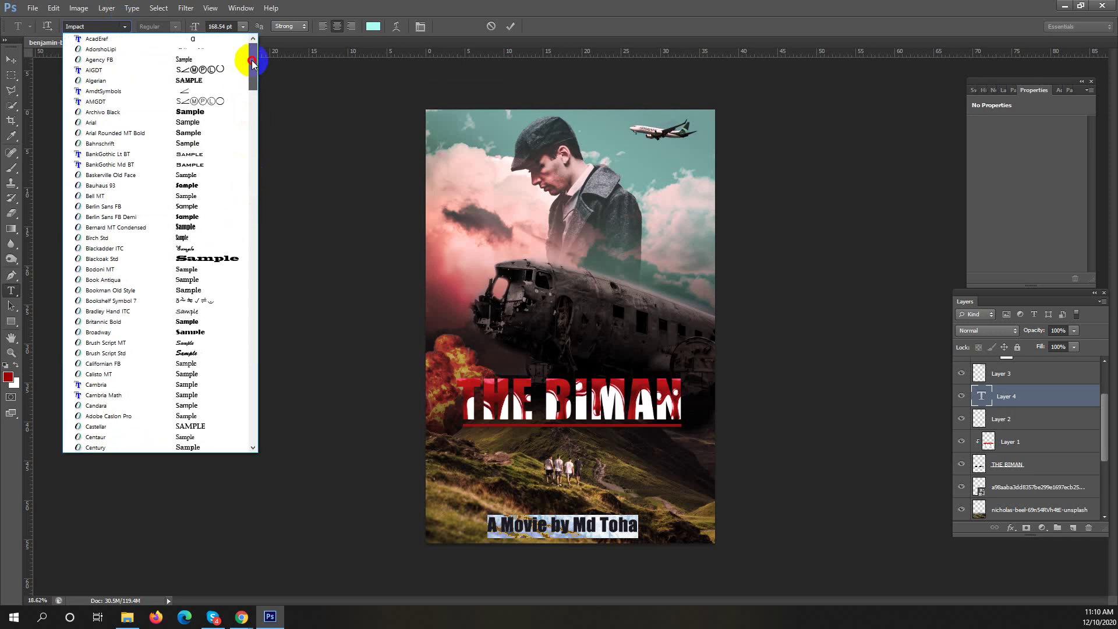
{"action": "left_click", "coordinate": [220, 154]}
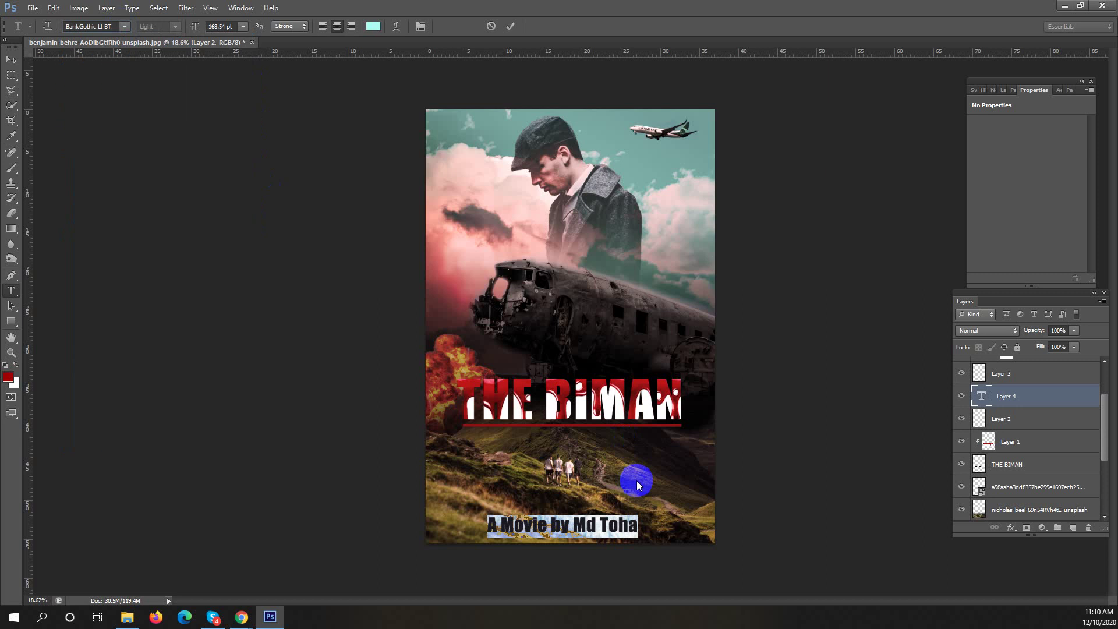
{"action": "left_click", "coordinate": [625, 529]}
{"action": "left_click_drag", "start_coordinate": [667, 529], "coordinate": [617, 529]}
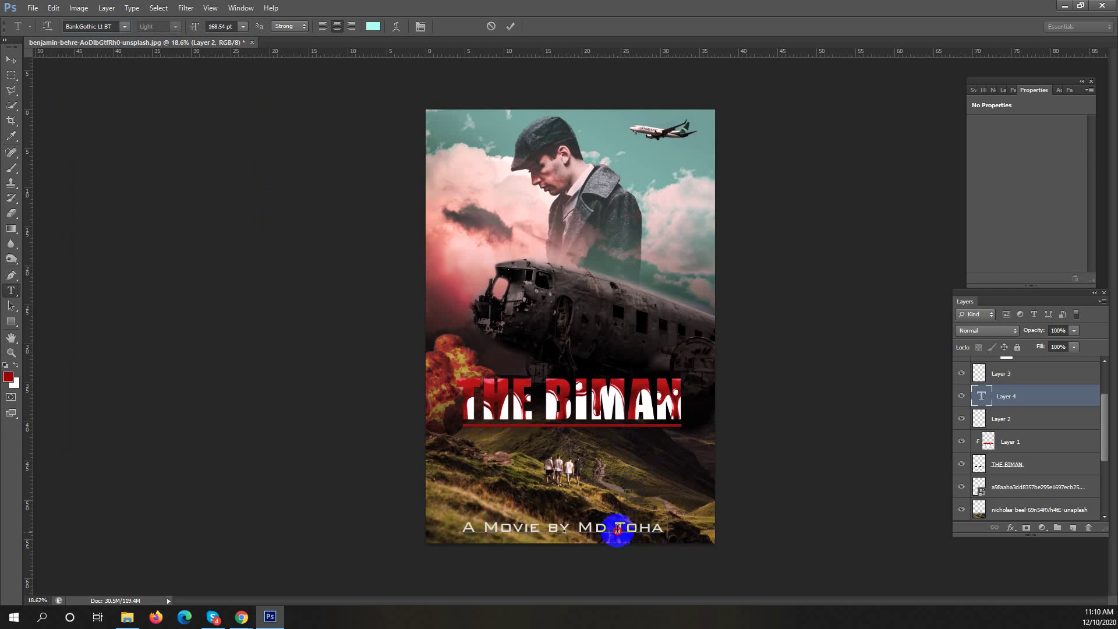
{"action": "triple_click", "coordinate": [618, 530]}
{"action": "left_click", "coordinate": [124, 26]}
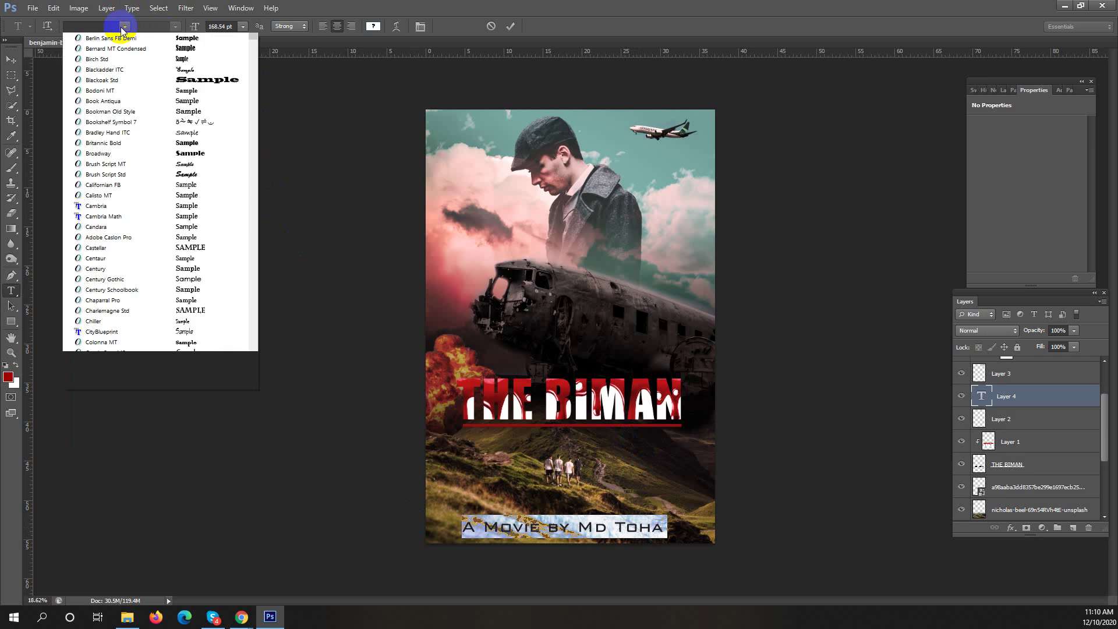
{"action": "left_click", "coordinate": [150, 37]}
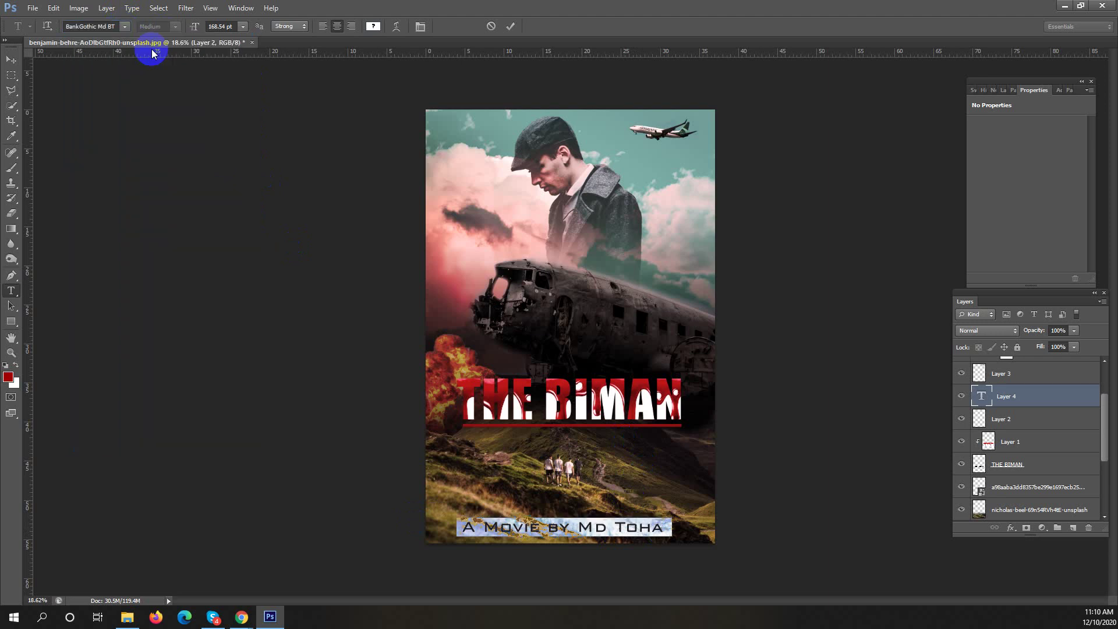
{"action": "left_click", "coordinate": [643, 522]}
Recolour the whole credit line an even paler cyan, #c0fff7.
{"action": "left_click_drag", "start_coordinate": [672, 522], "coordinate": [409, 531]}
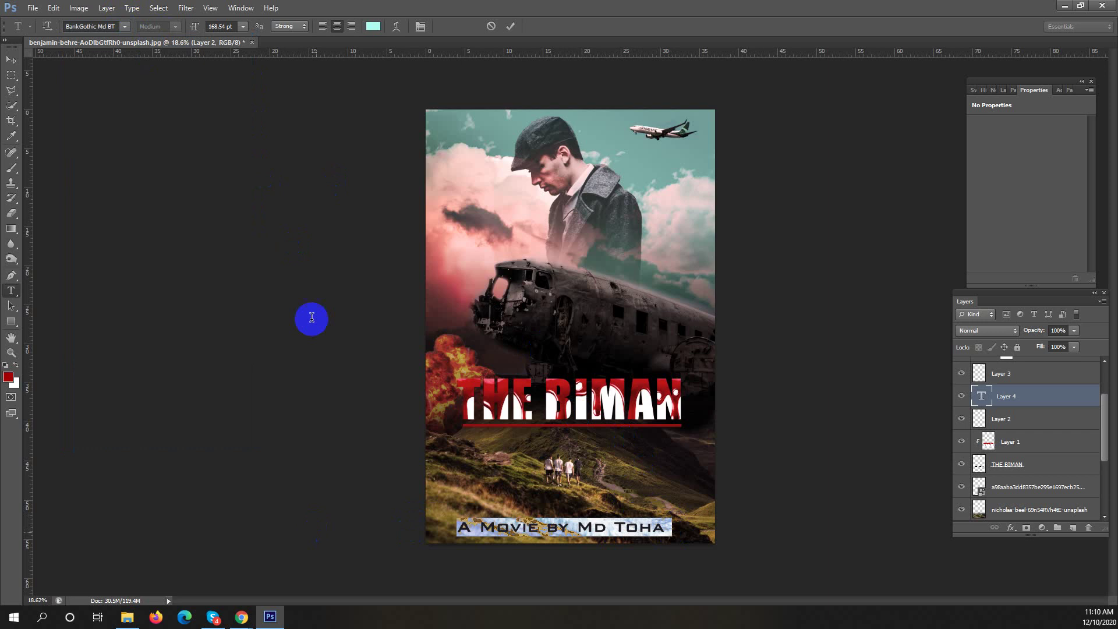
{"action": "left_click", "coordinate": [366, 33]}
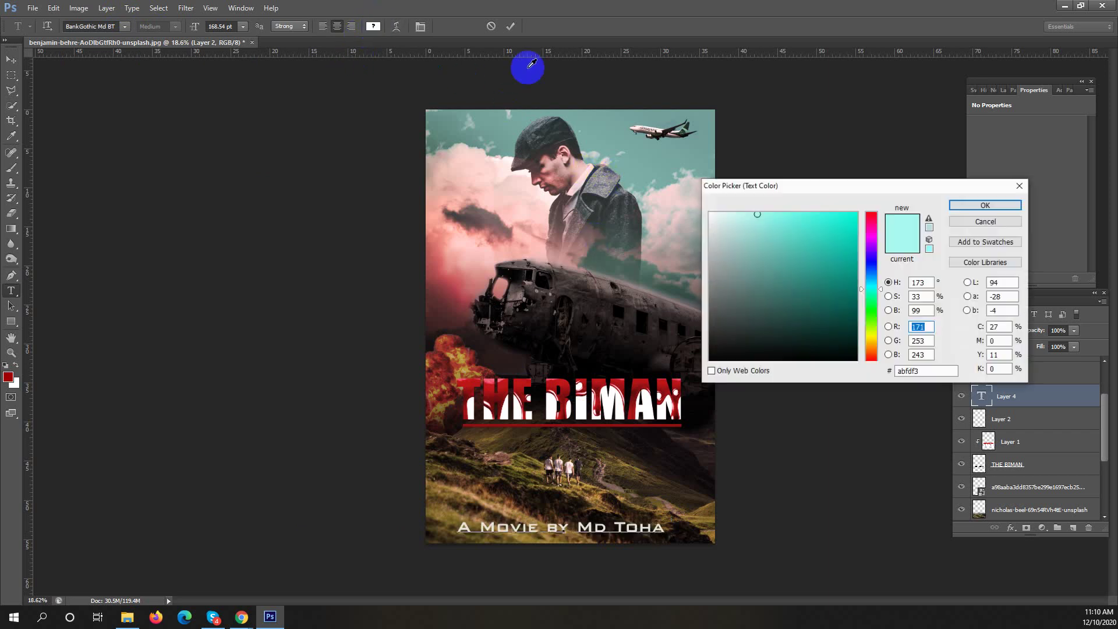
{"action": "left_click", "coordinate": [747, 213]}
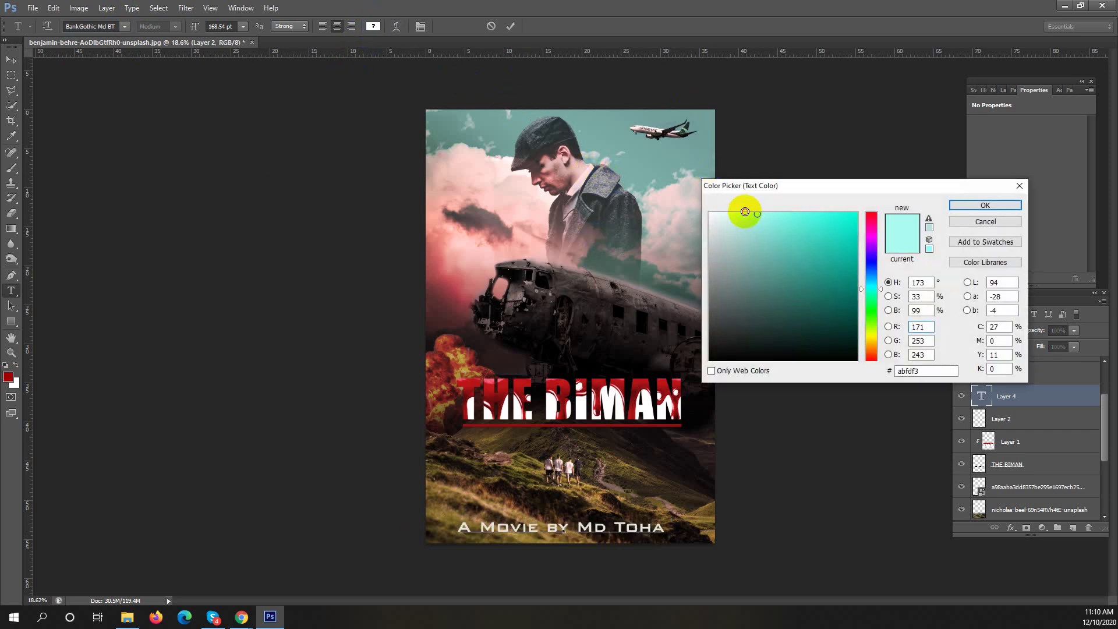
{"action": "left_click", "coordinate": [970, 207]}
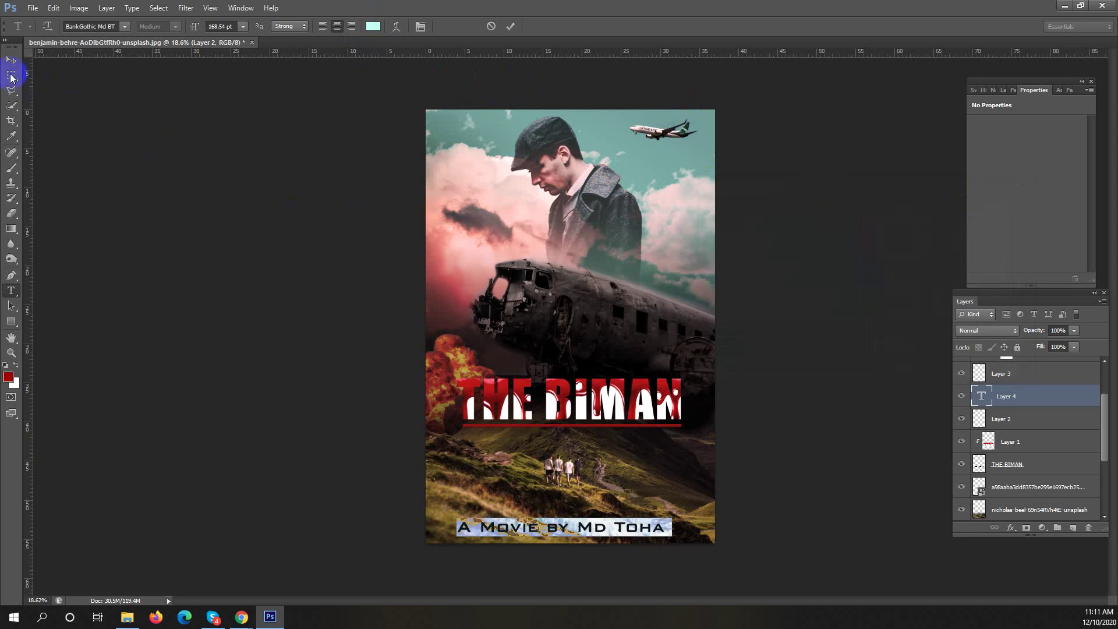
Shrink the credit text to 146.54 pt along the bottom edge and commit it.
{"action": "left_click", "coordinate": [10, 290]}
{"action": "left_click_drag", "start_coordinate": [454, 527], "coordinate": [698, 527]}
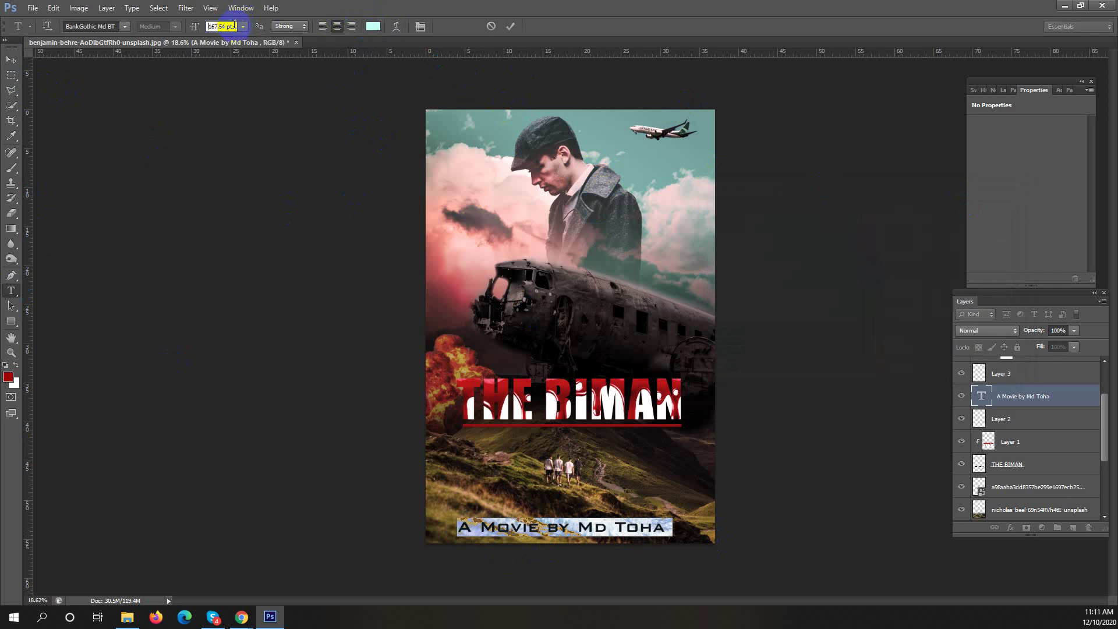
{"action": "scroll", "coordinate": [235, 26], "scroll_direction": "down", "scroll_amount": 4}
{"action": "scroll", "coordinate": [228, 26], "scroll_direction": "down", "scroll_amount": 9}
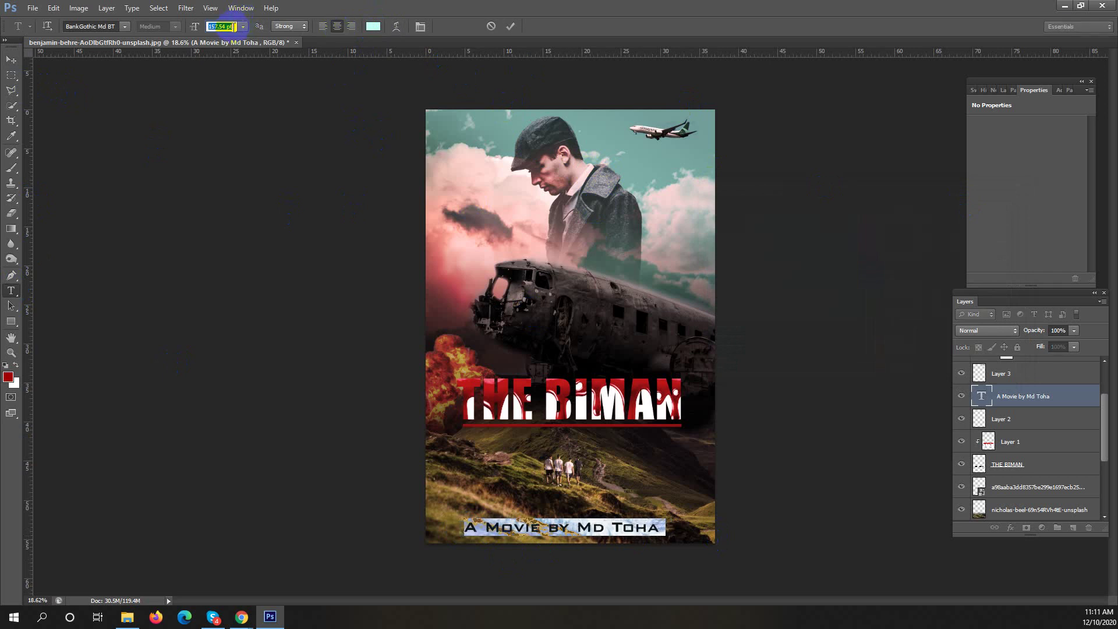
{"action": "key", "text": "Down"}
{"action": "key", "text": "Down"}
{"action": "key", "text": "Down"}
{"action": "key", "text": "Down"}
{"action": "key", "text": "Down"}
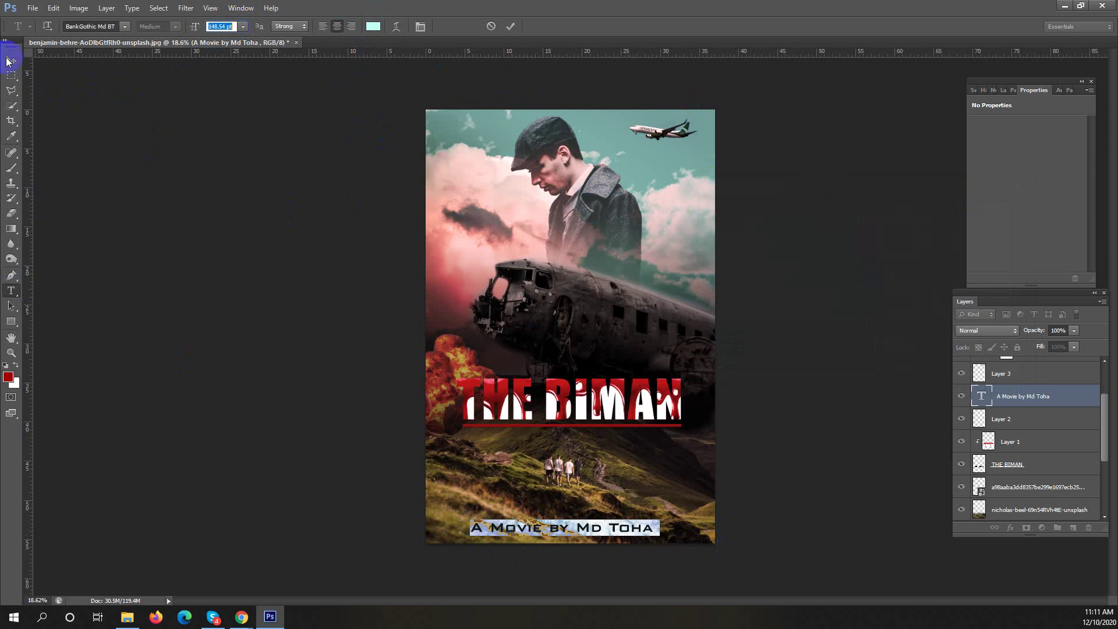
{"action": "left_click", "coordinate": [12, 61]}
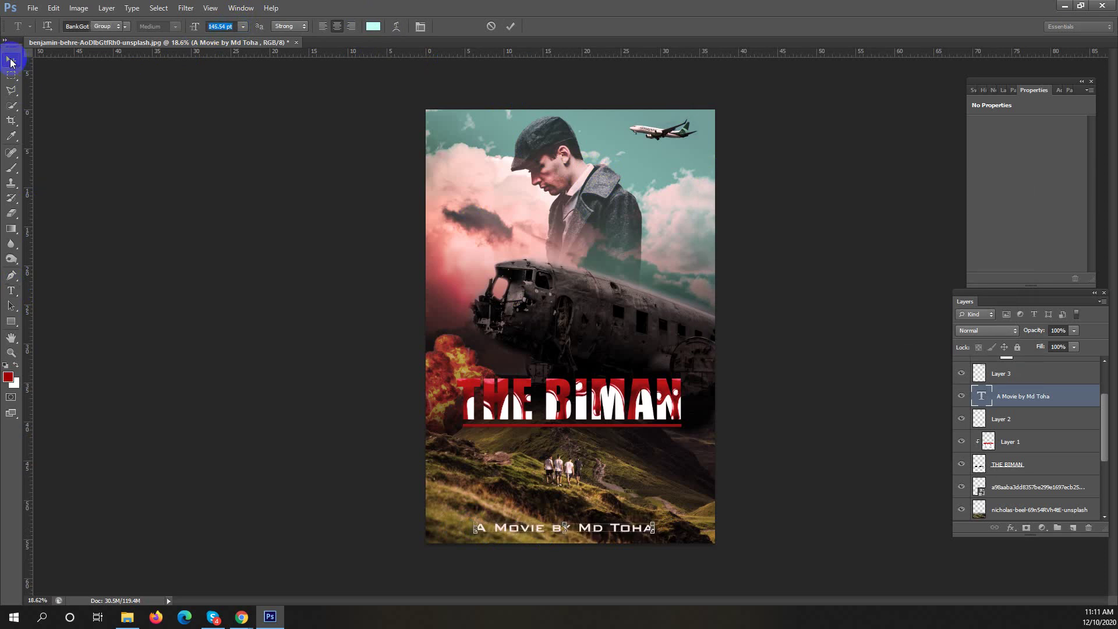
{"action": "left_click", "coordinate": [11, 75]}
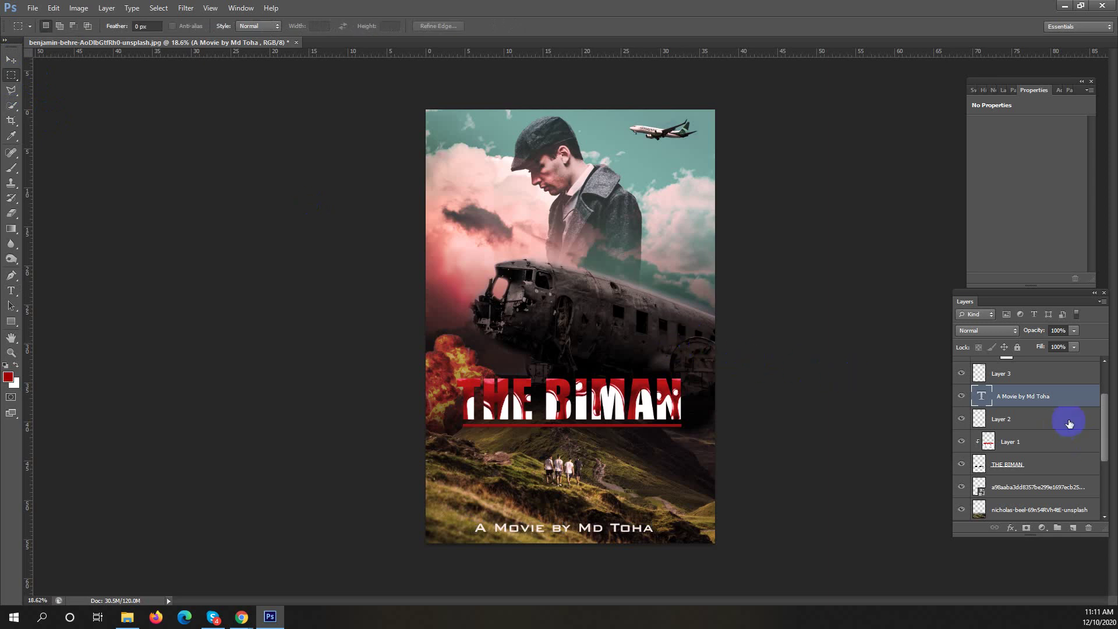
Select Layer 2 and add a Gradient Fill layer above it.
{"action": "key", "text": "alt+bracketleft"}
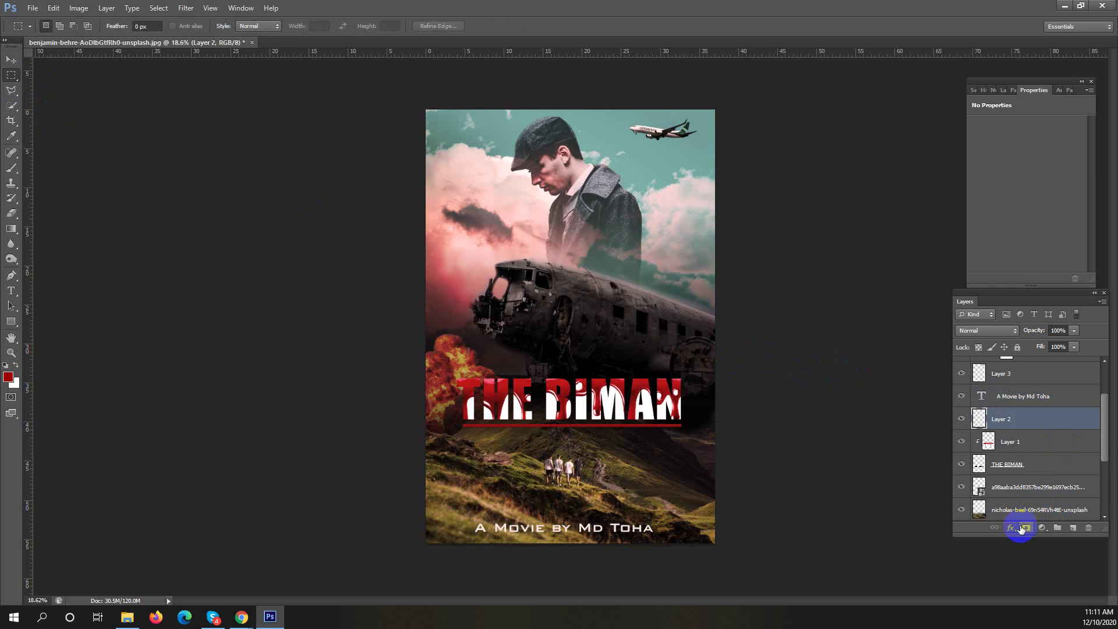
{"action": "left_click", "coordinate": [1042, 527]}
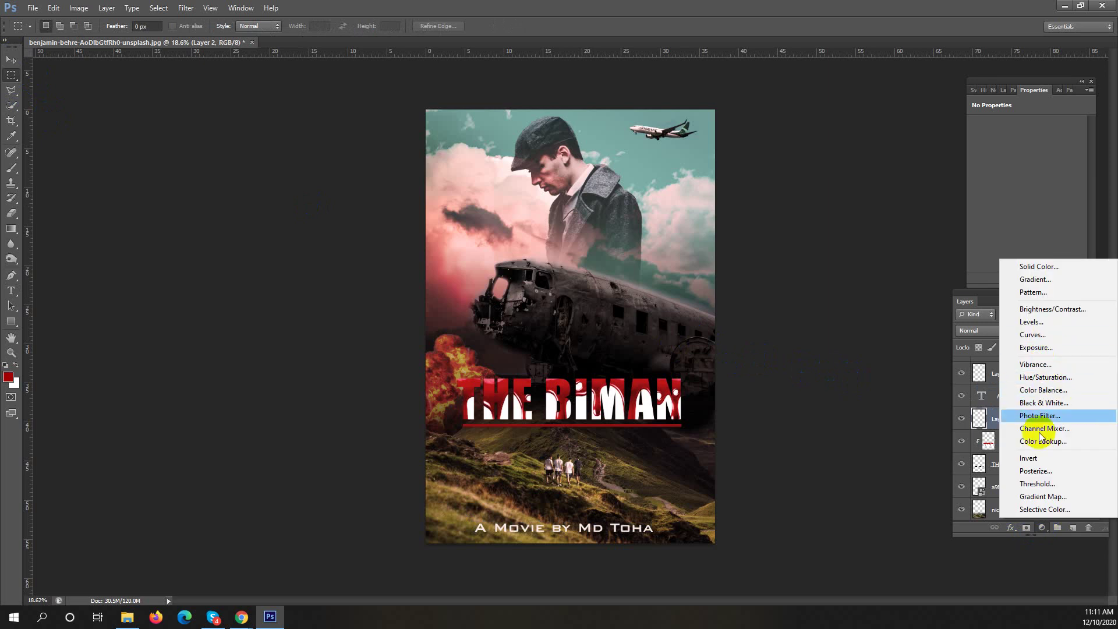
{"action": "left_click", "coordinate": [991, 423]}
{"action": "left_click", "coordinate": [1072, 528]}
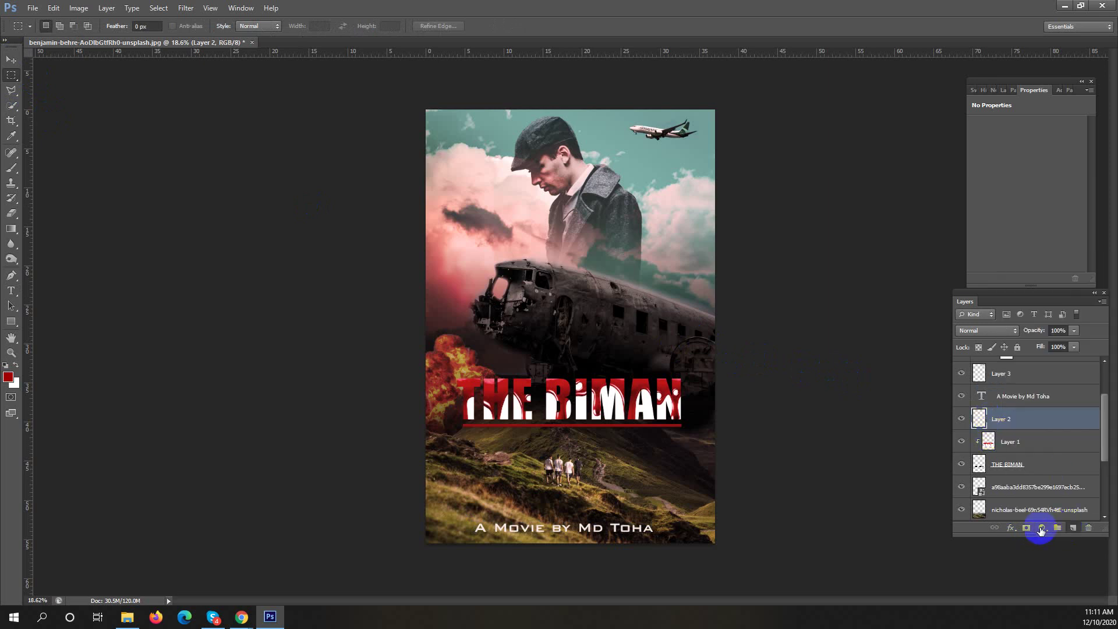
{"action": "left_click", "coordinate": [1040, 529]}
{"action": "left_click", "coordinate": [1040, 528]}
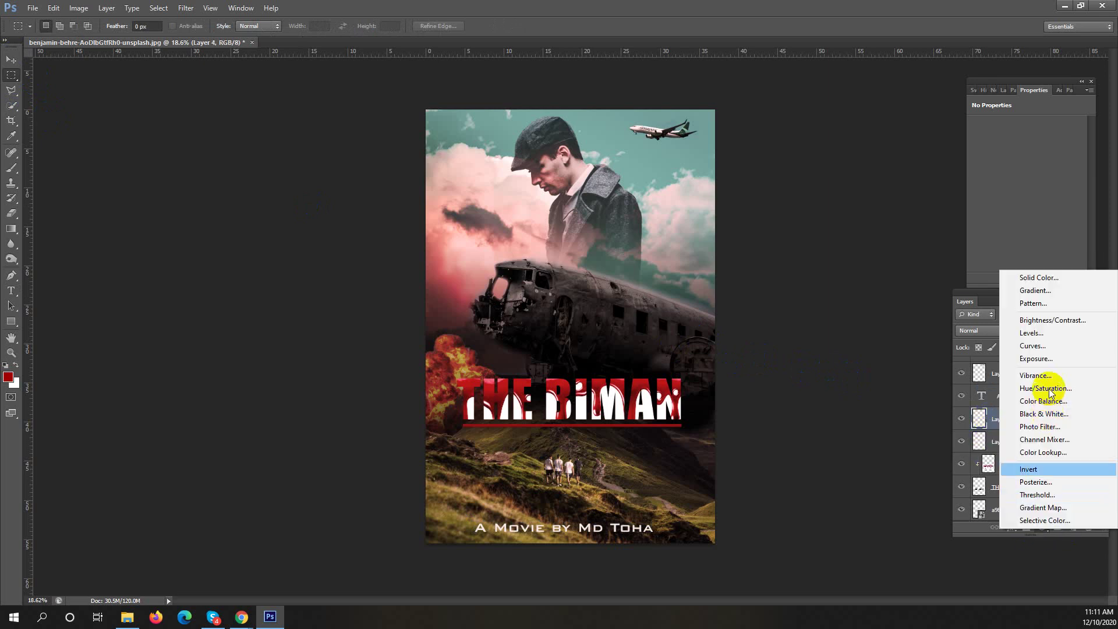
{"action": "left_click", "coordinate": [1054, 290]}
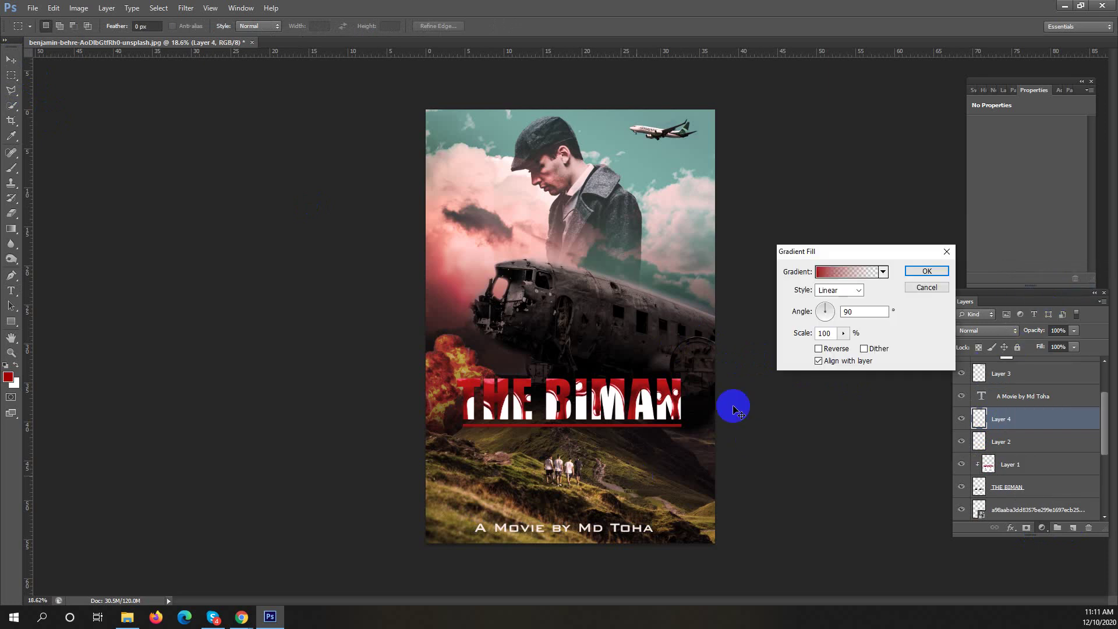
Make the gradient red at 70% scale, position it at the poster bottom, and confirm.
{"action": "left_click", "coordinate": [824, 273]}
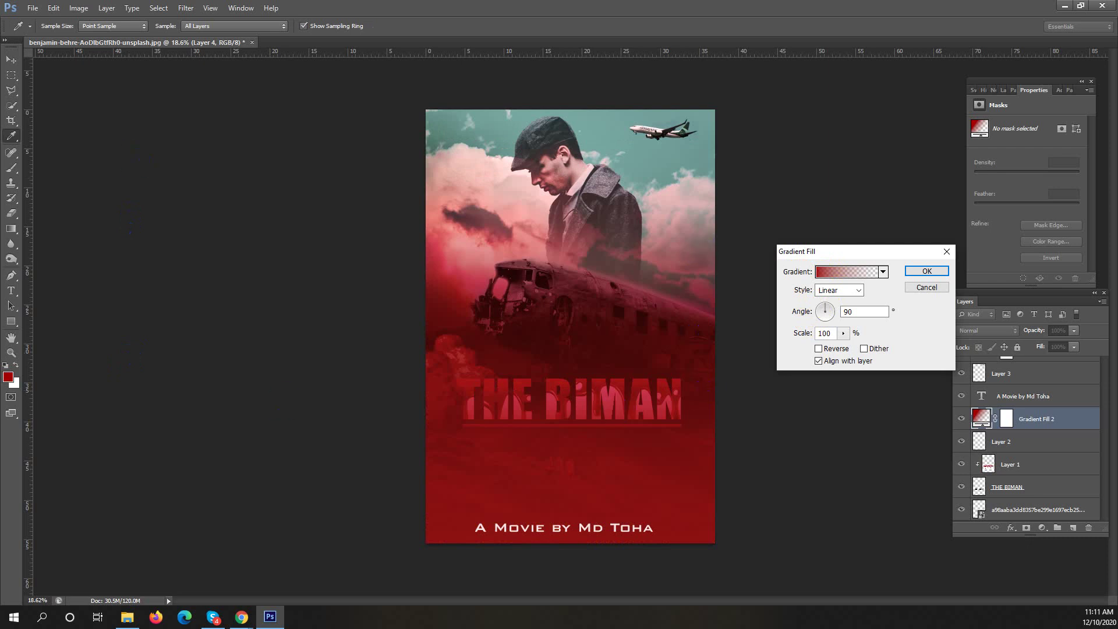
{"action": "left_click", "coordinate": [798, 232]}
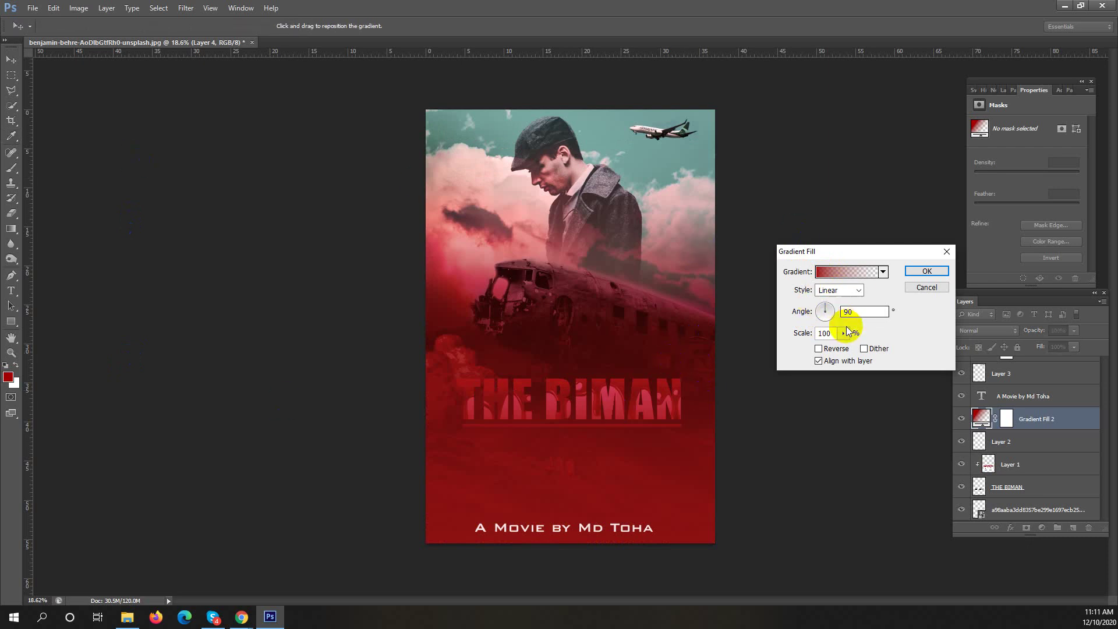
{"action": "left_click_drag", "start_coordinate": [844, 333], "coordinate": [842, 346]}
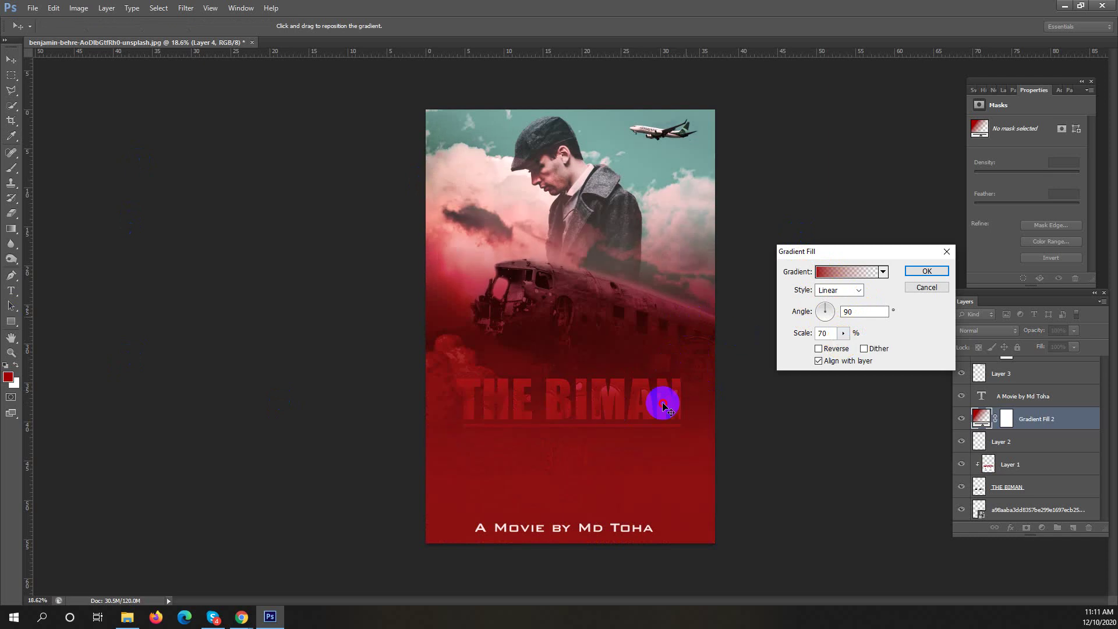
{"action": "left_click_drag", "start_coordinate": [663, 400], "coordinate": [649, 529]}
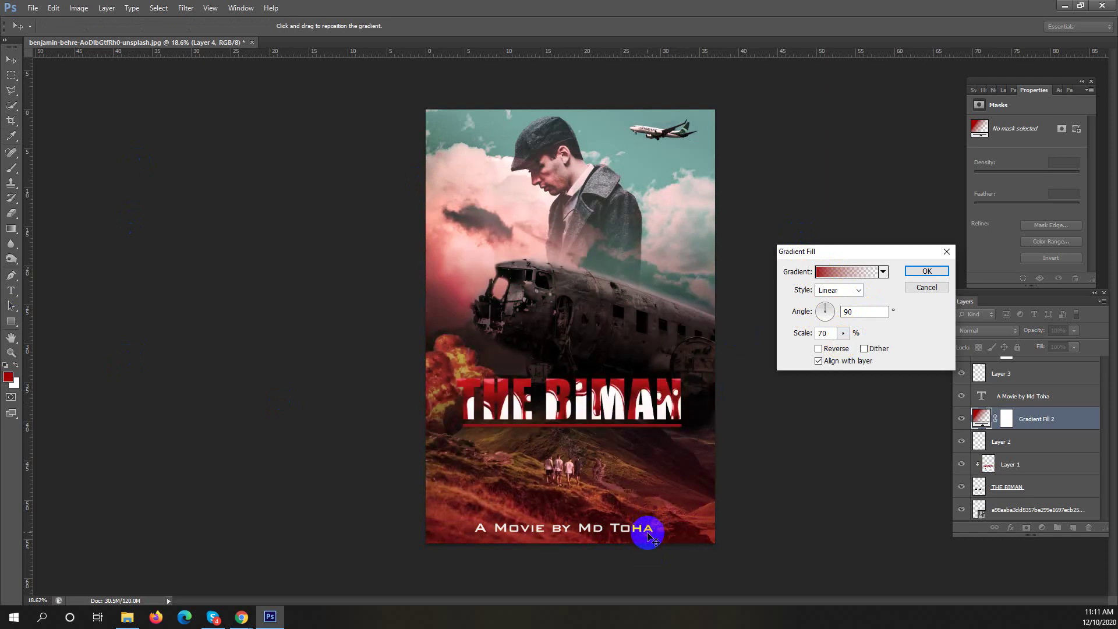
{"action": "left_click_drag", "start_coordinate": [648, 532], "coordinate": [689, 525]}
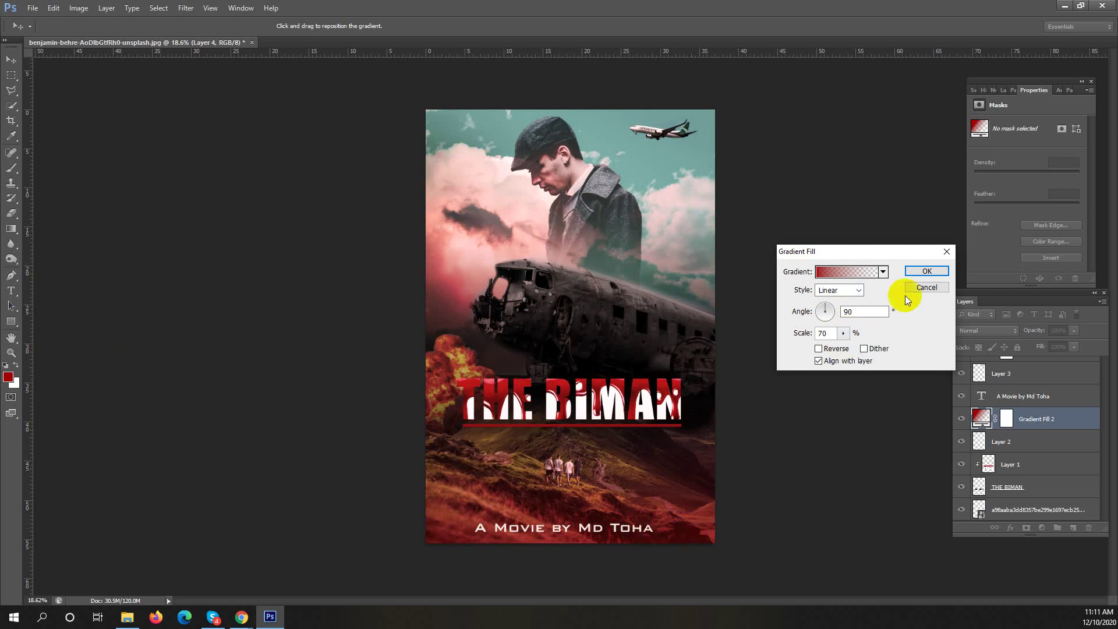
{"action": "left_click", "coordinate": [926, 276]}
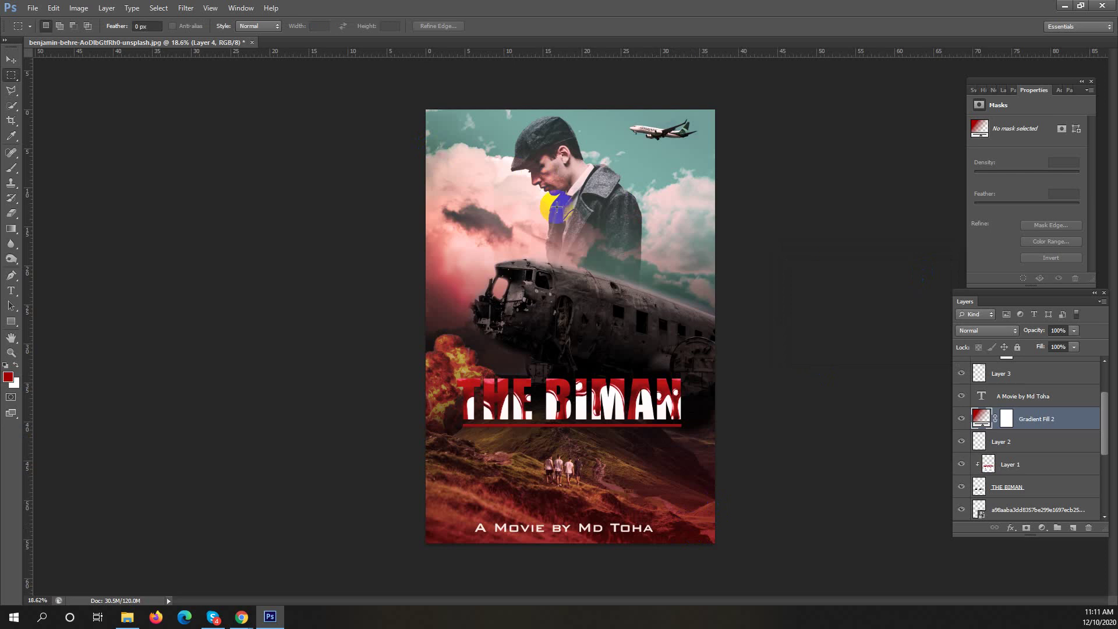
{"action": "scroll", "coordinate": [656, 312], "scroll_direction": "down", "scroll_amount": 3}
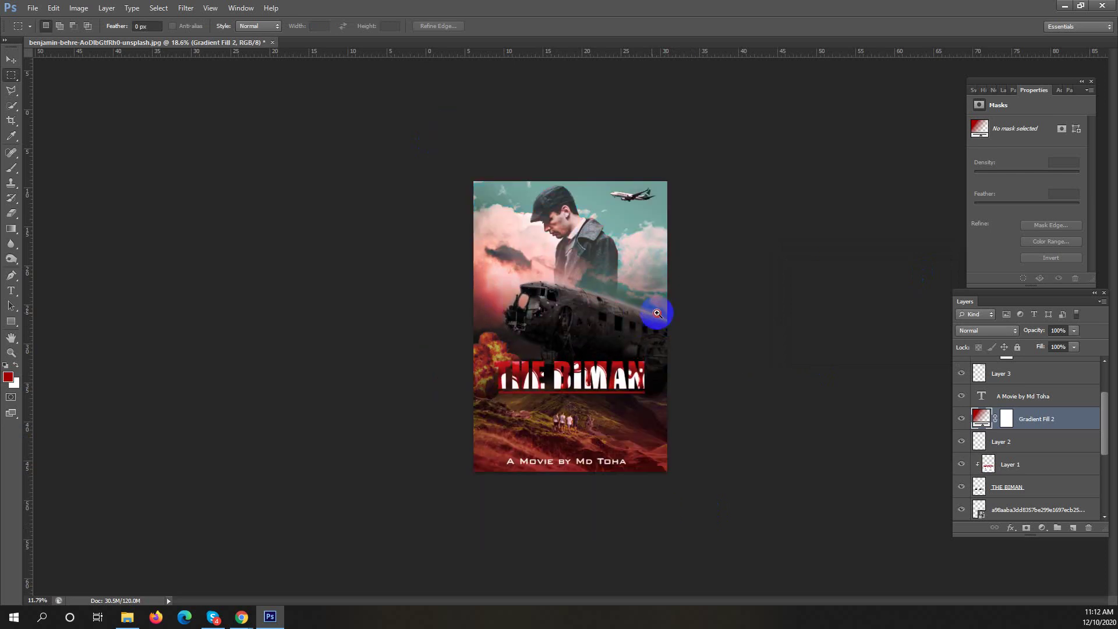
{"action": "scroll", "coordinate": [653, 311], "scroll_direction": "up", "scroll_amount": 4}
{"action": "scroll", "coordinate": [649, 311], "scroll_direction": "down", "scroll_amount": 2}
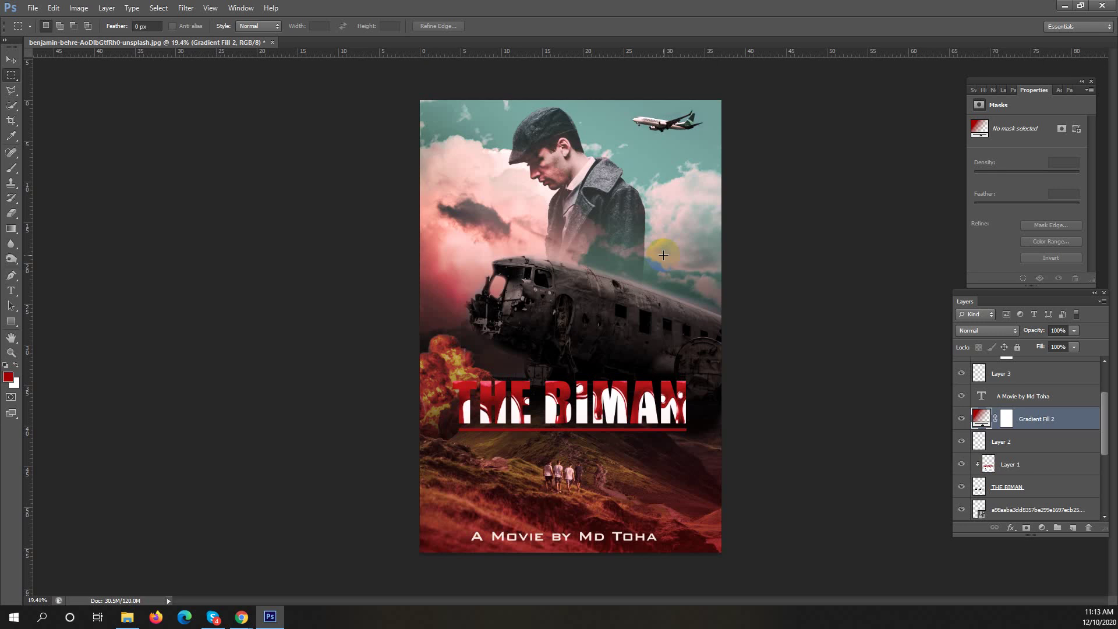
{"action": "scroll", "coordinate": [1033, 419], "scroll_direction": "down", "scroll_amount": 3}
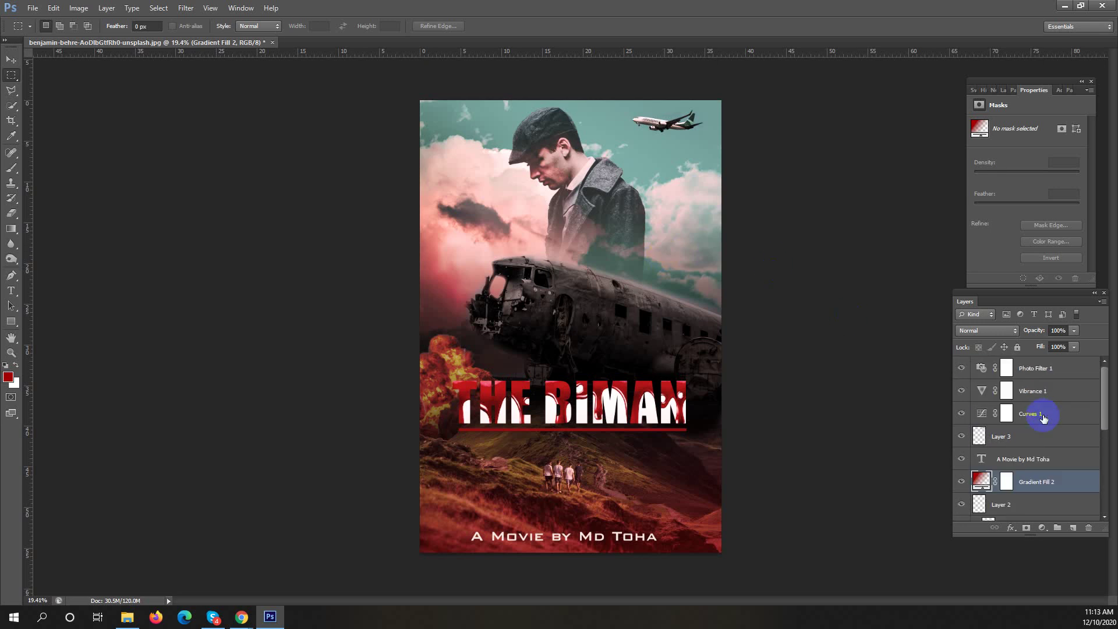
{"action": "scroll", "coordinate": [1035, 433], "scroll_direction": "down", "scroll_amount": 3}
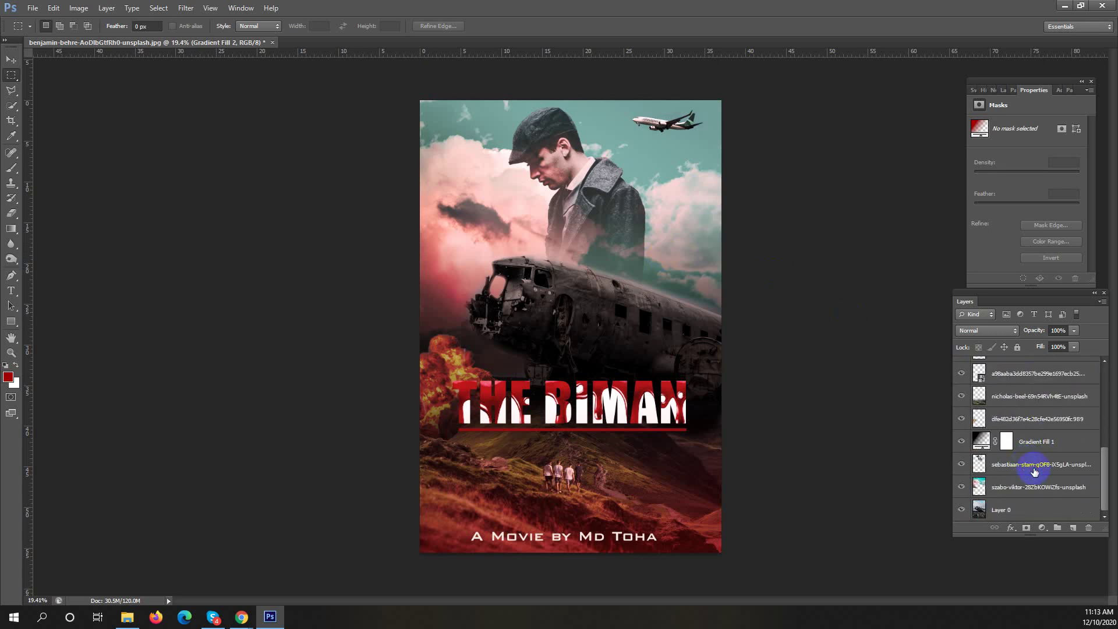
Darken the man's coat with a large Burn brush stroke on his photo layer.
{"action": "left_click", "coordinate": [1034, 472]}
{"action": "left_click", "coordinate": [19, 262]}
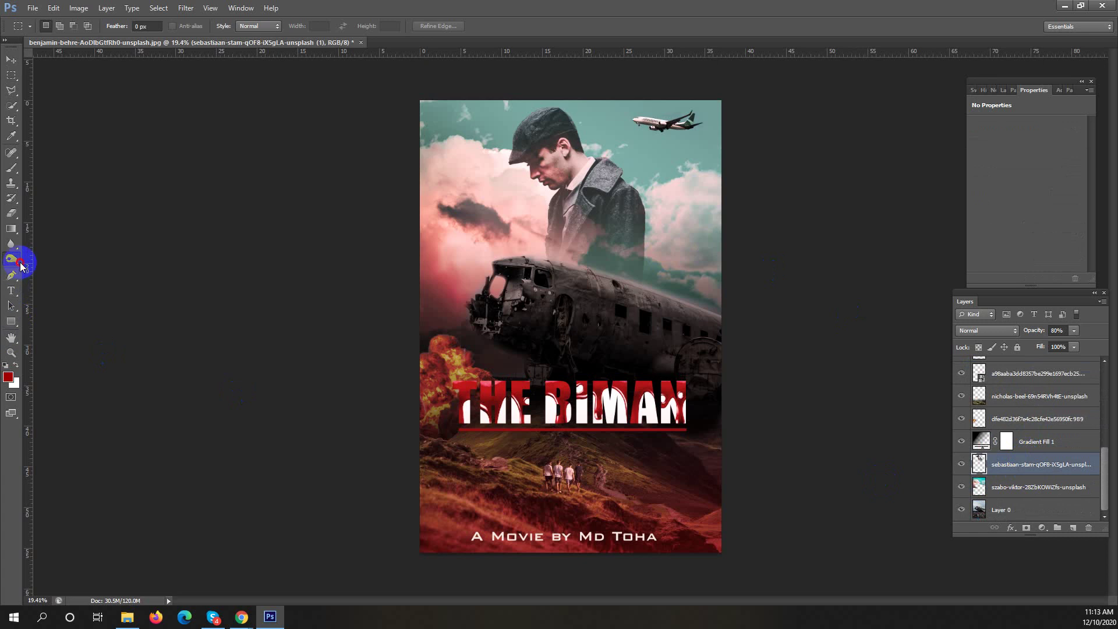
{"action": "right_click", "coordinate": [600, 247]}
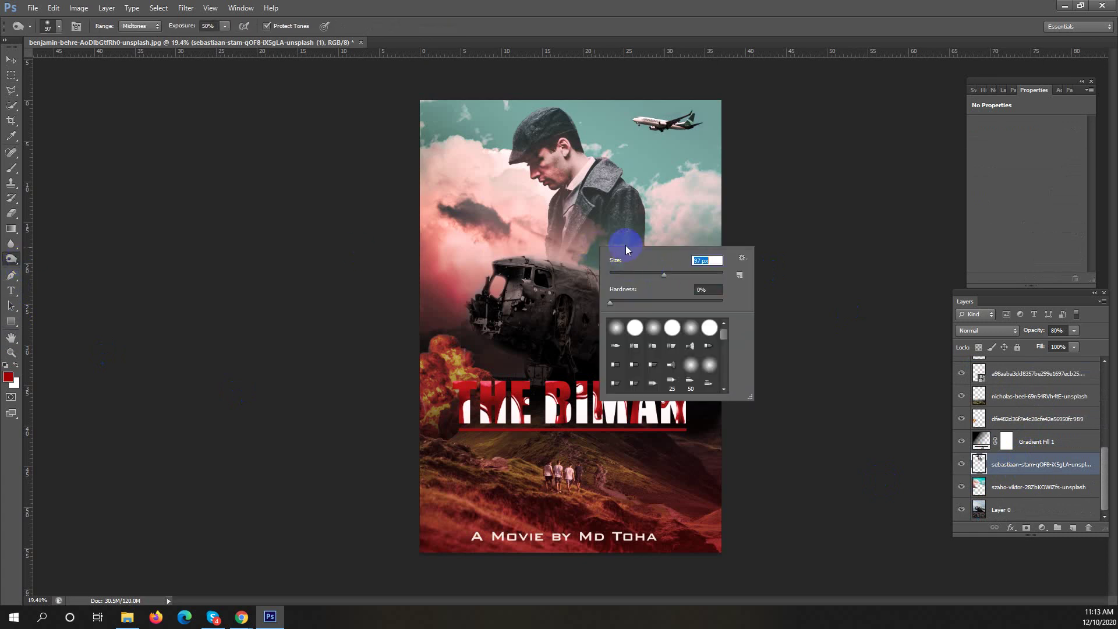
{"action": "left_click_drag", "start_coordinate": [664, 274], "coordinate": [710, 276]}
{"action": "mouse_move", "coordinate": [588, 231]}
{"action": "left_mouse_down"}
{"action": "mouse_move", "coordinate": [634, 209]}
{"action": "mouse_move", "coordinate": [603, 180]}
{"action": "mouse_move", "coordinate": [635, 264]}
{"action": "mouse_move", "coordinate": [581, 257]}
{"action": "mouse_move", "coordinate": [595, 267]}
{"action": "mouse_move", "coordinate": [557, 209]}
{"action": "left_mouse_up"}
Nudge the man's photo layer down slightly.
{"action": "left_click", "coordinate": [11, 60]}
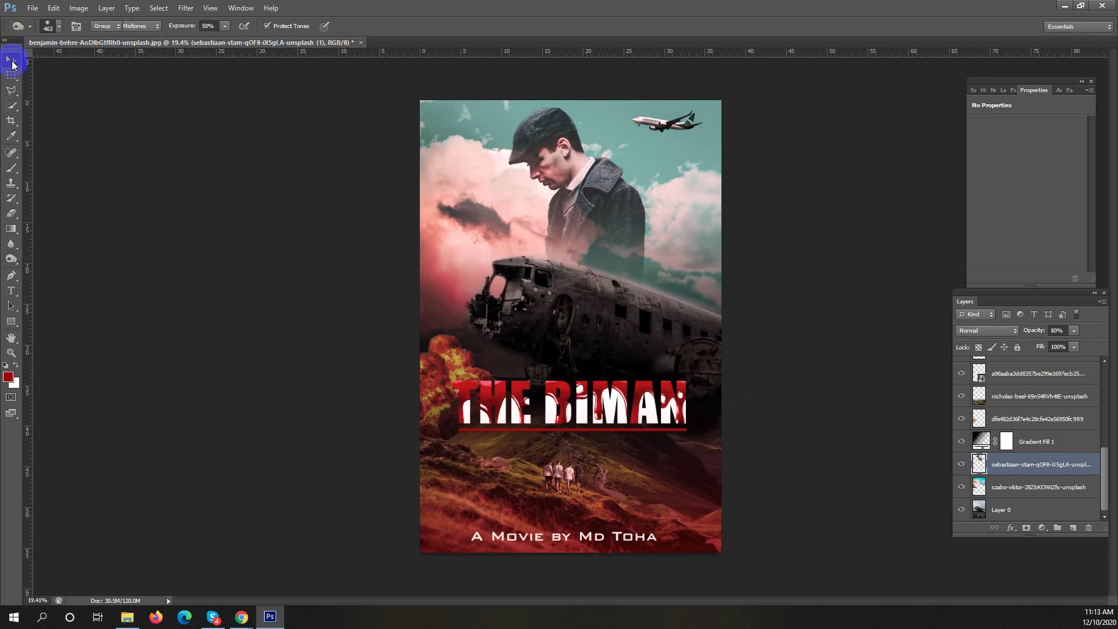
{"action": "key", "text": "shift+Down"}
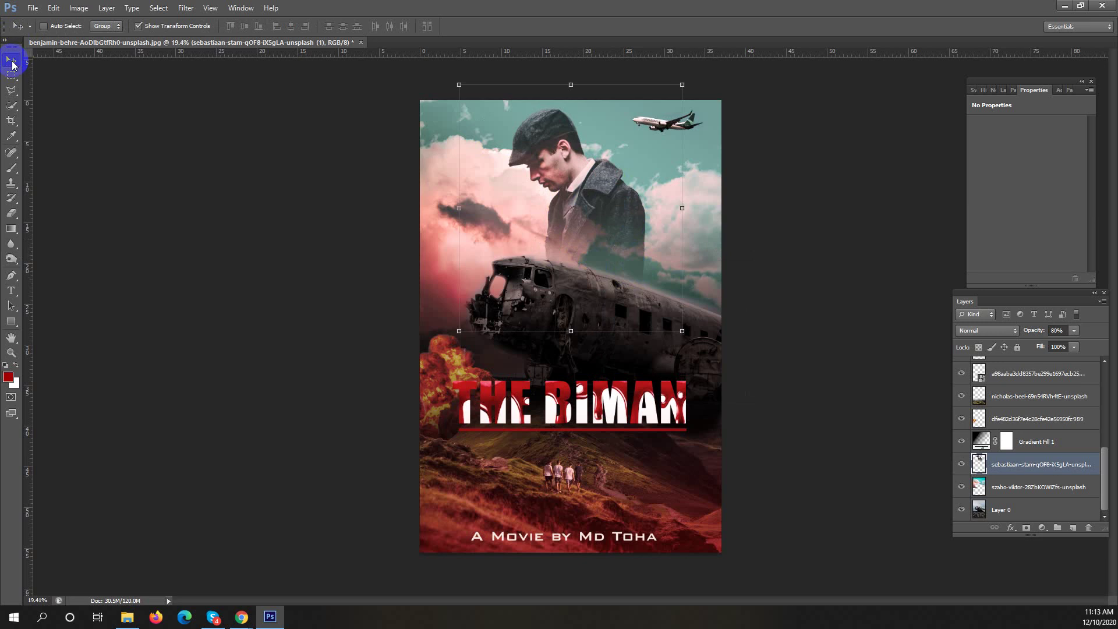
{"action": "left_click", "coordinate": [11, 74]}
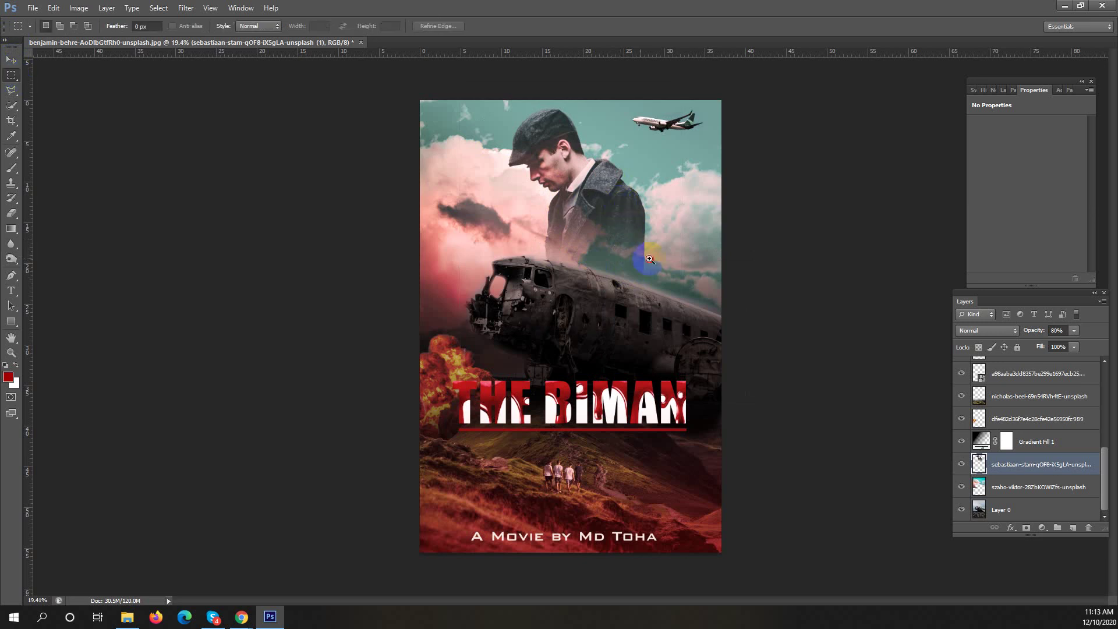
{"action": "mouse_move", "coordinate": [649, 259]}
{"action": "left_mouse_down"}
{"action": "mouse_move", "coordinate": [629, 238]}
{"action": "mouse_move", "coordinate": [656, 229]}
{"action": "mouse_move", "coordinate": [808, 250]}
{"action": "left_mouse_up"}
{"action": "left_click", "coordinate": [680, 234], "text": "alt"}
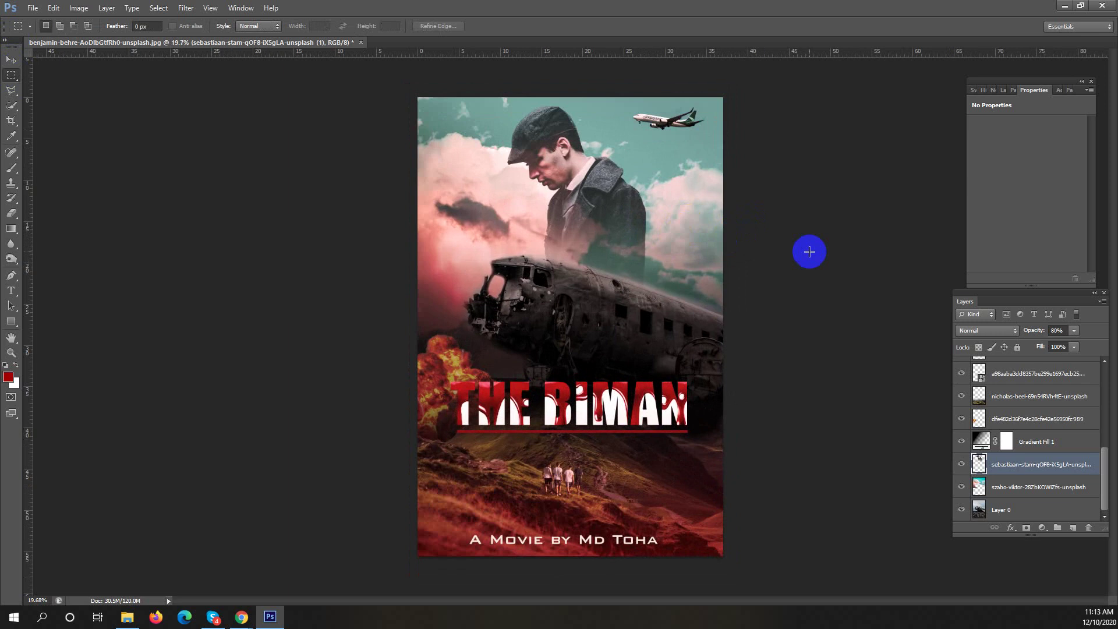
Nudge the credit text layer slightly to the right and clear its transform box.
{"action": "scroll", "coordinate": [1020, 392], "scroll_direction": "up", "scroll_amount": 6}
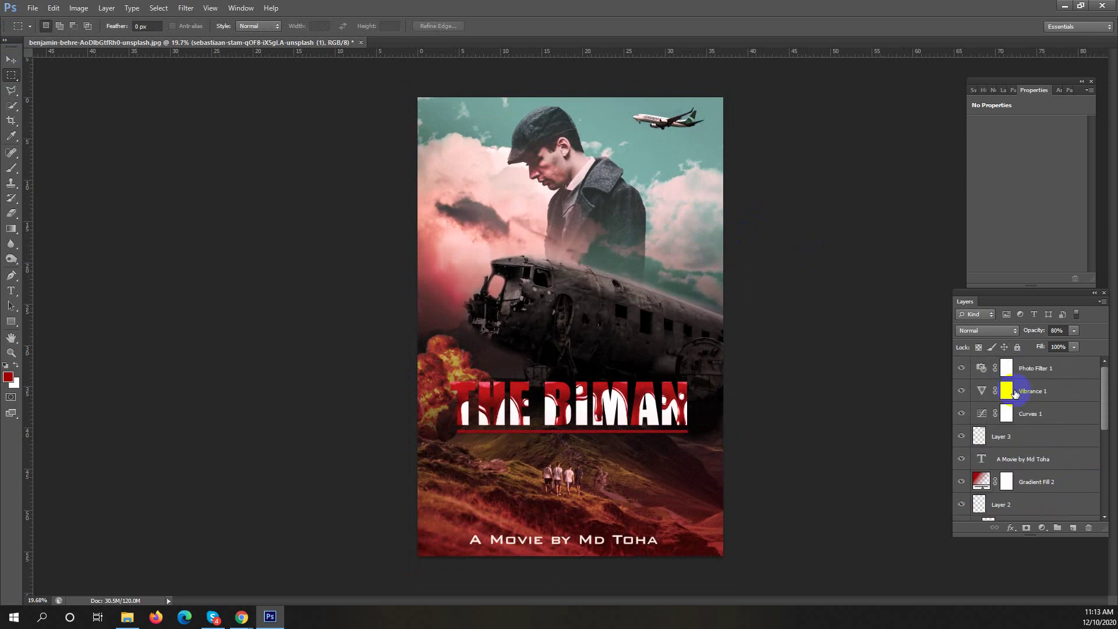
{"action": "left_click", "coordinate": [1069, 454]}
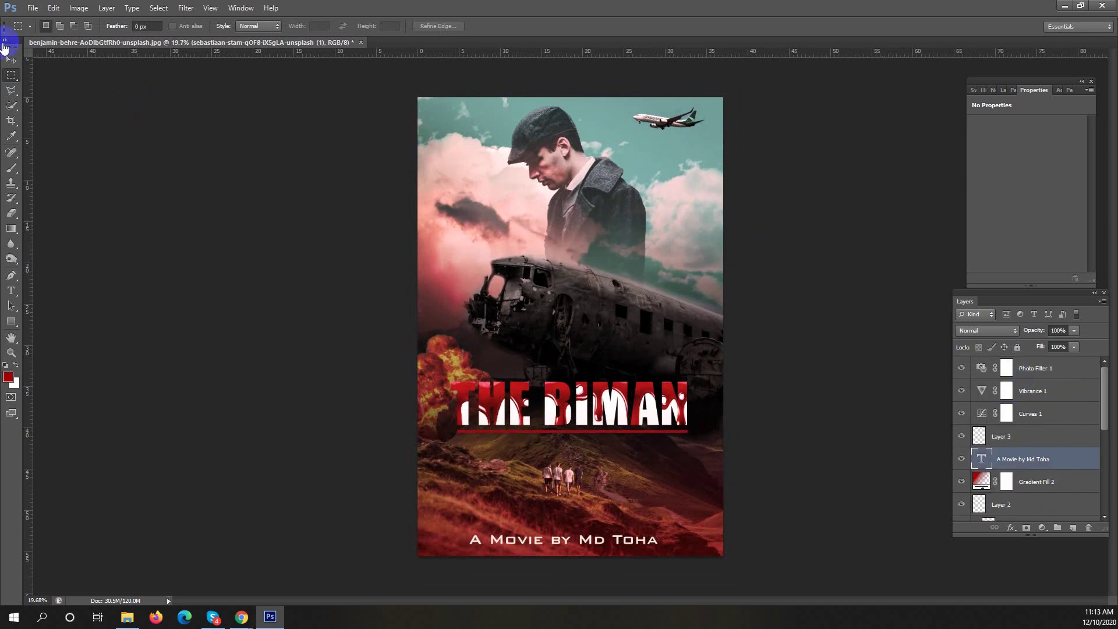
{"action": "left_click", "coordinate": [5, 60]}
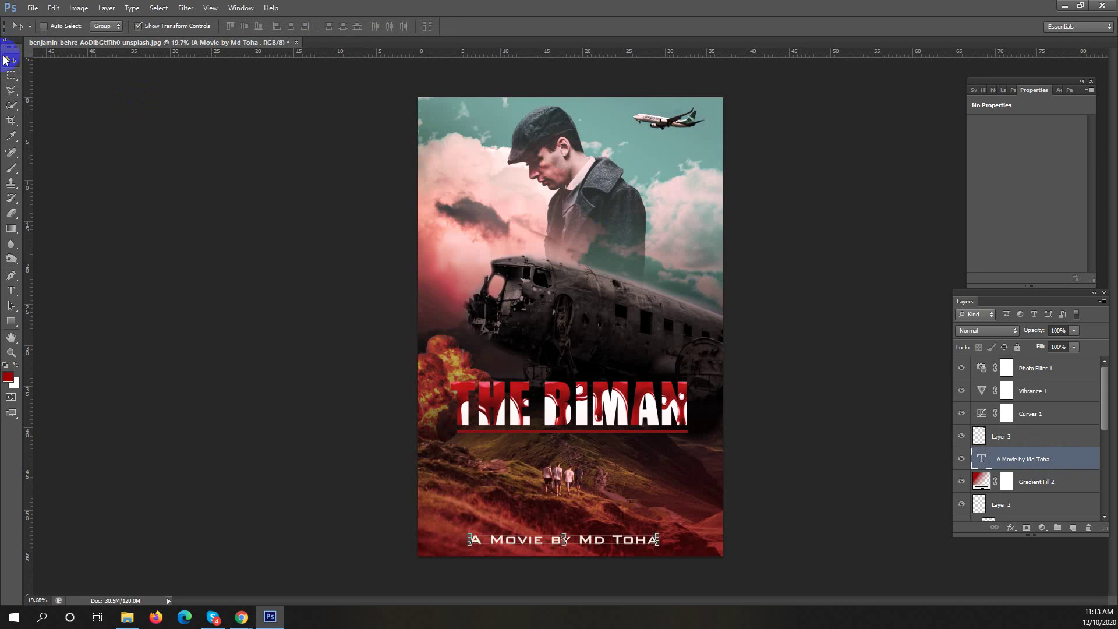
{"action": "key", "text": "shift+Right"}
{"action": "key", "text": "shift+Right"}
{"action": "key", "text": "shift+Right"}
{"action": "left_click", "coordinate": [13, 80]}
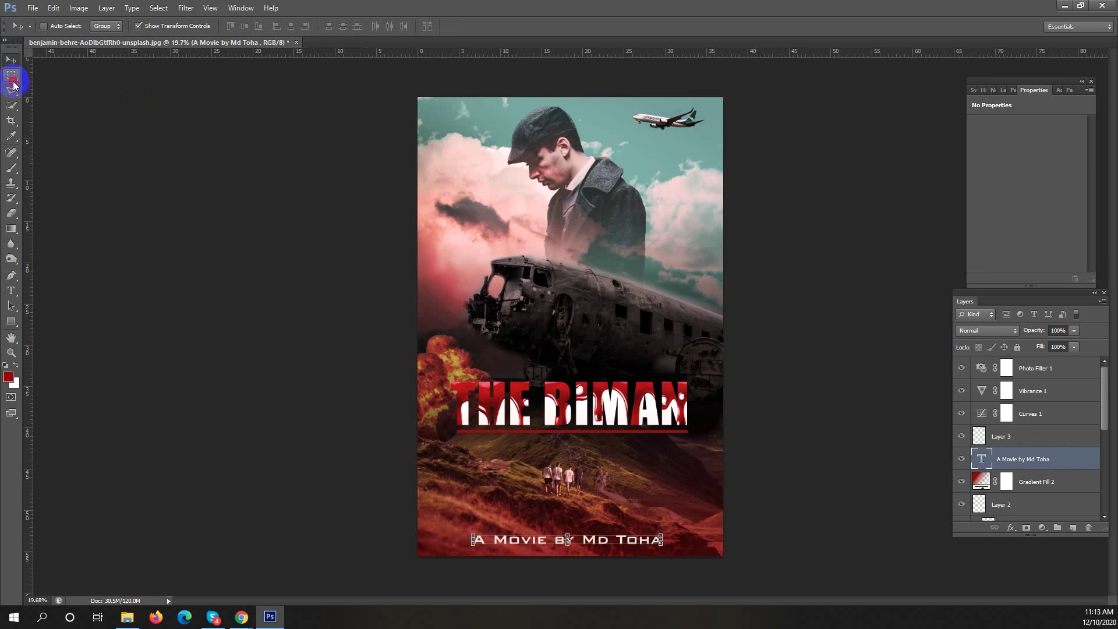
{"action": "left_click", "coordinate": [12, 81]}
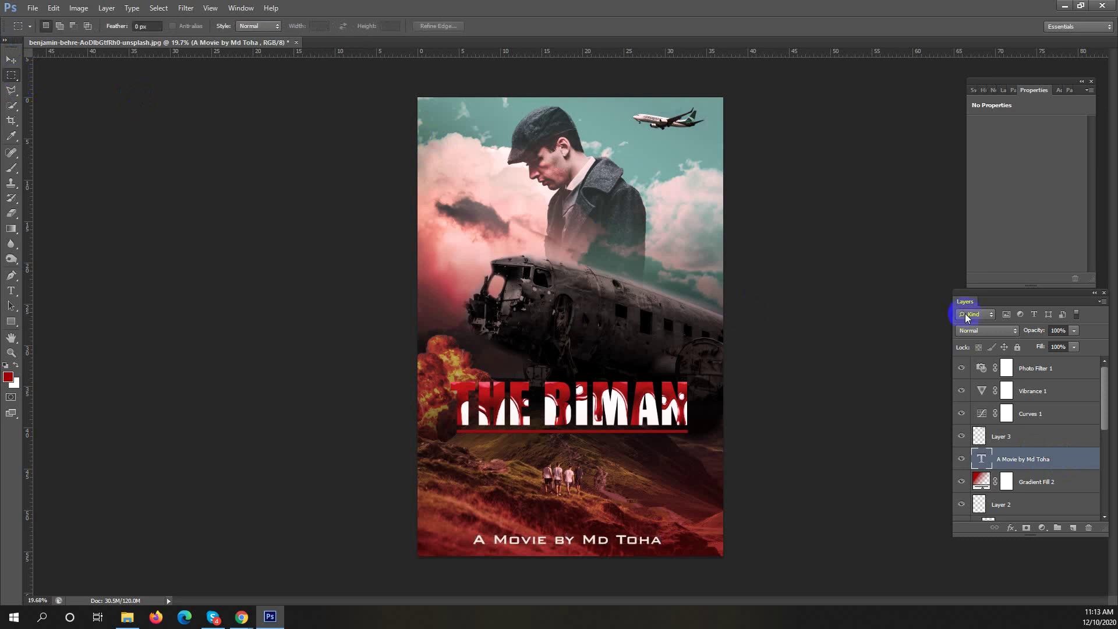